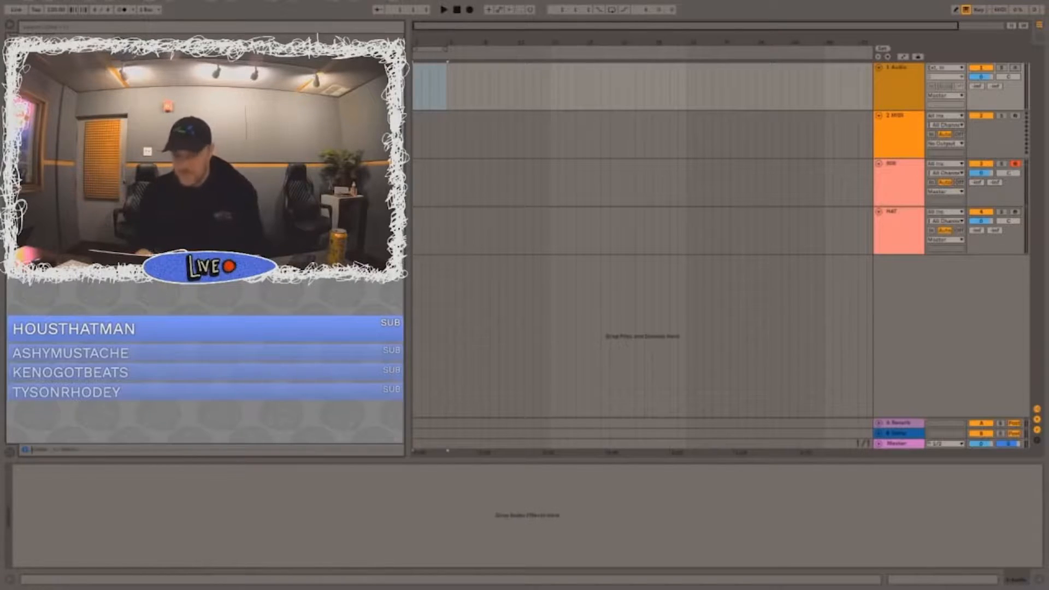
Step: Set the audio output device to External Headphones in the preferences and close them
key(XF86AudioRaiseVolume)
click(37, 6)
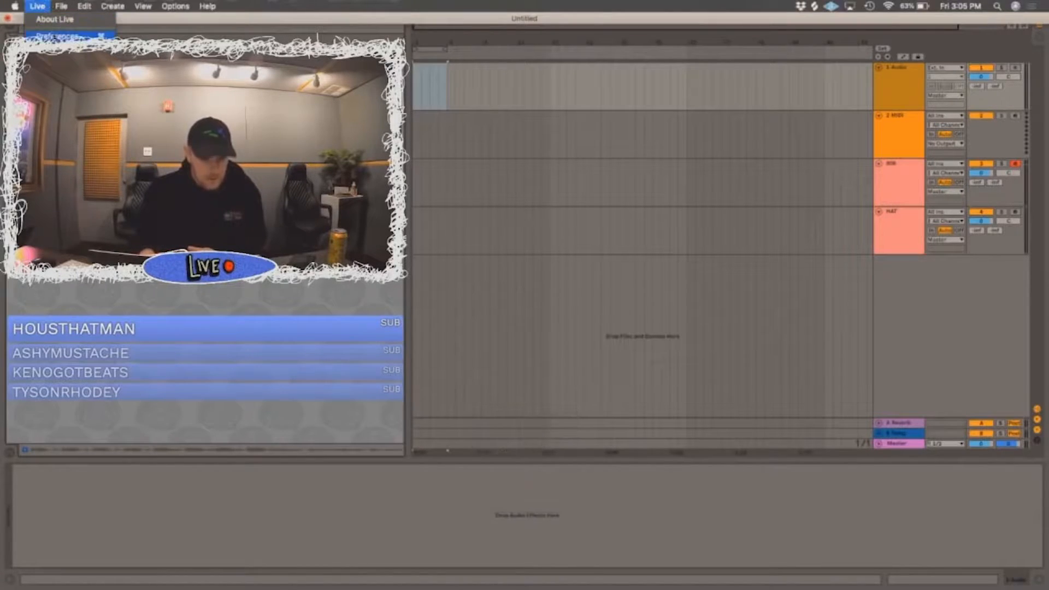
click(60, 36)
click(596, 187)
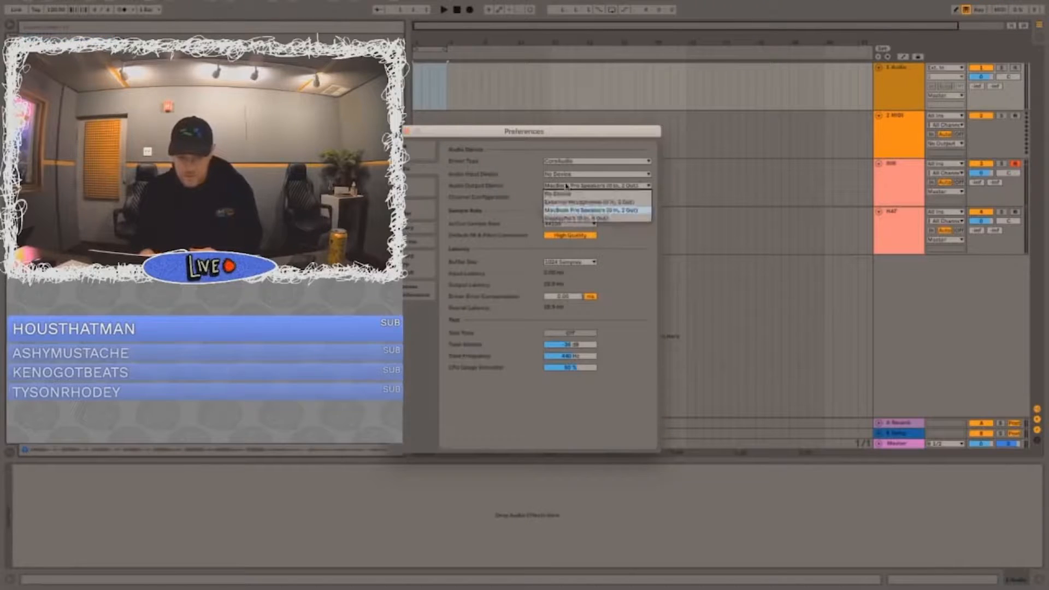
click(595, 211)
click(553, 263)
click(564, 313)
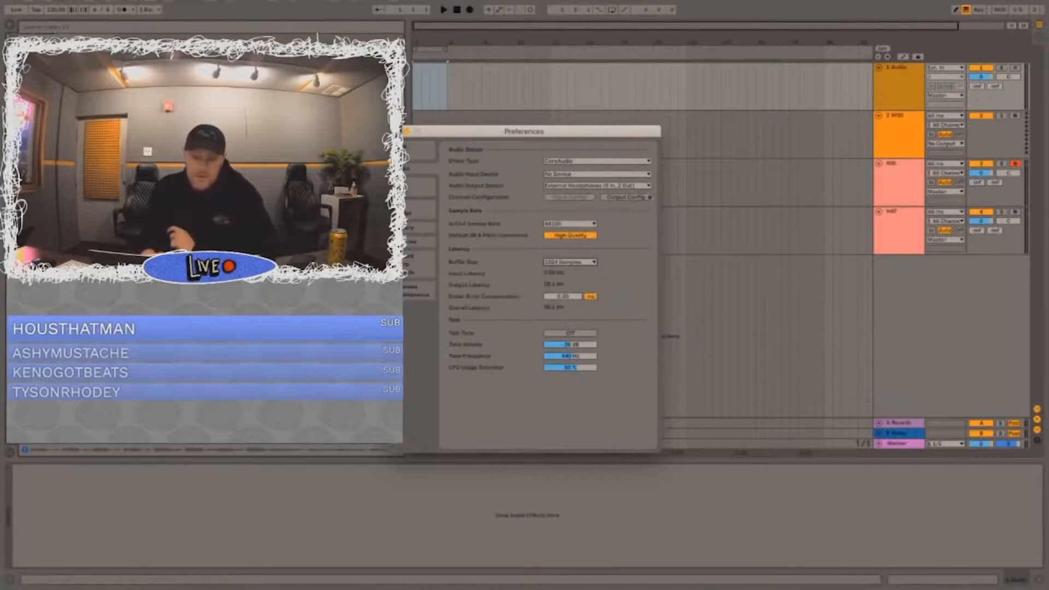
click(397, 131)
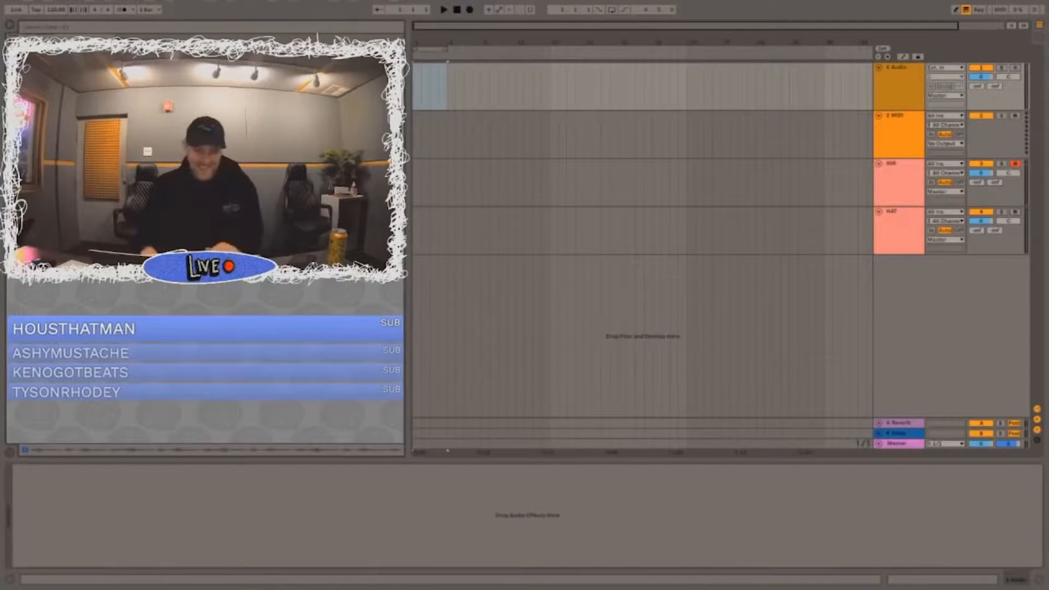
Step: Place the melodic sample from the browser at the start of the first audio track and set the tempo to 144 BPM
drag(218, 164, 417, 82)
click(60, 11)
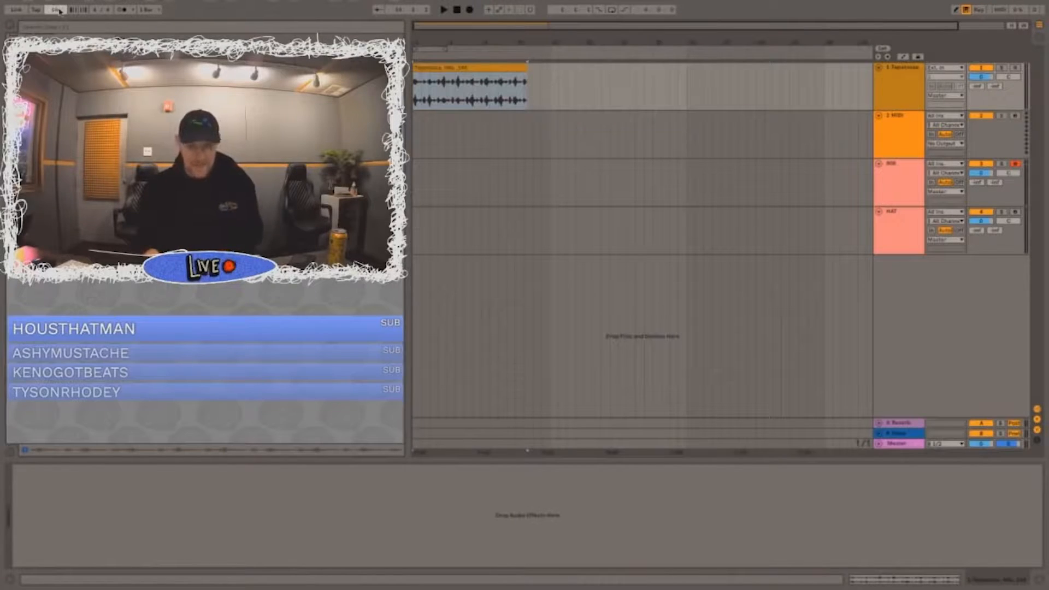
key(Return)
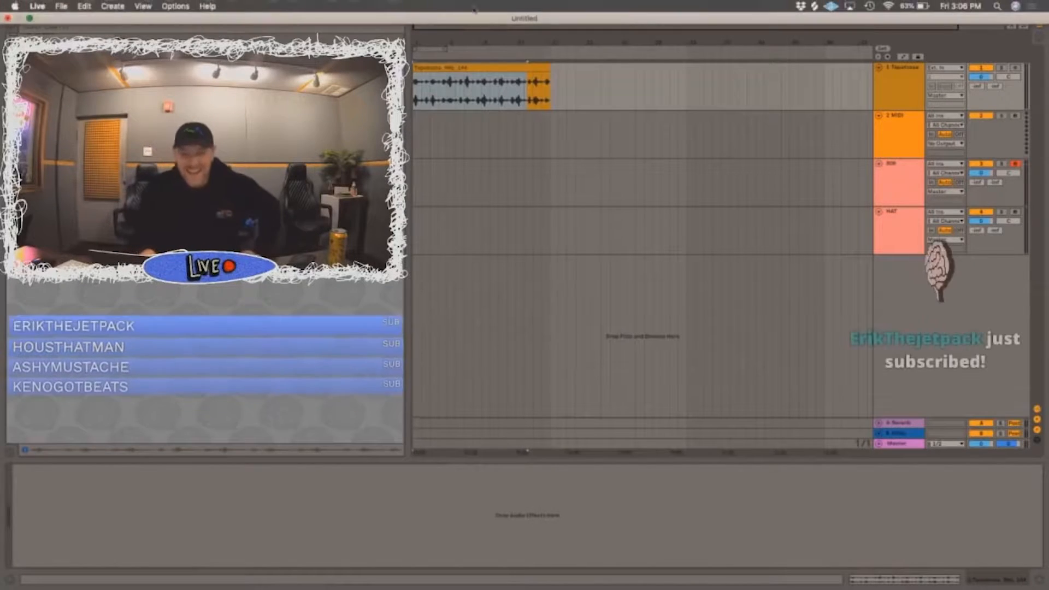
Step: Extend the loop region to the end of the sample clip, enable looping and play the clip
click(462, 68)
drag(447, 51, 552, 51)
double_click(538, 66)
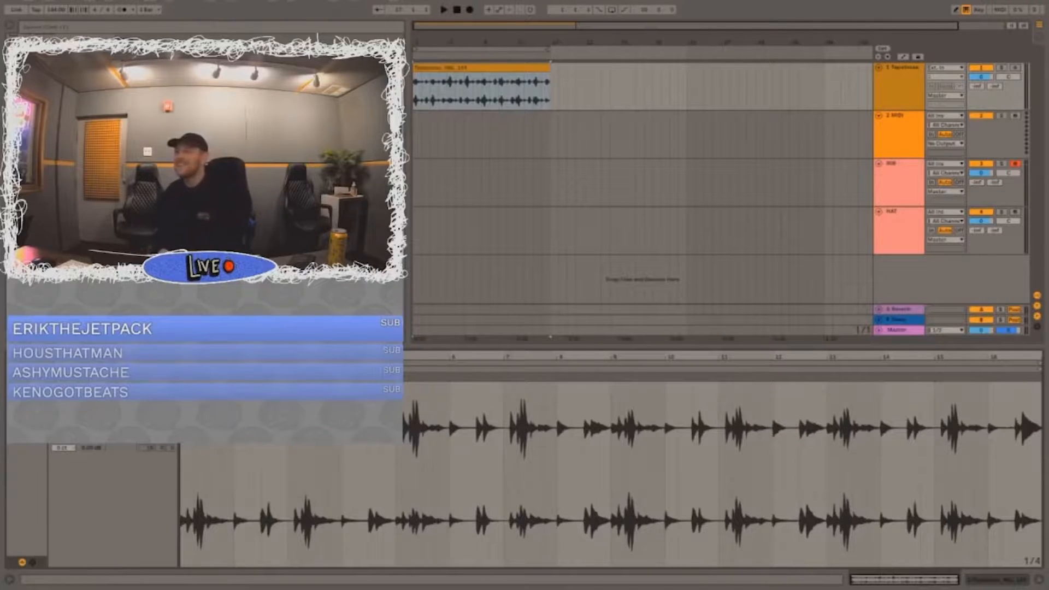
click(613, 10)
key(space)
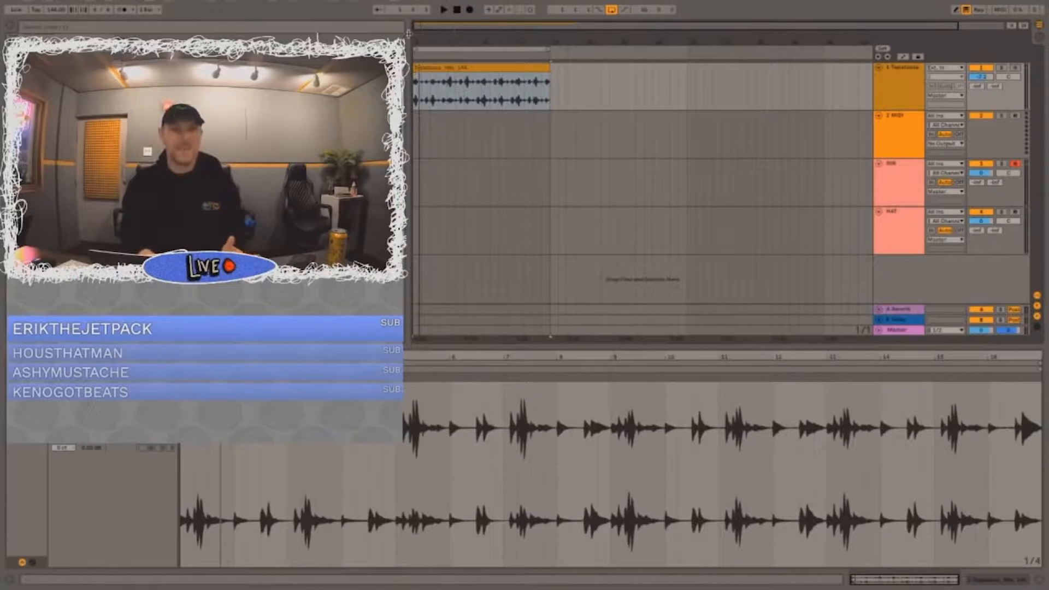
Step: Duplicate the sample clip directly behind the original on the same track
drag(409, 34, 413, 34)
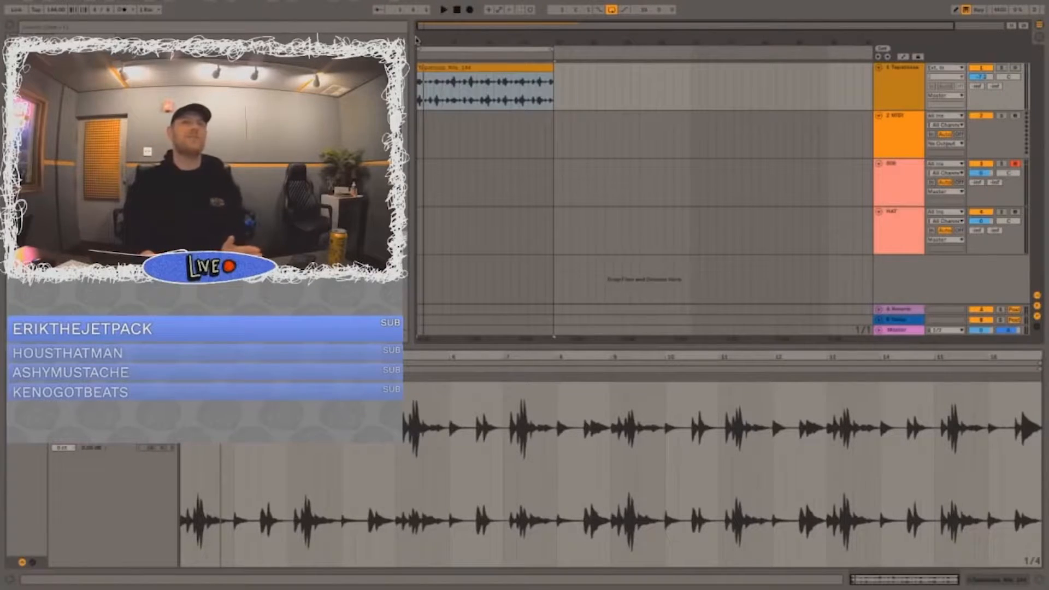
click(520, 76)
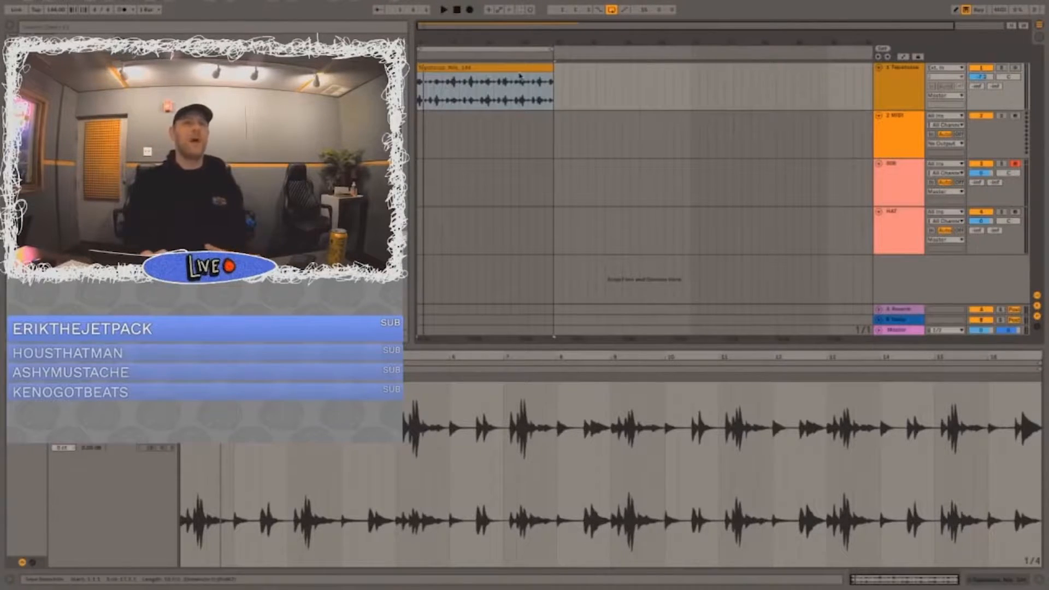
click(488, 77)
click(485, 68)
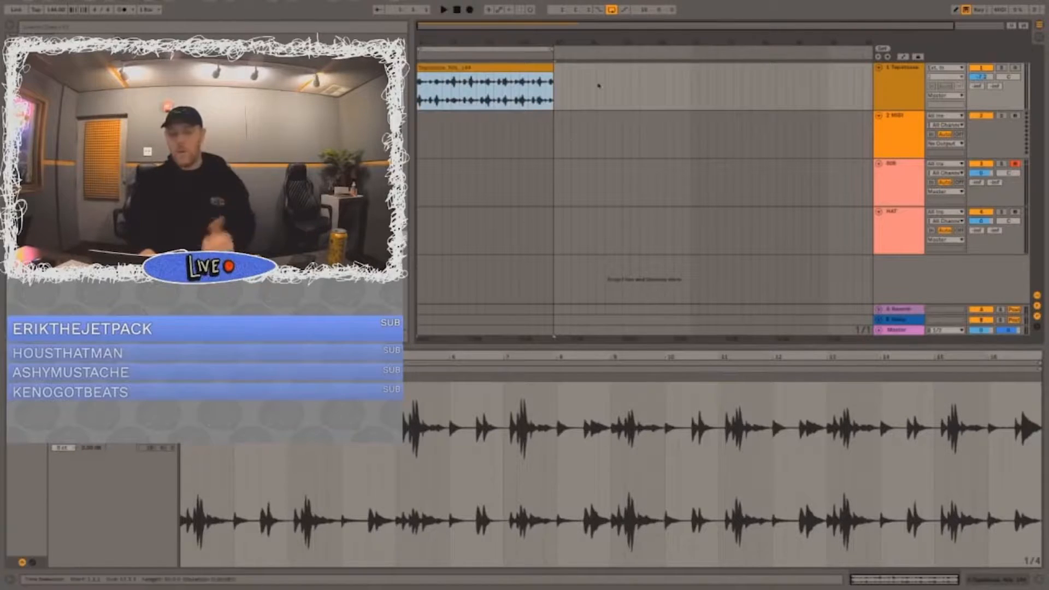
key(ctrl+d)
Step: Play the original clip and its duplicate to compare how they sound
click(527, 67)
drag(785, 87, 418, 132)
key(space)
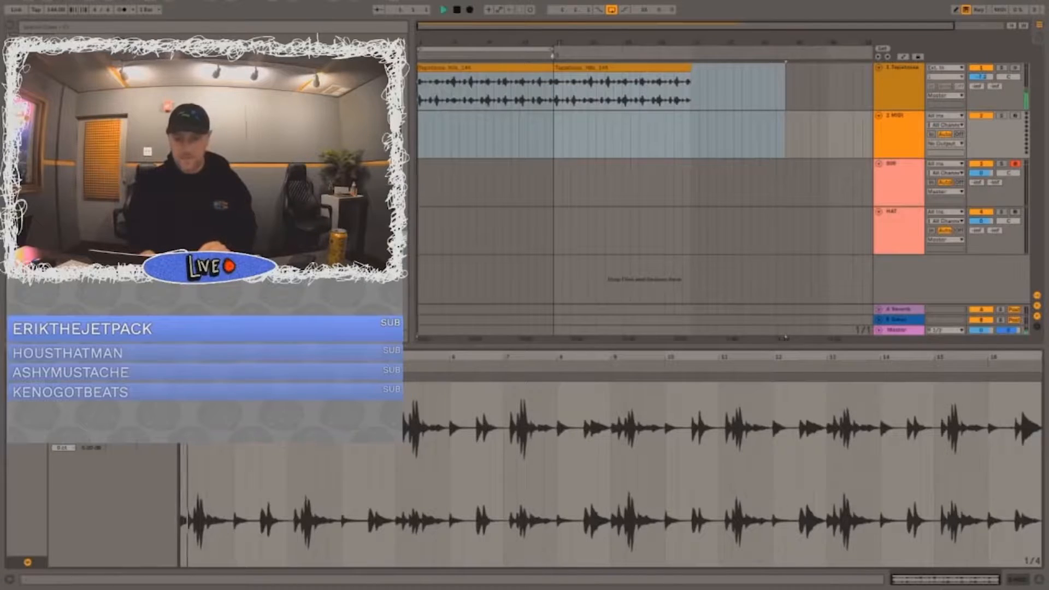
click(535, 66)
click(575, 68)
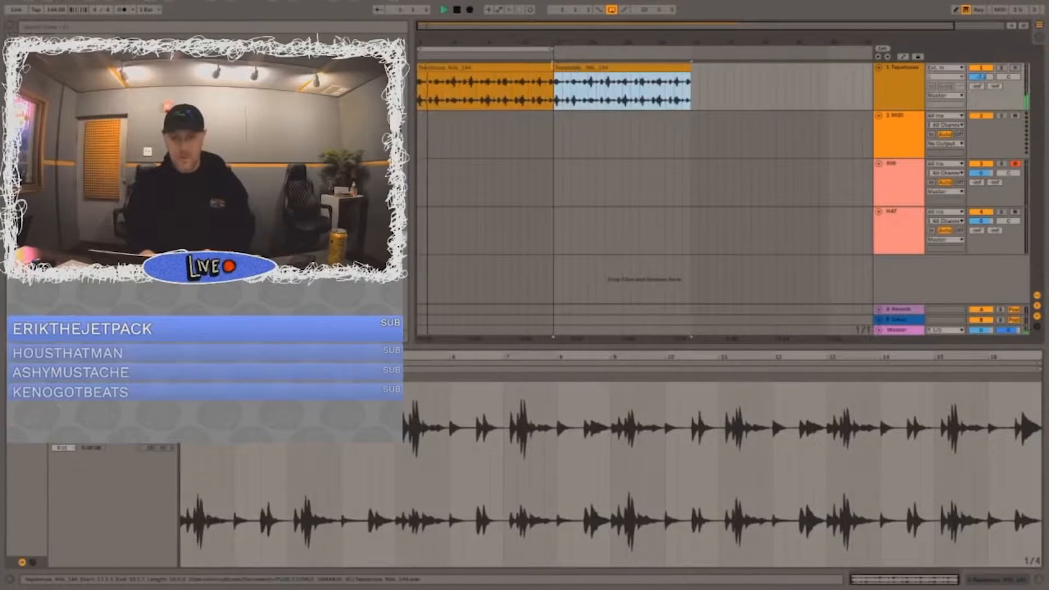
click(566, 79)
click(566, 79)
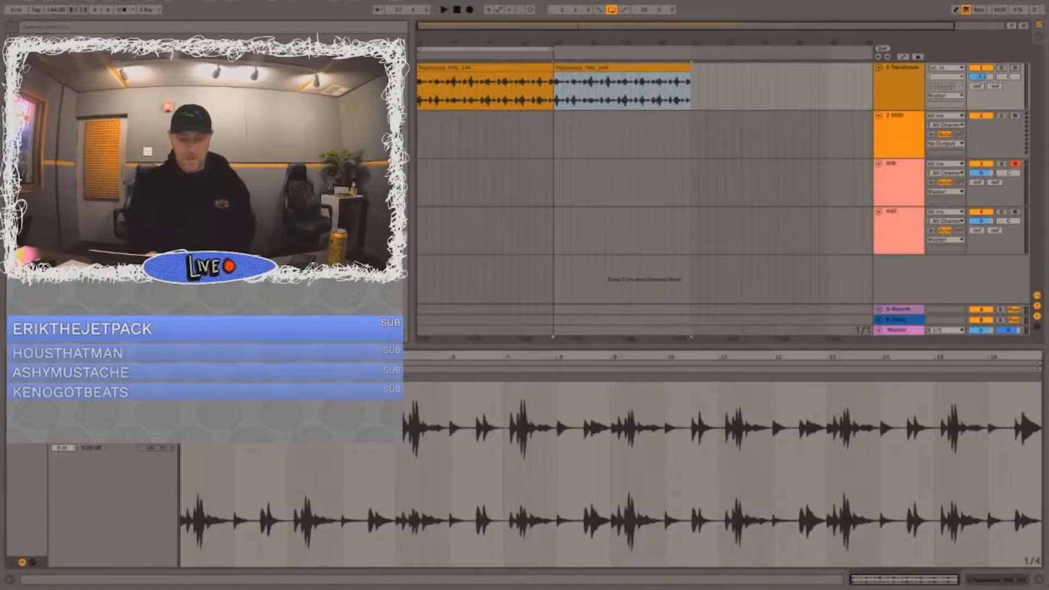
key(space)
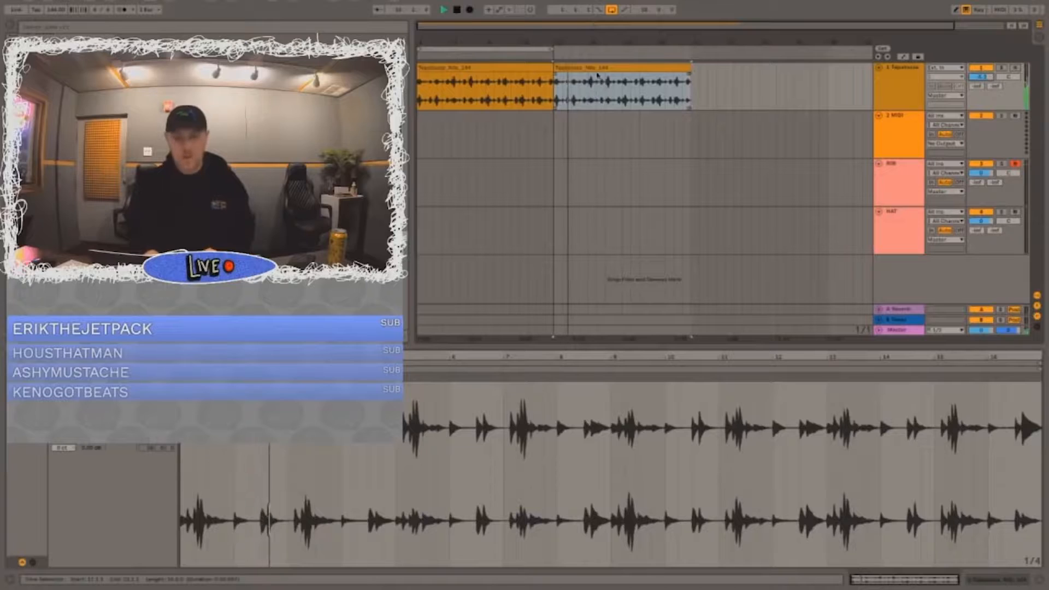
Step: Split the duplicated clip at its midpoint and play its first half
click(632, 94)
click(632, 94)
key(space)
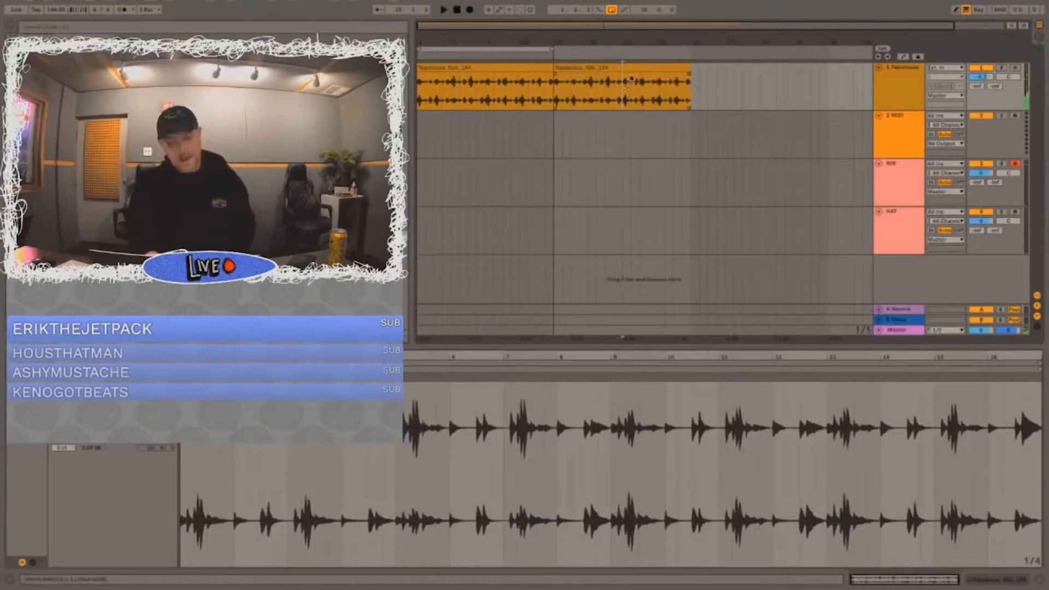
key(ctrl+e)
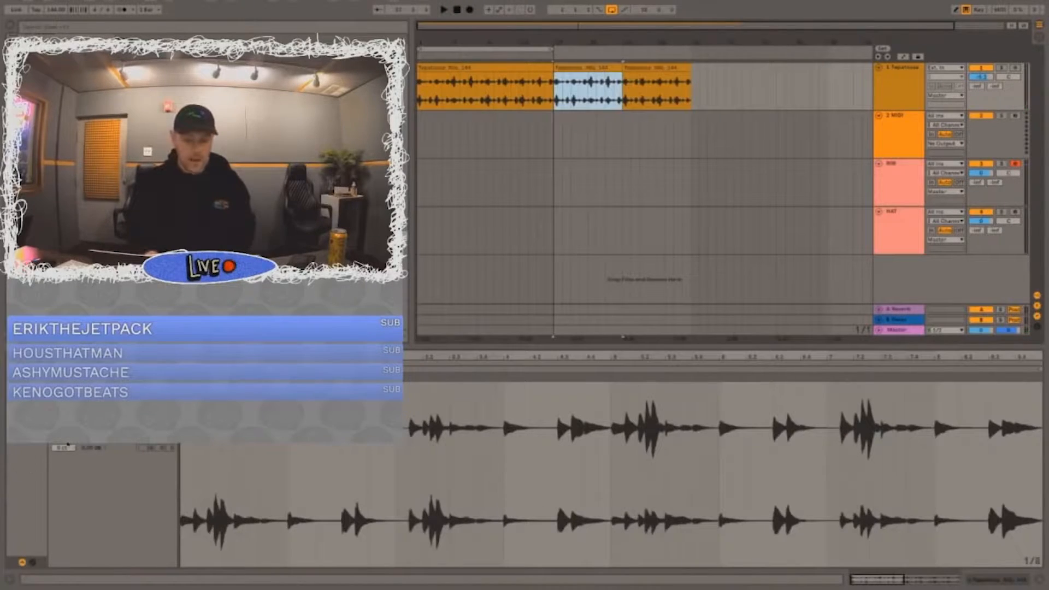
key(space)
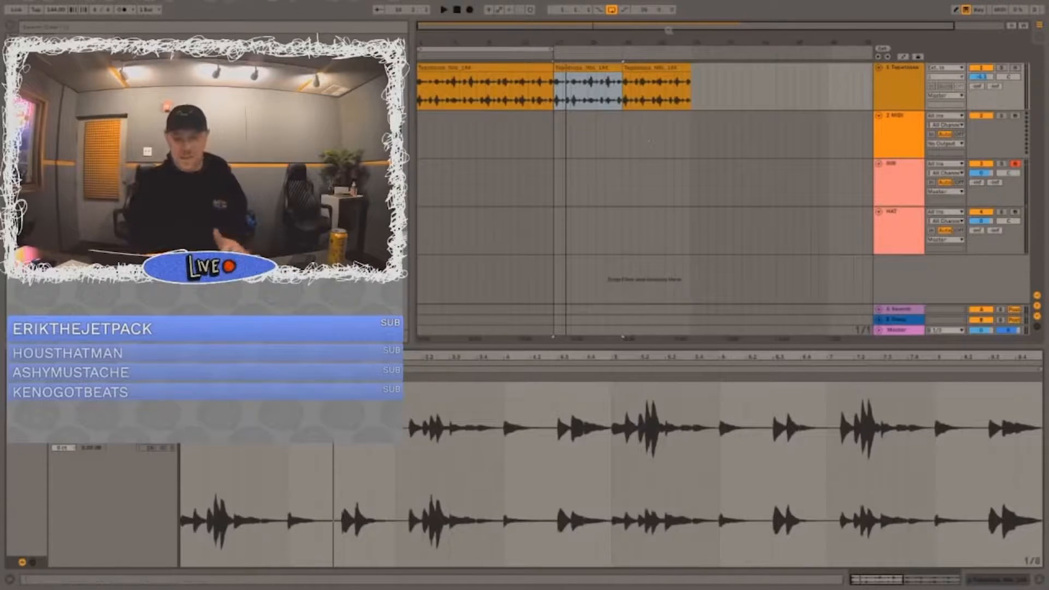
Step: Select all three sample clips and check their transposition
click(655, 68)
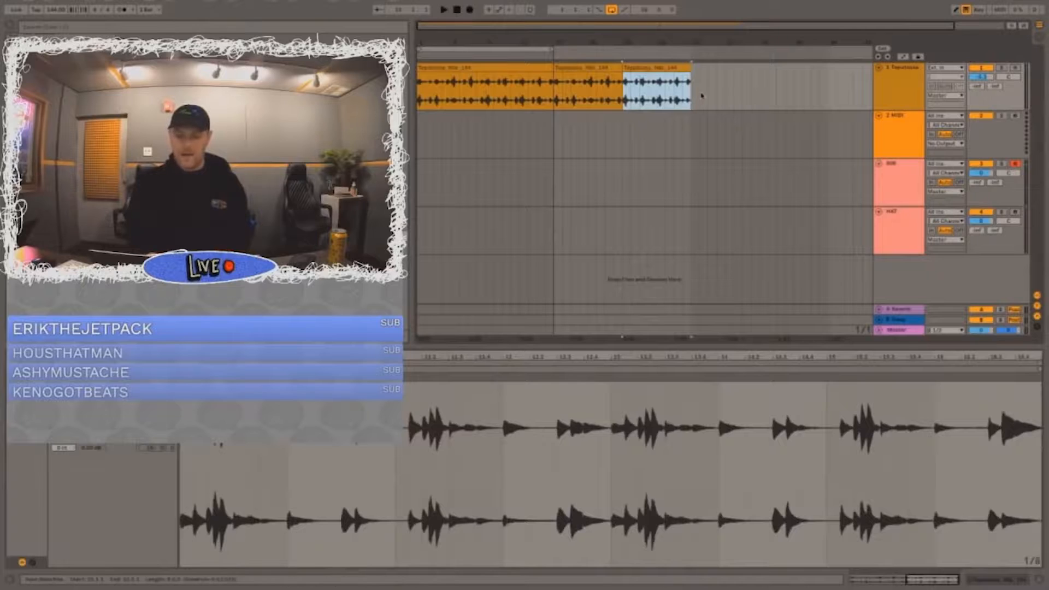
key(ctrl+a)
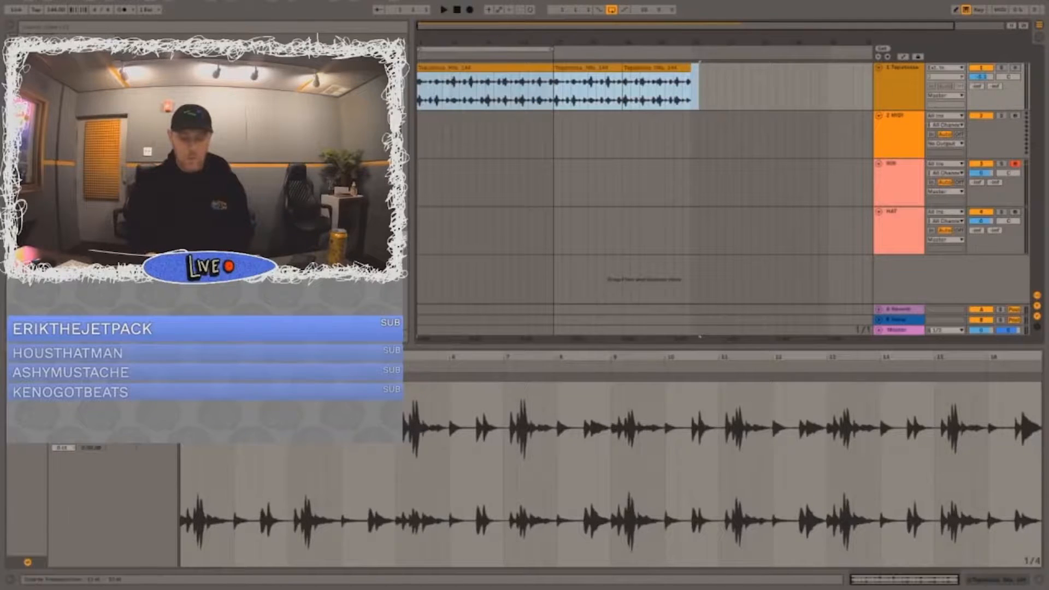
click(64, 422)
click(578, 91)
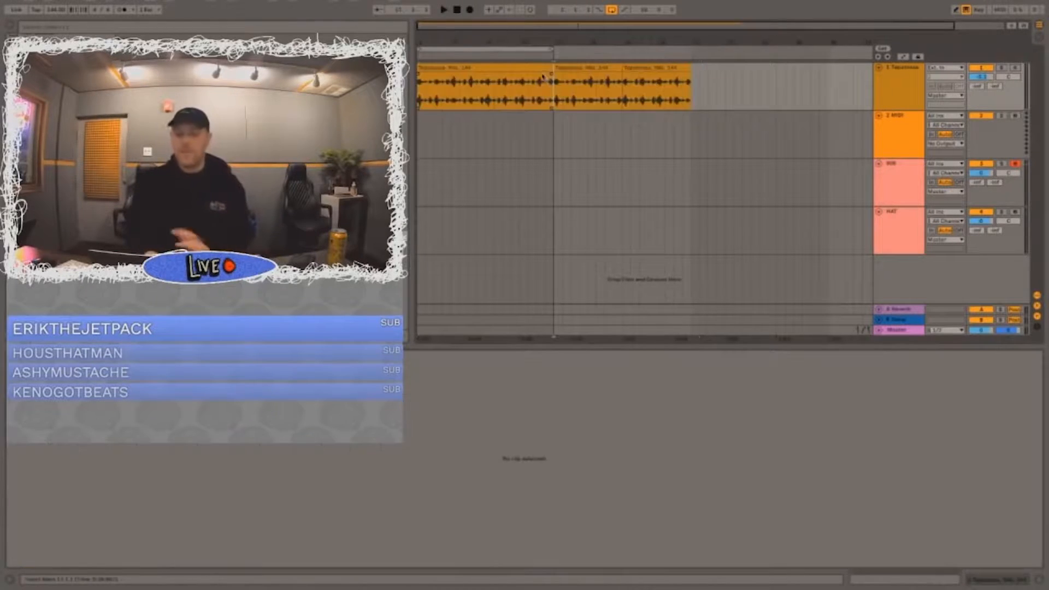
click(547, 69)
shift+click(669, 69)
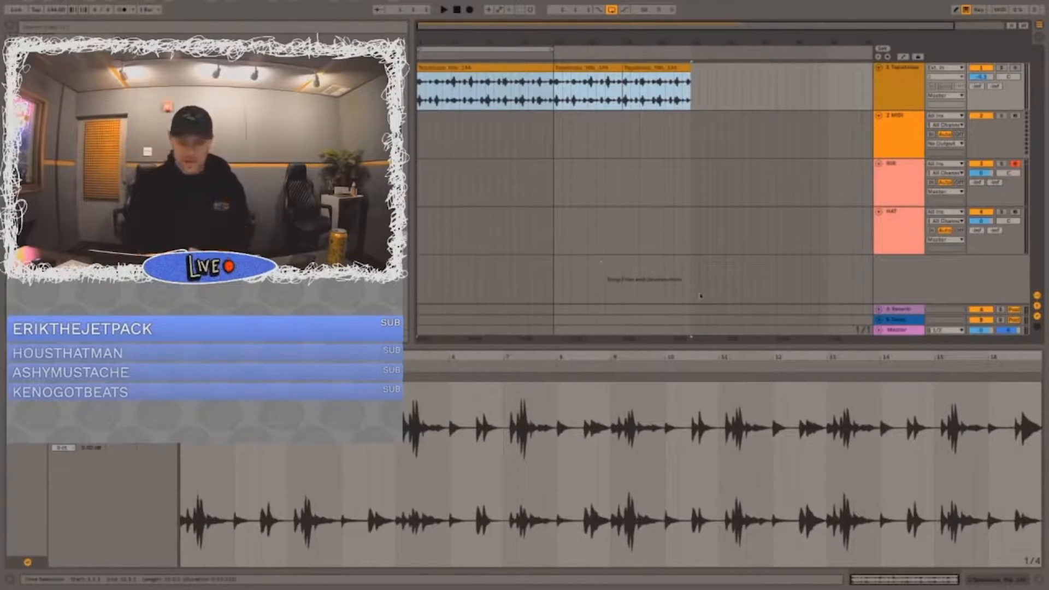
Step: Play the original clip and select the first half of the split duplicate for comparison
click(510, 181)
click(474, 67)
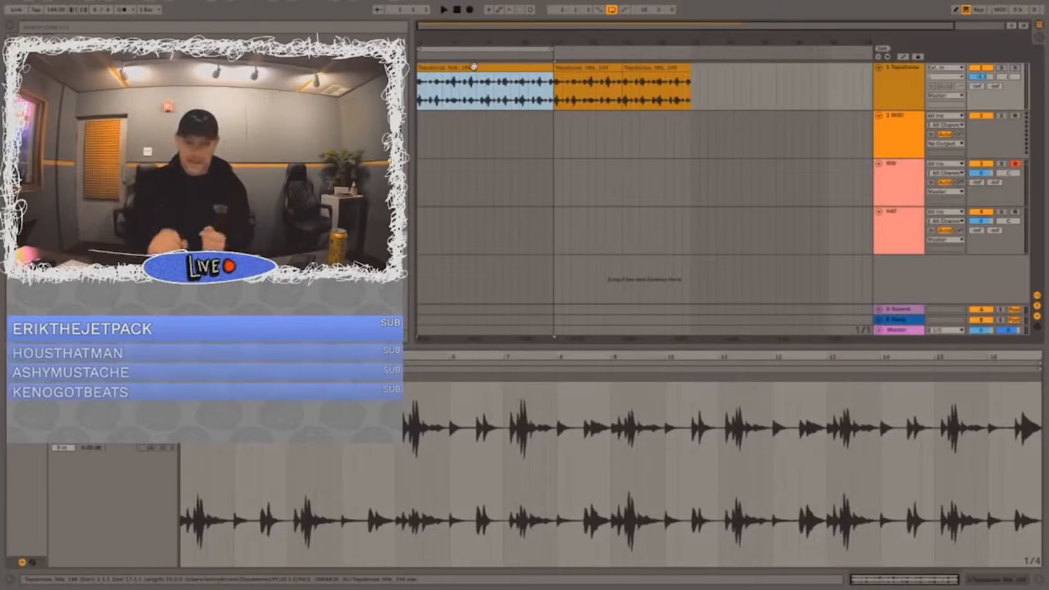
key(space)
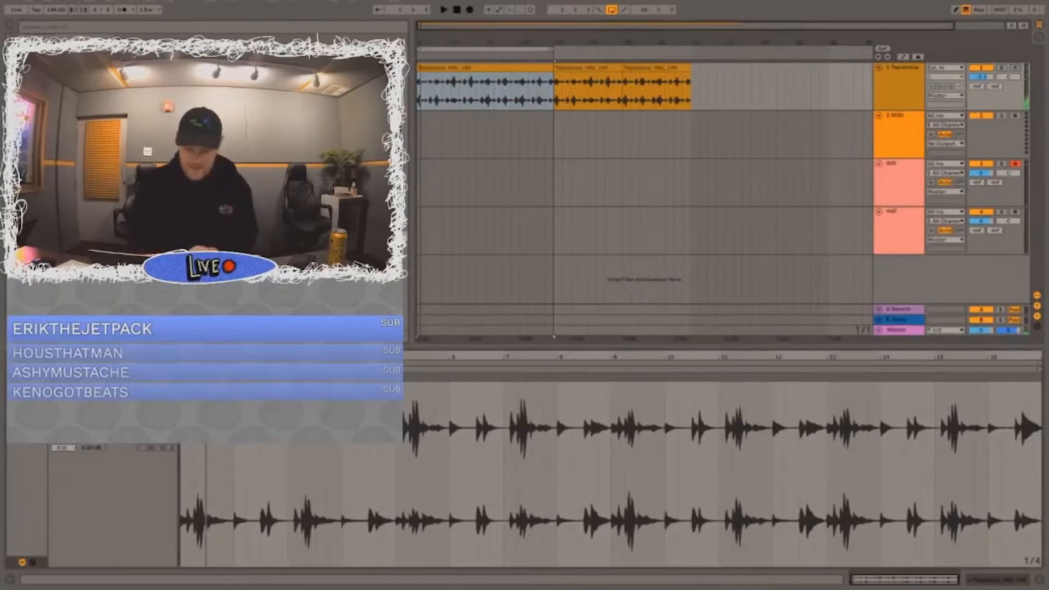
click(593, 70)
key(space)
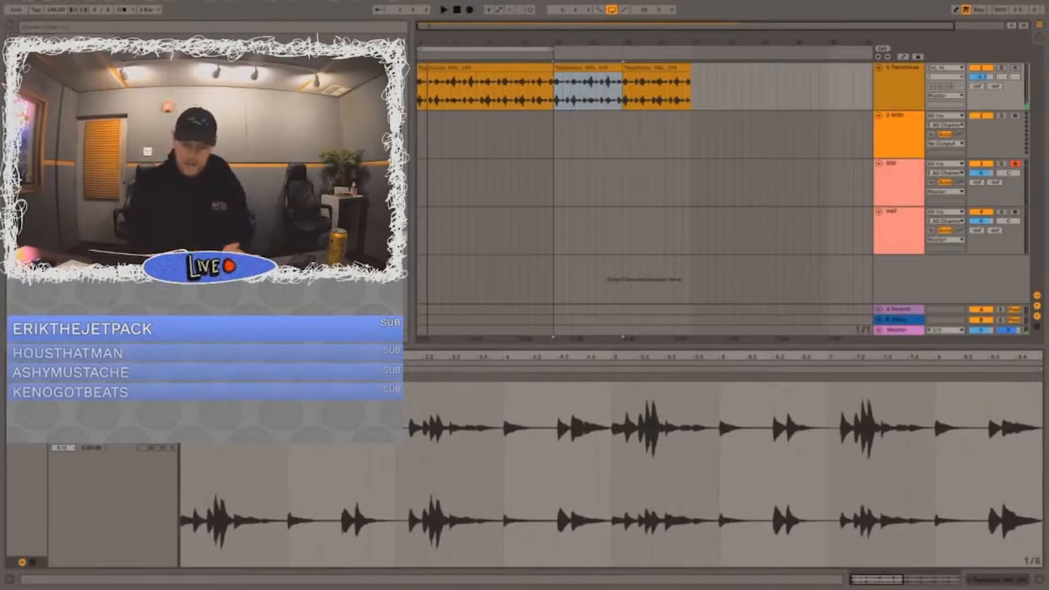
Step: Play the first half of the split duplicate and change its warp mode
key(space)
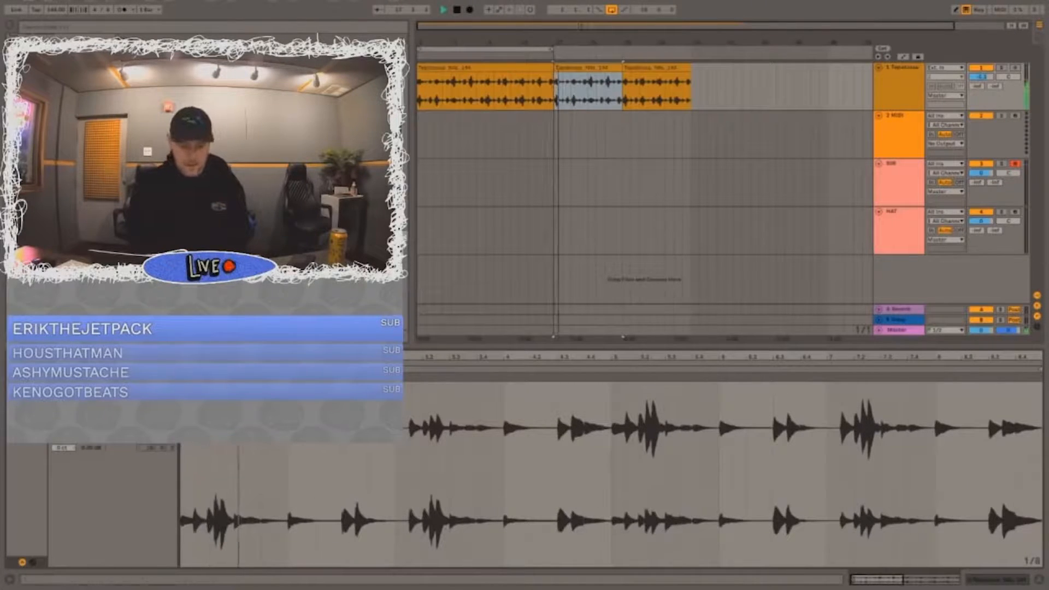
key(space)
click(121, 429)
click(131, 465)
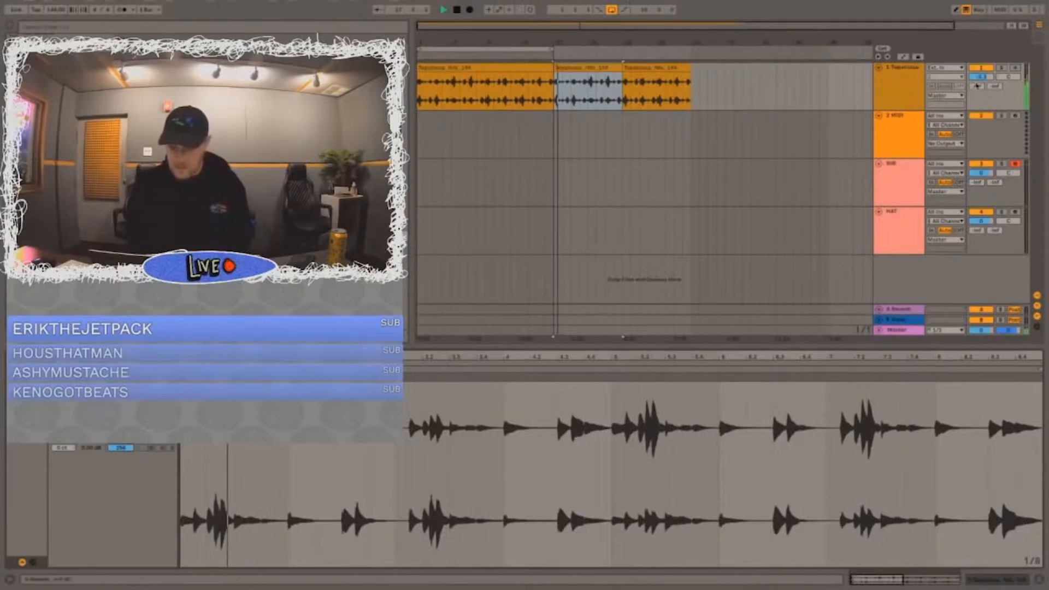
Step: Duplicate the sample's audio track and delete the first full-length clip from the copy
key(ctrl+d)
click(485, 131)
key(Delete)
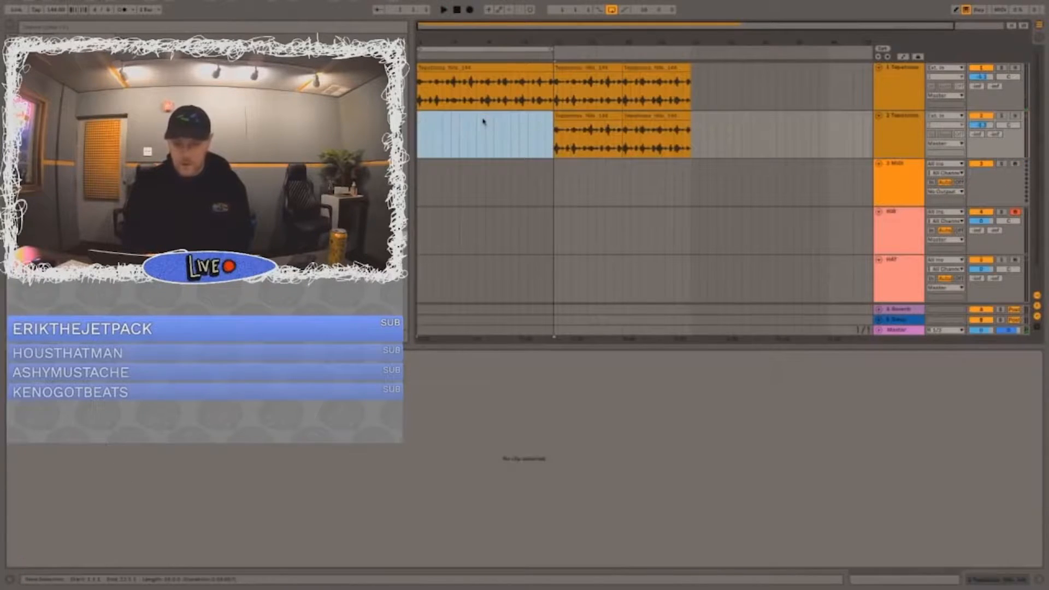
Step: Delete both split clips from the original track and extend the copy's first half clip over its second half
click(656, 84)
key(Delete)
click(583, 81)
key(Delete)
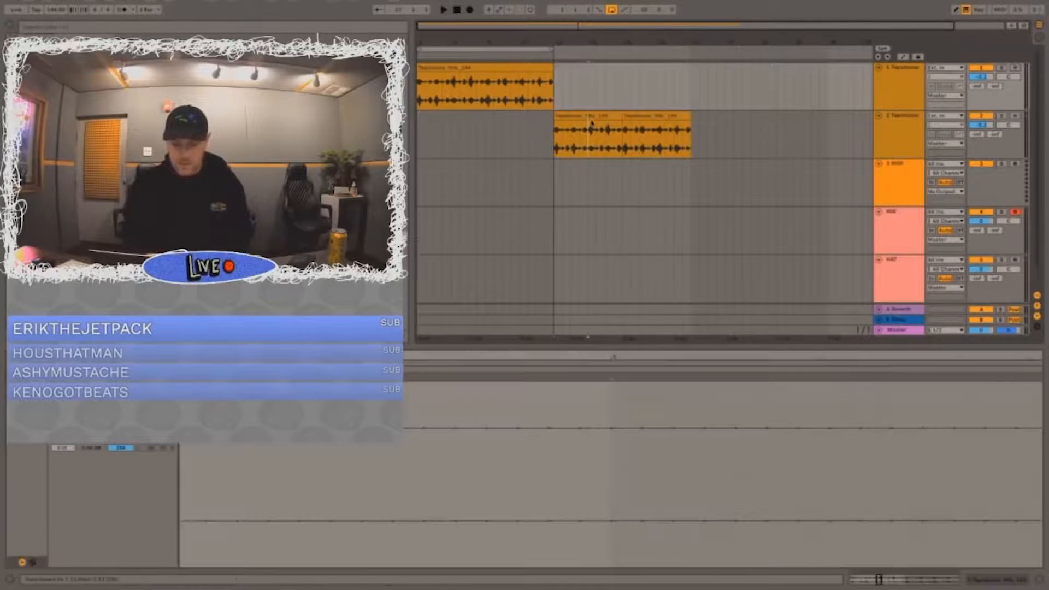
click(627, 123)
drag(621, 116, 691, 115)
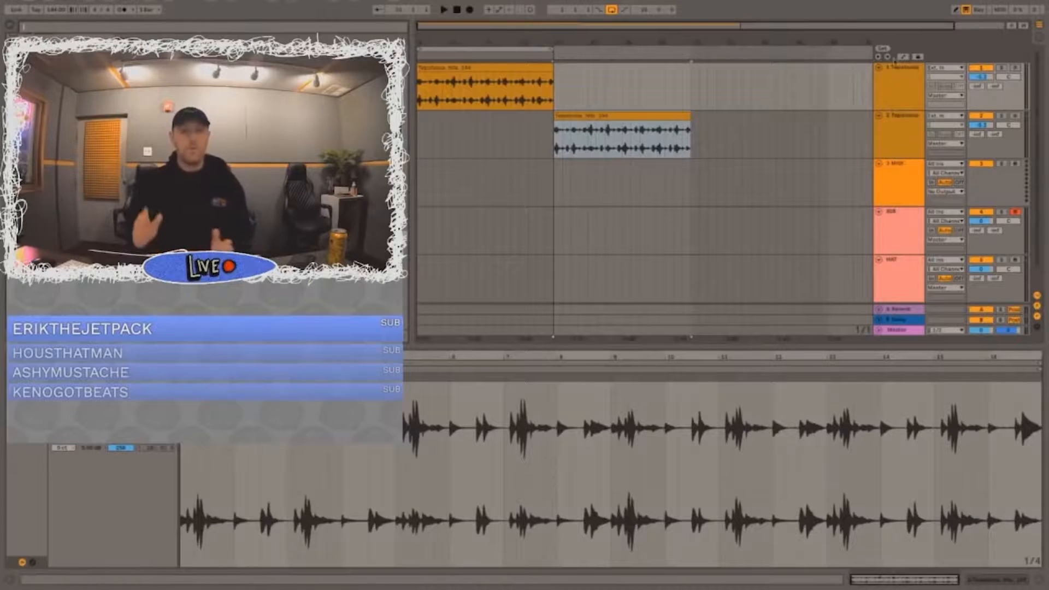
Step: Find the Cassette effect in the browser and add it to the first sample track
click(901, 81)
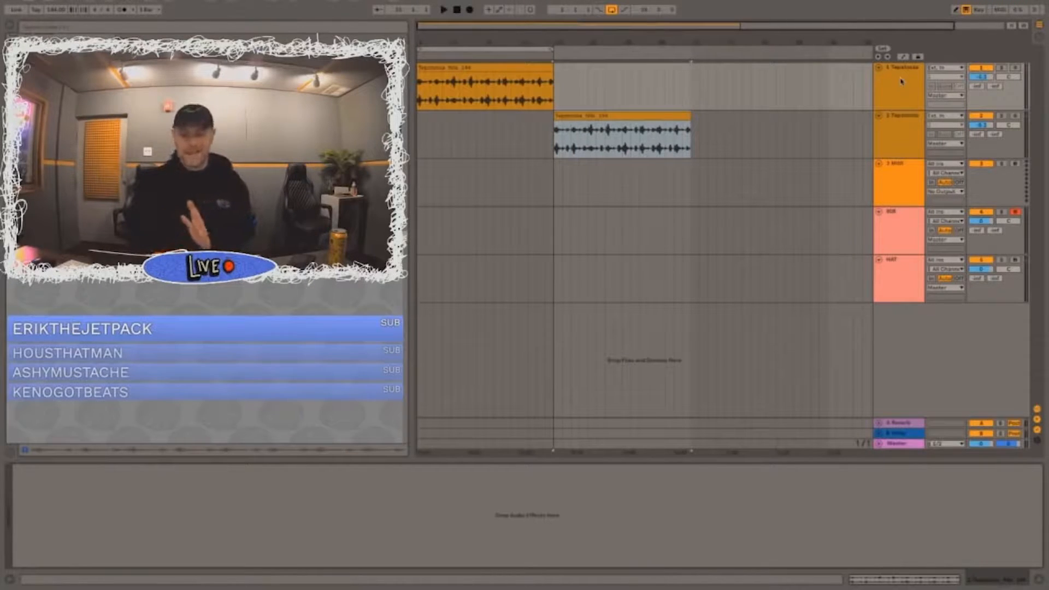
click(902, 81)
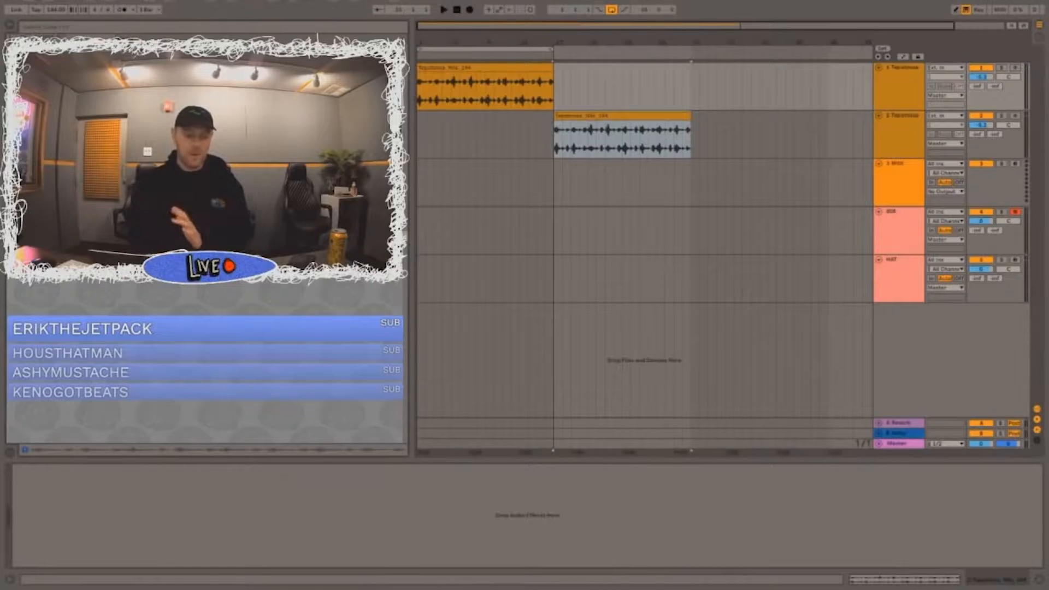
click(58, 28)
text(vis)
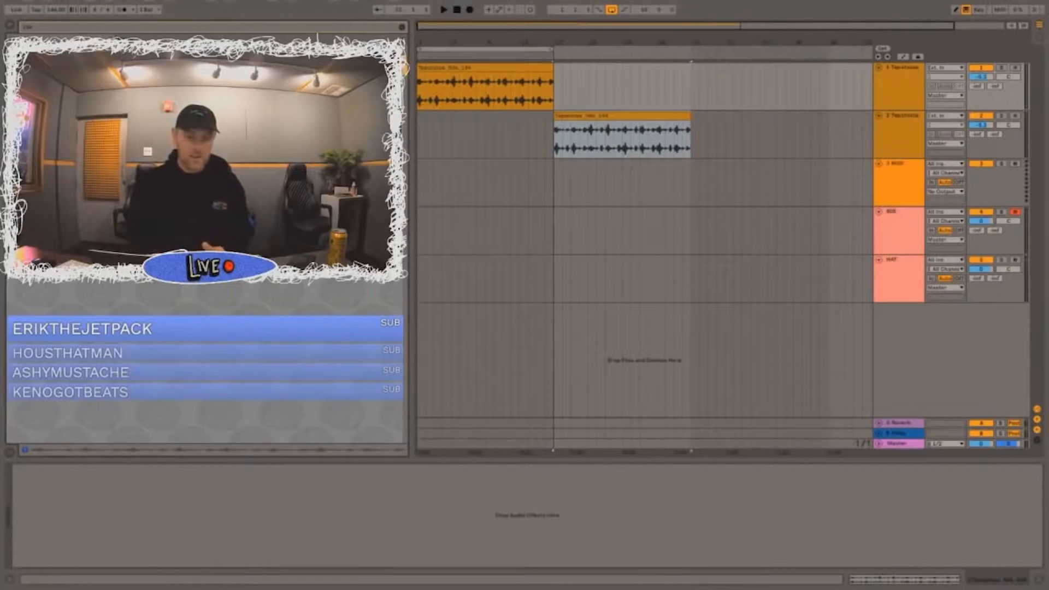
key(Down)
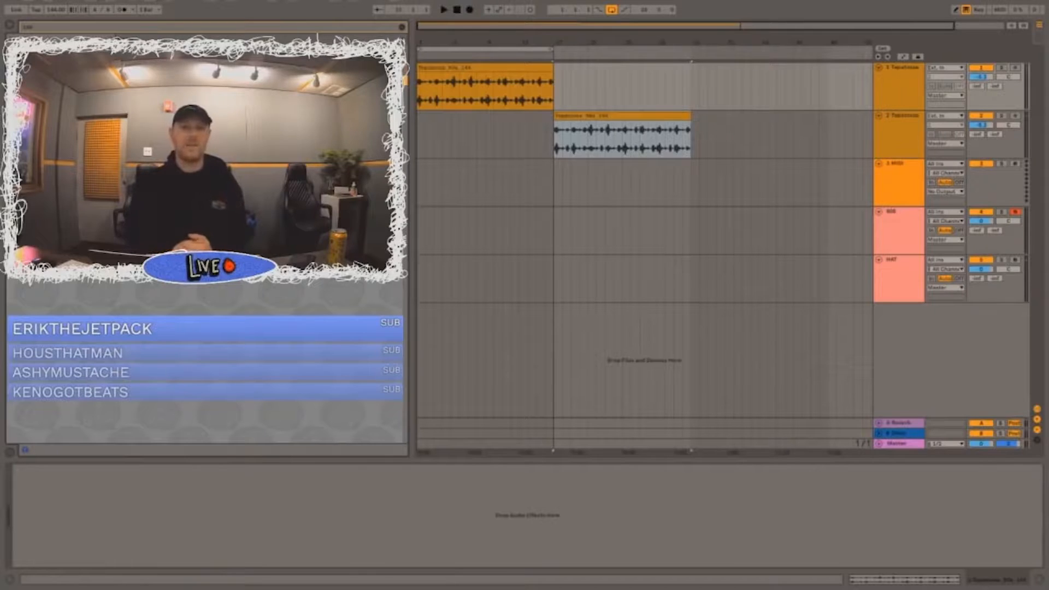
key(Return)
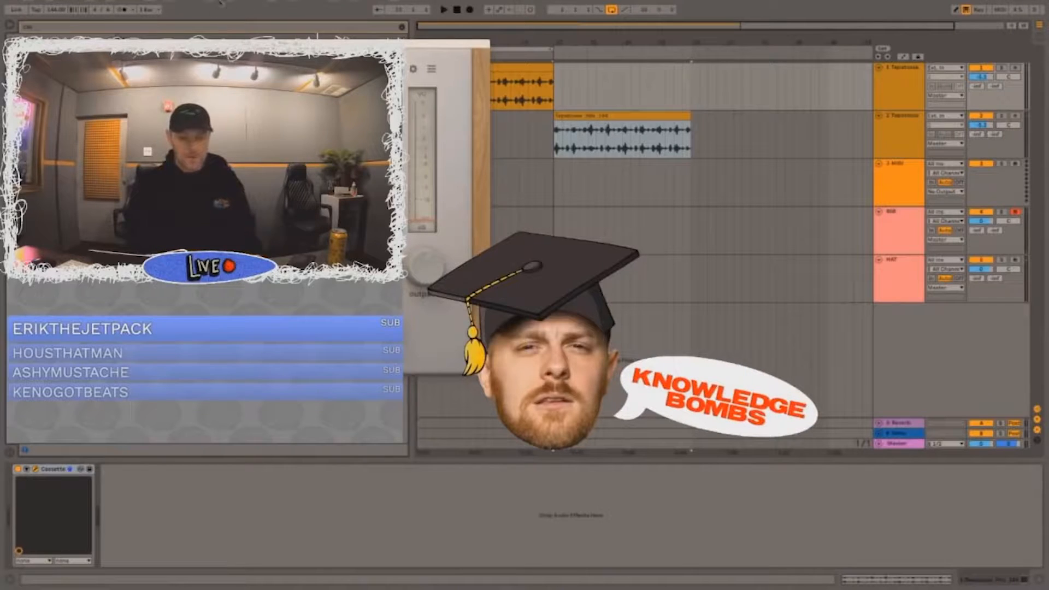
Step: Move the Cassette window clear of the sample clips and load its Torley - Mellow My Harsh preset
drag(248, 46, 662, 201)
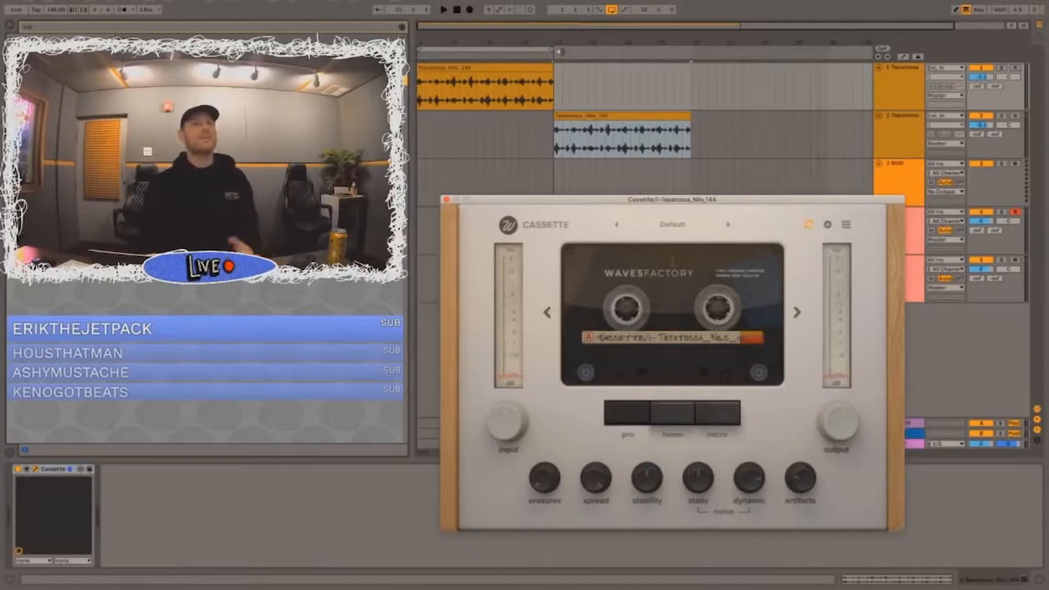
click(519, 66)
click(519, 68)
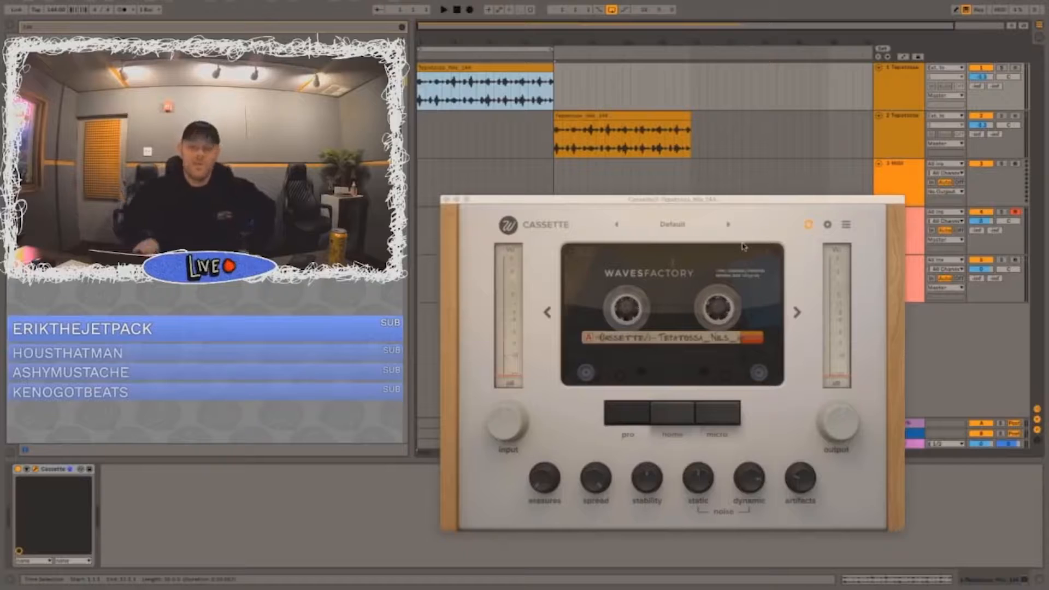
click(729, 221)
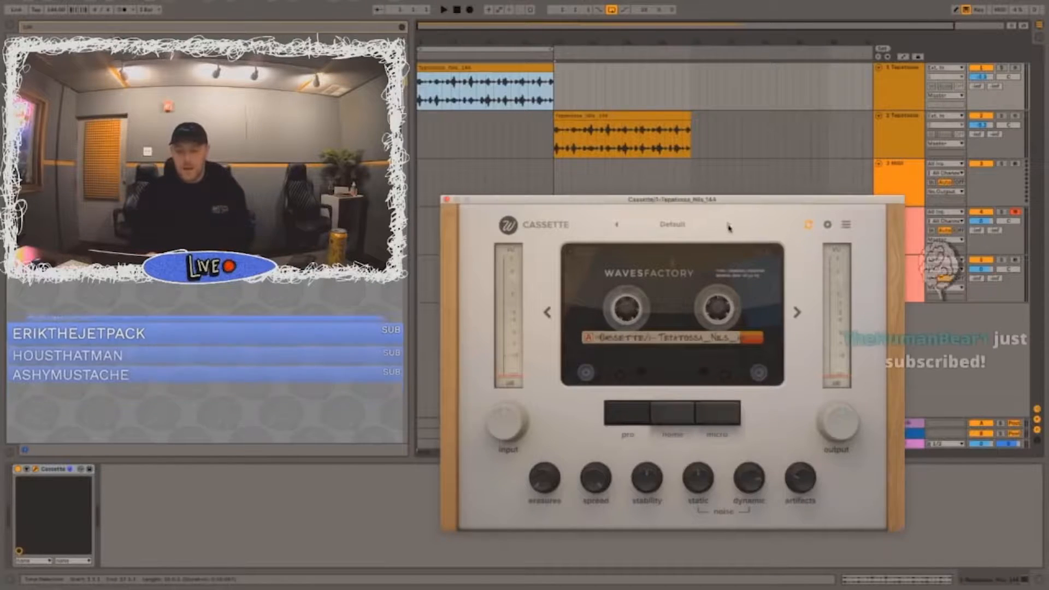
Step: Copy the Cassette effect with its preset from the first sample track to the second
click(612, 114)
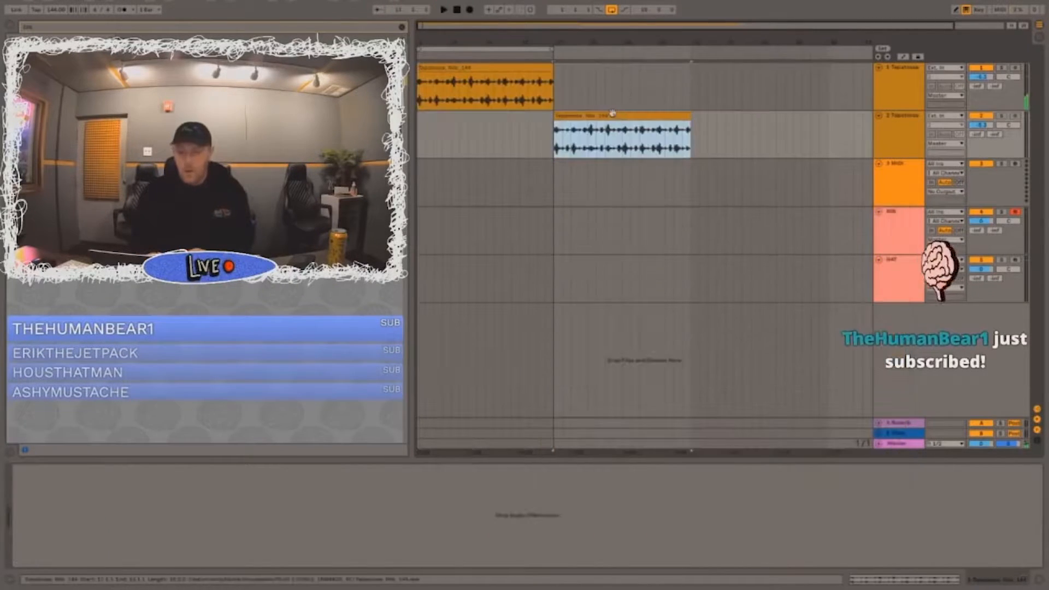
click(887, 144)
click(900, 107)
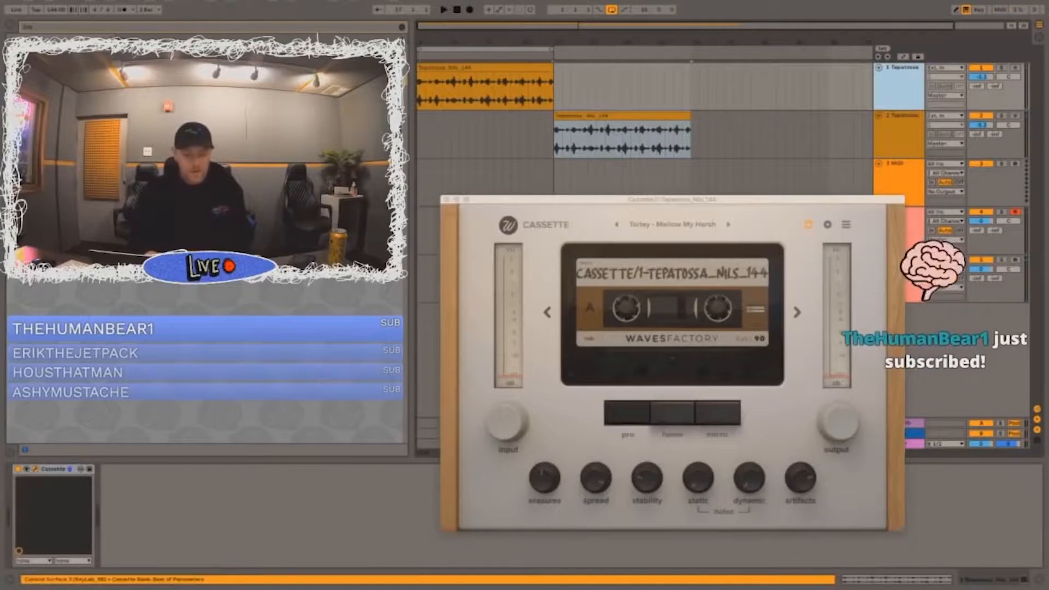
click(264, 491)
key(super+a)
click(902, 121)
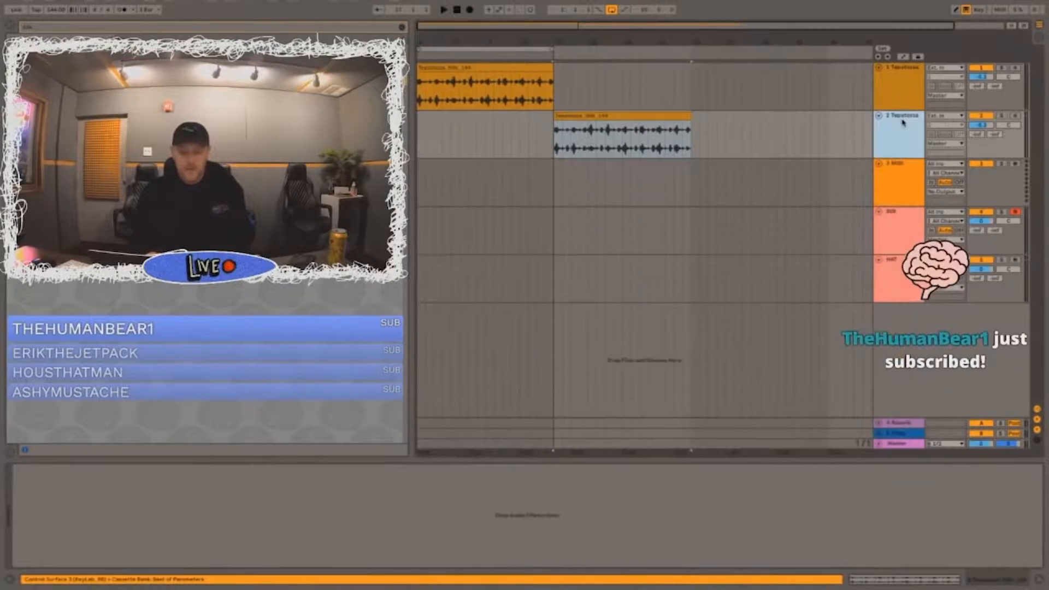
click(380, 506)
key(super+v)
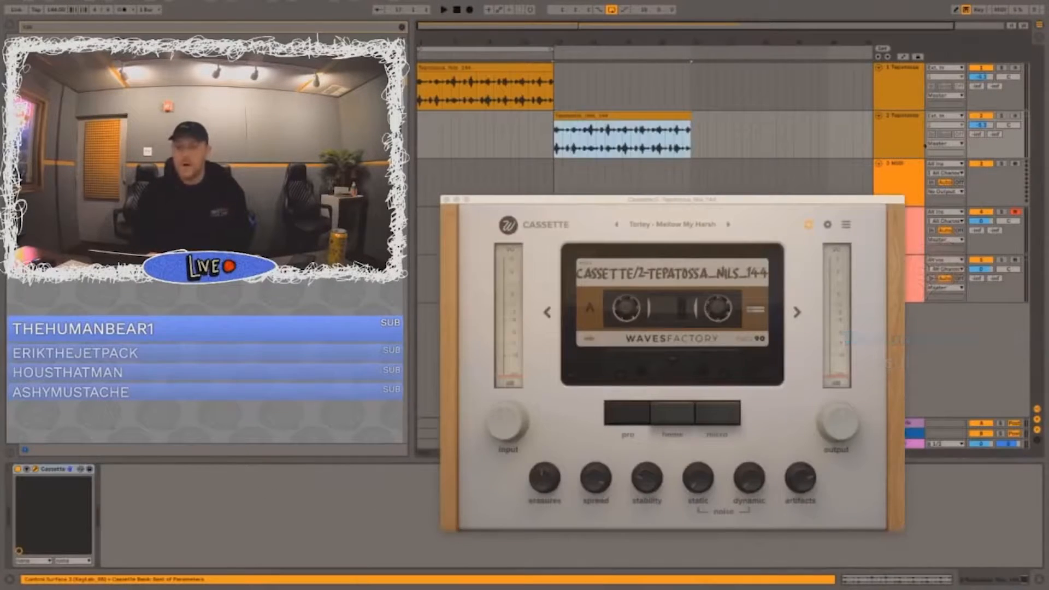
Step: Listen to the second sample track soloed with Cassette, review the effect's settings, and compare it with the first clip
click(1001, 115)
key(space)
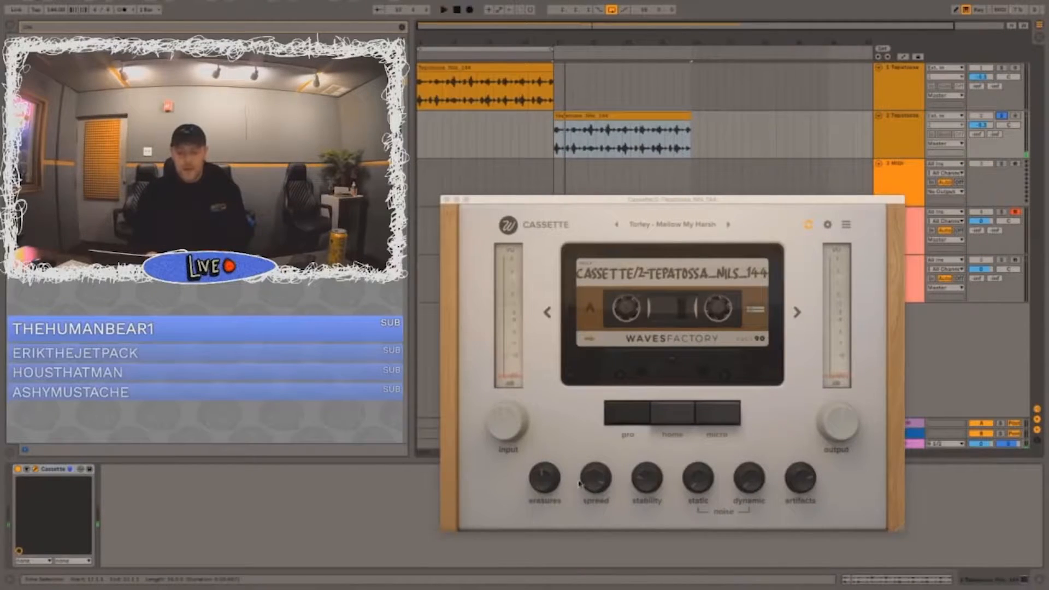
click(446, 200)
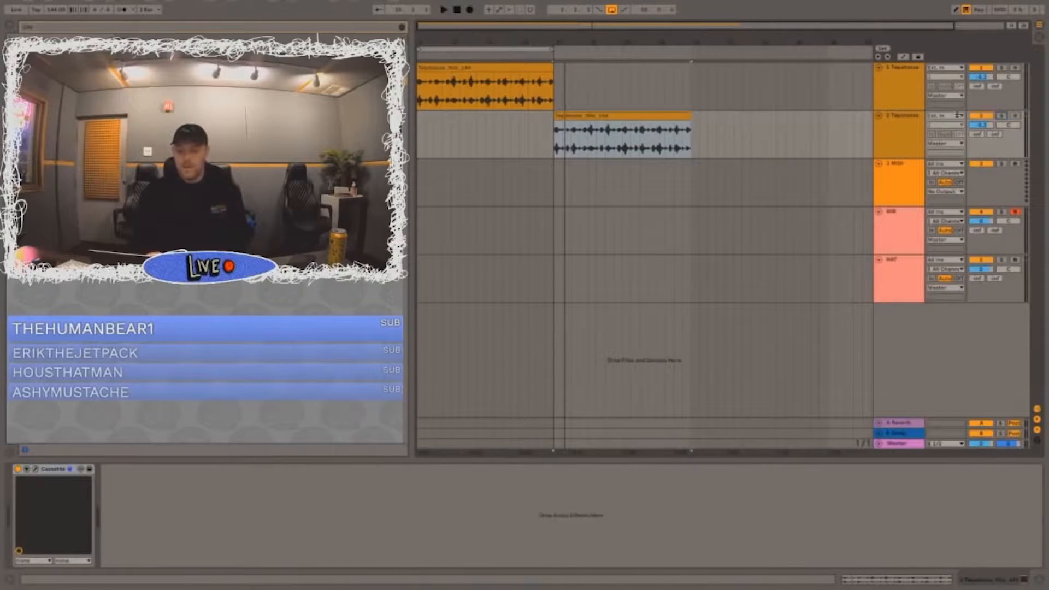
click(893, 124)
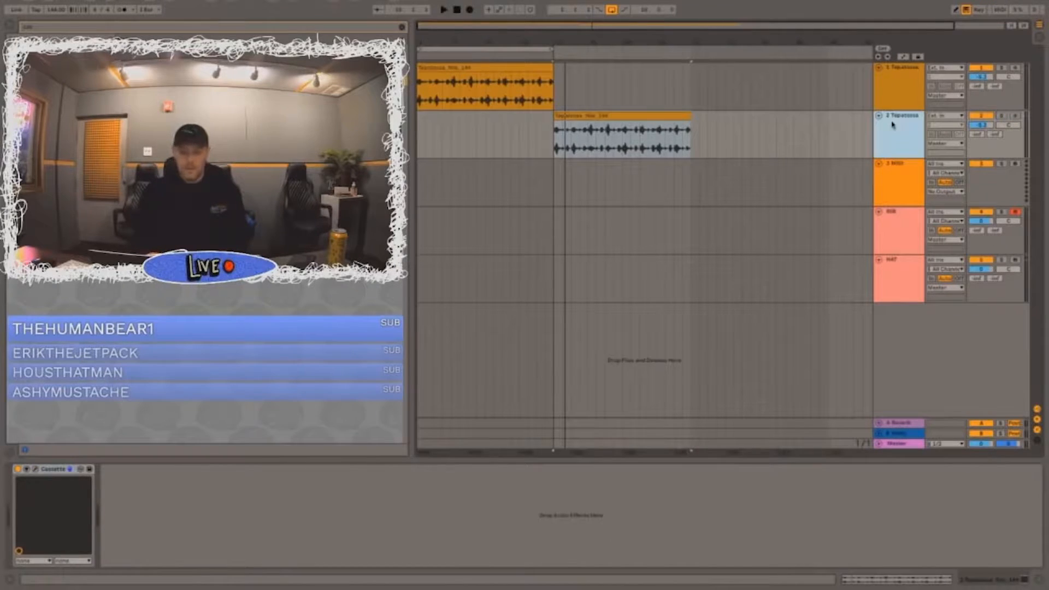
click(36, 470)
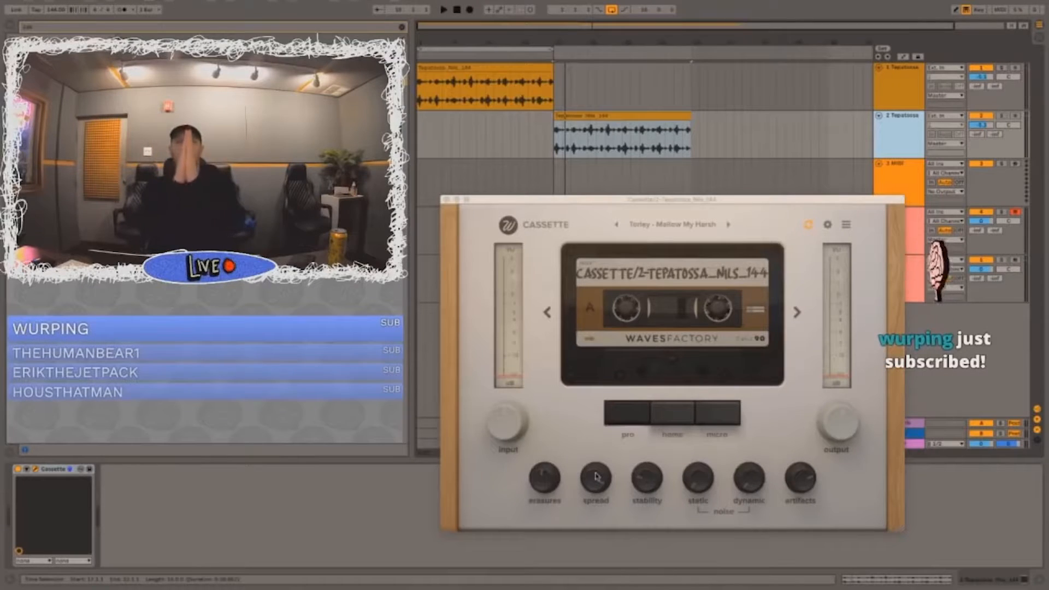
click(446, 199)
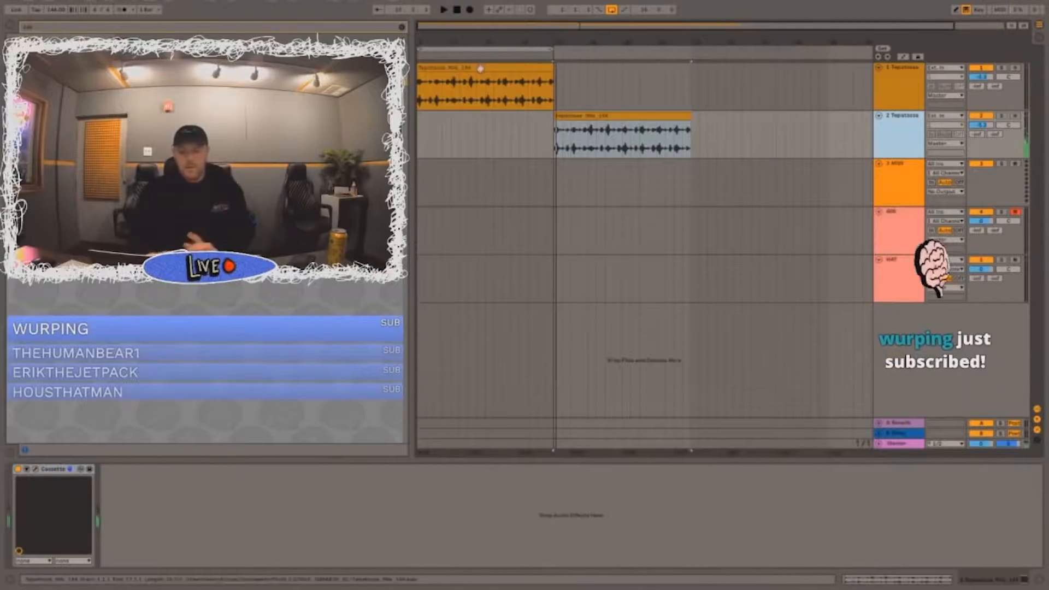
click(481, 68)
click(446, 200)
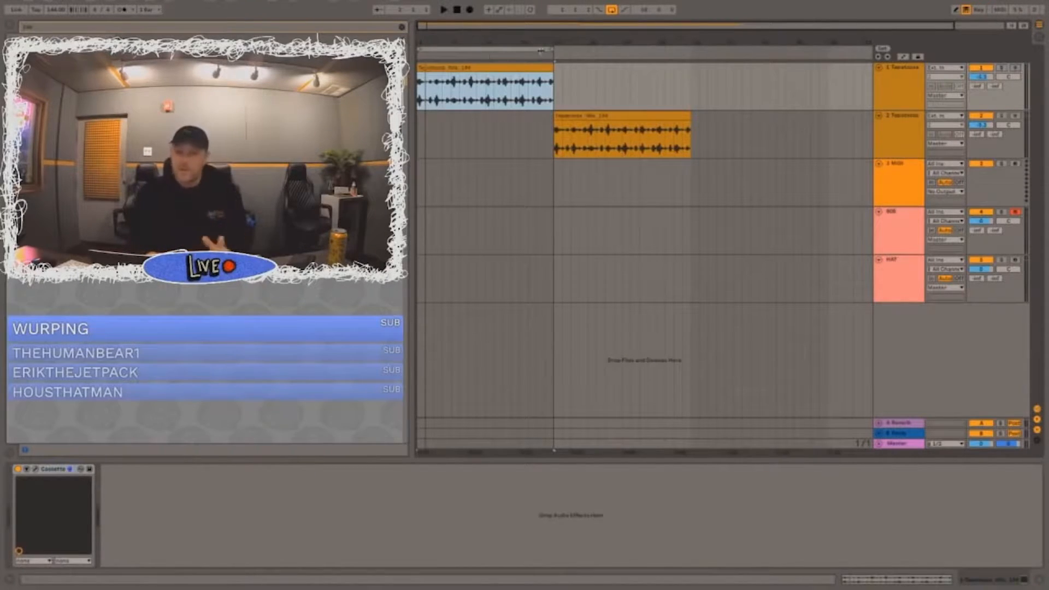
Step: Extend the loop region to the end of the second sample clip and delete the empty MIDI track
drag(550, 49, 689, 50)
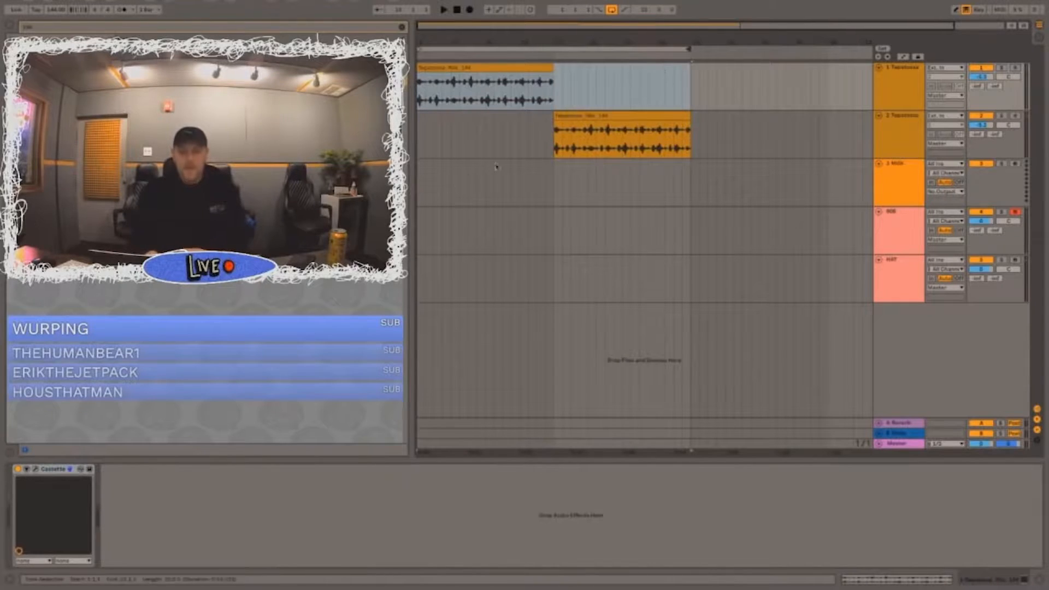
click(502, 185)
click(421, 128)
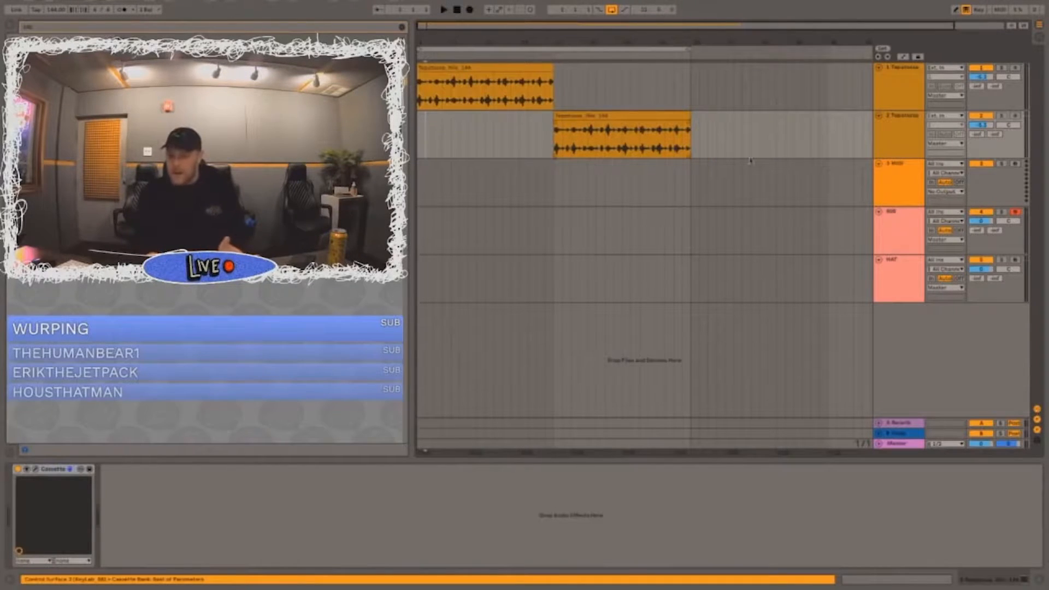
click(890, 190)
key(Delete)
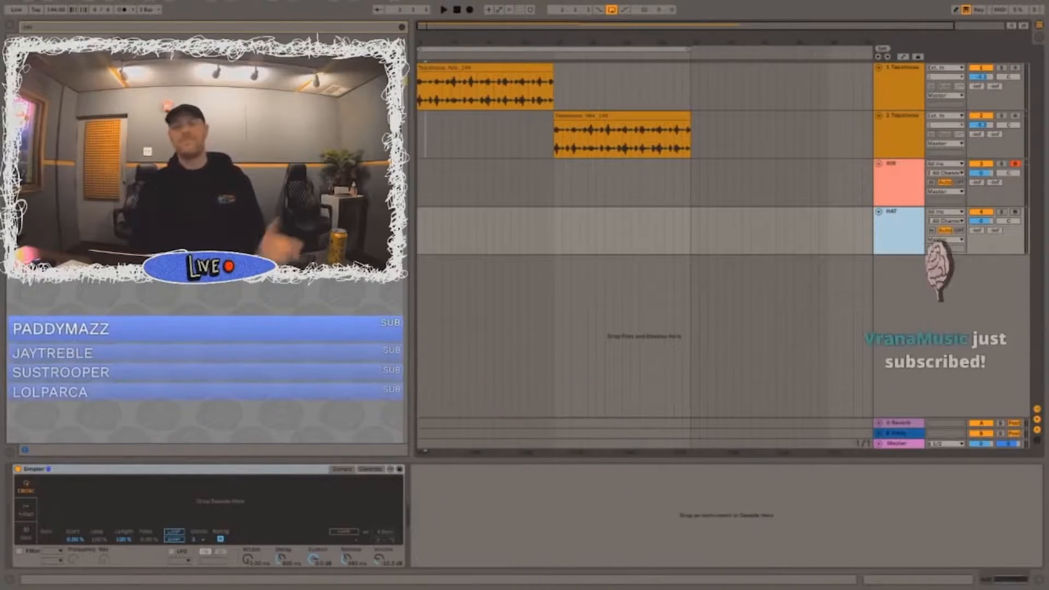
Step: Open the first sample clip's waveform details and shrink that view to give the arrangement more height
click(489, 65)
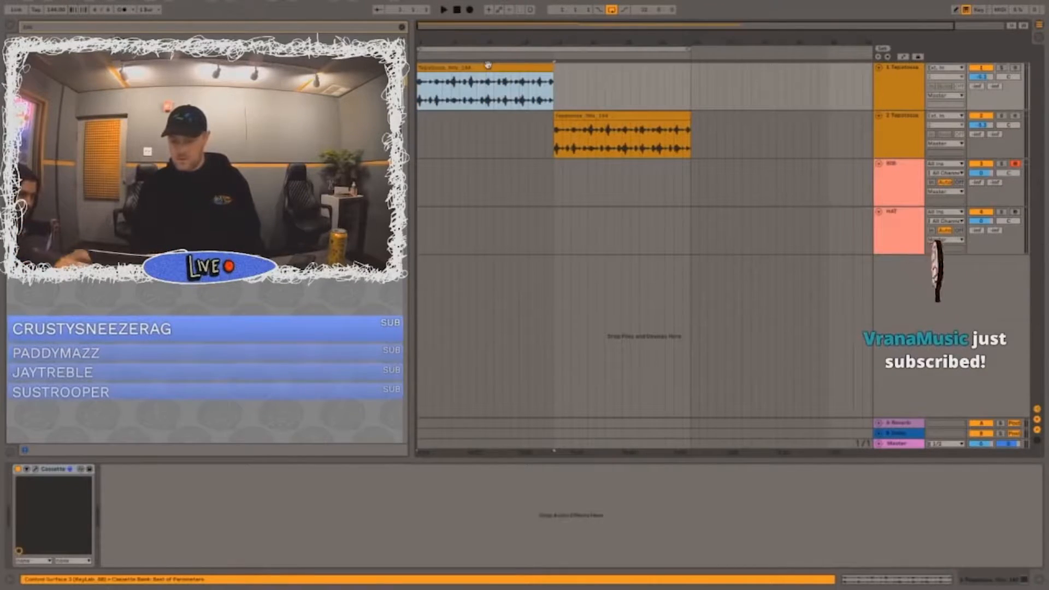
double_click(489, 65)
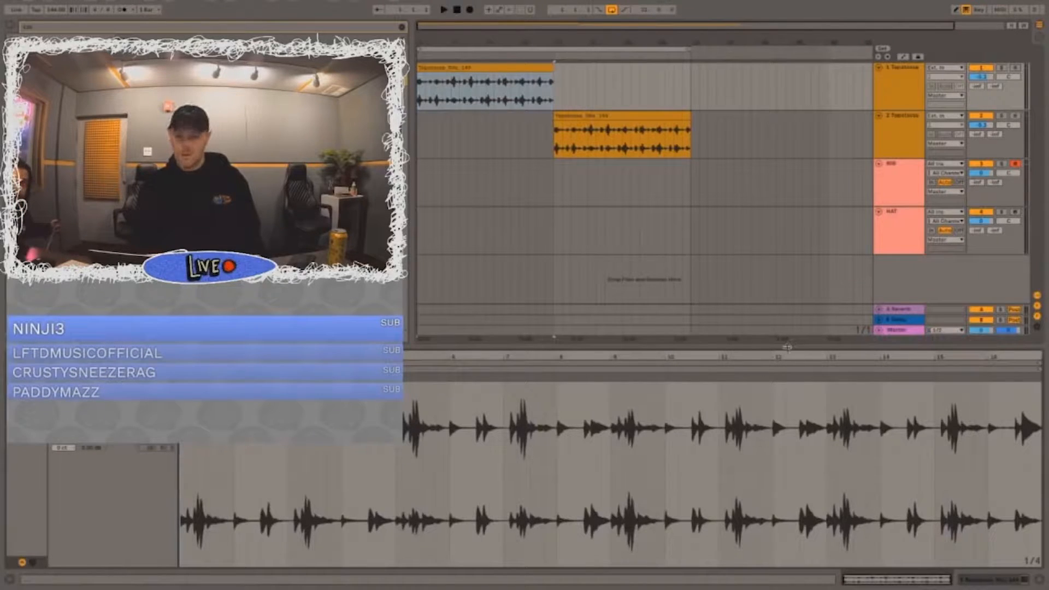
drag(787, 347, 793, 435)
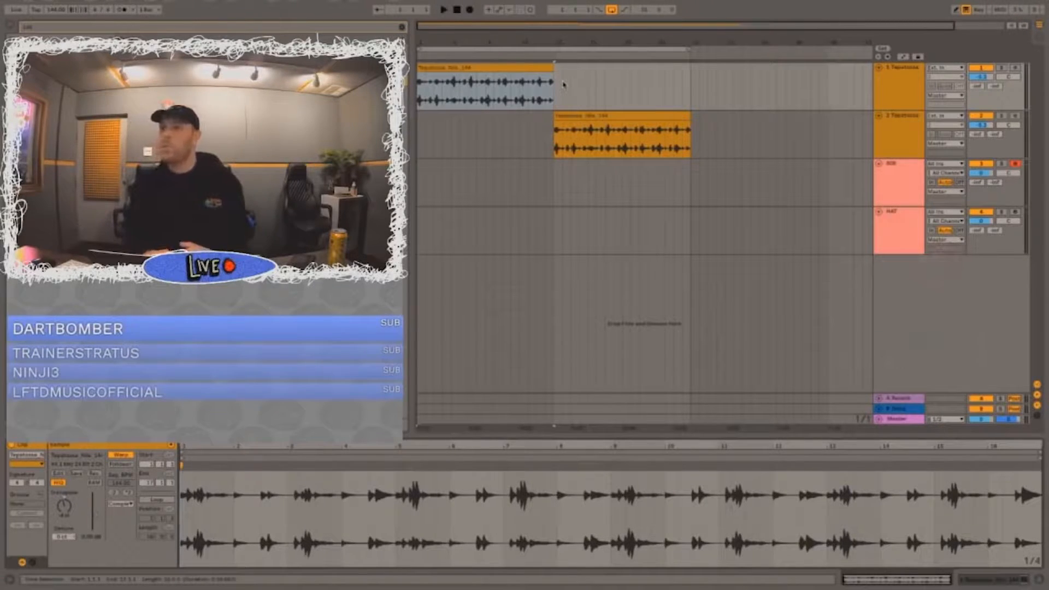
Step: Play the first sample clip to judge its level with both sample tracks selected
key(space)
click(907, 87)
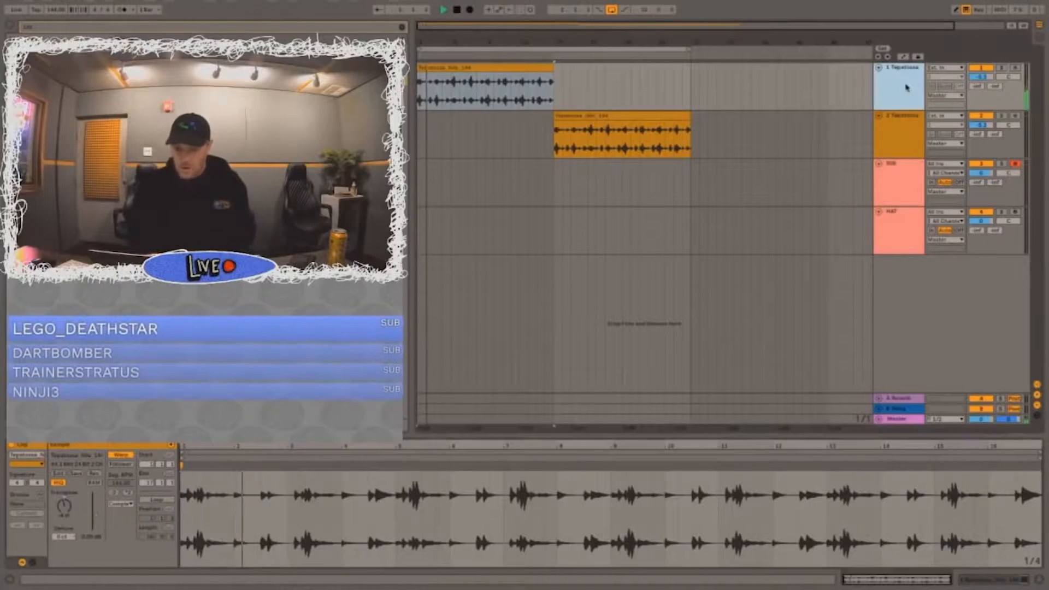
shift+click(898, 119)
click(982, 78)
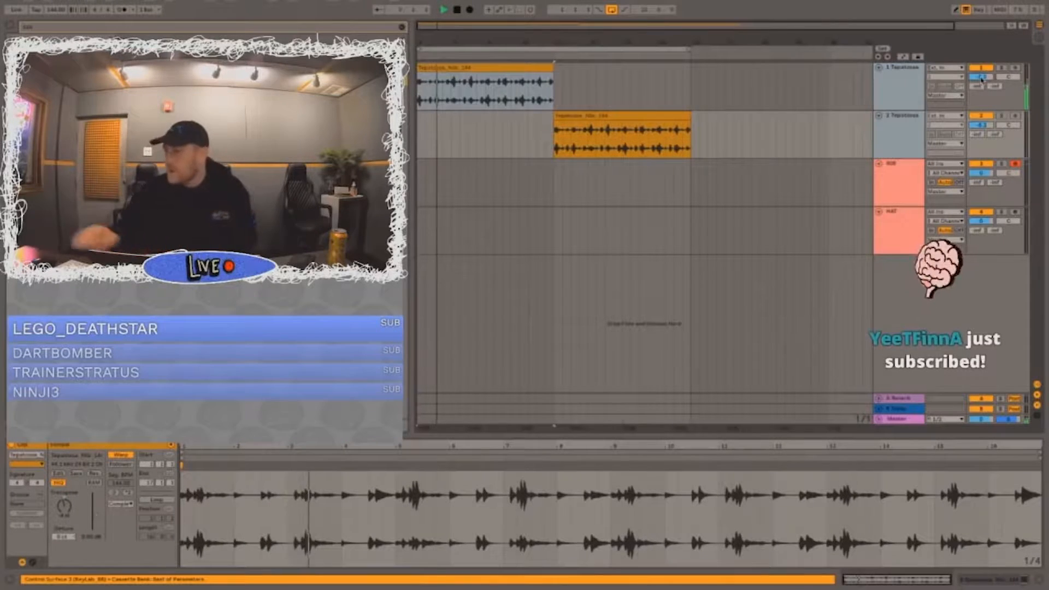
key(space)
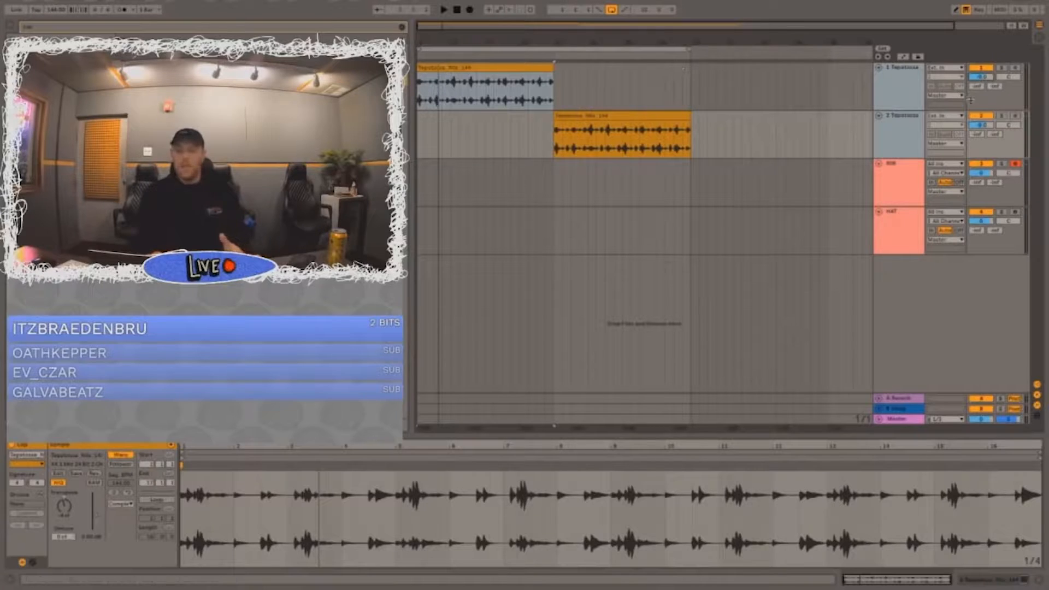
Step: Select both sample tracks together and lower their volume to about -12 dB
click(884, 72)
click(902, 127)
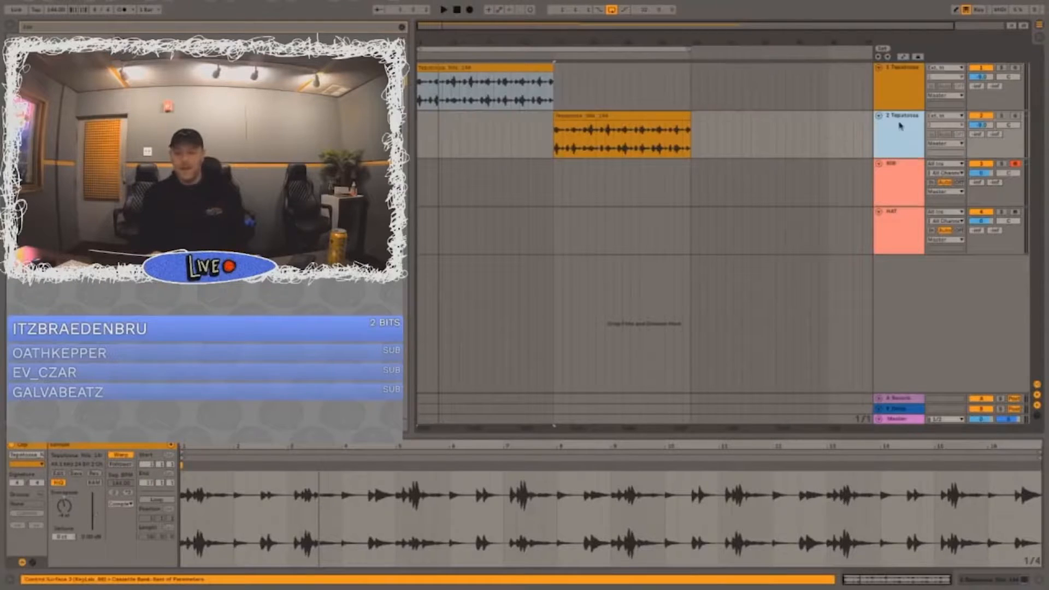
key(ctrl+a)
click(907, 104)
click(904, 125)
click(903, 98)
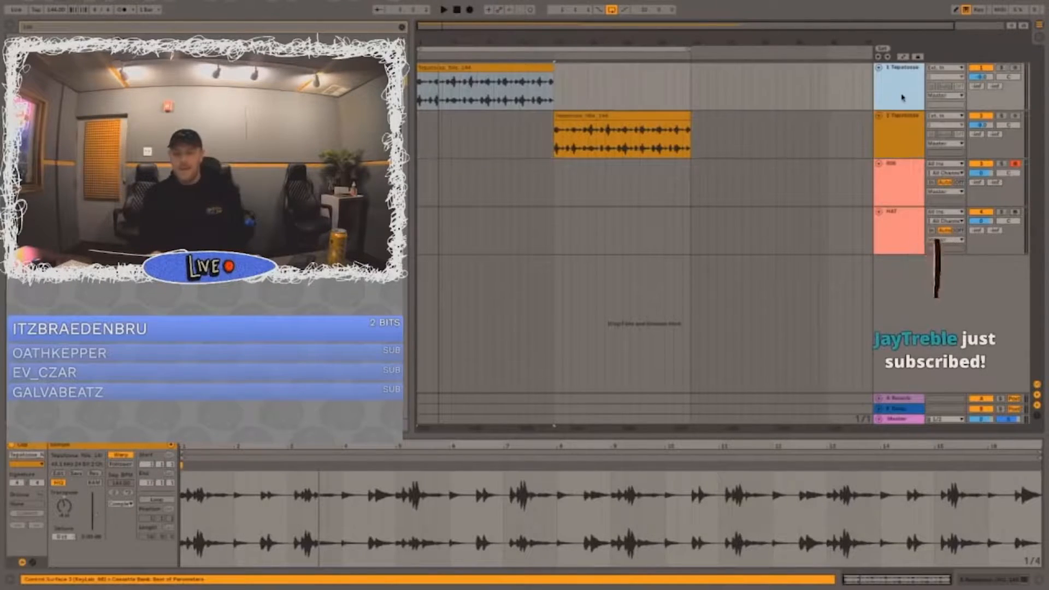
shift+click(905, 124)
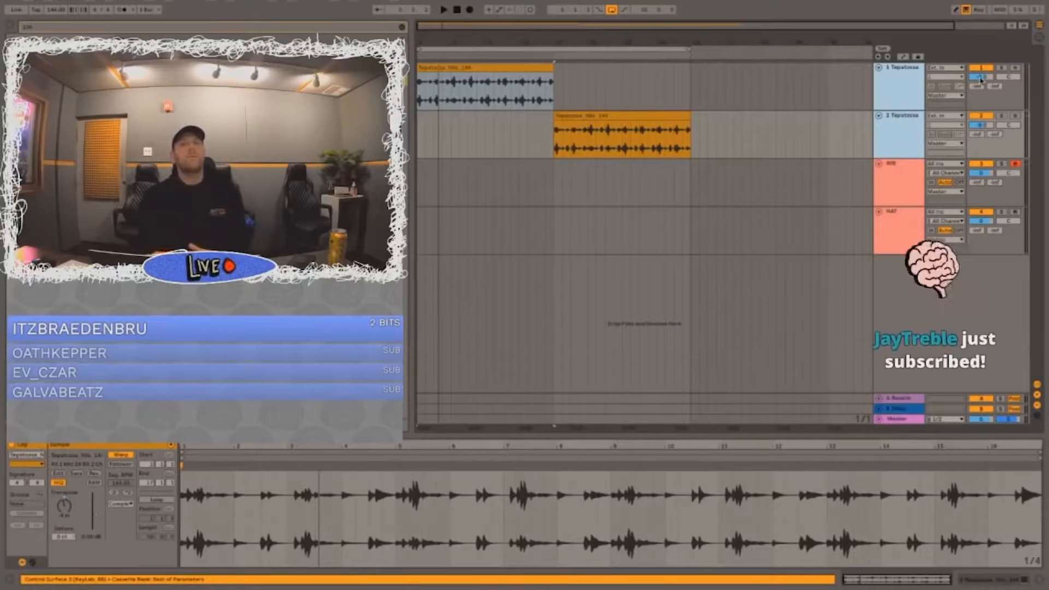
drag(981, 79, 981, 90)
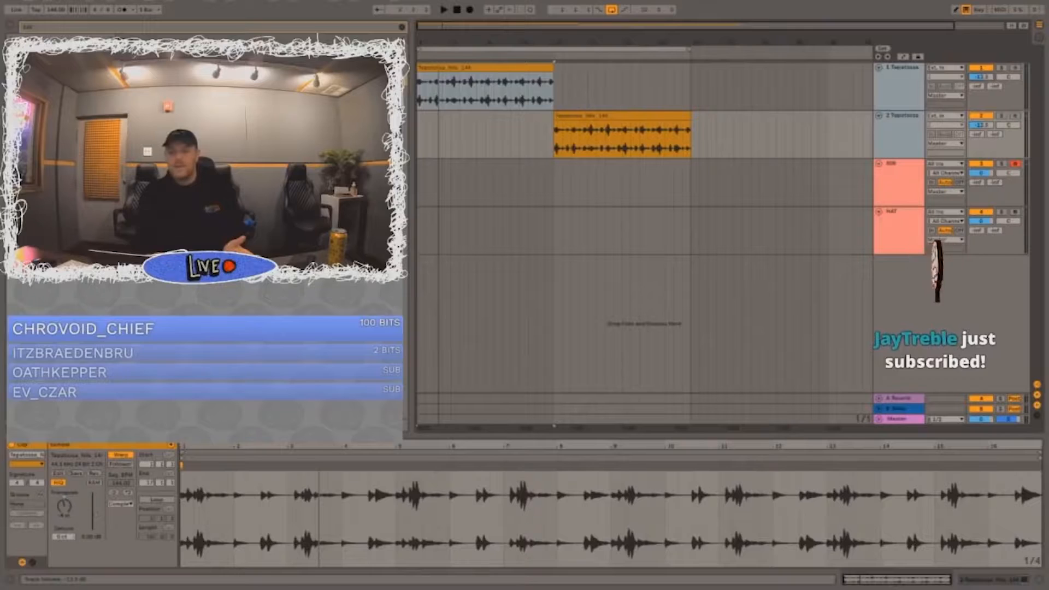
Step: Play the first sample clip from its start to check the lowered track level
click(474, 69)
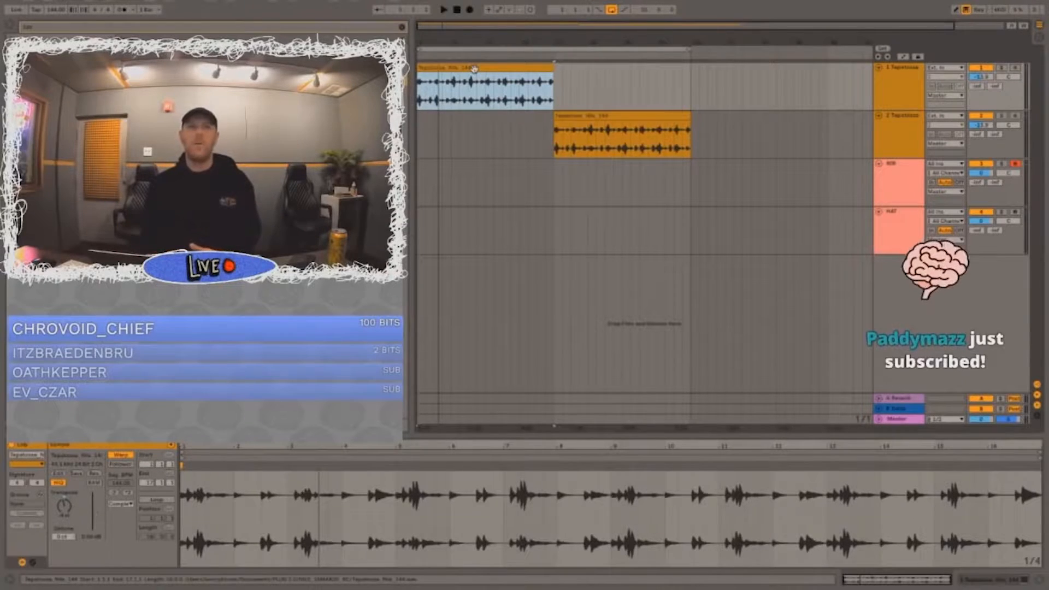
click(475, 85)
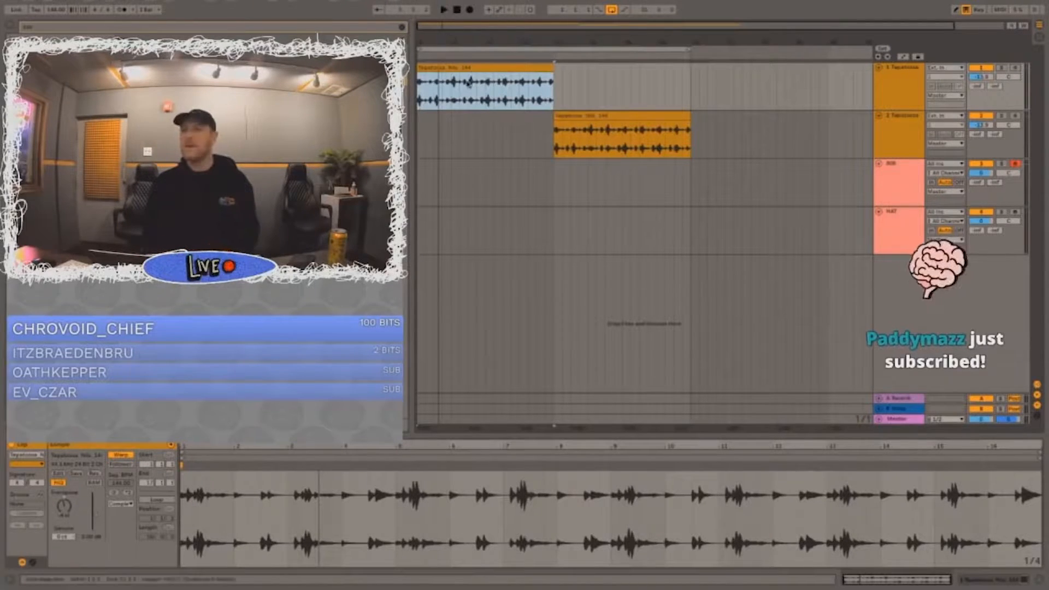
key(space)
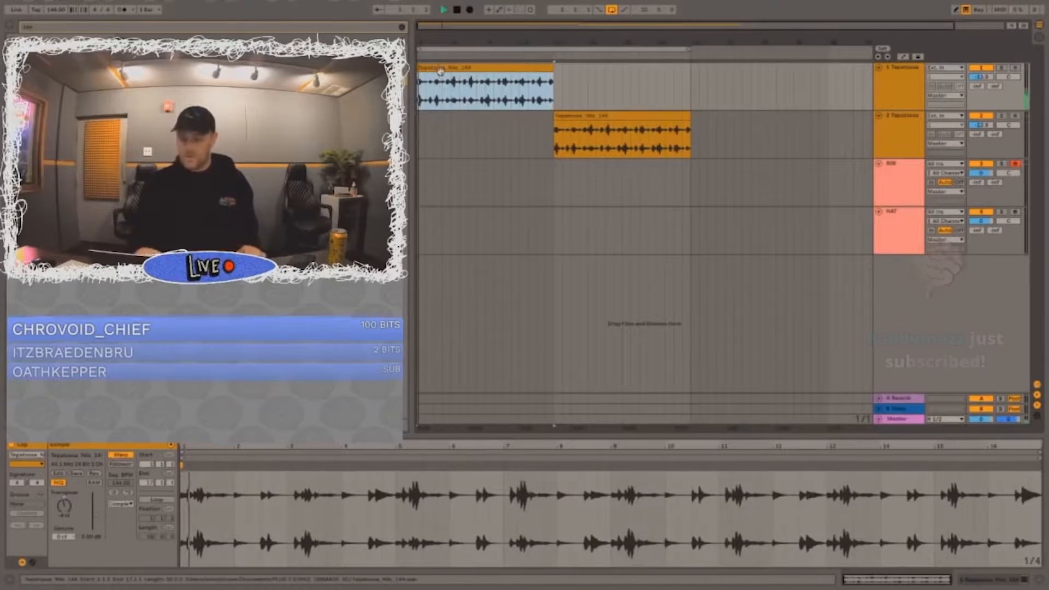
key(XF86AudioRaiseVolume)
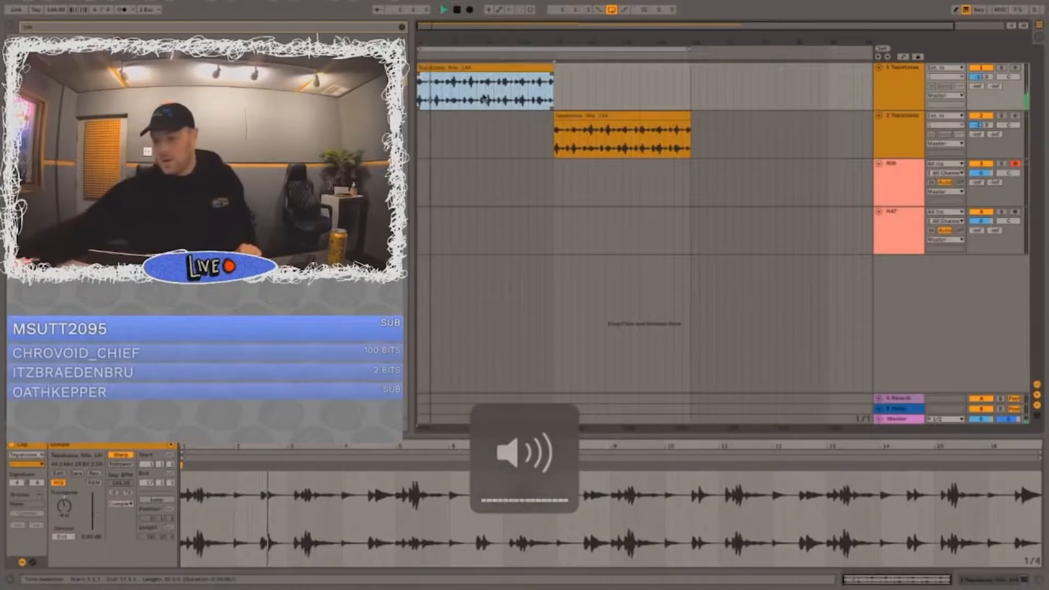
Step: Clear the browser search and increase the height of the Master track
click(902, 132)
click(900, 187)
click(894, 237)
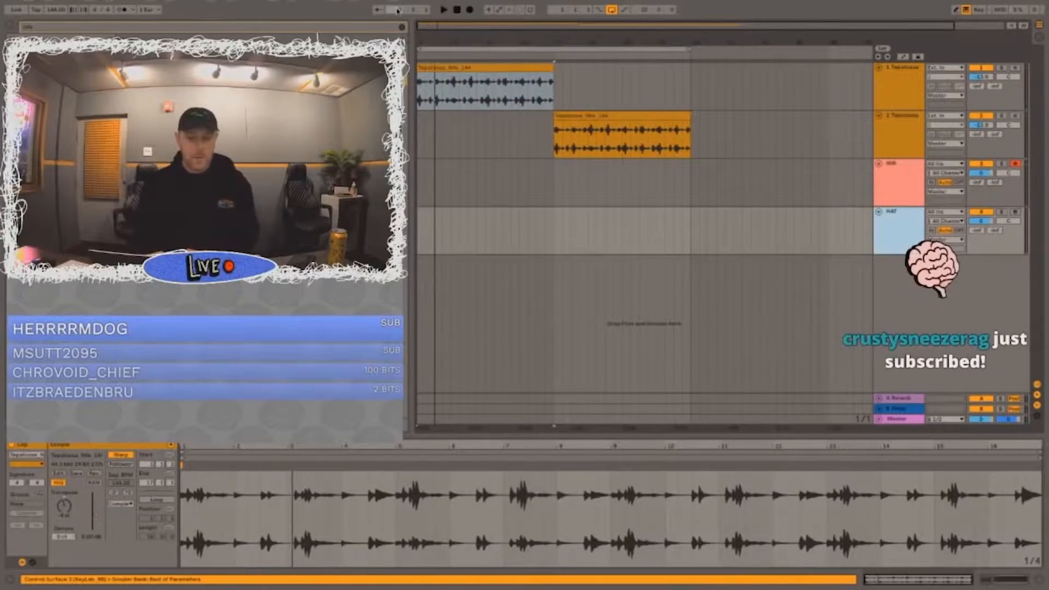
click(402, 28)
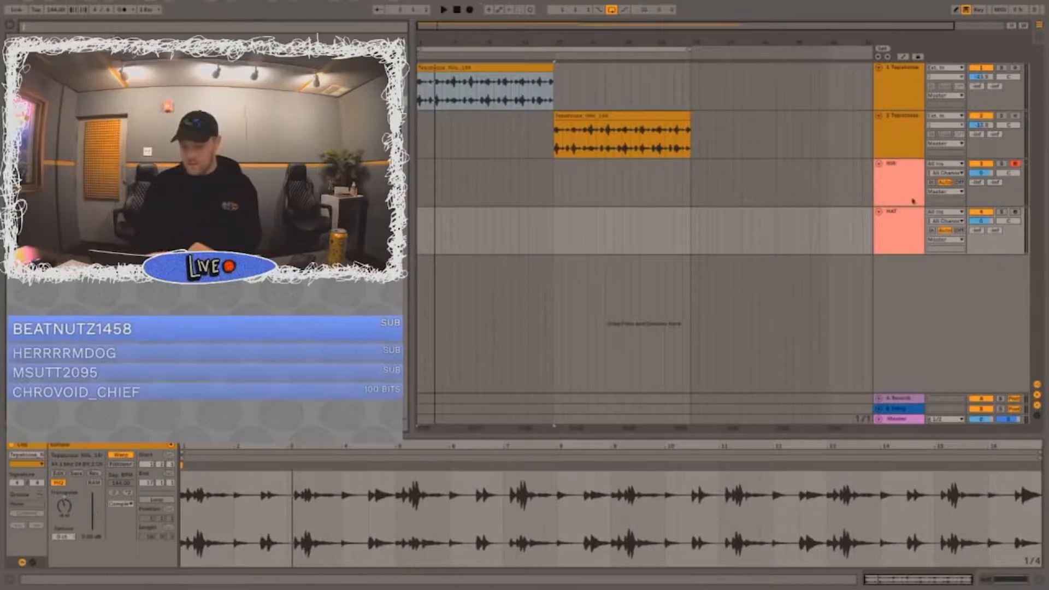
drag(991, 414, 991, 384)
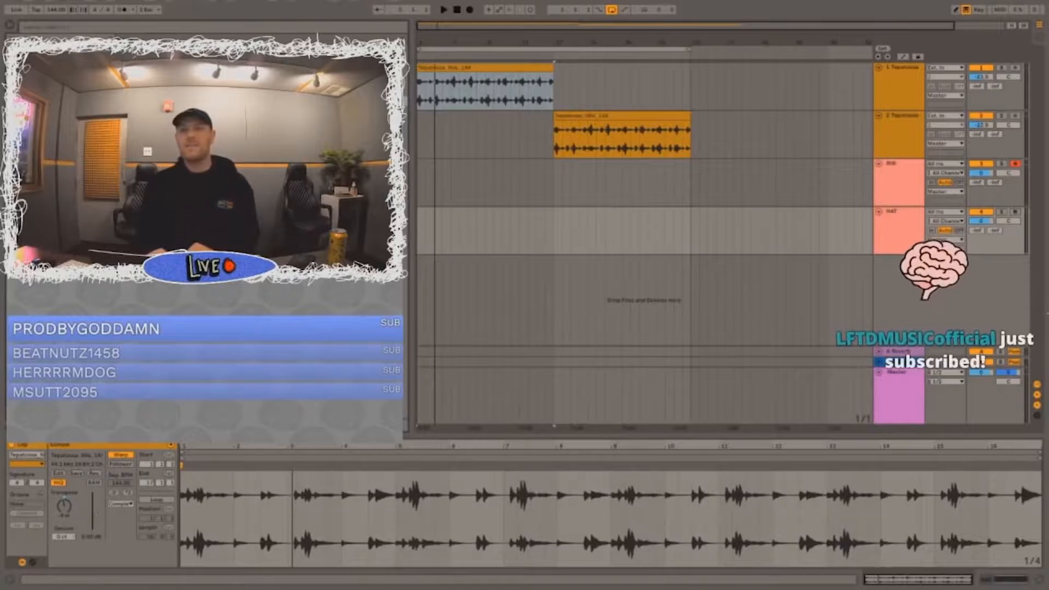
Step: Play the loop briefly and place the insertion point at the start of the second sample track
key(space)
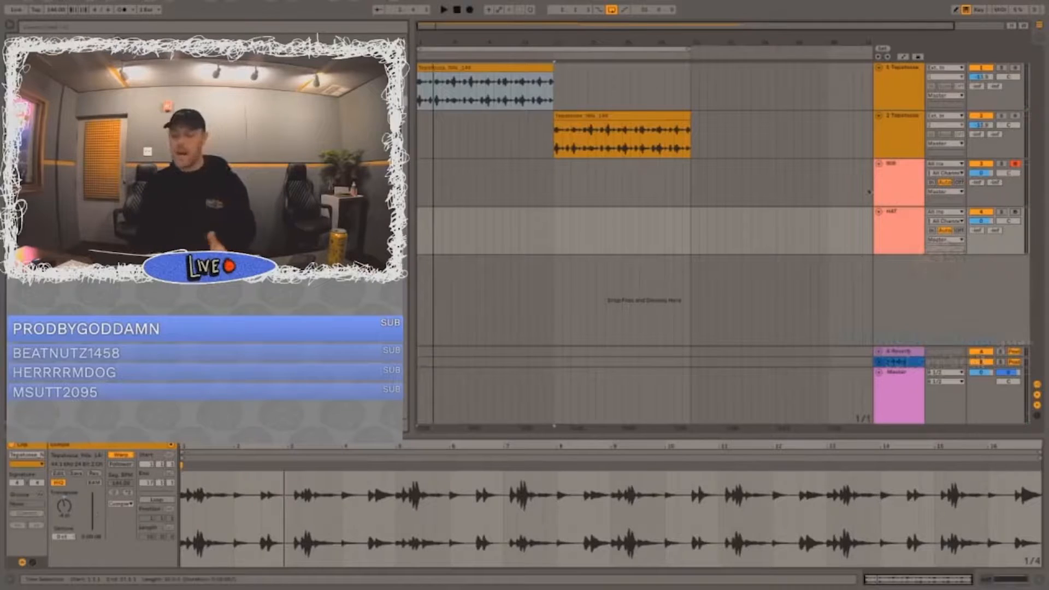
click(899, 173)
click(474, 68)
click(420, 127)
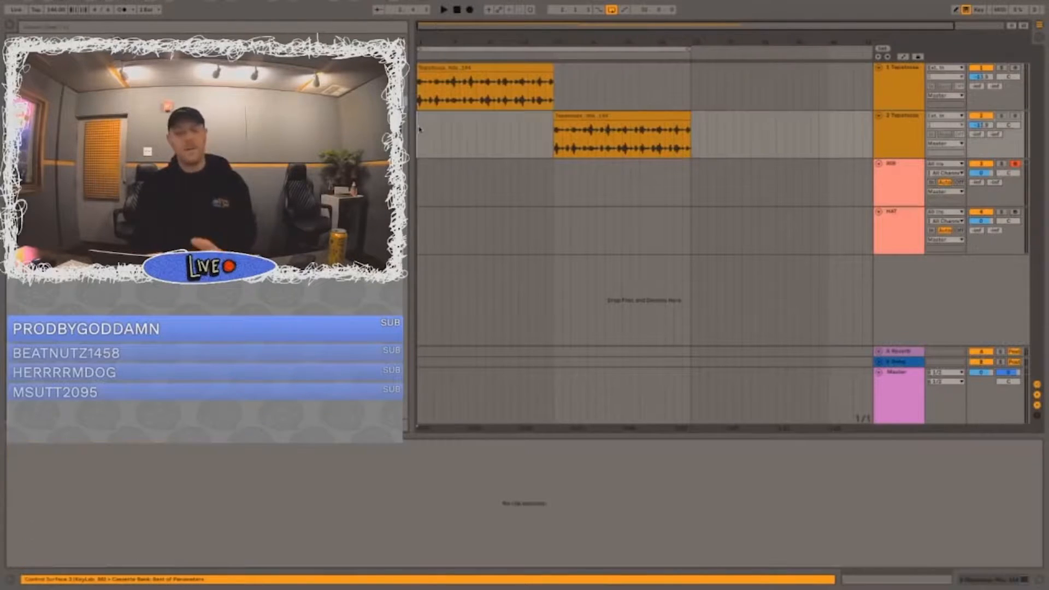
Step: Fold the two sample tracks and place the insertion point at the start of the 808 track
click(879, 68)
click(879, 77)
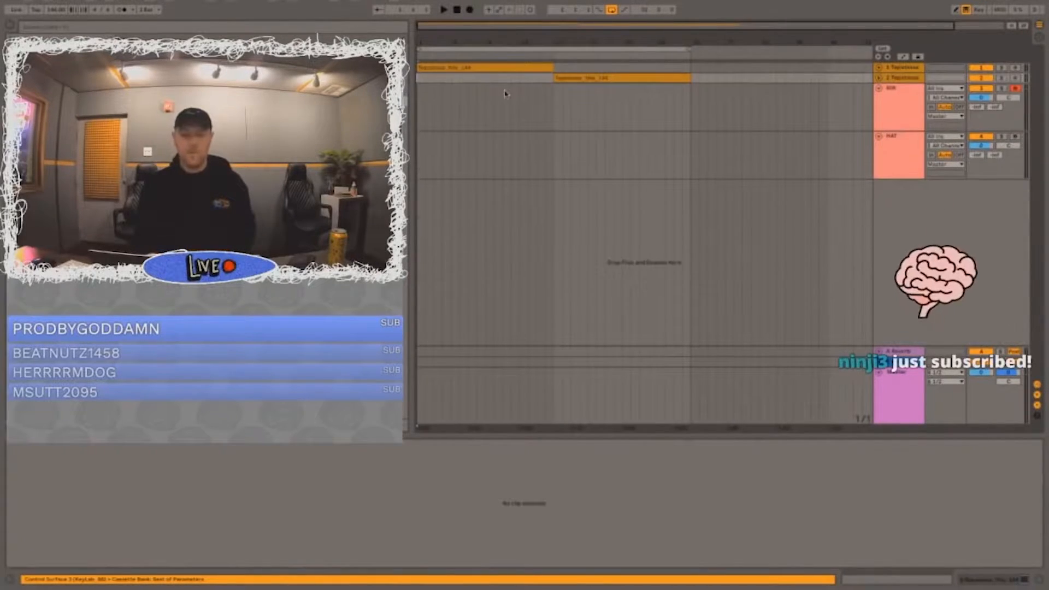
click(468, 66)
click(425, 97)
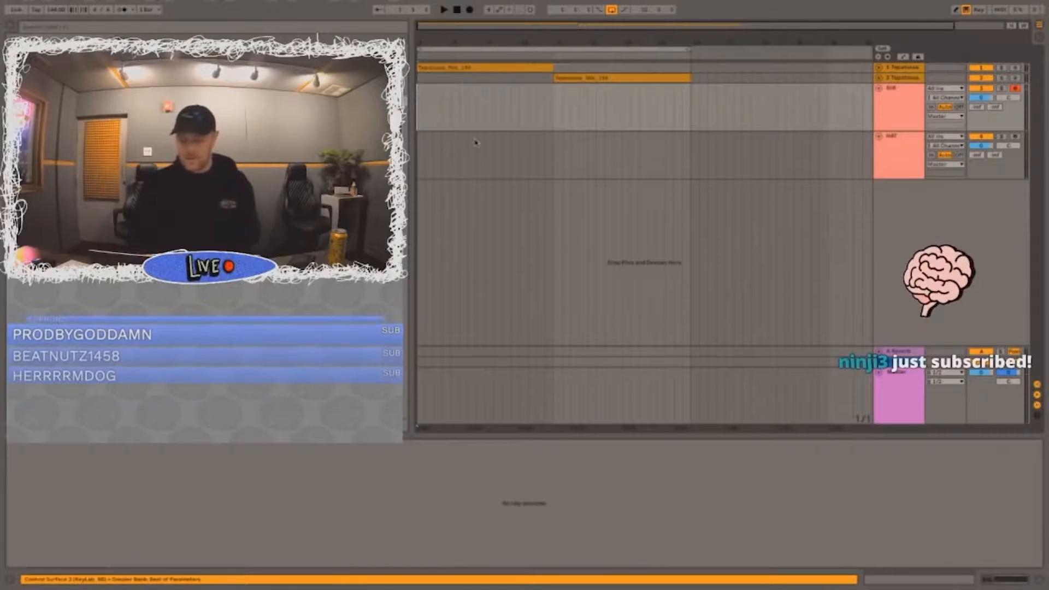
Step: Play the loop from the start and raise the system volume
key(space)
key(XF86AudioRaiseVolume)
key(space)
Step: Load the [AP] Hi Hat (Madness) sample into the Simpler on the HAT track
click(912, 159)
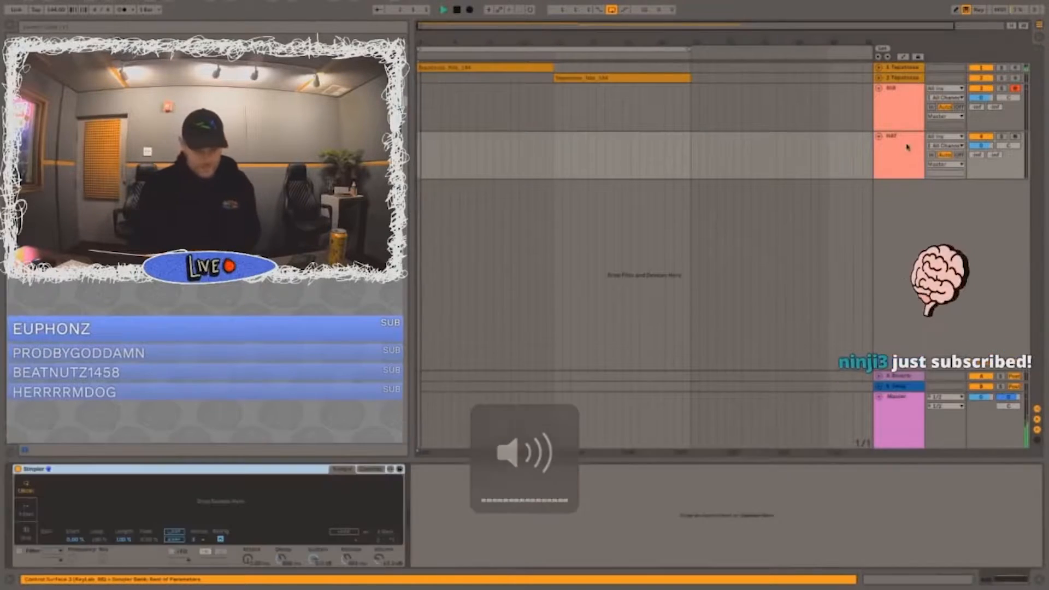
click(230, 219)
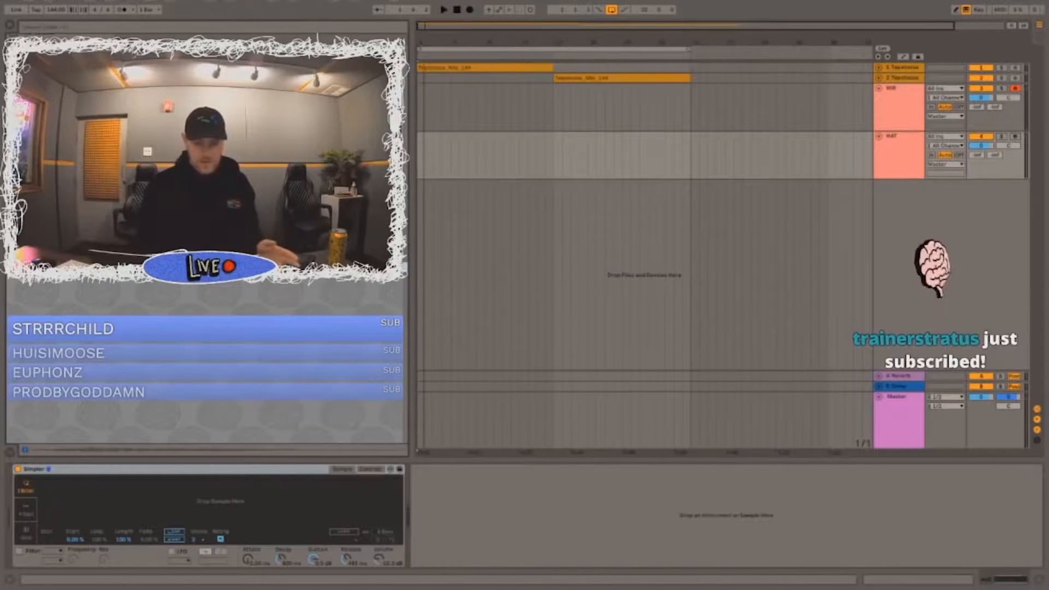
drag(229, 219, 199, 489)
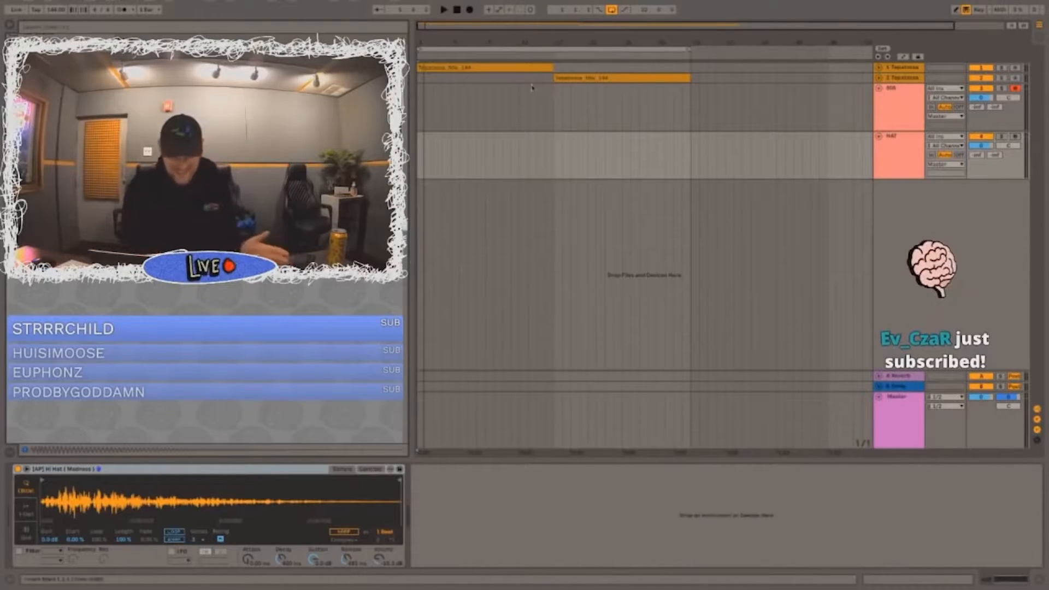
Step: Play the loop briefly with the HAT track selected and arm that track for recording in place of the 808 track
click(898, 127)
click(897, 146)
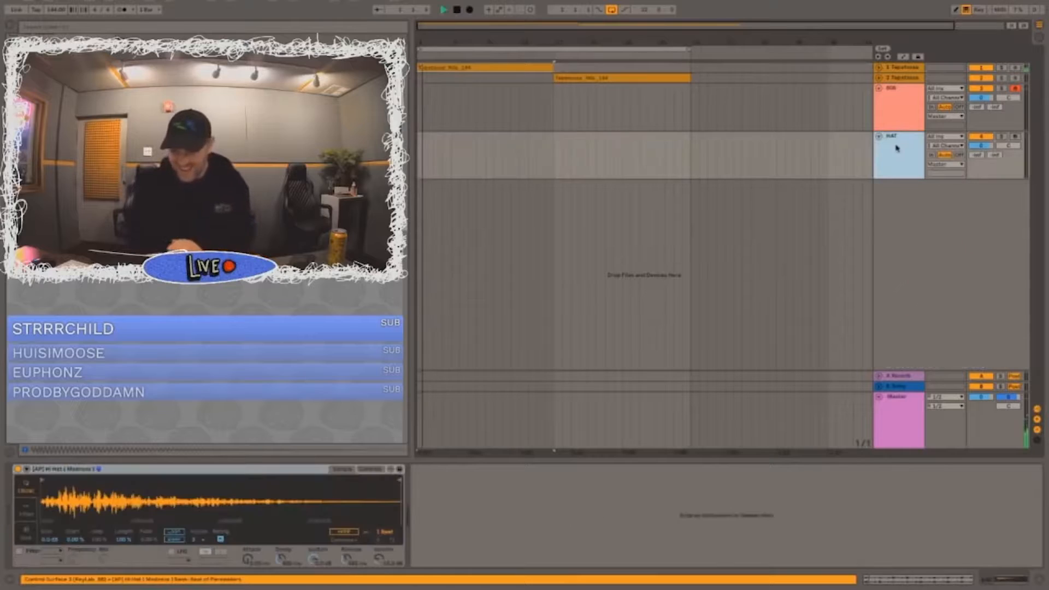
key(space)
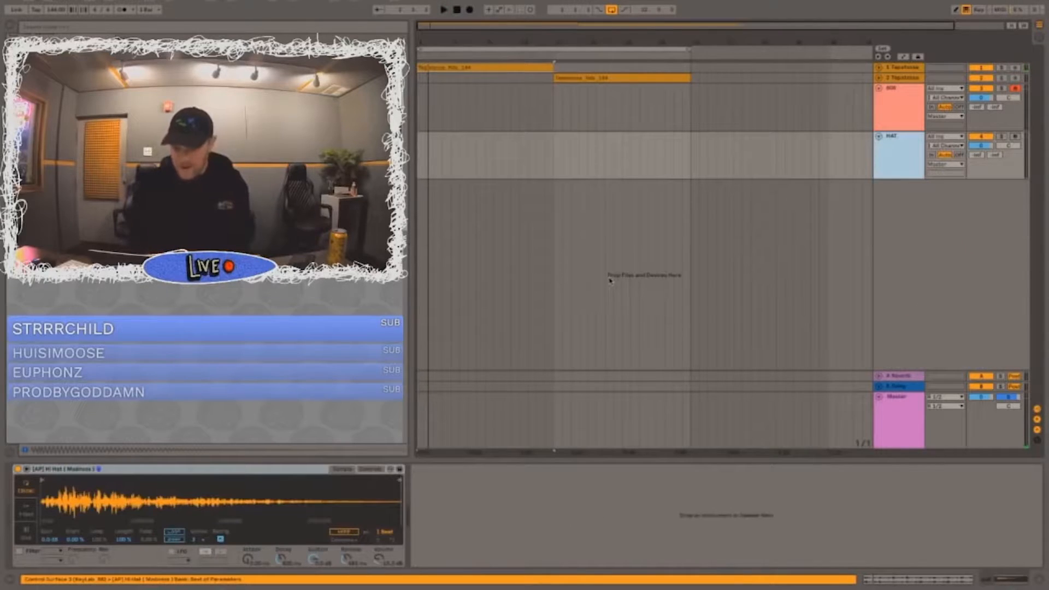
click(1015, 88)
key(ctrl+z)
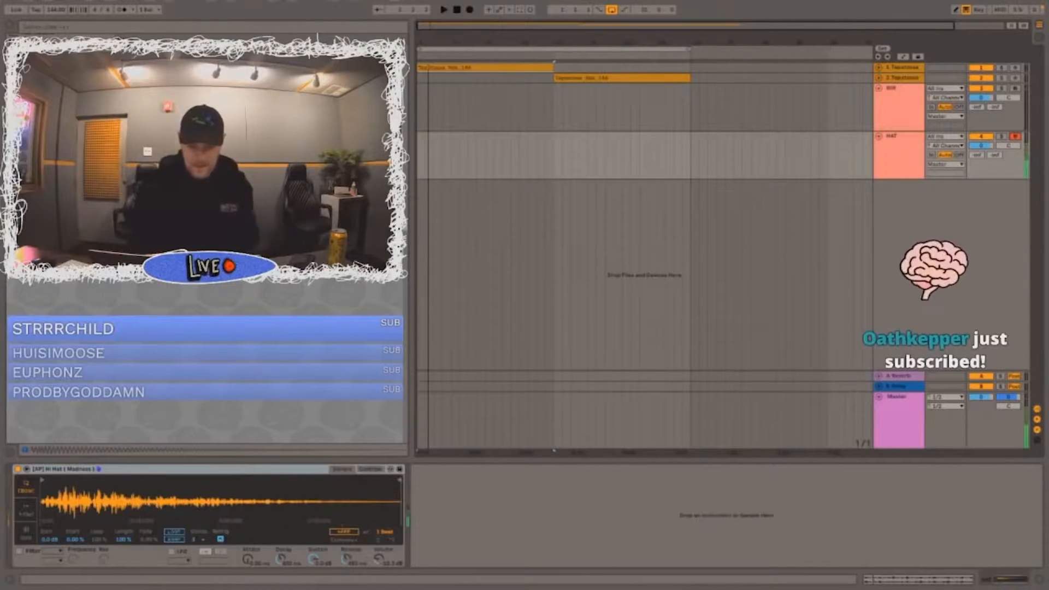
Step: Record a hi-hat part on the armed HAT track from the start of the arrangement
click(421, 127)
key(space)
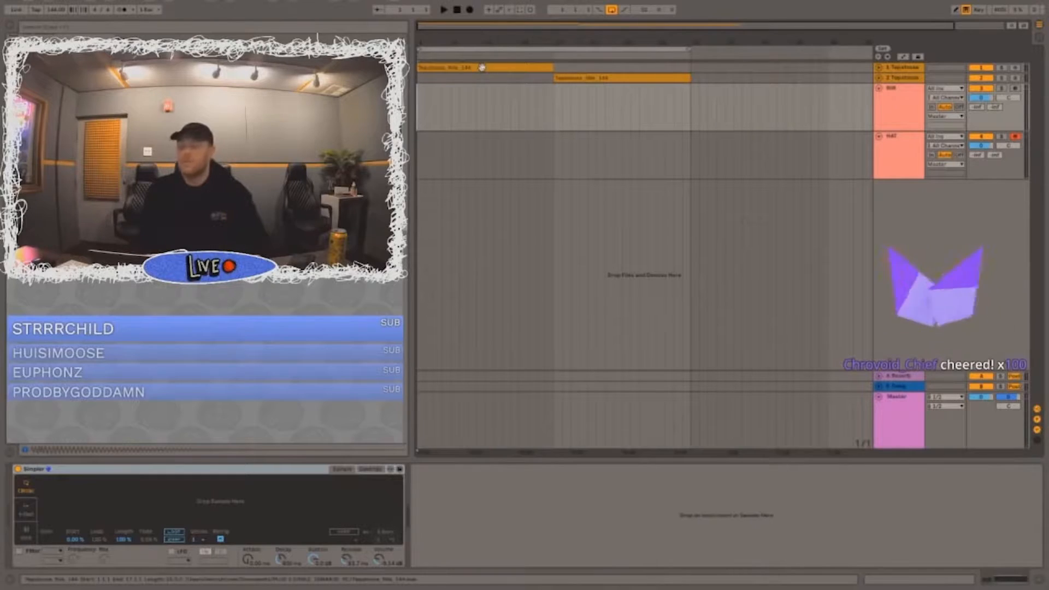
click(896, 163)
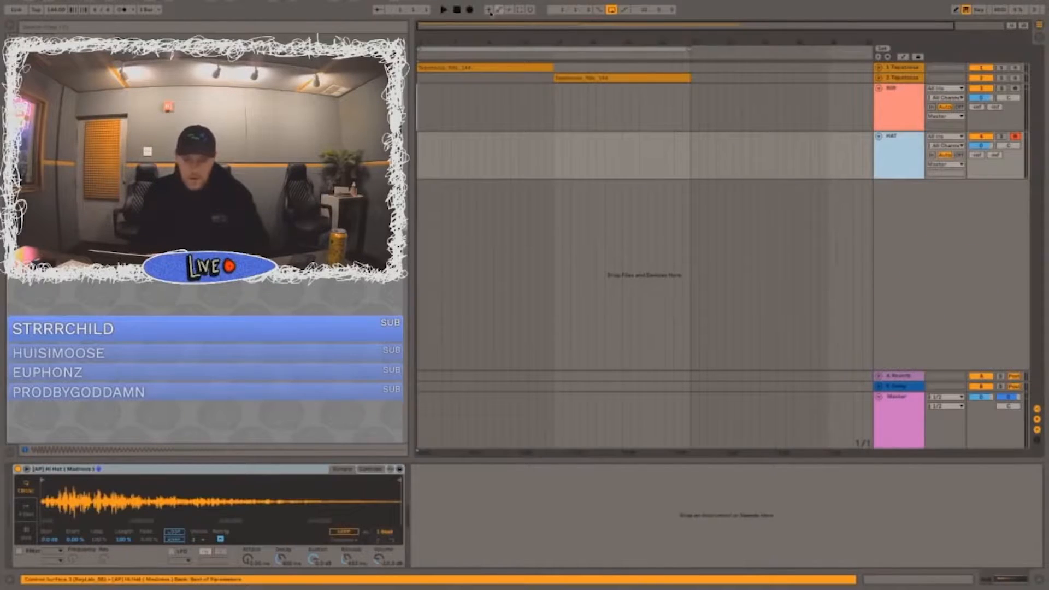
click(471, 10)
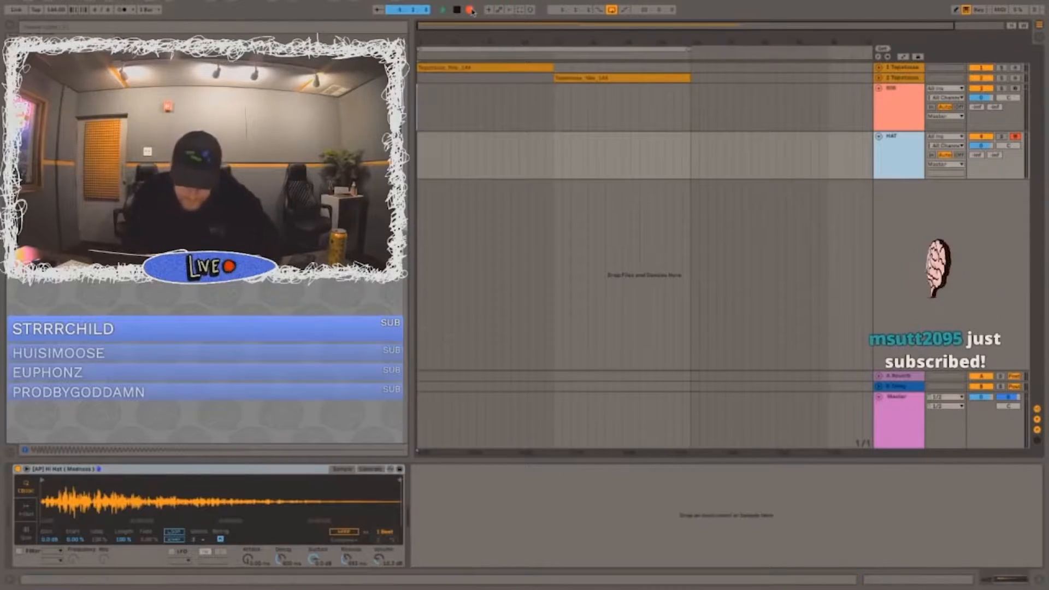
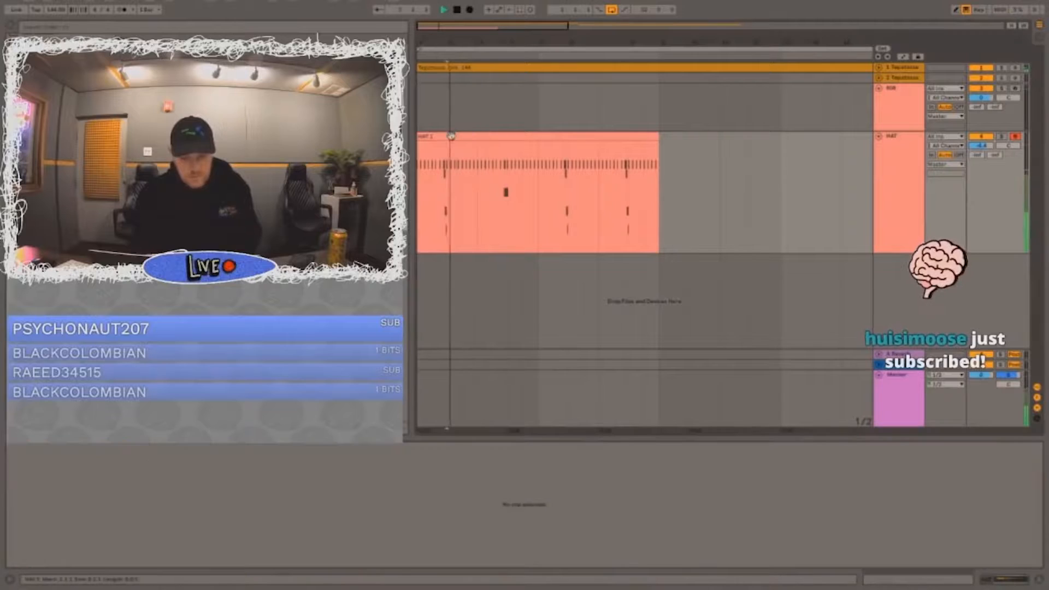
Step: Paste a copy of the short hi-hat roll into the second half of bar 2 of the HAT clip and raise its pitch
click(339, 496)
drag(366, 452, 363, 475)
click(363, 479)
key(space)
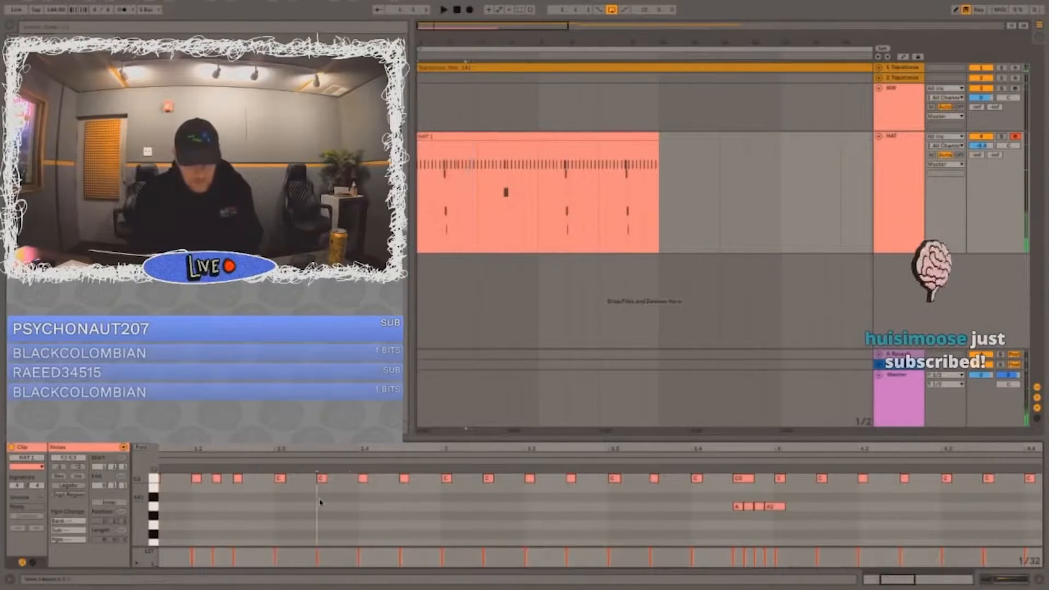
double_click(330, 497)
drag(322, 452, 320, 474)
click(317, 500)
key(ctrl+v)
drag(363, 501, 300, 540)
key(Up)
key(Up)
key(Up)
key(Up)
key(Up)
key(Up)
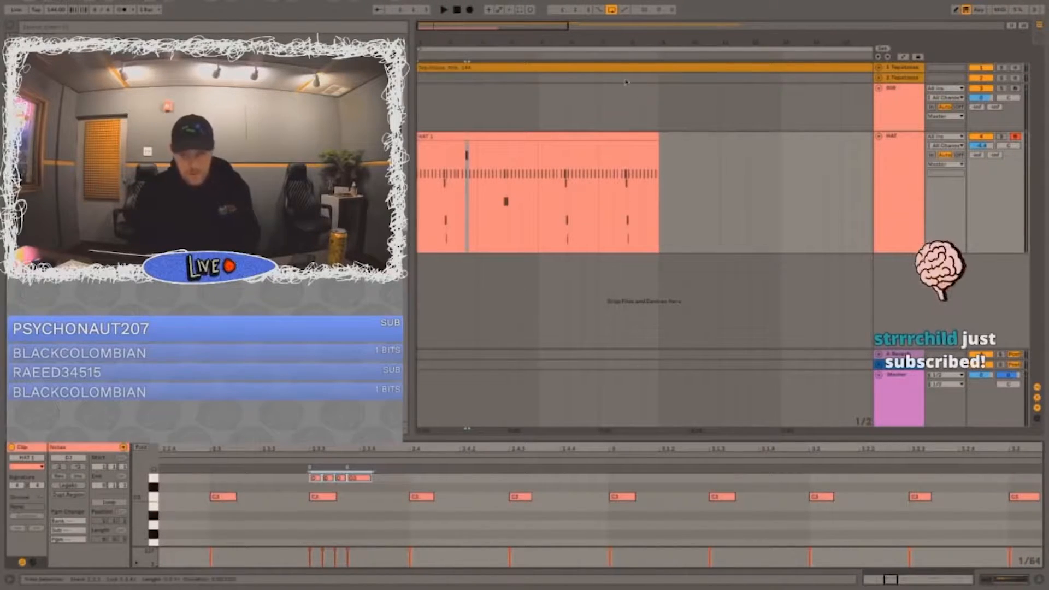
Step: Play the hi-hat part and duplicate its first three bars directly after themselves
click(492, 136)
key(space)
drag(506, 189, 418, 189)
key(ctrl+d)
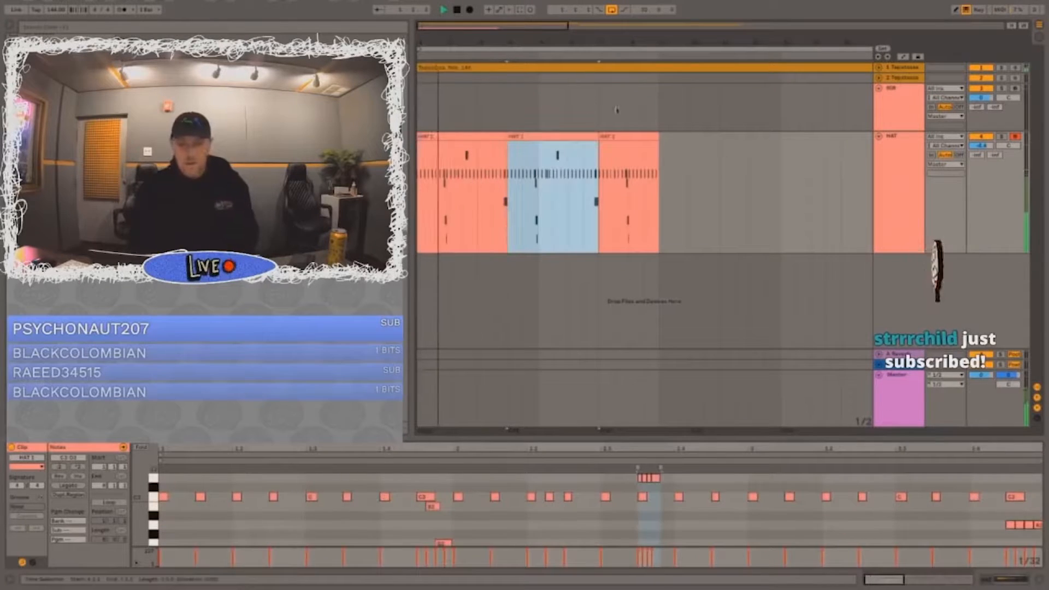
Step: Duplicate the first half of bar 4 over its second half on the HAT track and repeat the four-bar pattern once
drag(524, 43, 525, 30)
click(520, 154)
drag(521, 148, 464, 145)
click(460, 138)
click(482, 137)
click(484, 181)
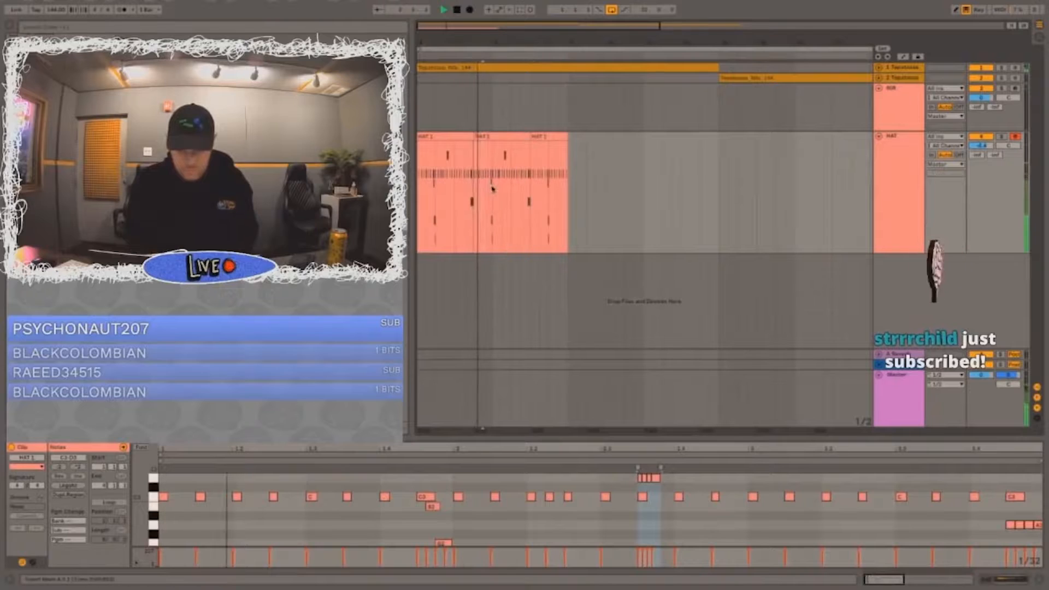
key(ctrl+d)
drag(483, 184, 420, 183)
key(ctrl+d)
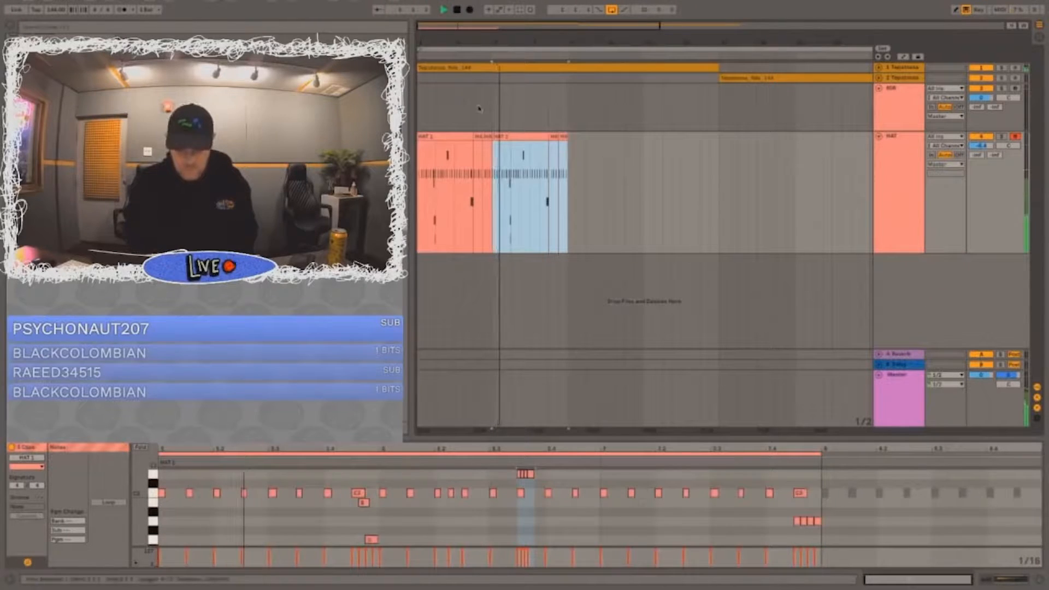
Step: Consolidate the first four hi-hat bars, duplicate them three times and consolidate the 16 bars into one HAT clip
drag(491, 159, 417, 137)
key(space)
key(ctrl+j)
key(ctrl+d)
key(ctrl+d)
key(ctrl+d)
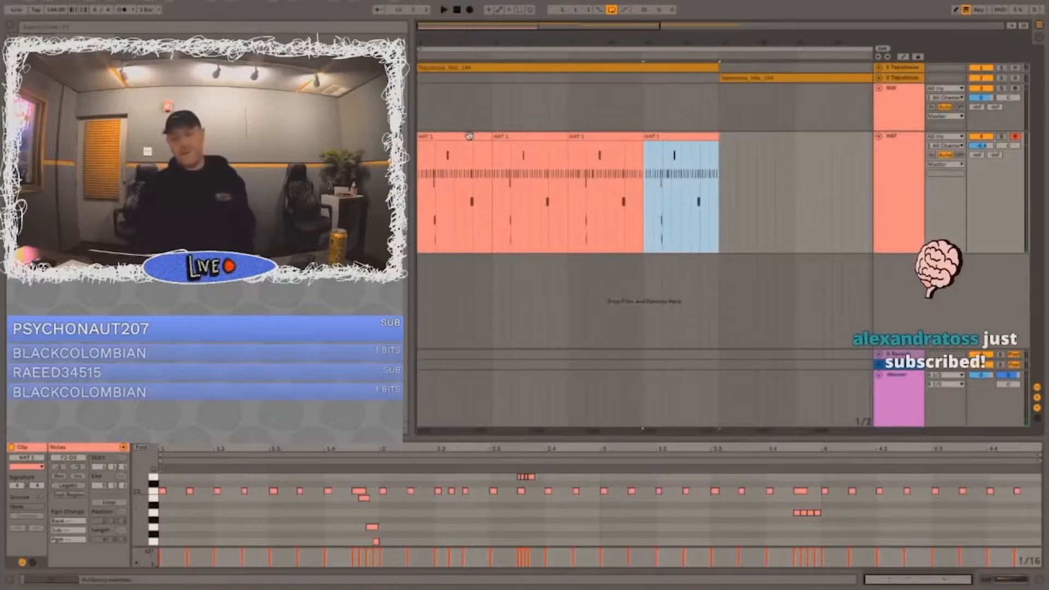
drag(721, 173, 418, 164)
key(ctrl+j)
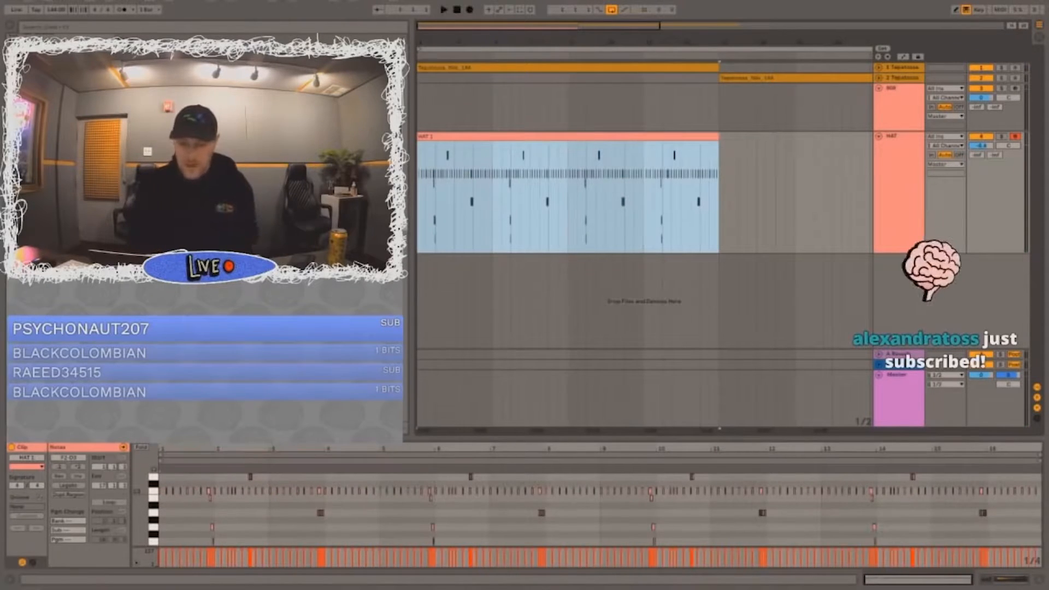
Step: Examine the hi-hat sample's waveform and compare the hat note timing with the unfolded melodic sample at close zoom
click(862, 200)
scroll(42, 492, up, 10)
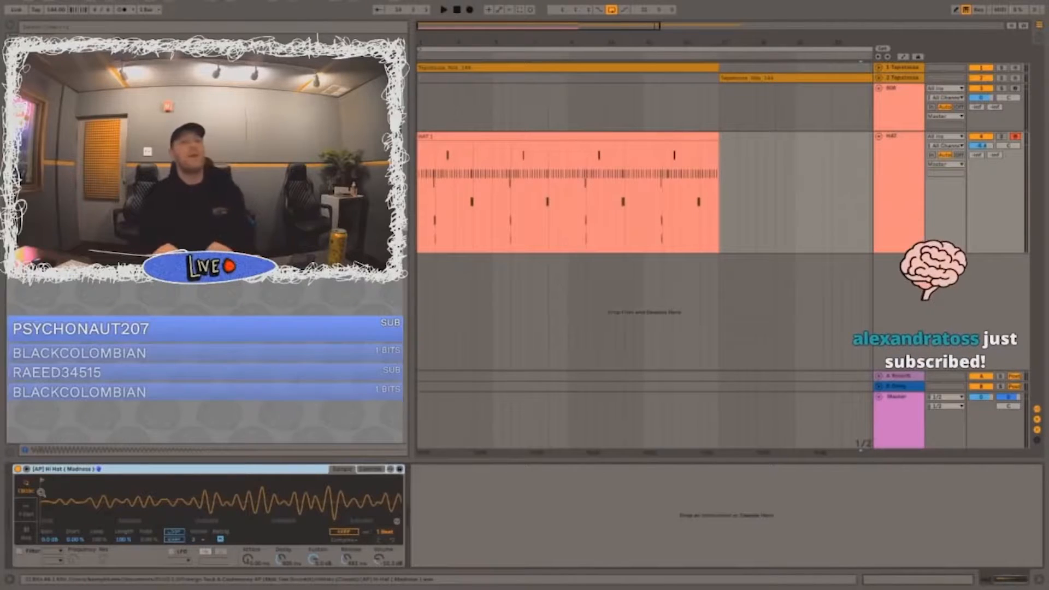
scroll(42, 493, down, 10)
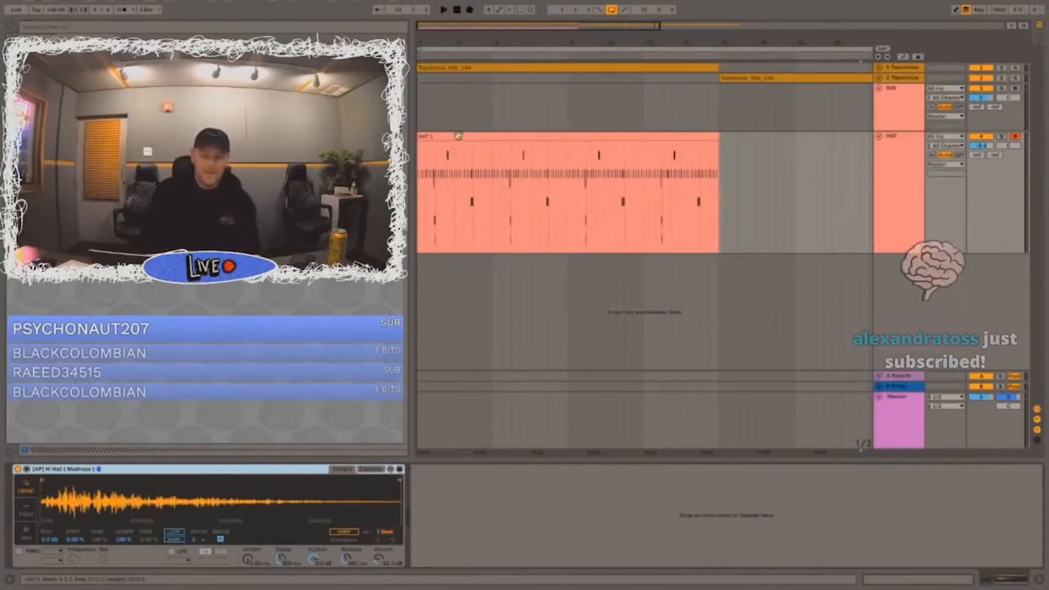
click(444, 137)
key(z)
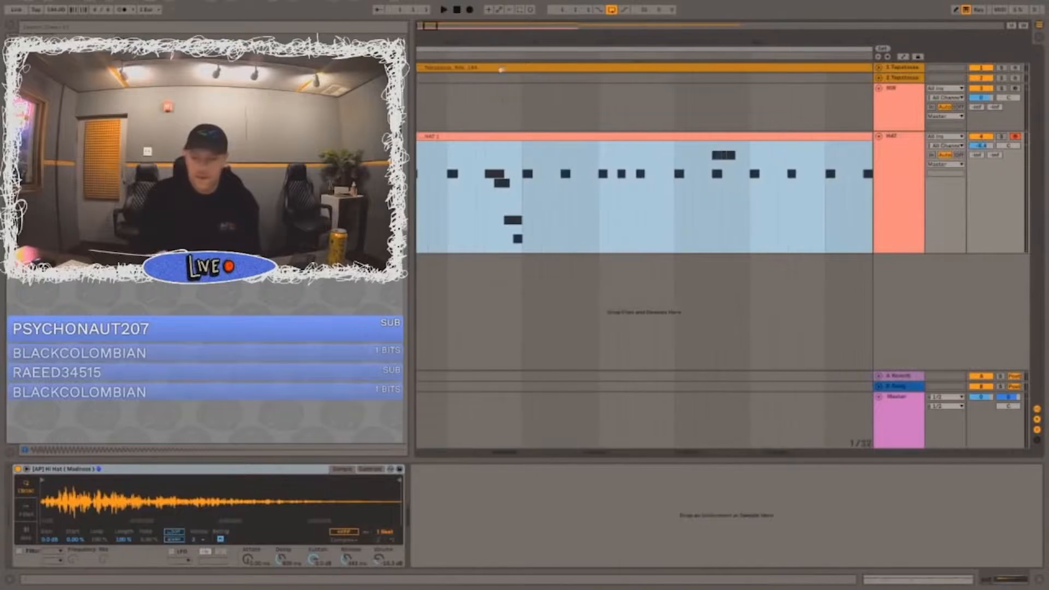
click(879, 68)
drag(559, 42, 612, 52)
click(580, 97)
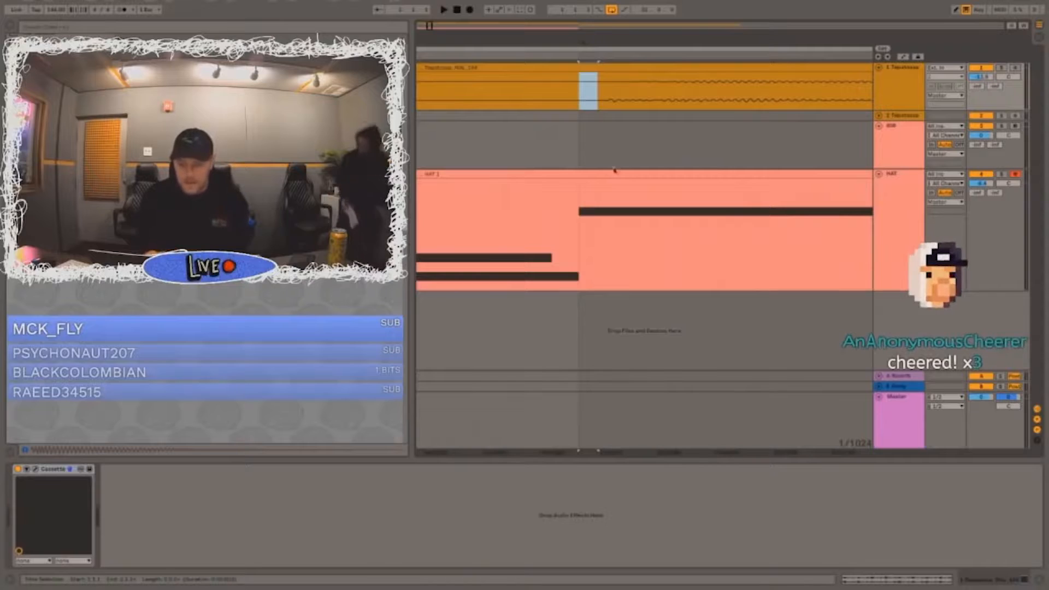
click(590, 175)
drag(607, 36, 608, 20)
drag(612, 175, 623, 176)
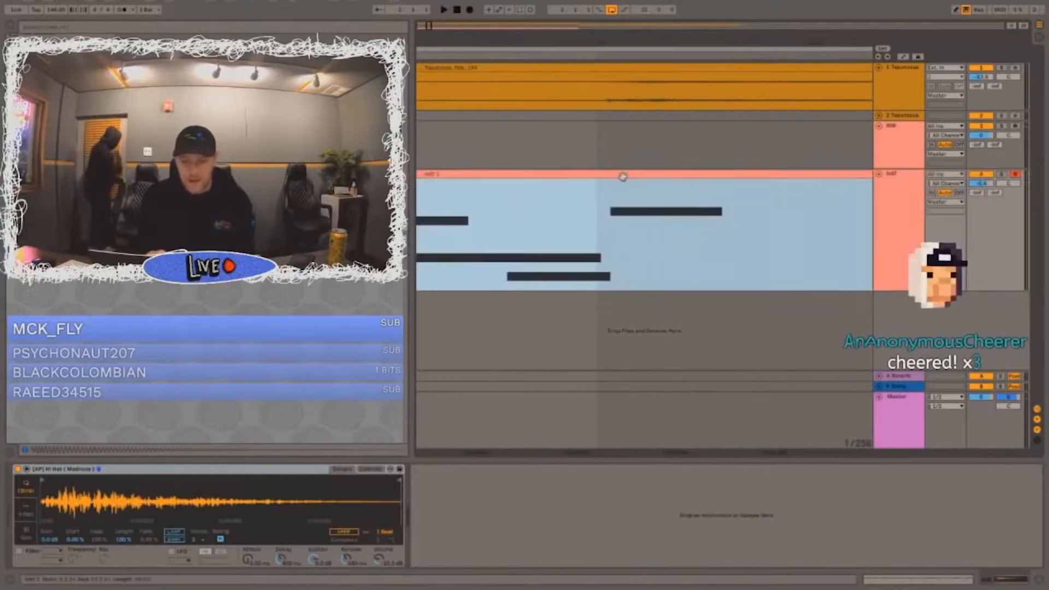
drag(625, 39, 625, 11)
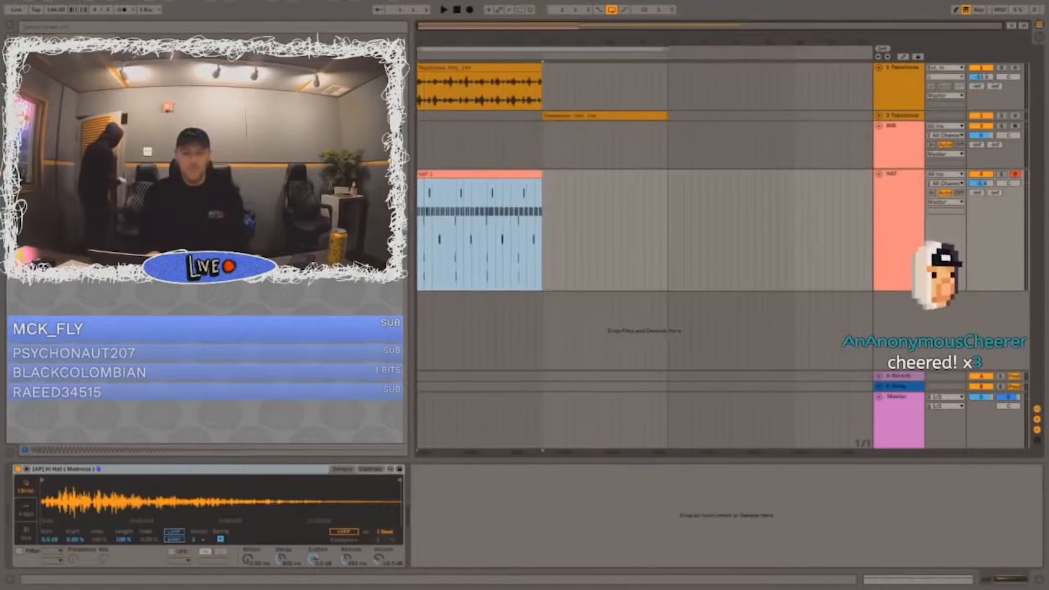
Step: Play the loop from the start and check the opening of the melodic sample against the hats up close
click(424, 161)
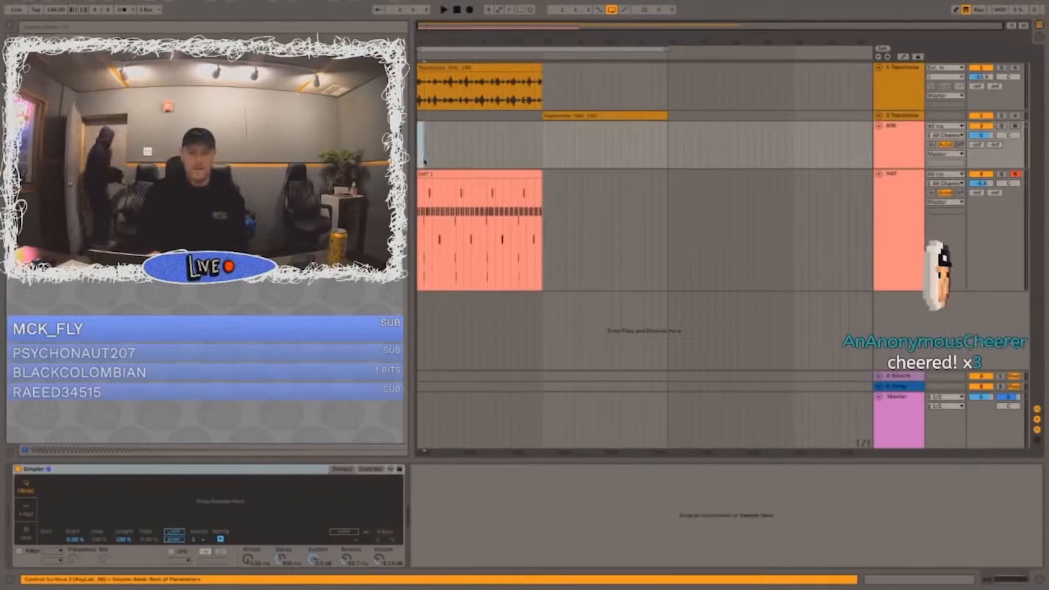
key(space)
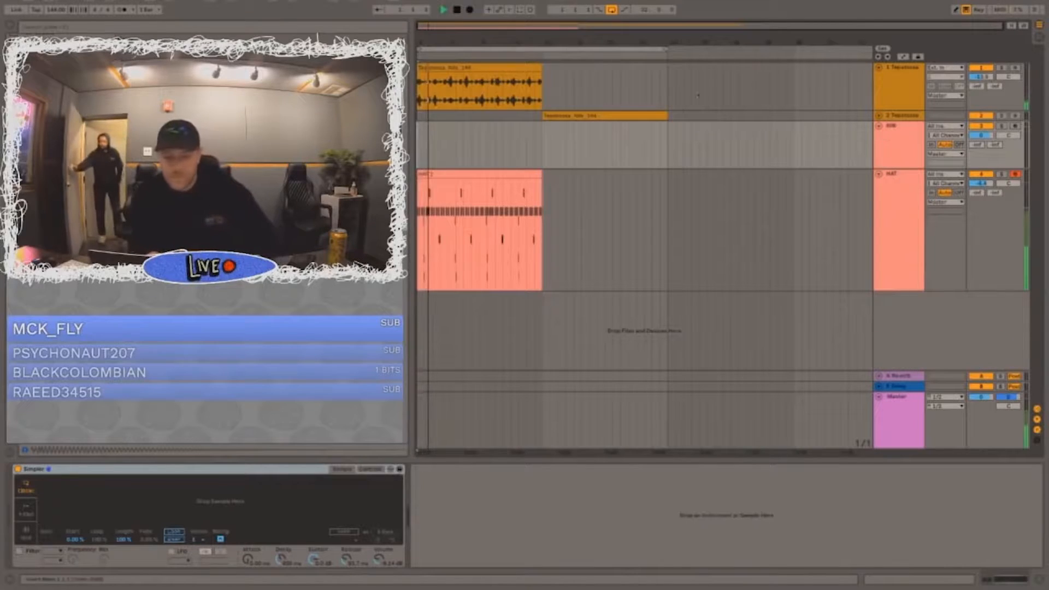
key(z)
drag(418, 41, 475, 90)
click(439, 175)
drag(447, 45, 420, 27)
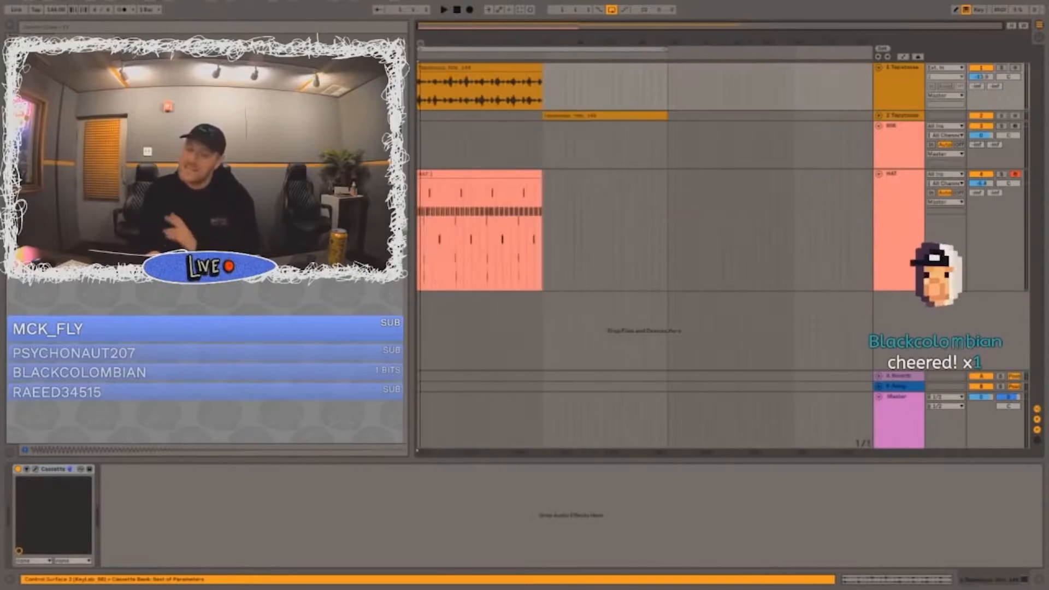
Step: Duplicate the 16-bar HAT clip directly after itself and fold the HAT track
click(497, 189)
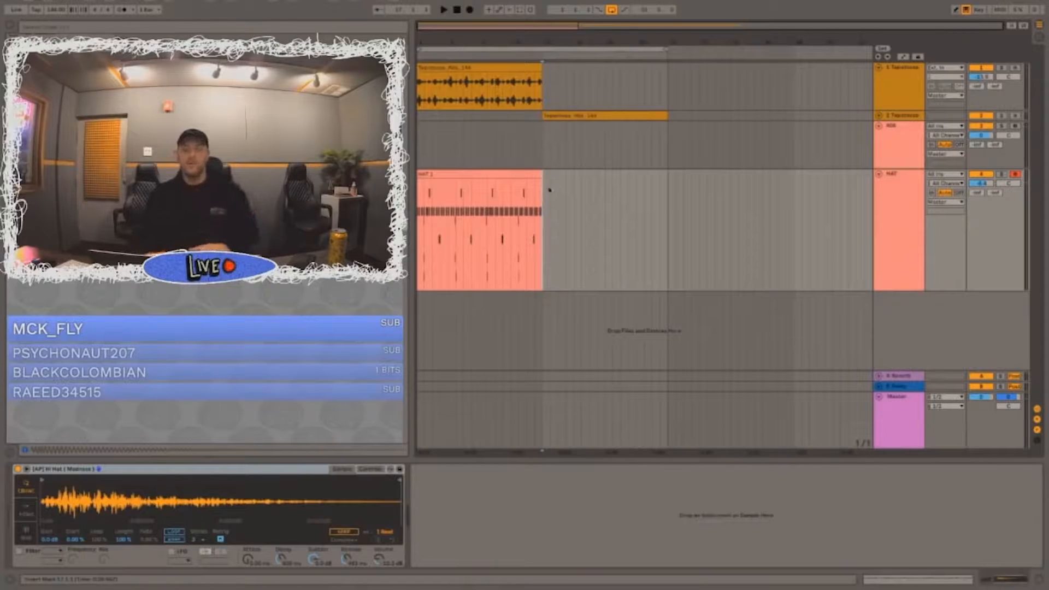
click(540, 189)
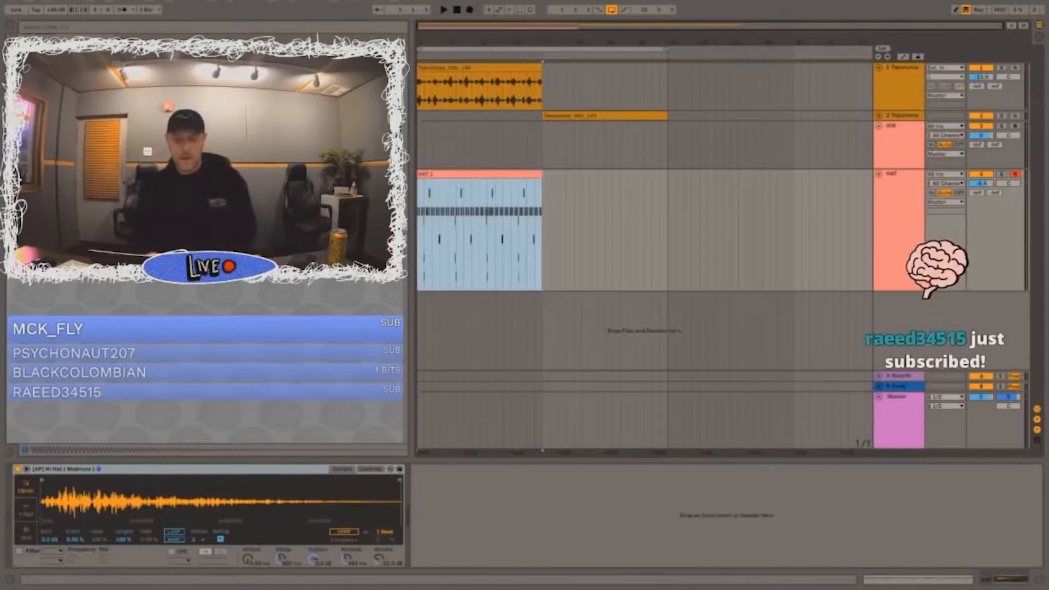
key(ctrl+d)
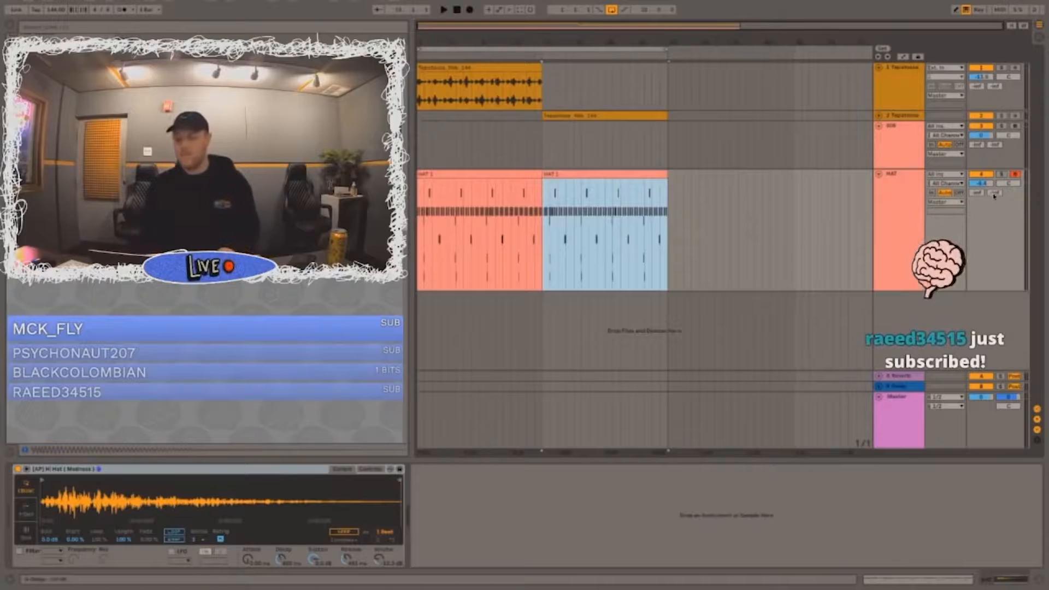
click(985, 209)
key(alt+plus)
key(alt+plus)
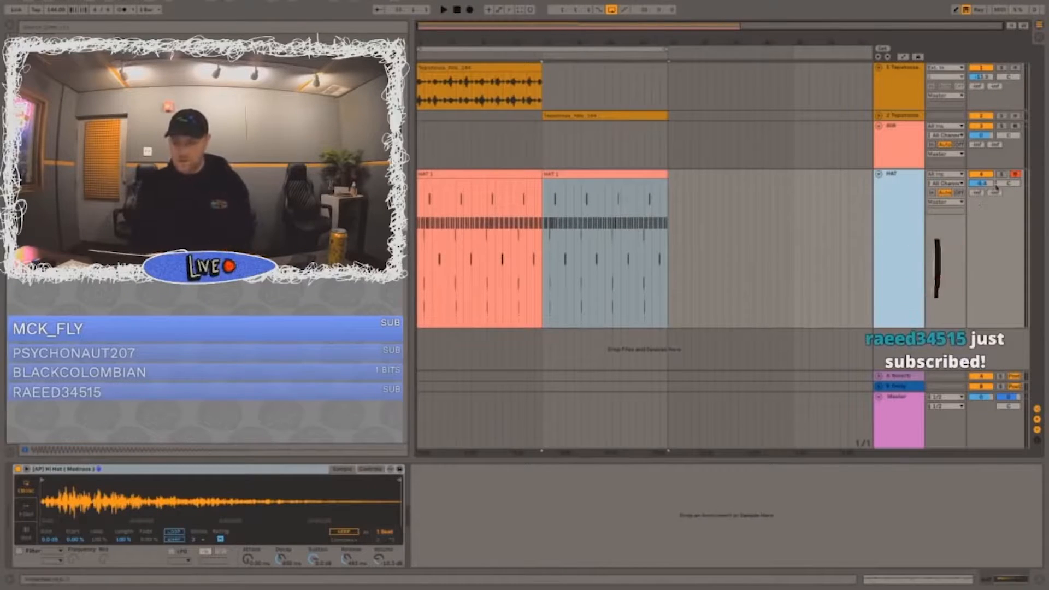
click(979, 186)
click(879, 174)
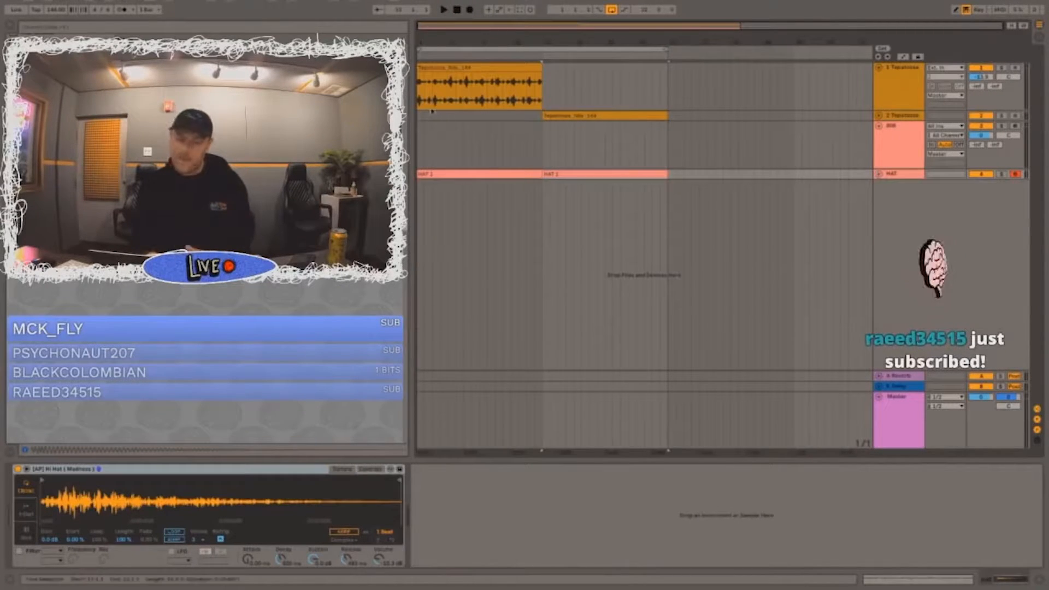
click(416, 133)
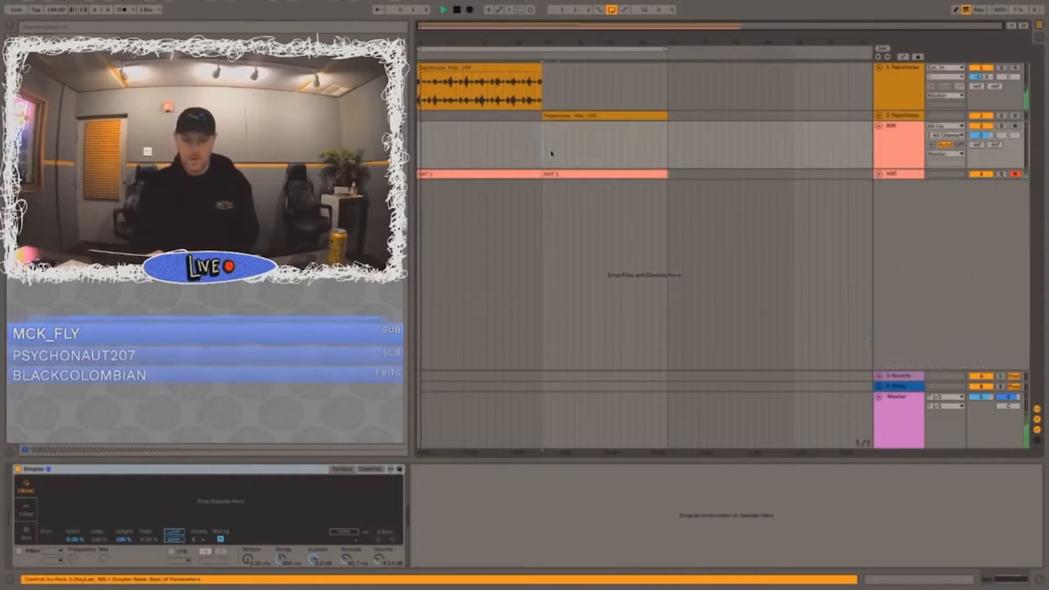
drag(543, 147, 714, 174)
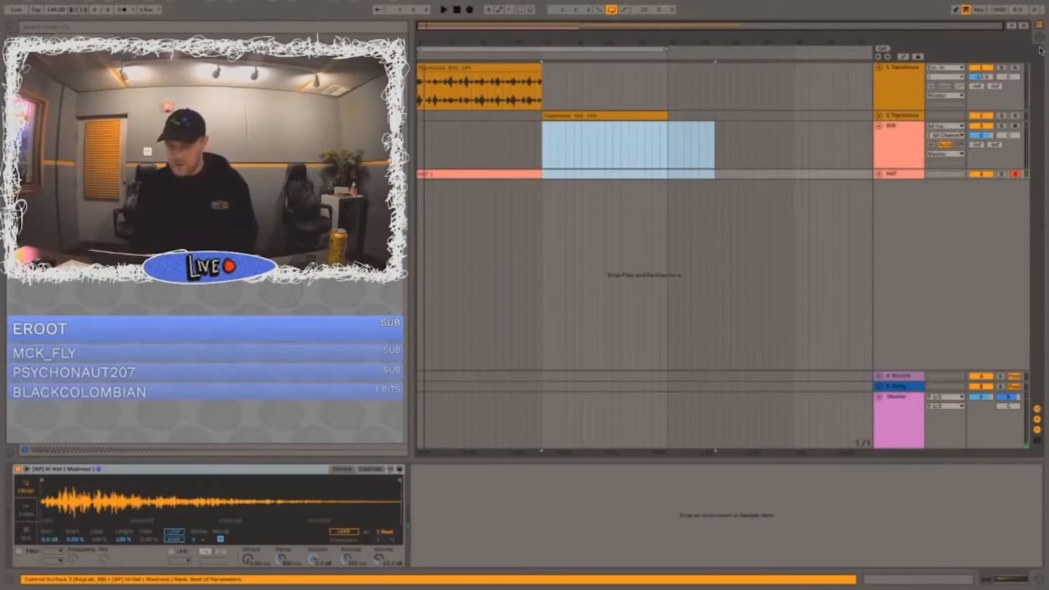
click(1037, 440)
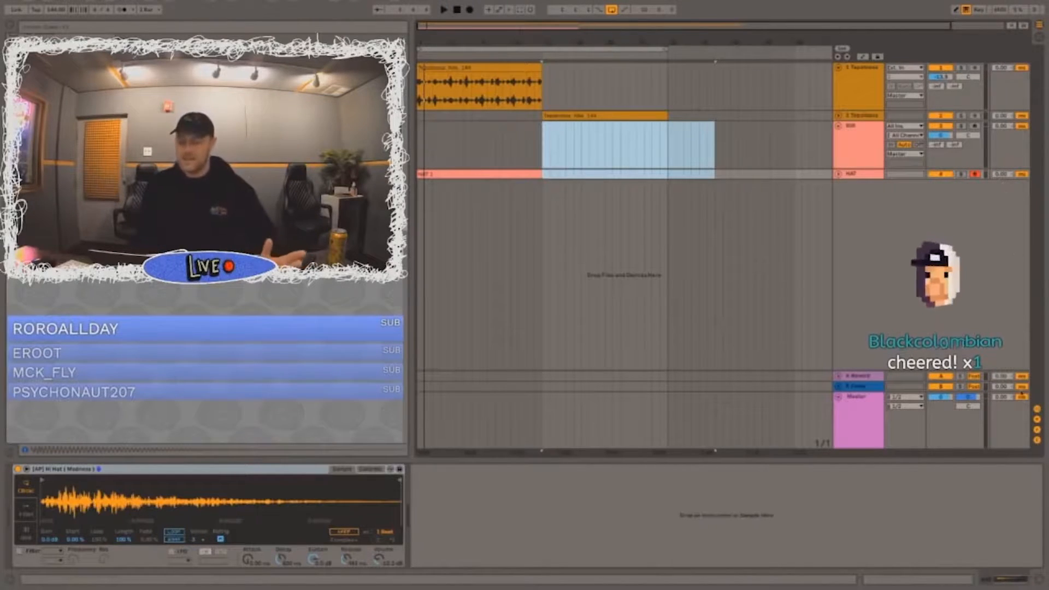
click(1037, 440)
Step: Duplicate the first HAT clip again to fill the following 16 bars
click(531, 142)
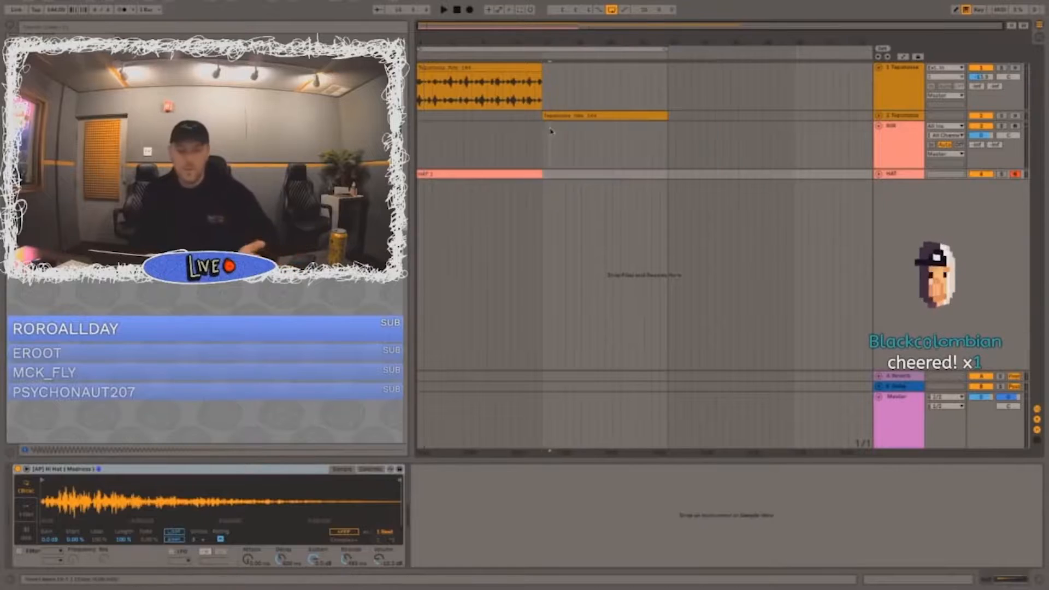
shift+click(517, 173)
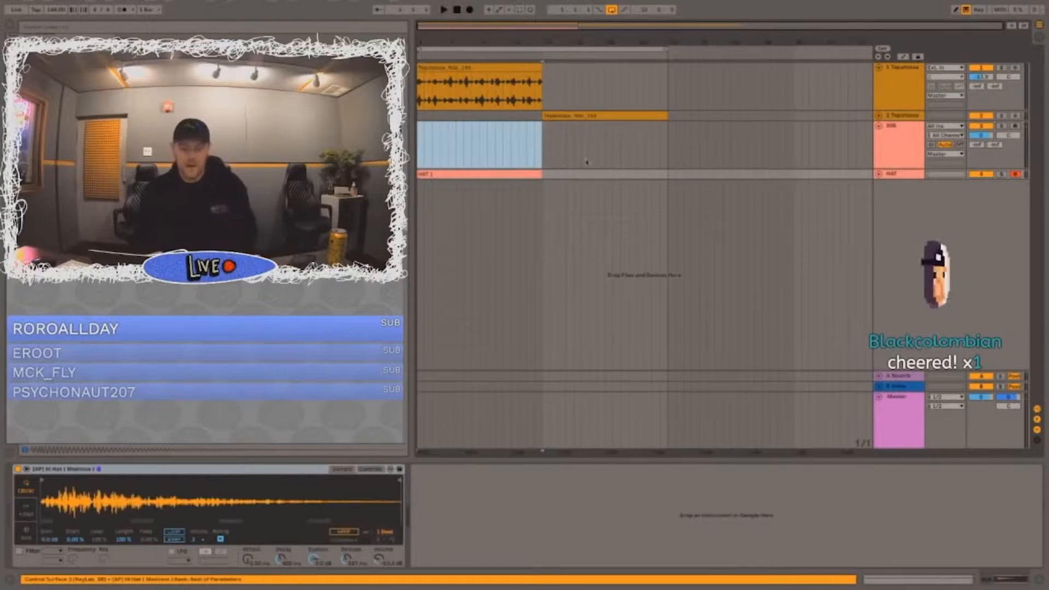
key(super+d)
click(894, 159)
key(space)
click(880, 135)
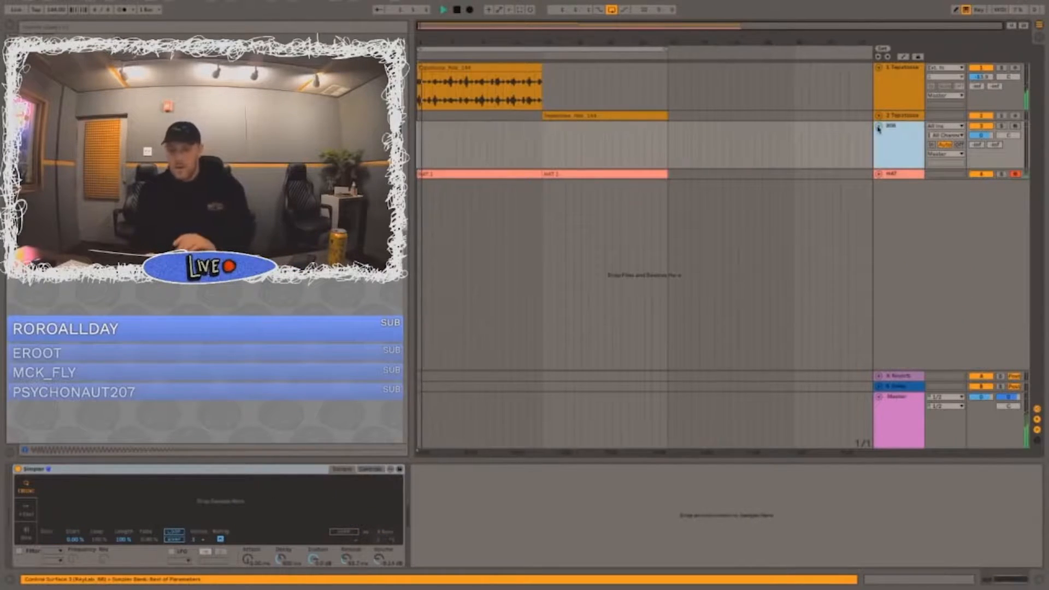
click(879, 126)
click(900, 137)
key(super+t)
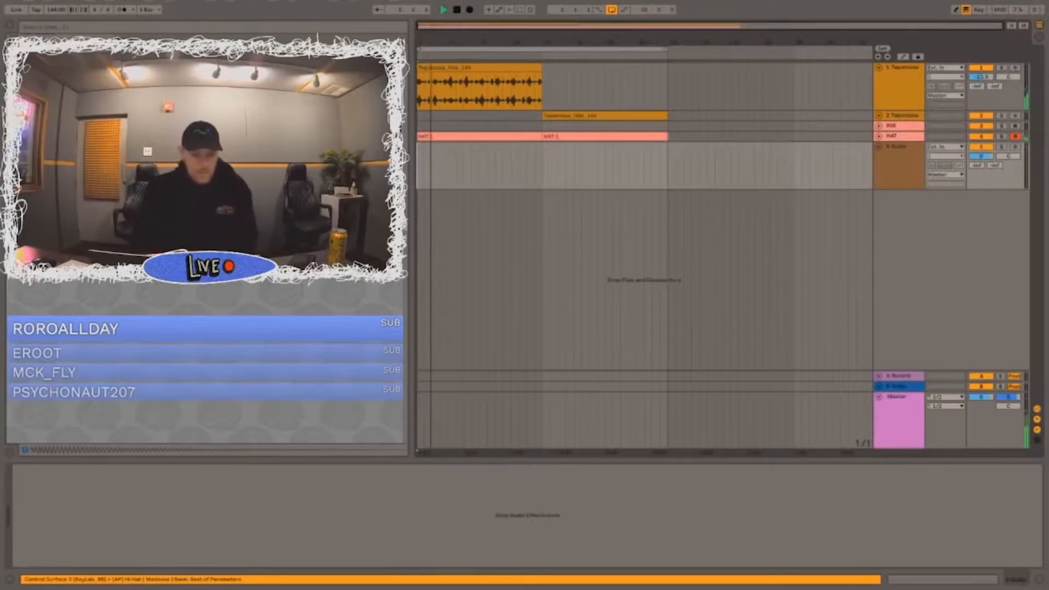
click(879, 126)
key(space)
click(886, 216)
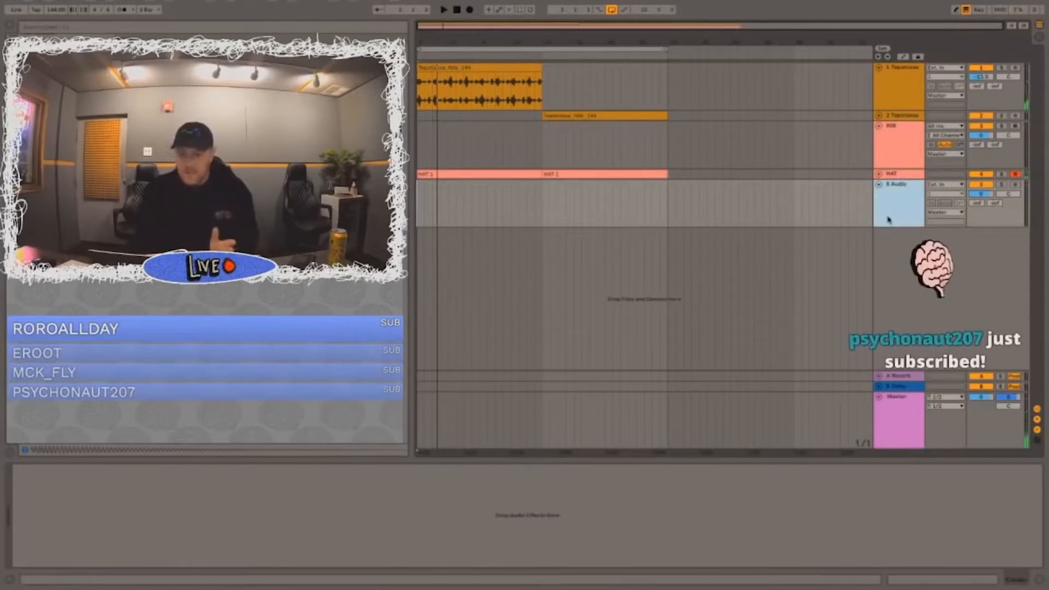
key(Delete)
Step: Load the [AP] 808 (Clarity) sample into the 808 track's Simpler and arm that track in place of HAT
click(884, 148)
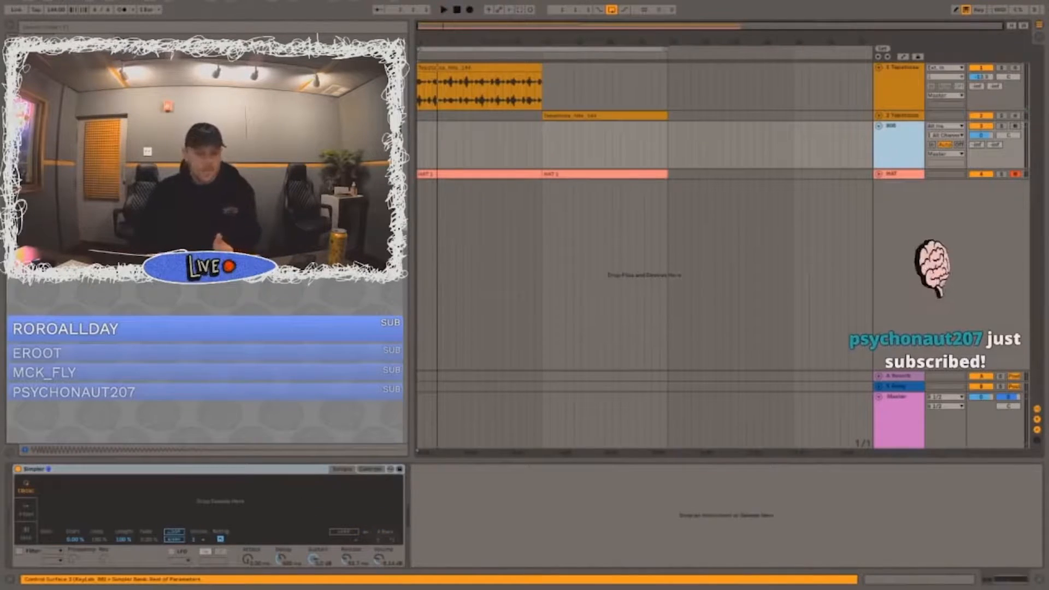
click(890, 136)
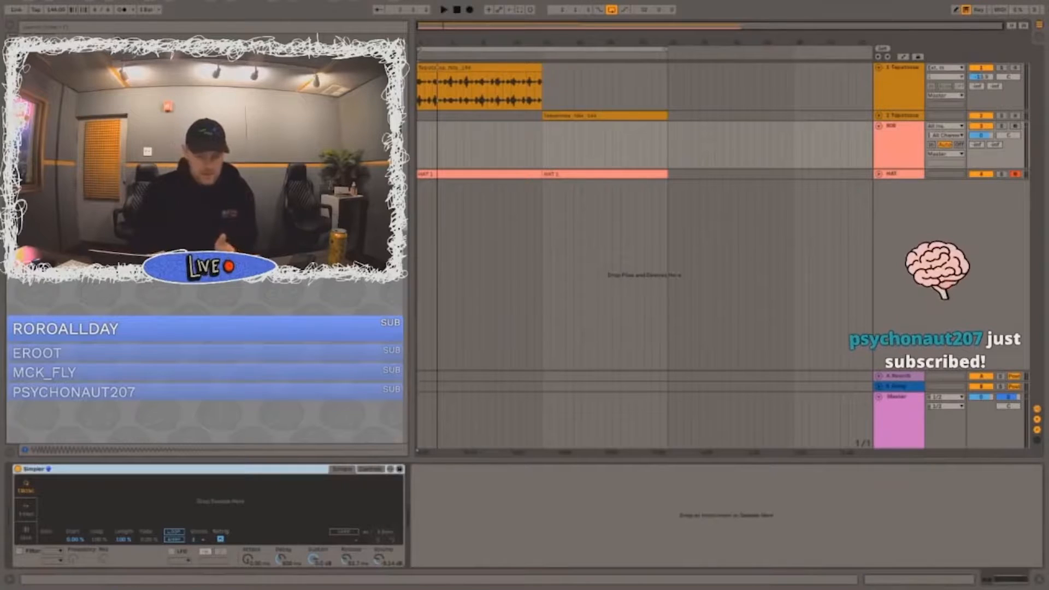
key(super+f)
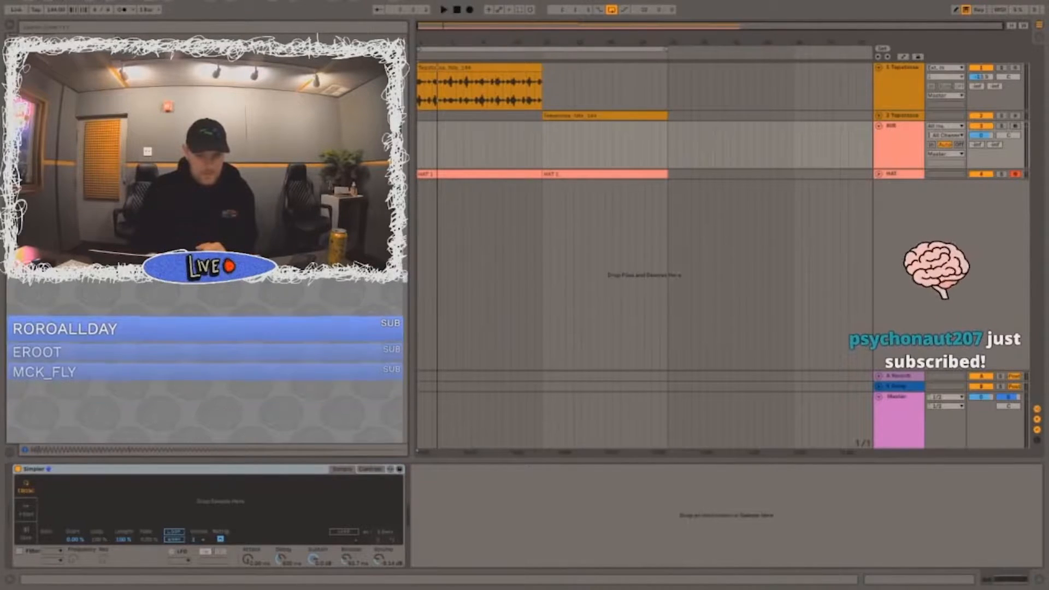
key(Return)
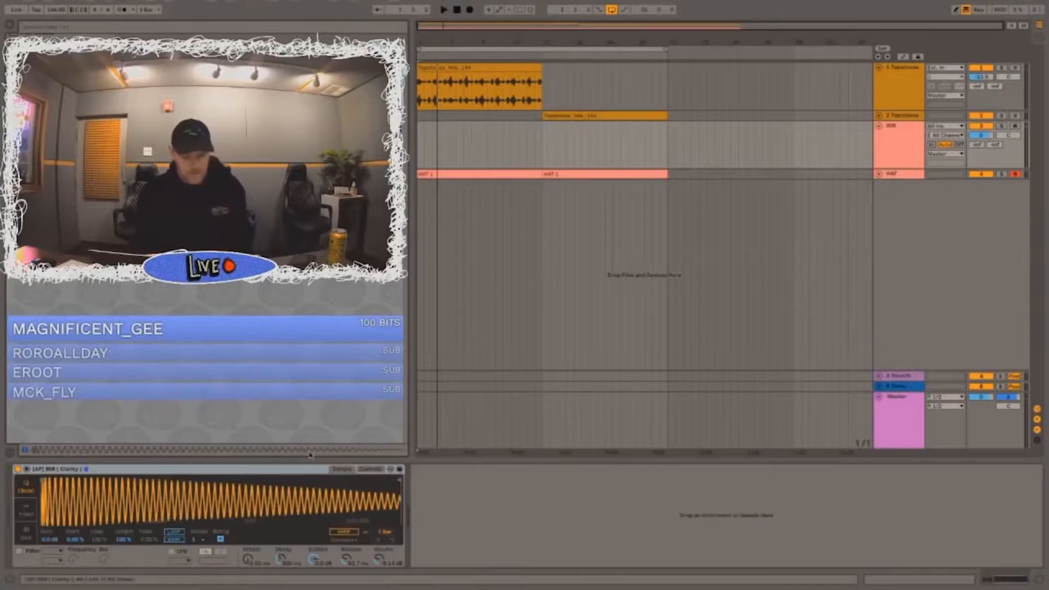
click(1015, 127)
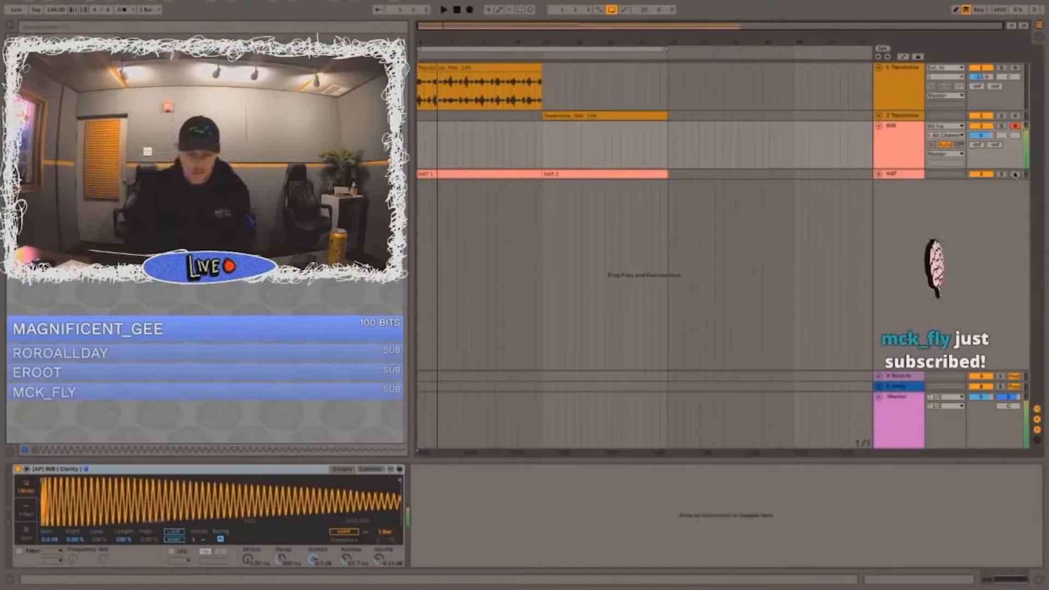
drag(817, 174, 668, 174)
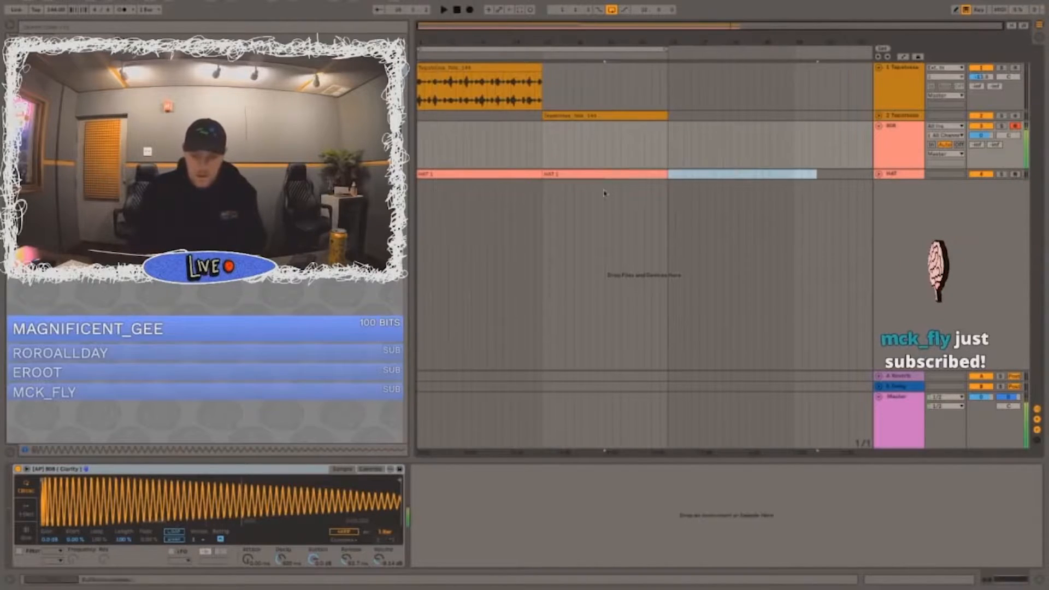
Step: Record the opening 808 note at the start of the 808 track and open it in an eight-bar clip
click(420, 155)
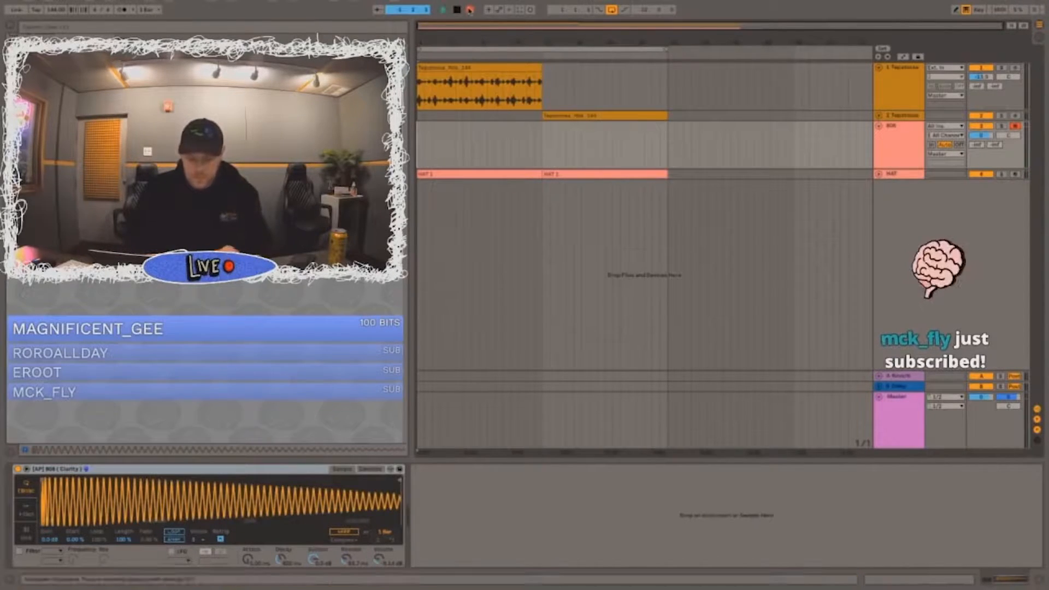
key(space)
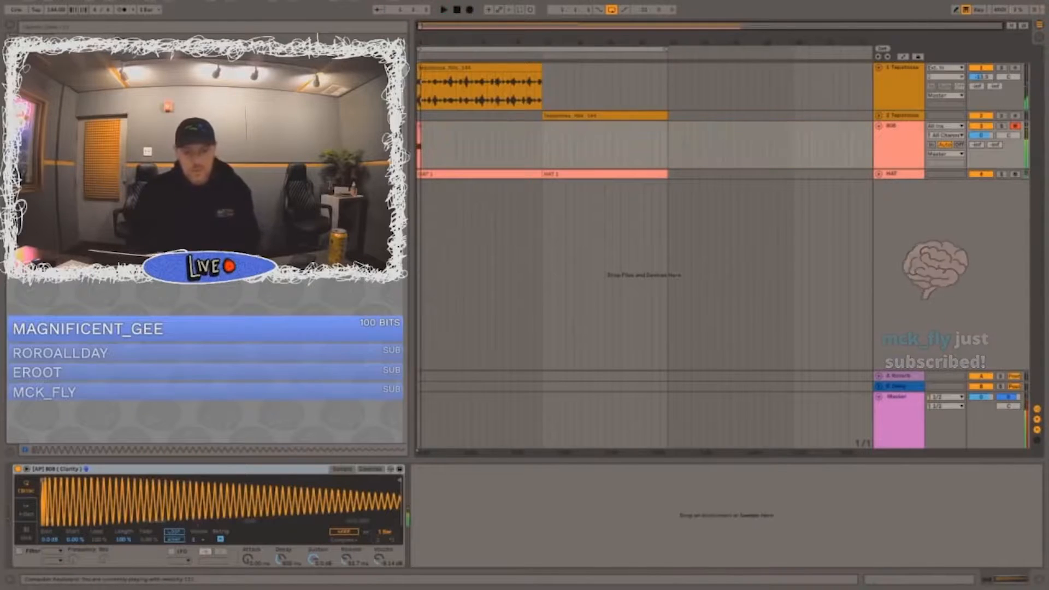
double_click(438, 135)
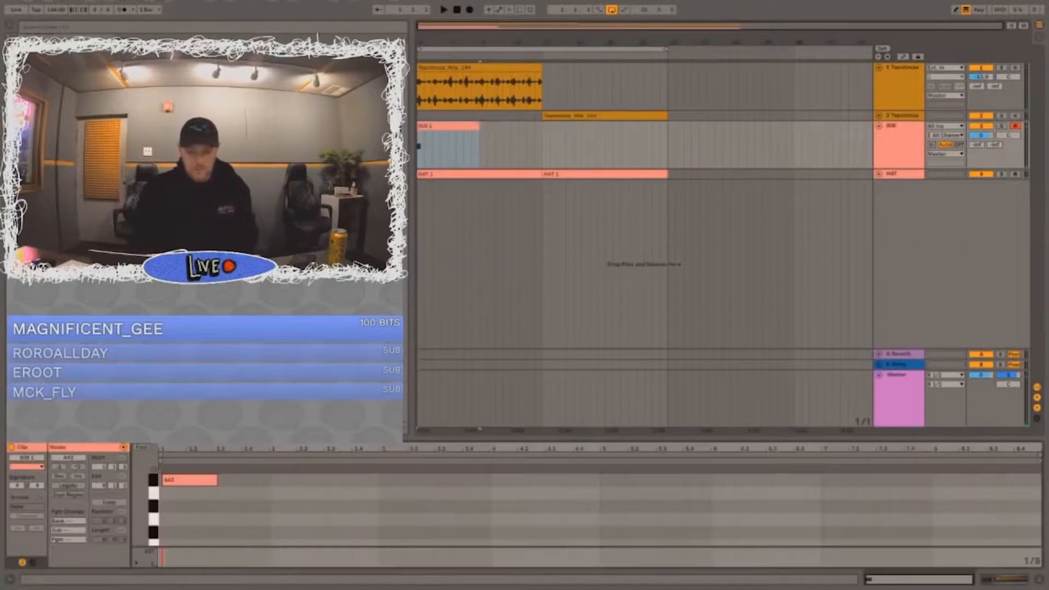
key(space)
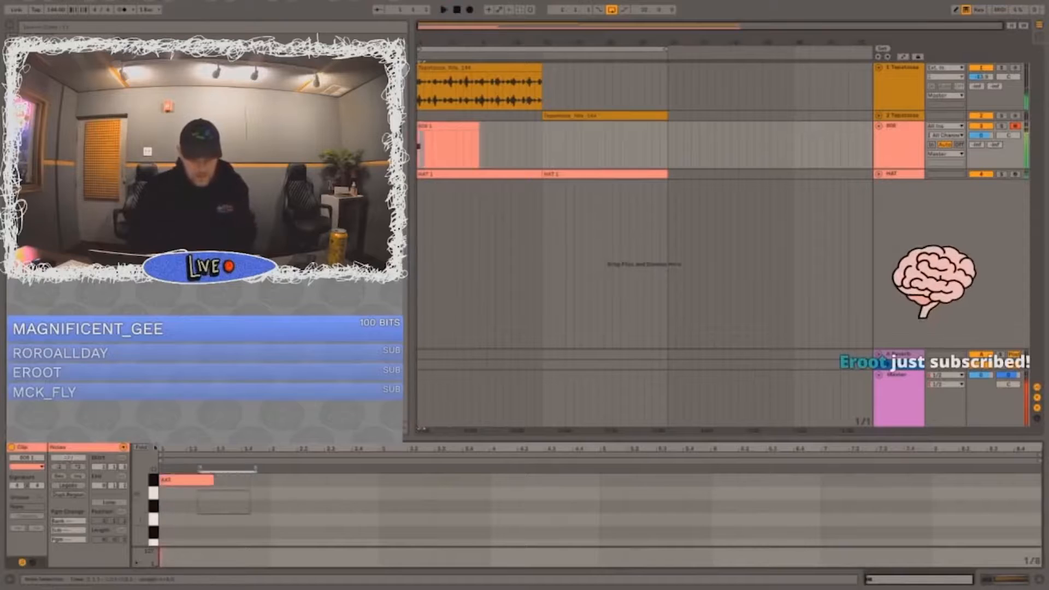
Step: Shorten the opening A#2 note in the 808 clip and place a short A#2 copy at 1.2.3, checking it by playback
scroll(343, 494, up, 1)
drag(213, 499, 185, 499)
key(ctrl+c)
click(200, 498)
key(space)
key(ctrl+v)
key(space)
key(space)
drag(227, 500, 198, 499)
key(space)
key(space)
key(space)
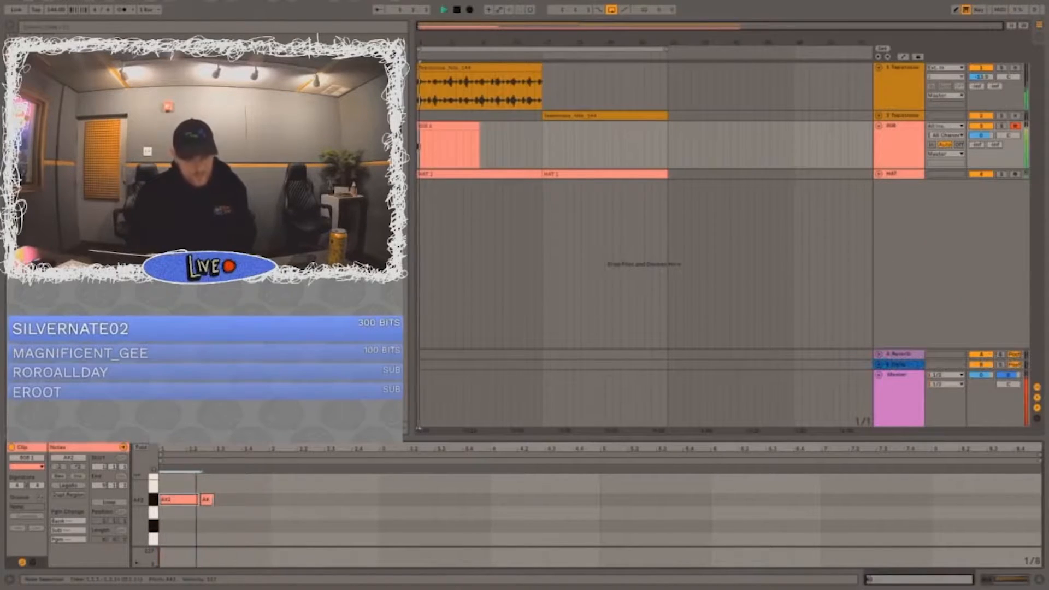
key(space)
Step: Add a short note at 2.2 in the 808 clip and transpose it to F#3
double_click(304, 499)
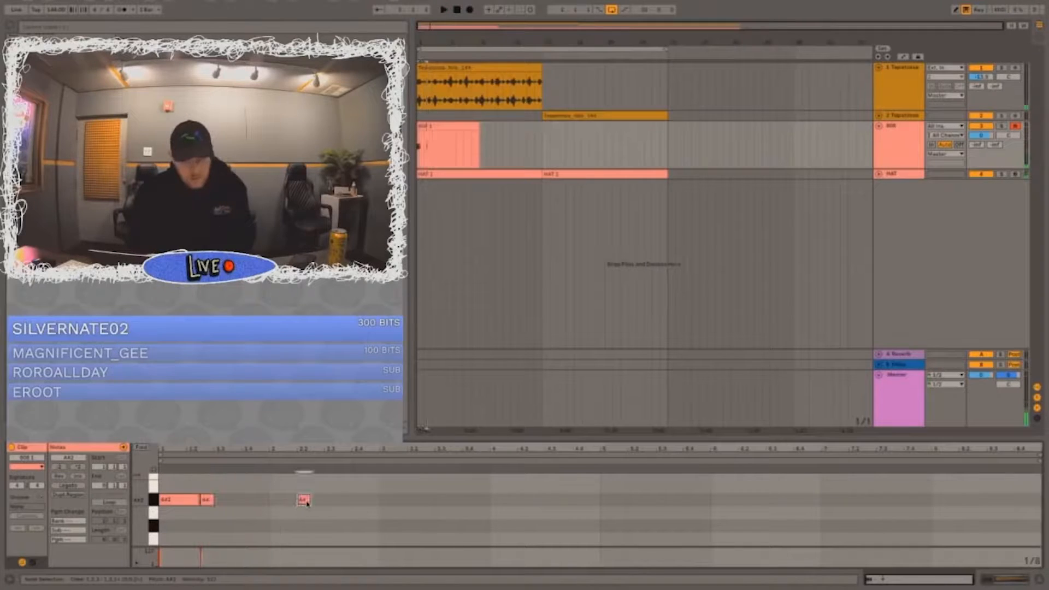
key(Up)
key(Up)
key(Up)
key(Up)
key(Up)
key(Up)
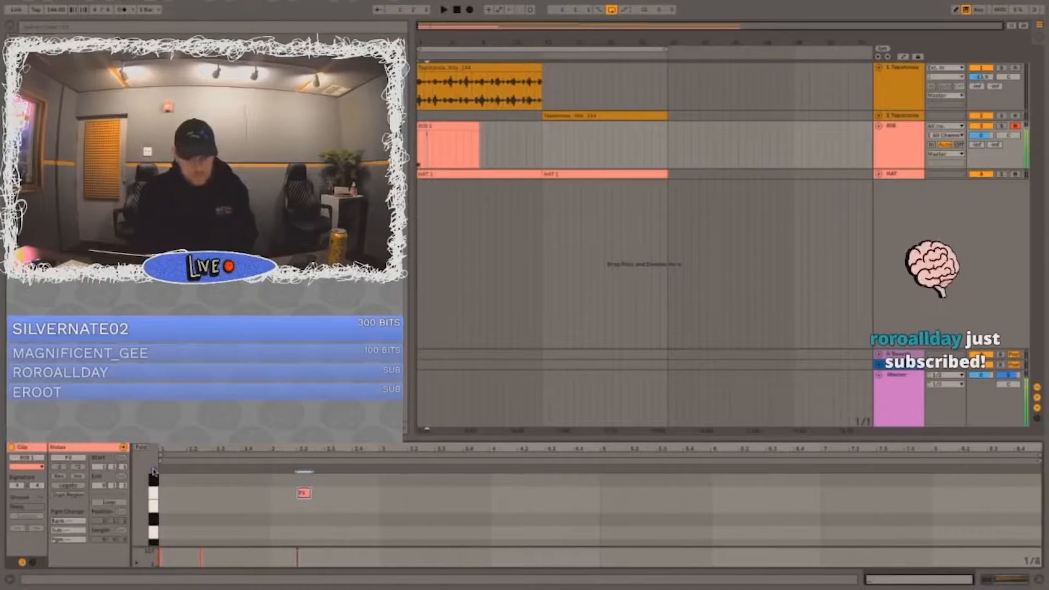
key(Up)
key(Up)
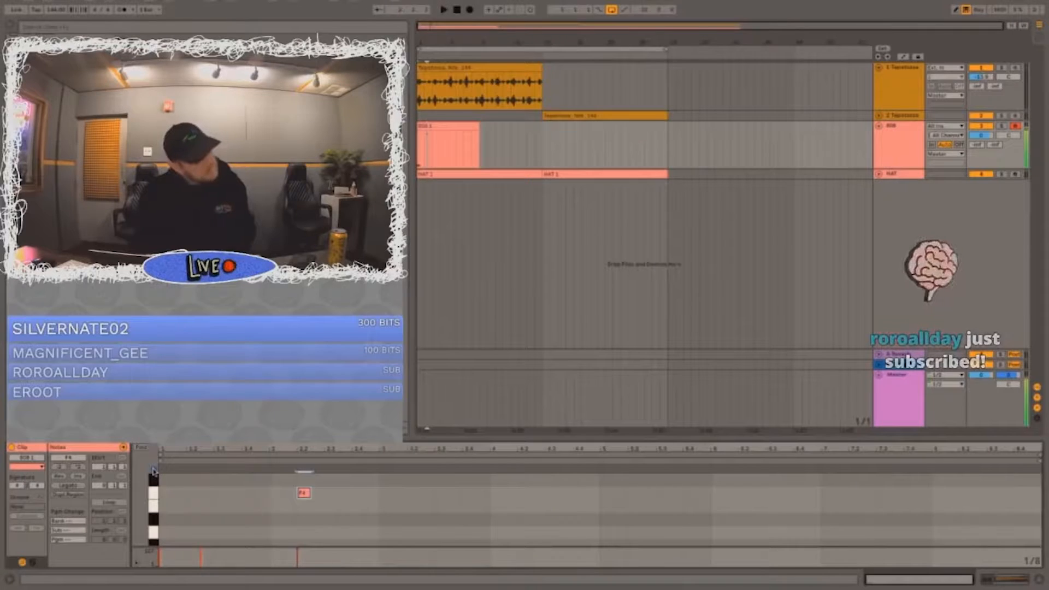
key(shift+Down)
key(Up)
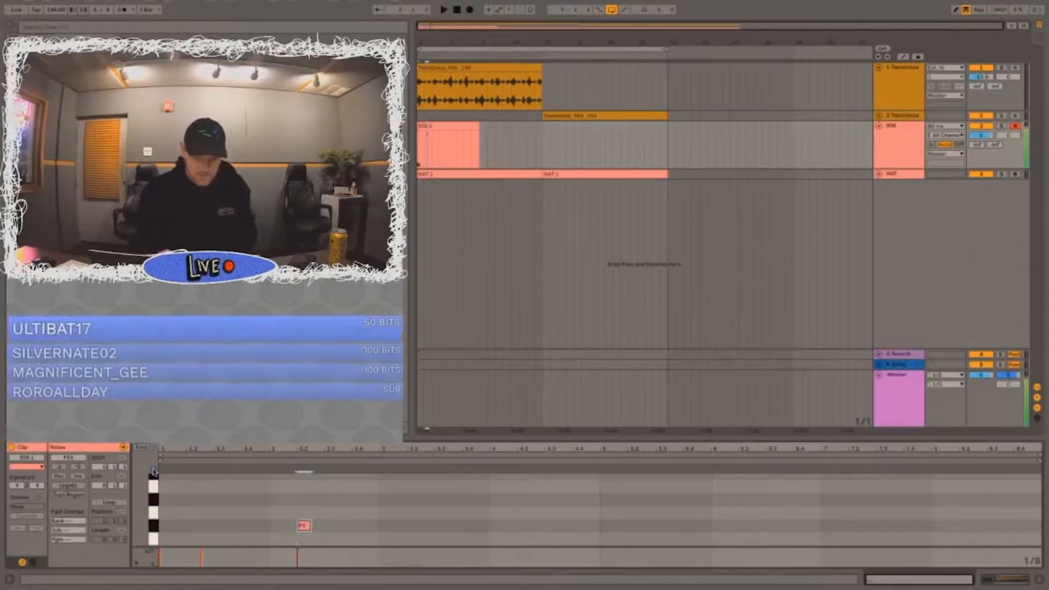
Step: Add a short F3 after the F#3 and a D3 at 2.3 extended to three beats, auditioning the run
key(space)
scroll(299, 529, down, 4)
scroll(316, 513, up, 3)
key(space)
double_click(316, 515)
double_click(327, 512)
key(Down)
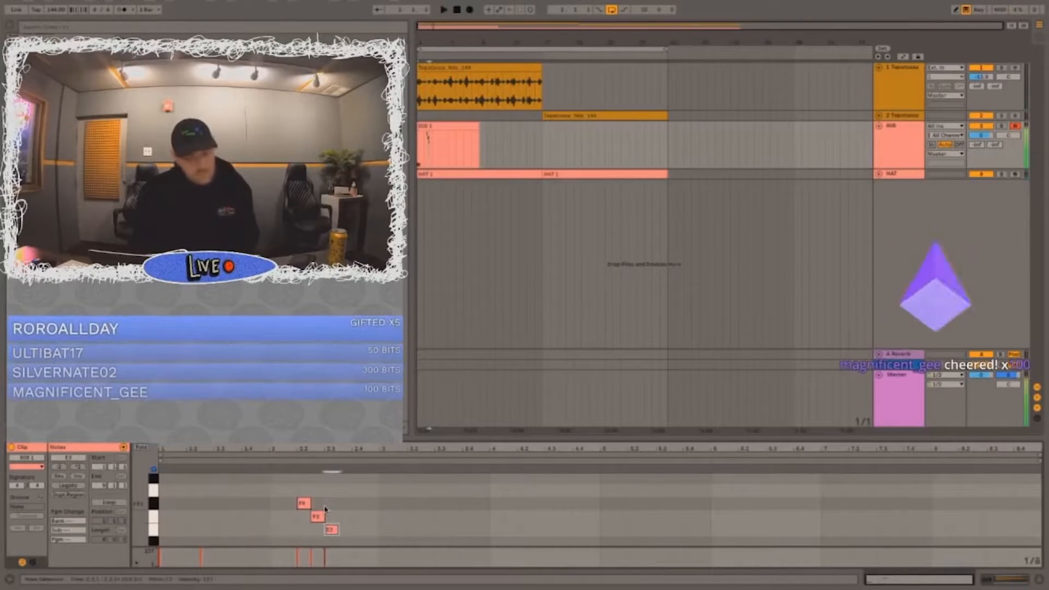
key(Down)
drag(337, 539, 403, 538)
key(space)
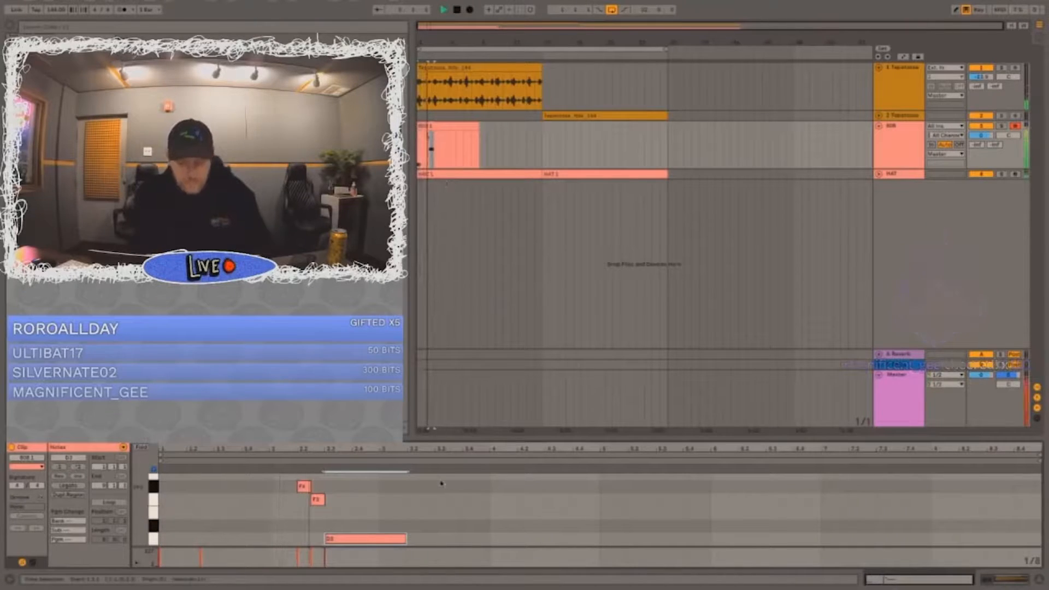
key(space)
Step: Add an eighth-note E3 at 2.4.3 and trim the D3 before it to end where the E3 starts
double_click(365, 509)
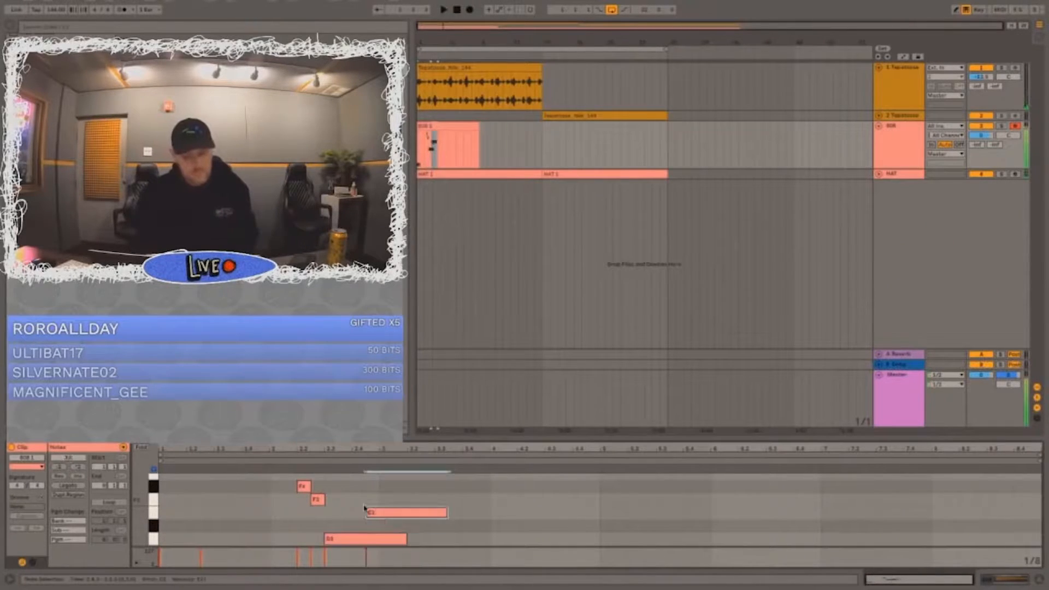
drag(405, 545, 364, 541)
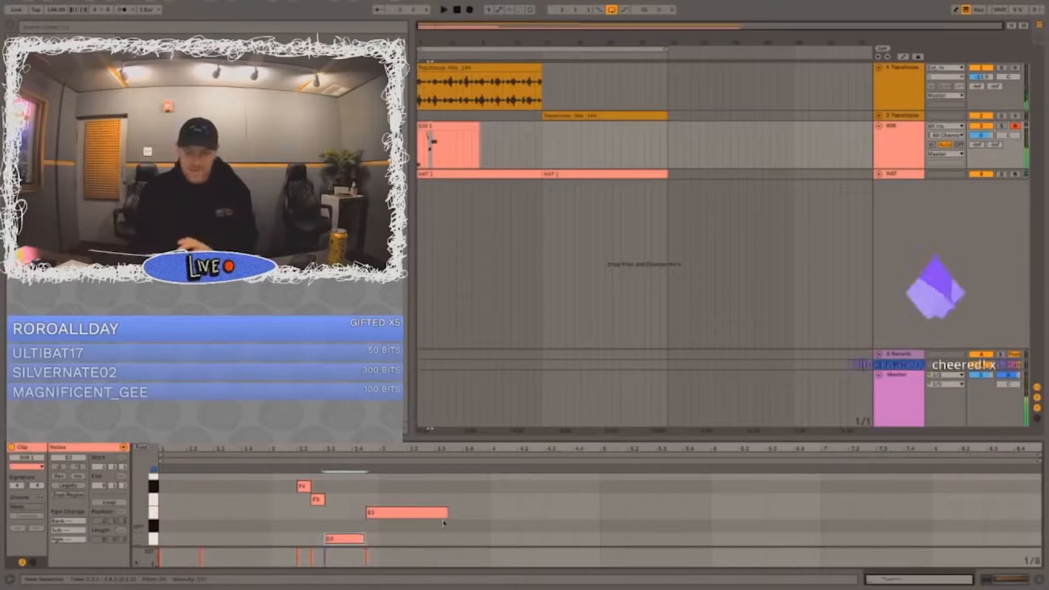
drag(447, 515, 380, 512)
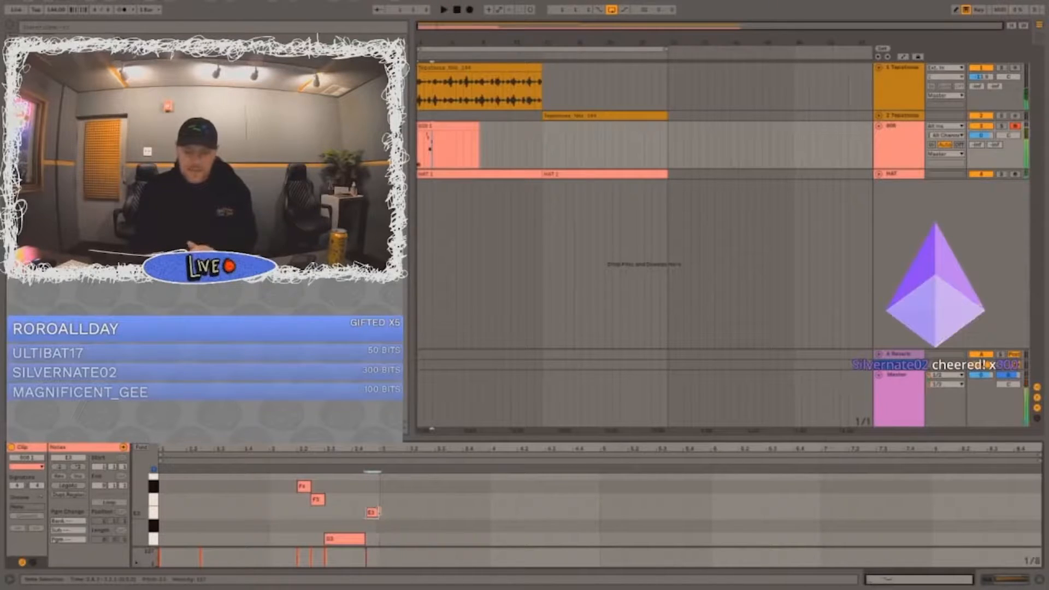
Step: Split the 808 clip after its first two bars and extend that first part to six bars
drag(432, 150, 418, 150)
key(super+e)
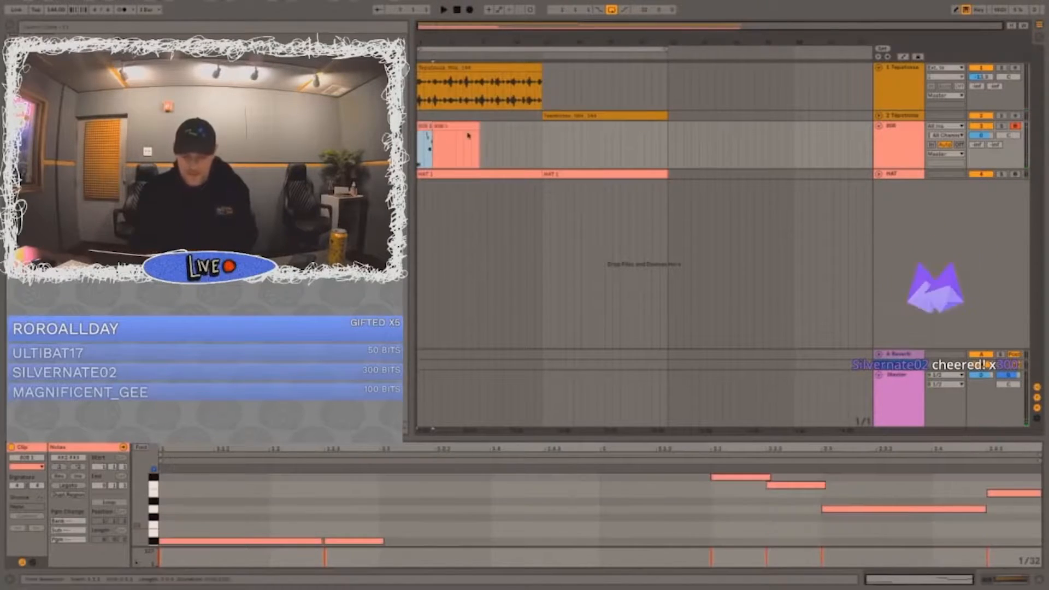
drag(430, 126, 462, 126)
key(space)
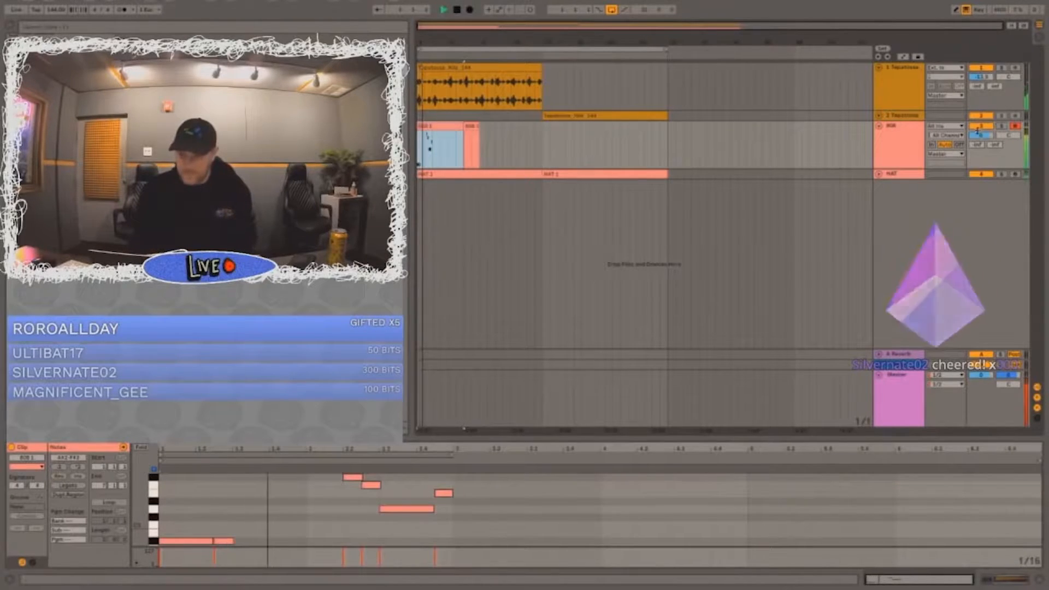
key(XF86AudioRaiseVolume)
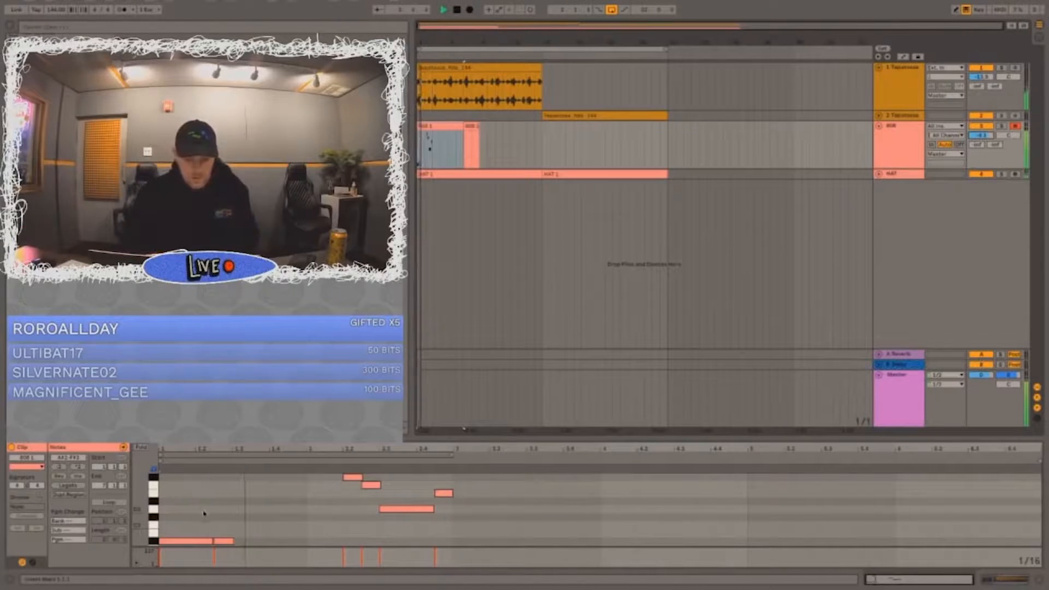
Step: Paste four consecutive copies of the opening A#2 note from the start of bar 3 in the 808 clip
click(203, 540)
key(super+c)
click(455, 524)
key(super+v)
Step: Paste another A#2 note at 4.2 and delete the short A#2 note just before it
key(super+v)
key(super+v)
key(super+v)
key(space)
drag(618, 496, 634, 553)
click(637, 497)
key(super+v)
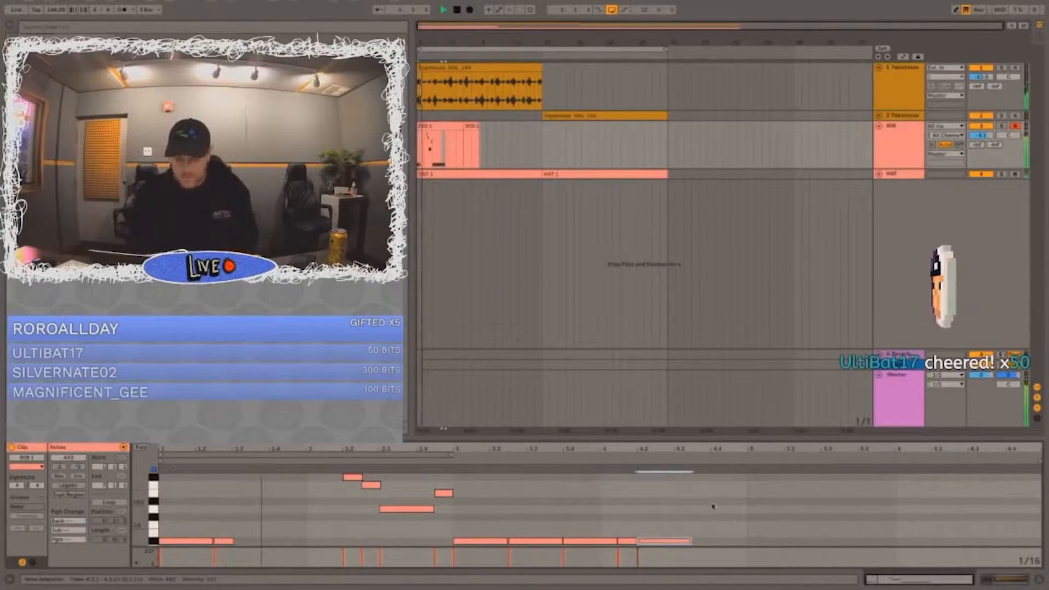
key(XF86AudioRaiseVolume)
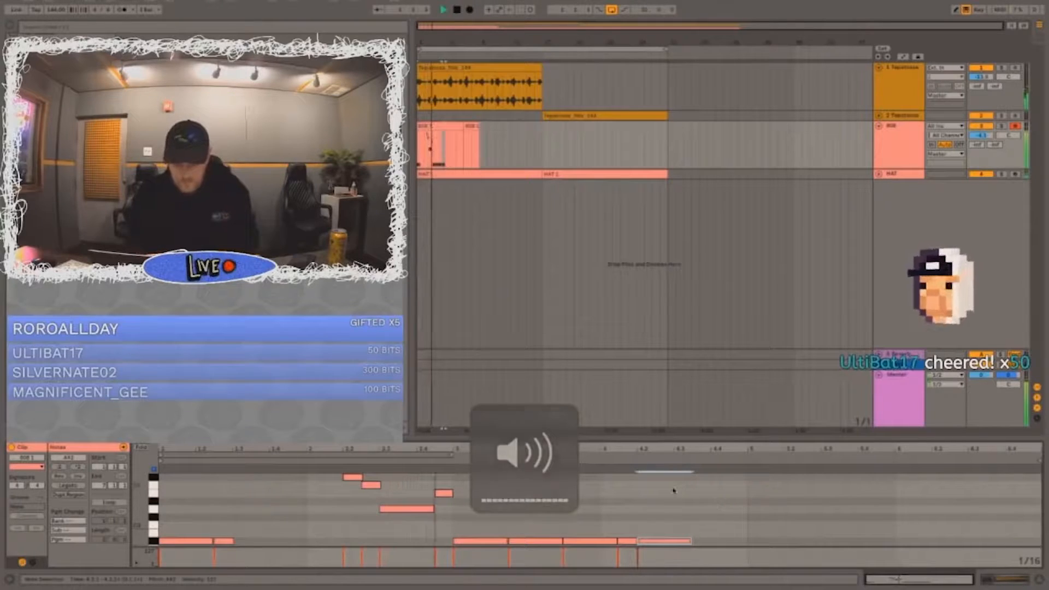
click(628, 541)
key(Delete)
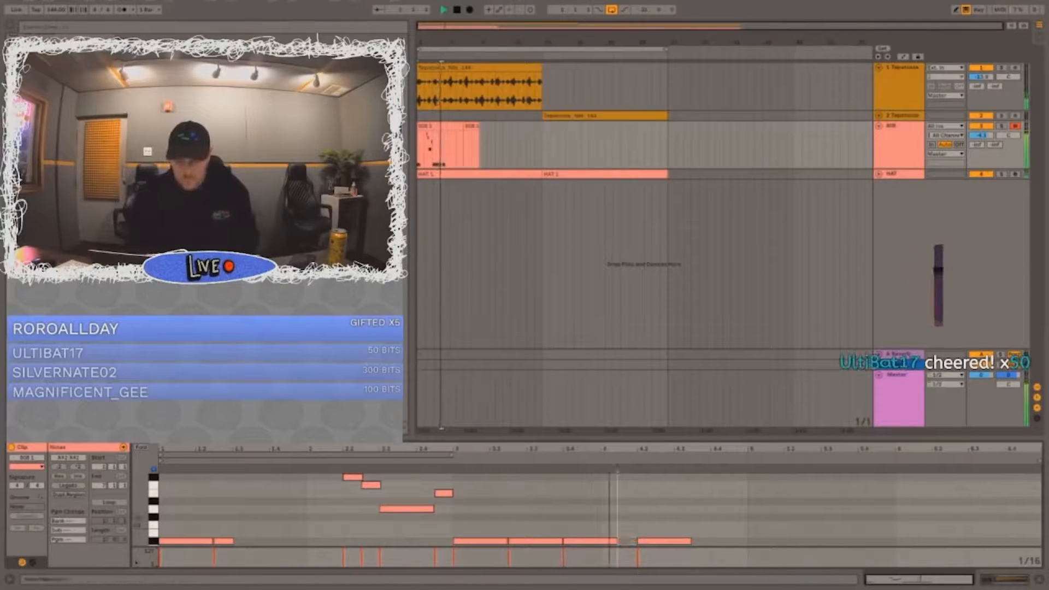
Step: Try C#3 copies of the note at 4.3 and 4.4 in the 808 clip
key(space)
drag(692, 491, 671, 565)
click(672, 499)
key(super+v)
key(Up)
key(Up)
click(712, 496)
key(super+v)
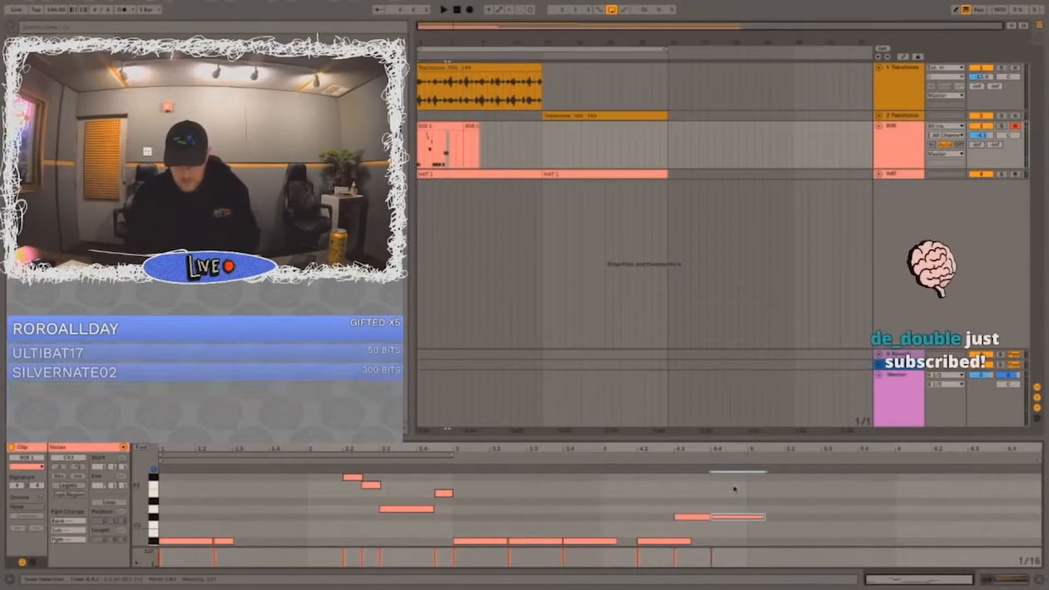
Step: Raise the note at 4.2 to C#3 and add C#3 copies at 4.3 and 4.4, trimming the last to the end of bar 4
click(637, 494)
key(space)
click(659, 540)
key(Up)
key(Up)
click(673, 498)
key(super+v)
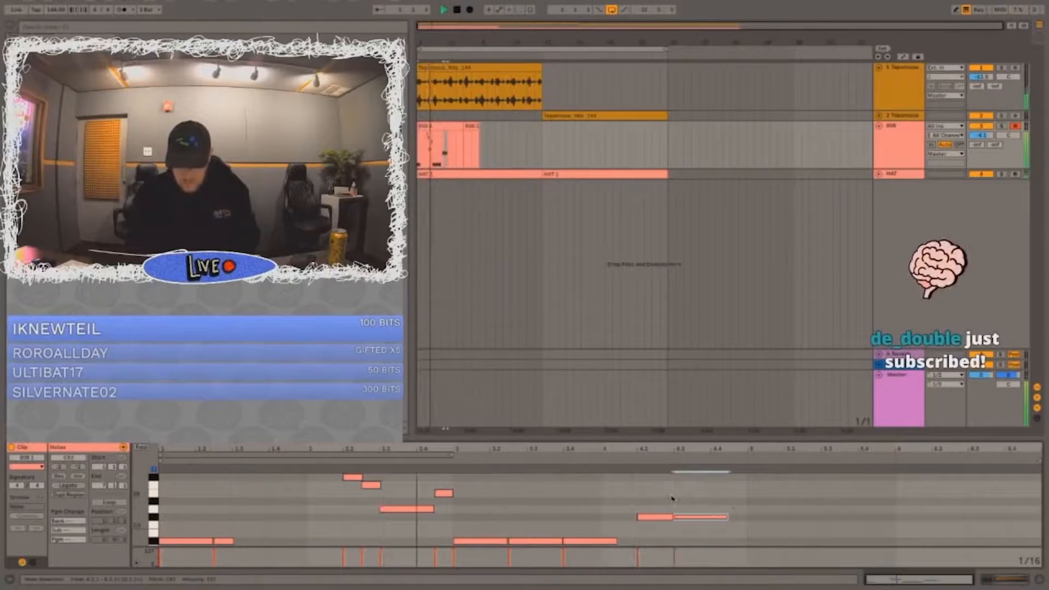
click(713, 493)
key(super+v)
drag(765, 518, 748, 518)
Step: Lower the note at 4.4 to A#2 and add a copy at 4.4.3 pitched to A2
key(space)
key(Down)
key(Down)
key(Down)
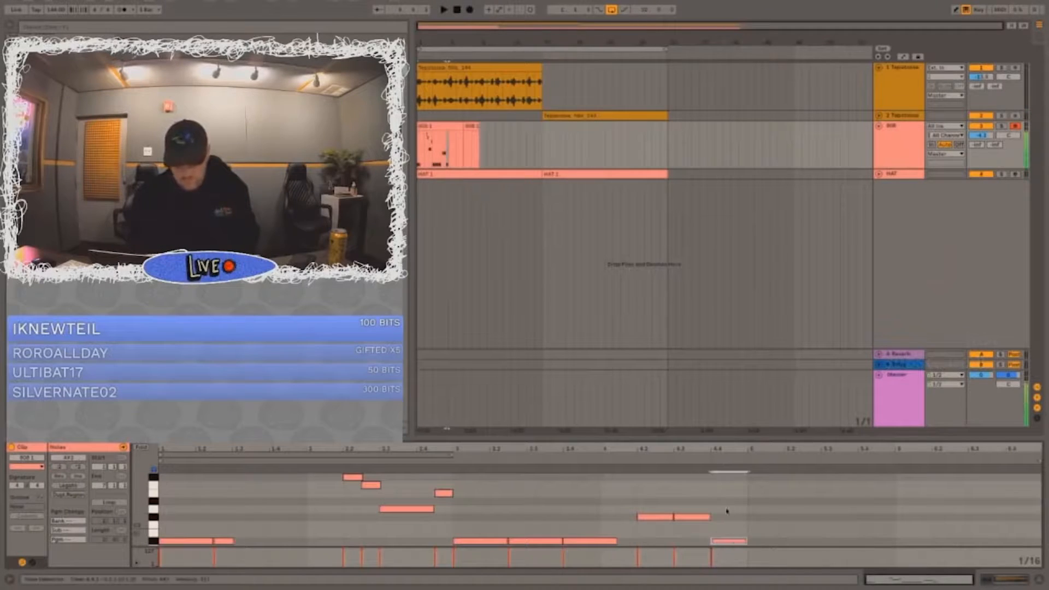
click(720, 508)
key(ctrl+v)
key(Down)
key(Down)
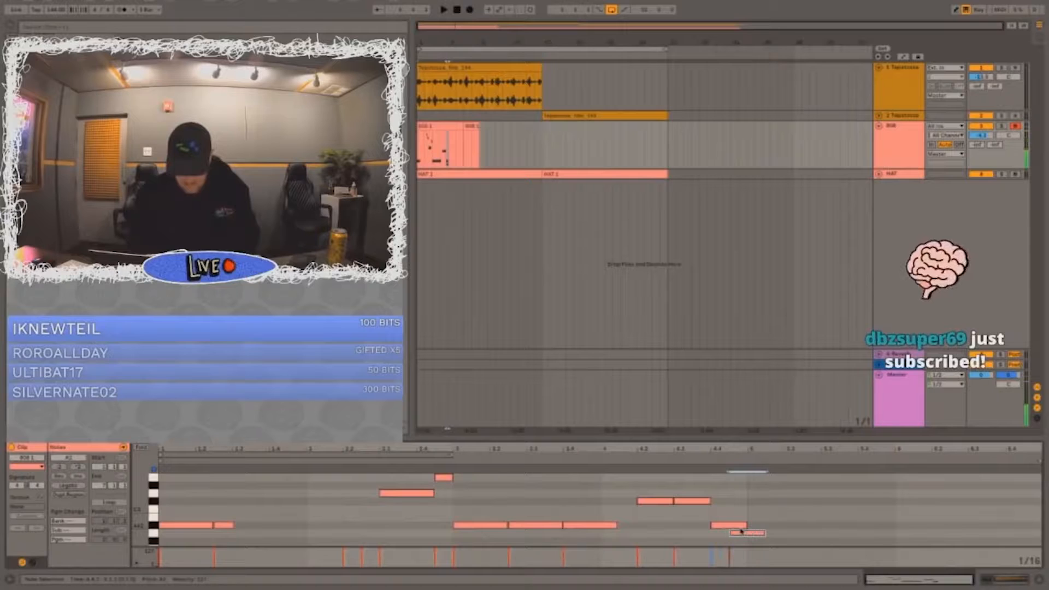
Step: Transpose the two closing notes of bar 4 up three semitones to C#3 and C3
drag(753, 507, 733, 553)
key(Up)
key(Up)
key(Up)
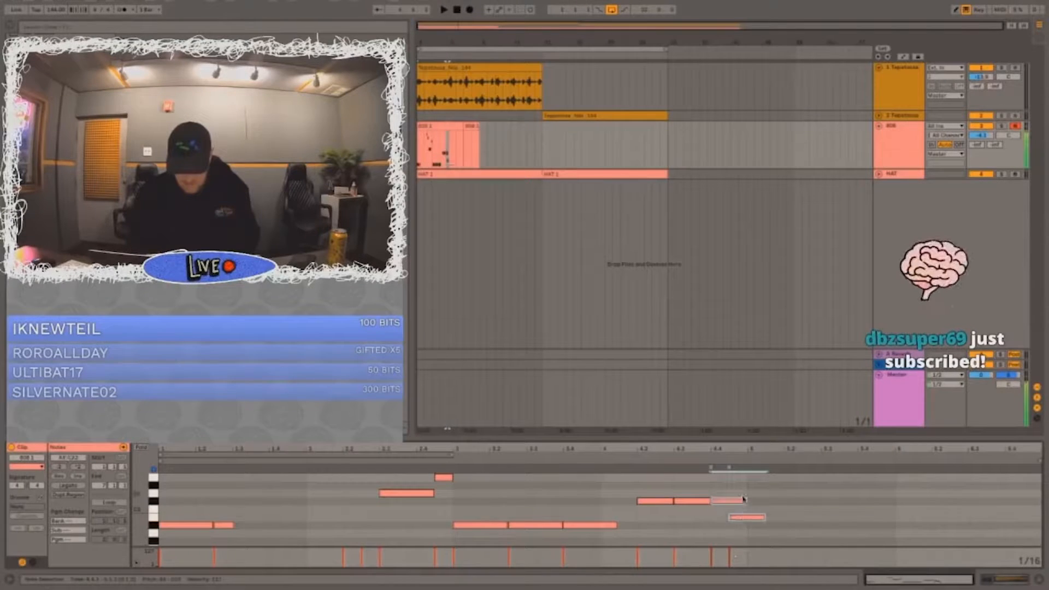
Step: Consolidate the first four bars of the 808 track into one clip and duplicate it directly after itself
drag(456, 144, 421, 150)
key(space)
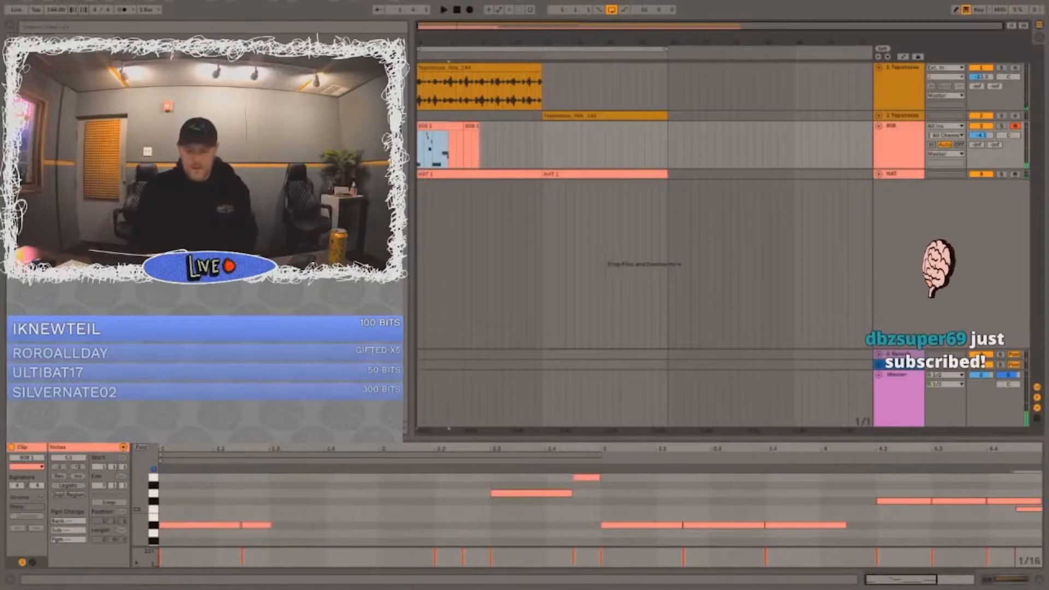
key(ctrl+j)
key(ctrl+d)
shift+click(432, 145)
key(space)
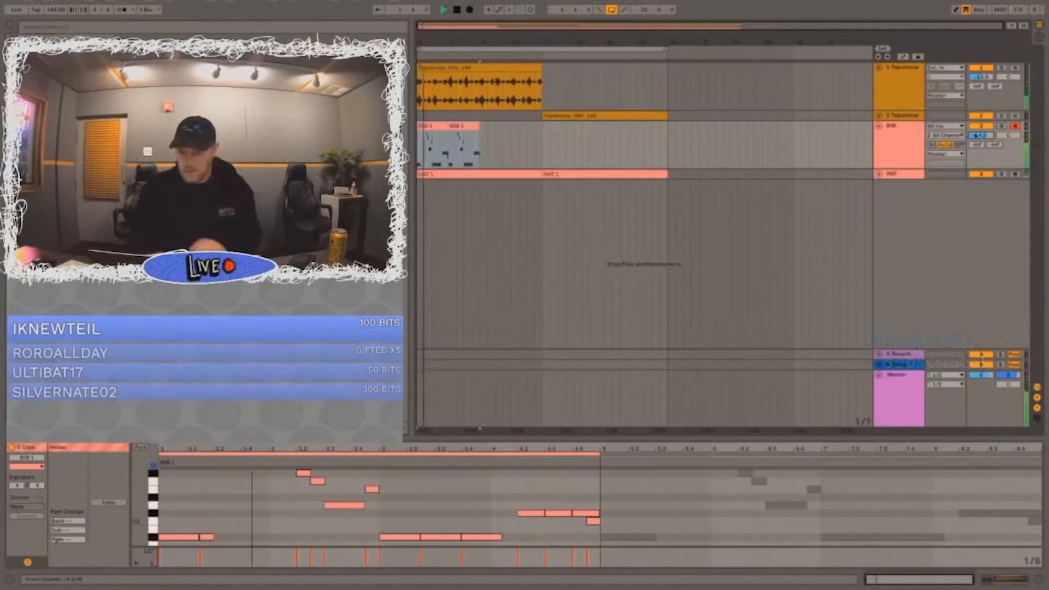
Step: Fold the 808 and HAT tracks and insert a new audio track below HAT
double_click(892, 127)
double_click(894, 137)
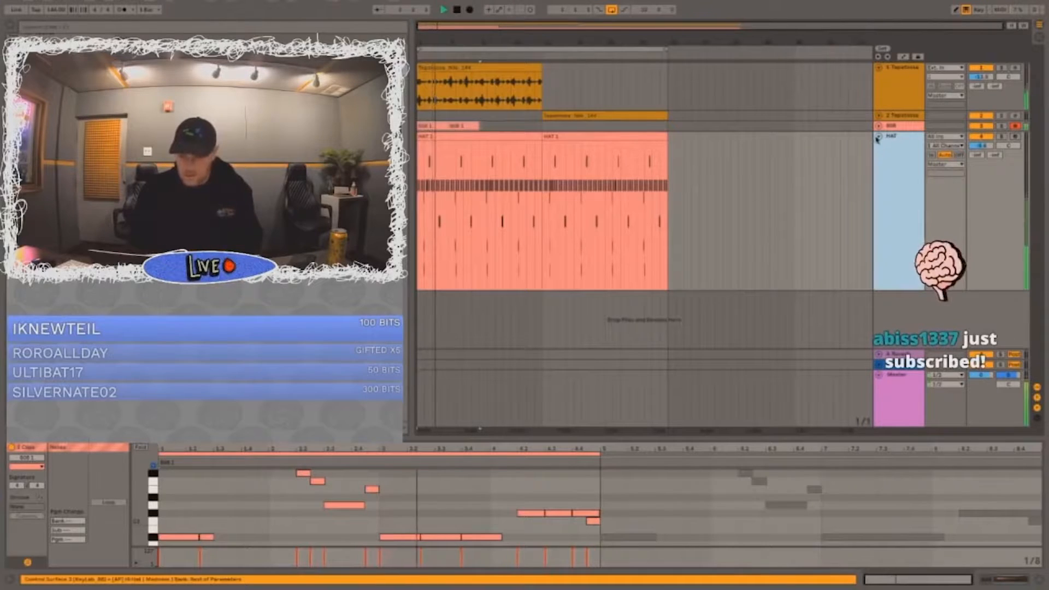
double_click(894, 137)
key(ctrl+t)
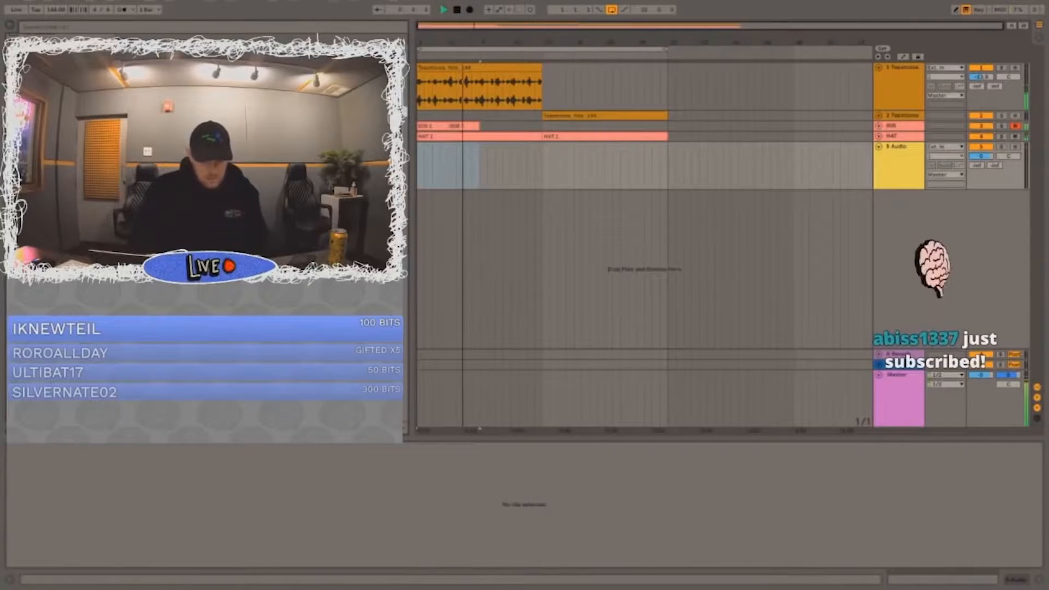
key(space)
key(XF86AudioLowerVolume)
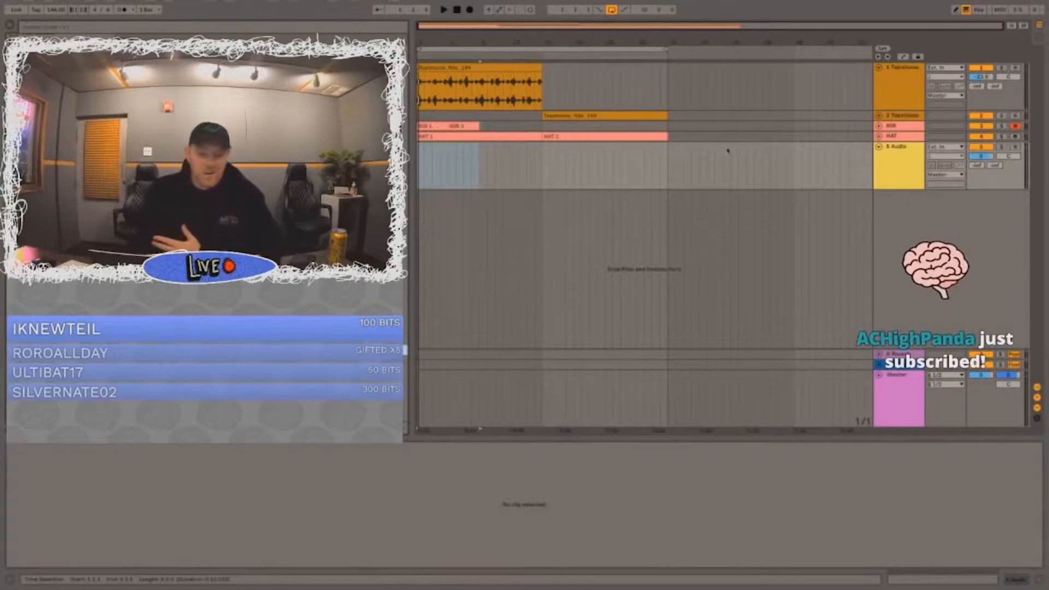
click(457, 155)
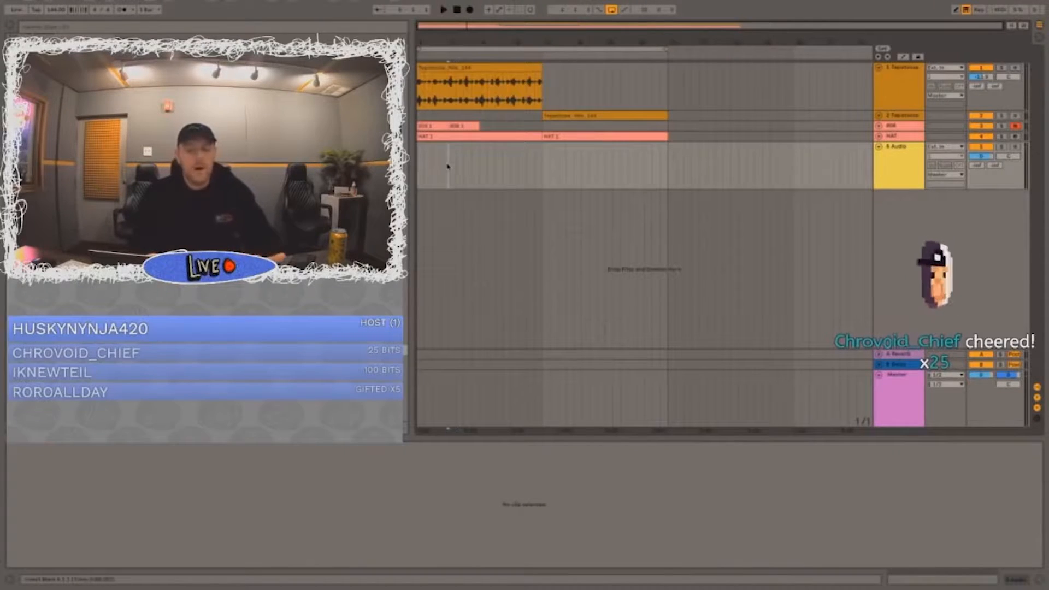
drag(447, 164, 419, 164)
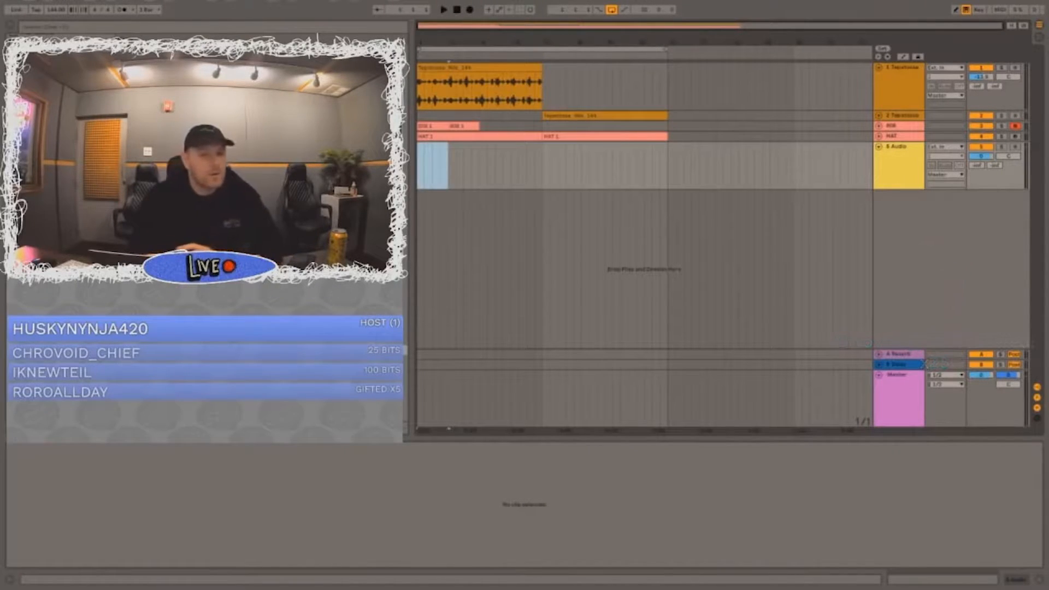
key(super+f)
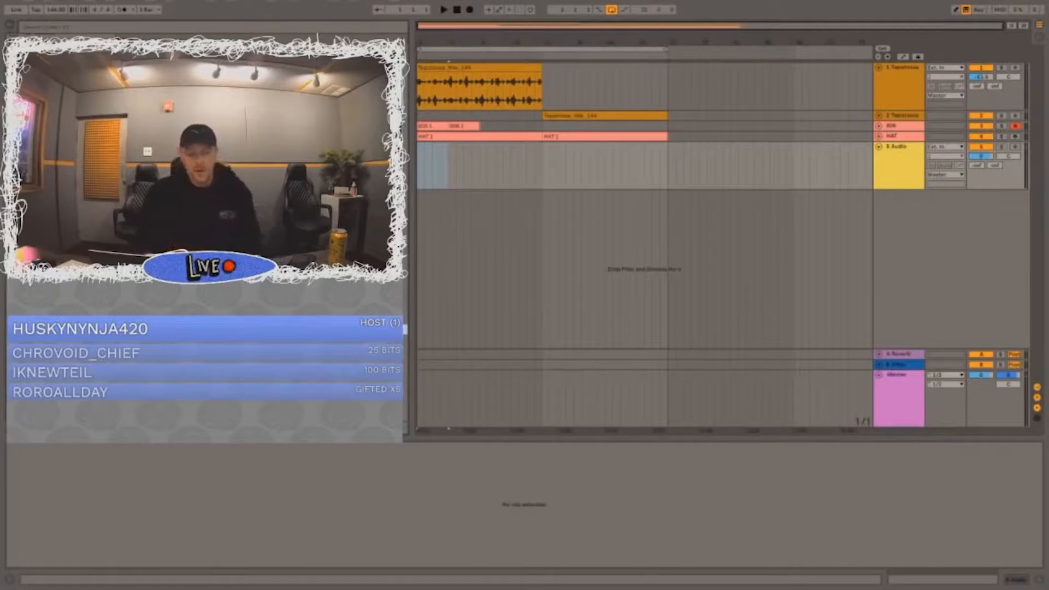
key(XF86AudioRaiseVolume)
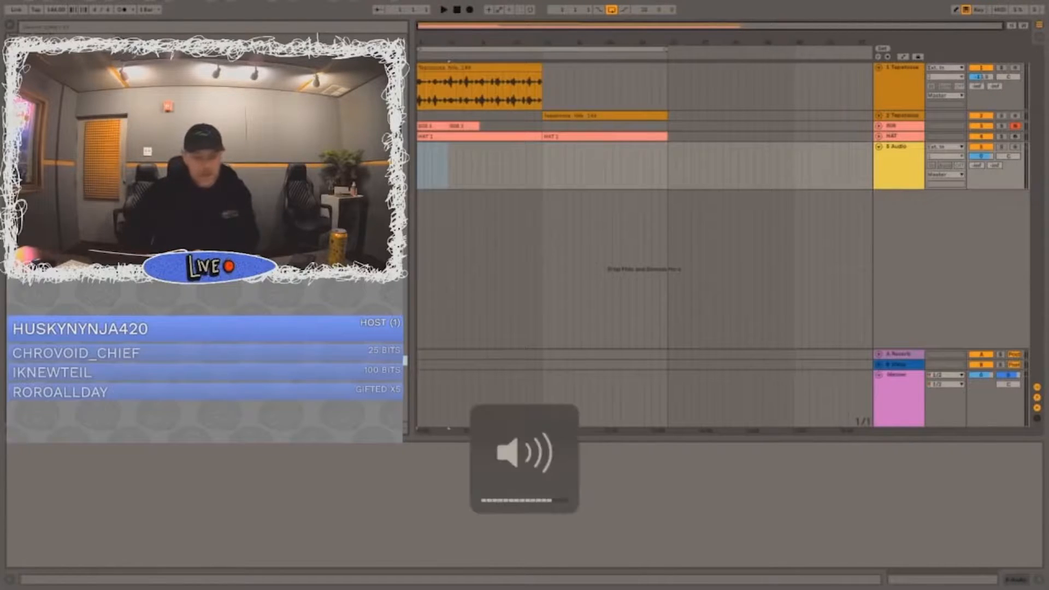
key(XF86AudioRaiseVolume)
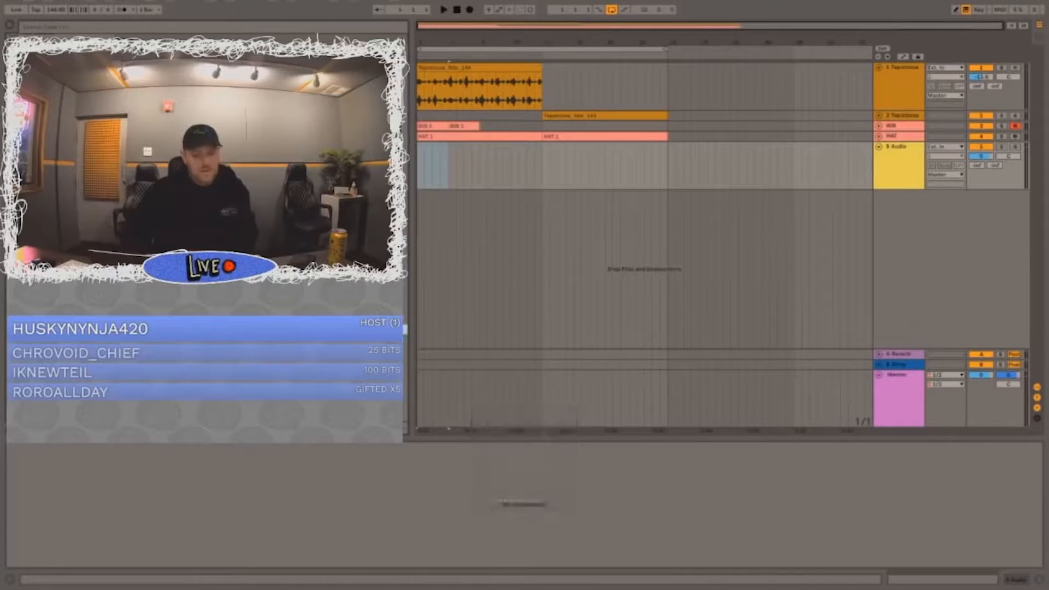
key(XF86AudioRaiseVolume)
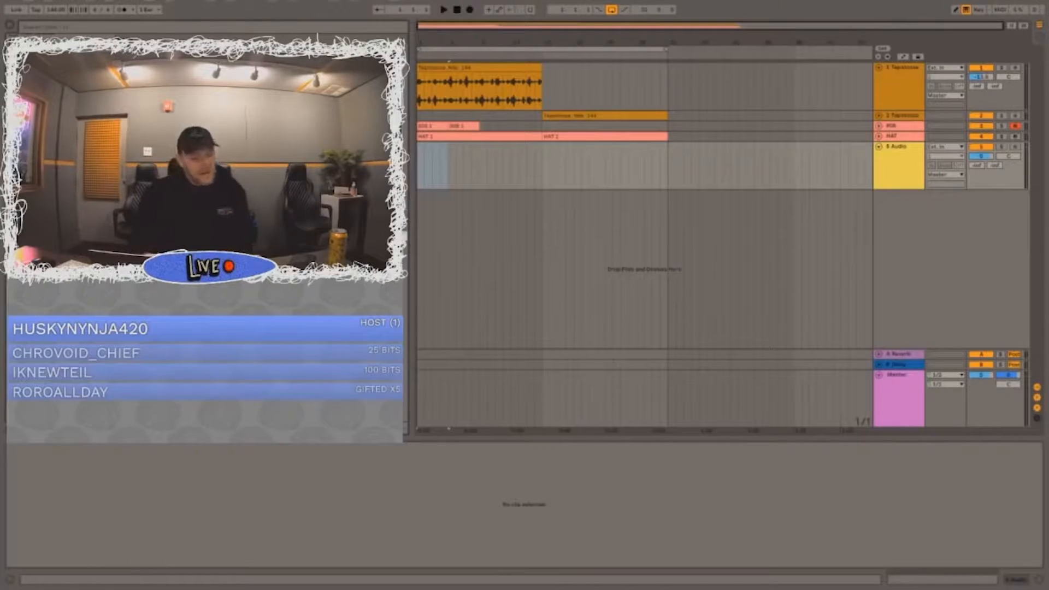
drag(246, 229, 442, 177)
drag(454, 178, 441, 177)
key(ctrl+z)
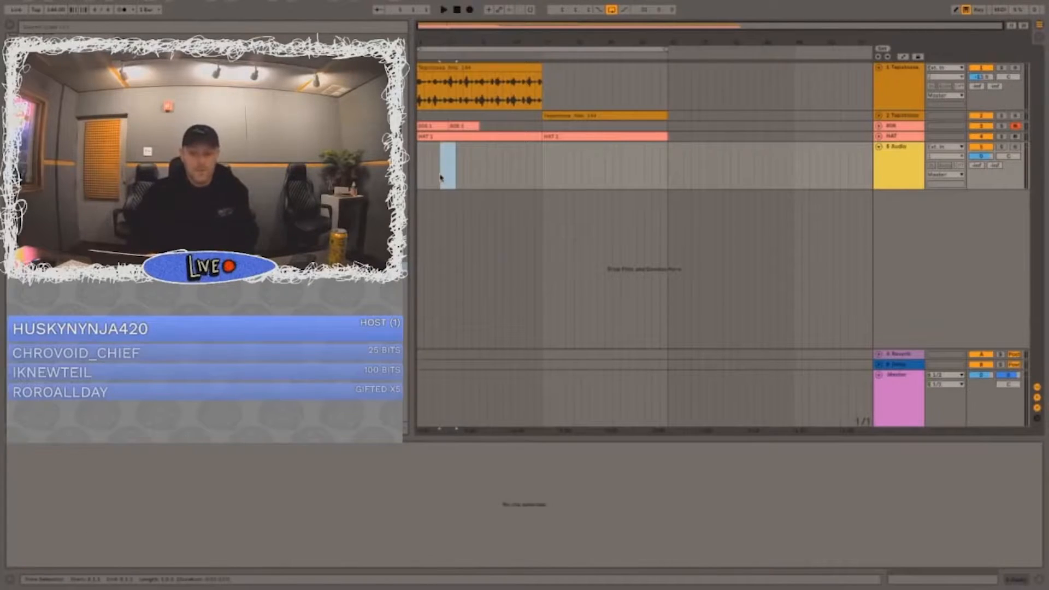
click(419, 155)
drag(419, 40, 445, 184)
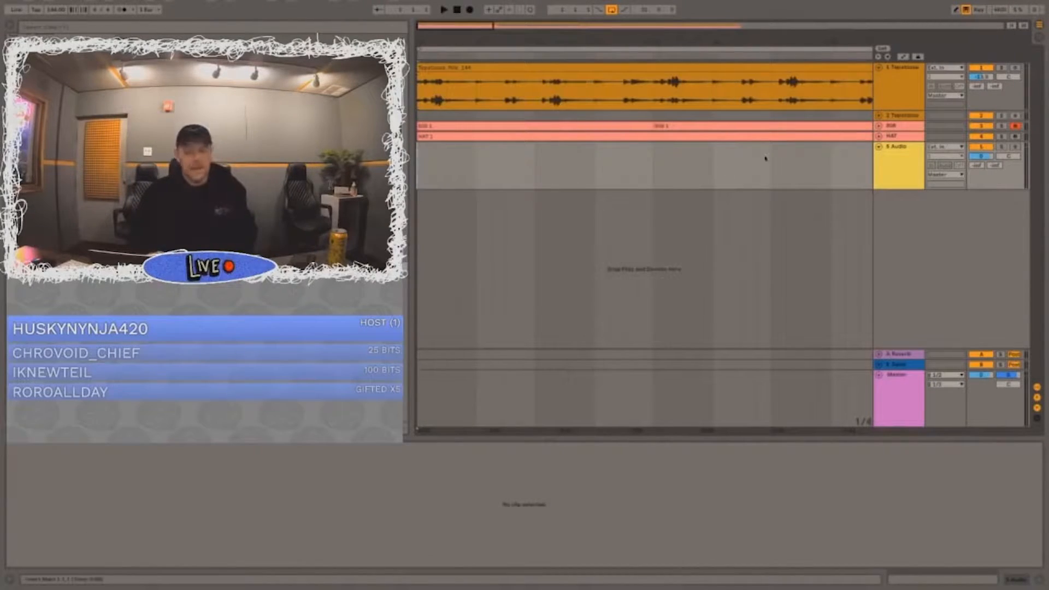
key(space)
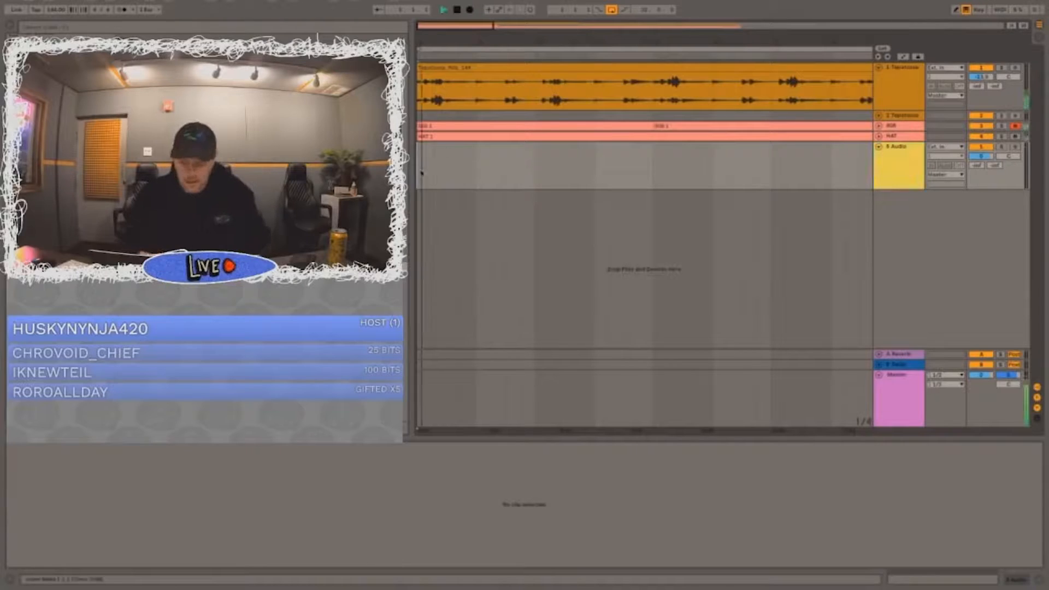
key(XF86AudioRaiseVolume)
key(space)
drag(624, 42, 624, 6)
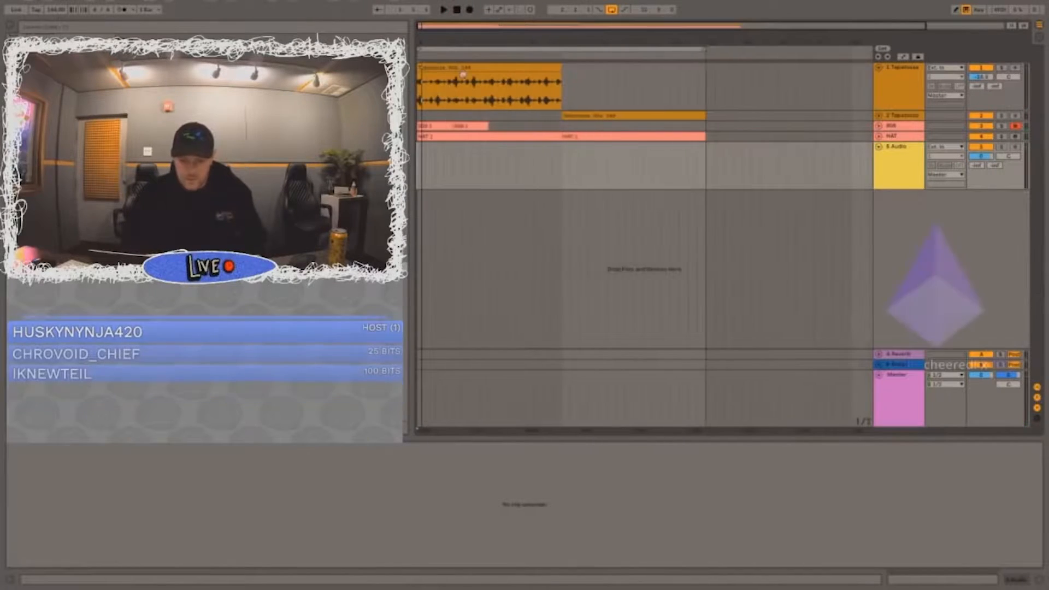
Step: Shift the 808 pattern to start at bar 9 by duplicating its two clips and deleting the originals in bars 1 to 8
drag(822, 150, 643, 151)
click(466, 127)
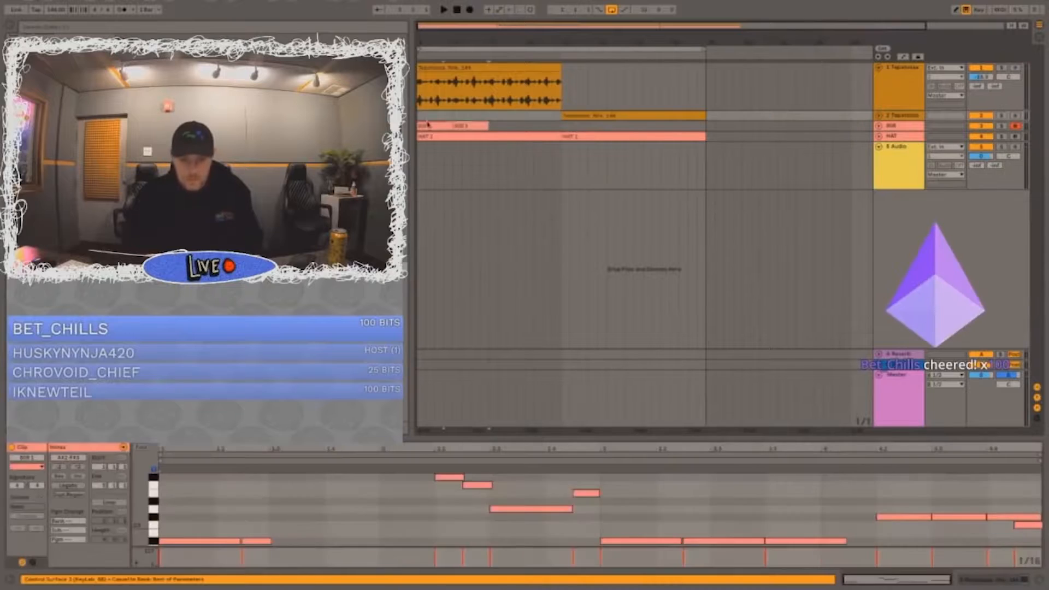
shift+click(428, 127)
key(super+d)
click(429, 126)
key(Delete)
click(466, 127)
key(Delete)
Step: Place a clap sample at beat 3 of bar 5 on the new audio track and adjust that track's volume
click(419, 177)
key(space)
drag(429, 33, 419, 121)
key(XF86AudioRaiseVolume)
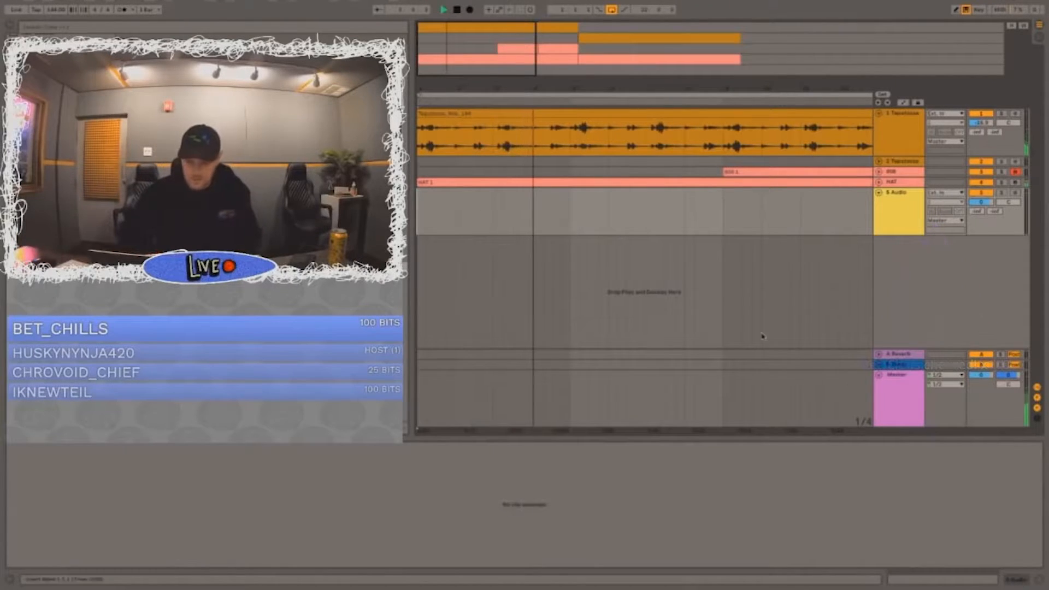
key(super+v)
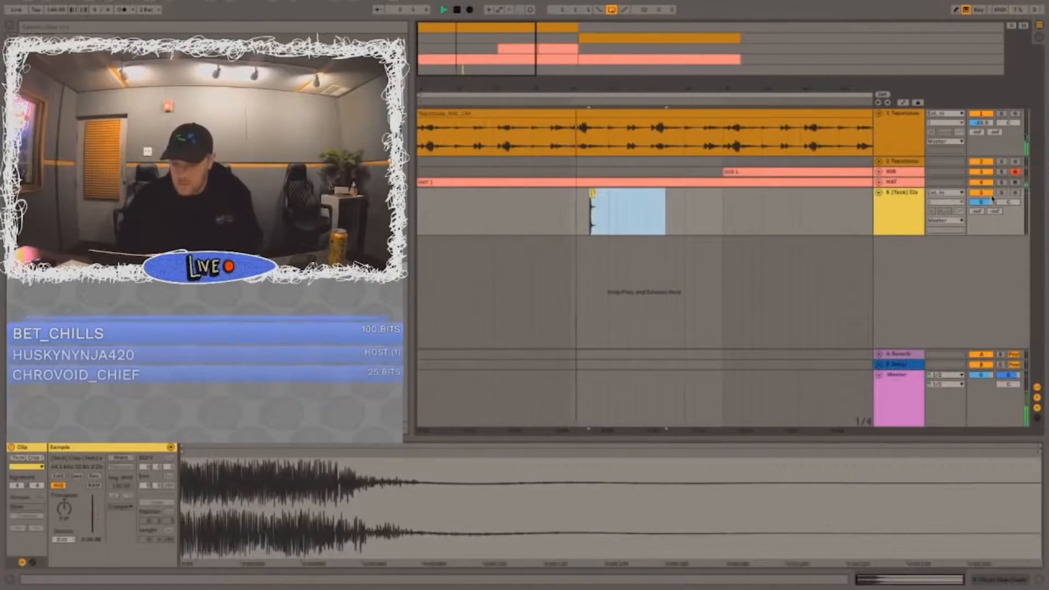
key(space)
drag(987, 203, 986, 207)
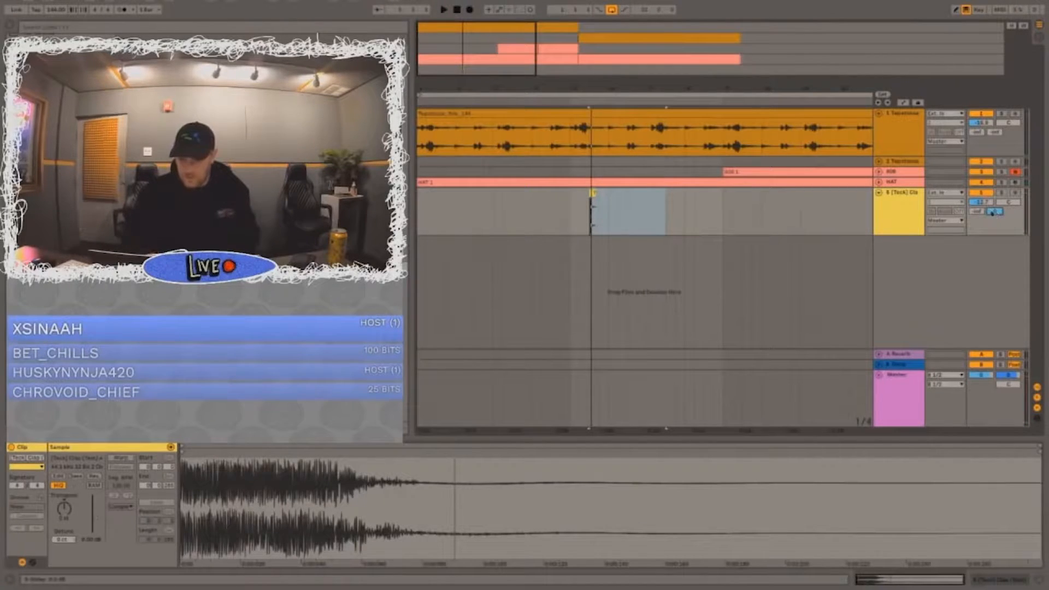
Step: Duplicate the one-bar clap section of bar 5 three times, through bar 8
click(572, 221)
key(space)
drag(629, 206, 571, 204)
key(space)
key(super+d)
key(super+d)
key(super+d)
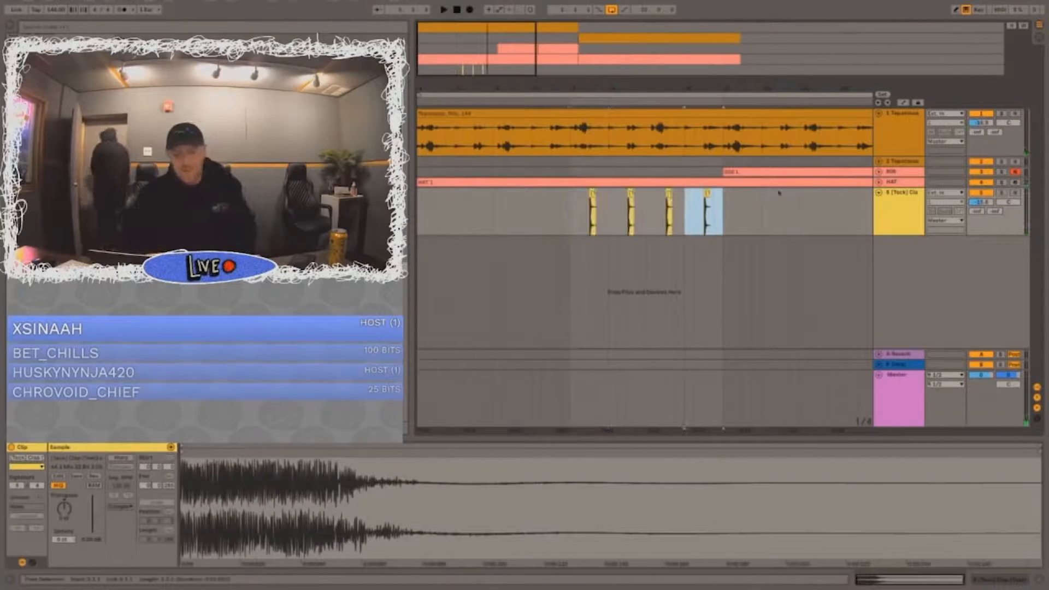
Step: Insert another audio track, place the Remember drum sample under the first clap at beat 3 of bar 5, and lower its volume
key(super+t)
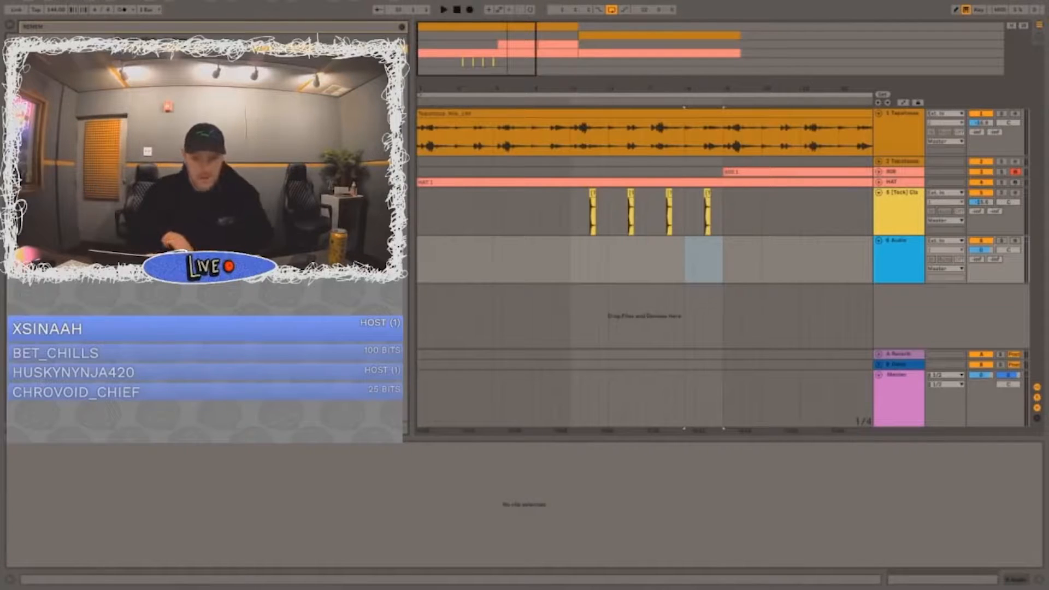
mouse_move(246, 219)
mouse_down()
mouse_move(594, 230)
mouse_move(593, 252)
mouse_up()
click(552, 255)
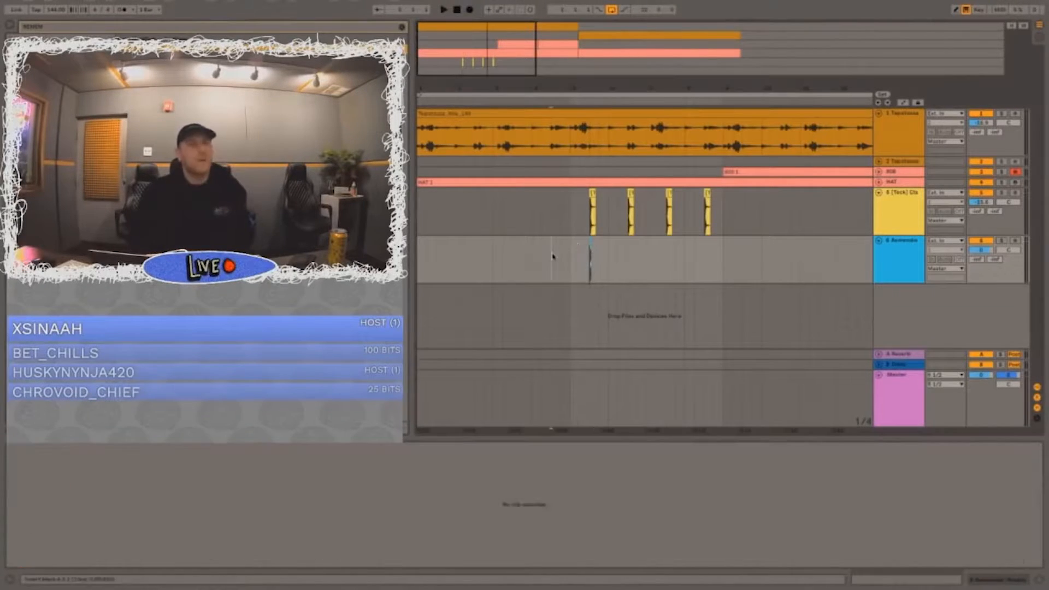
click(1023, 241)
drag(982, 251, 982, 279)
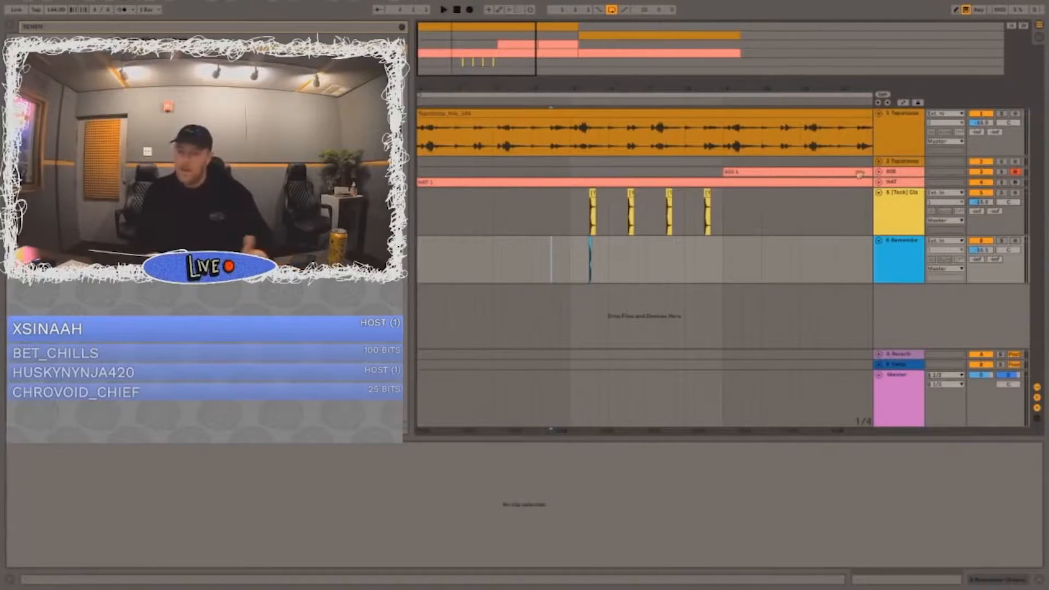
Step: Duplicate bar 5 of the Remember track three times so its hits match the claps through bar 8
drag(570, 257, 610, 261)
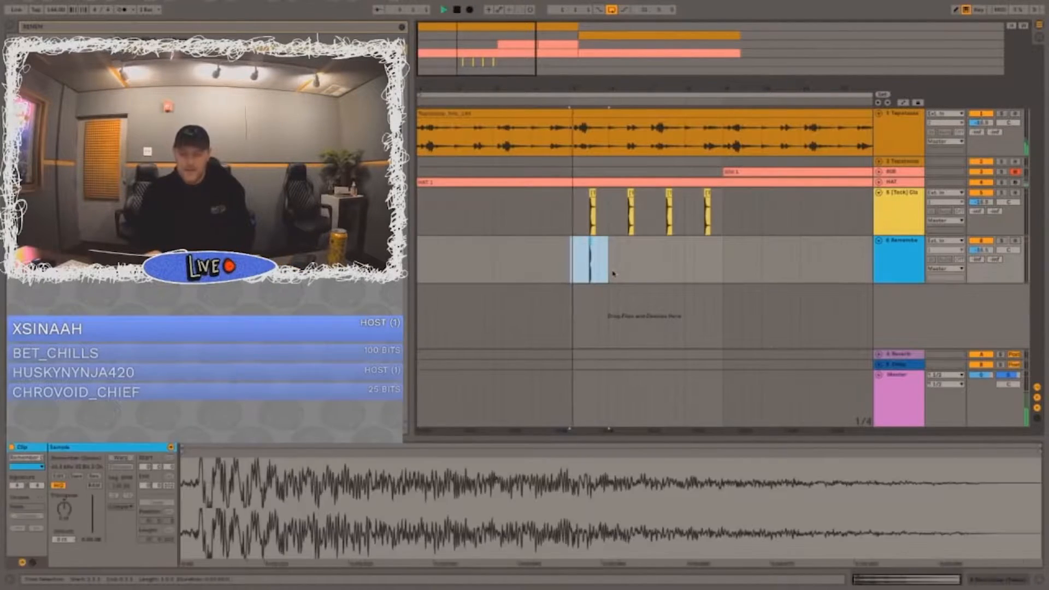
key(ctrl+d)
key(ctrl+d)
key(ctrl+d)
click(571, 268)
Step: Adjust the volumes of the clap and Remember tracks while playing the section back
drag(982, 202, 982, 205)
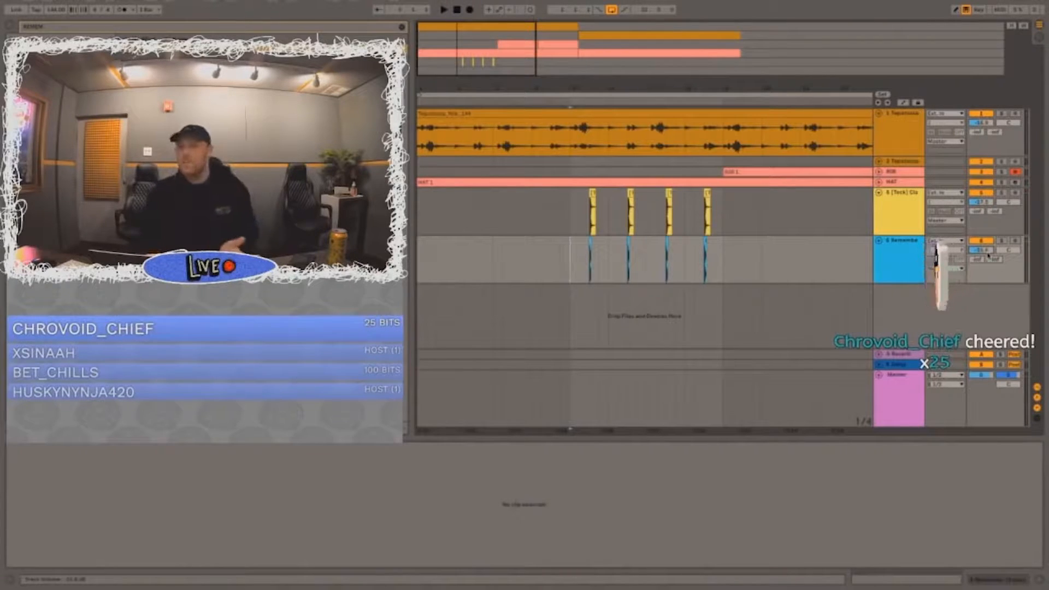
click(545, 220)
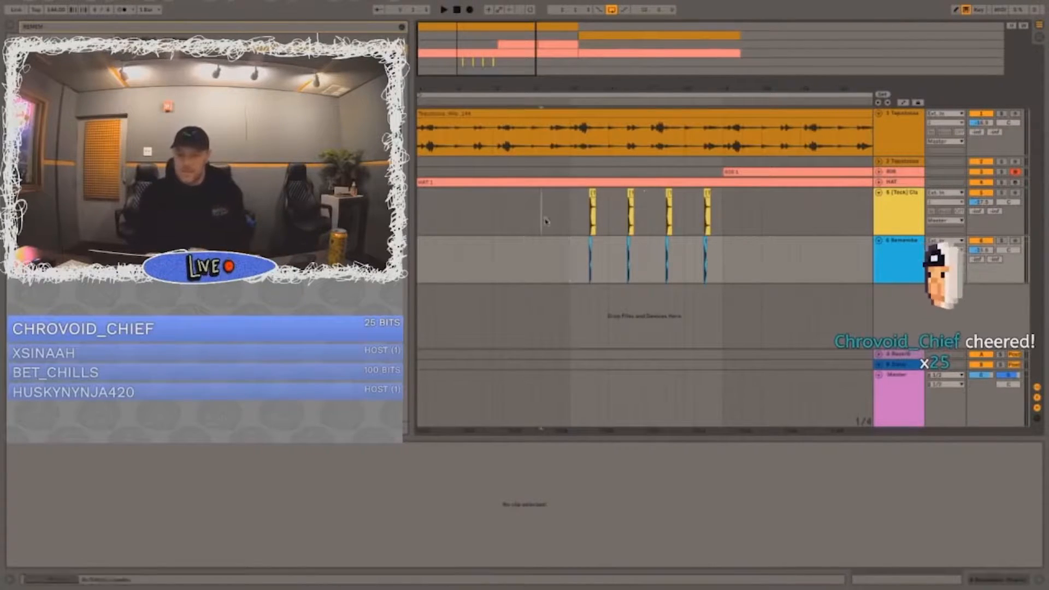
double_click(902, 192)
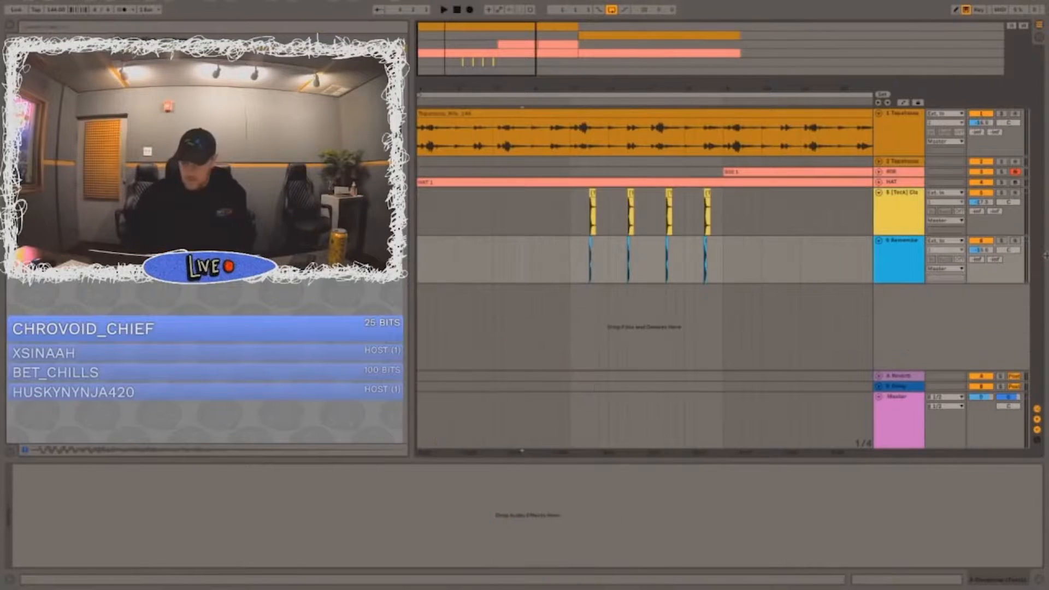
key(space)
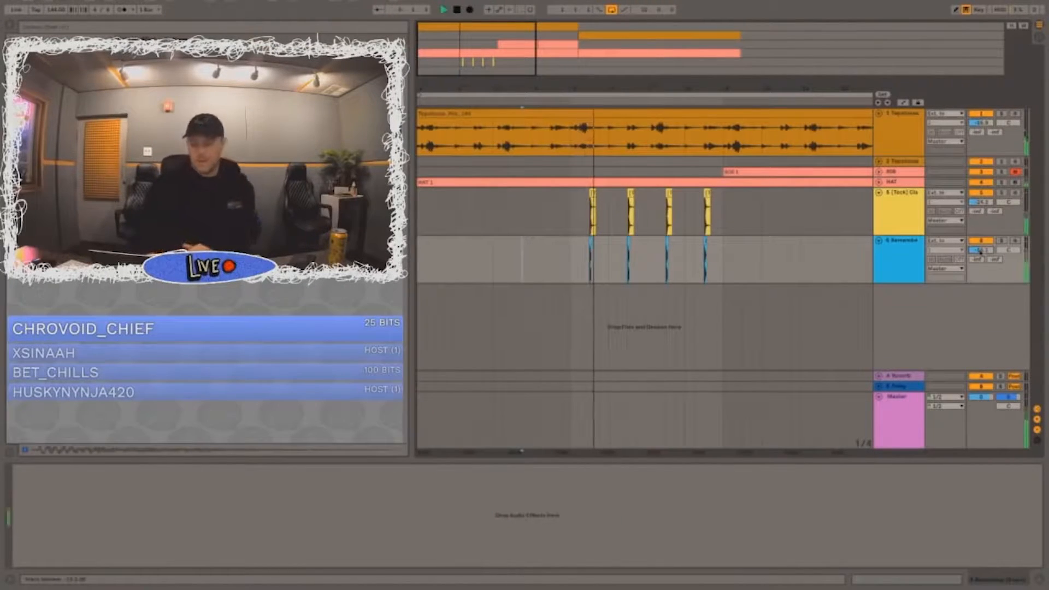
key(XF86AudioRaiseVolume)
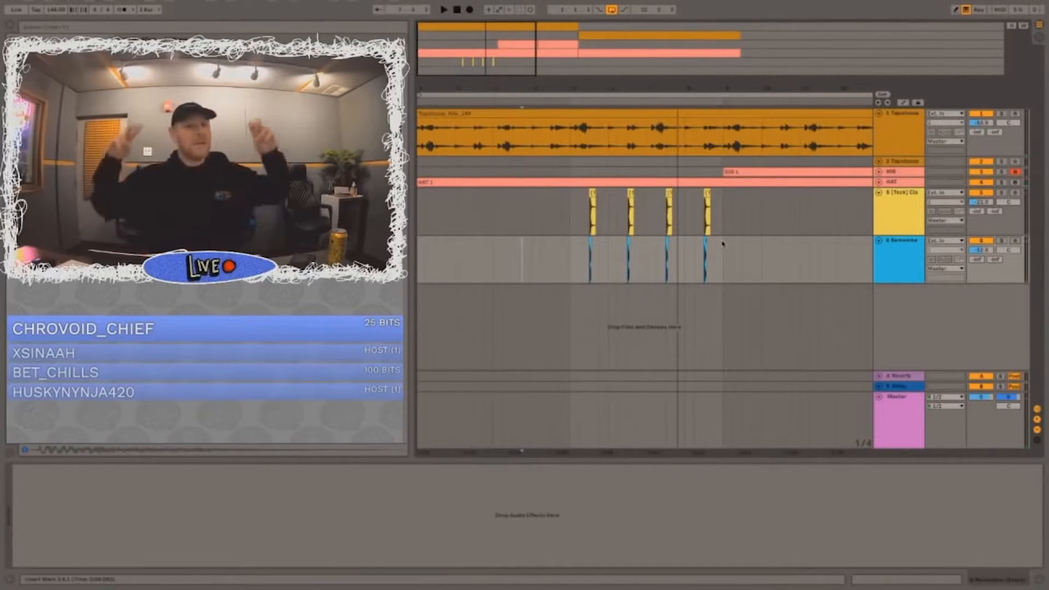
Step: Duplicate bars 5 to 8 of both the clap and Remember tracks repeatedly, through bar 32
mouse_move(722, 244)
mouse_down()
mouse_move(580, 203)
mouse_move(722, 251)
mouse_up()
click(575, 204)
drag(623, 86, 478, 86)
key(ctrl+d)
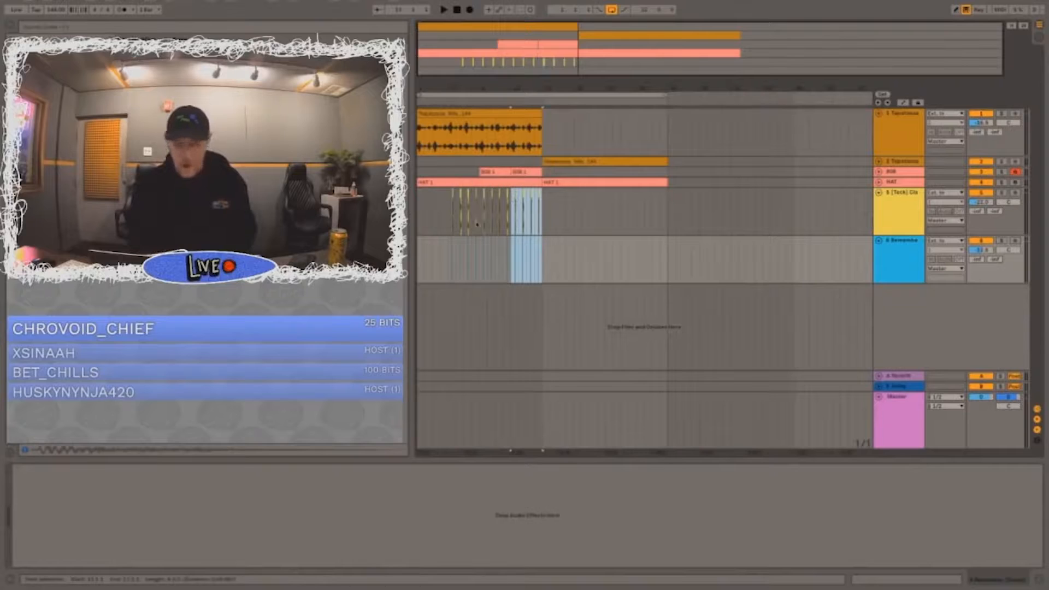
key(ctrl+d)
key(ctrl+d)
key(ctrl+d)
key(ctrl+d)
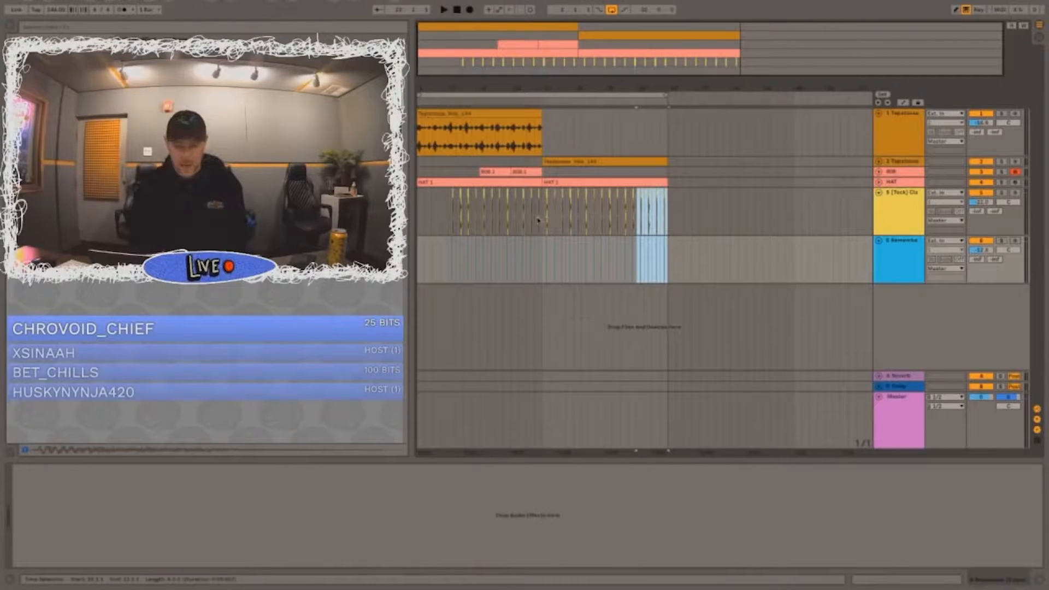
Step: Copy the clap and Remember clips from bar 17 onward and paste them at bar 1 on both tracks
click(539, 222)
drag(540, 223, 673, 284)
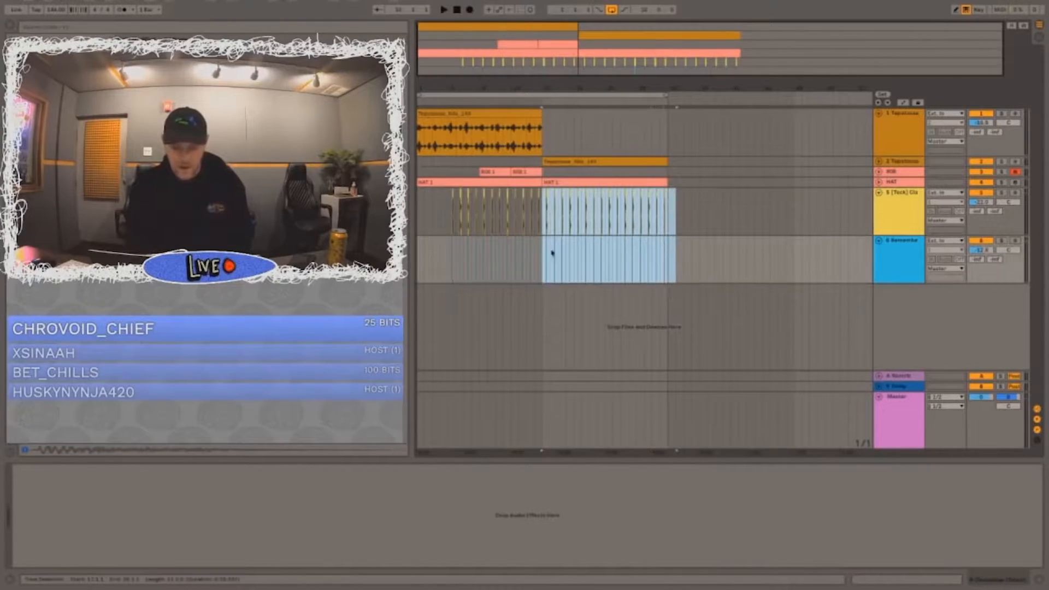
drag(543, 261, 408, 293)
drag(419, 224, 542, 259)
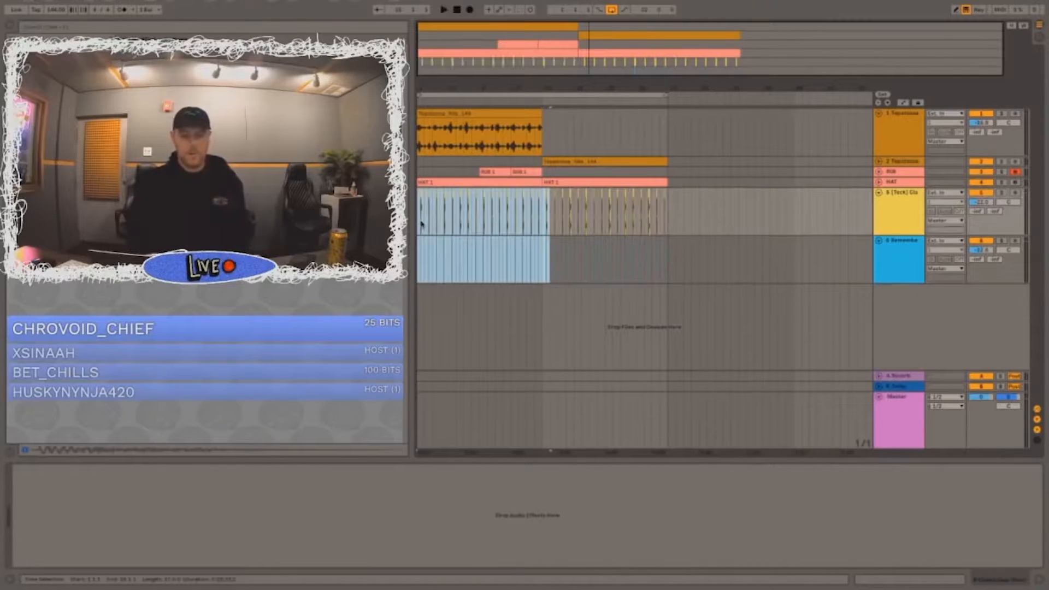
key(ctrl+v)
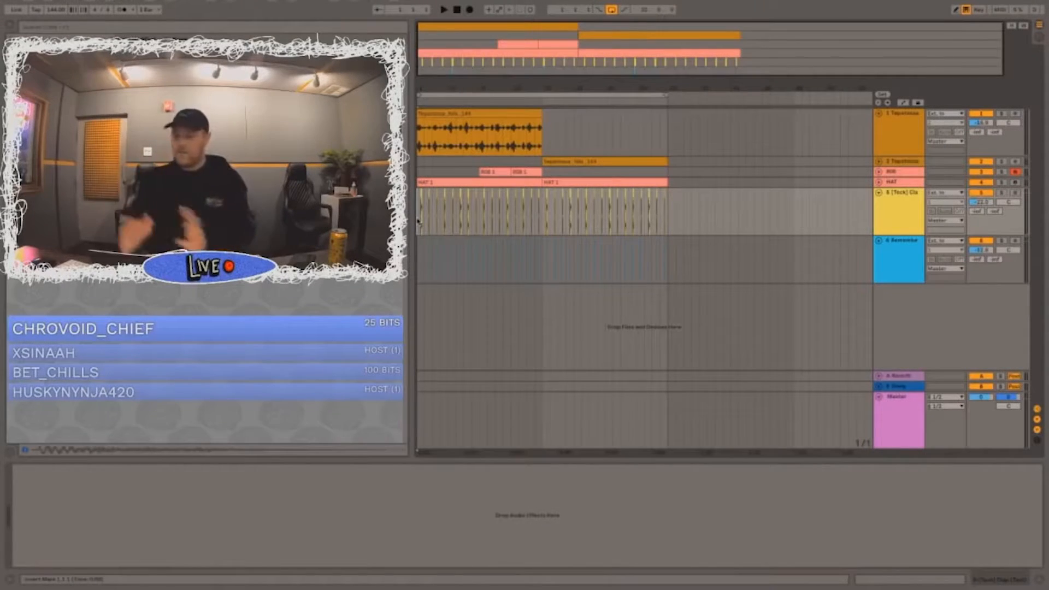
Step: Duplicate the eight-bar 808 section twice, through bar 32, and consolidate all the 808 clips into one
click(878, 171)
drag(545, 188, 475, 192)
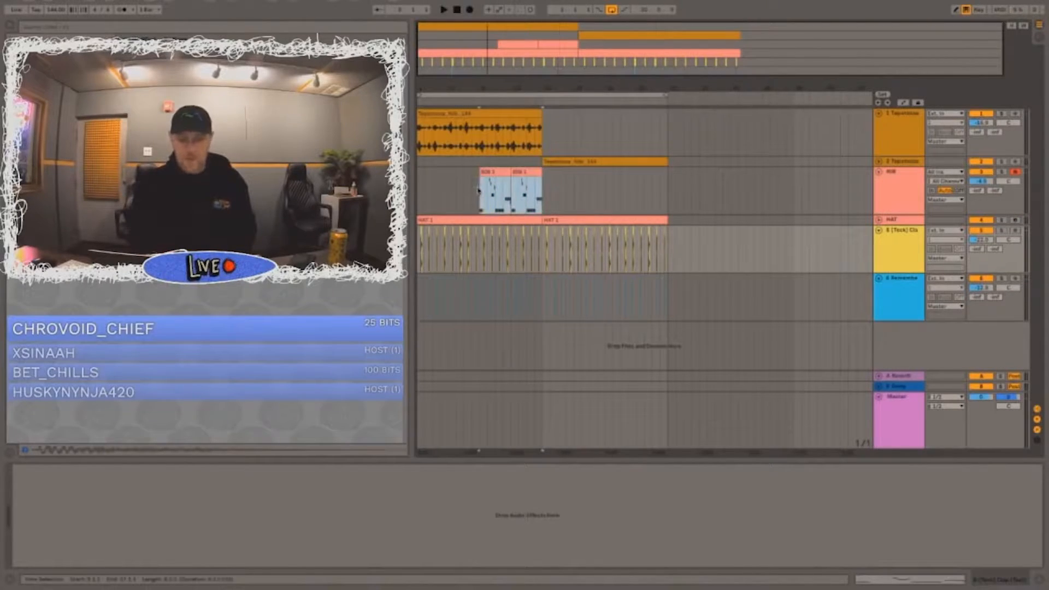
key(ctrl+d)
key(ctrl+d)
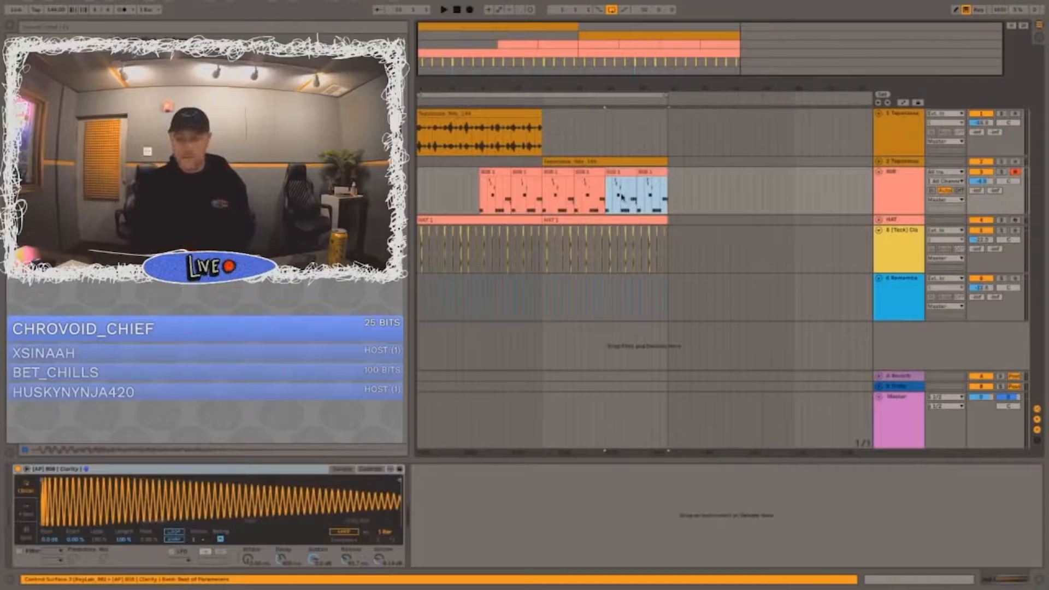
drag(659, 194, 478, 192)
key(ctrl+j)
Step: Unfold the HAT track and move all clips of the arrangement four bars later to free space for an intro
click(422, 188)
click(420, 164)
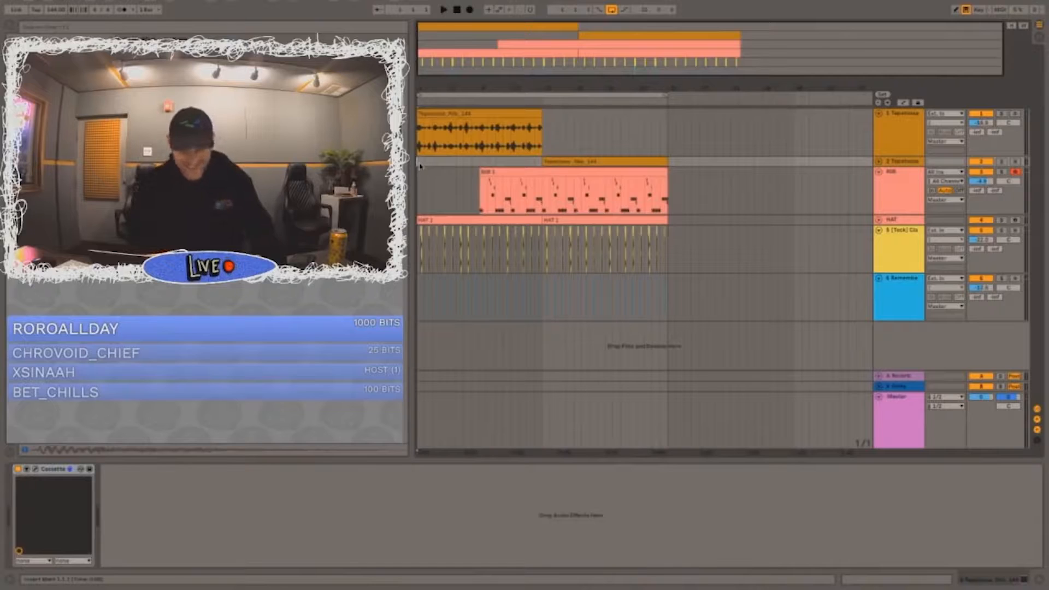
click(886, 220)
click(464, 217)
key(ctrl+a)
drag(440, 217, 477, 220)
Step: Copy part of the melodic sample on the first track and paste it into the empty bars 1 to 4
click(474, 140)
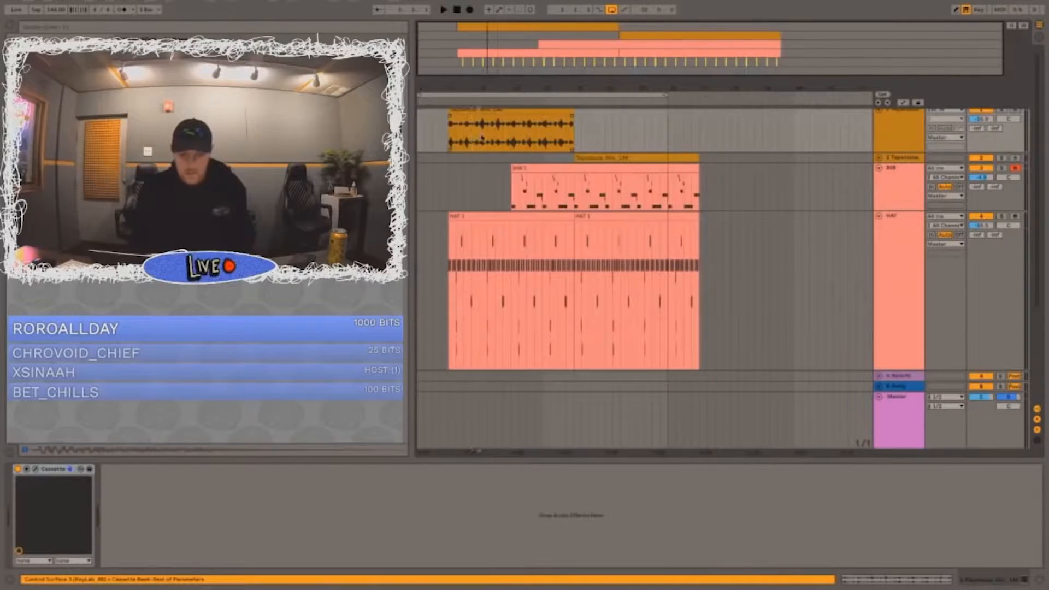
click(424, 133)
key(ctrl+v)
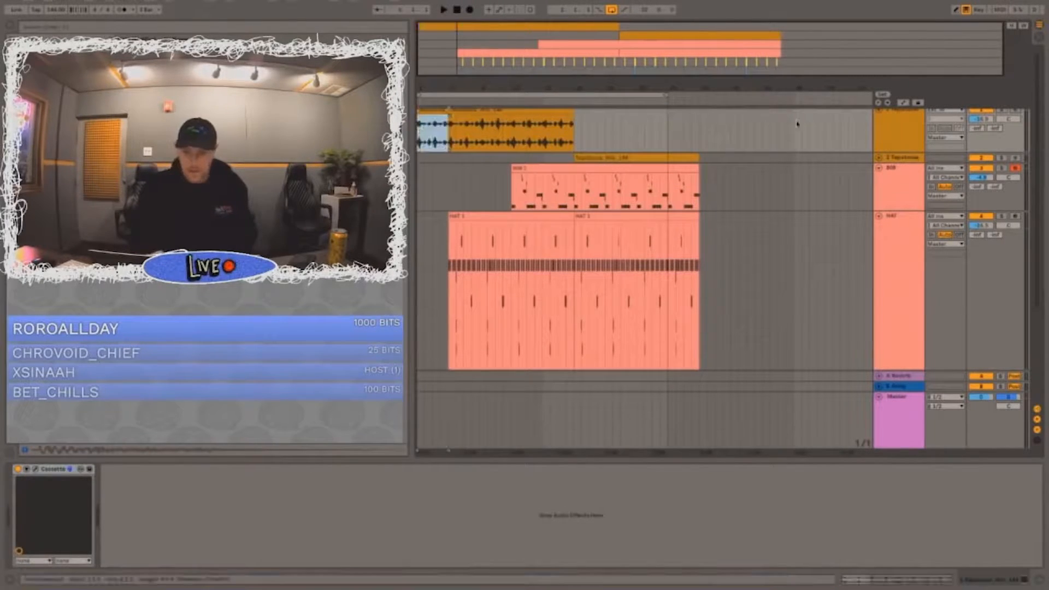
Step: Duplicate the melodic sample track, keeping only the four intro bars on the copy and only the clip from bar 5 on the original
click(917, 122)
key(ctrl+d)
click(437, 116)
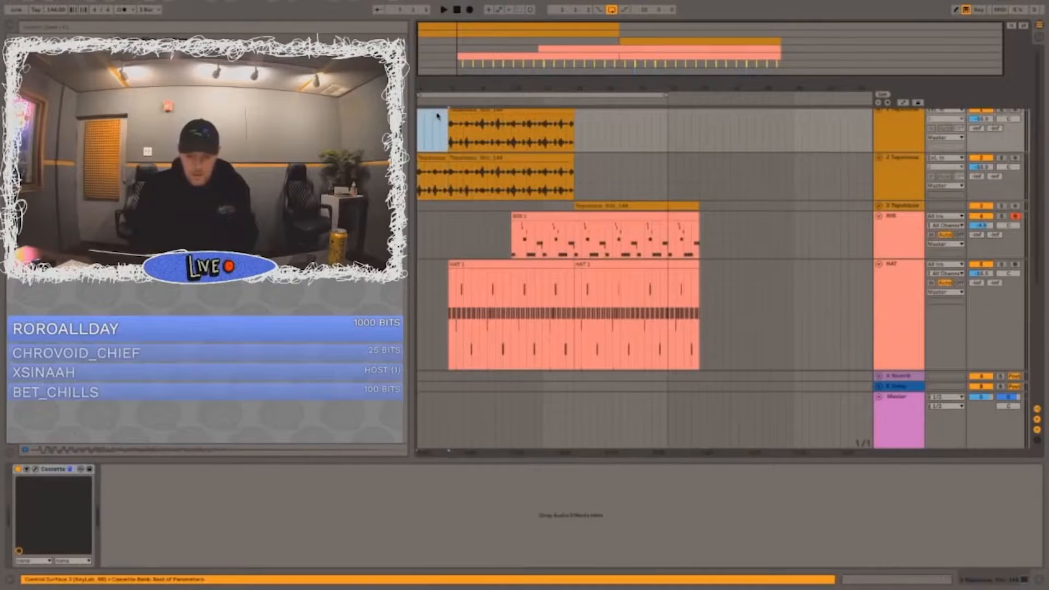
click(470, 158)
key(Delete)
scroll(474, 157, up, 1)
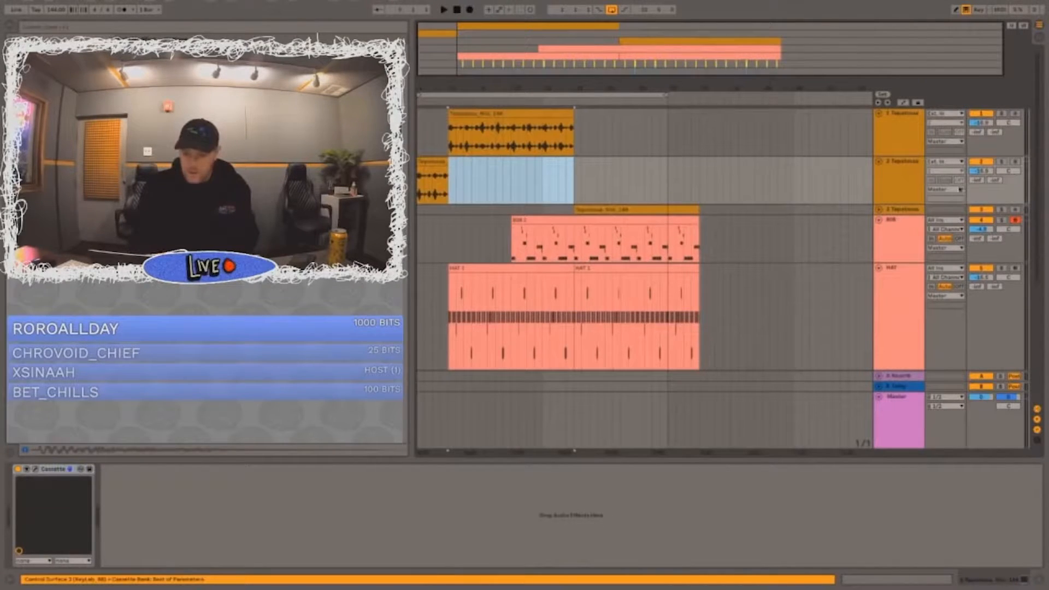
Step: Load the "Insight - Let's Go!" preset in the Cassette effect on the intro sample track and close the plugin window
click(972, 185)
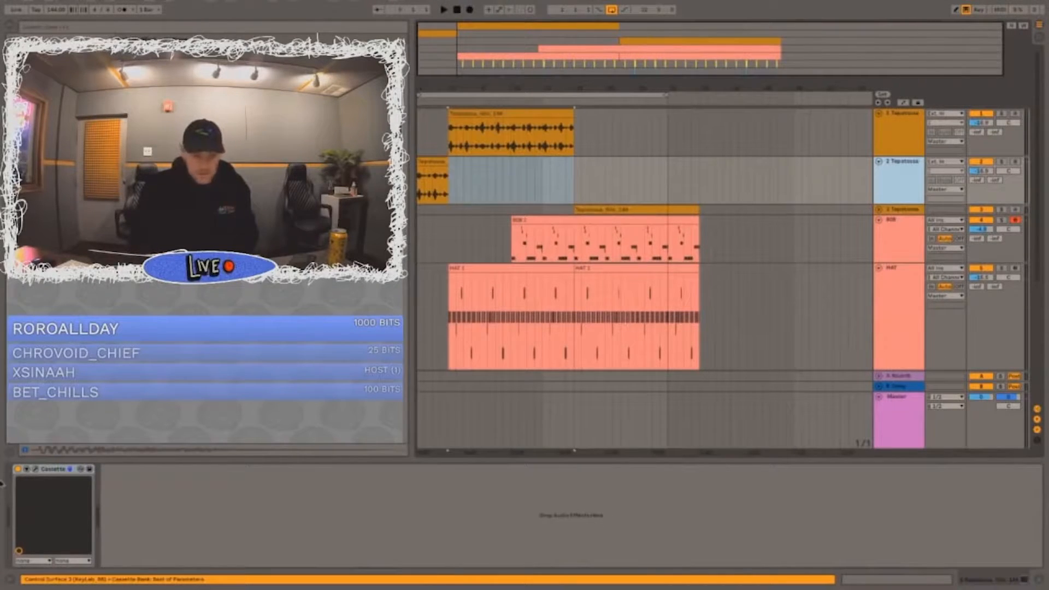
click(35, 469)
click(727, 225)
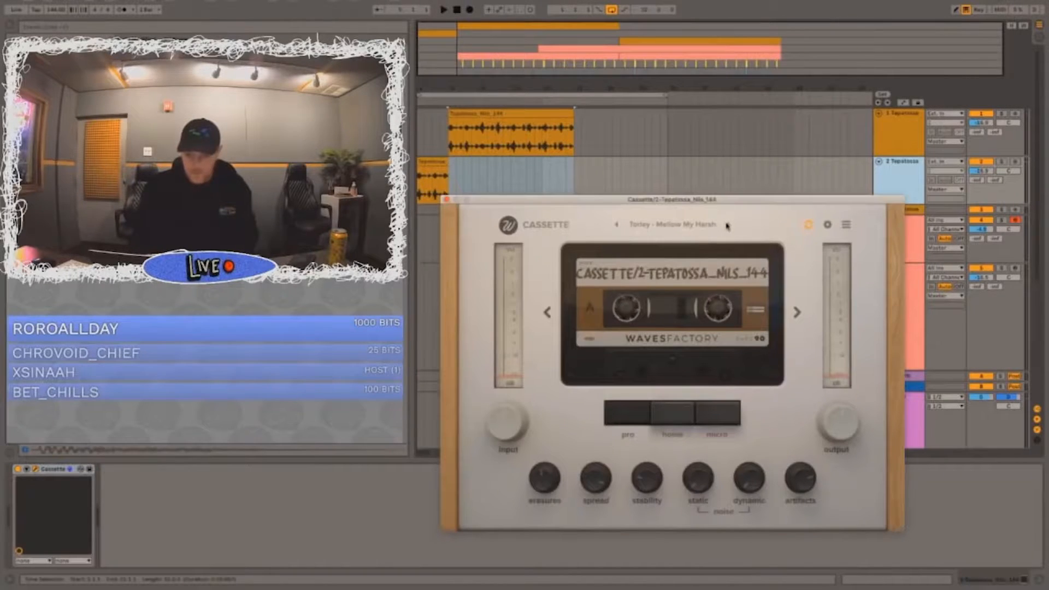
click(727, 224)
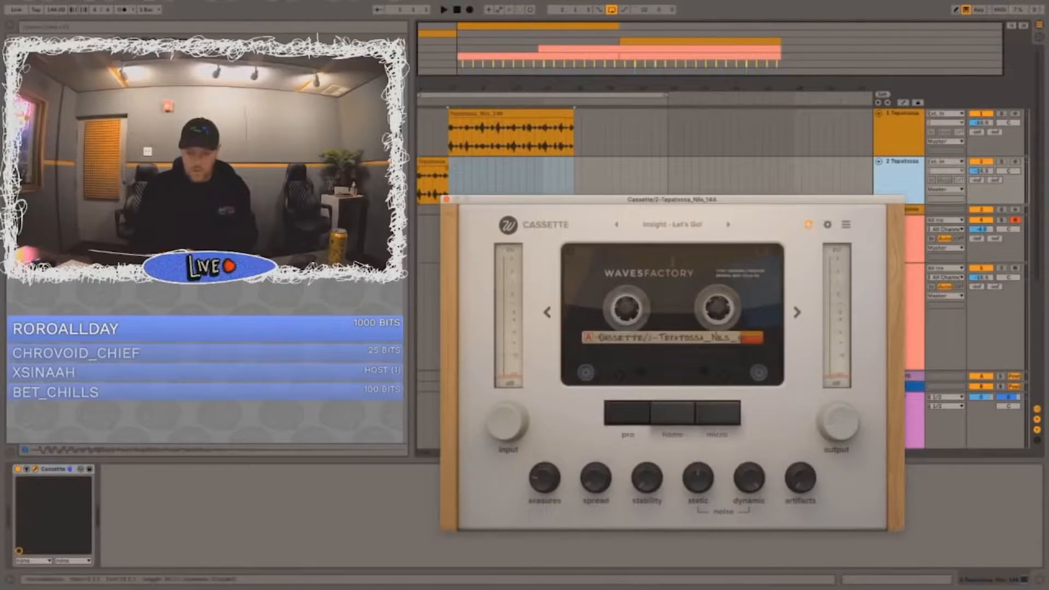
click(447, 199)
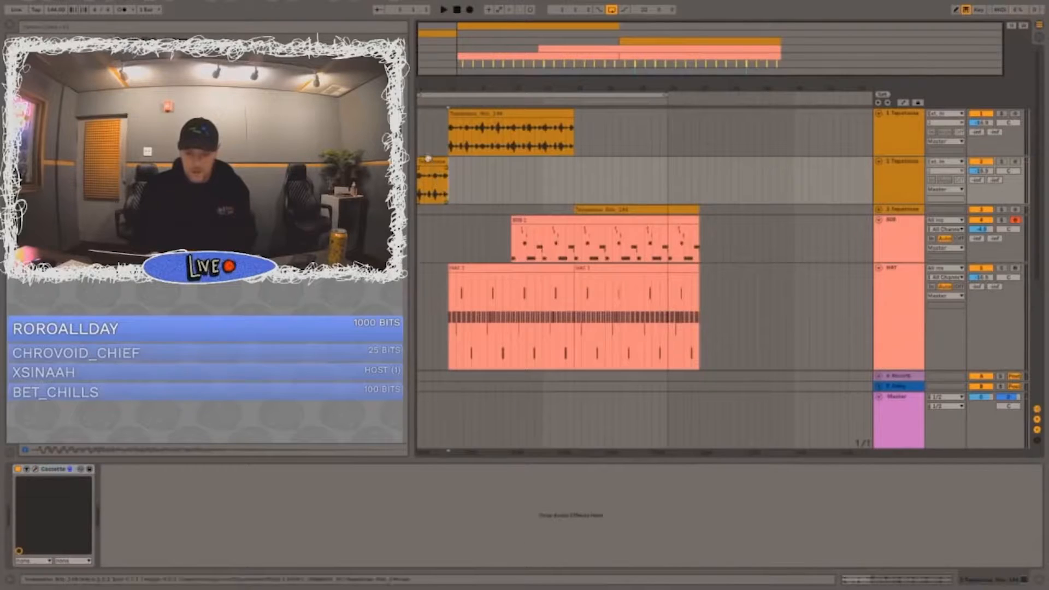
Step: Transpose the four-bar intro sample clip down and play the intro to check its pitch and level
double_click(428, 160)
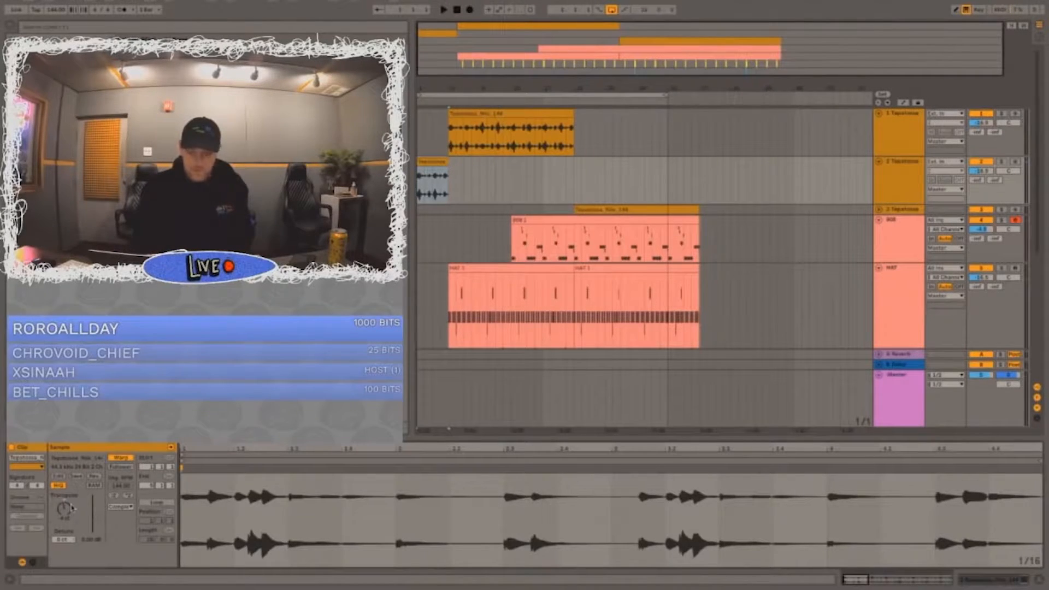
key(space)
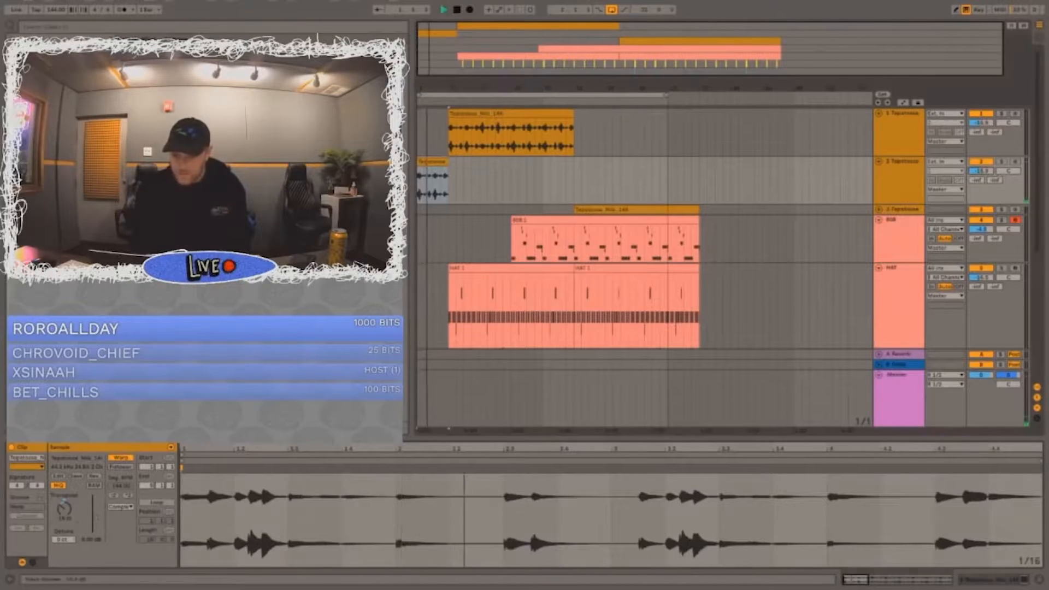
click(996, 171)
Step: Insert a new audio track below the intro sample and place the TSDC Organic seagulls recording at bar 1
key(ctrl+t)
click(419, 223)
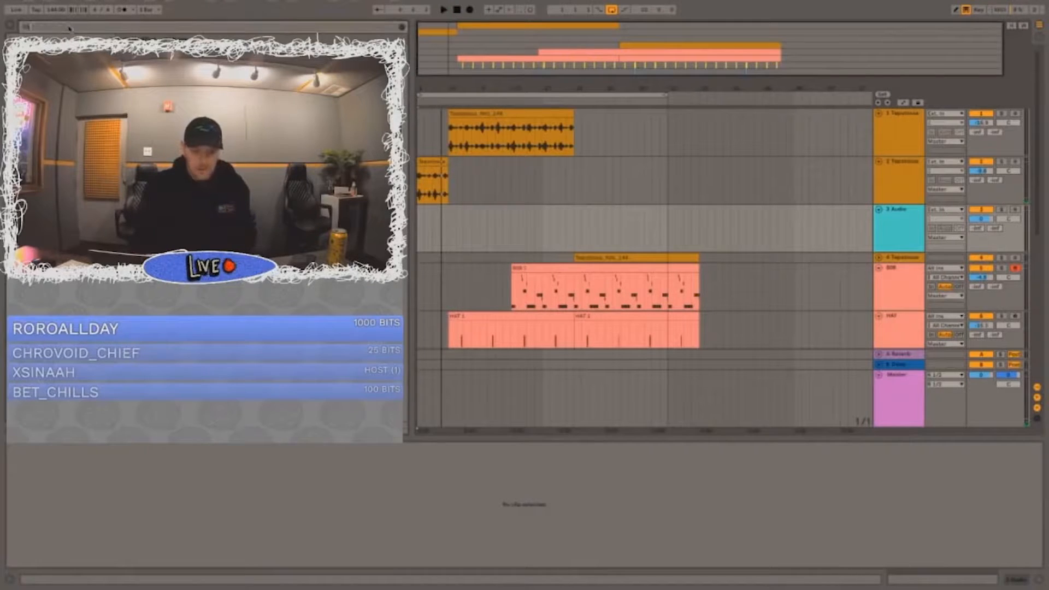
drag(409, 211, 437, 221)
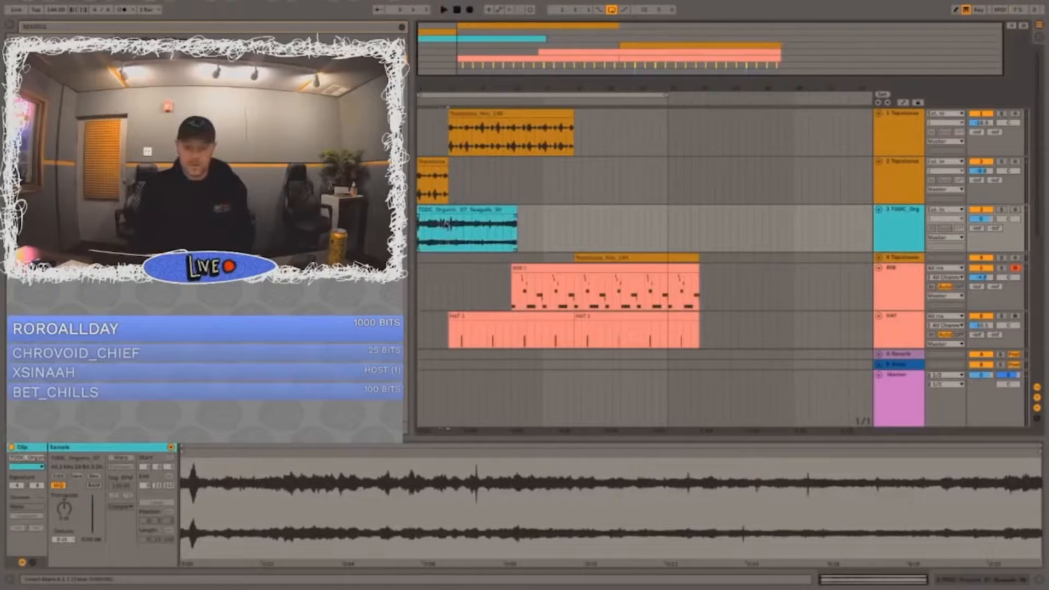
Step: Split the seagulls clip at bar 5 and delete everything after the split
key(ctrl+e)
click(472, 211)
key(Delete)
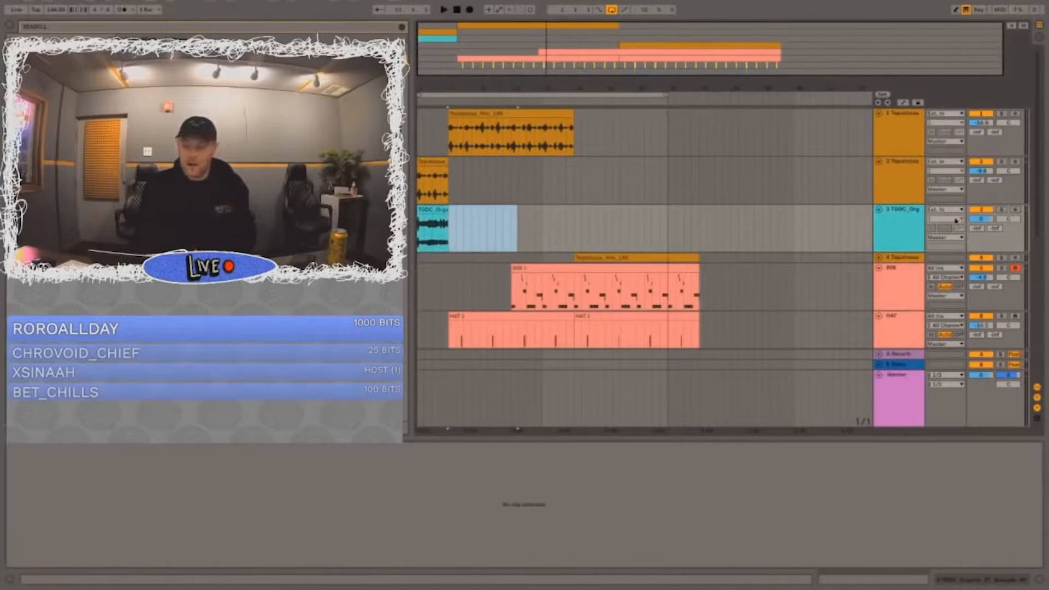
Step: Lower the seagulls track's volume and audition the recording both soloed and together with the intro
drag(980, 218, 980, 232)
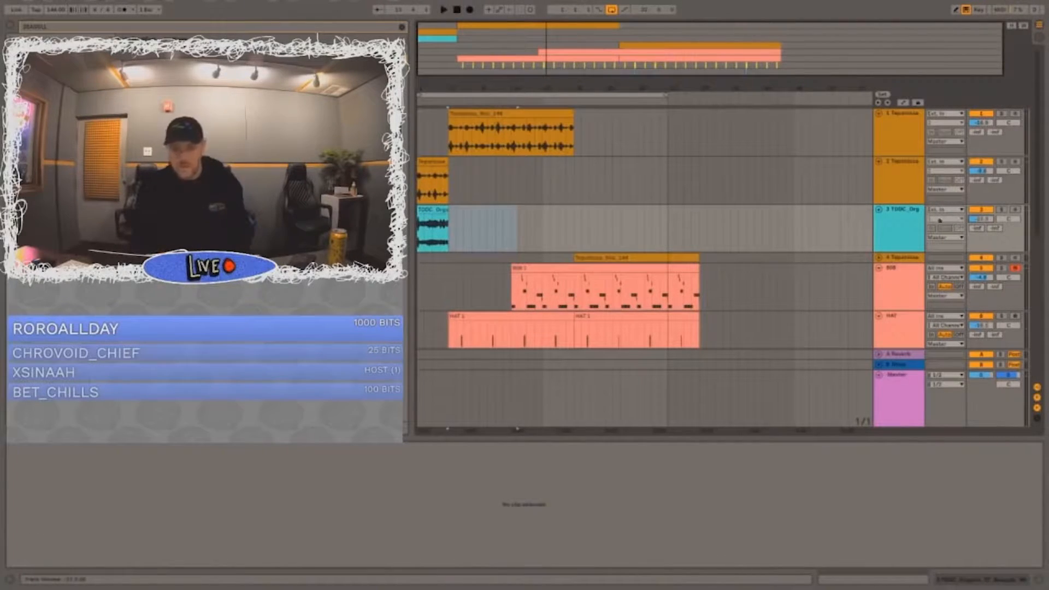
click(1002, 162)
key(space)
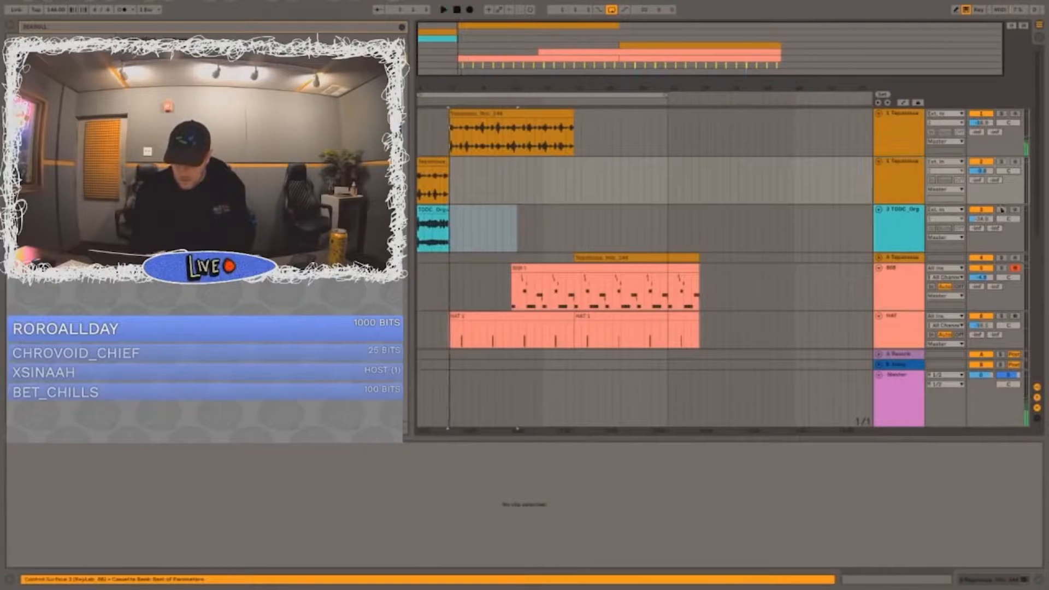
click(438, 209)
key(space)
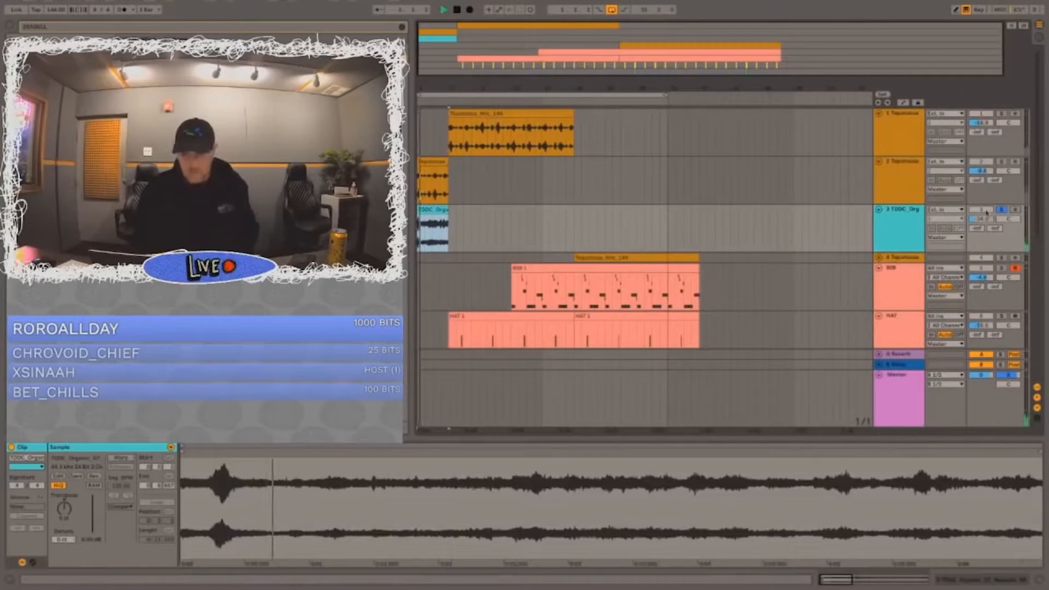
click(1002, 210)
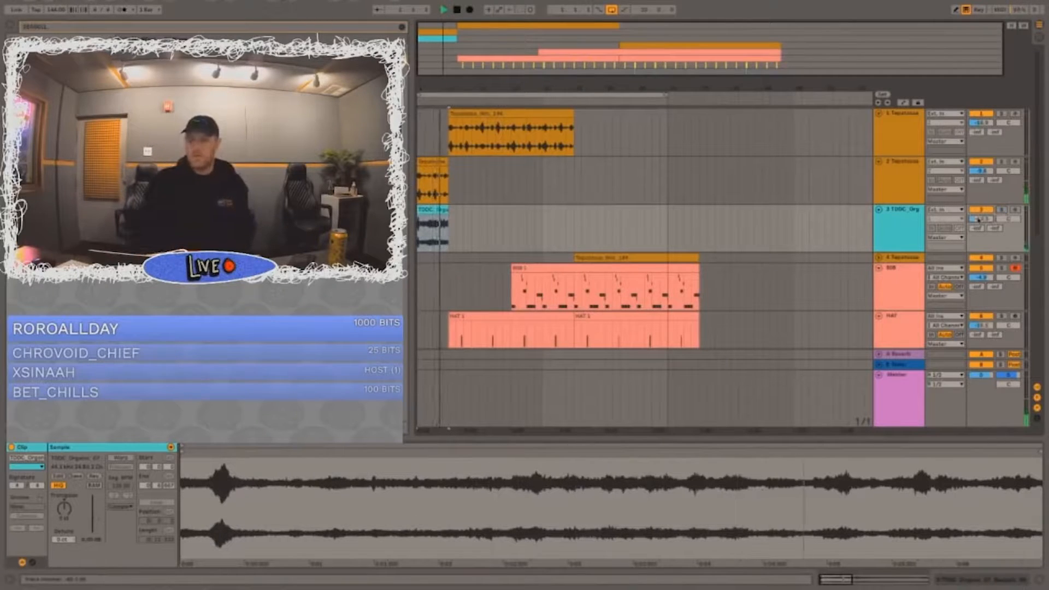
key(space)
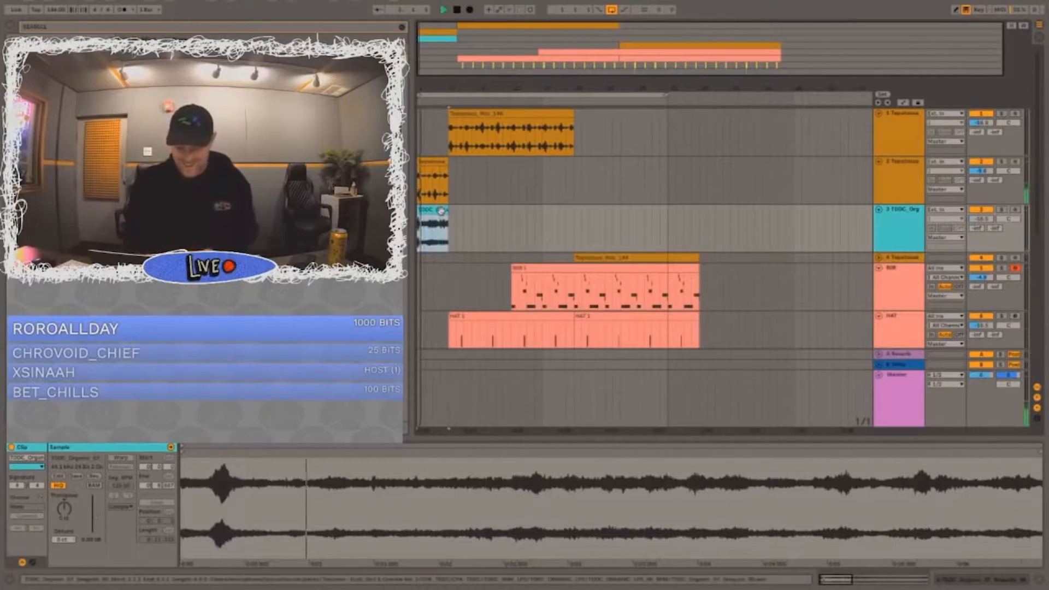
key(XF86AudioRaiseVolume)
Step: Copy the first four bars of the 808 section and paste them at bar 5, where the hats start
scroll(520, 188, down, 5)
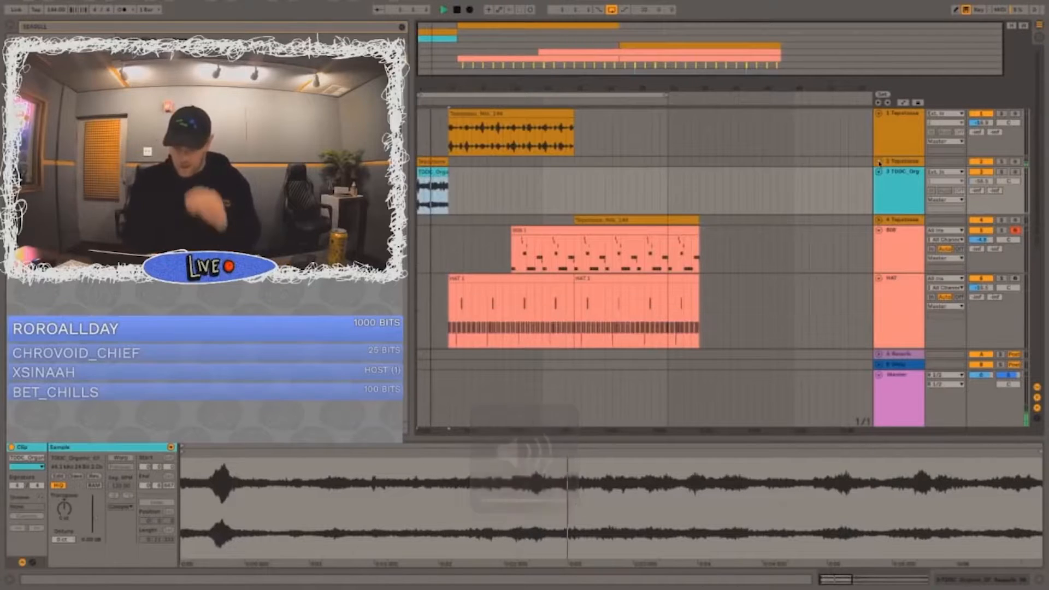
scroll(525, 183, up, 2)
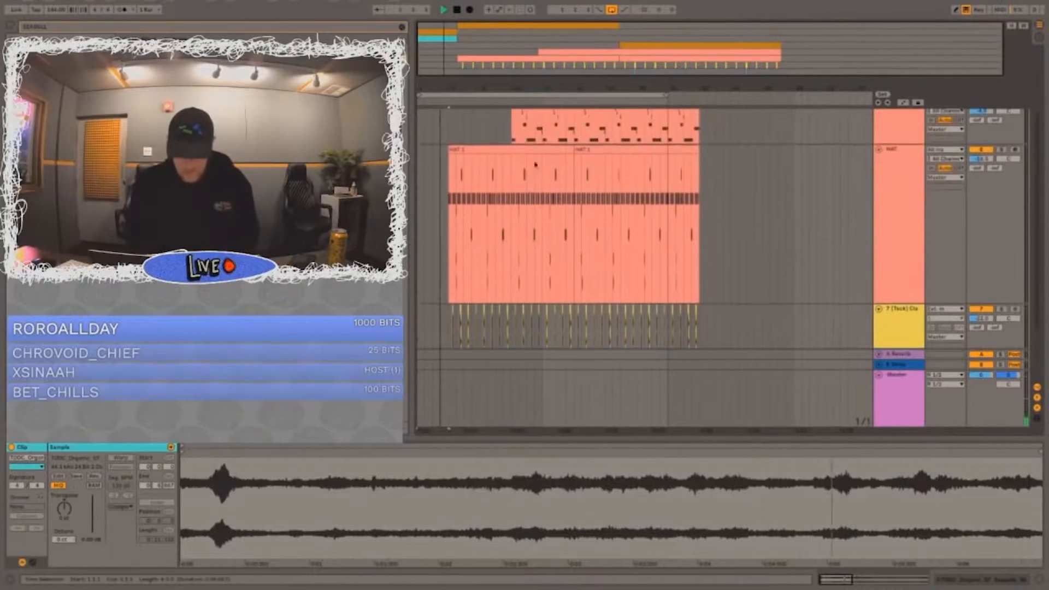
drag(541, 131, 513, 132)
key(ctrl+c)
key(space)
click(449, 132)
key(ctrl+v)
key(space)
Step: Delete the 808 note that directly follows the opening note of the clip at bar 5 and play it back
drag(444, 87, 443, 128)
scroll(515, 127, up, 3)
drag(513, 202, 500, 202)
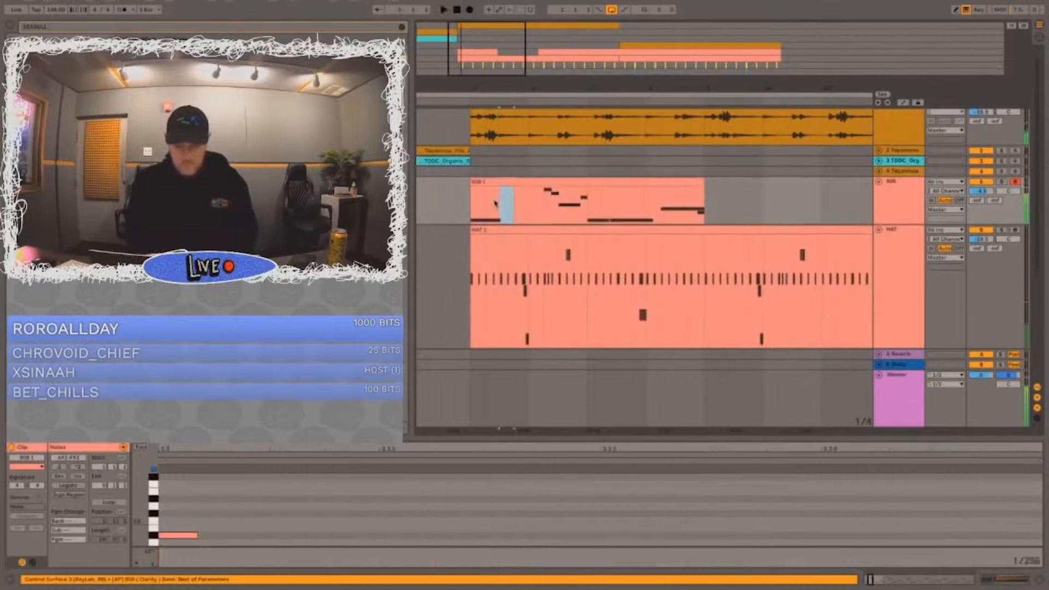
key(space)
click(490, 185)
click(256, 535)
key(Delete)
key(space)
key(space)
key(space)
Step: Try to copy the opening bar of the 808 clip and paste it again shortly after the start of bar 6
drag(522, 209, 478, 208)
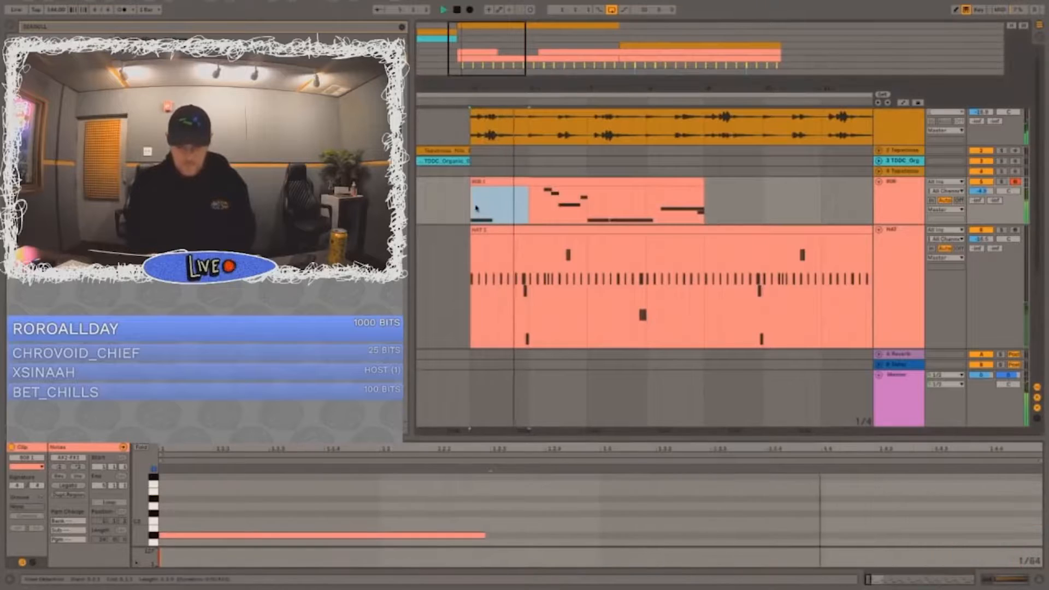
click(548, 214)
key(ctrl+v)
click(458, 205)
key(space)
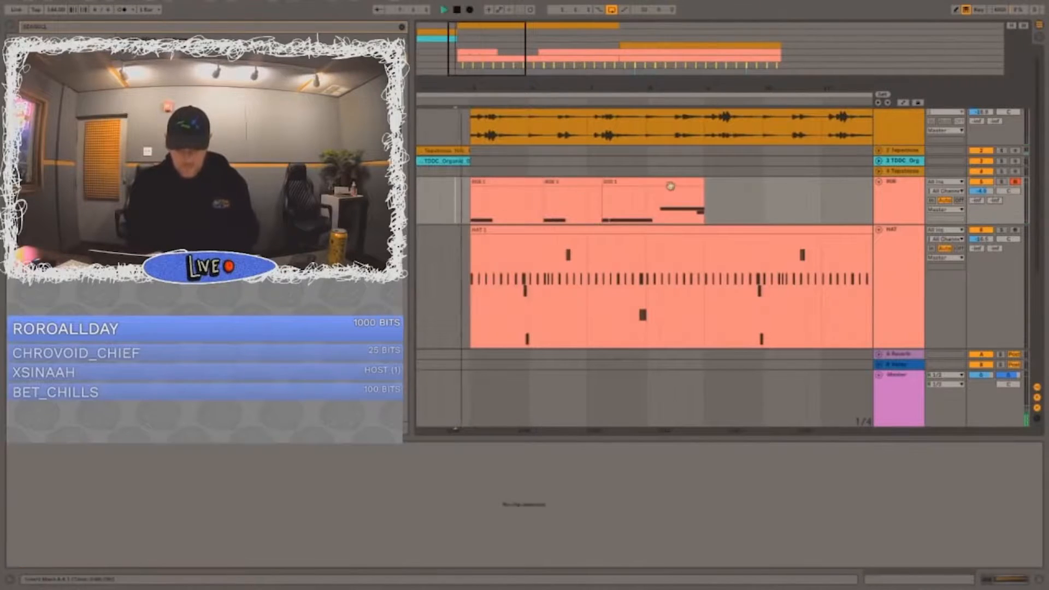
key(ctrl+z)
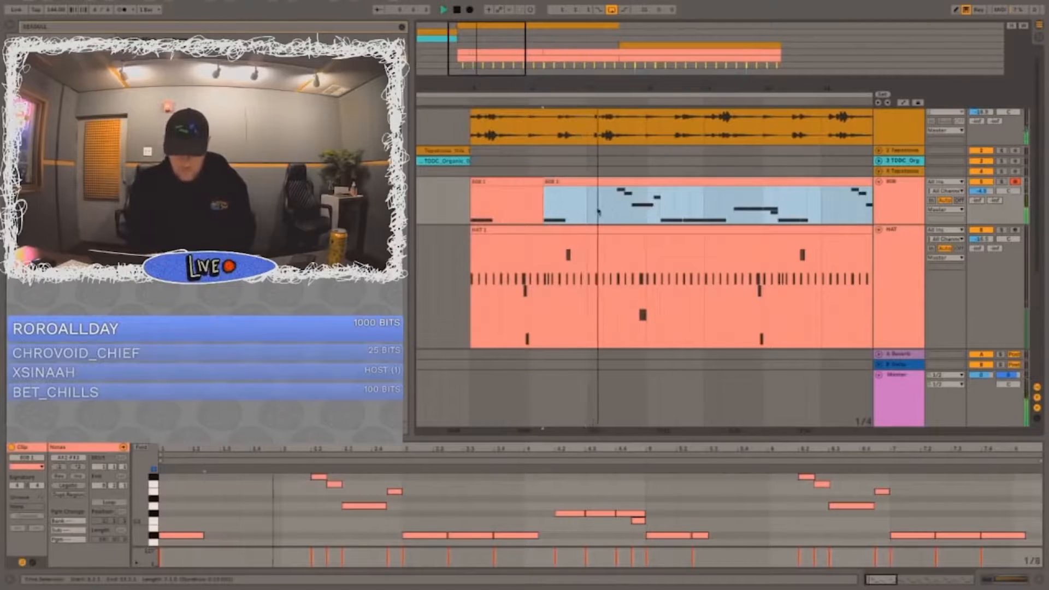
Step: Copy a short segment of the low 808 note in bar 6 and repeat it back to back before the higher notes
drag(547, 211, 555, 211)
key(space)
key(space)
drag(561, 79, 552, 116)
click(572, 206)
key(ctrl+v)
click(463, 203)
key(space)
drag(619, 182, 651, 182)
key(space)
key(ctrl+d)
key(space)
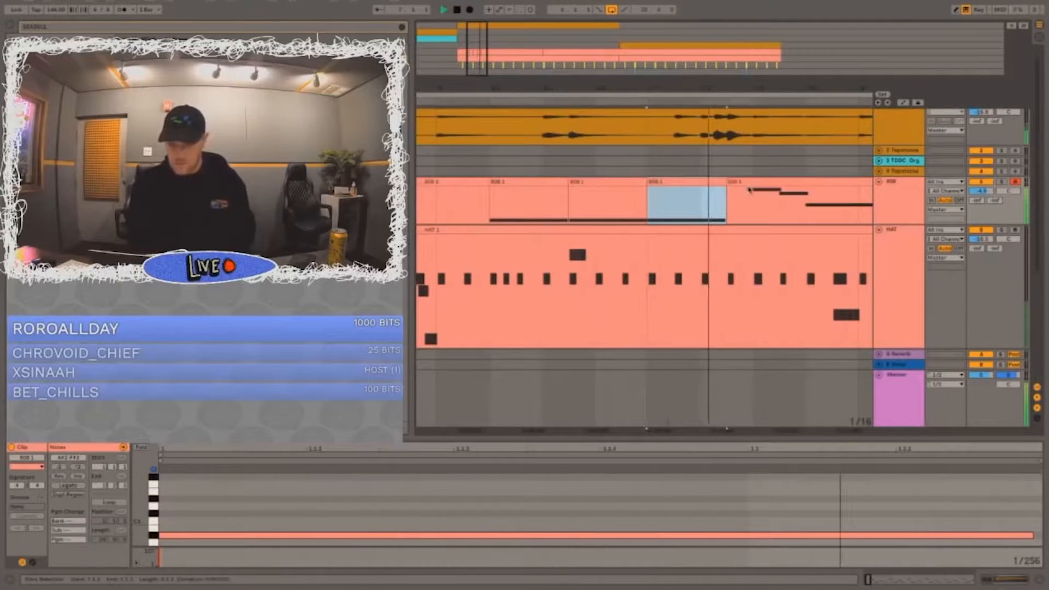
Step: Try to move the 808 clip near bar 13 slightly earlier on the timeline
drag(607, 86, 604, 38)
click(557, 182)
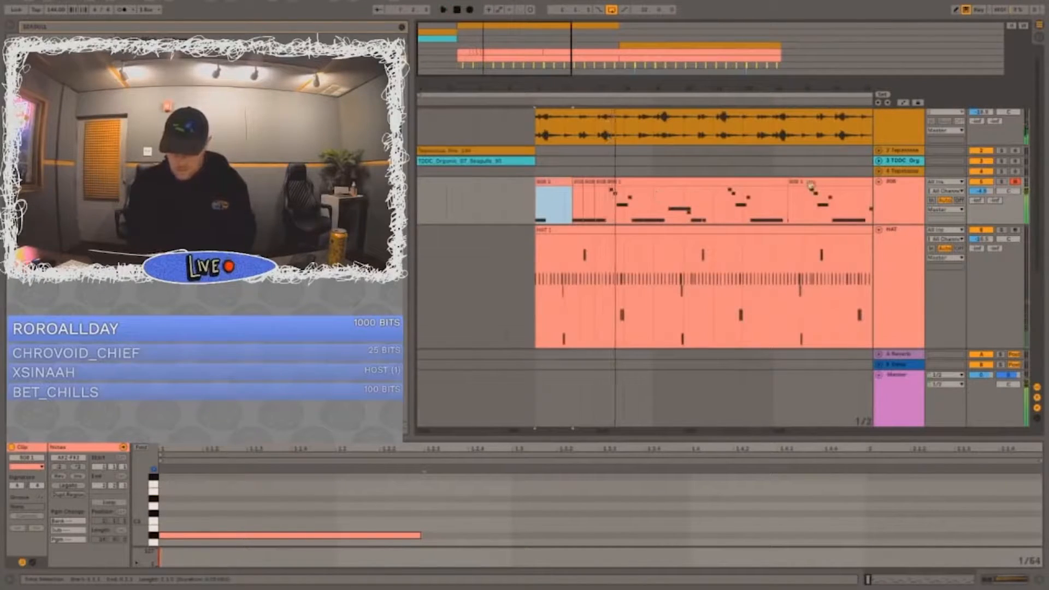
click(790, 195)
key(space)
drag(789, 181, 772, 181)
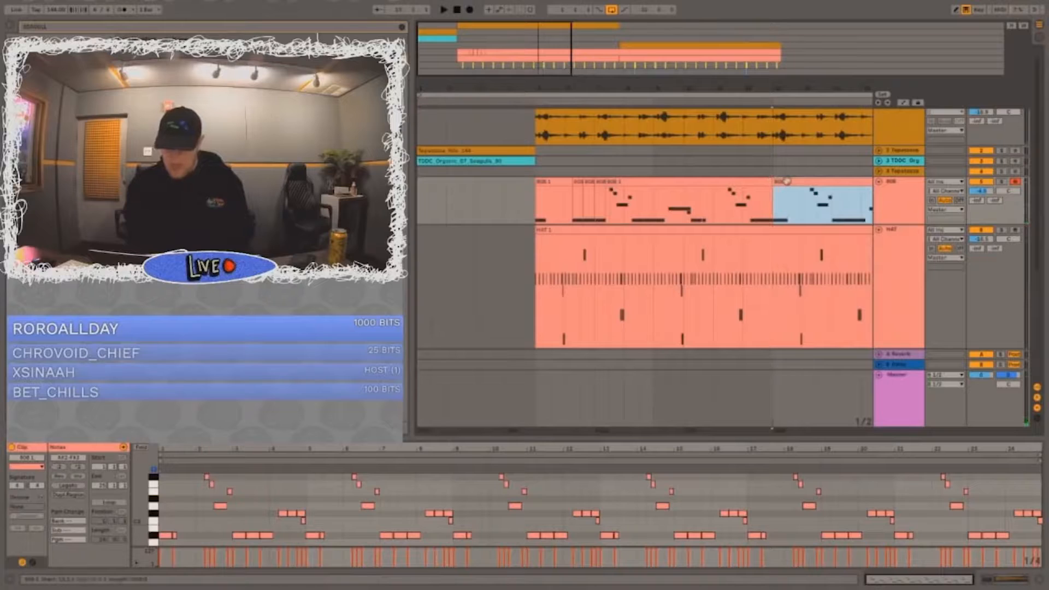
click(604, 208)
key(ctrl+z)
key(ctrl+z)
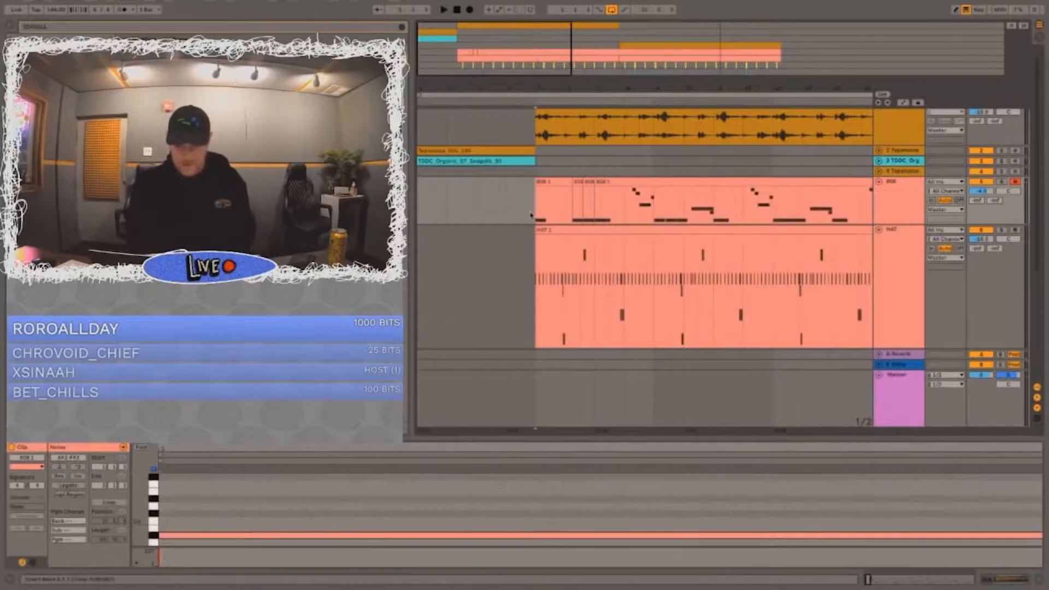
Step: Play the arrangement from the intro into the drop and lower the HAT track's volume slightly
click(471, 212)
click(478, 151)
key(space)
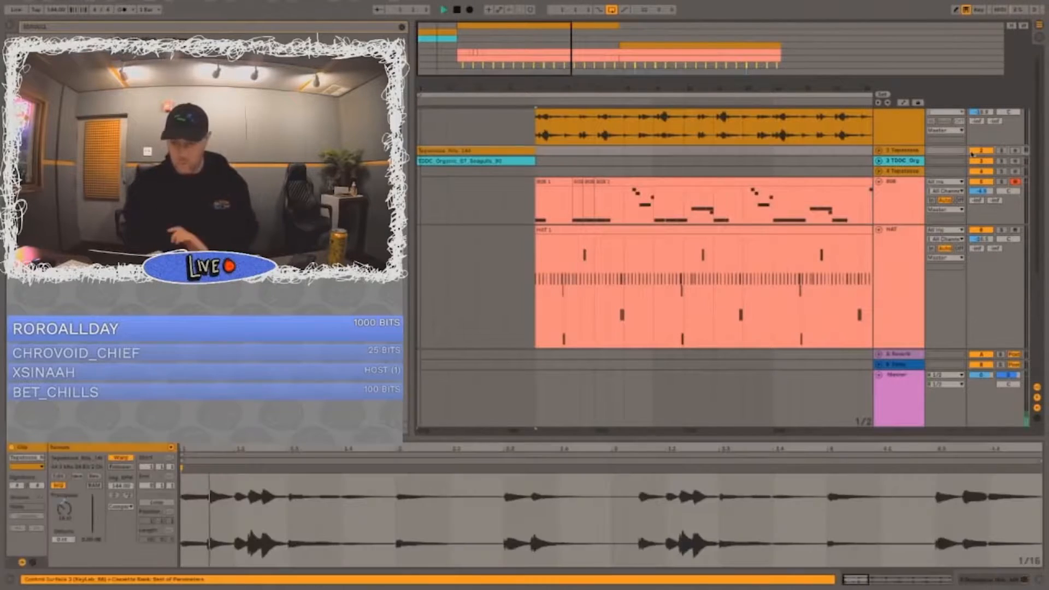
click(879, 181)
click(880, 193)
click(521, 231)
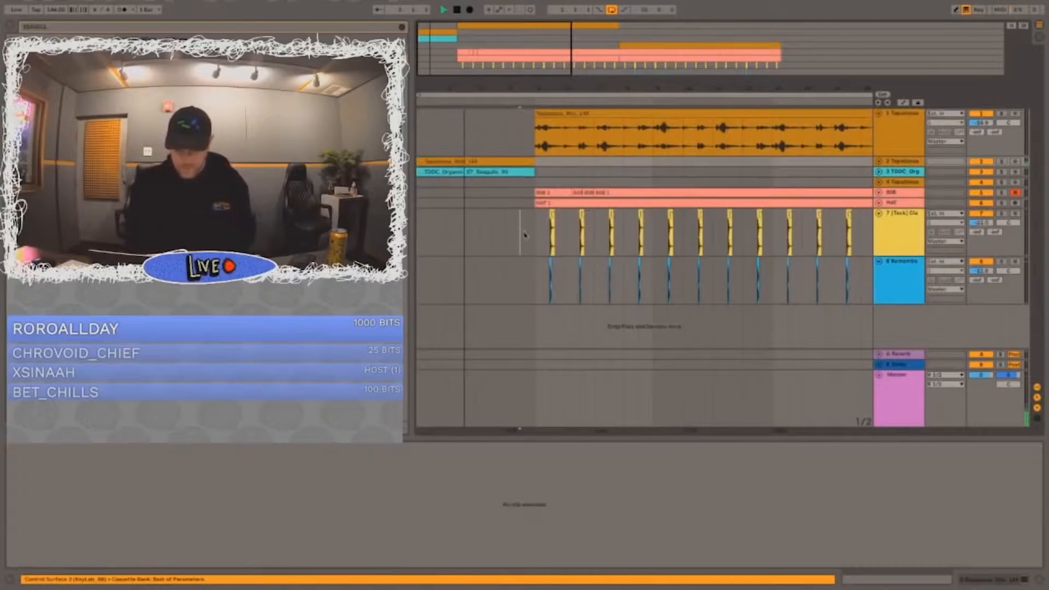
click(879, 203)
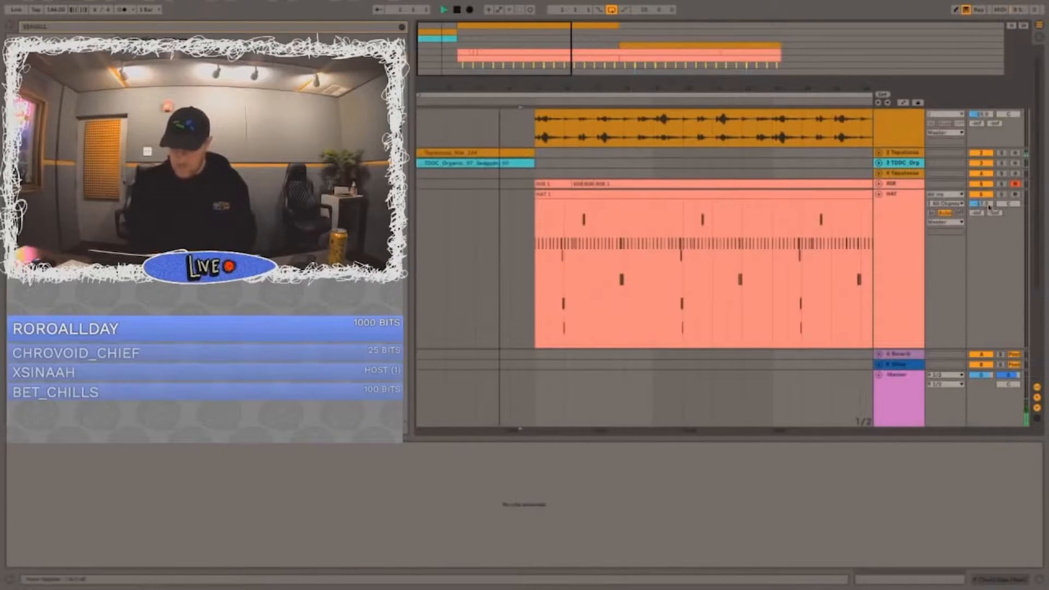
click(880, 184)
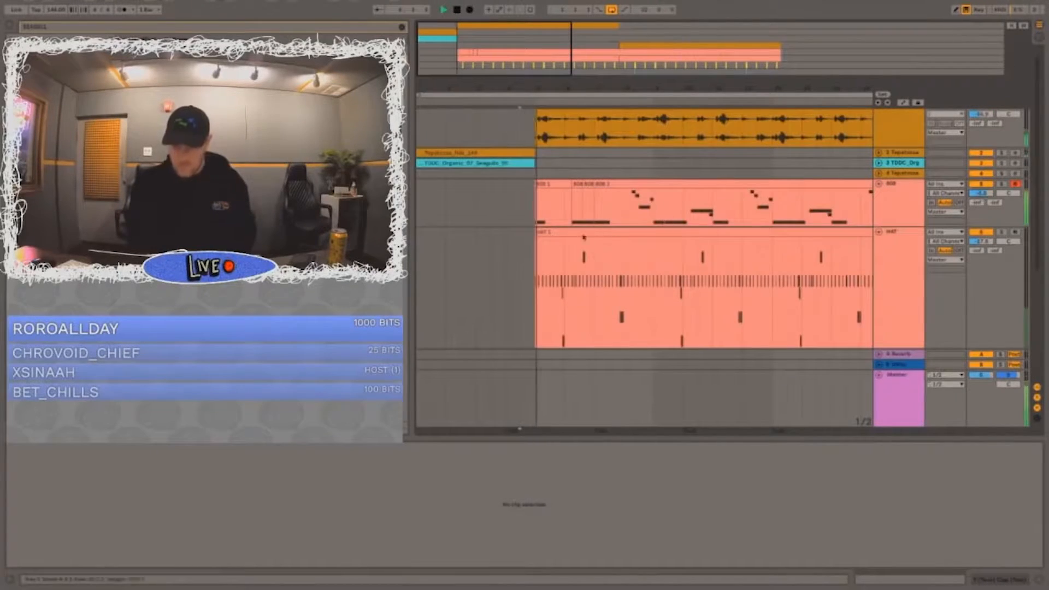
Step: Duplicate the 808 section of bars 5 to 8 into the following four bars
click(677, 200)
drag(653, 200, 533, 199)
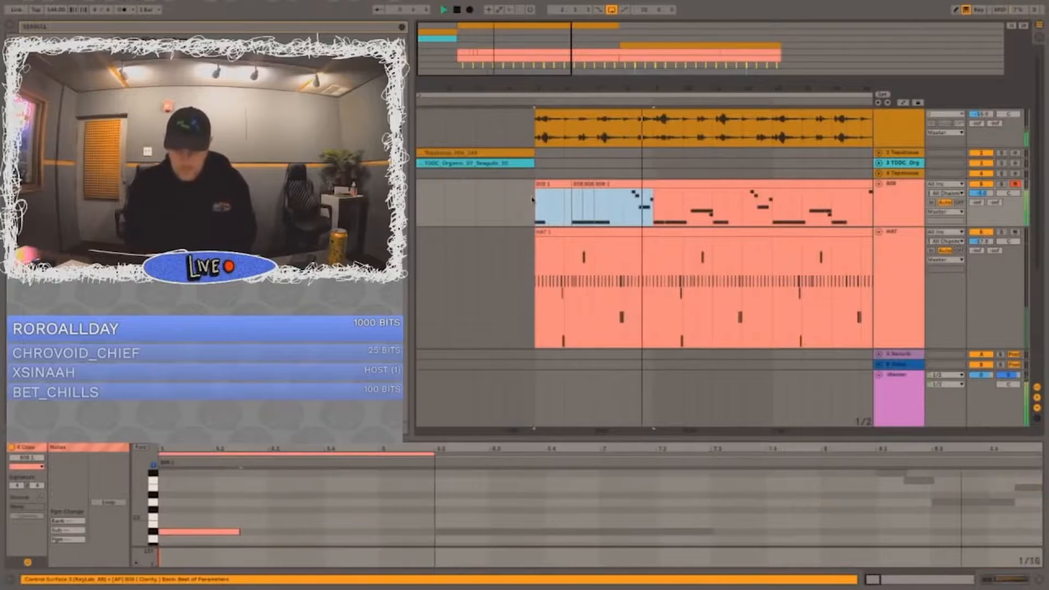
key(ctrl+d)
key(ctrl+d)
Step: Copy the short high 808 note near the end of bar 12 and paste it right before the original
mouse_move(774, 179)
mouse_down()
mouse_move(734, 175)
mouse_move(761, 176)
mouse_up()
scroll(767, 191, up, 5)
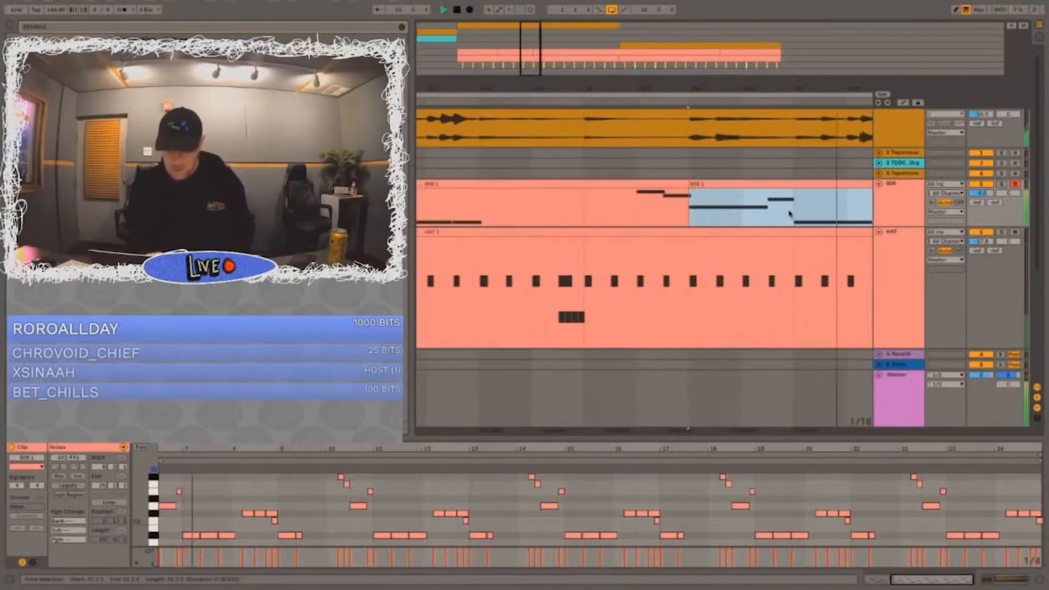
drag(790, 213, 769, 212)
click(738, 211)
key(super+v)
drag(730, 84, 730, 32)
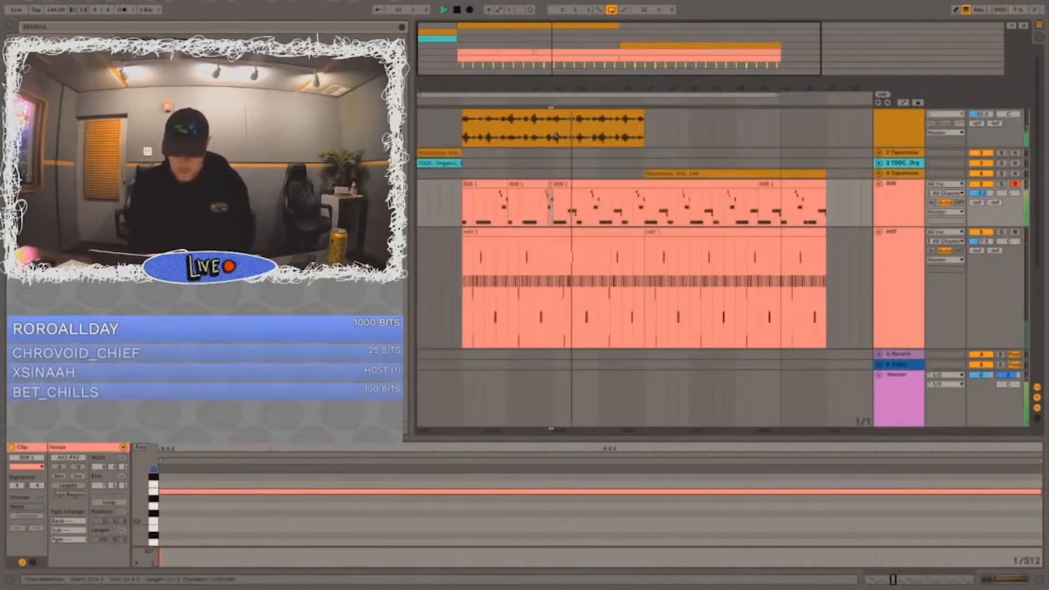
Step: Duplicate the two 808 bars 13 and 14 into bars 15 and 16
drag(577, 208, 553, 206)
key(super+d)
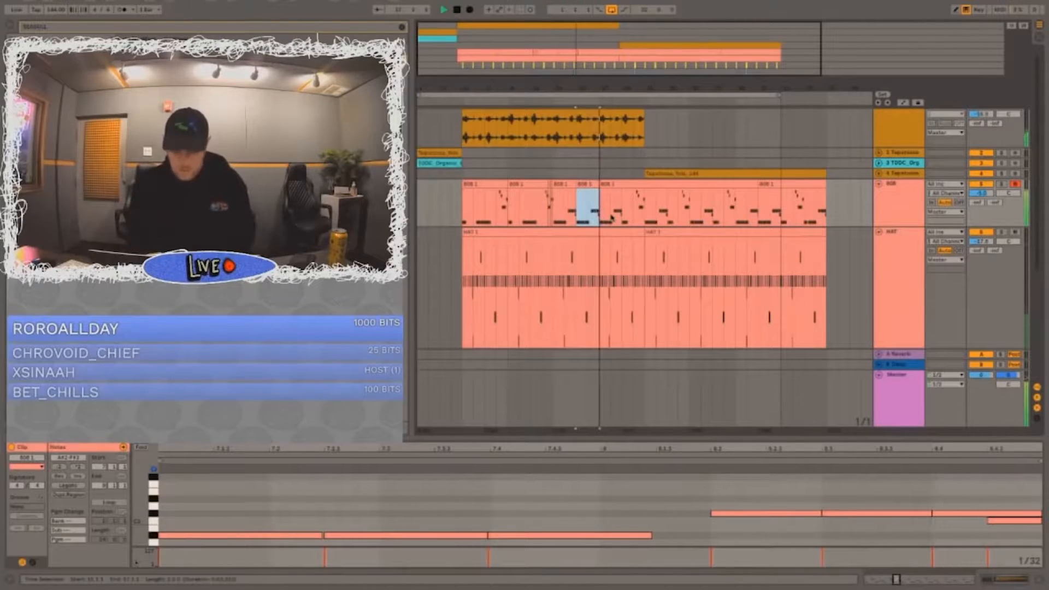
Step: Repeat the consolidated 808 section of bars 5 to 20 through bar 36 and adjust the 808 track's volume
drag(644, 207, 465, 209)
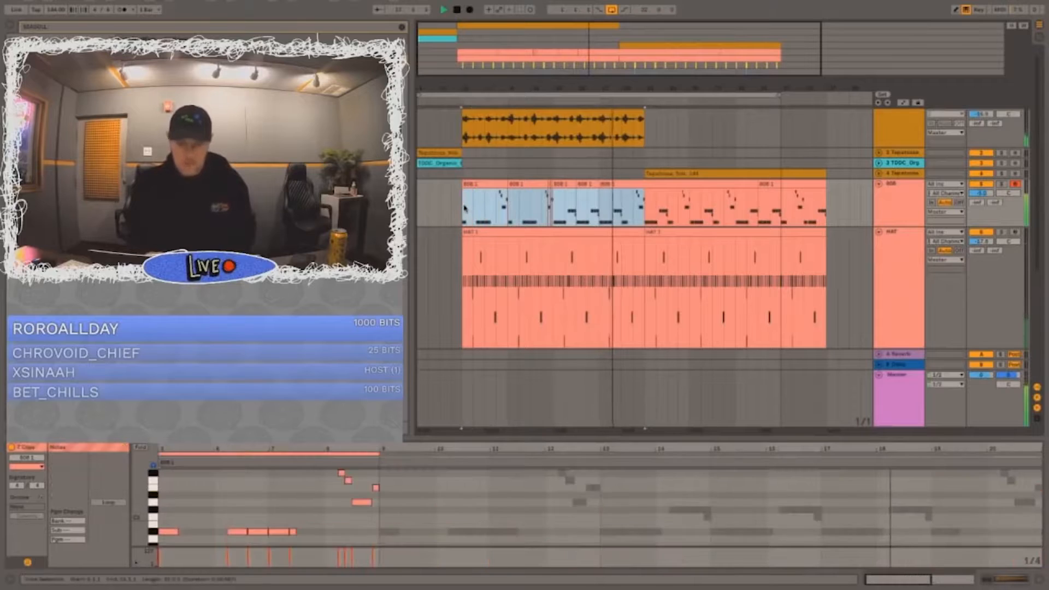
key(super+d)
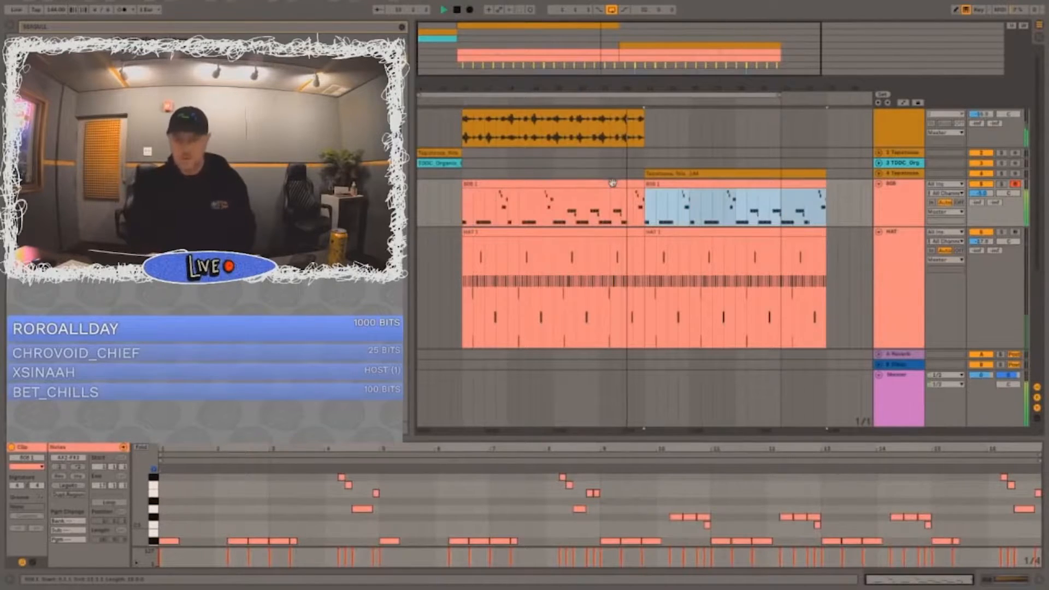
click(978, 195)
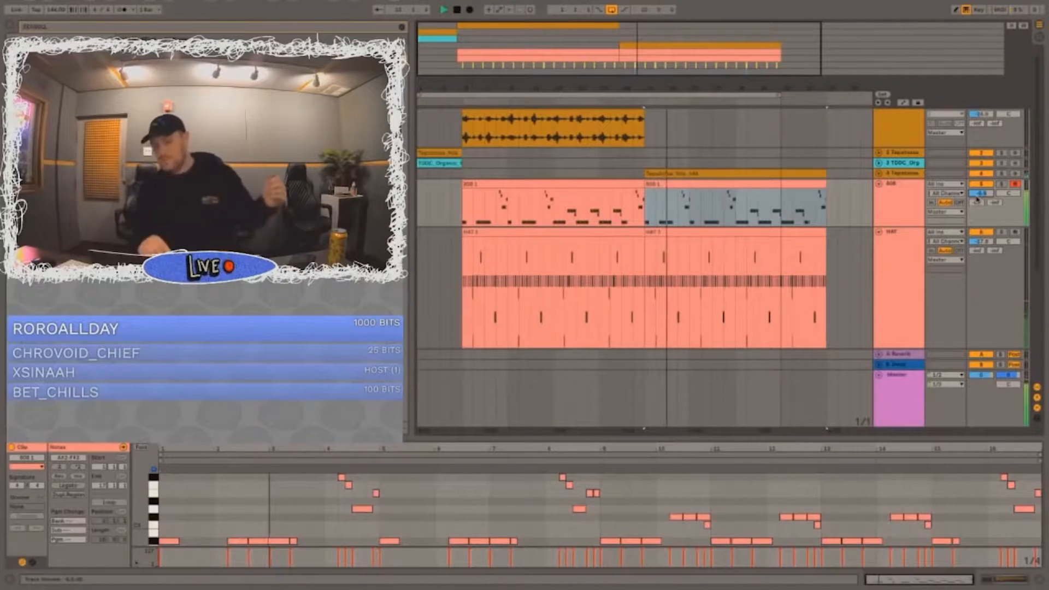
Step: Collapse the 808 and HAT tracks and expand track 4 to show the waveform of its melodic sample
click(878, 184)
click(878, 195)
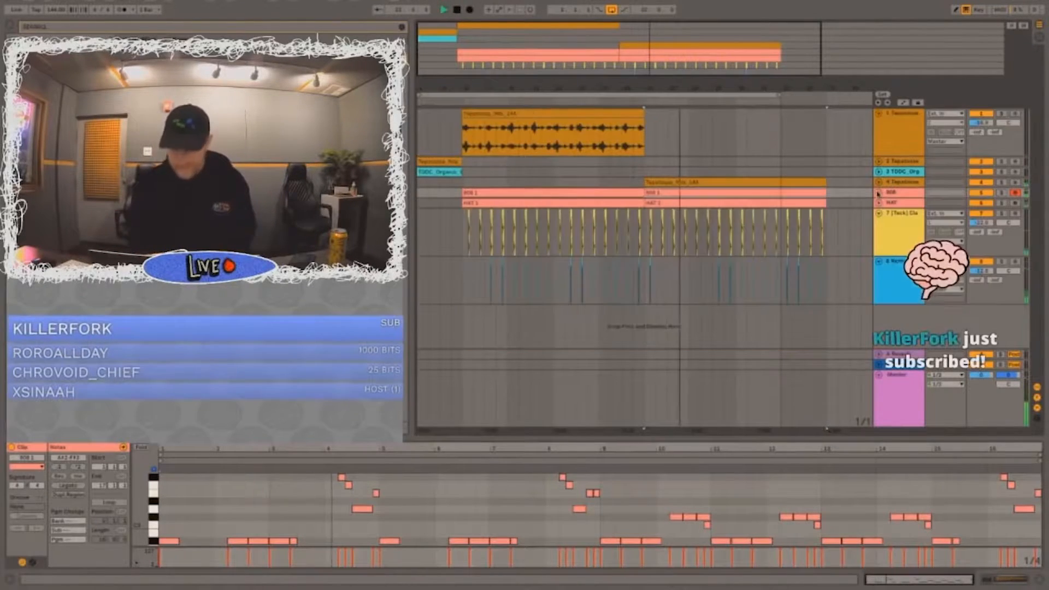
click(646, 183)
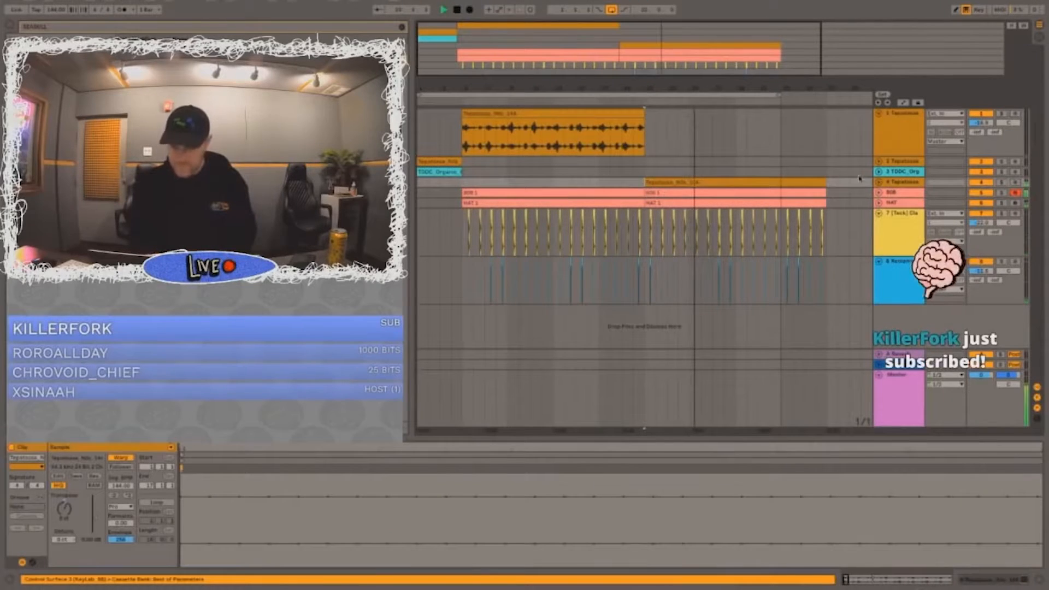
click(883, 186)
click(879, 183)
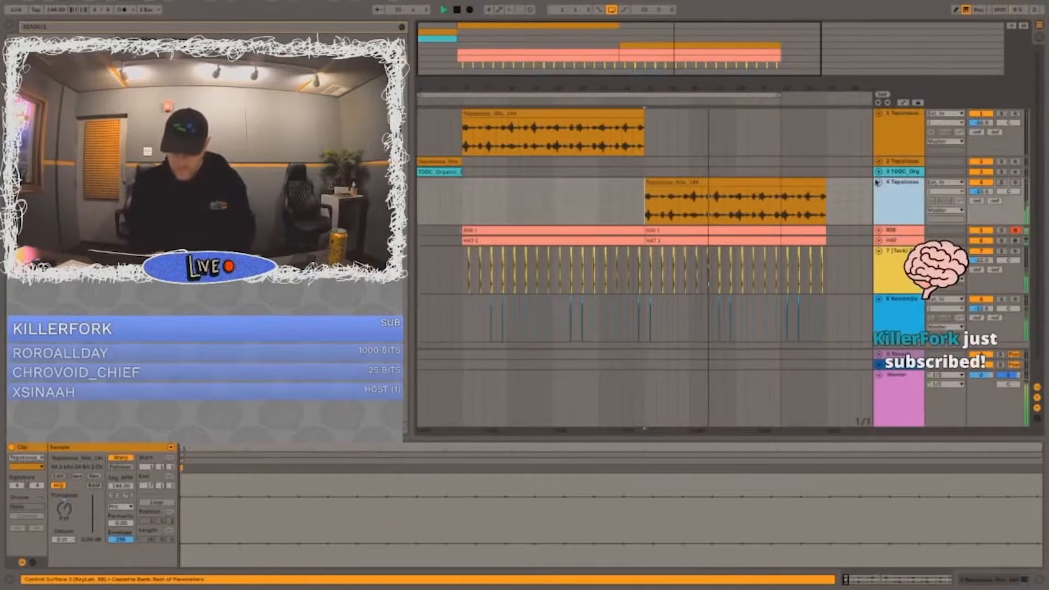
Step: Replace the 808 pattern in bars 21 to 36 with two copies of the 808 section from bars 13 to 20
click(879, 236)
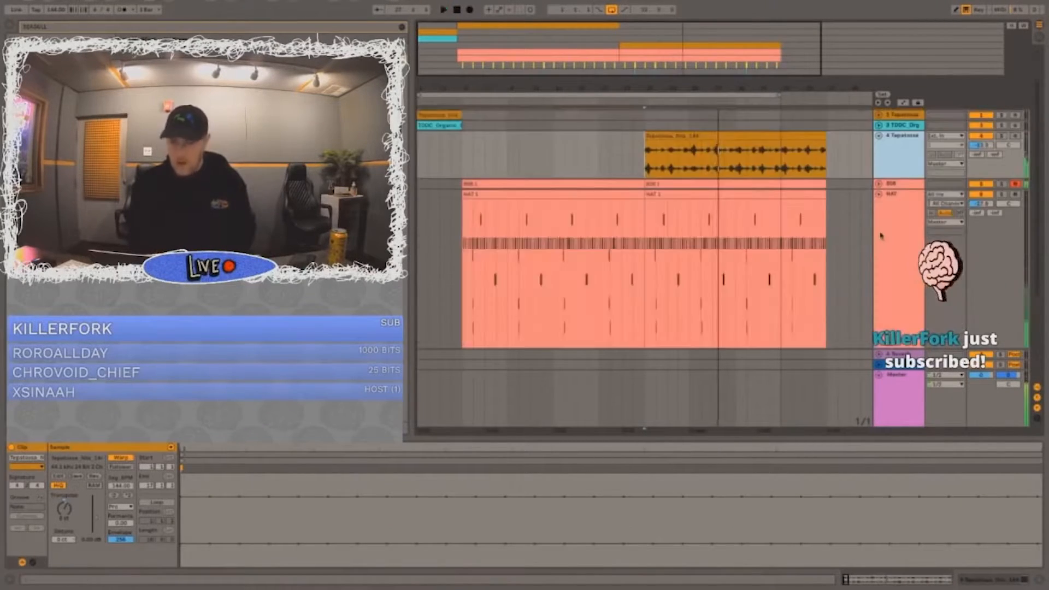
click(879, 184)
scroll(591, 195, down, 1)
drag(553, 203, 657, 206)
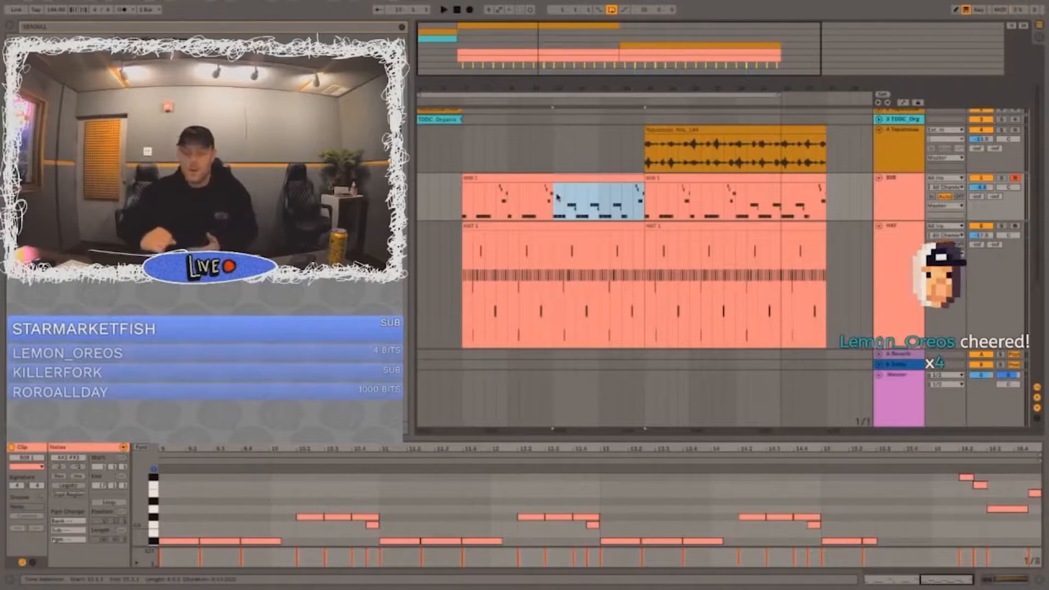
key(ctrl+d)
Step: Duplicate 808 bars 5 to 12 over bars 13 to 20 and extend the loop to the end of bar 36
key(ctrl+d)
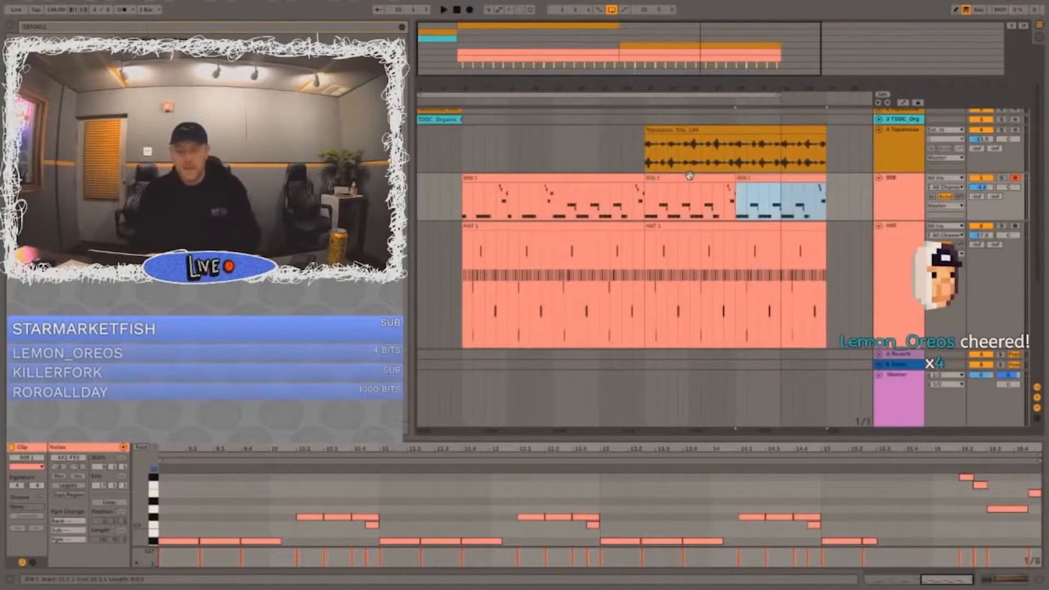
drag(554, 202, 463, 203)
key(ctrl+d)
click(485, 203)
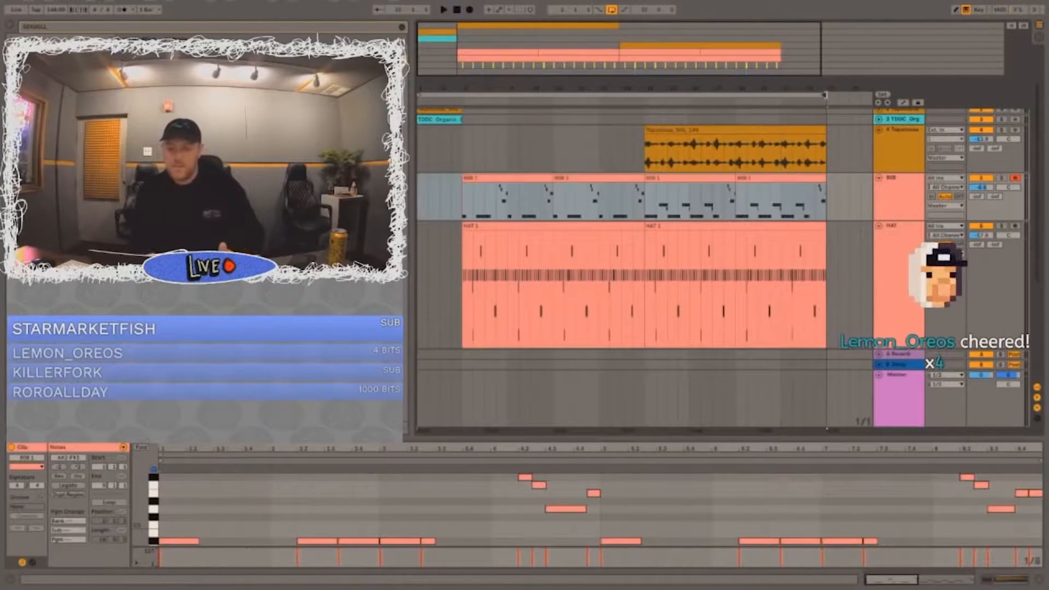
Step: Play back the rearranged 808 from bar 21 and again from bar 5 to compare both sections
click(648, 145)
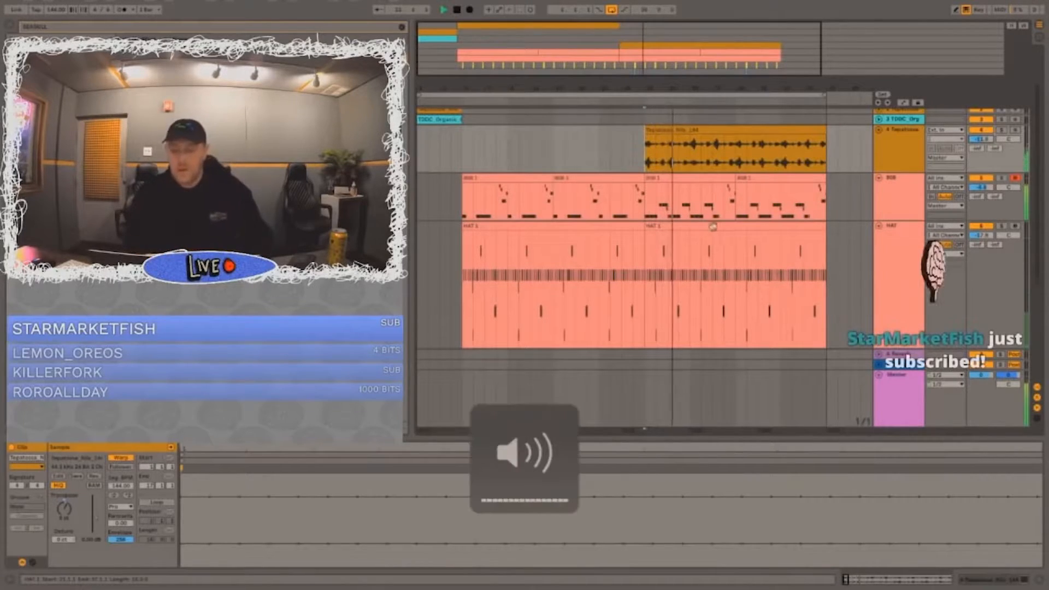
click(564, 166)
click(500, 175)
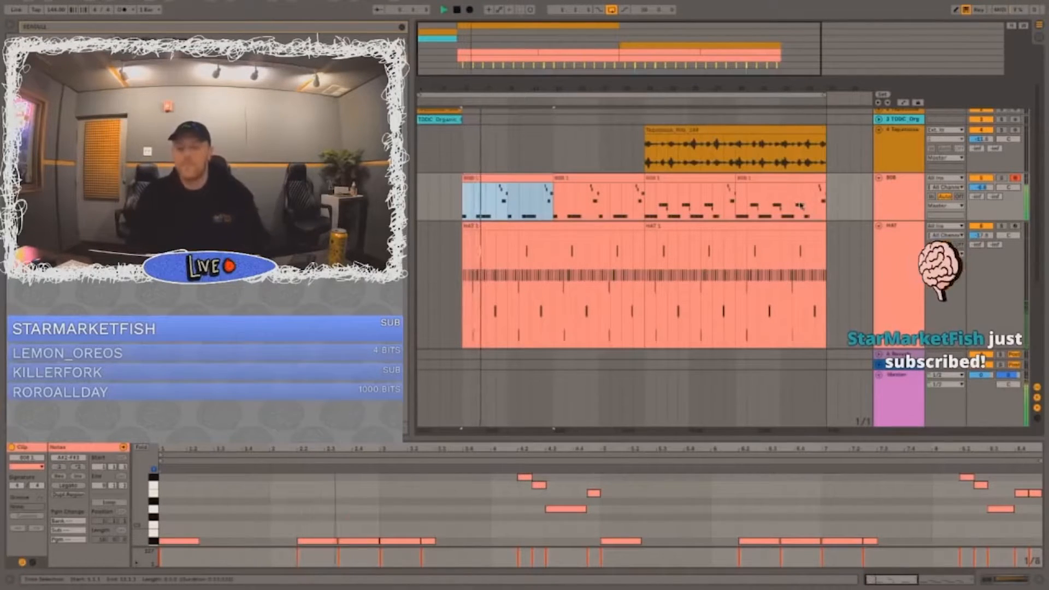
click(600, 159)
Step: Delete the time of bars 13 to 20 across the arrangement and clear all clips after the new bar 20
scroll(600, 159, up, 3)
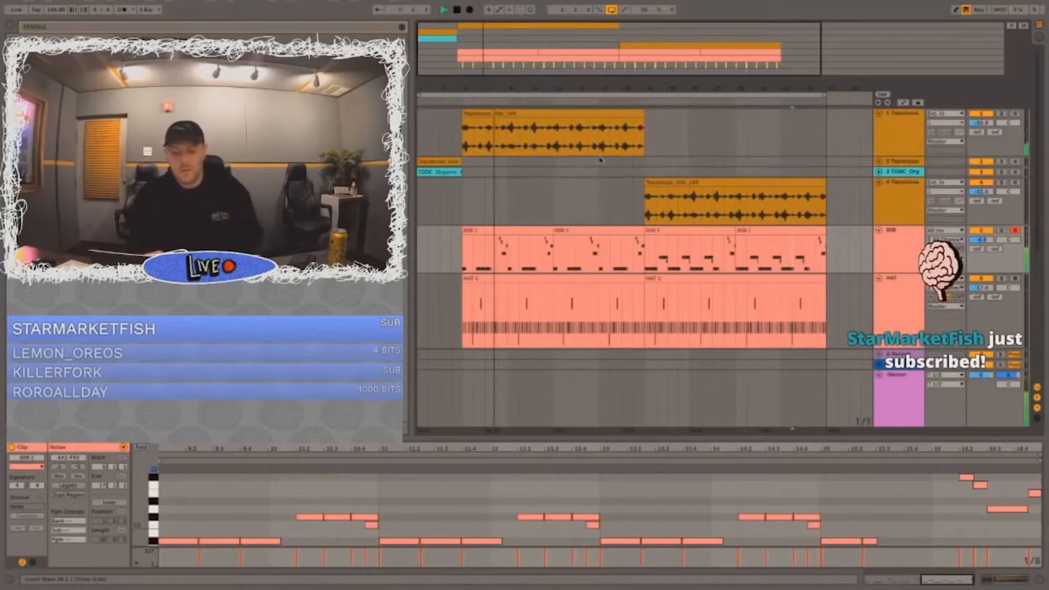
drag(554, 136, 644, 365)
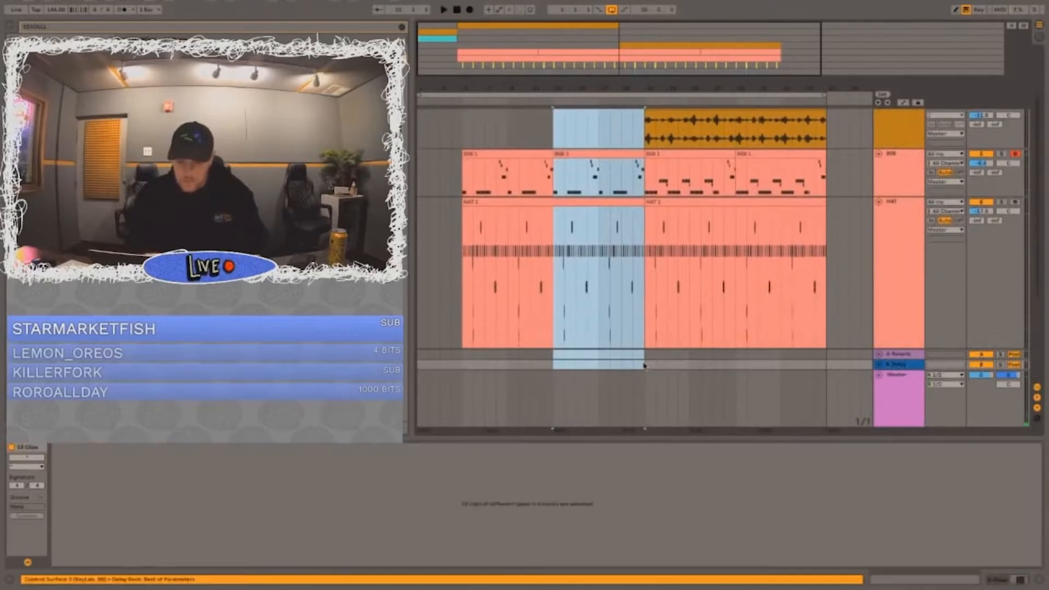
click(84, 6)
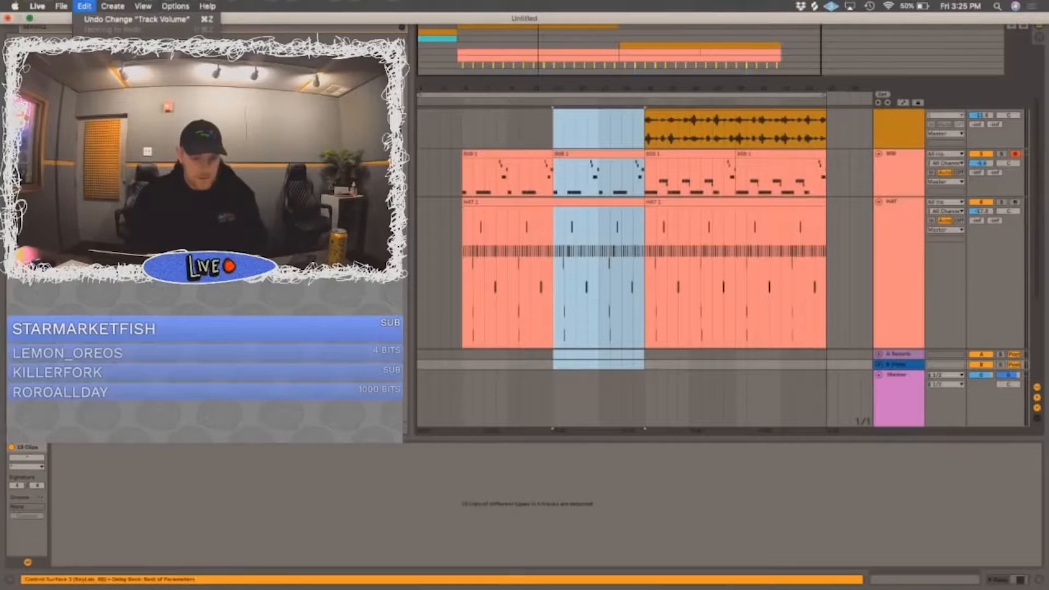
click(107, 145)
scroll(719, 218, up, 3)
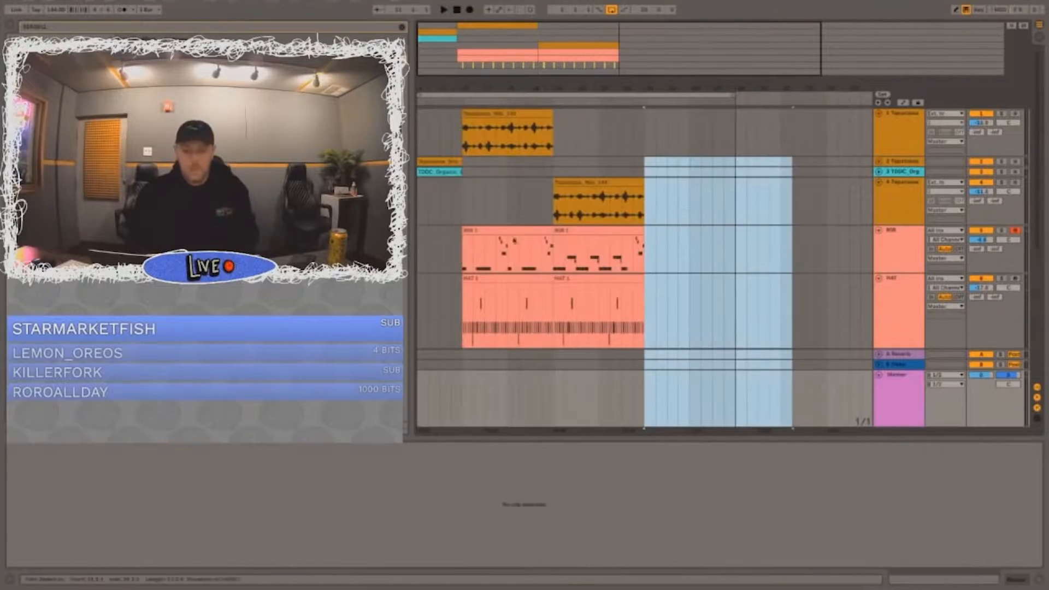
Step: Start playback from the intro and shorten the loop so it ends after bar 20
click(441, 162)
key(space)
drag(733, 94, 643, 94)
Step: Collapse the 808 and HAT tracks so that the two clap tracks fit in view
click(511, 194)
scroll(806, 180, down, 5)
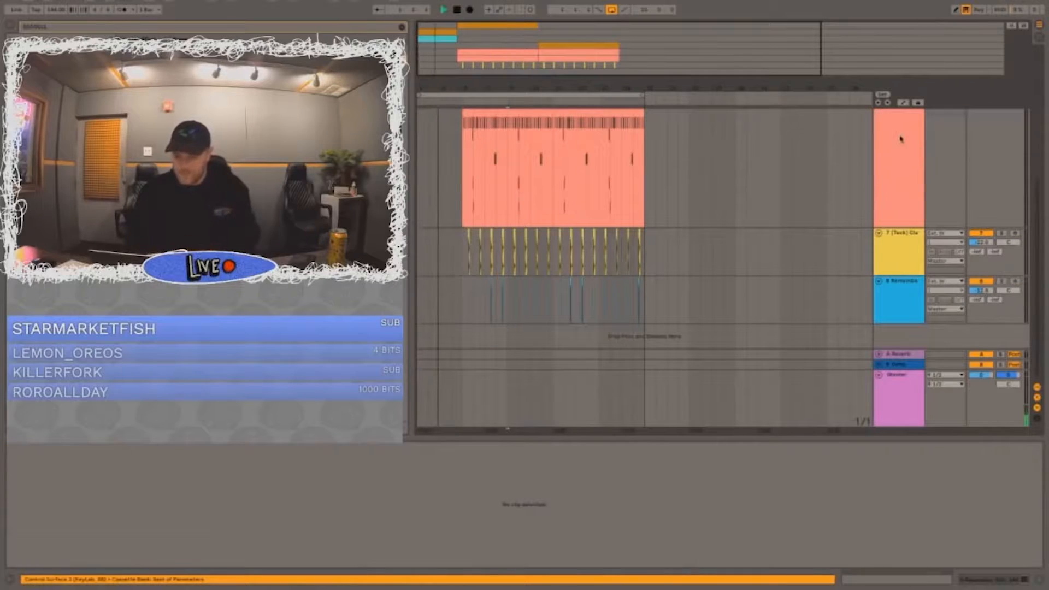
scroll(901, 139, up, 3)
click(879, 134)
scroll(880, 134, up, 3)
click(879, 156)
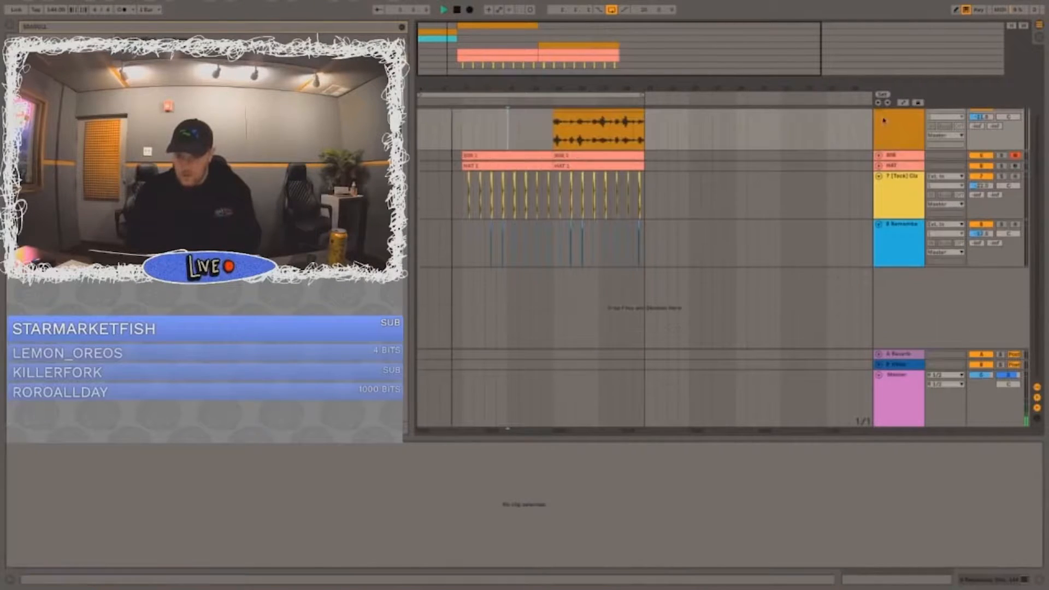
scroll(883, 121, up, 4)
click(879, 175)
Step: Delete all claps on track 7 in bars 5 to 12, leaving those from bar 13 onward
key(space)
drag(463, 87, 462, 128)
click(457, 266)
drag(468, 250, 656, 246)
key(Delete)
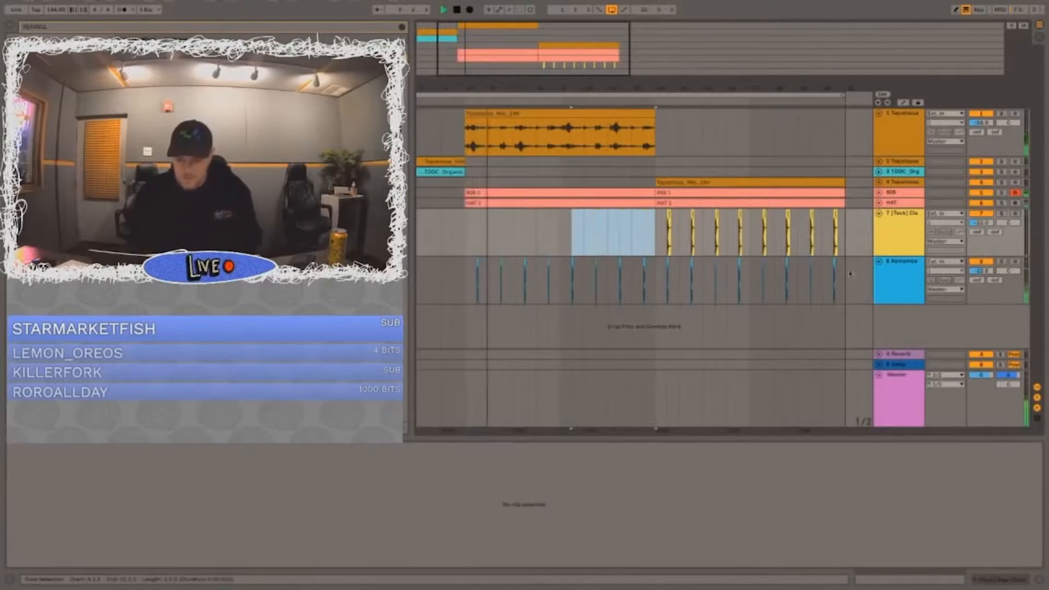
Step: Collapse clap tracks 7 and 8 and insert a new audio track below them
click(907, 231)
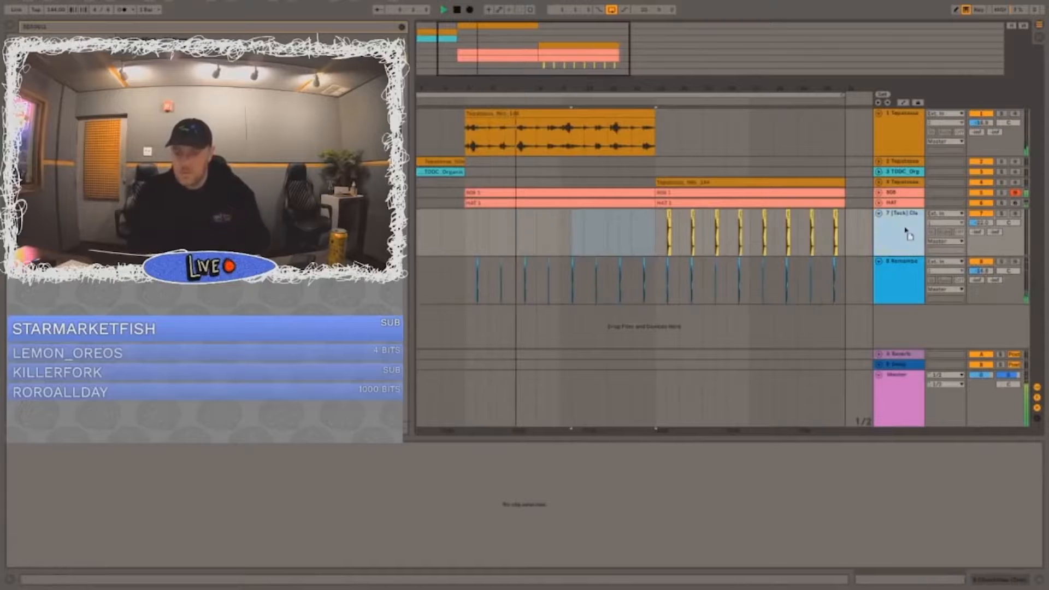
click(879, 213)
click(879, 223)
key(ctrl+t)
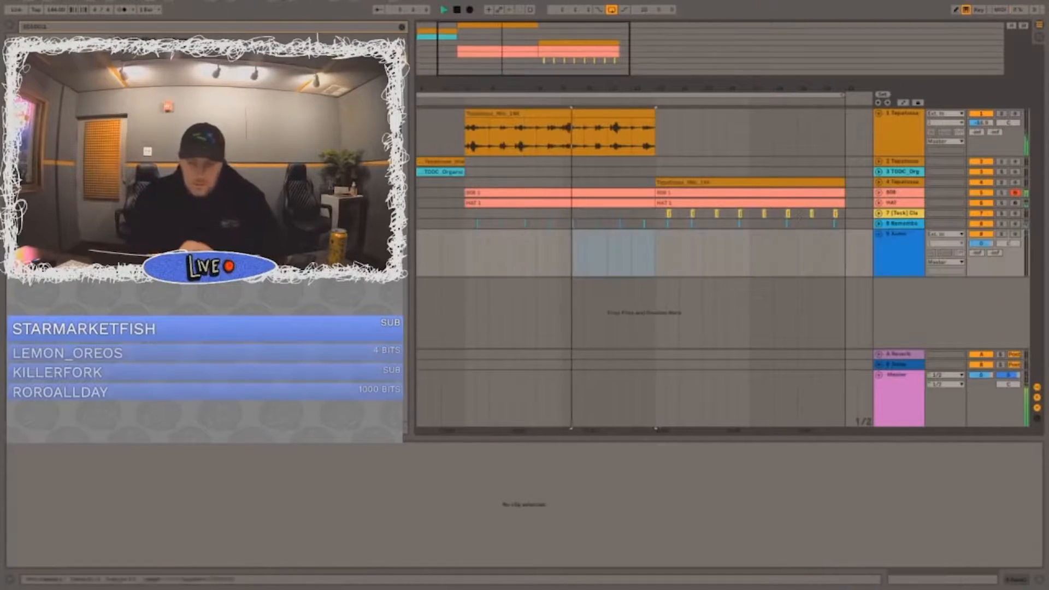
Step: Remove the last clap hit before bar 13 on track 8
ctrl+scroll(653, 223, up, 3)
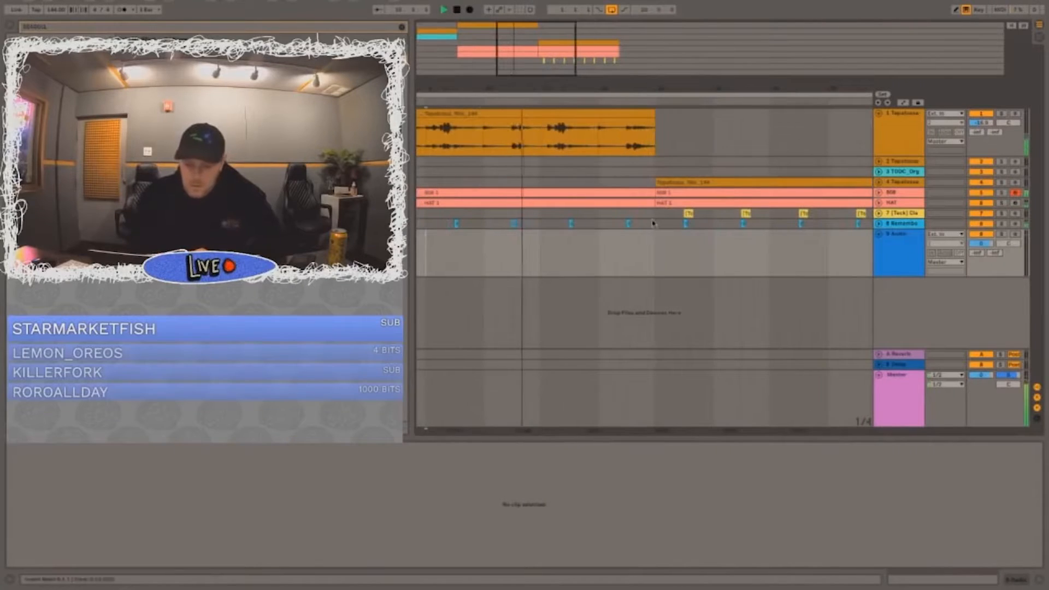
drag(653, 223, 612, 224)
ctrl+scroll(546, 137, down, 5)
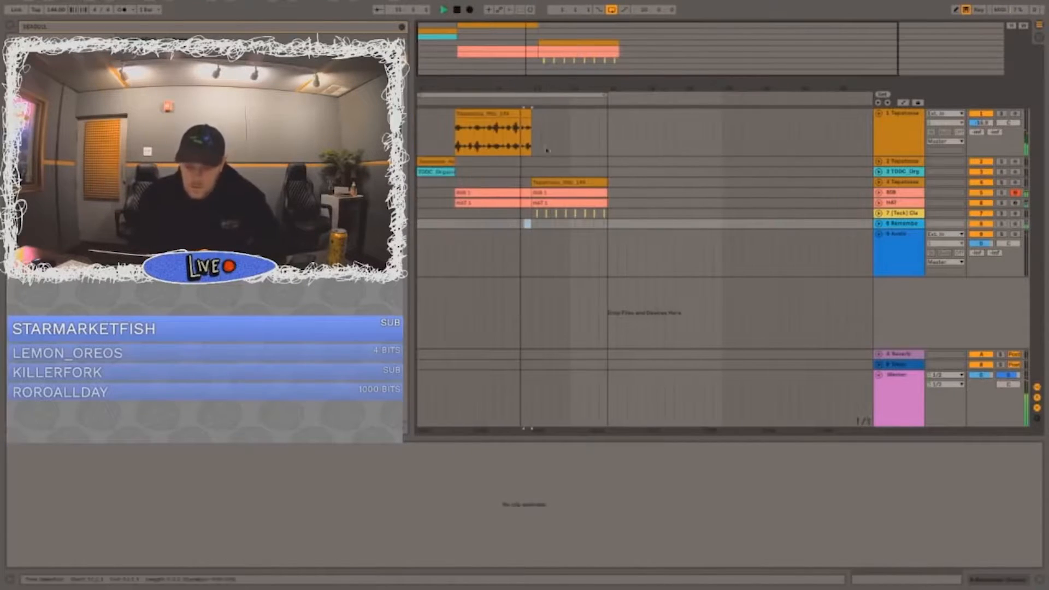
Step: Duplicate the bar 14 clap hits on tracks 7 and 8 slightly later within the same bar
ctrl+scroll(618, 225, up, 3)
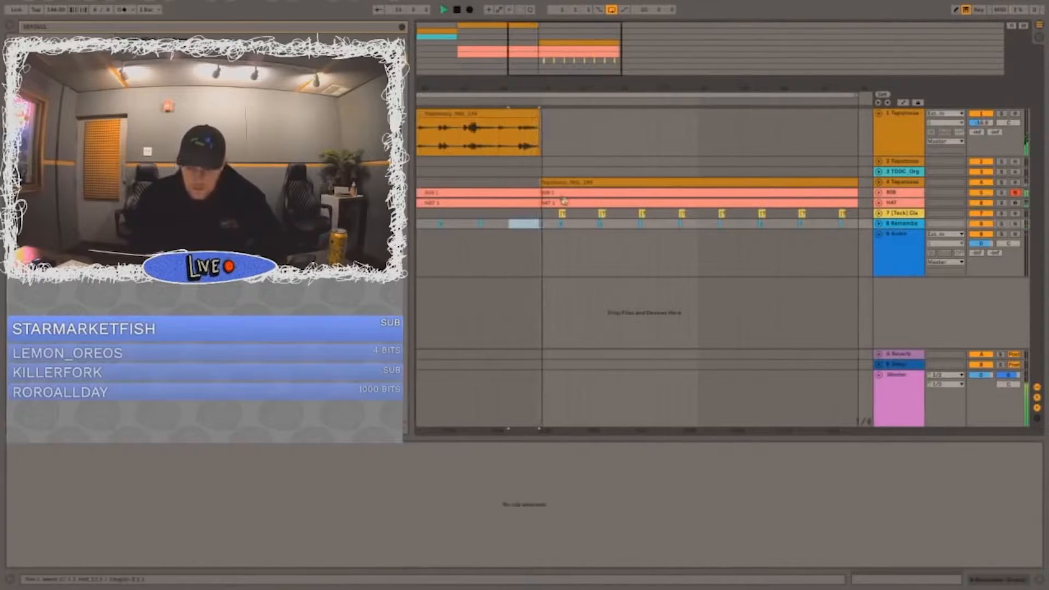
ctrl+scroll(617, 225, up, 2)
drag(584, 224, 570, 243)
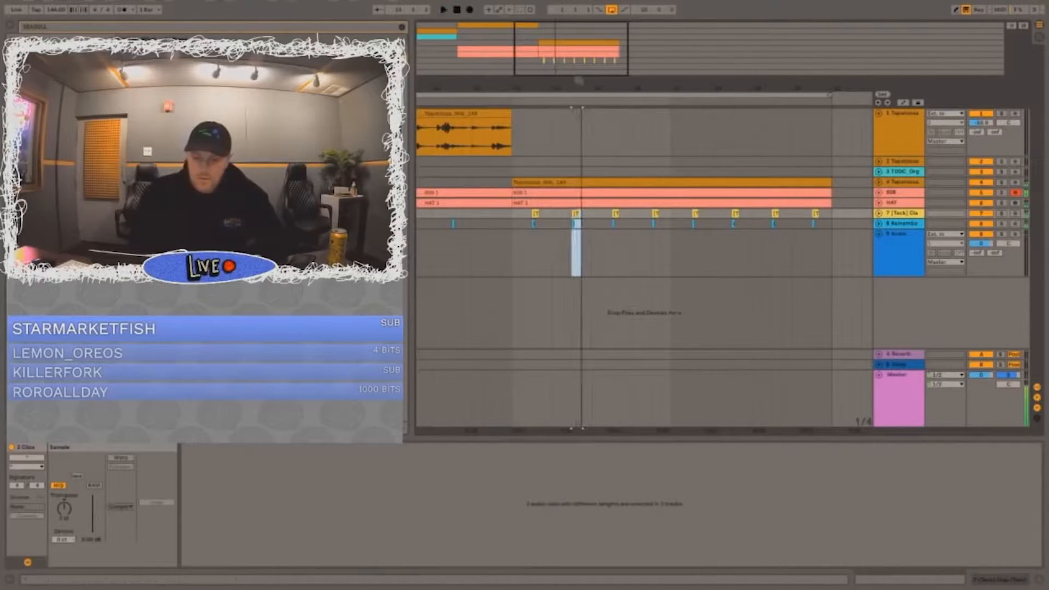
ctrl+scroll(579, 235, up, 5)
click(617, 215)
ctrl+scroll(616, 215, down, 6)
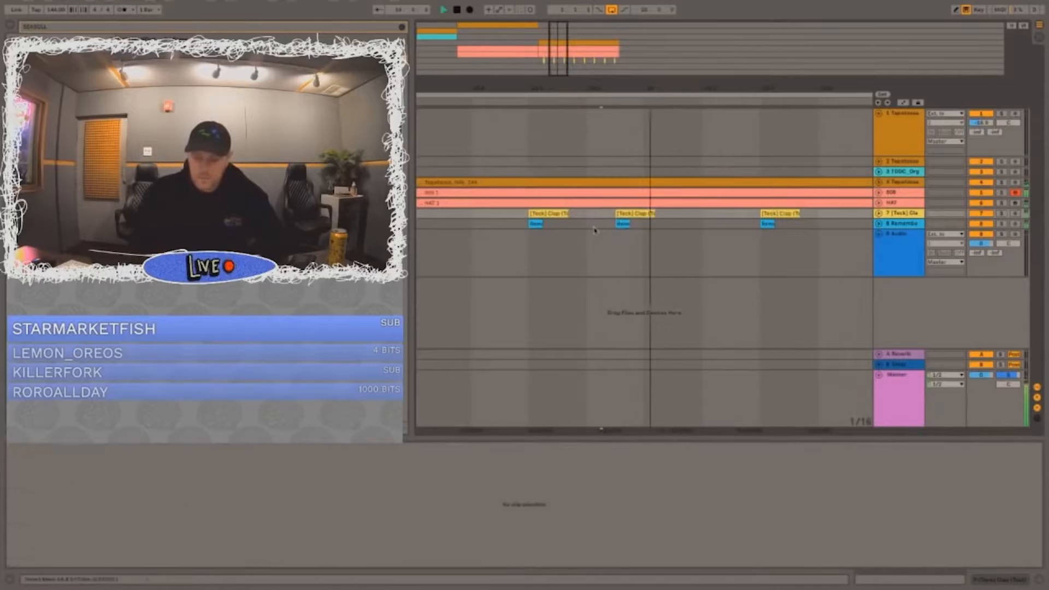
Step: Delete the bar 16 claps on tracks 7 and 8, and cut the 808, HAT and clap tracks in the second half of bar 20
mouse_move(665, 228)
mouse_down()
mouse_move(646, 214)
mouse_move(684, 223)
mouse_move(666, 209)
mouse_up()
key(Delete)
scroll(651, 215, right, 3)
key(Delete)
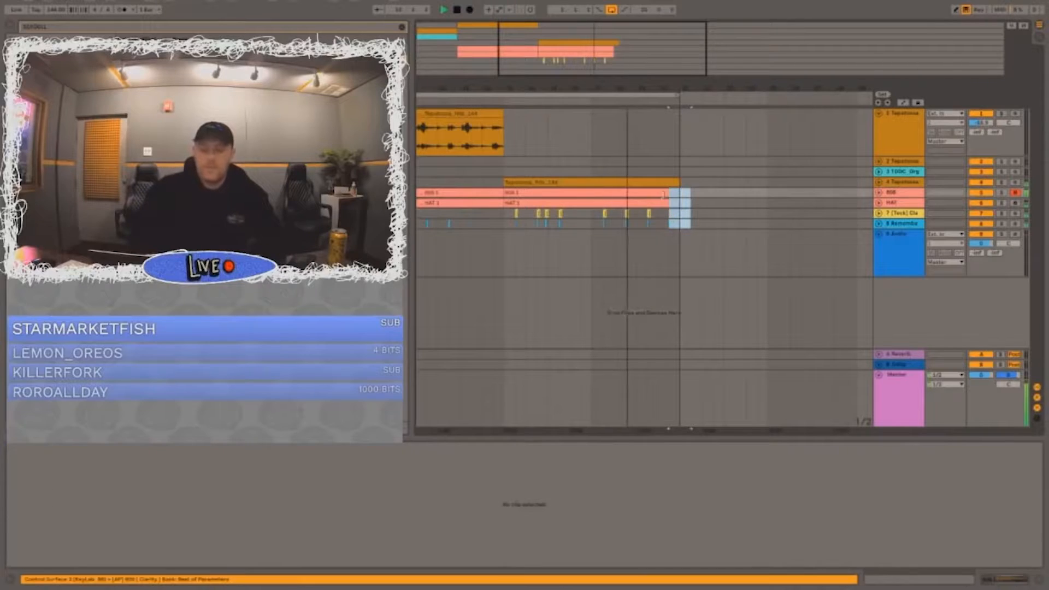
Step: Set the loop to span bars 5 to 20
drag(621, 95, 554, 84)
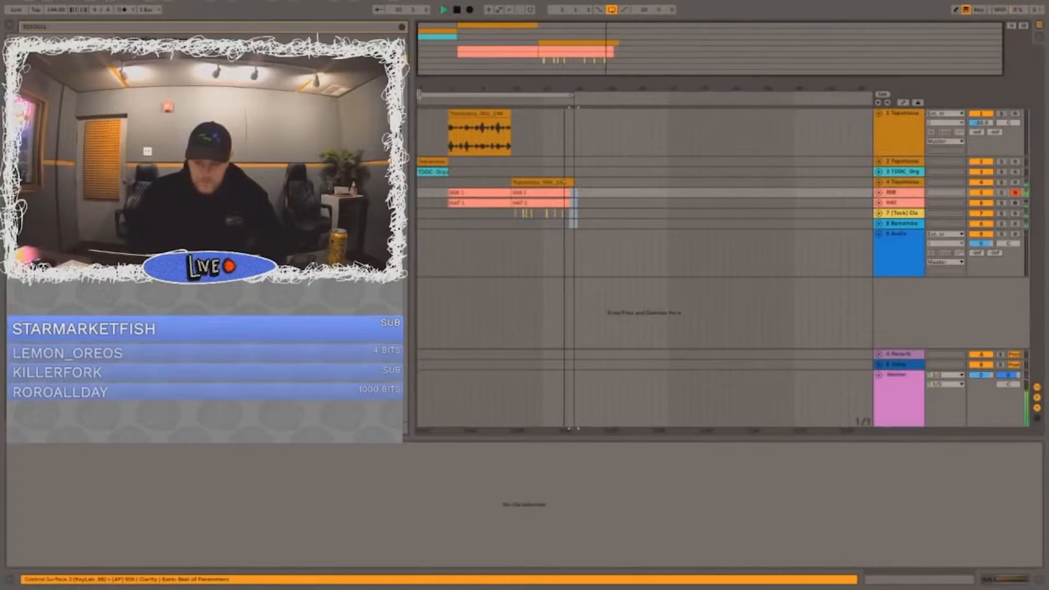
drag(573, 223, 449, 193)
key(ctrl+l)
click(479, 192)
Step: Place a cymbal sample at bar 5 on the new audio track 9
click(733, 257)
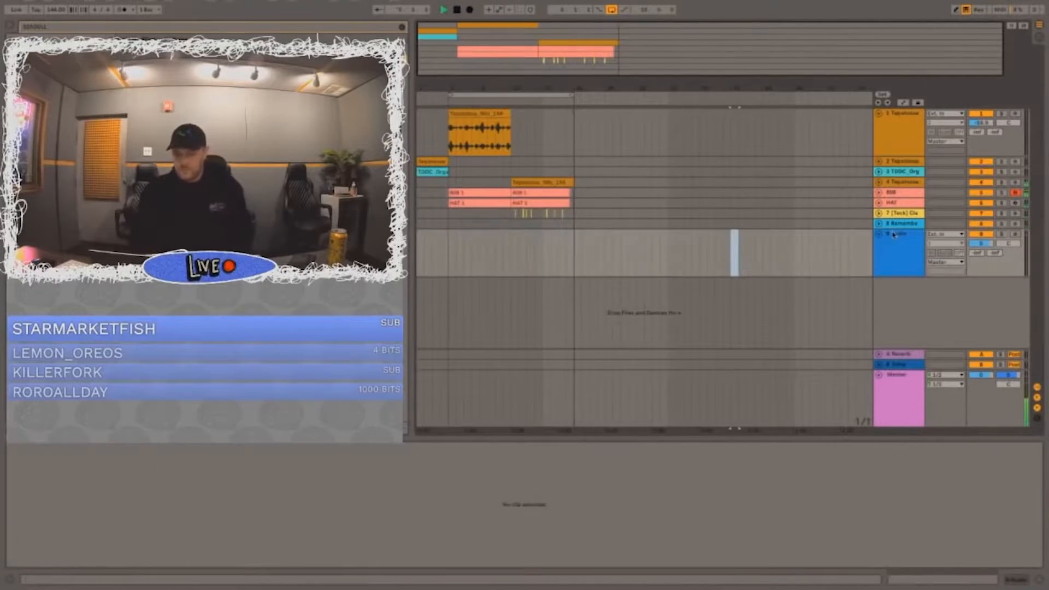
click(448, 250)
drag(447, 252, 449, 249)
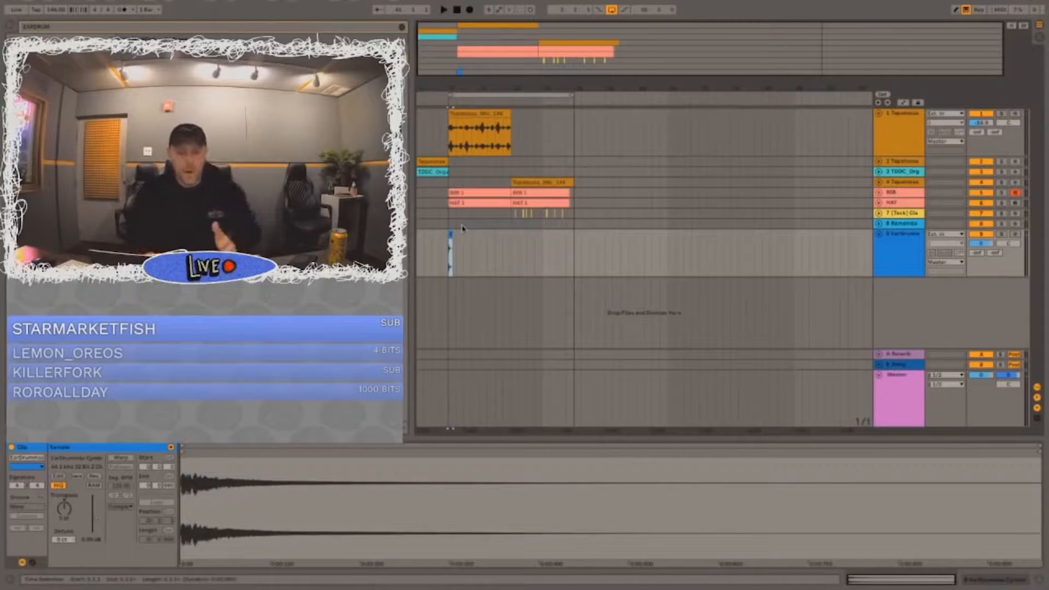
Step: Lower the cymbal track's volume and collapse the track
drag(969, 239, 983, 326)
drag(982, 244, 980, 267)
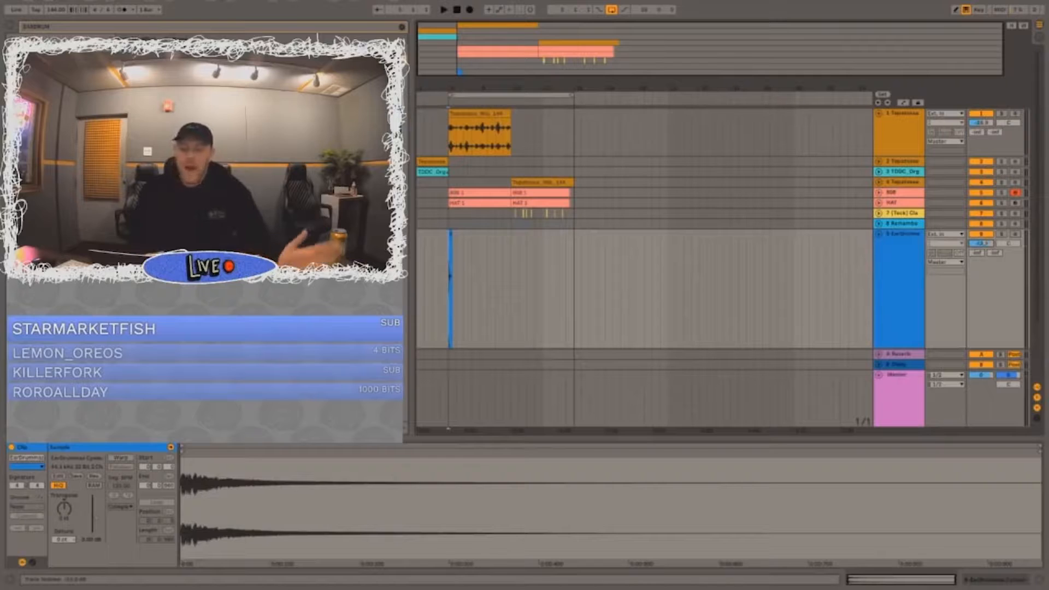
click(880, 234)
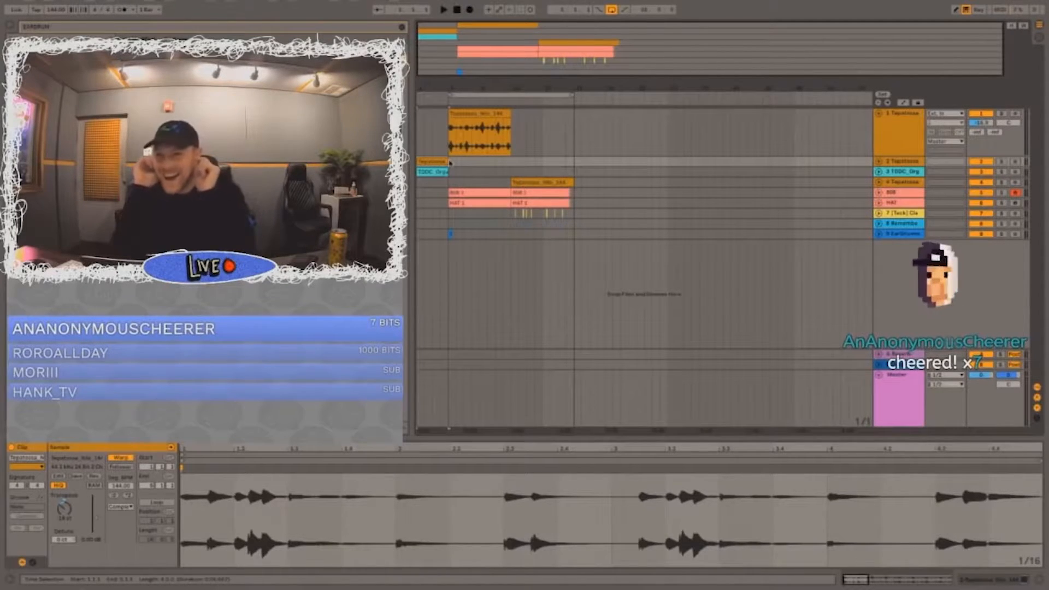
Step: Play back the intro leading into bar 5 and raise the system volume
key(space)
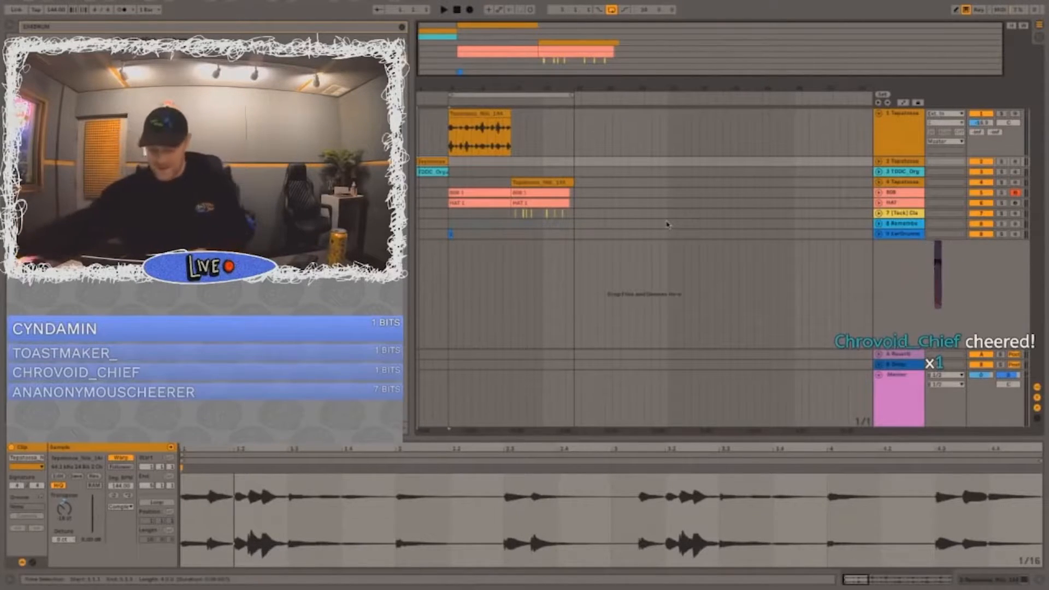
key(XF86AudioRaiseVolume)
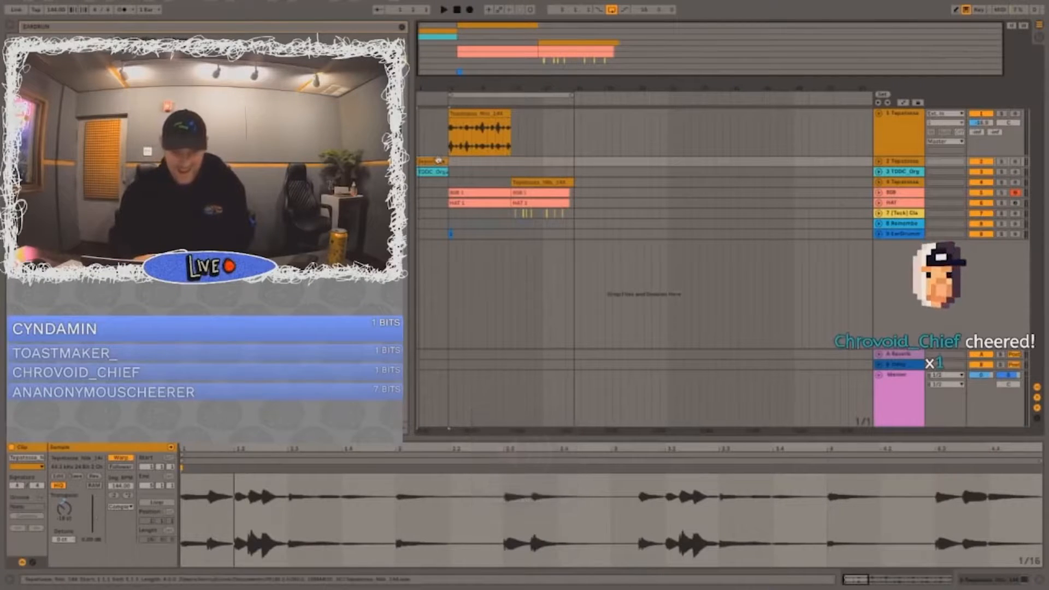
key(space)
key(XF86AudioRaiseVolume)
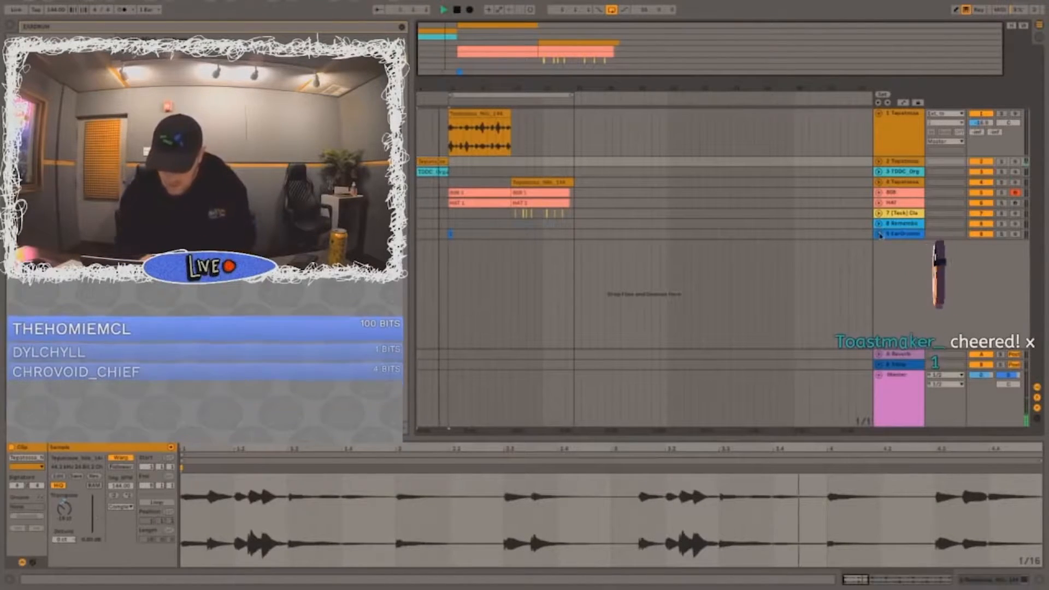
Step: Repeat the bar 5 cymbal every four bars through bar 17 and delete the copy at bar 9
drag(954, 239, 953, 348)
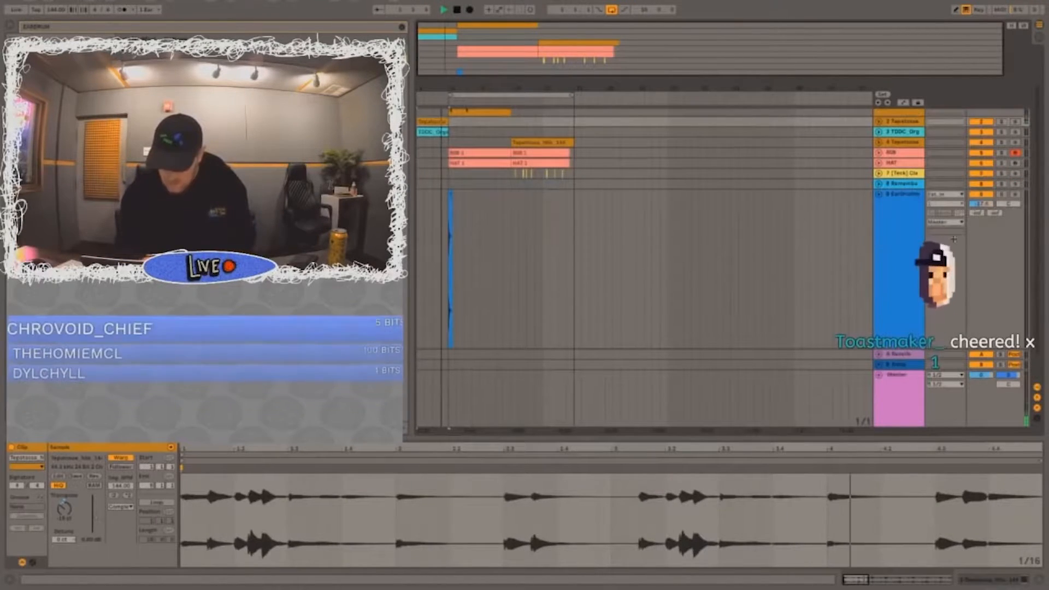
click(452, 197)
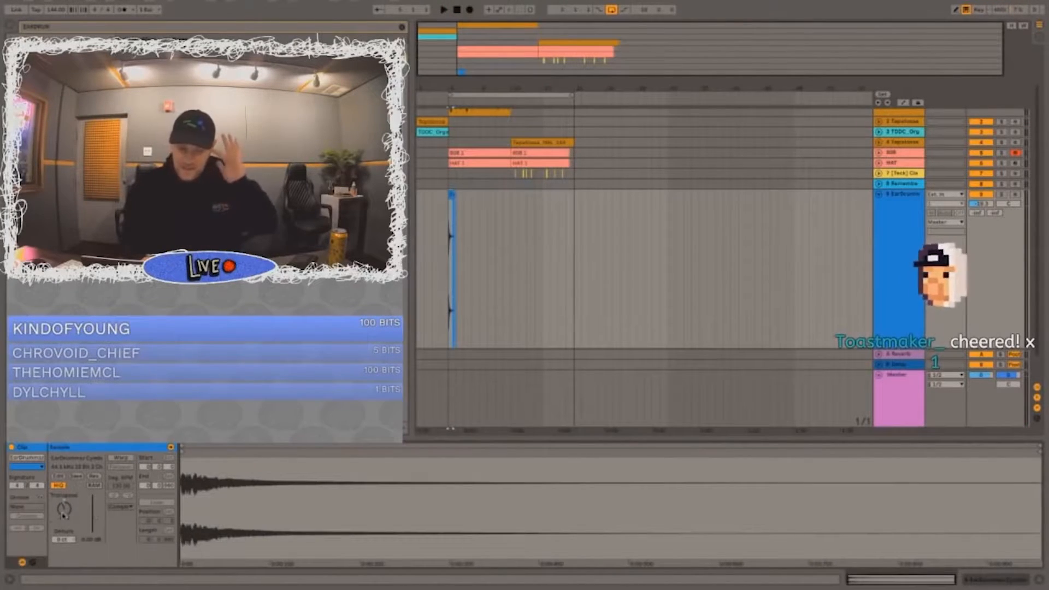
mouse_move(480, 215)
mouse_down()
mouse_move(448, 214)
mouse_move(484, 228)
mouse_move(473, 228)
mouse_up()
key(ctrl+d)
key(ctrl+d)
key(ctrl+d)
key(Delete)
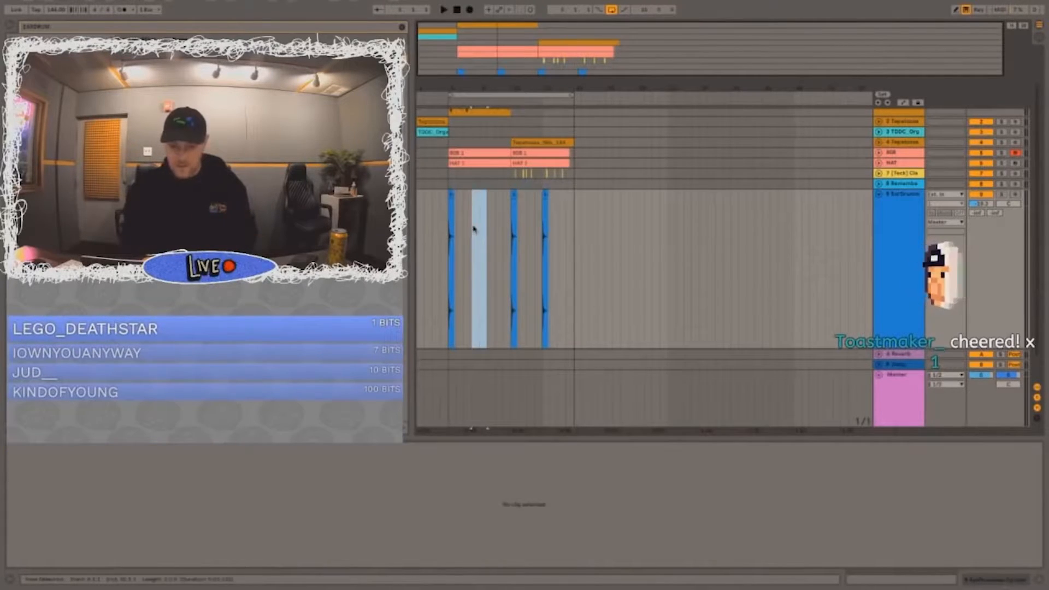
Step: Delete the cymbal copy at bar 17
drag(558, 222, 536, 223)
key(Delete)
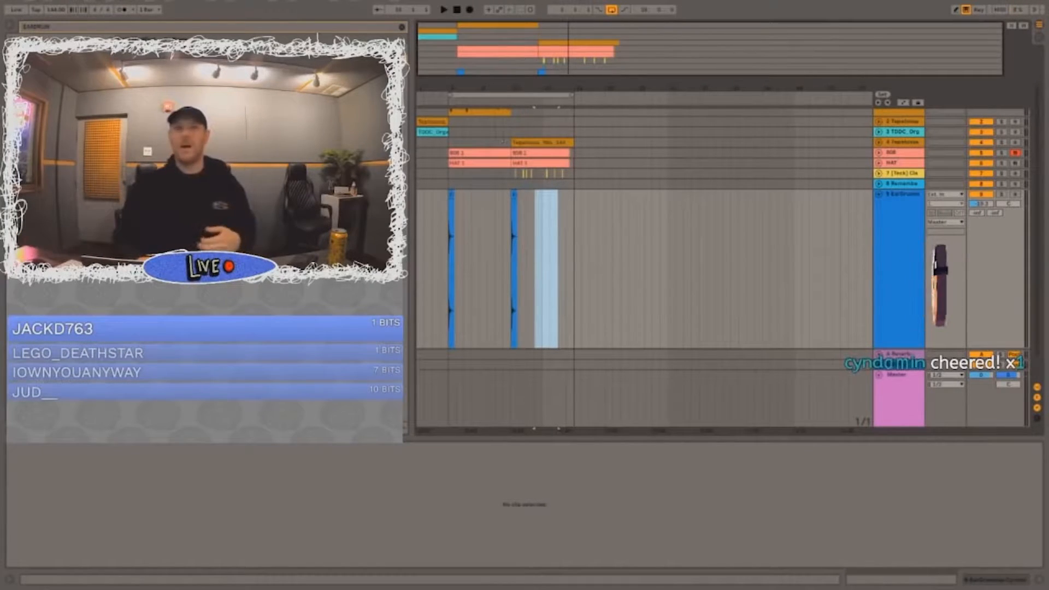
Step: Lower the cymbal track's volume slightly, play it from bar 5 and collapse the track
click(451, 203)
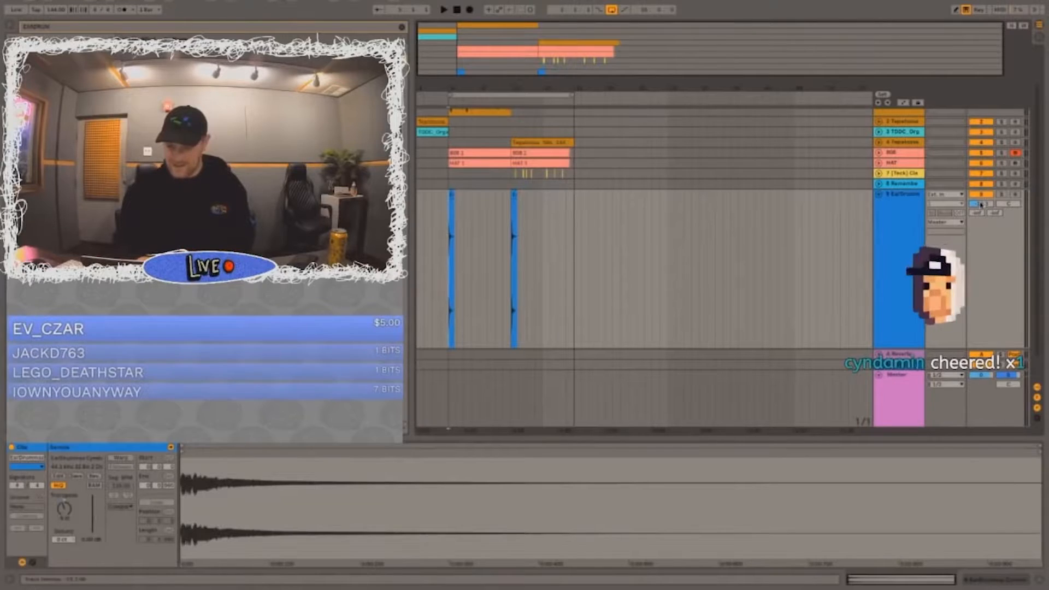
drag(982, 205, 981, 209)
key(space)
click(879, 195)
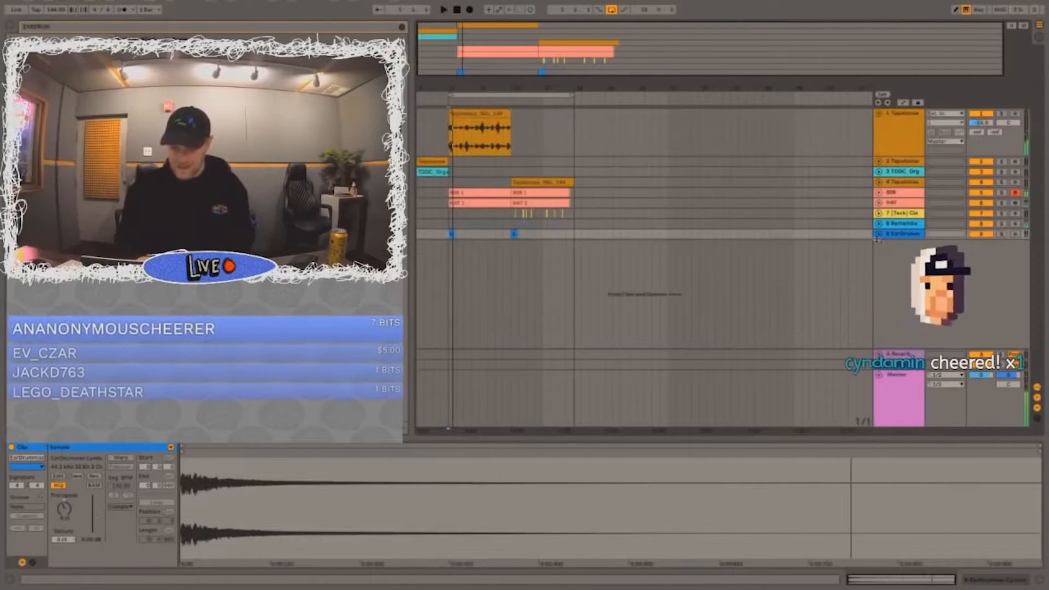
key(space)
click(879, 233)
click(878, 195)
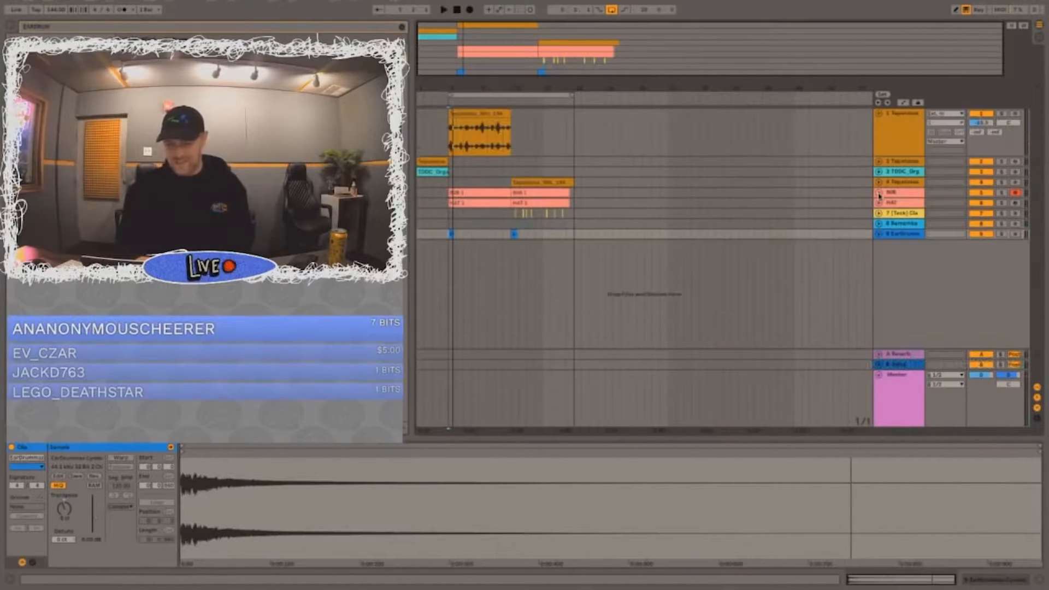
Step: Play the intro again, select both cymbal hits on track 9 and lower their pitch
click(448, 222)
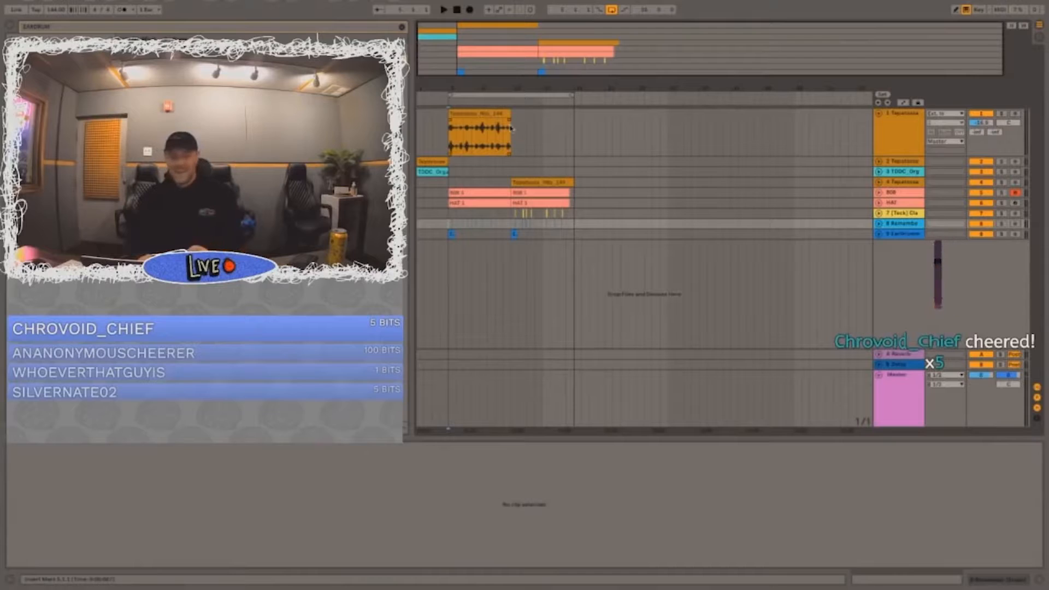
click(451, 184)
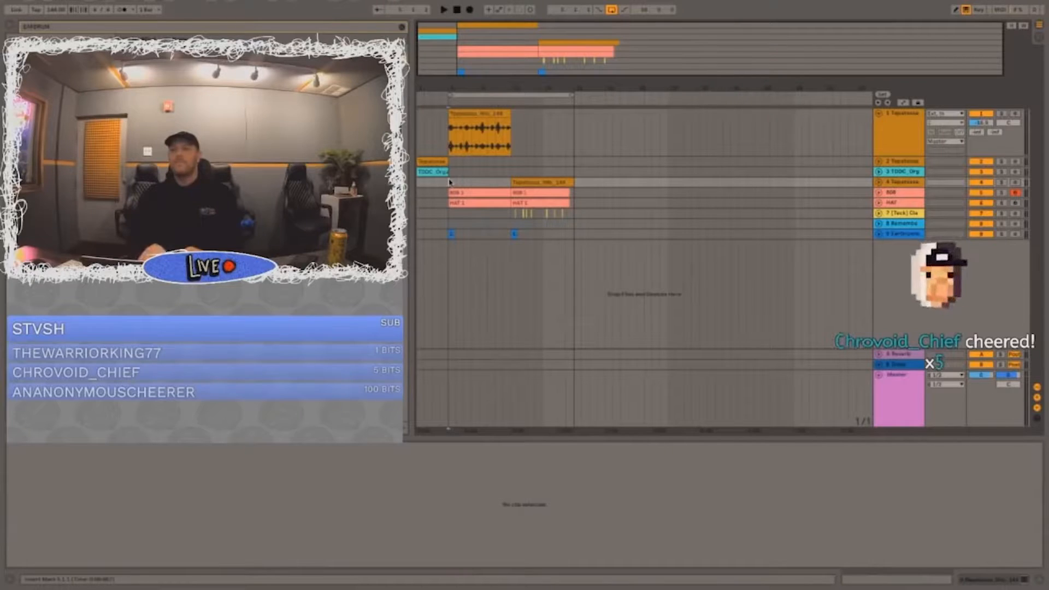
key(space)
drag(432, 235, 605, 235)
drag(60, 513, 60, 519)
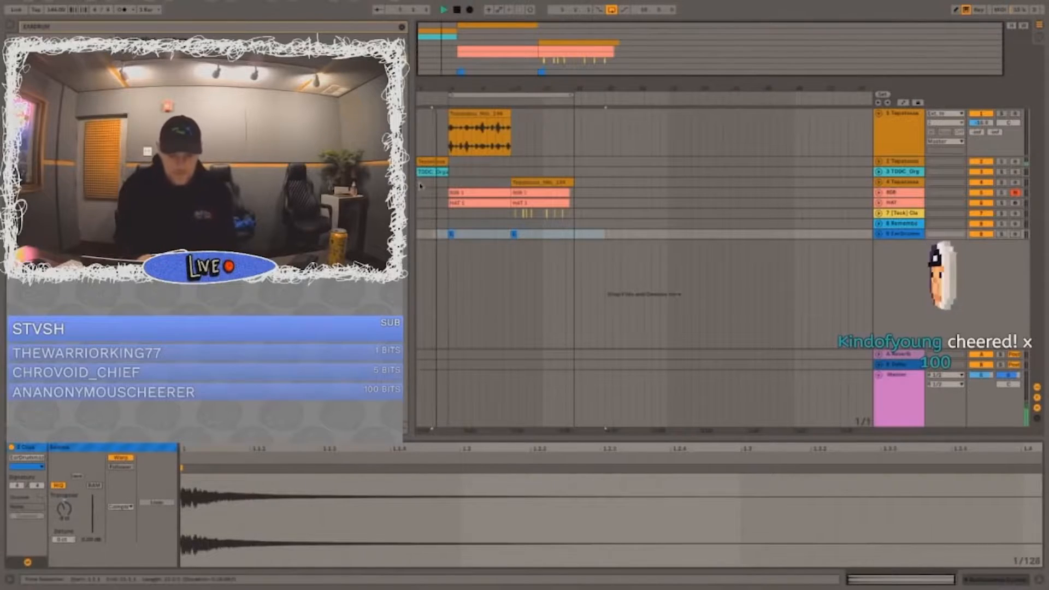
Step: Add a new audio track and place the Toe Stub impact sample at bar 5 on it
click(834, 187)
click(911, 233)
key(ctrl+t)
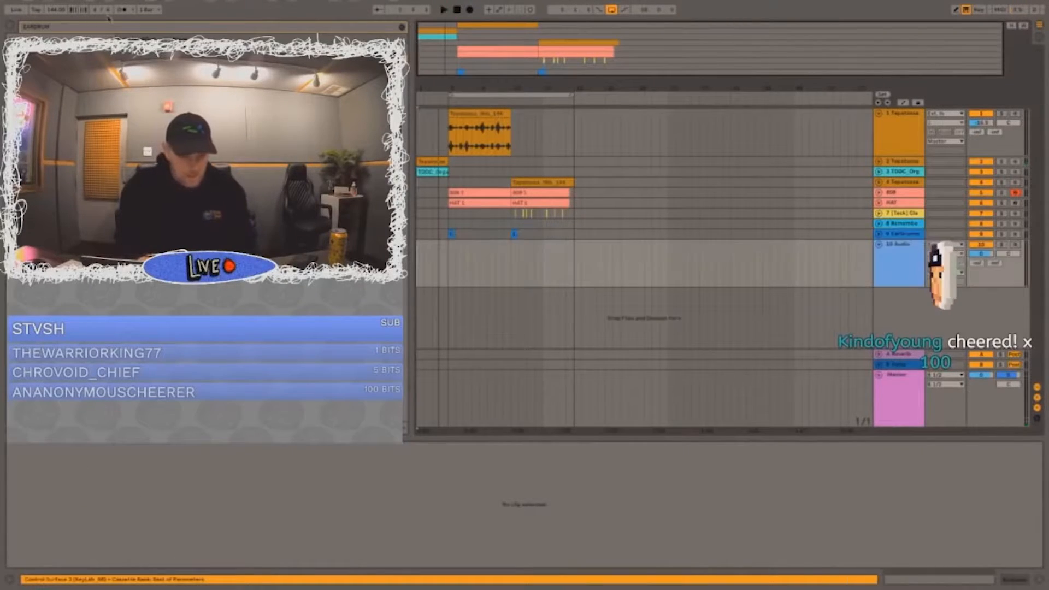
text(TEC)
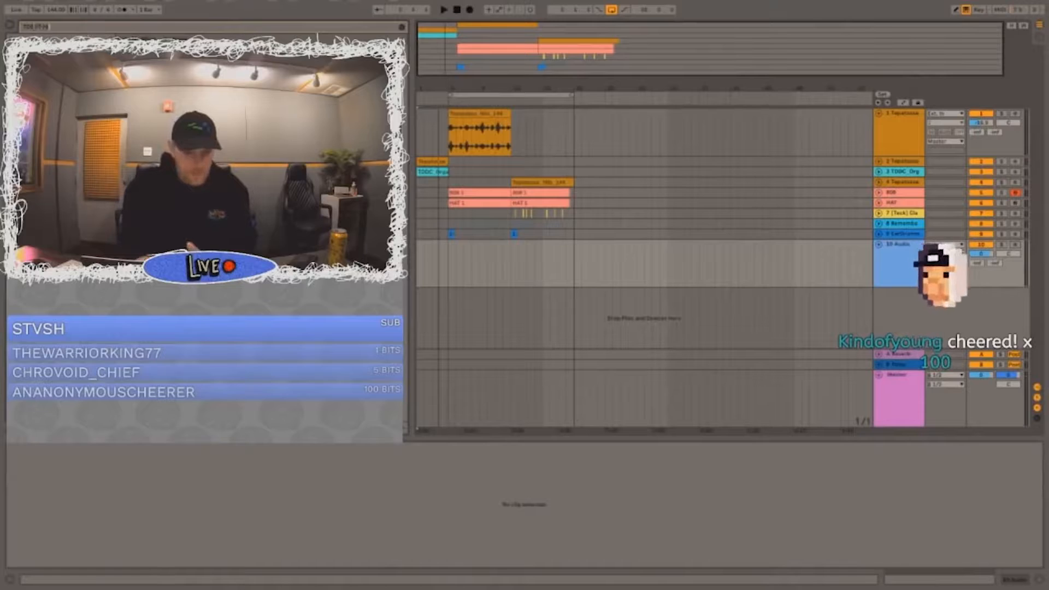
drag(164, 48, 453, 266)
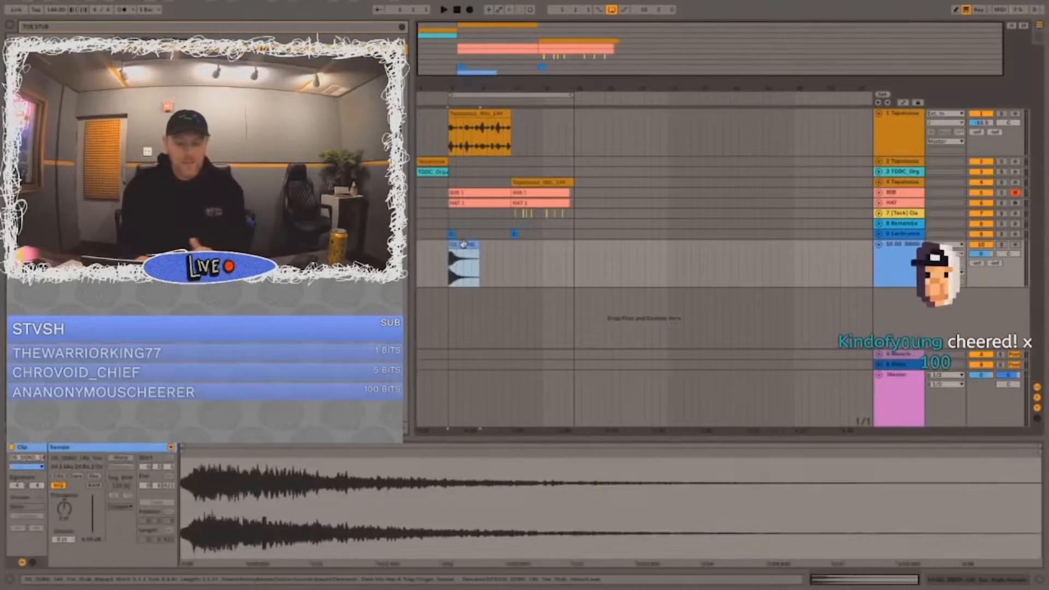
Step: Turn on warping for the Toe Stub clip with a segment tempo of 145 BPM and lower its track volume
click(119, 459)
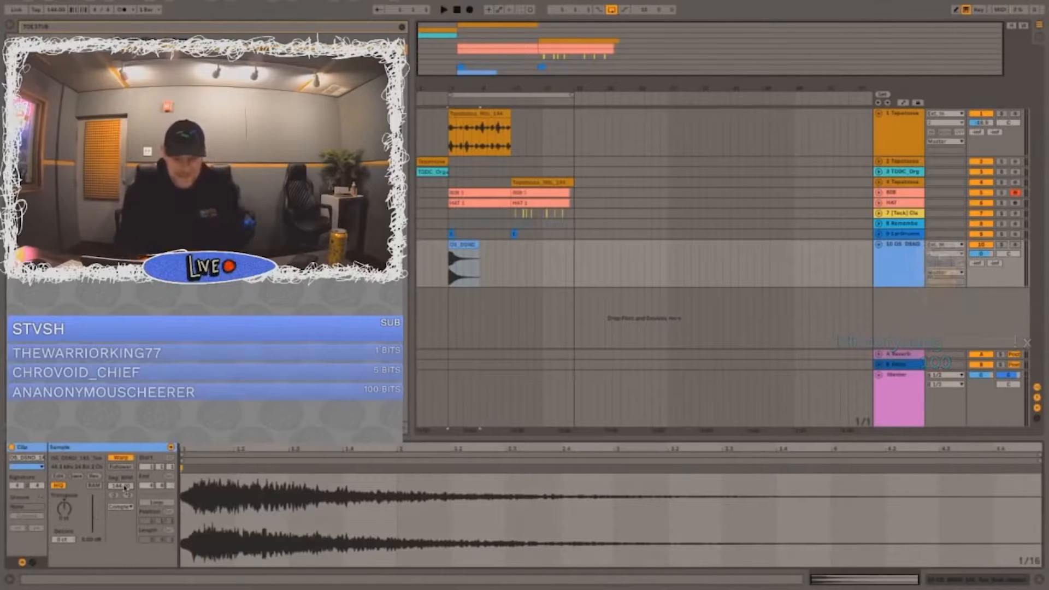
click(124, 486)
text(145)
key(Return)
drag(983, 253, 984, 273)
click(460, 245)
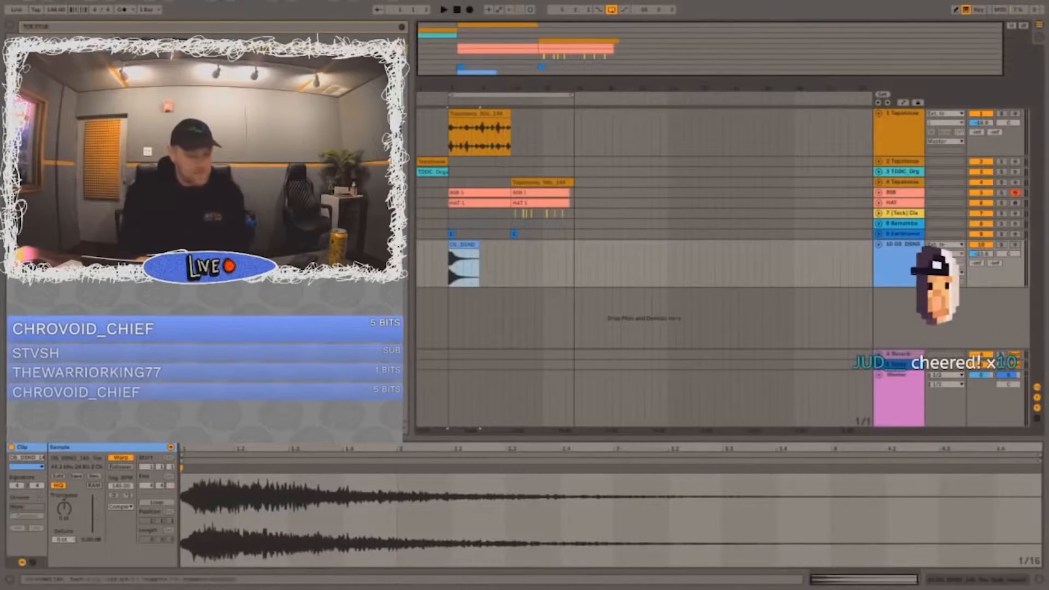
Step: Set the Toe Stub clip's warp mode to Complex Pro with an envelope of 8
click(120, 507)
click(131, 543)
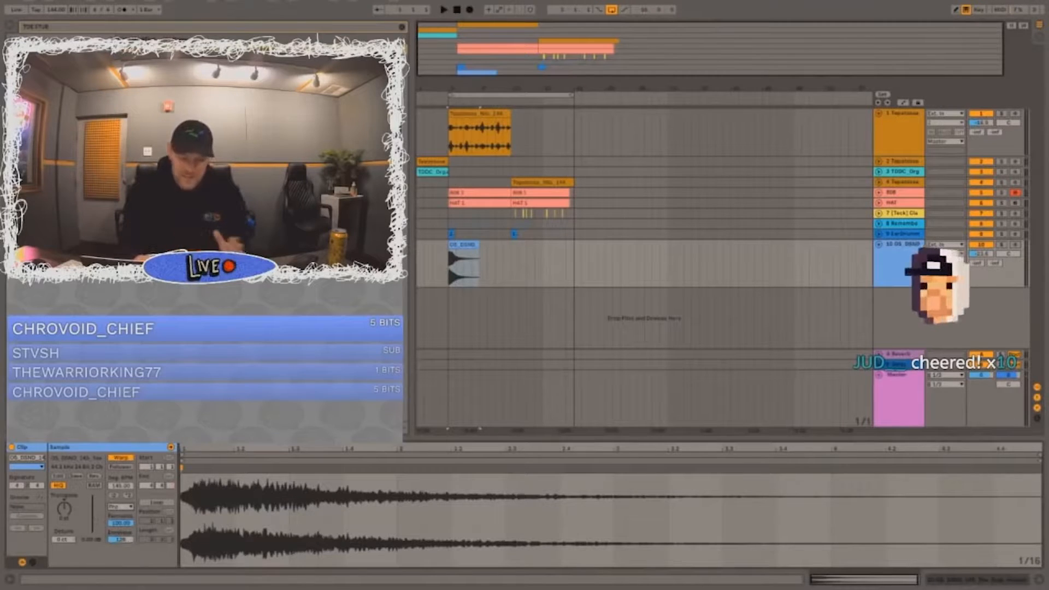
drag(125, 541, 125, 585)
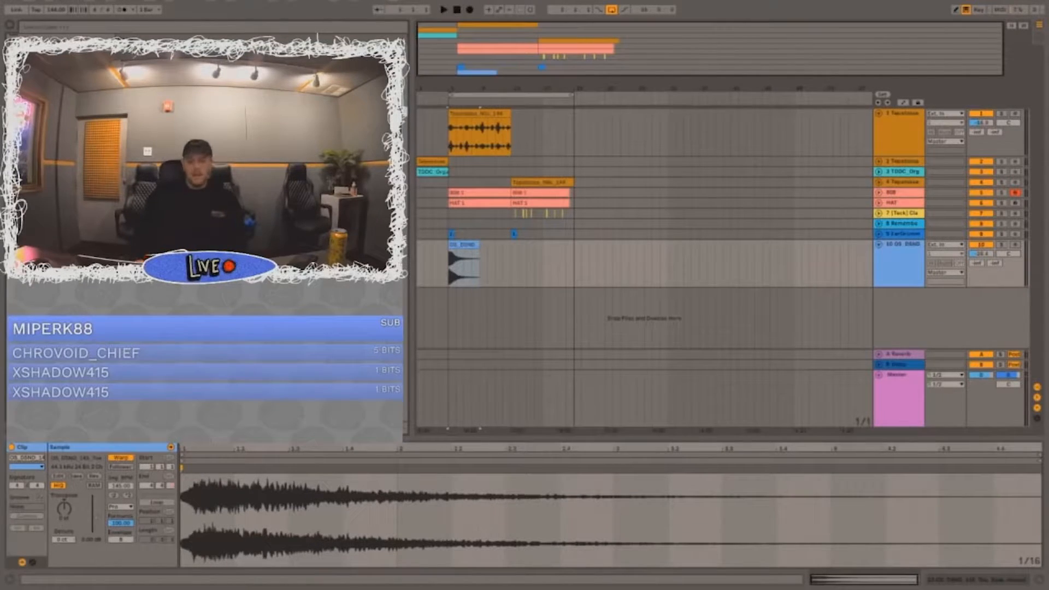
Step: Raise the system volume and restore the project window to full screen
key(XF86AudioRaiseVolume)
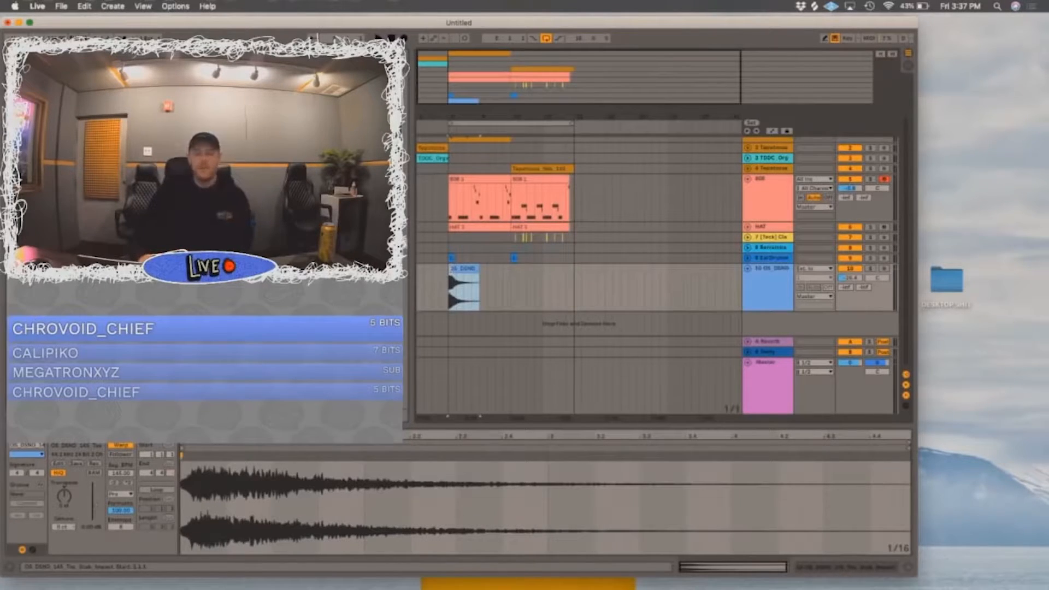
click(765, 309)
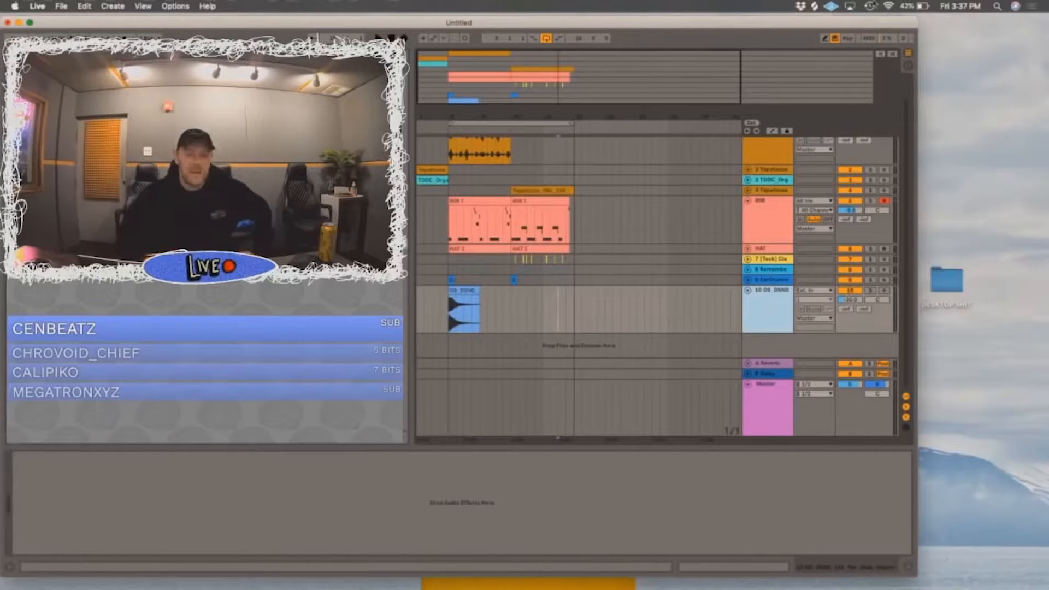
click(30, 22)
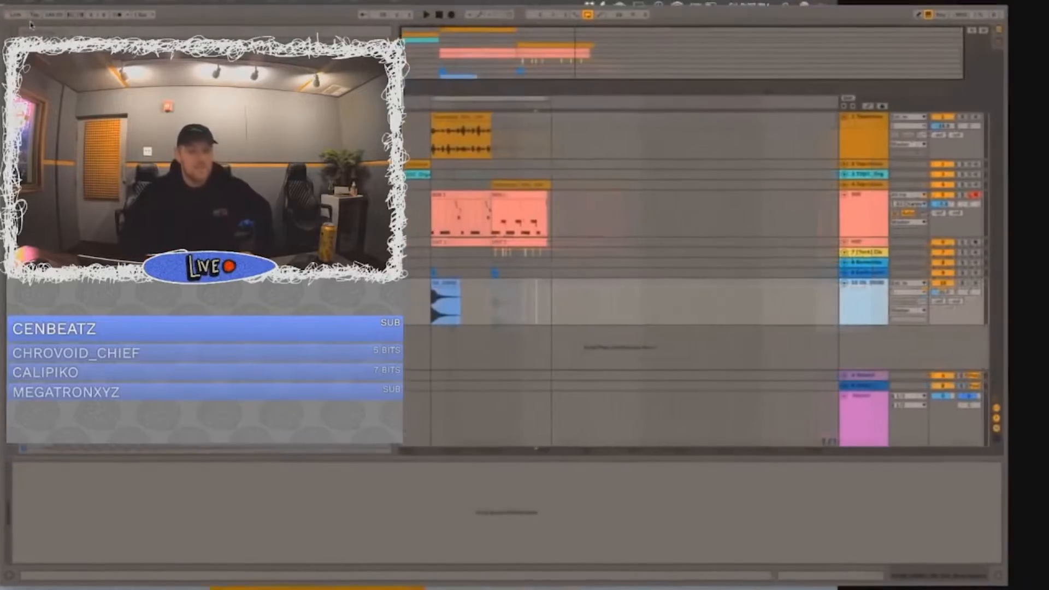
Step: Play back the arrangement from the start through the intro into bar 5
click(449, 161)
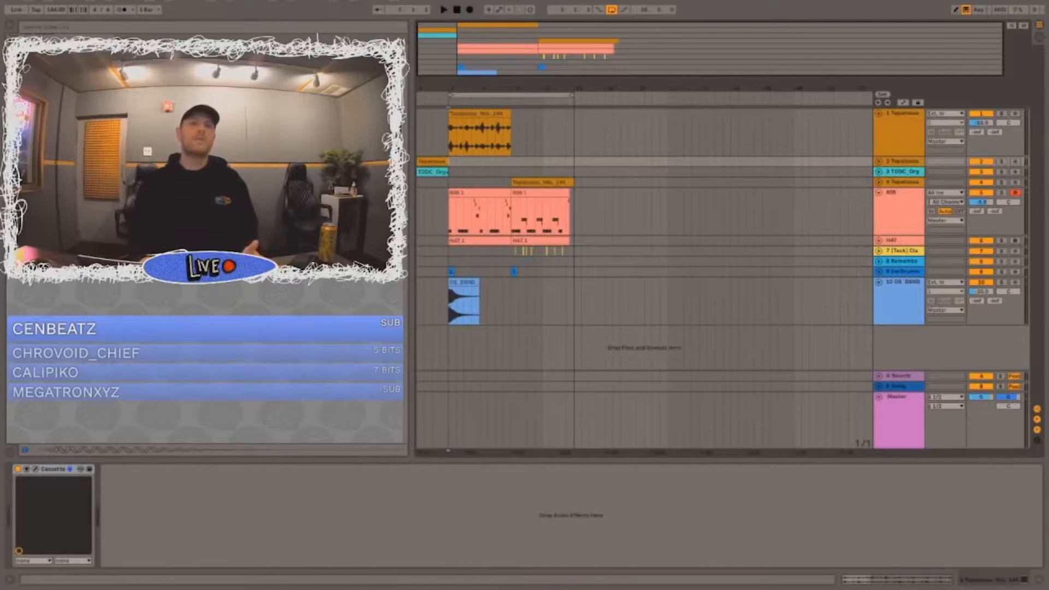
click(525, 234)
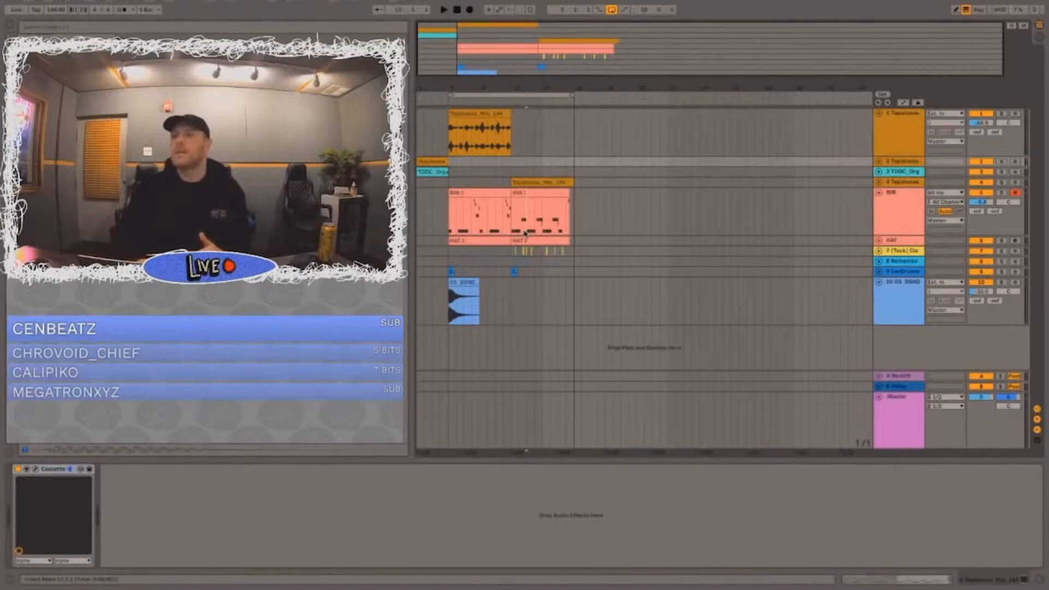
click(525, 234)
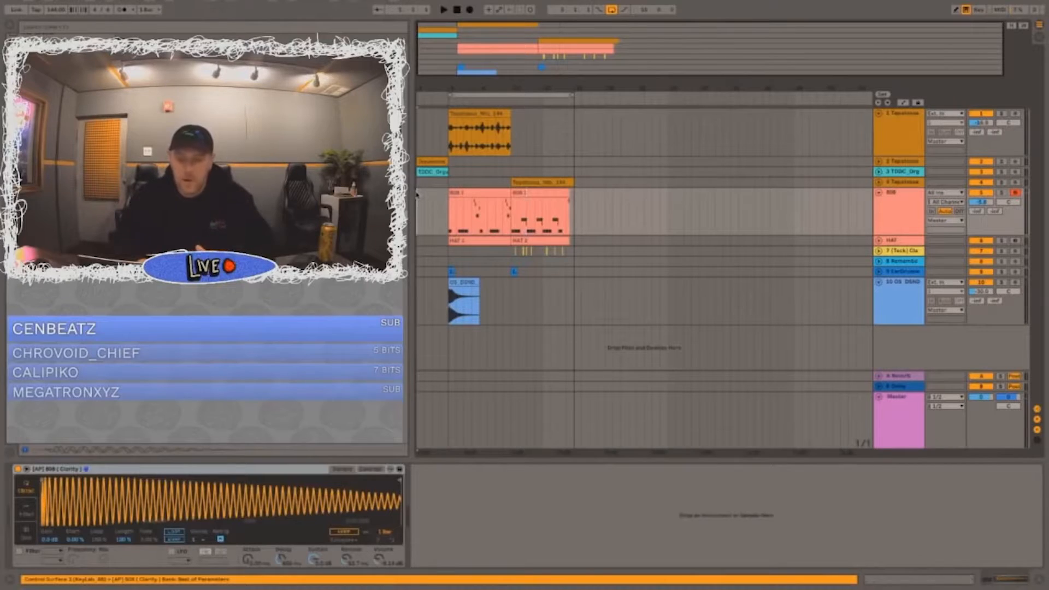
key(space)
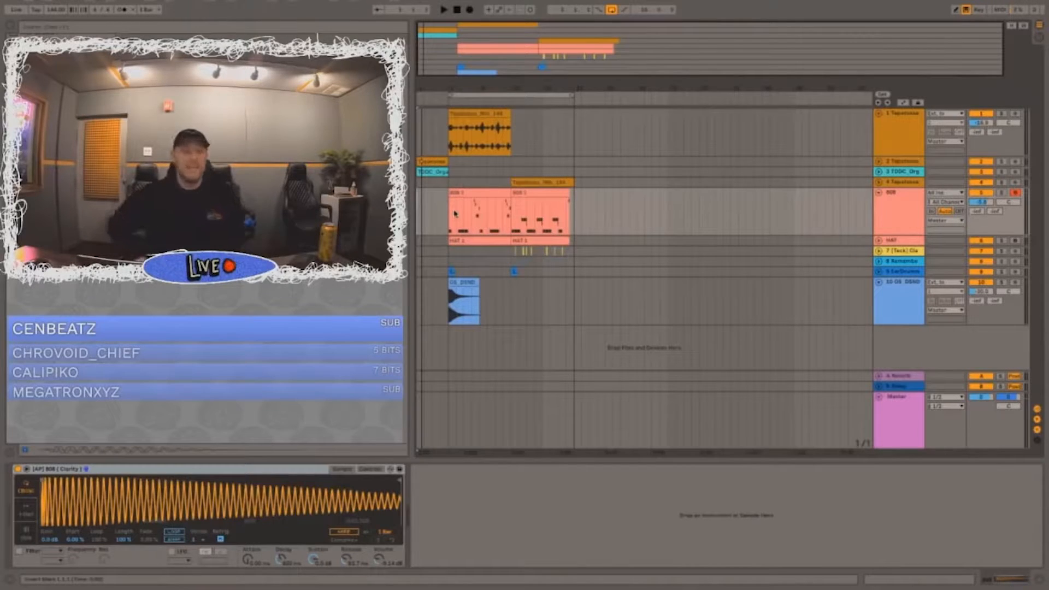
key(space)
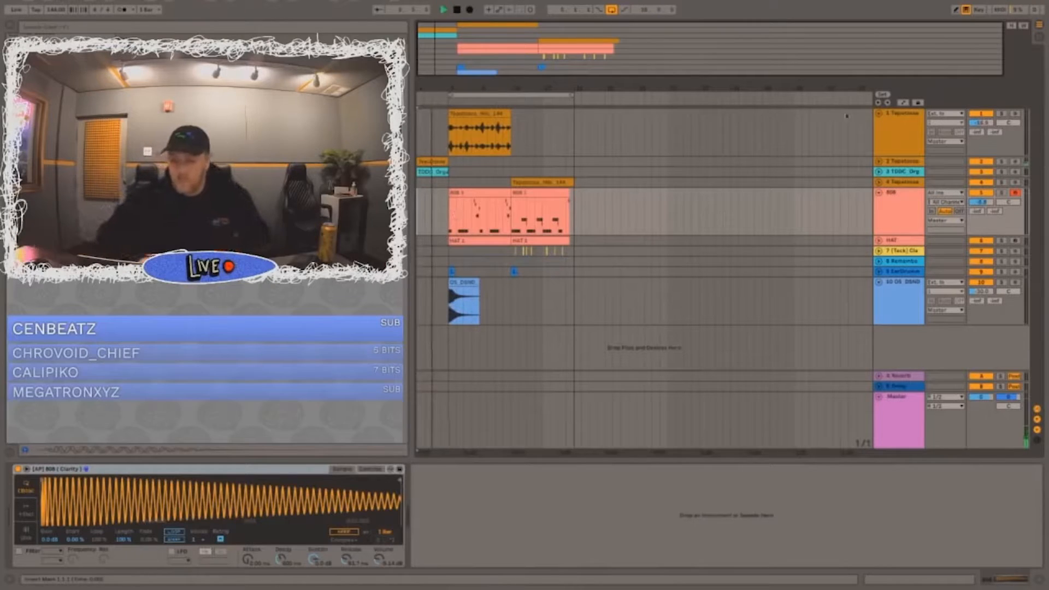
click(879, 162)
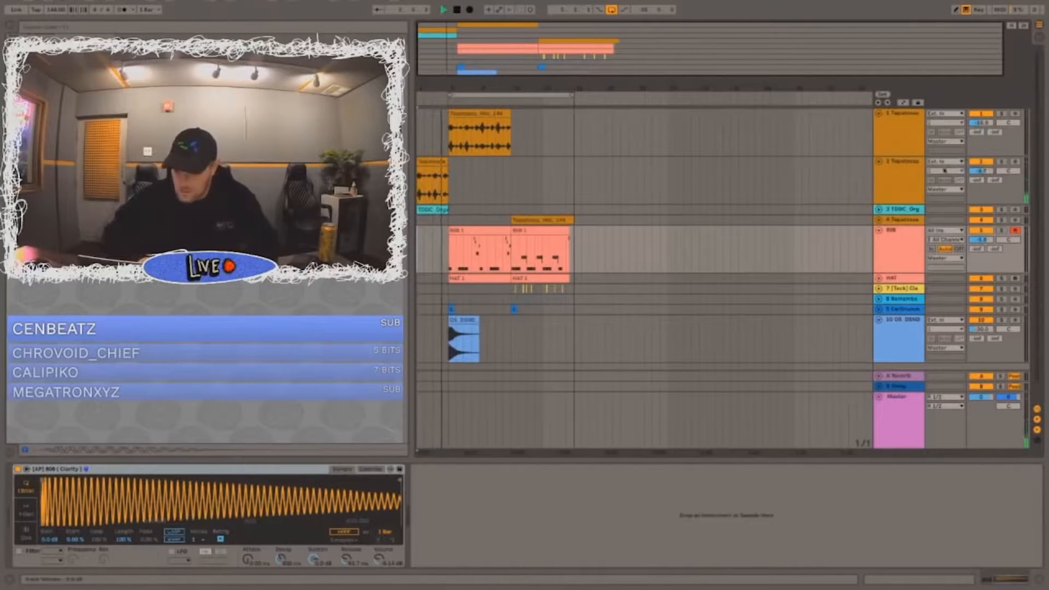
click(879, 162)
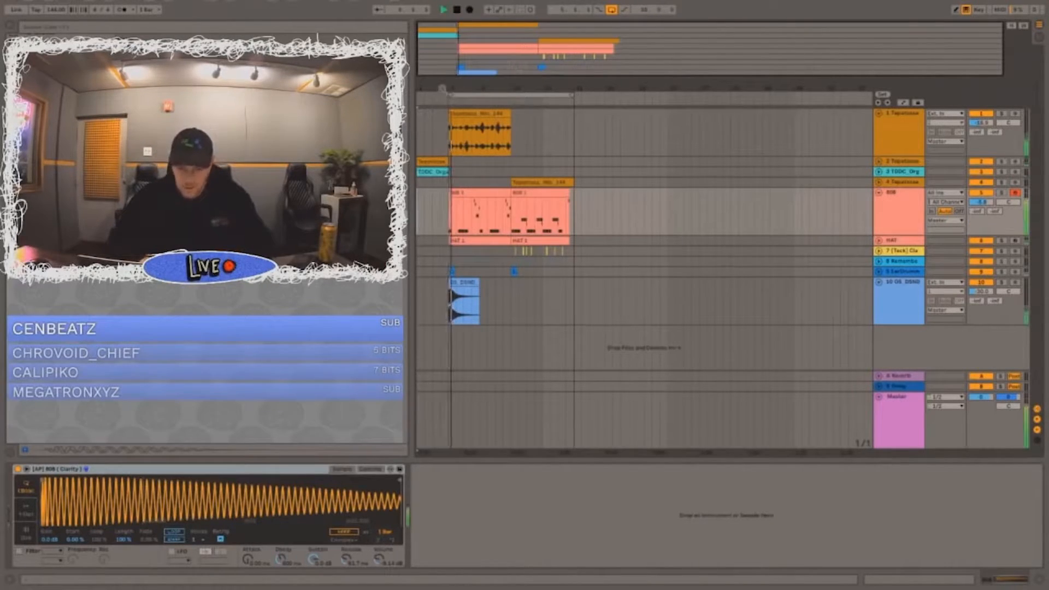
click(893, 223)
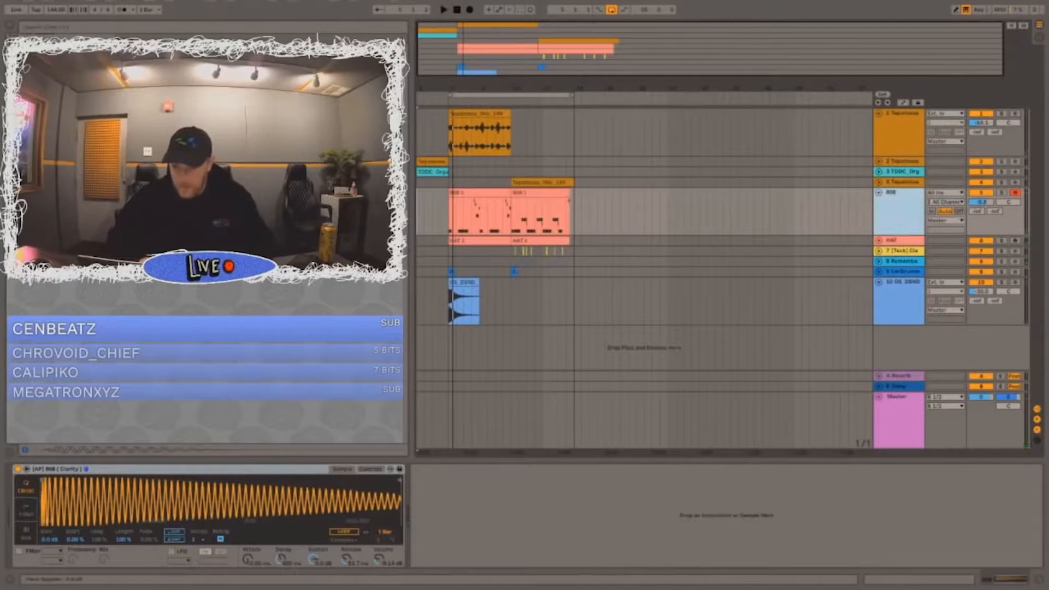
Step: Solo the Toe Stub track, open its clip and listen to it from bar 5
click(455, 284)
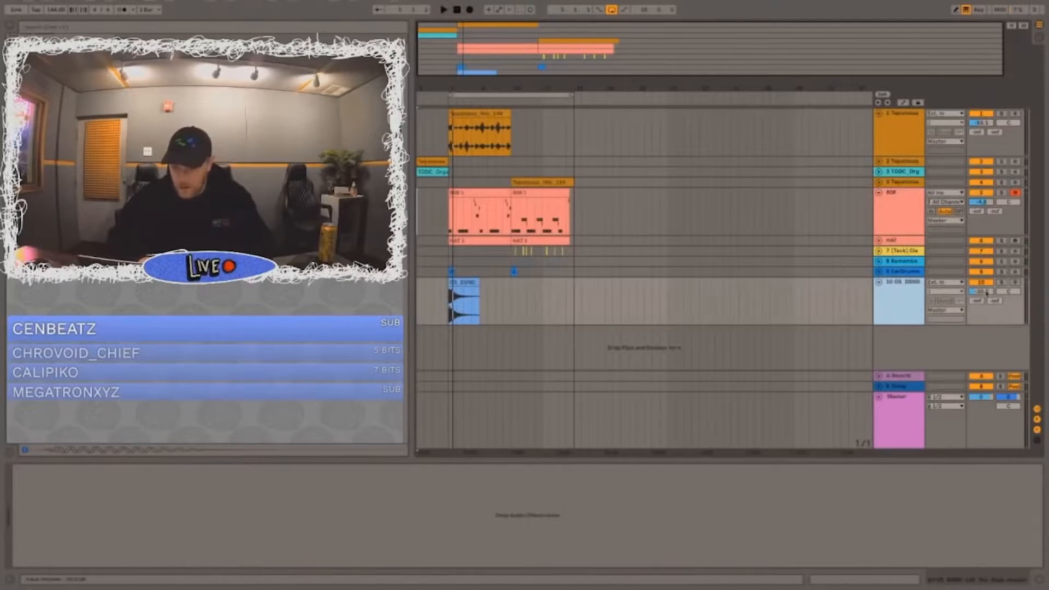
click(455, 284)
click(1001, 282)
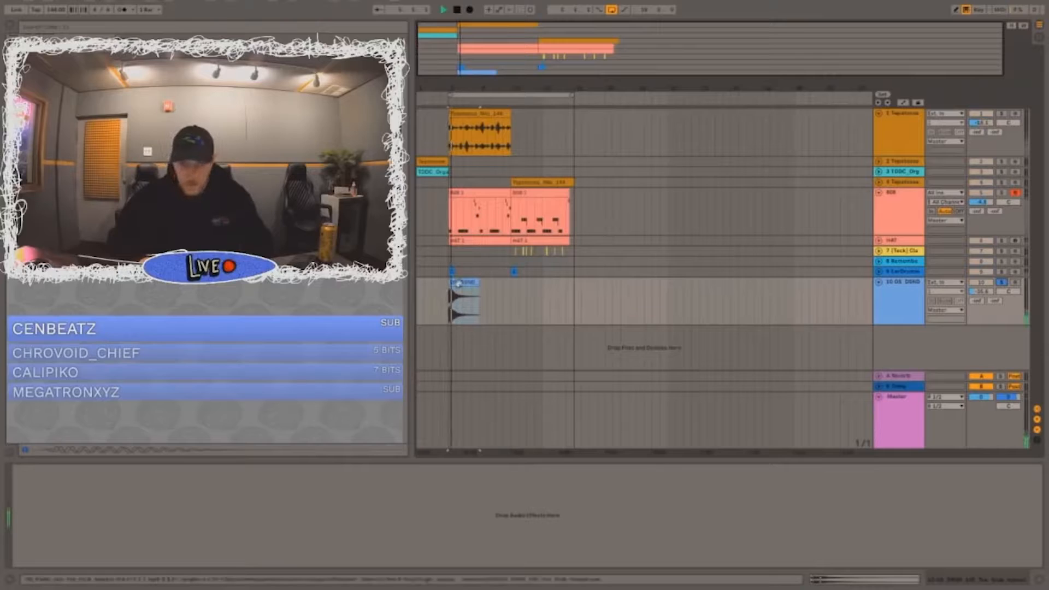
double_click(464, 300)
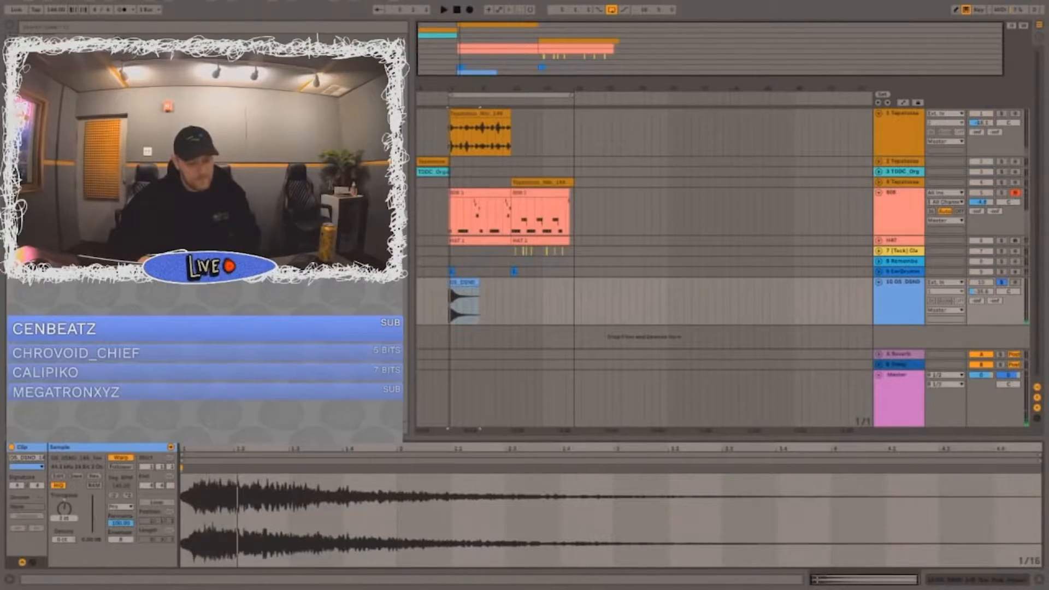
key(space)
key(XF86AudioRaiseVolume)
key(space)
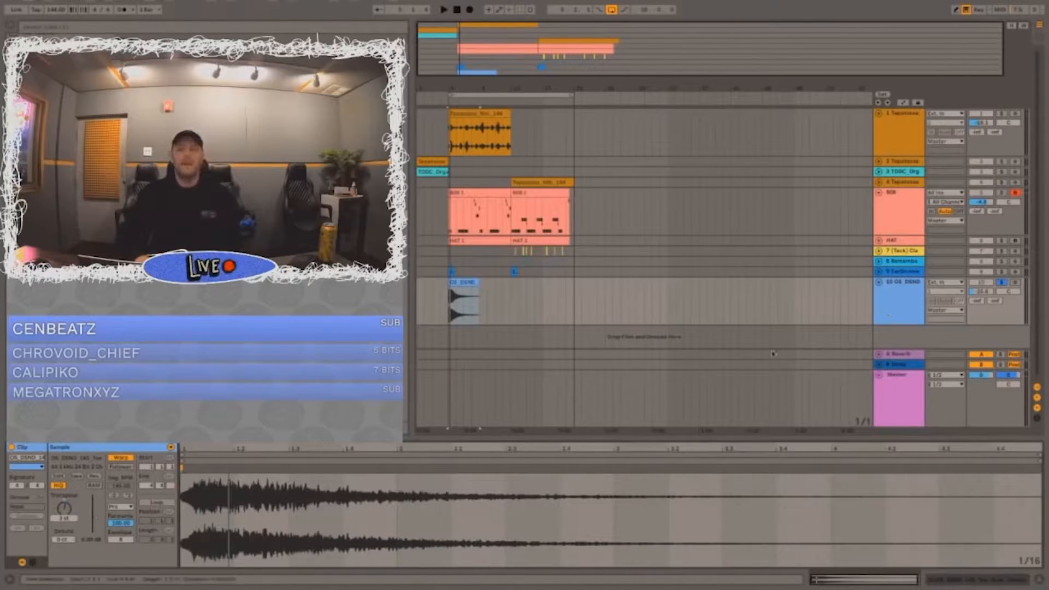
Step: Try shifting the Toe Stub clip slightly later than bar 5, undo the shift and play it
click(904, 309)
drag(450, 283, 455, 283)
key(ctrl+z)
key(space)
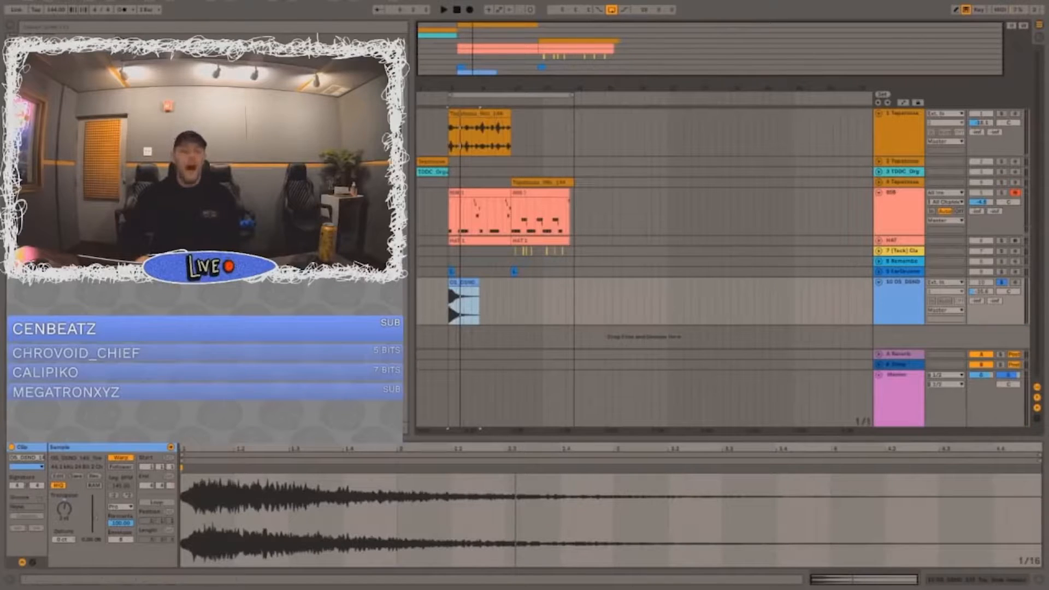
Step: Search the browser for "PRO", add FabFilter Pro-Q 3 to the Toe Stub track and move its window clear of the clips
click(65, 28)
text(808)
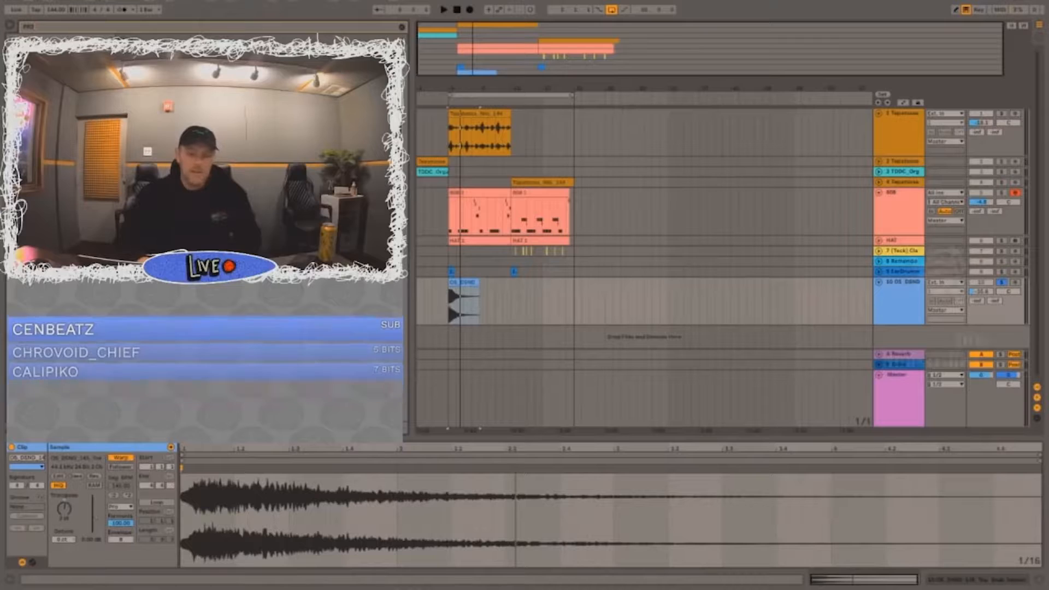
double_click(229, 111)
drag(711, 207, 857, 195)
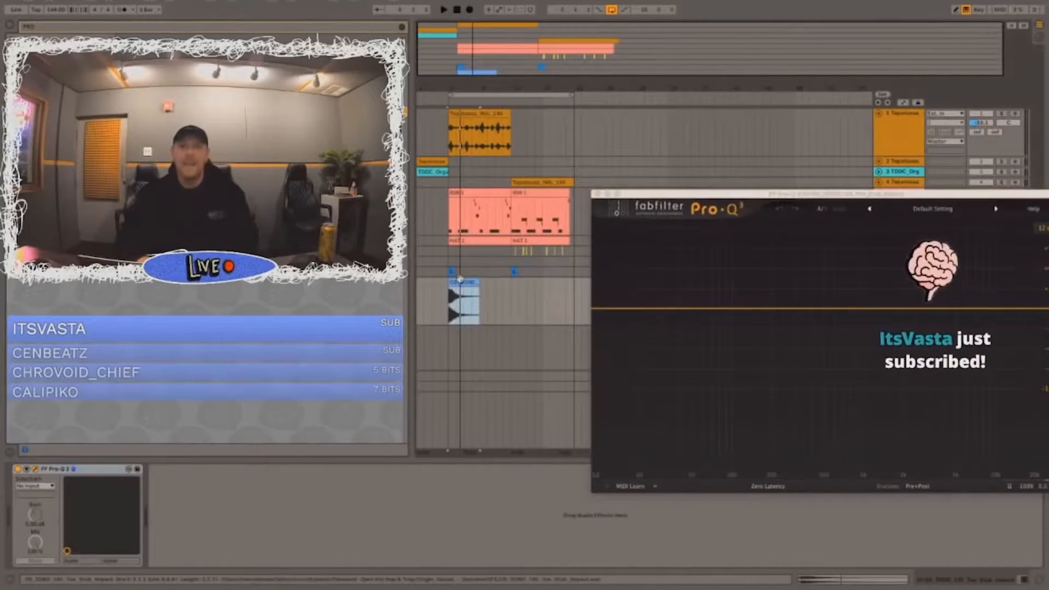
Step: Play the soloed Toe Stub sample and add a low-cut band with a 36 dB/oct slope in Pro-Q 3
key(space)
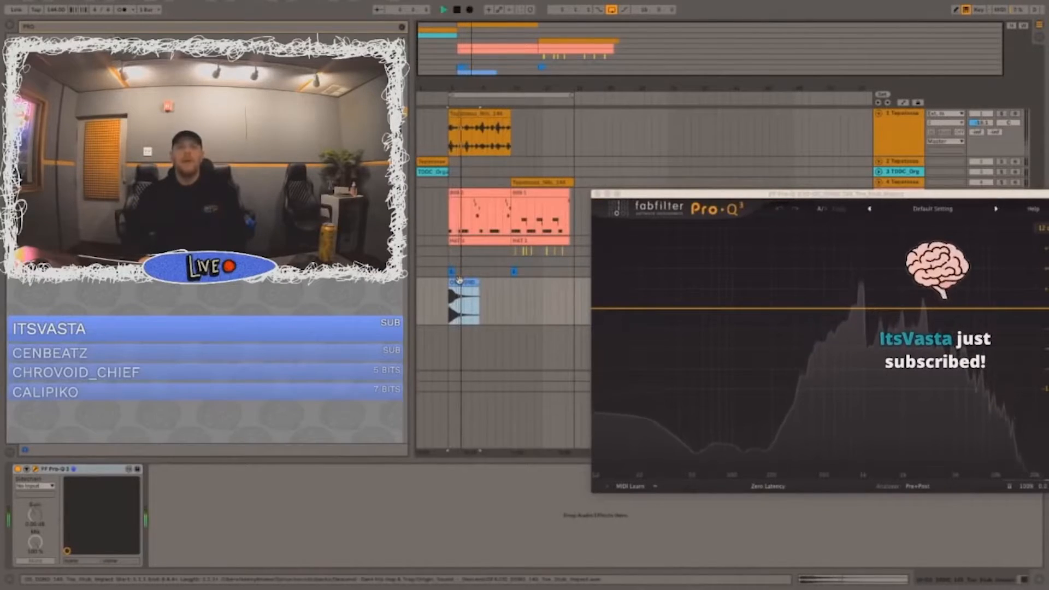
key(space)
key(space)
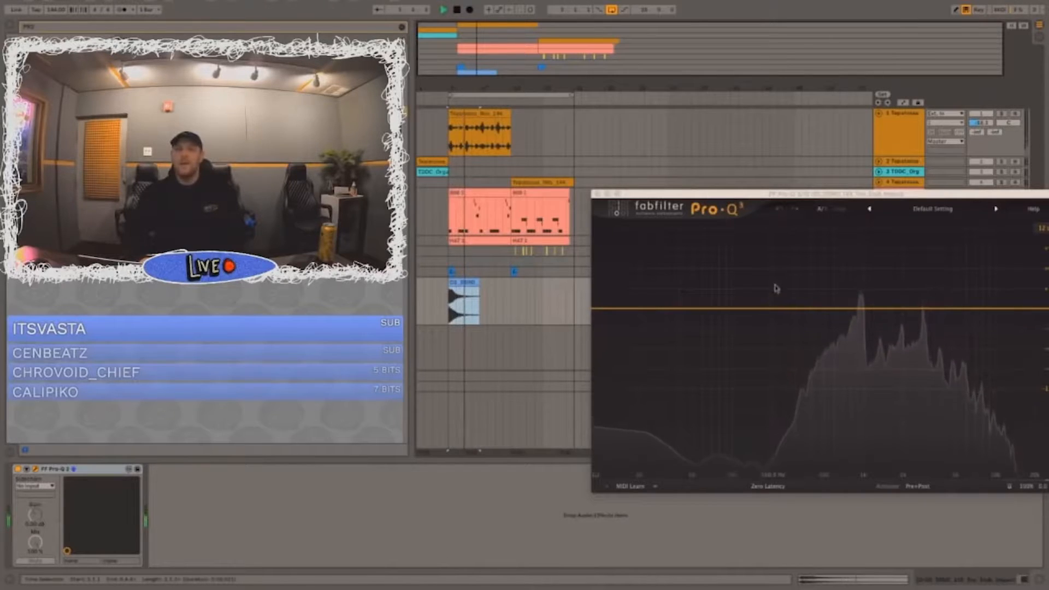
click(749, 308)
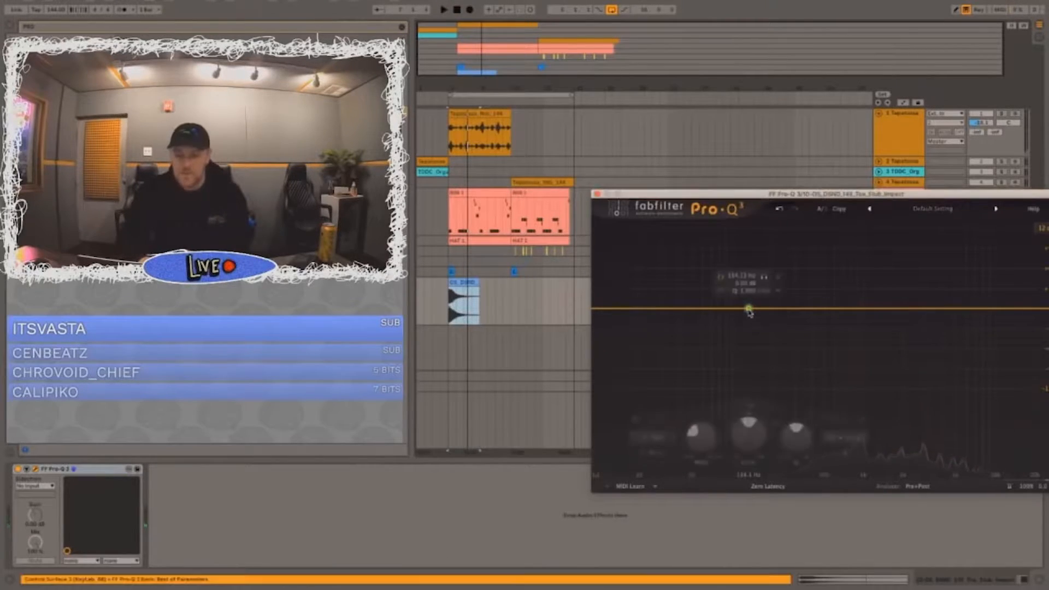
click(655, 438)
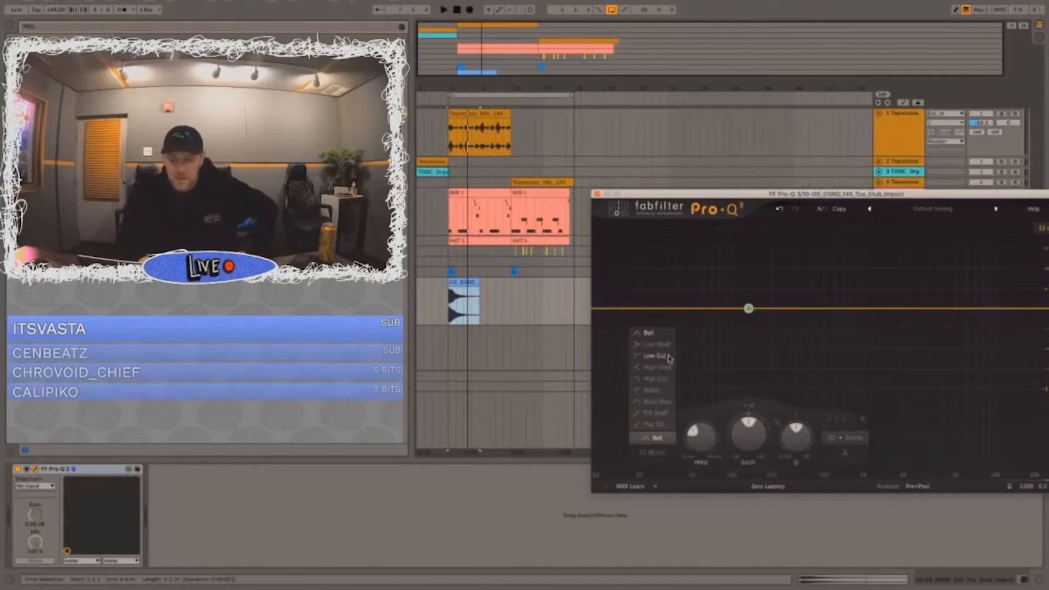
click(668, 358)
click(749, 292)
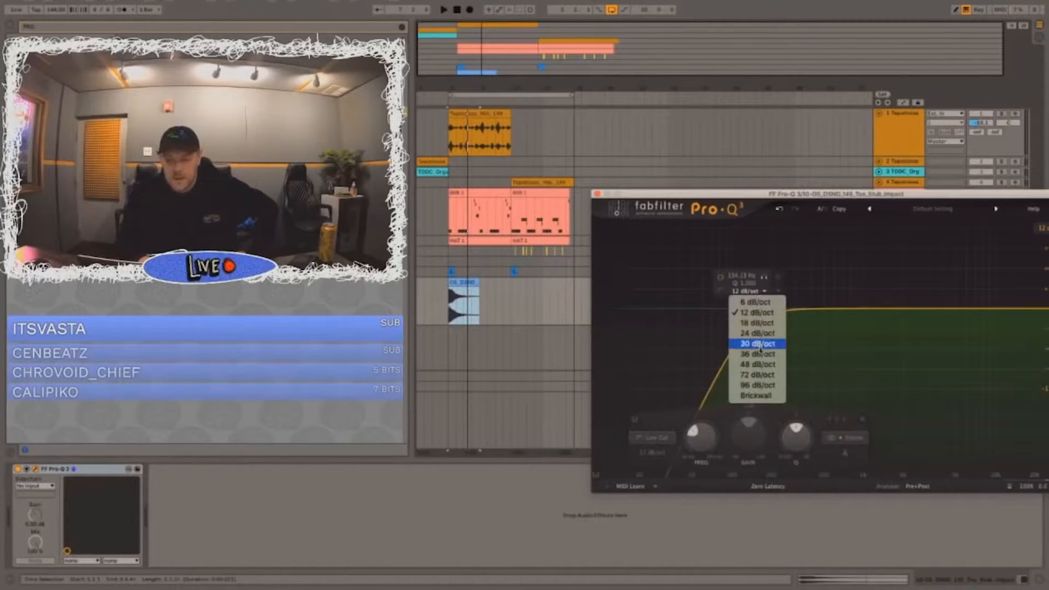
click(759, 354)
Step: Tune the low cut on the Toe Stub sample to about 159 Hz while listening to playback
drag(748, 310, 736, 313)
key(space)
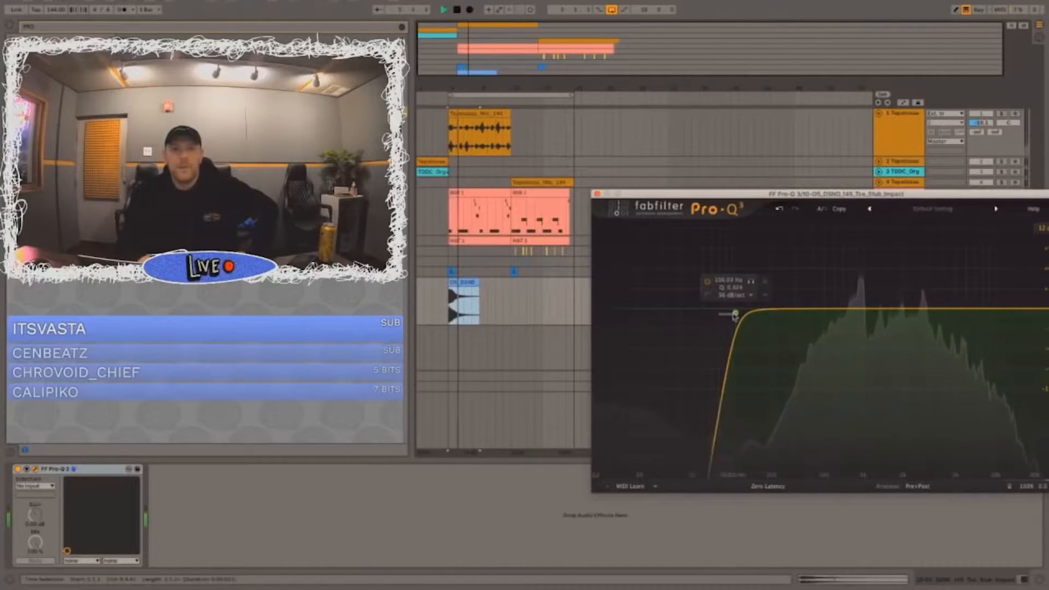
drag(736, 313, 760, 316)
key(space)
key(space)
key(space)
click(776, 486)
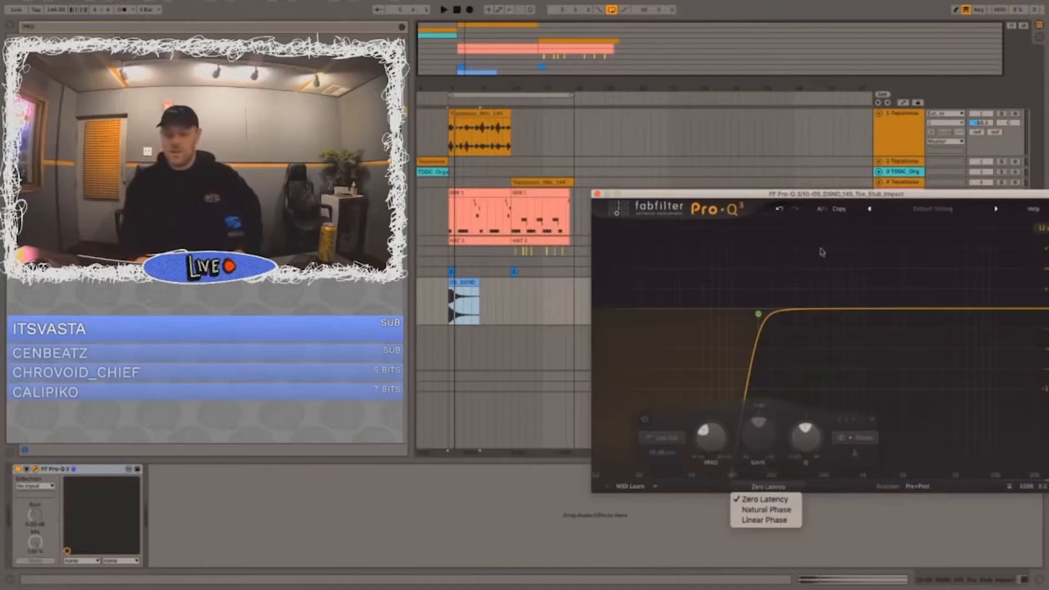
click(804, 266)
Step: Play the Toe Stub sample and pull its strongest peak, just below 1 kHz, down with a narrow cut of about 6 dB
key(space)
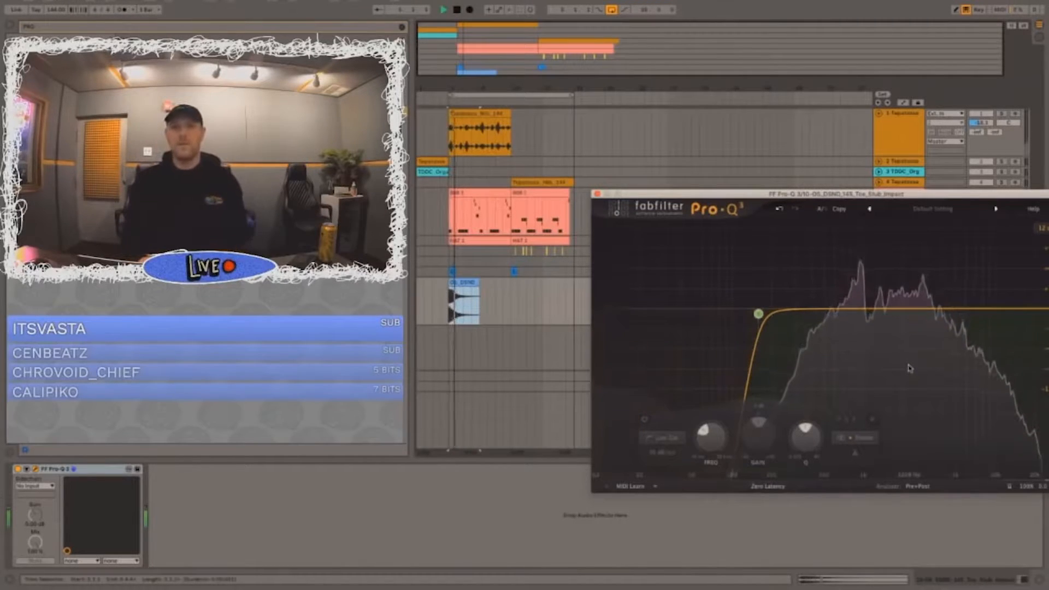
mouse_move(909, 369)
key(space)
key(space)
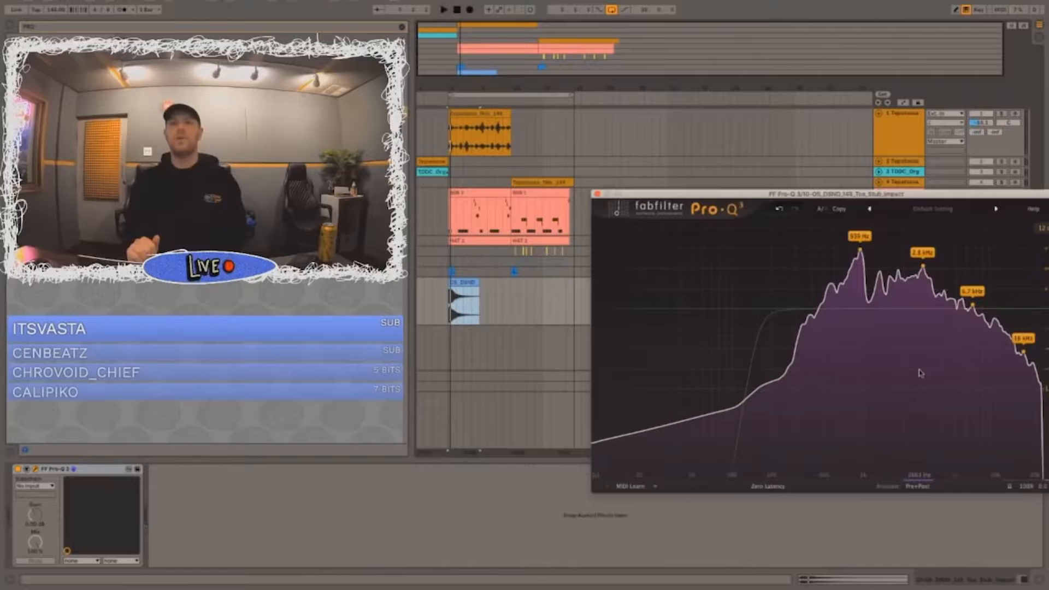
key(space)
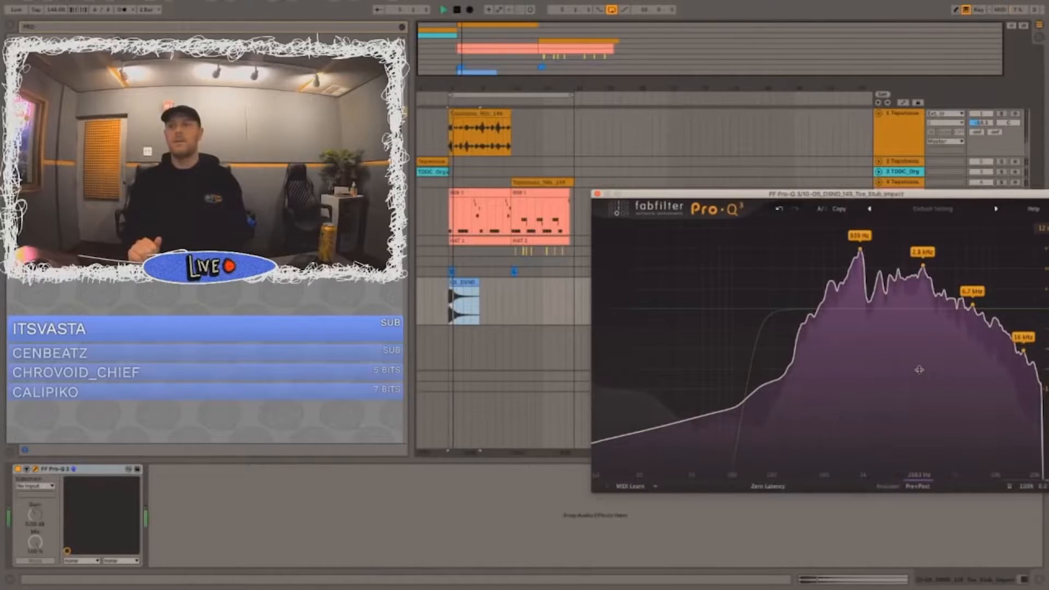
key(space)
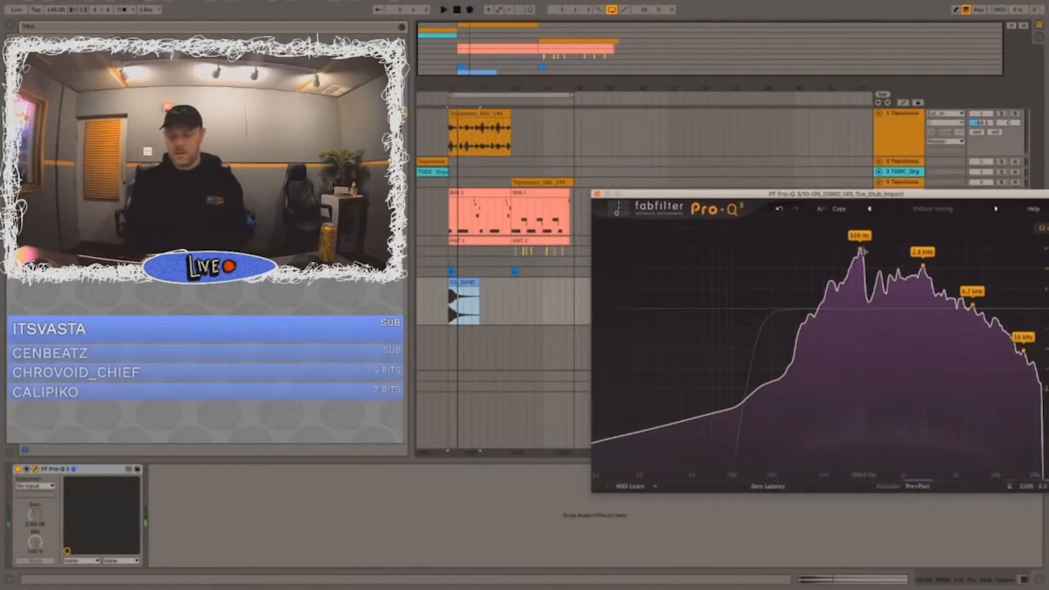
drag(860, 250, 859, 269)
key(space)
key(space)
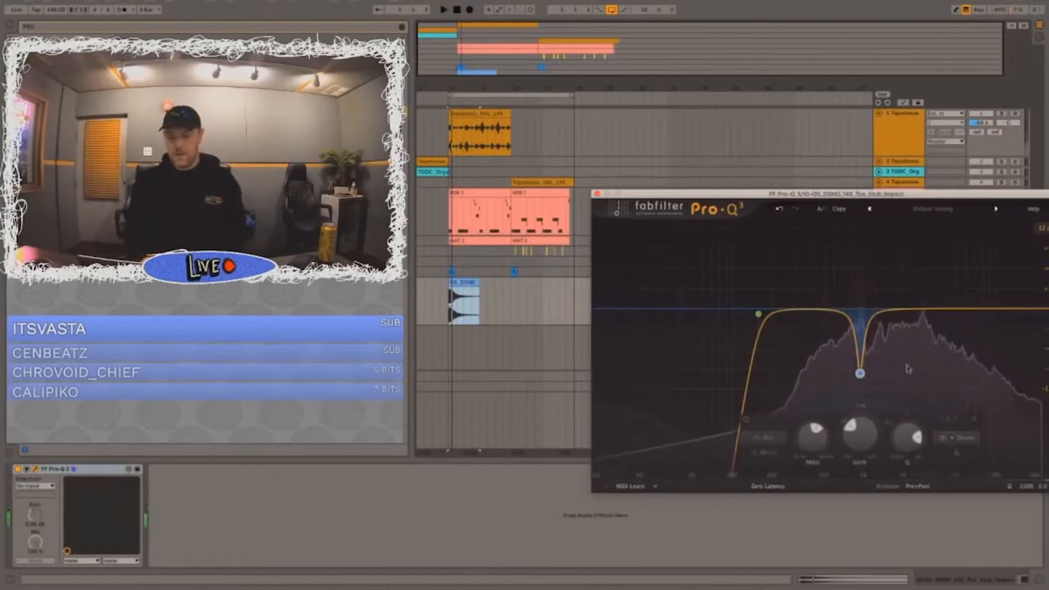
drag(873, 446, 877, 410)
key(space)
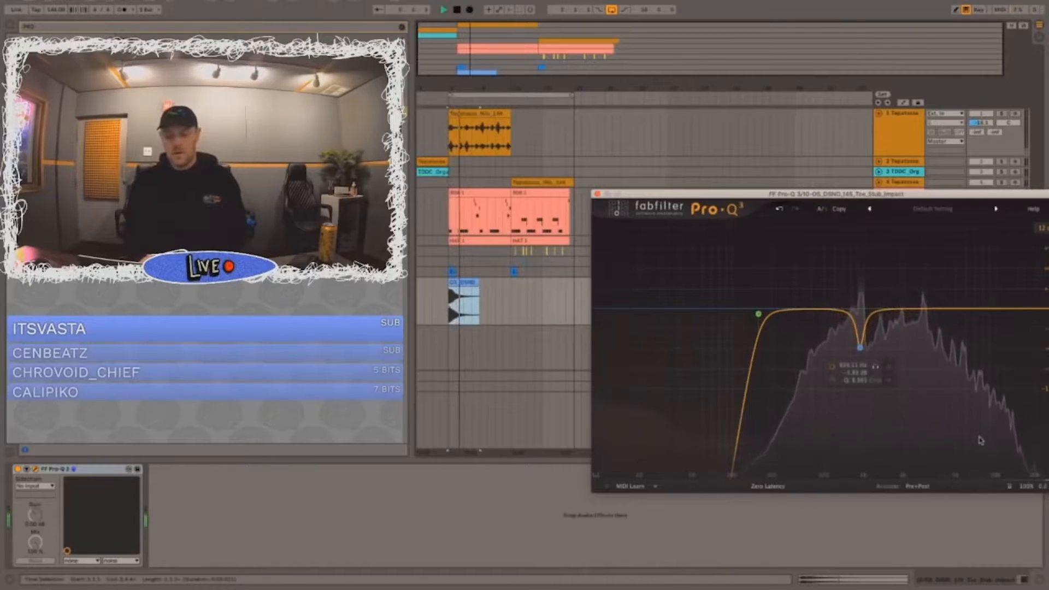
click(775, 486)
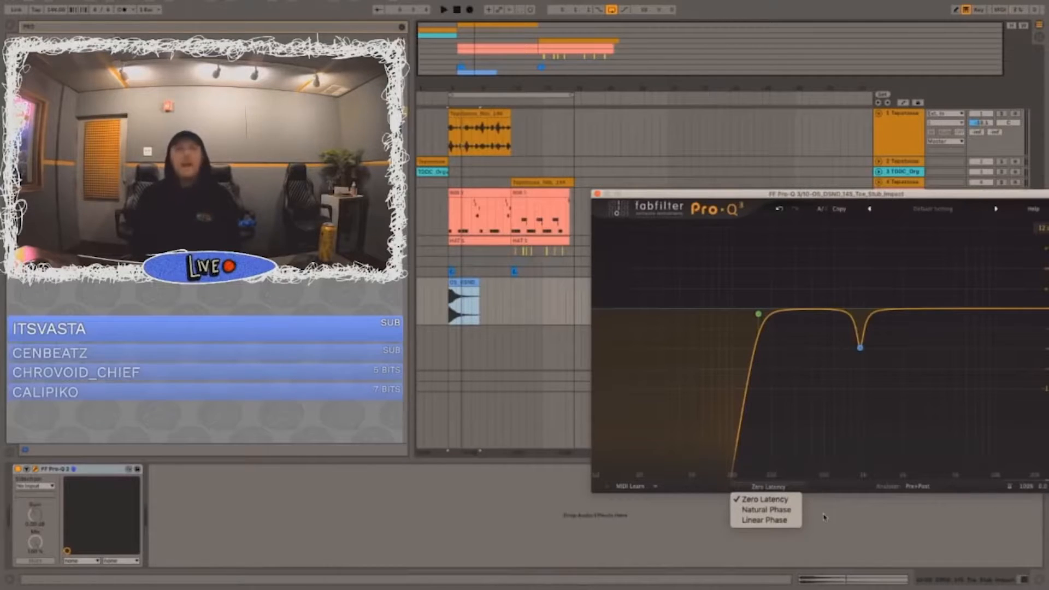
click(740, 377)
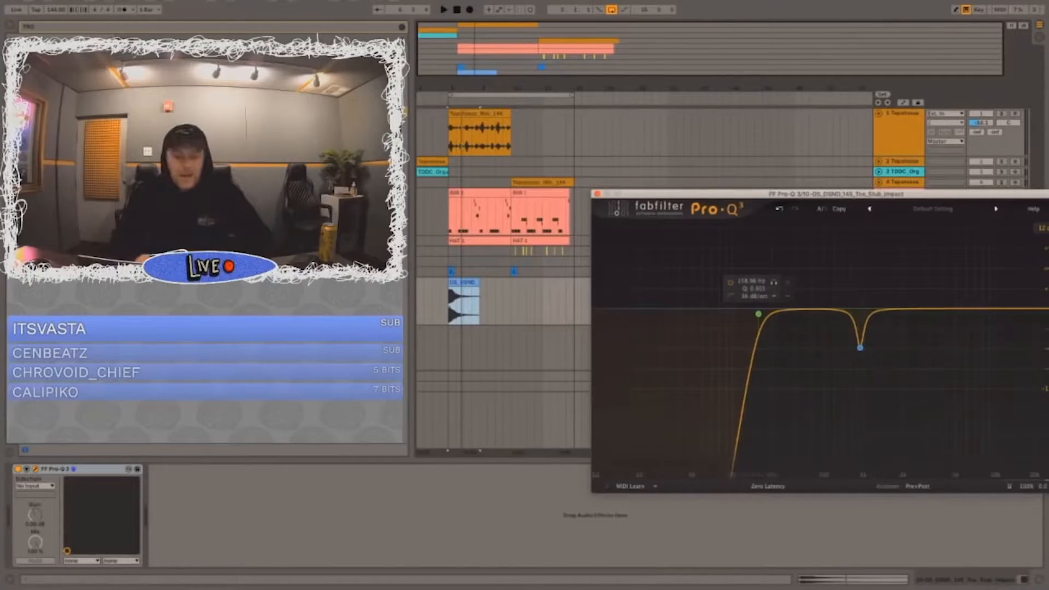
Step: Add a second Pro-Q 3 after the first, view the filtered spectrum during playback and delete the second instance
double_click(246, 111)
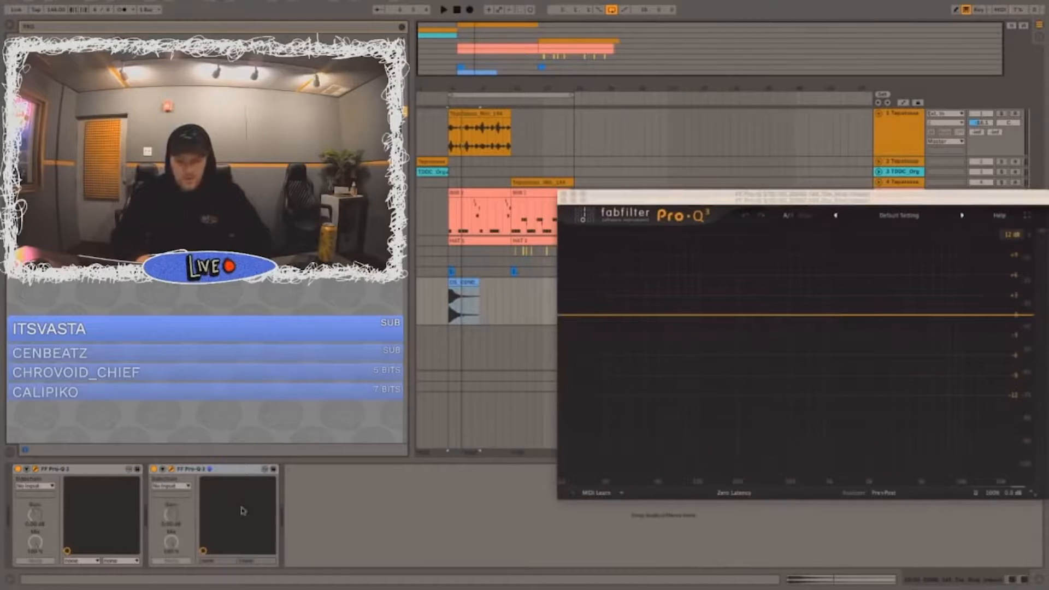
key(space)
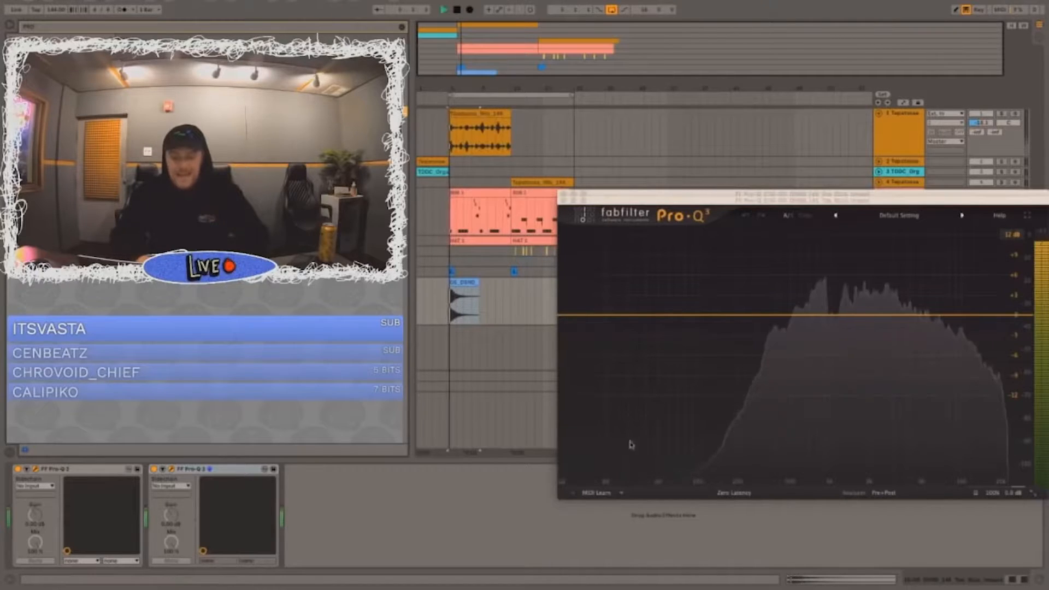
click(651, 471)
key(space)
key(space)
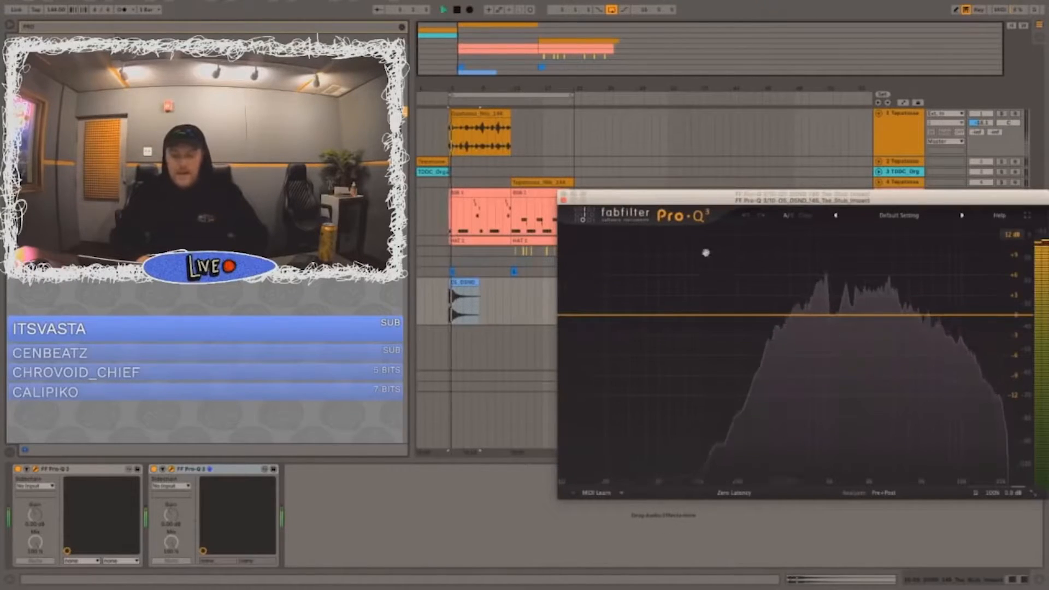
key(space)
click(564, 200)
click(232, 469)
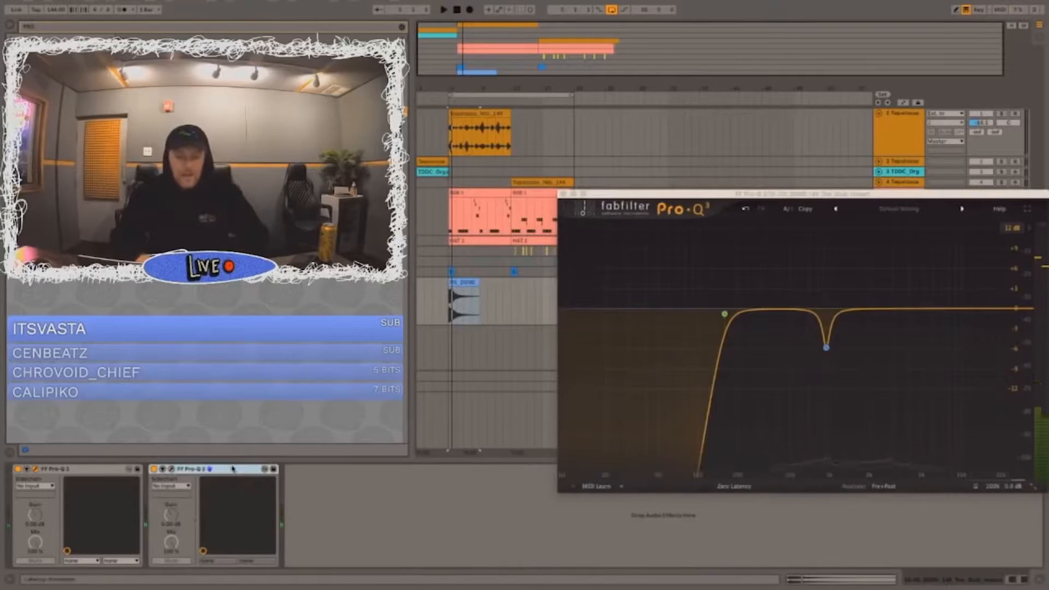
key(Delete)
Step: Set the remaining Pro-Q 3 on the Toe Stub track to Natural Phase processing and close its window
click(730, 486)
click(734, 485)
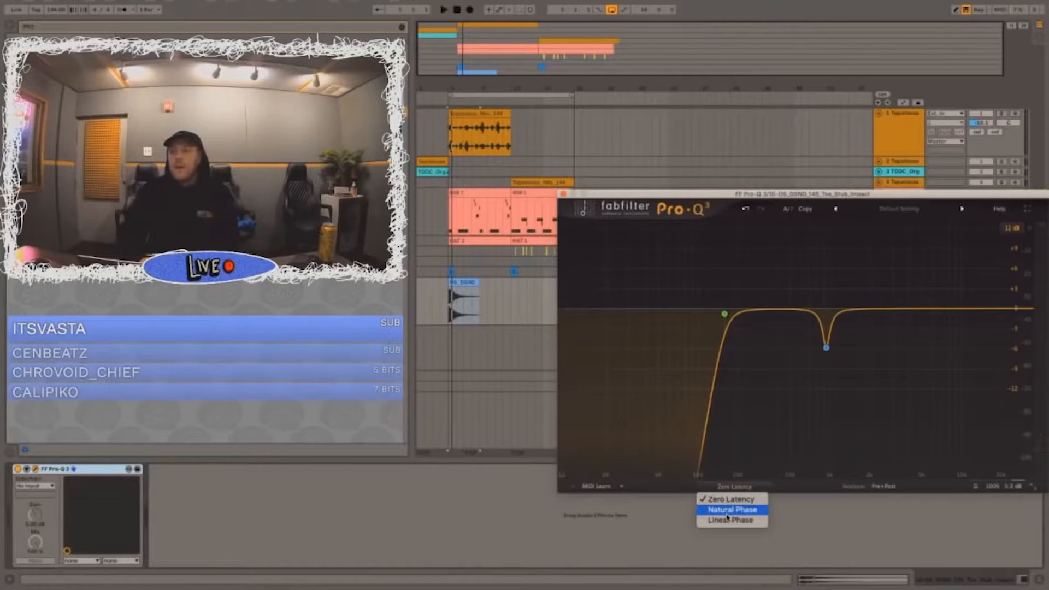
click(738, 511)
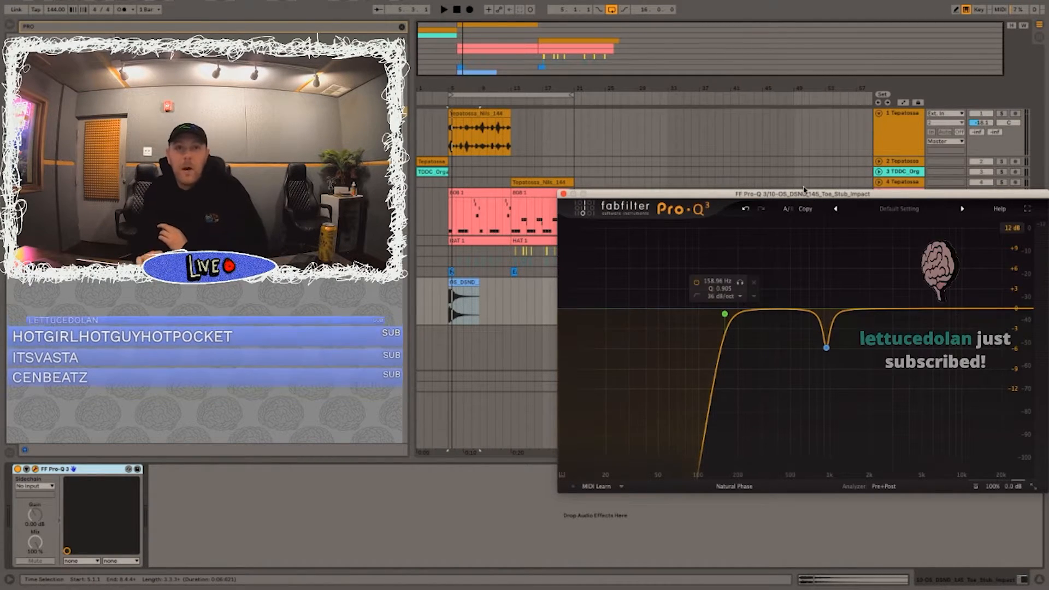
click(733, 486)
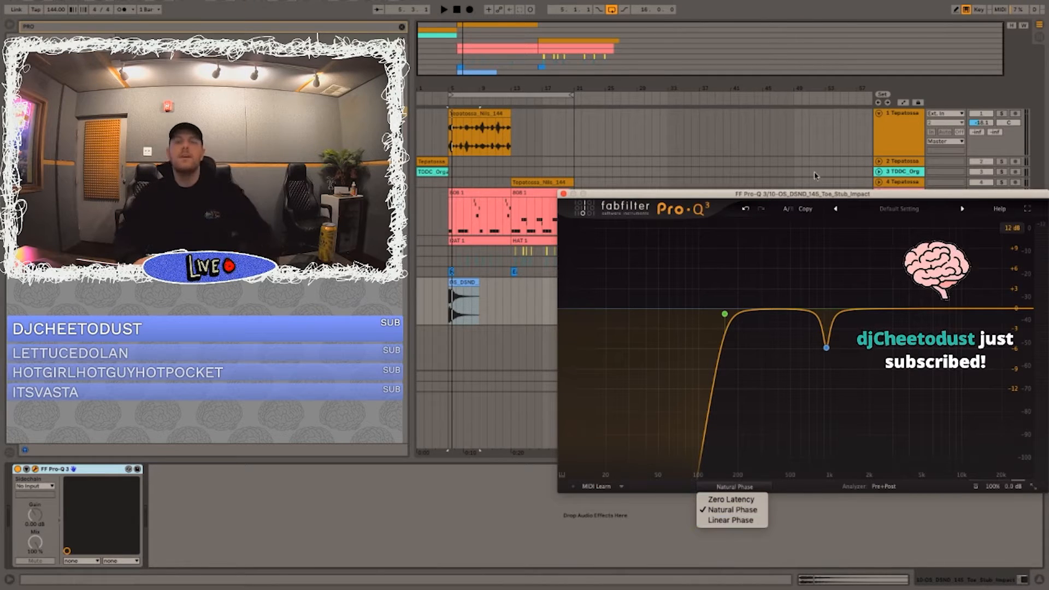
click(565, 198)
click(563, 194)
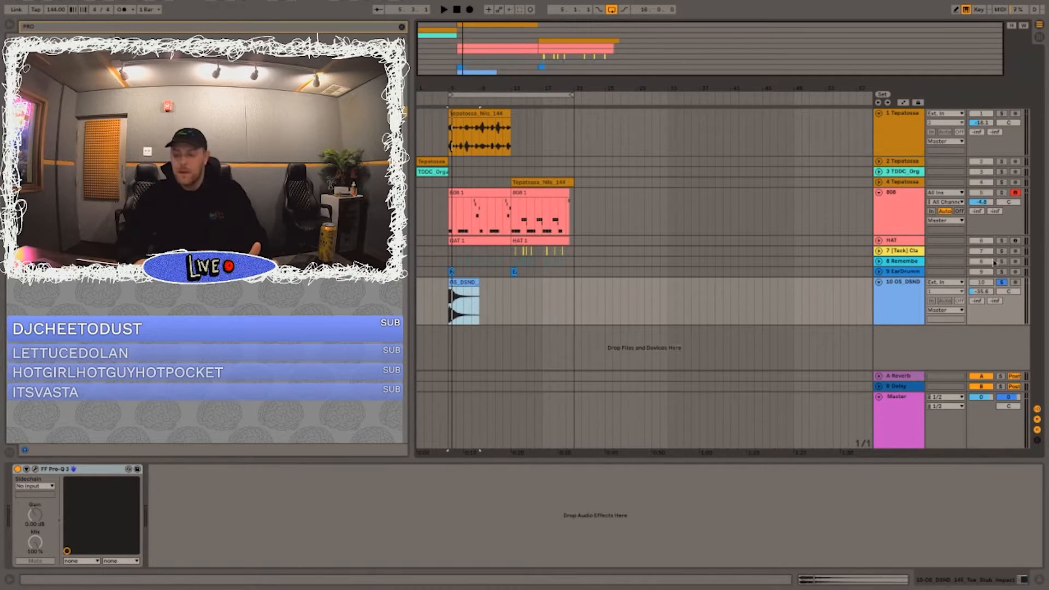
Step: Unsolo the Toe Stub track and play the full arrangement from bar 5
click(1002, 282)
key(XF86AudioRaiseVolume)
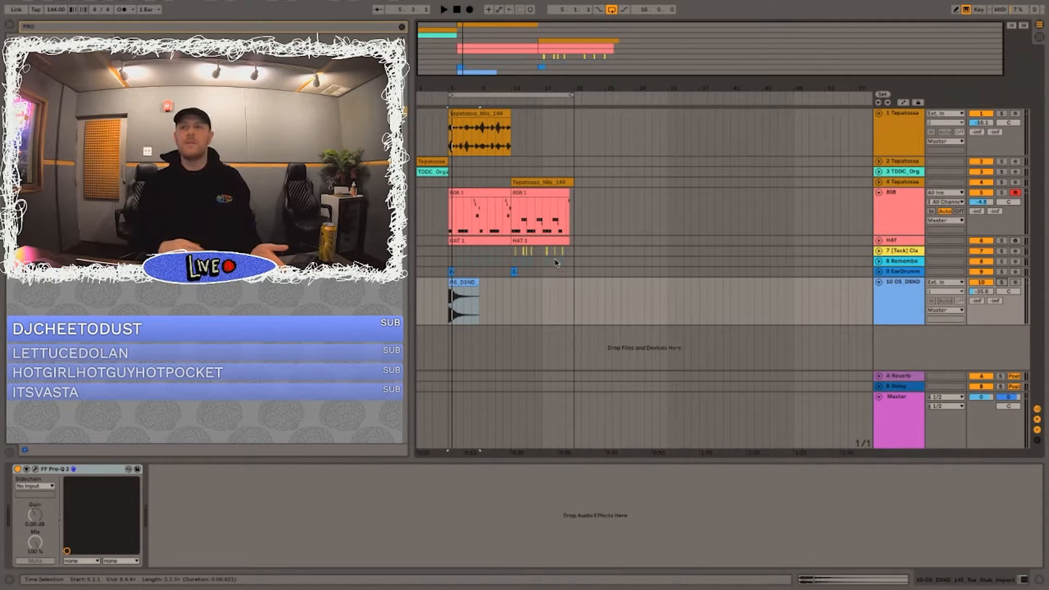
key(space)
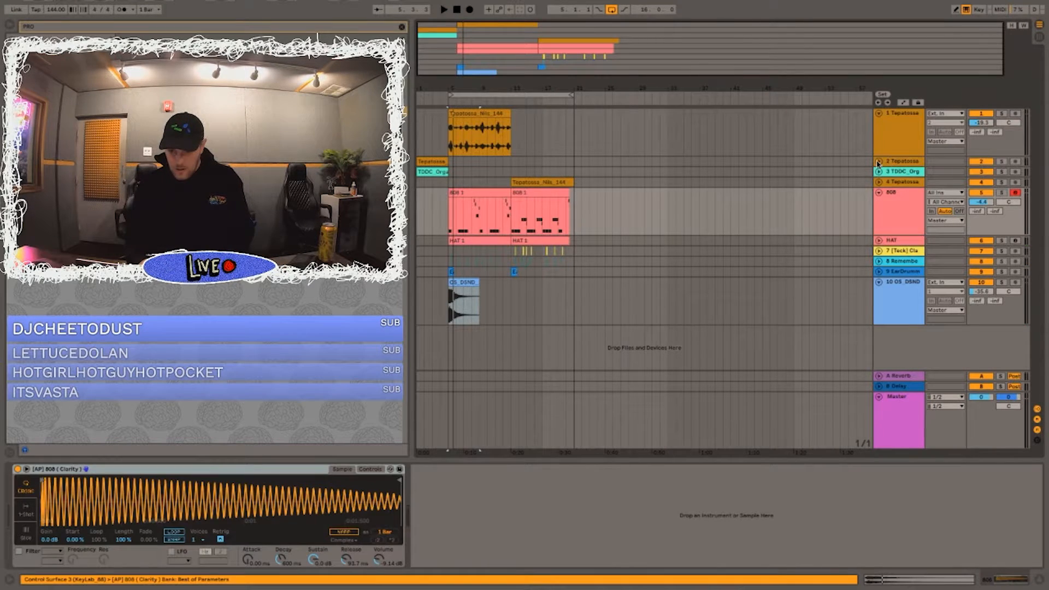
Step: Lower the volume of the second sample track used in the intro, and fold the sample and 808 tracks
click(879, 161)
click(903, 163)
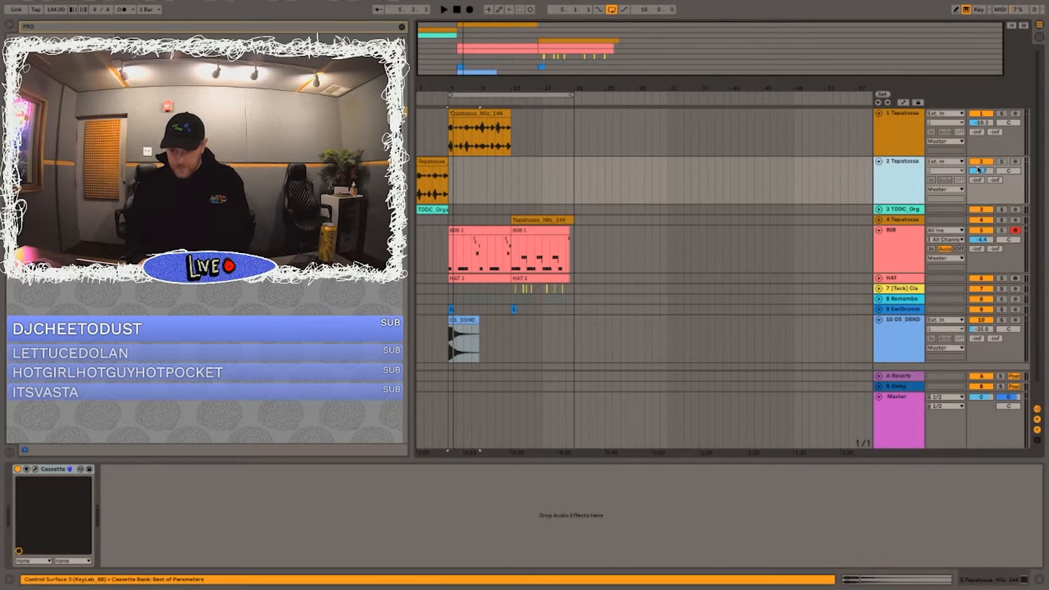
drag(976, 170, 976, 186)
click(878, 162)
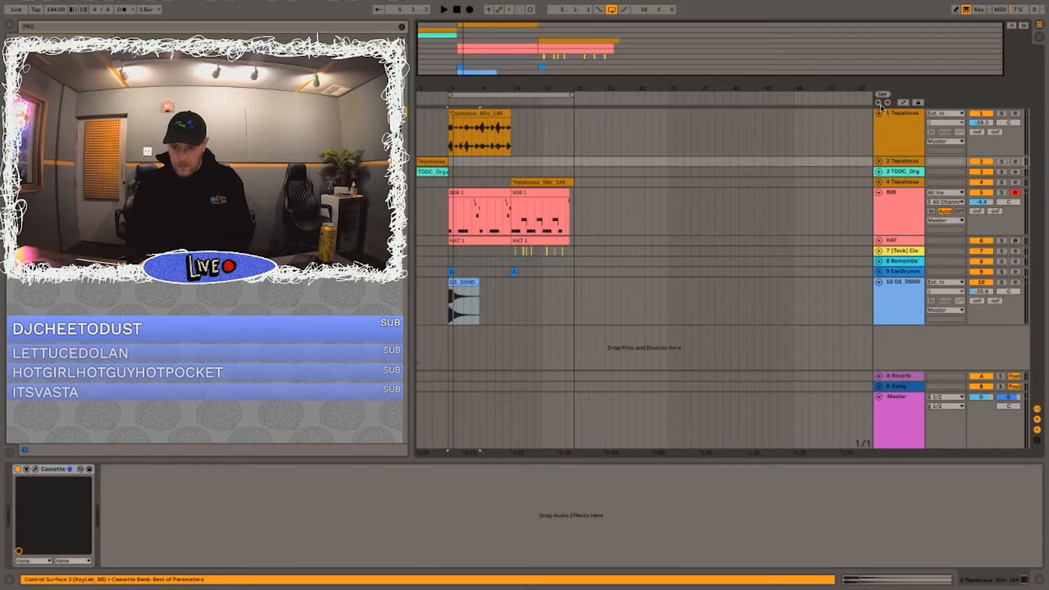
click(879, 113)
click(879, 155)
Step: Play from bar 5 and clear the 808 and HAT parts from 5.3 to 6.3
key(space)
click(447, 187)
key(space)
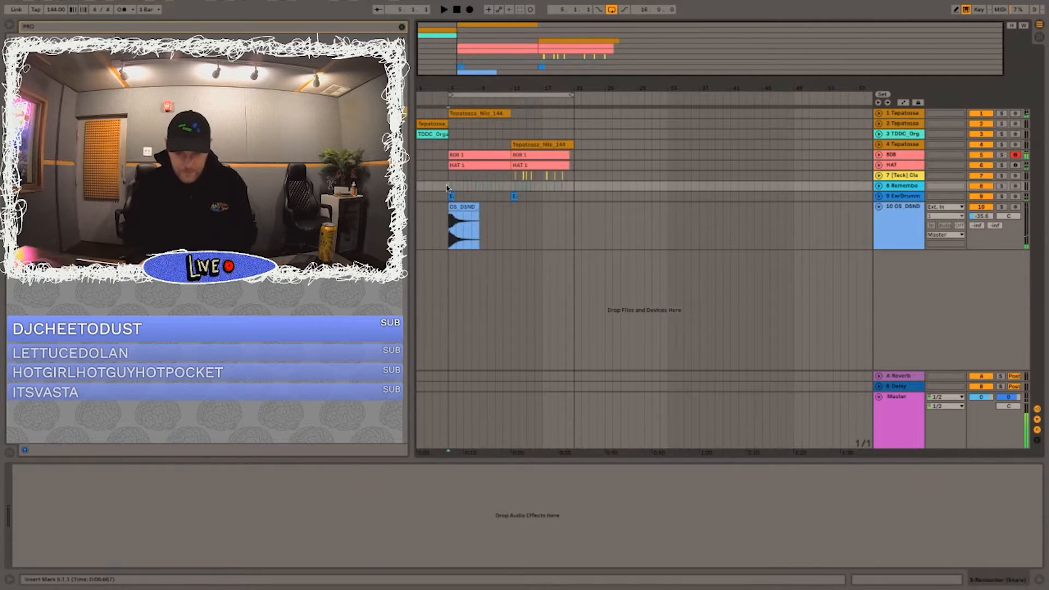
scroll(447, 187, up, 5)
drag(523, 134, 621, 187)
key(Delete)
Step: Listen to the drop from just before bar 5 and clear the 808 part from 6.3 to 7.3
click(451, 155)
key(space)
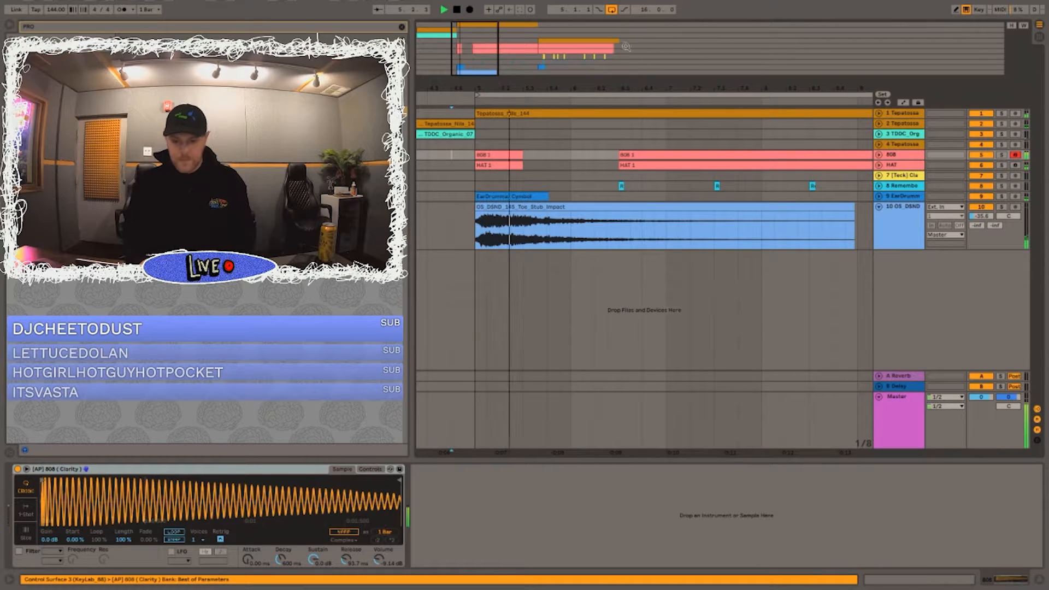
drag(558, 86, 559, 55)
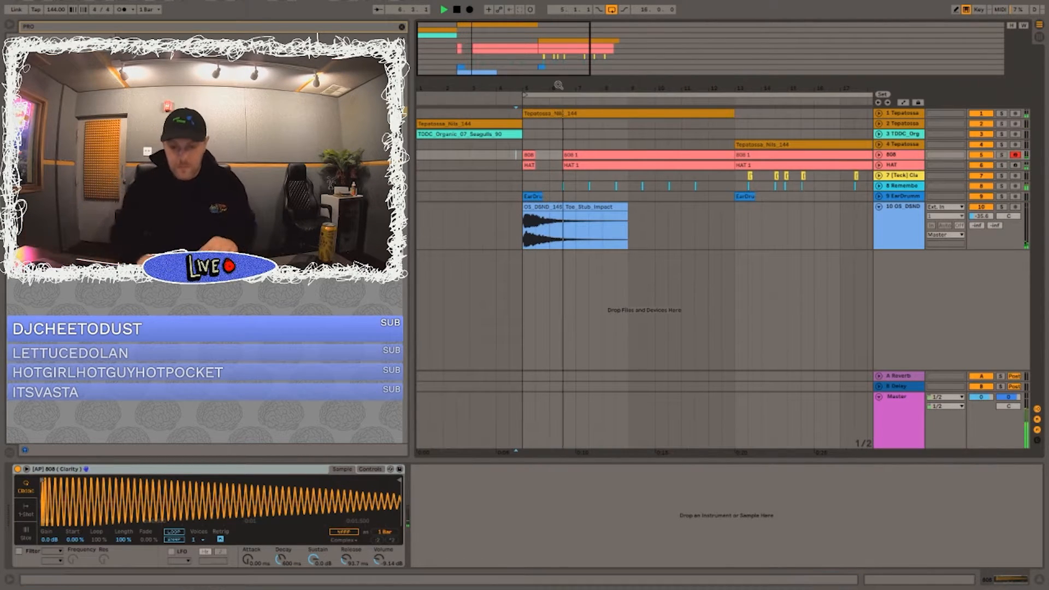
click(878, 155)
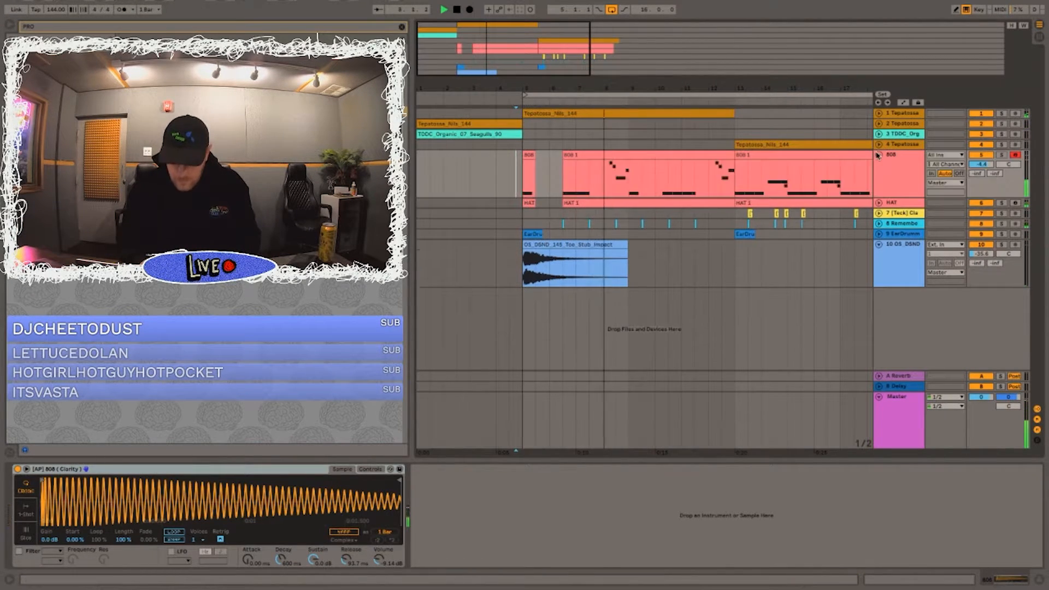
click(475, 169)
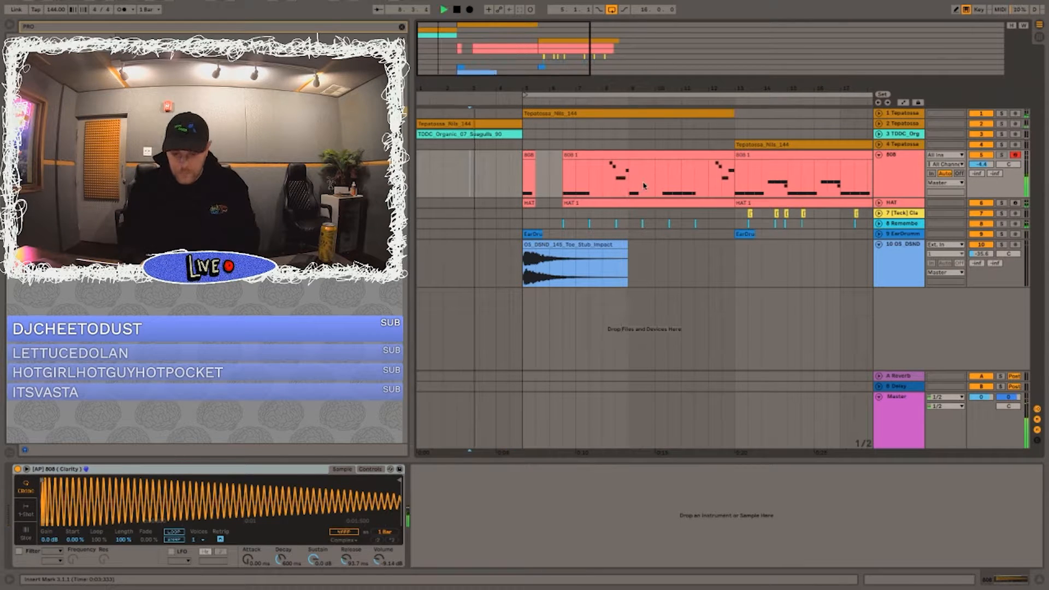
drag(628, 187, 596, 188)
key(Delete)
Step: Insert a new audio track directly below the HAT track and search the browser for "DUBAI"
click(879, 203)
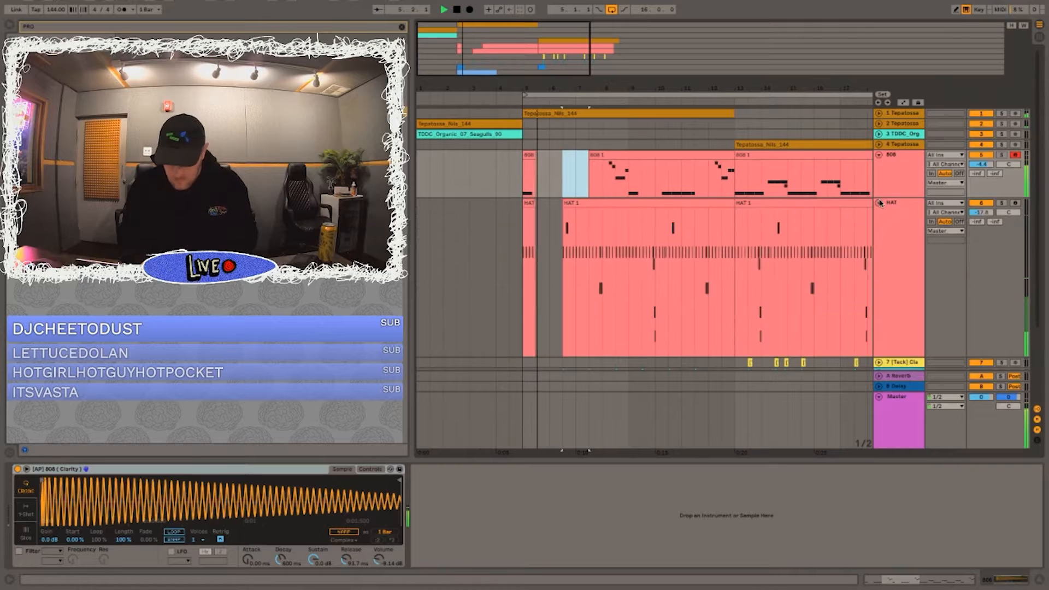
click(899, 210)
click(879, 203)
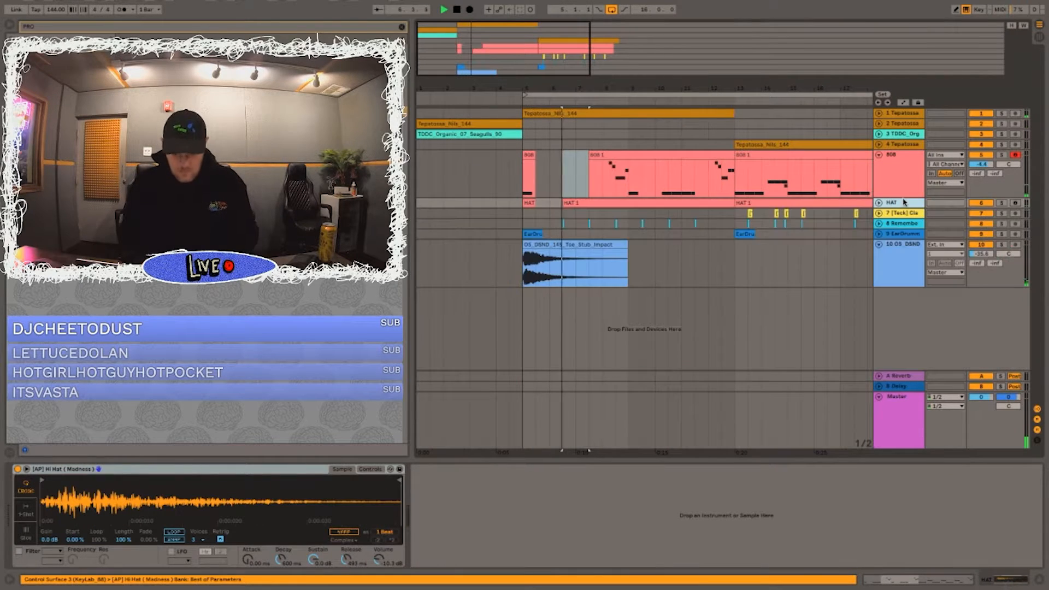
key(ctrl+t)
text(DUBAII)
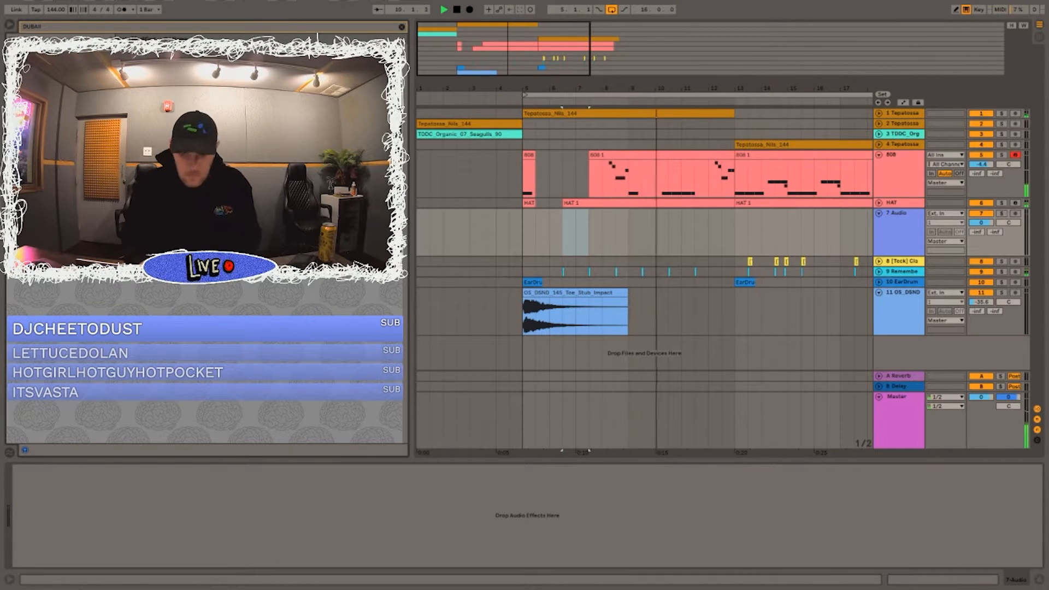
Step: Clear the 808 and HAT parts from bar 12 to bar 13
drag(708, 156, 735, 247)
key(Delete)
scroll(650, 129, down, 4)
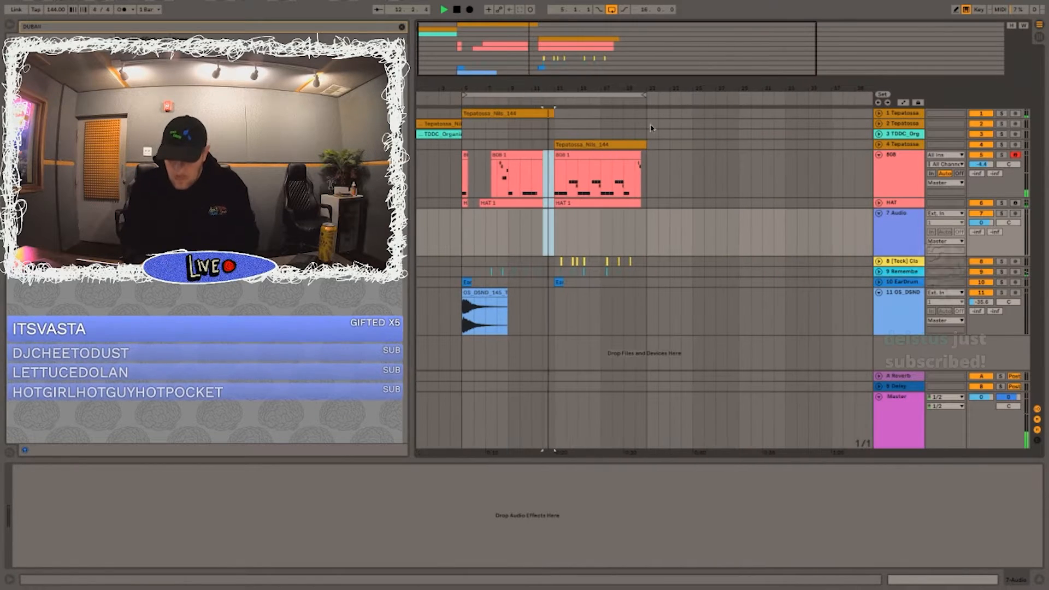
Step: Listen to the second sample section from bar 13, and fold the 808 and empty audio tracks
click(875, 159)
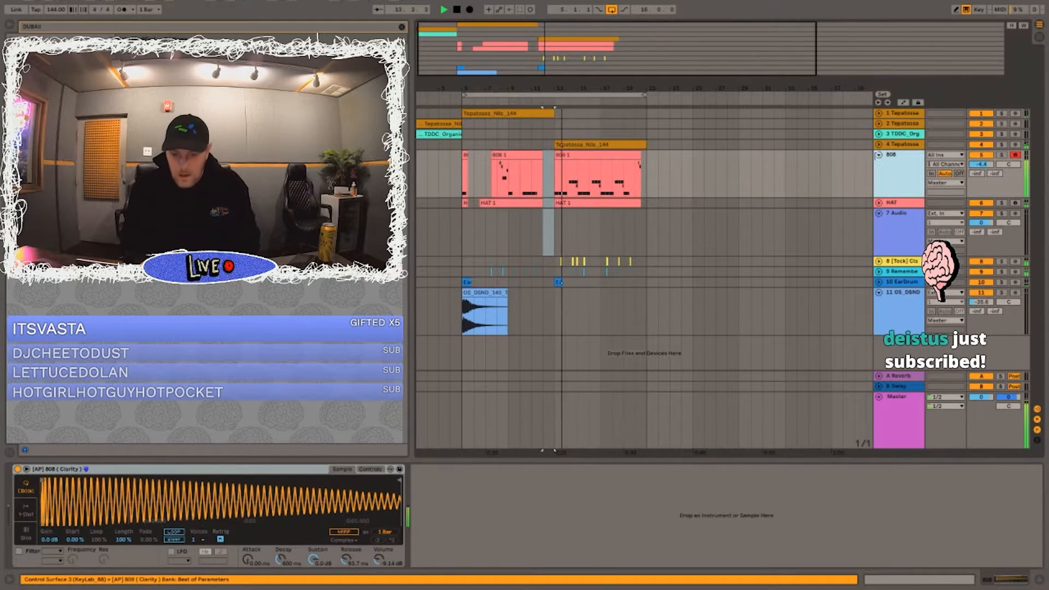
key(space)
double_click(562, 145)
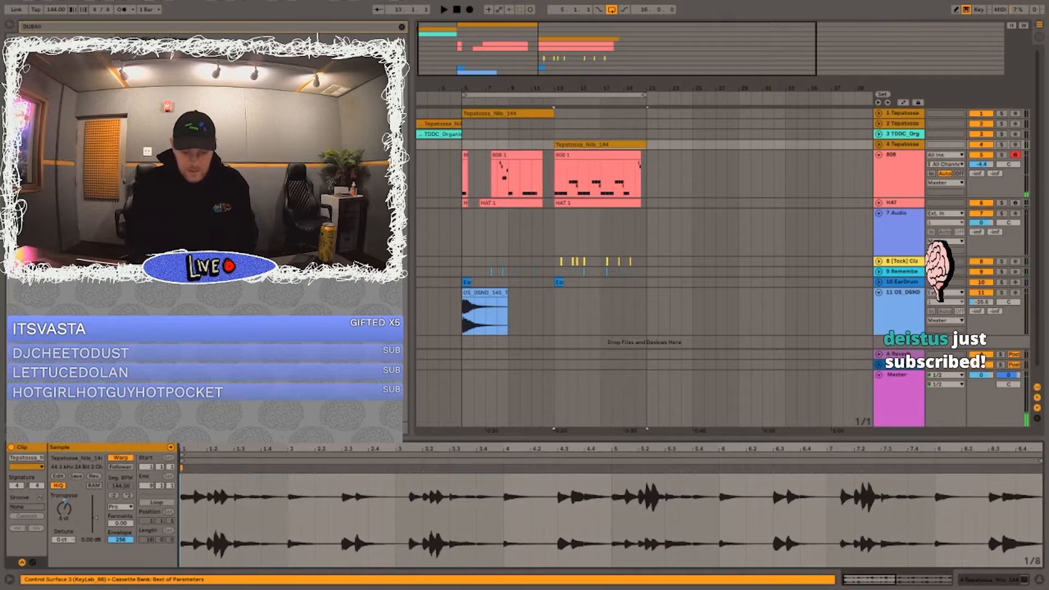
key(space)
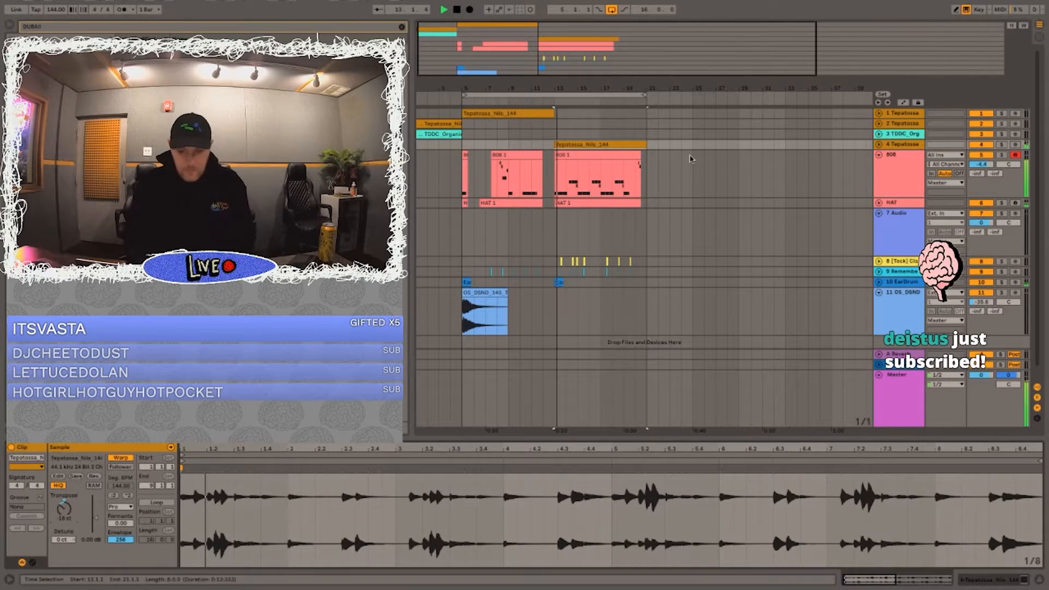
click(689, 164)
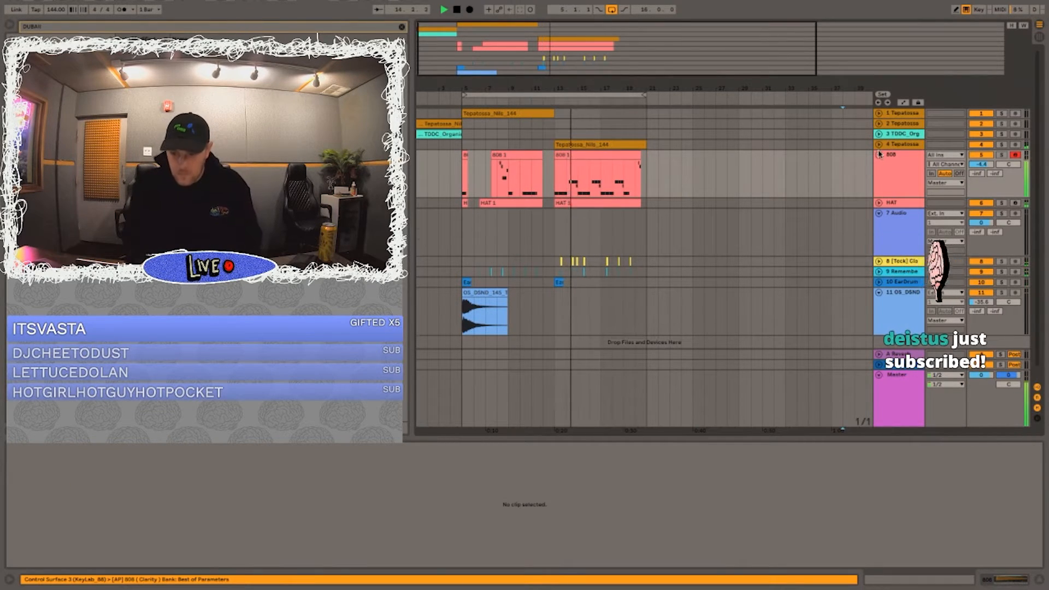
click(879, 154)
click(879, 175)
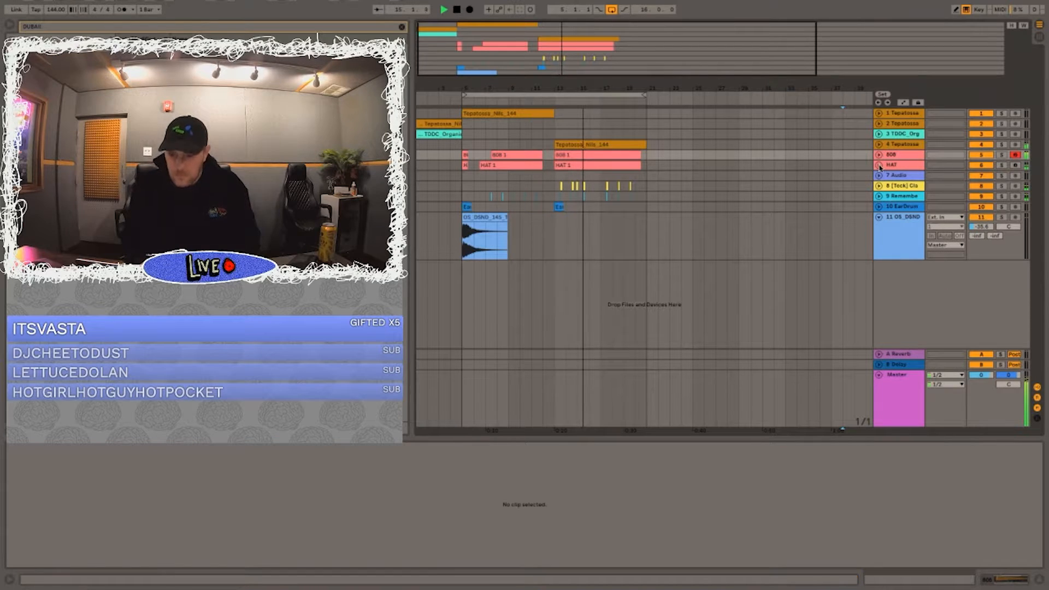
Step: Slightly lower the volume of tracks 8 and 9 together, and fold both tracks
click(896, 186)
click(878, 187)
drag(982, 195, 982, 199)
click(877, 186)
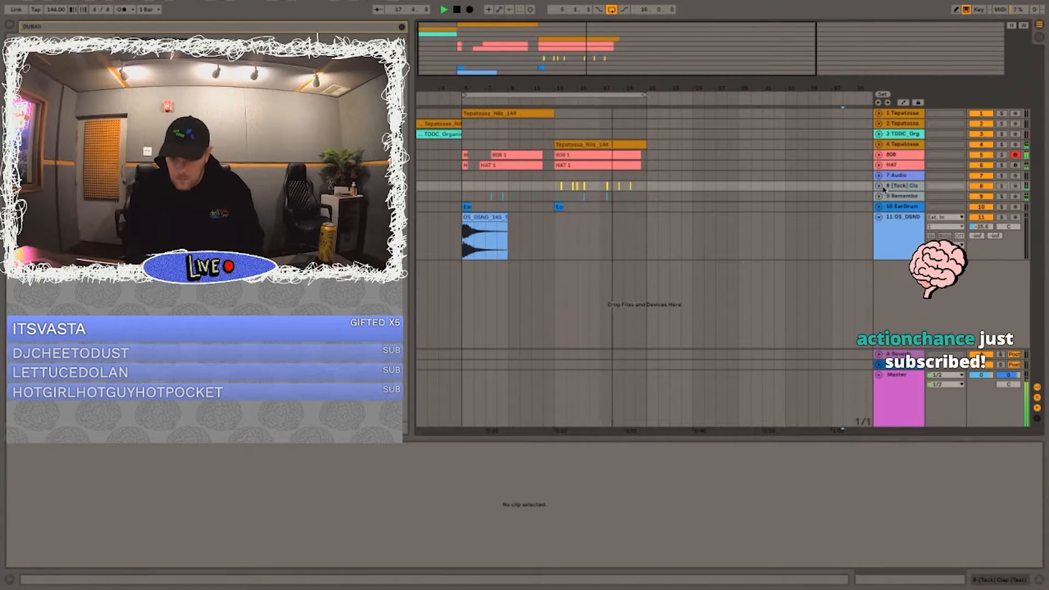
click(878, 186)
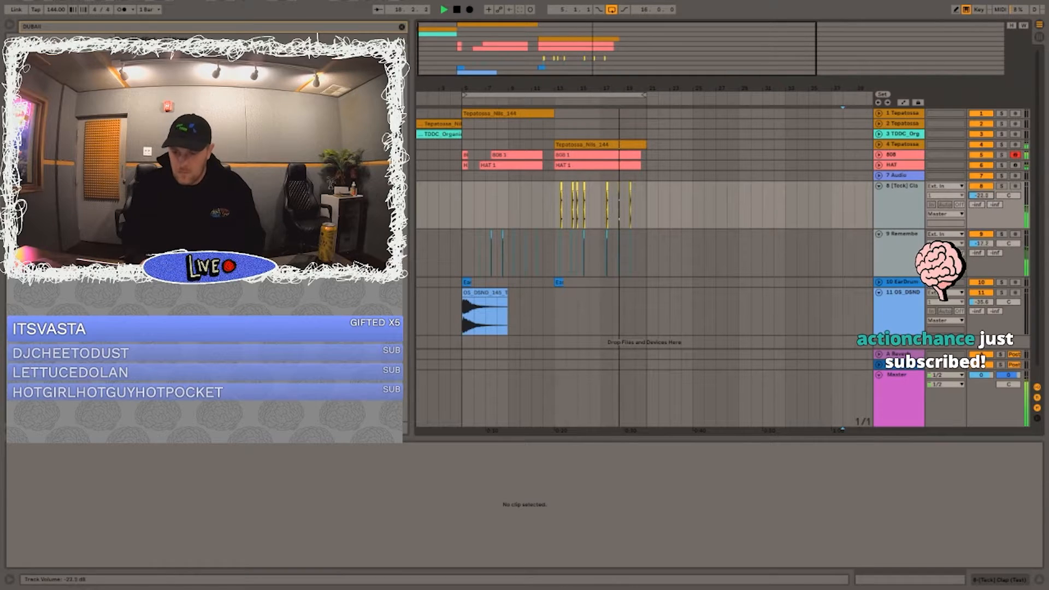
click(879, 186)
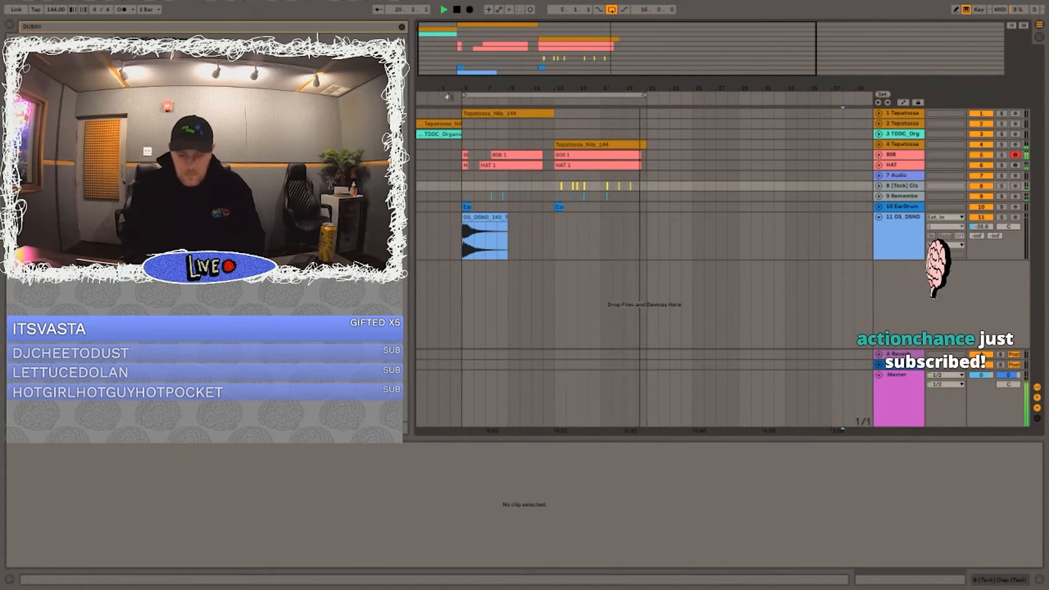
Step: Fold the impact track and duplicate all parts between bars 5 and 13 to bar 21
click(879, 217)
drag(554, 218, 463, 113)
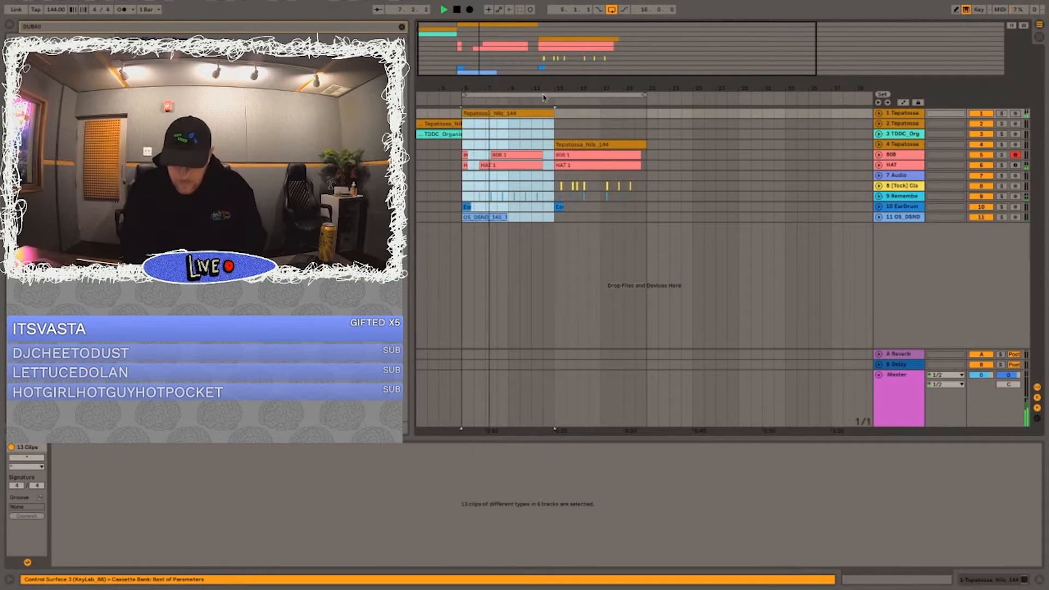
click(647, 116)
key(ctrl+v)
Step: Replace the HAT clips at bar 21 with the uninterrupted HAT clip from bar 13, and check the 808 dropout there
click(624, 134)
key(space)
key(space)
click(653, 167)
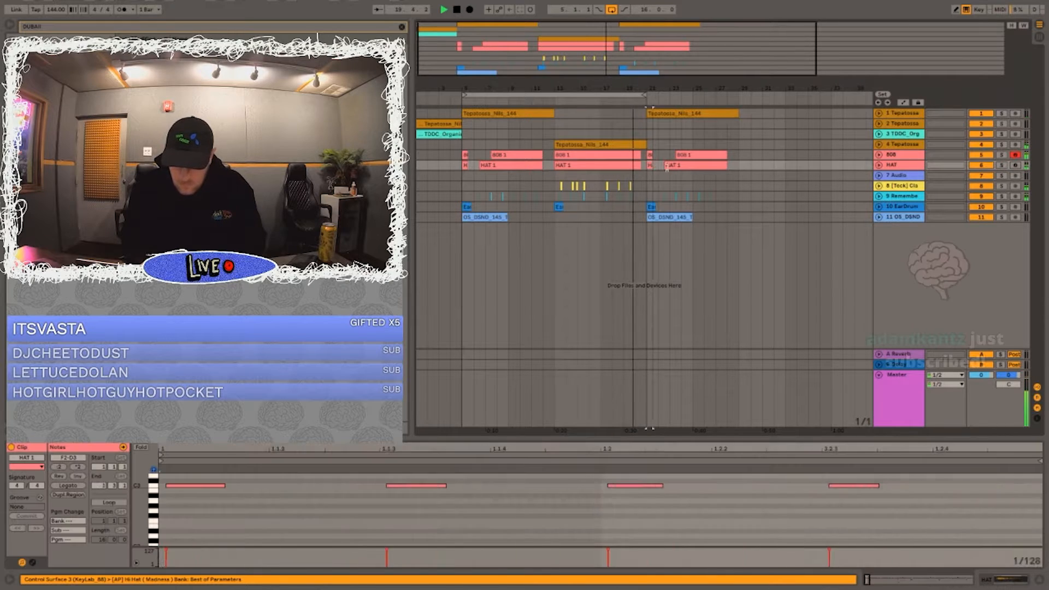
click(657, 155)
click(650, 155)
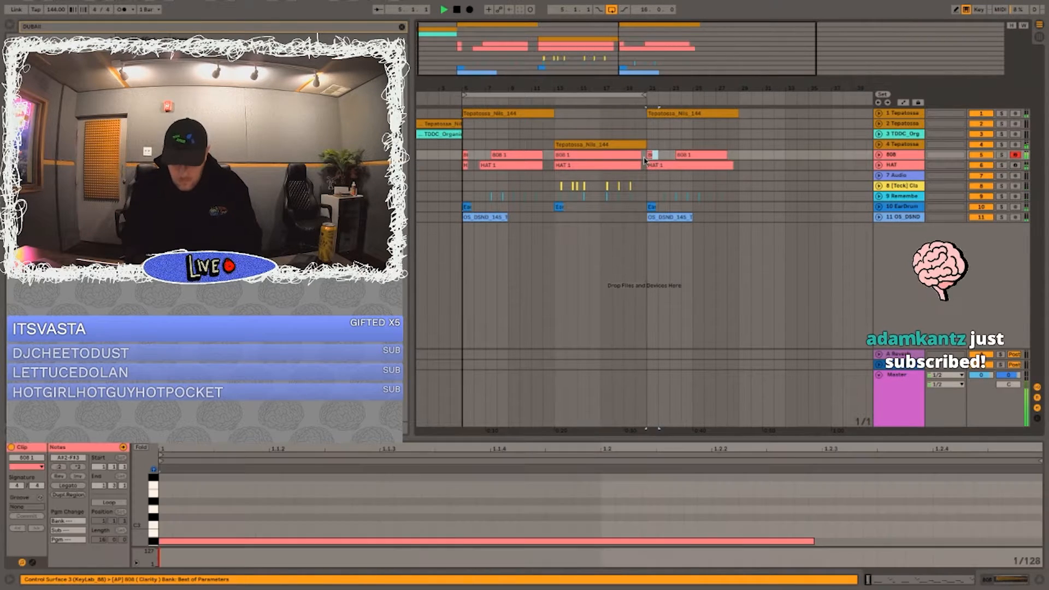
click(659, 155)
key(space)
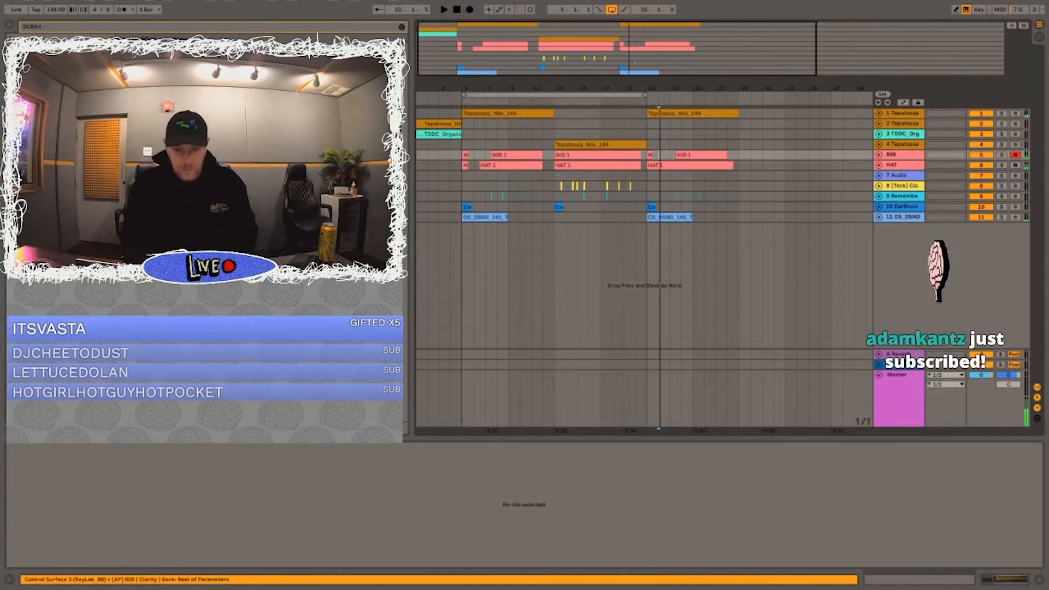
Step: Move the sample track that starts at bar 13 directly below the first sample track, and listen from bar 1
click(454, 124)
key(space)
click(520, 130)
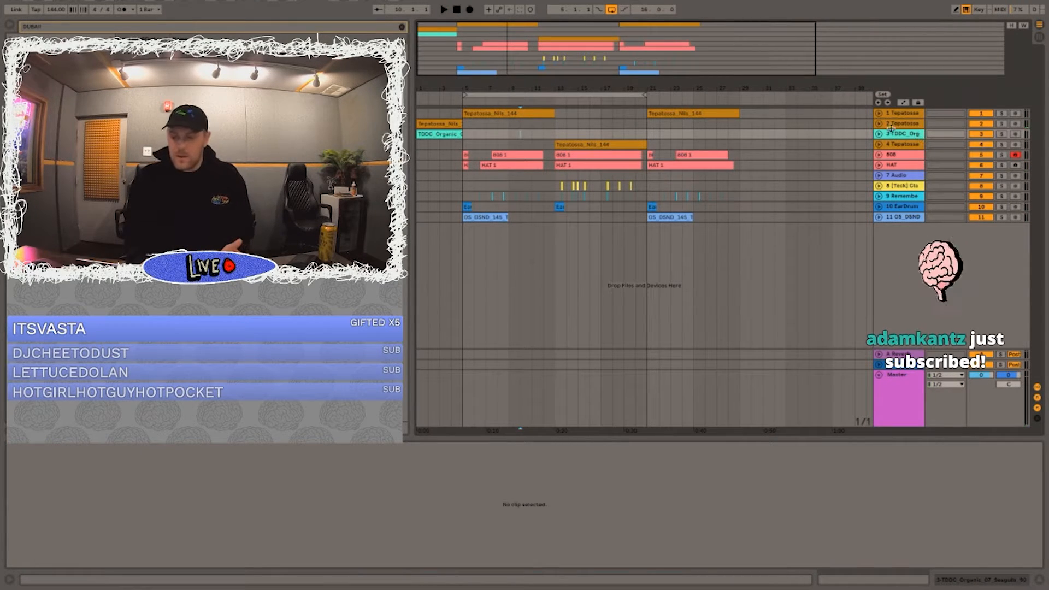
drag(896, 145, 893, 120)
click(451, 165)
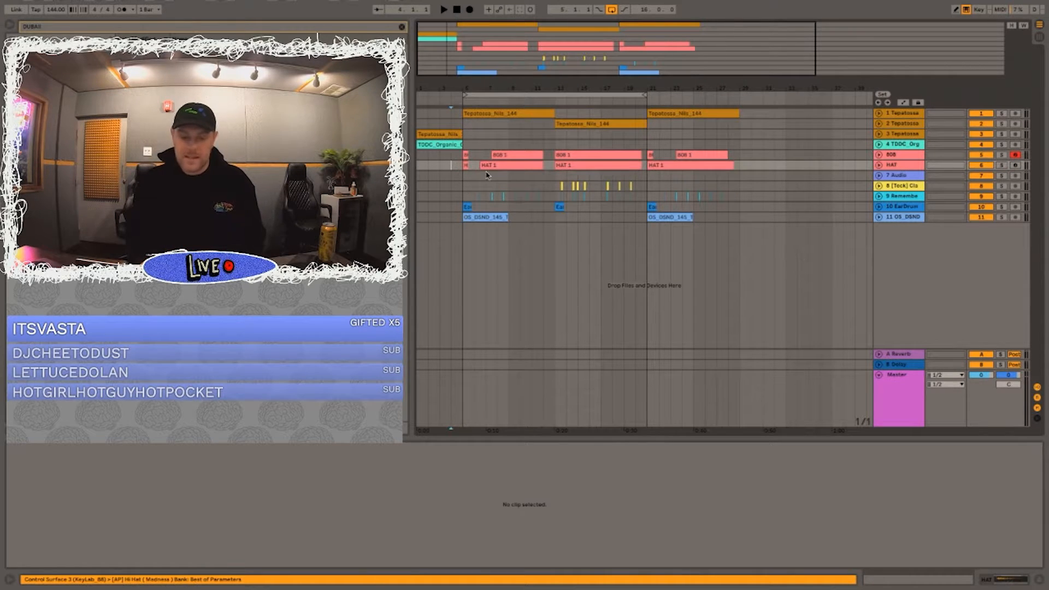
click(418, 155)
key(space)
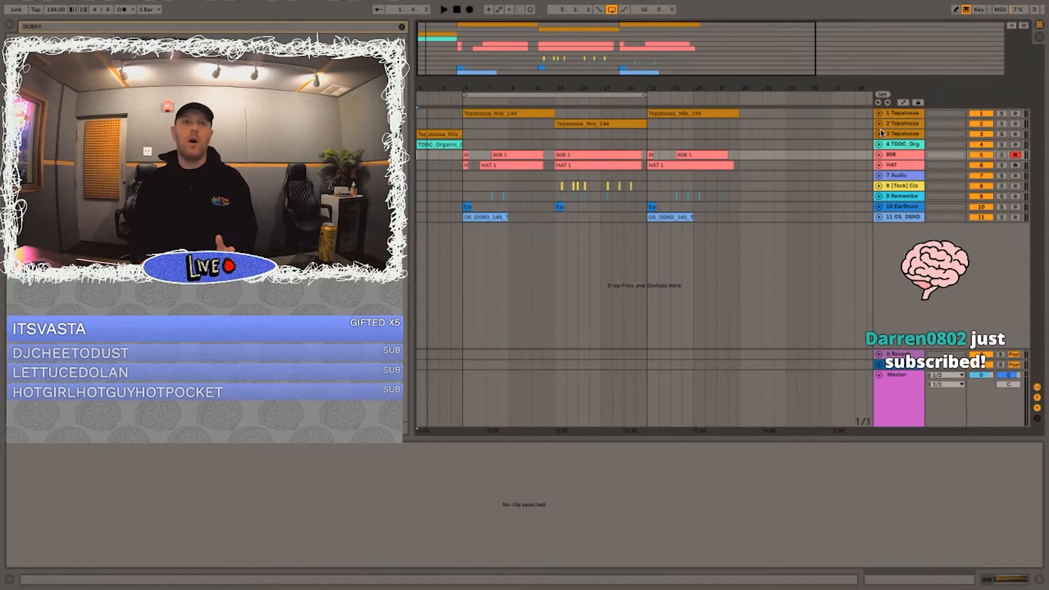
click(879, 166)
click(878, 166)
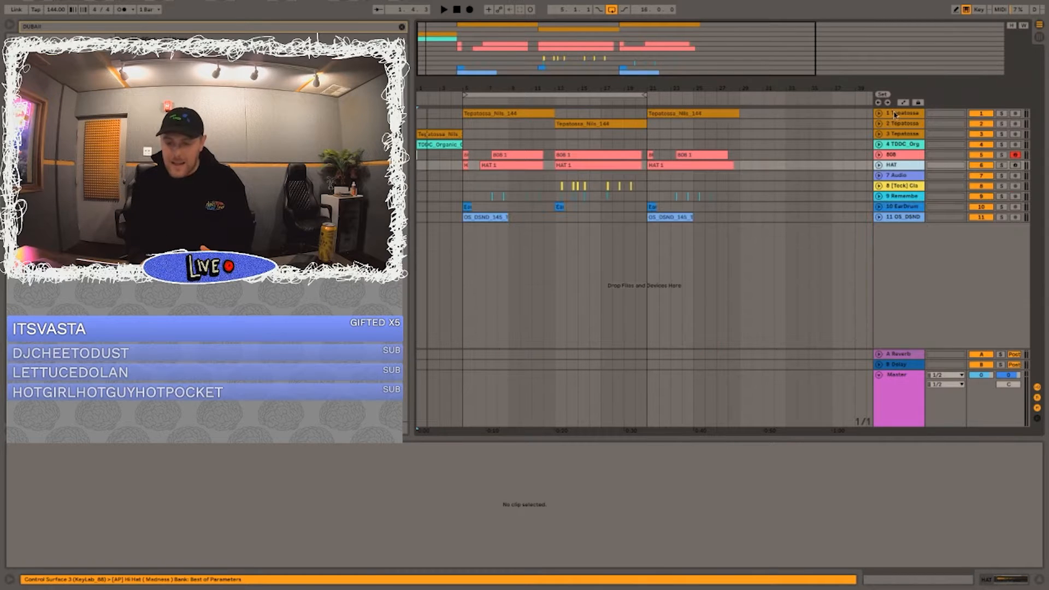
click(895, 114)
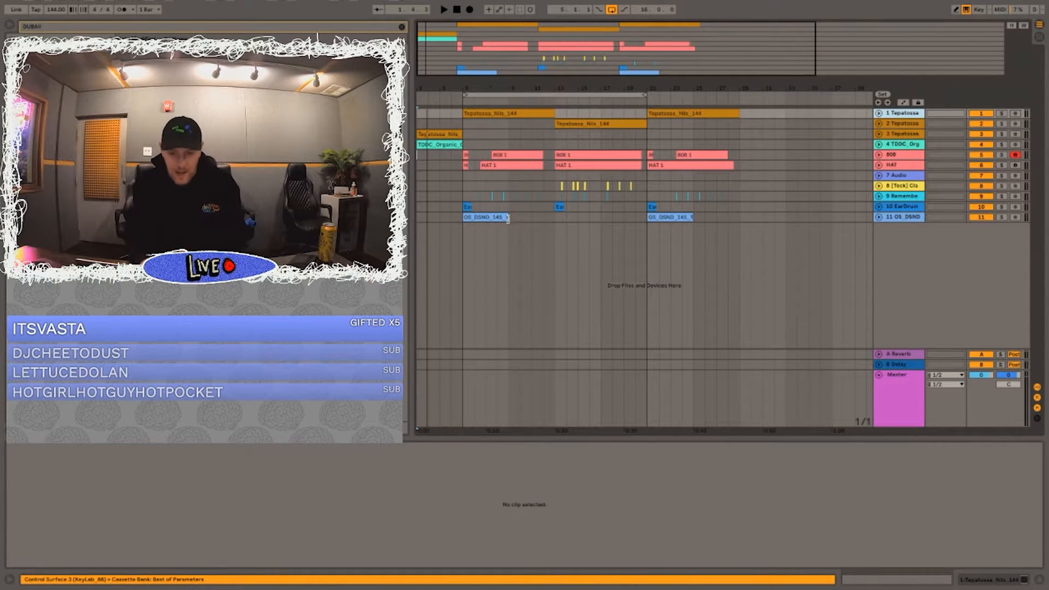
click(465, 176)
Step: Add a new audio track below the impact track and place the Kick (Dubai) sample on it at bar 13
drag(547, 77, 587, 187)
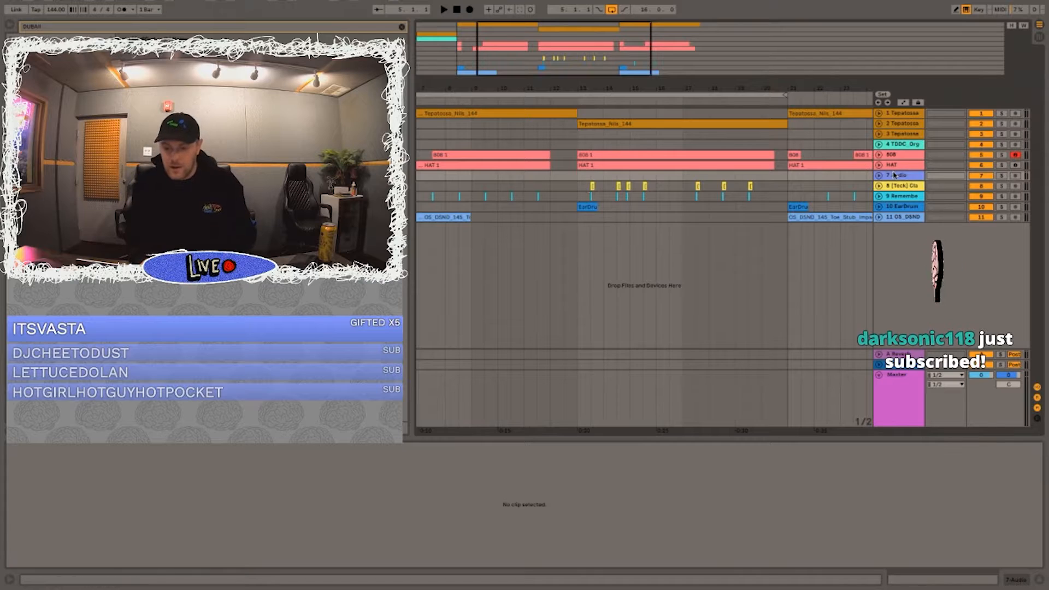
key(ctrl+t)
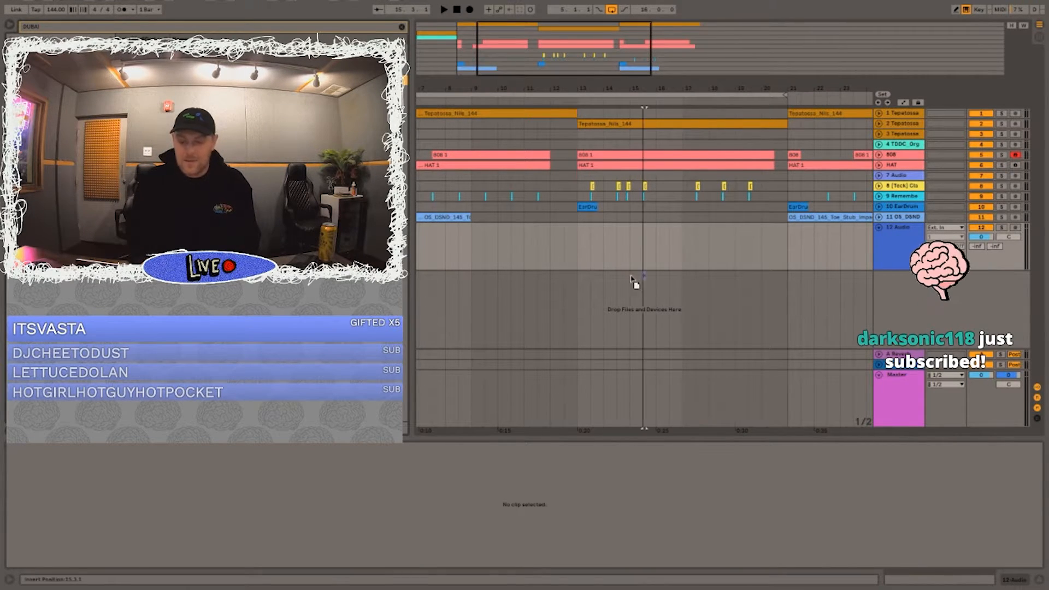
drag(643, 285, 579, 235)
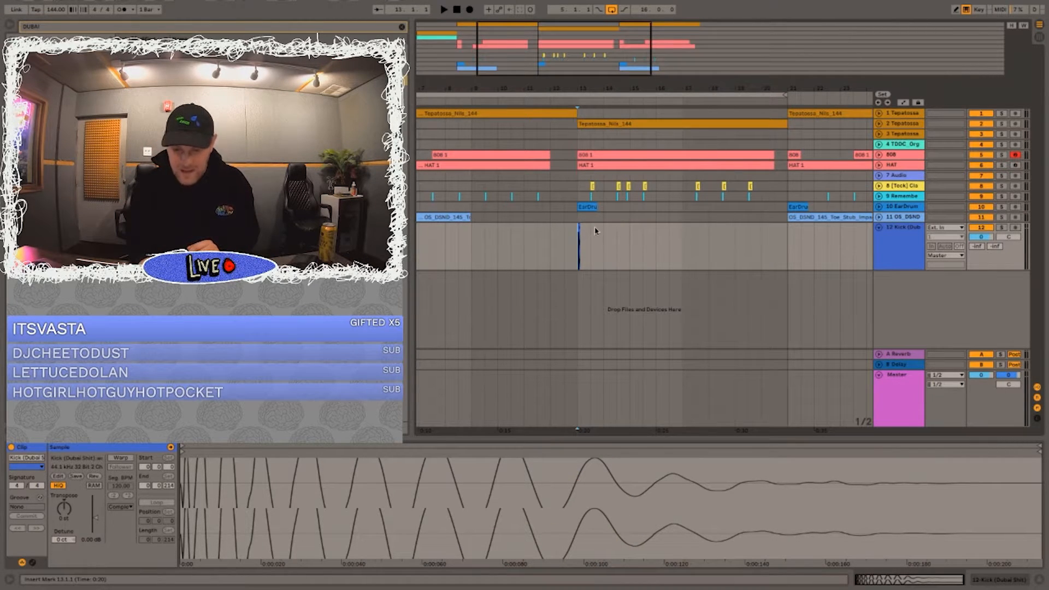
Step: Inspect the kick clip's waveform, play from bar 5 and lower the kick track's volume to about -16 dB
scroll(580, 248, up, 5)
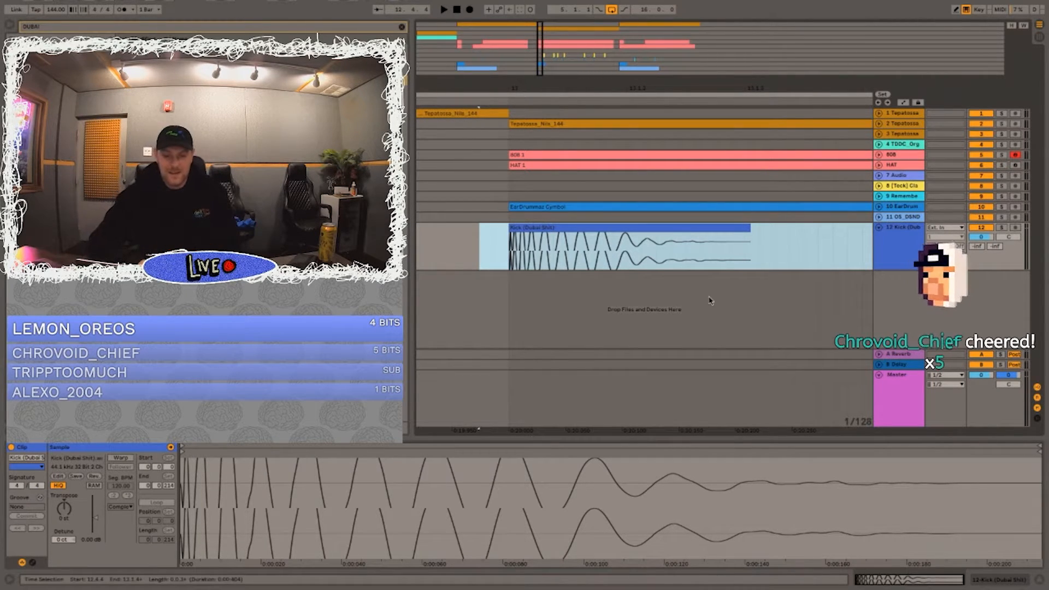
click(530, 295)
drag(558, 87, 565, 27)
click(448, 235)
key(space)
drag(982, 238, 981, 265)
key(space)
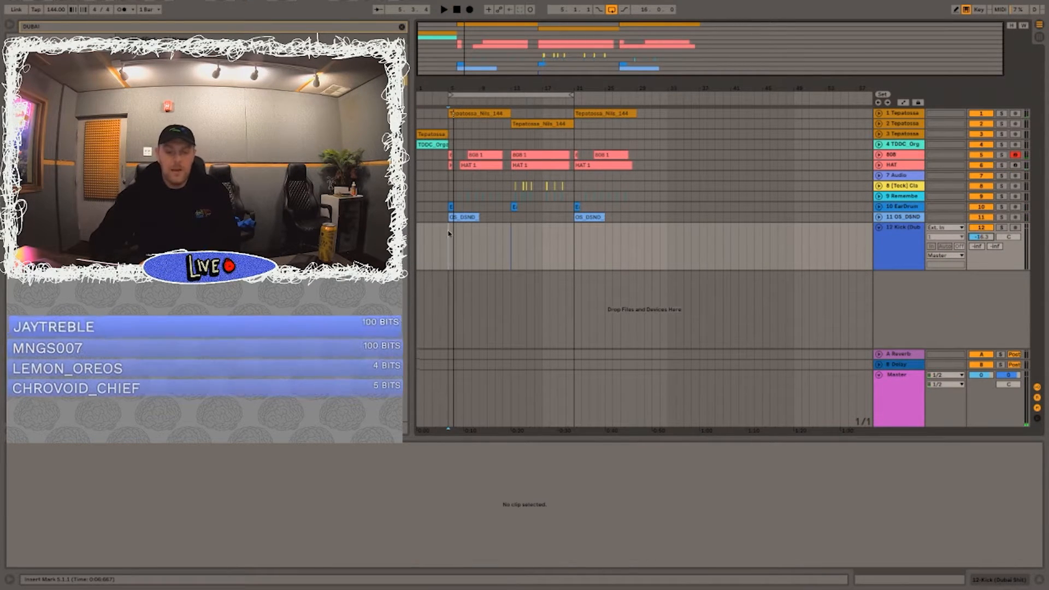
Step: Listen to the drop from bar 5 with the system volume turned up
drag(454, 236, 446, 236)
click(447, 236)
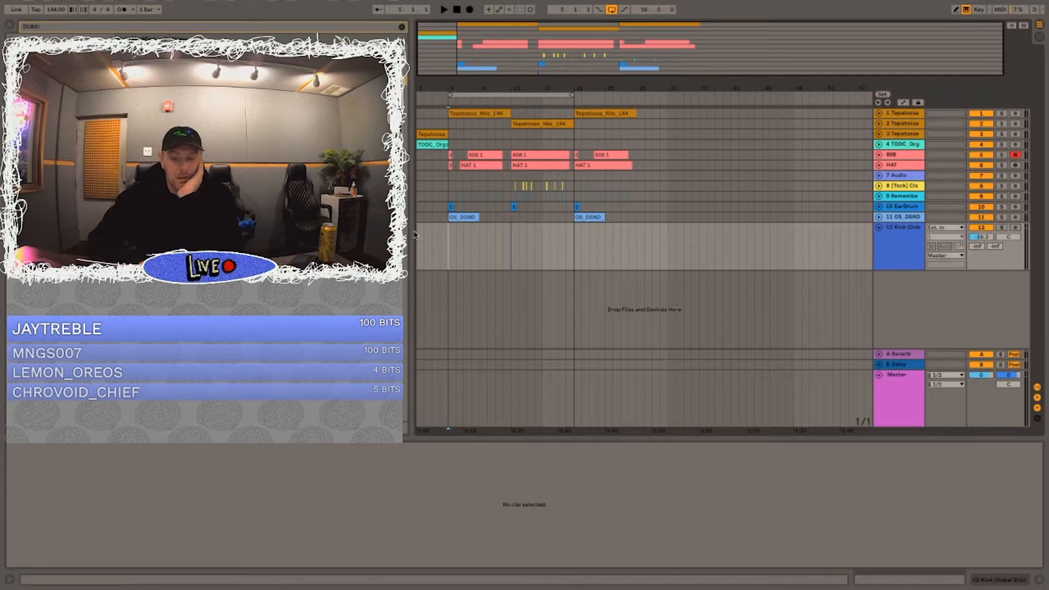
key(space)
key(XF86AudioRaiseVolume)
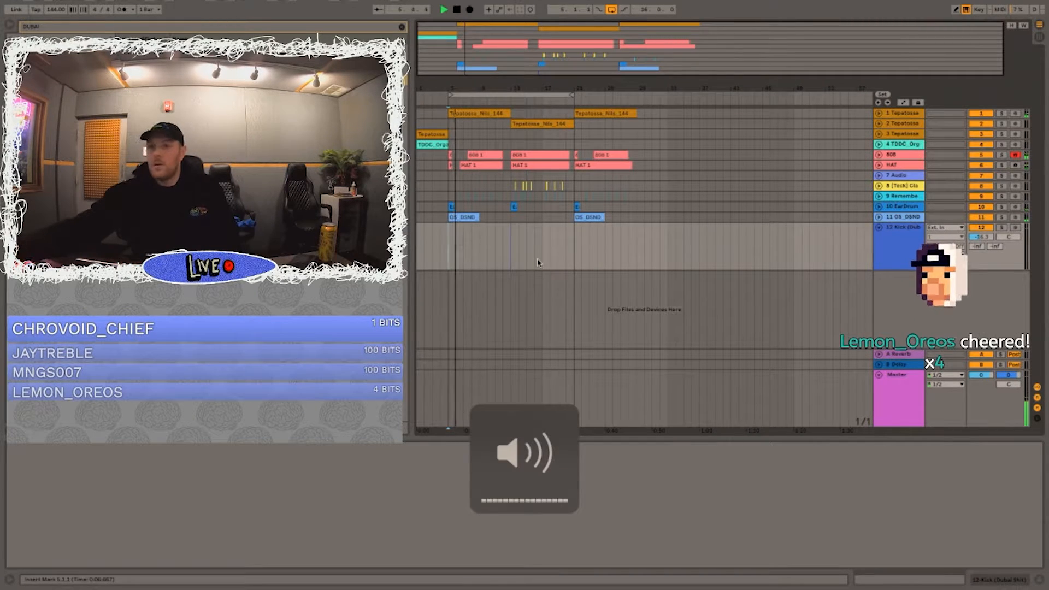
key(space)
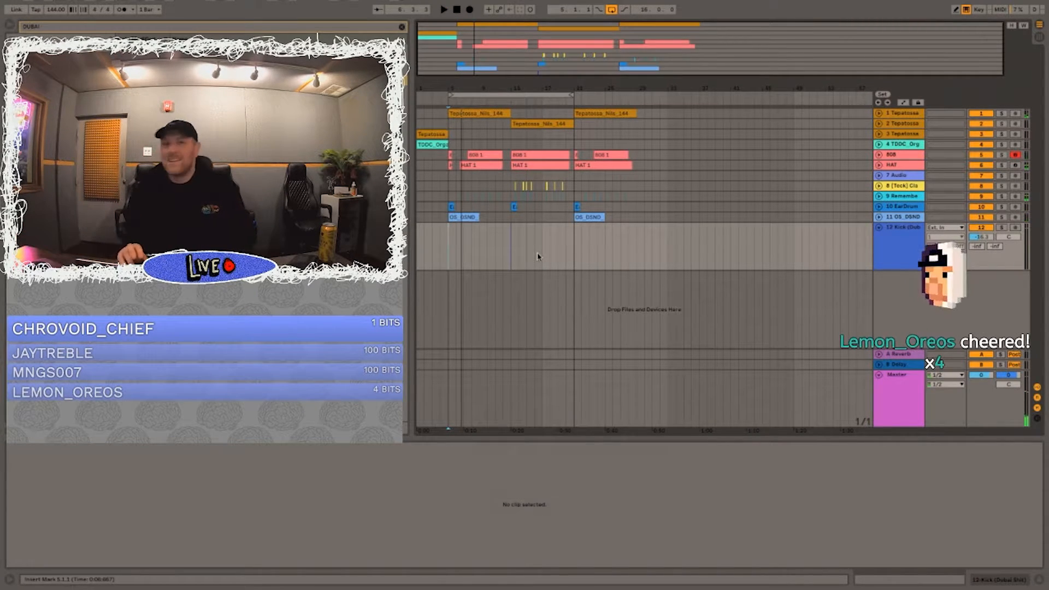
key(space)
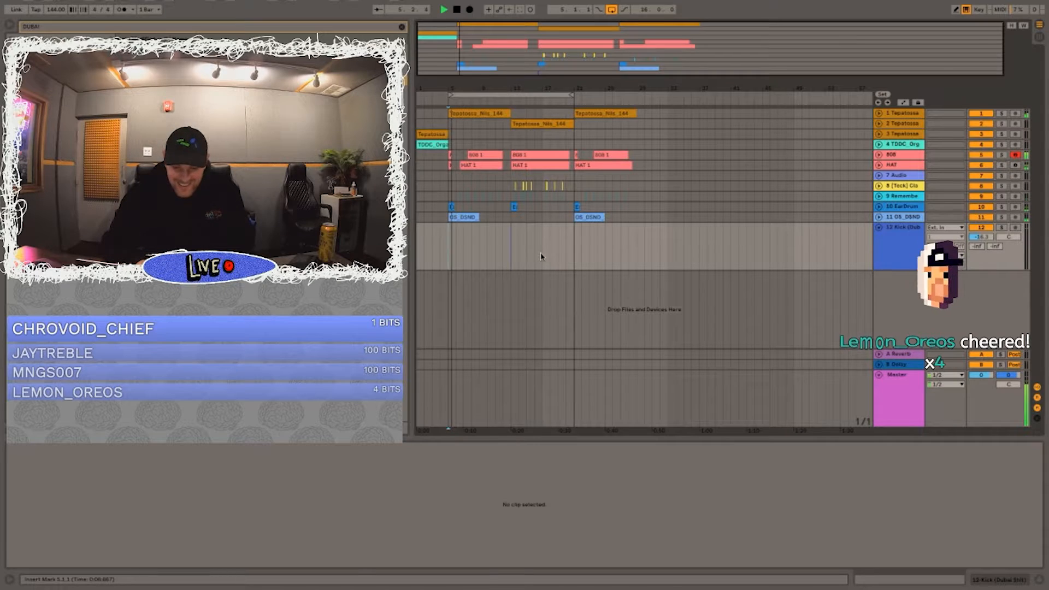
Step: Play from before bar 12 into bar 13 and adjust the kick track's volume to about -15.7 dB
click(503, 246)
drag(502, 88, 502, 169)
click(509, 256)
key(space)
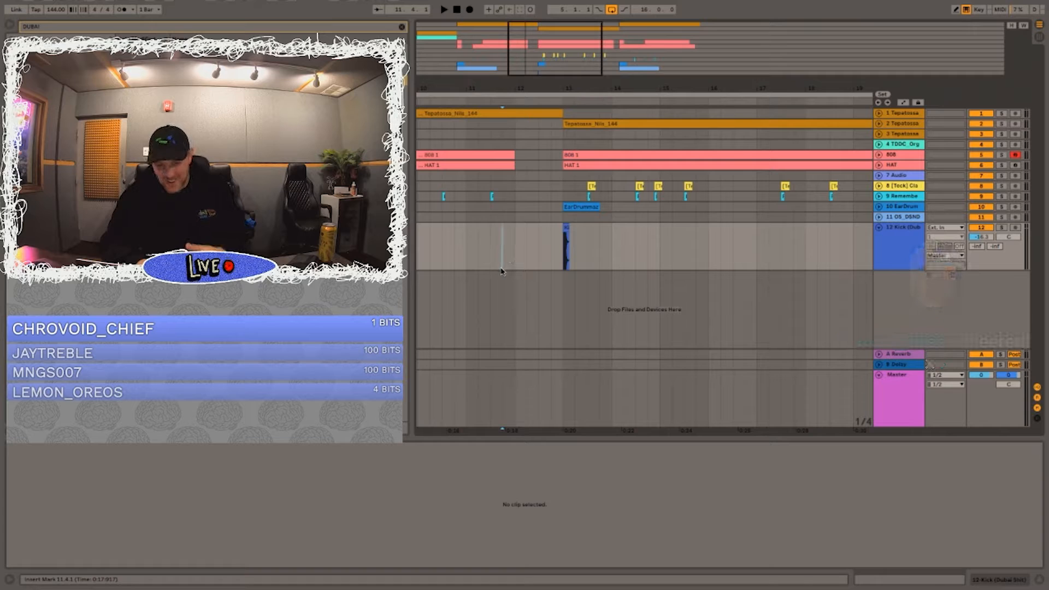
key(space)
drag(984, 243, 987, 239)
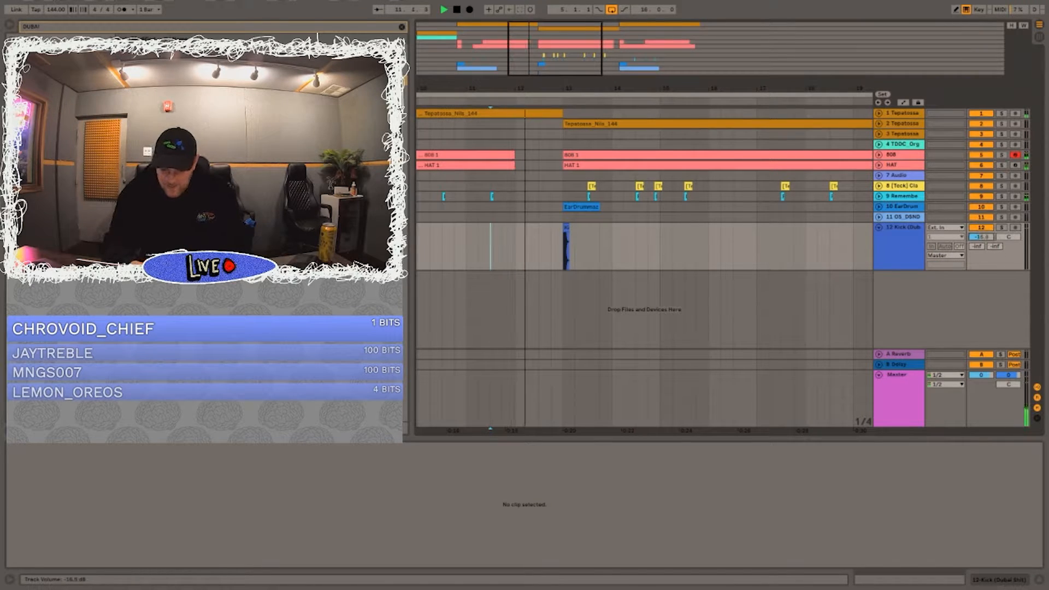
key(XF86AudioRaiseVolume)
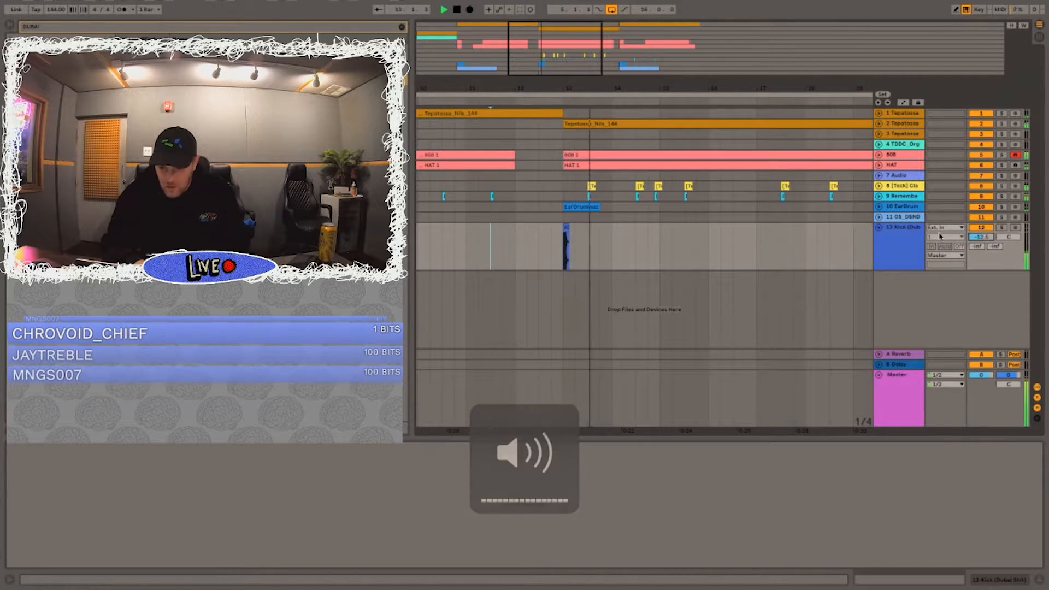
key(space)
Step: Unfold the 808 track, set its volume to -6.9 dB and listen to the lead-in to bar 13
scroll(979, 241, up, 1)
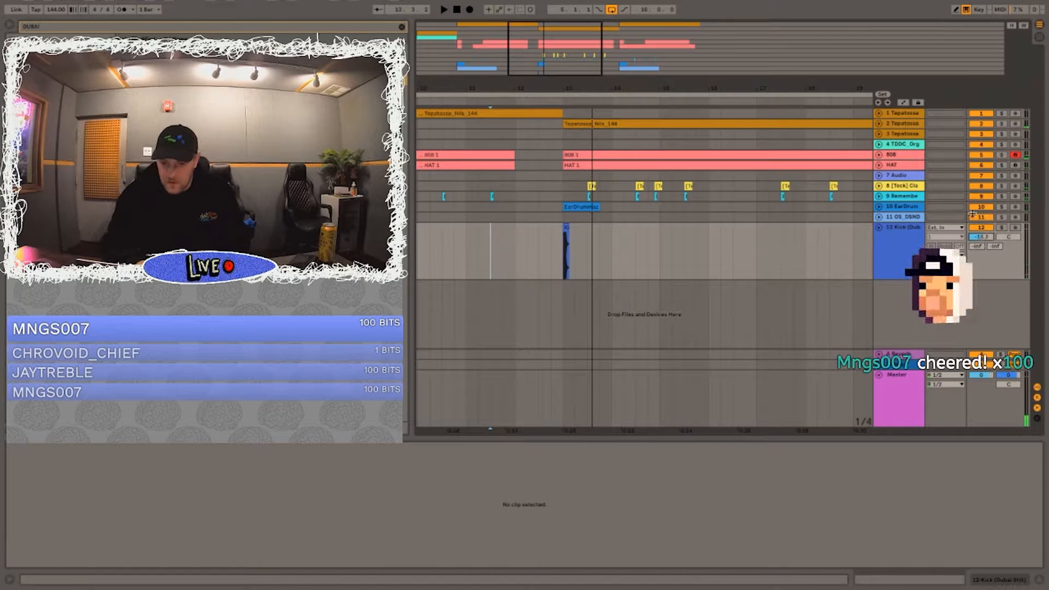
click(883, 156)
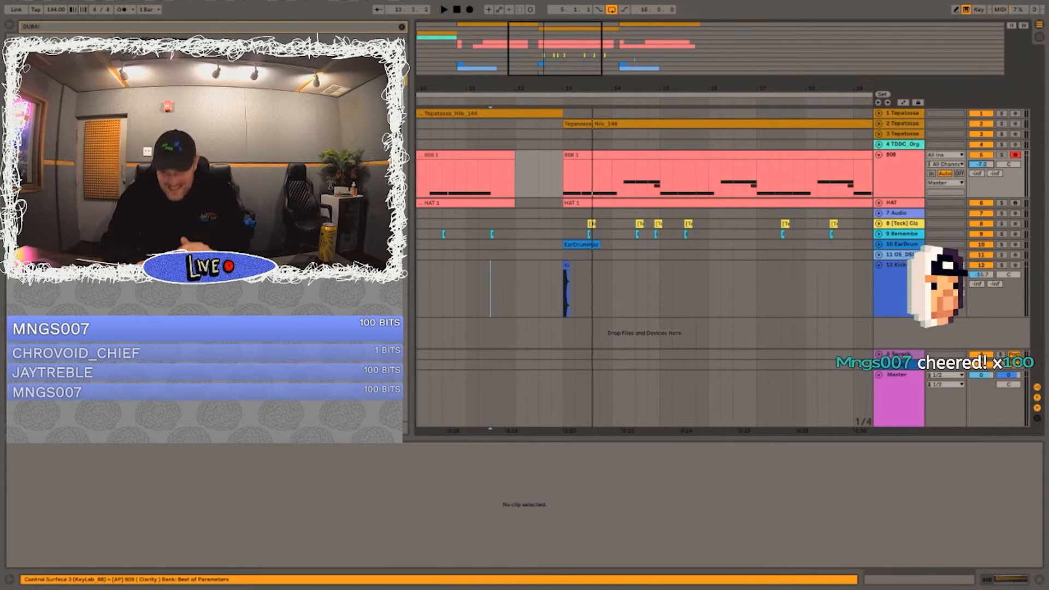
drag(981, 165, 981, 165)
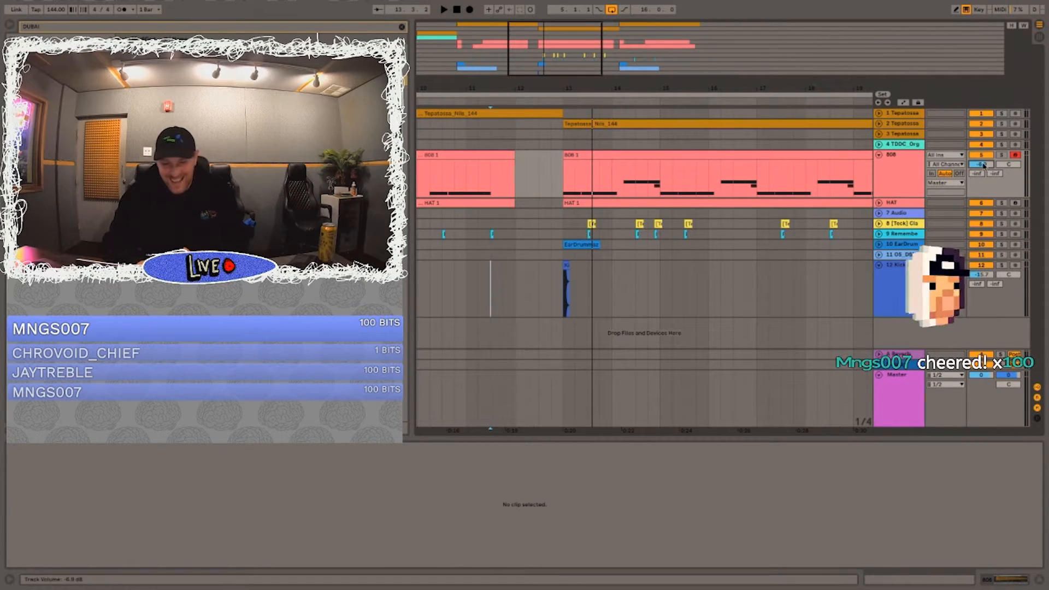
drag(488, 292, 485, 293)
key(space)
key(XF86AudioRaiseVolume)
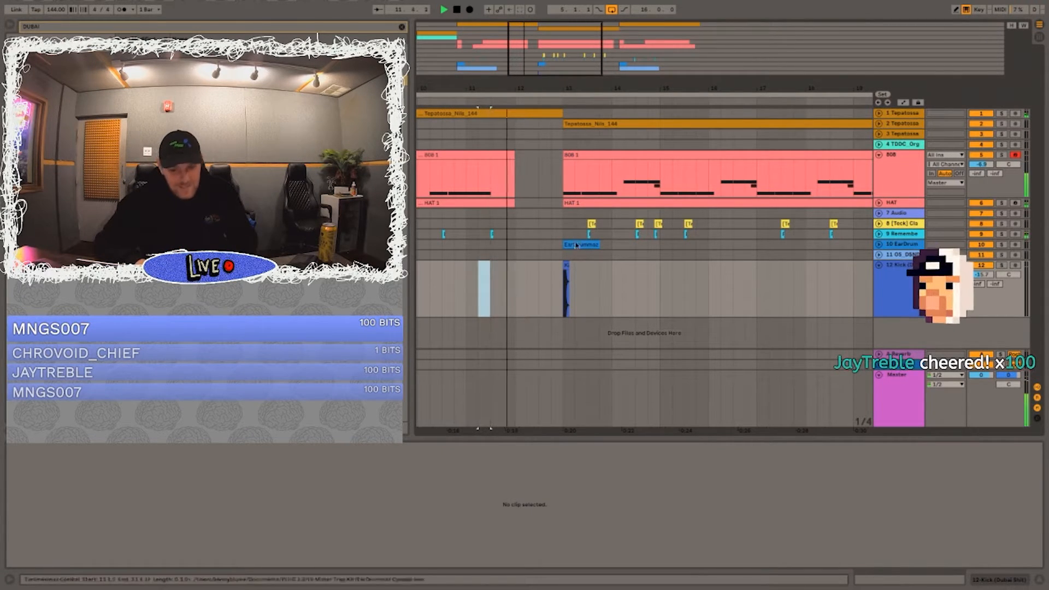
Step: Copy the kick at bar 13 and paste it at 13.2.3 and 13.4.1
click(567, 263)
key(space)
drag(578, 86, 580, 141)
key(space)
click(594, 280)
key(ctrl+v)
click(654, 286)
key(ctrl+v)
Step: Play from just before bar 13 and paste more kicks at 14.2.1, 14.2.3 and 14.3.1
click(529, 278)
key(space)
click(731, 284)
key(ctrl+v)
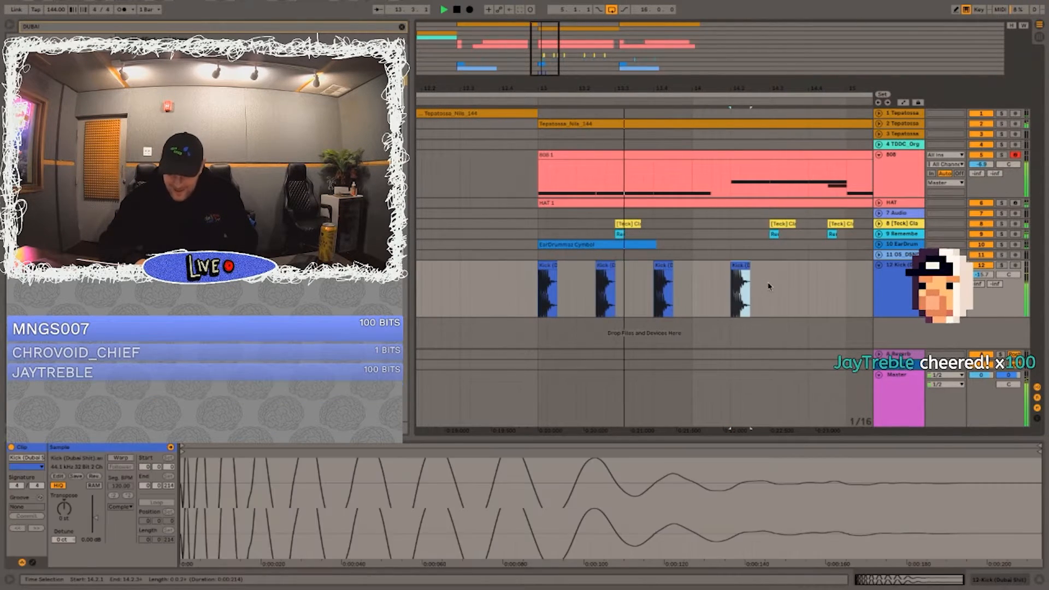
click(767, 285)
key(ctrl+v)
click(749, 284)
key(ctrl+v)
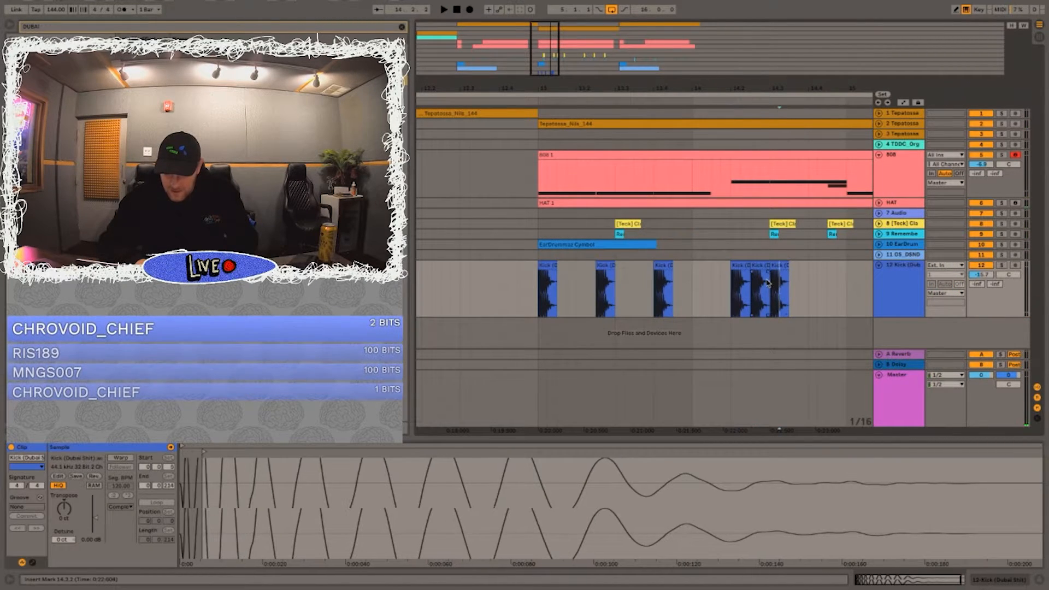
click(767, 276)
click(711, 276)
click(742, 267)
click(718, 284)
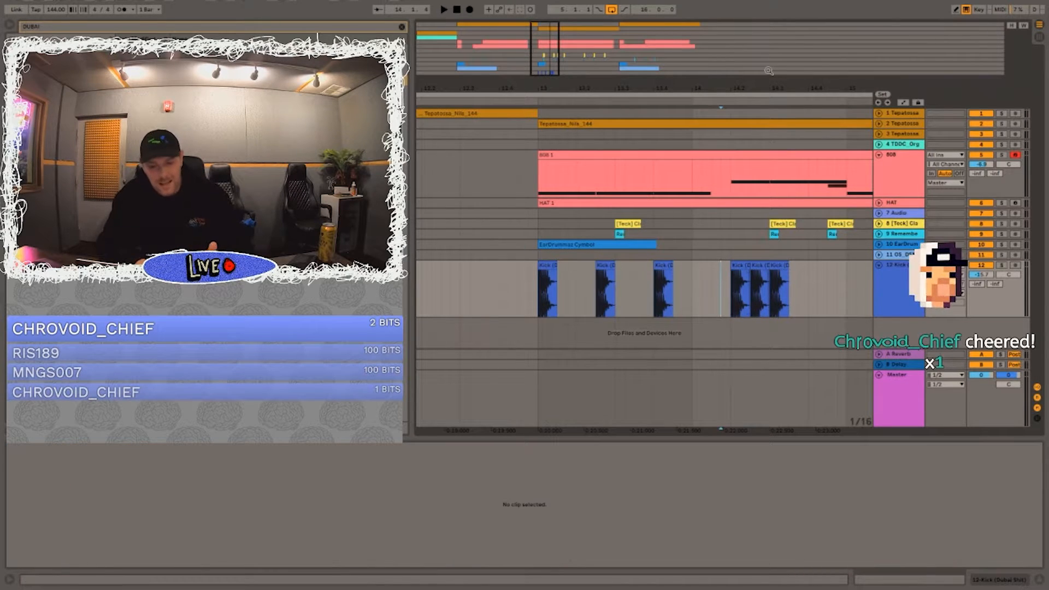
drag(769, 71, 753, 90)
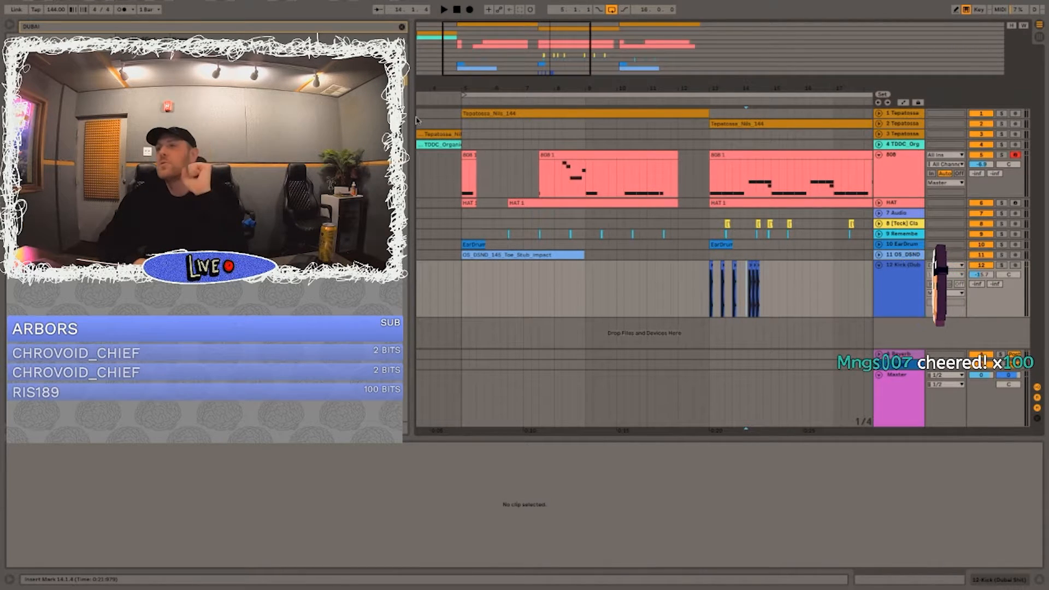
click(690, 285)
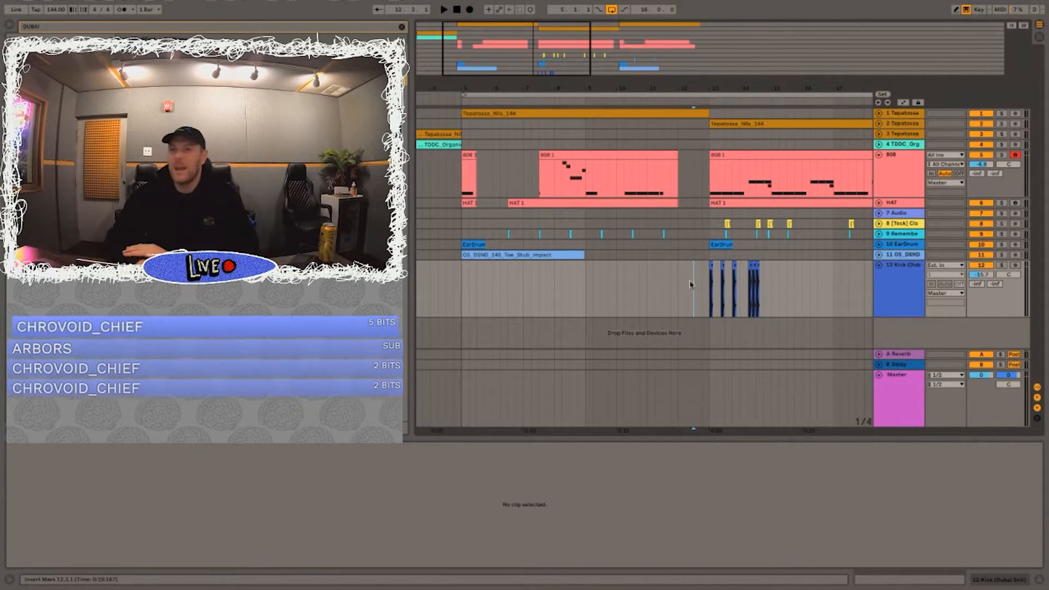
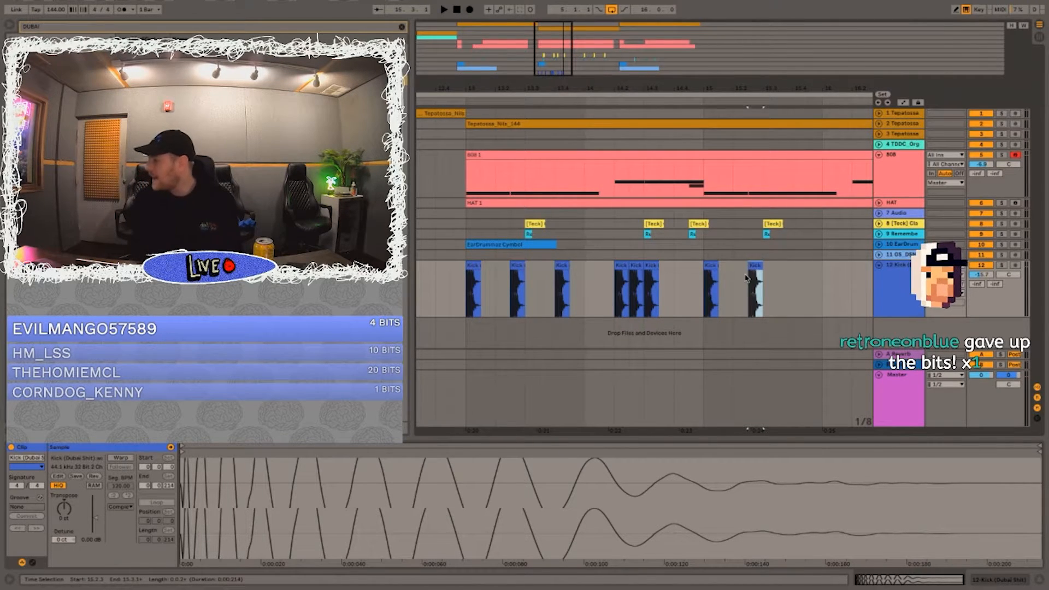
Step: Listen to the pasted kicks against the 808, replaying the lead-in from 12.4.3
key(space)
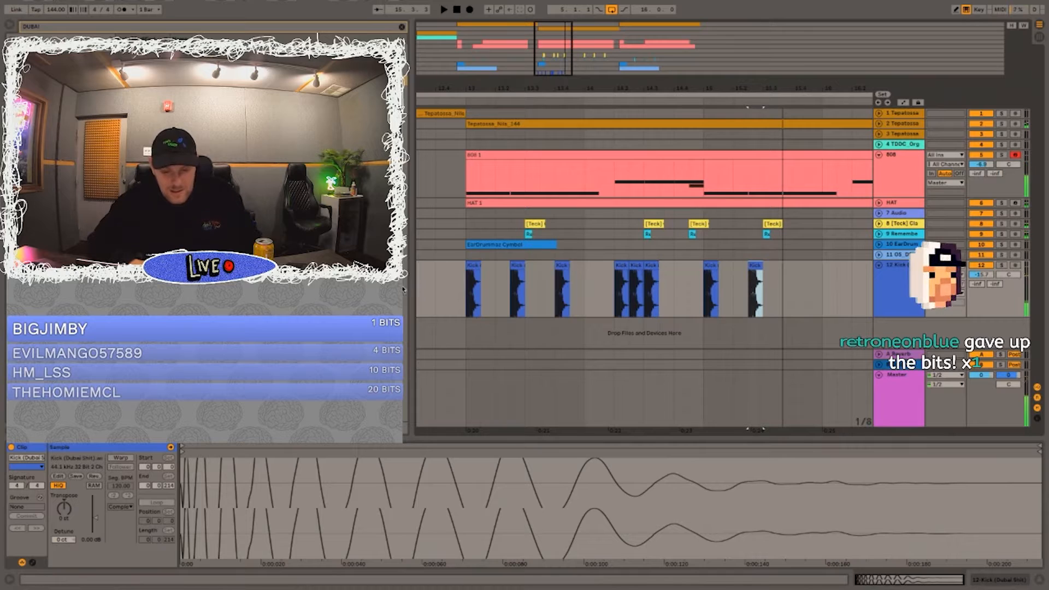
click(451, 289)
key(space)
key(space)
scroll(451, 289, down, 10)
key(space)
Step: Play the intro from bar 1 and inspect the Cassette effect on the third Tepatossa track
key(space)
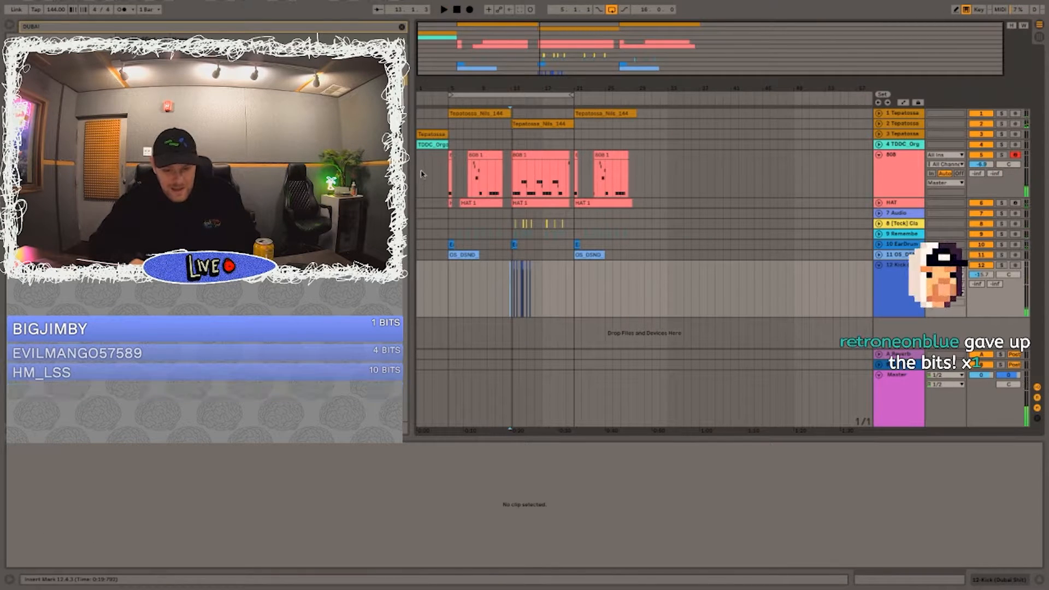
click(421, 174)
key(space)
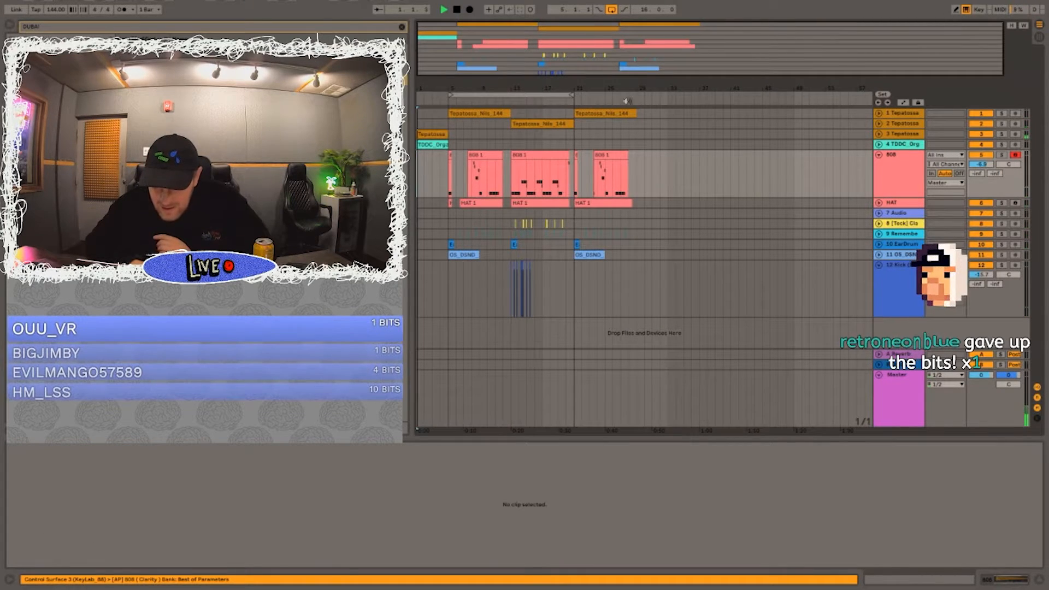
click(879, 134)
drag(985, 147, 985, 140)
double_click(891, 154)
key(space)
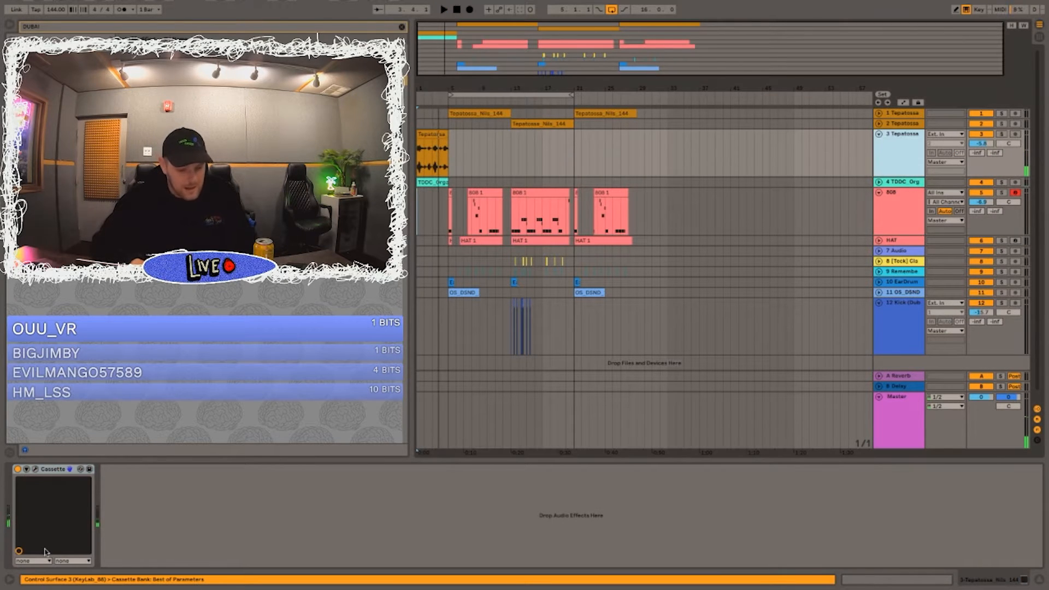
click(35, 469)
key(space)
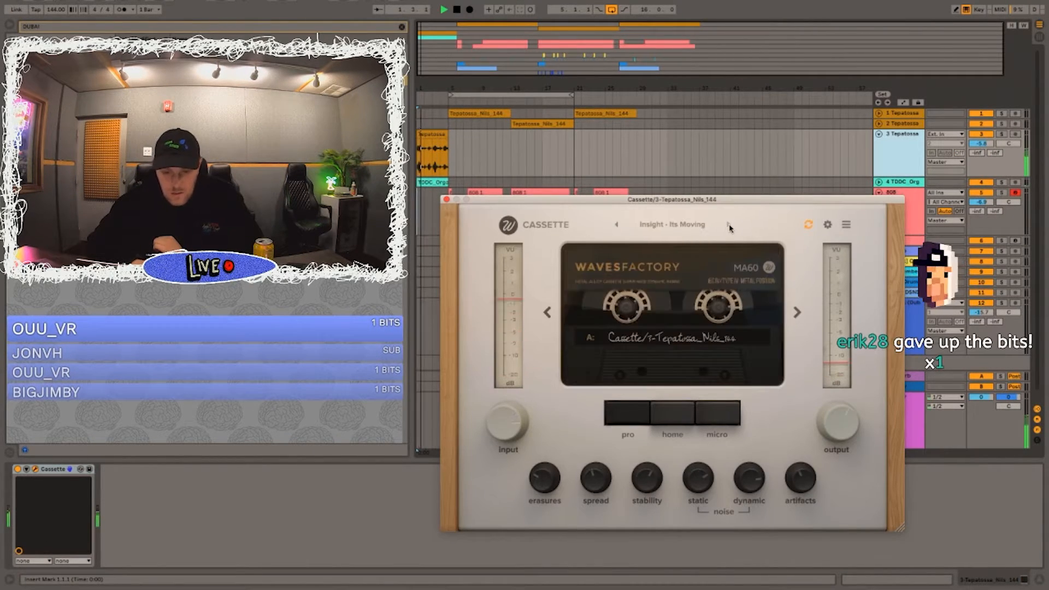
click(447, 200)
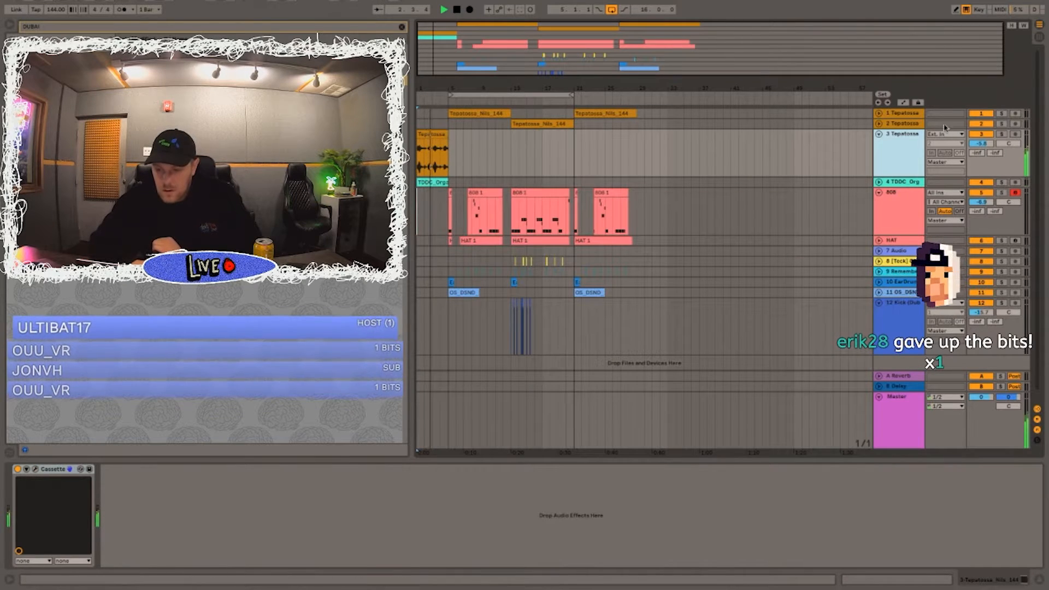
Step: Lower the third Tepatossa track's volume to -15.0 dB while replaying the intro and rechecking its Cassette effect
drag(983, 143, 983, 150)
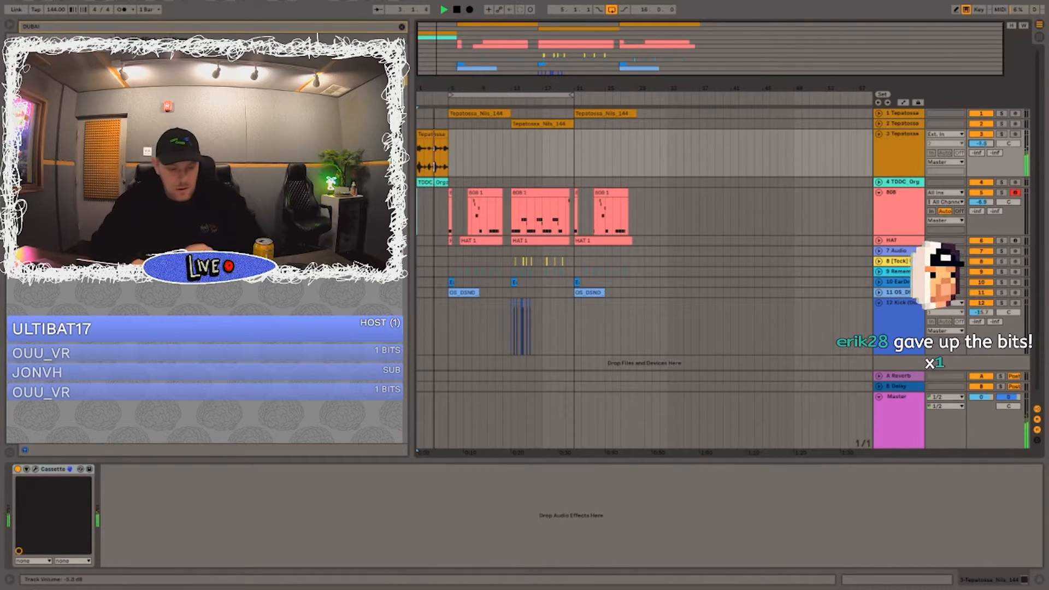
click(35, 469)
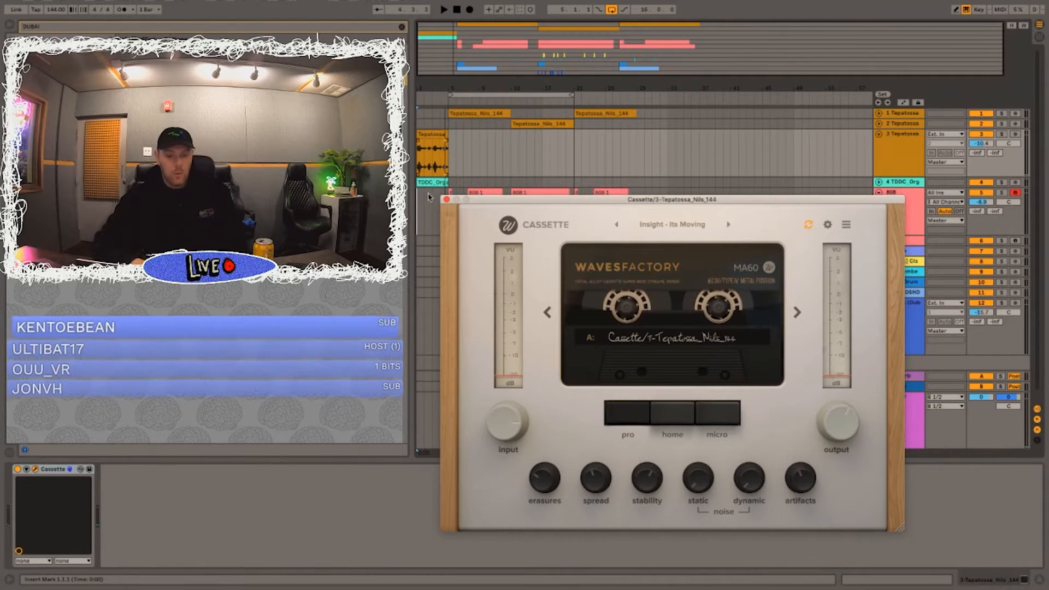
click(447, 200)
key(space)
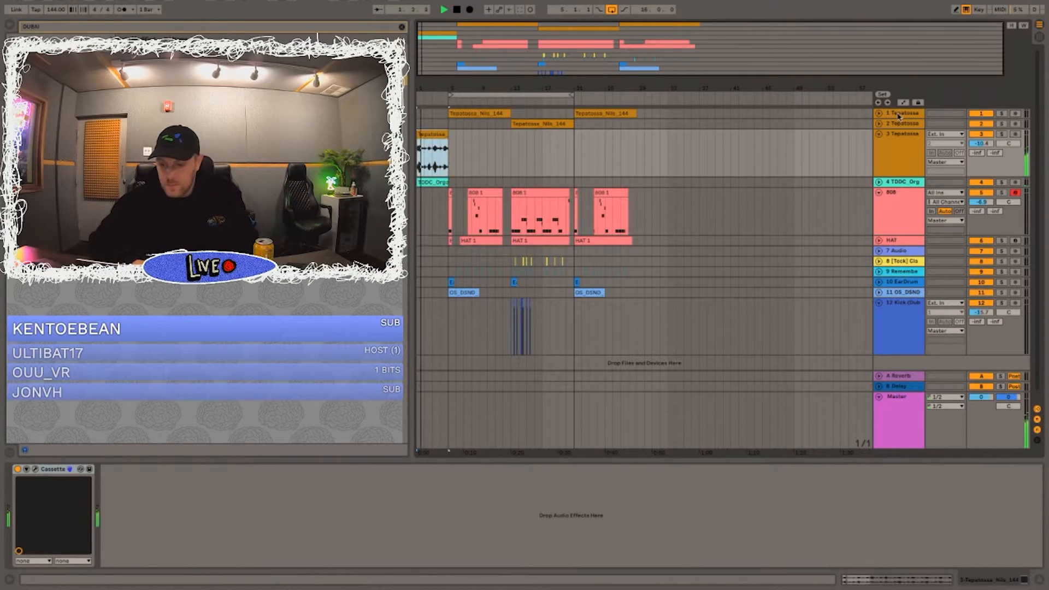
drag(981, 143, 980, 164)
key(space)
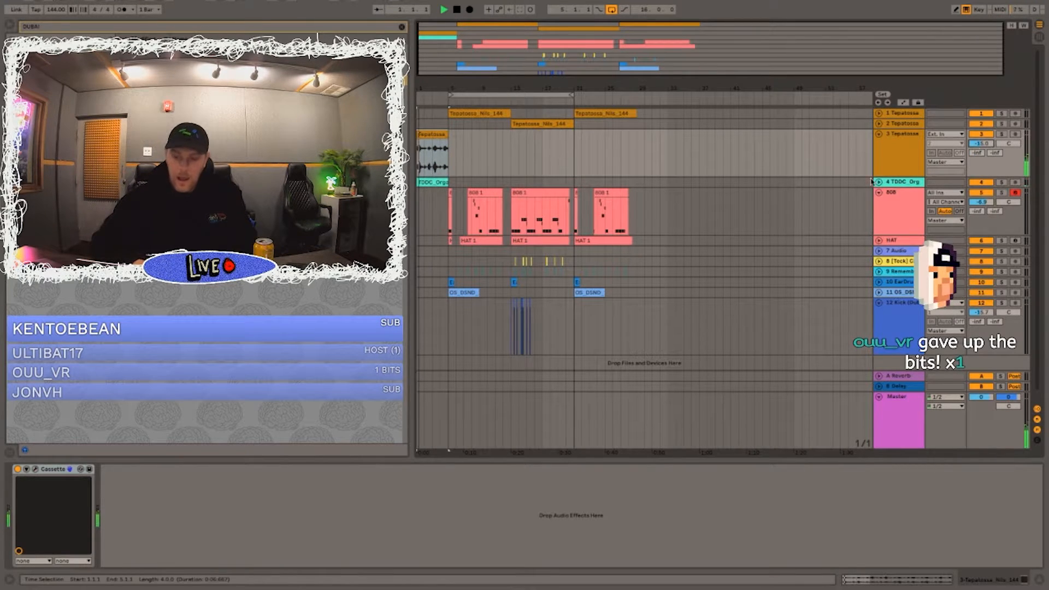
Step: Check the TDDC_Org track's settings and collapse the third Tepatossa, TDDC_Org and 808 tracks
click(878, 182)
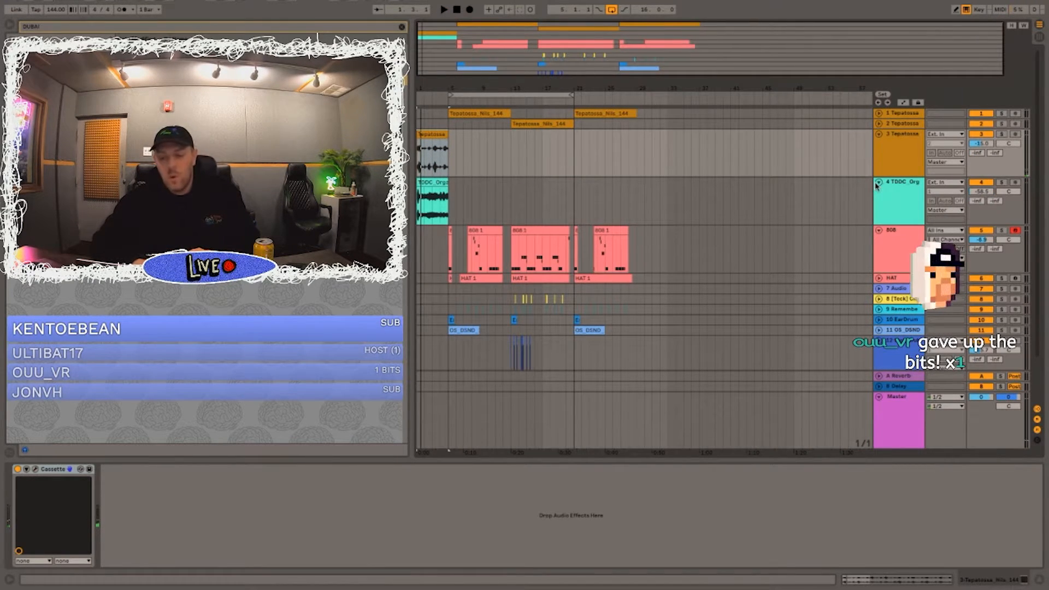
click(878, 136)
click(879, 145)
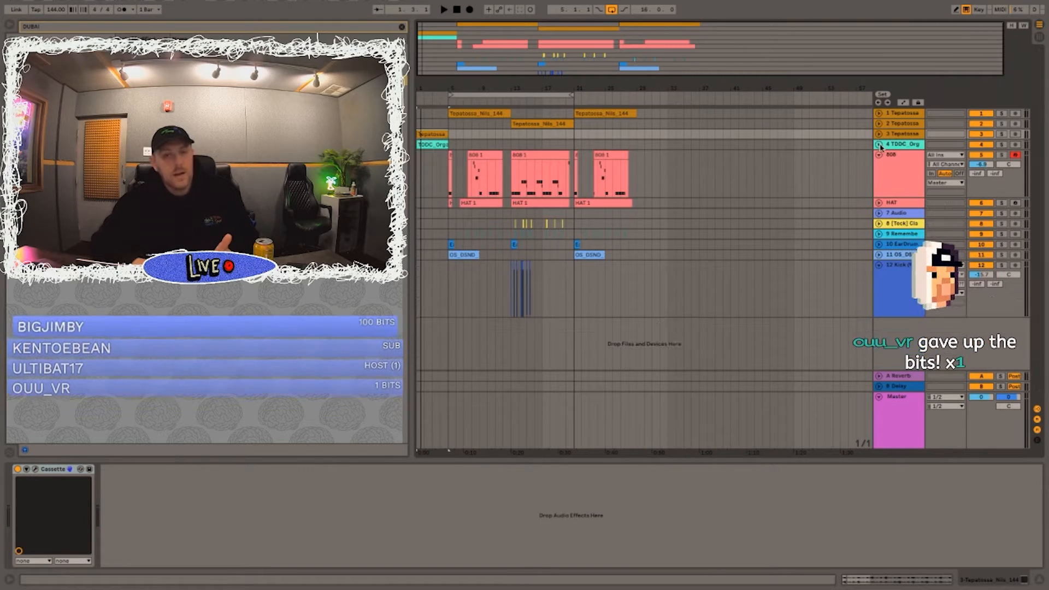
click(878, 152)
click(879, 155)
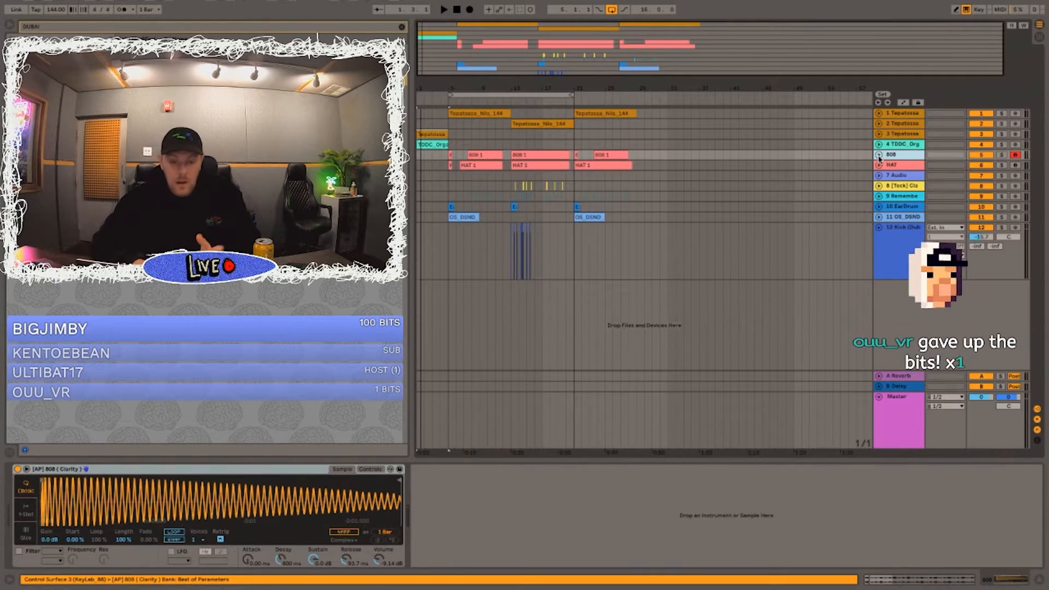
Step: Play from 4.1.1, unfold the 808 track and raise its volume to about -5.3 dB
click(441, 125)
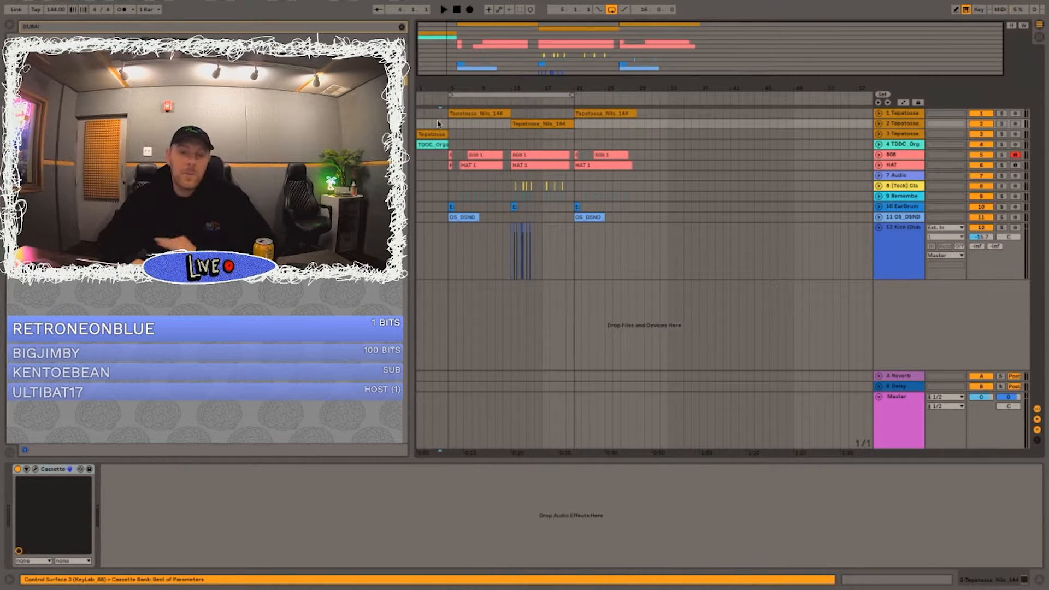
key(space)
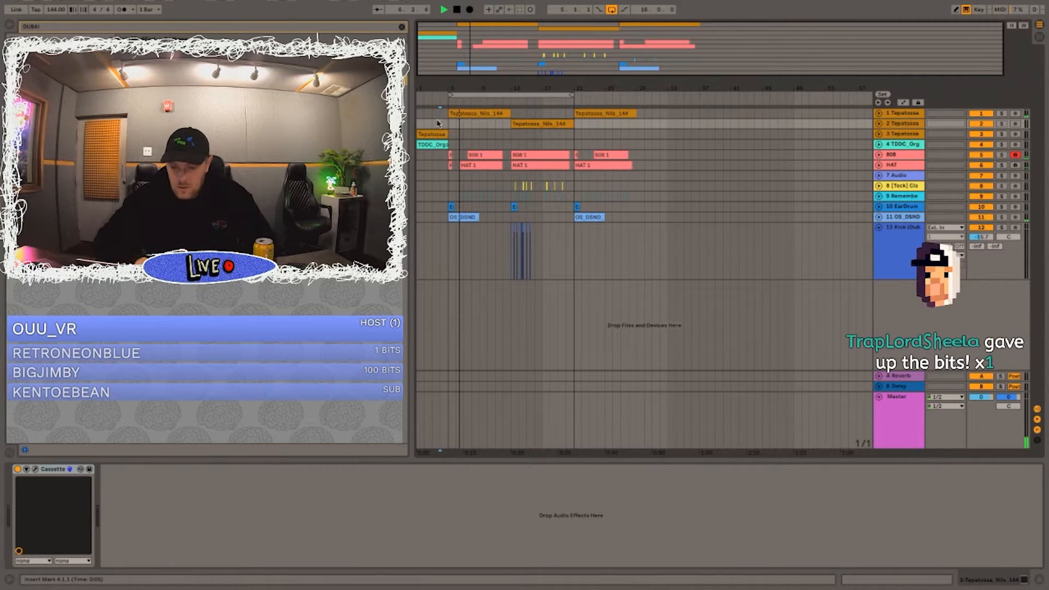
drag(464, 87, 463, 139)
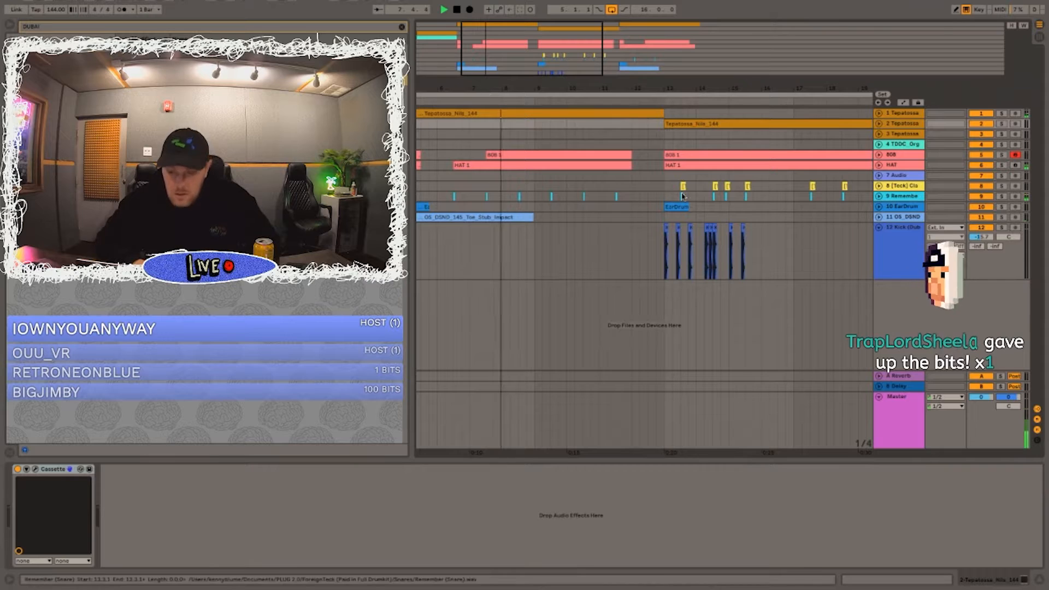
click(880, 154)
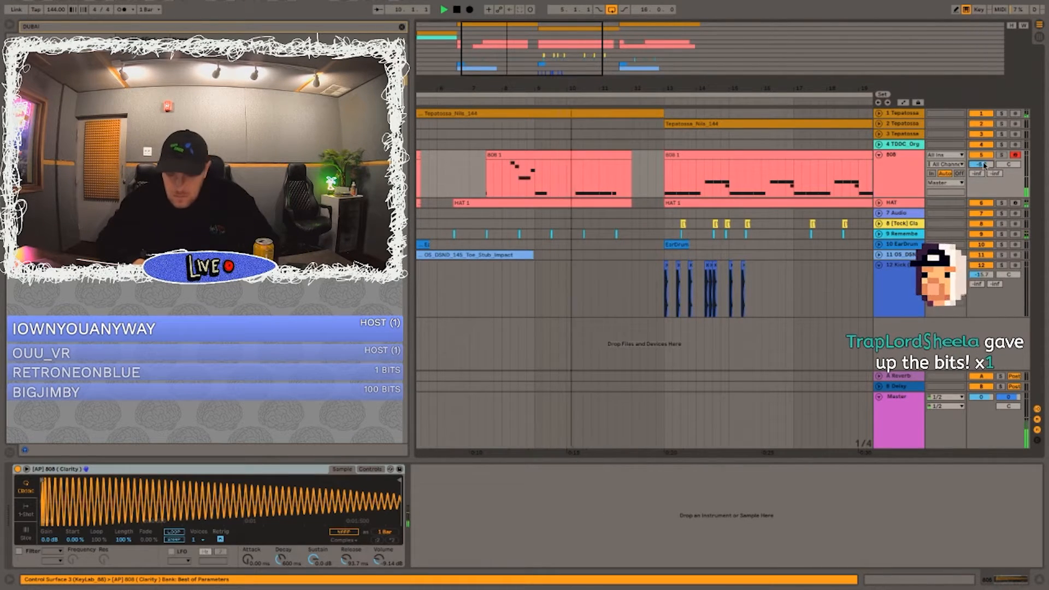
drag(633, 234, 588, 237)
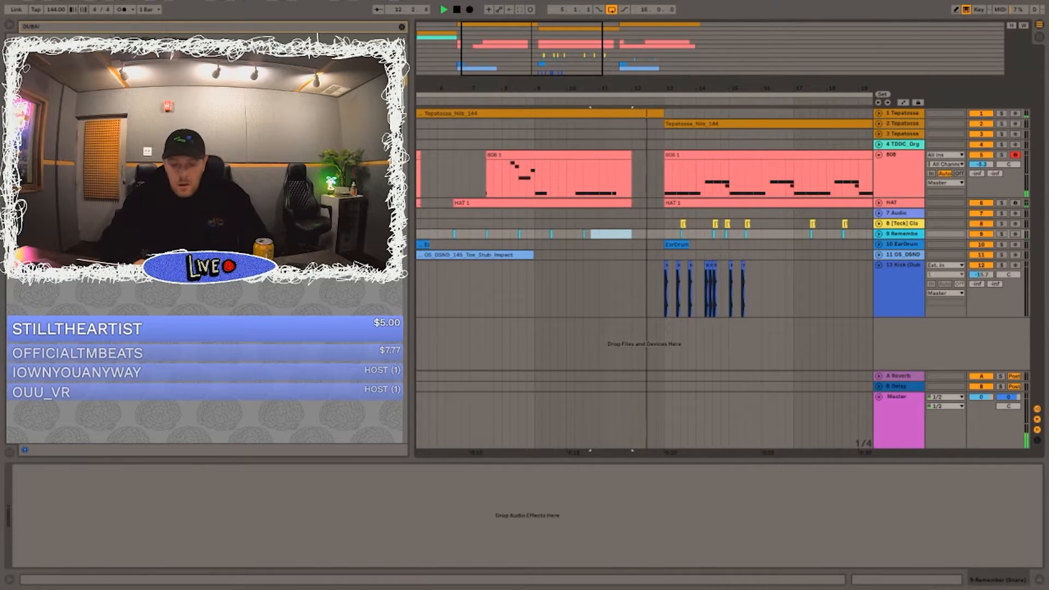
Step: Paste more kicks on the kick track at 16.2.1 and 16.4.1
drag(546, 88, 543, 33)
drag(557, 87, 557, 186)
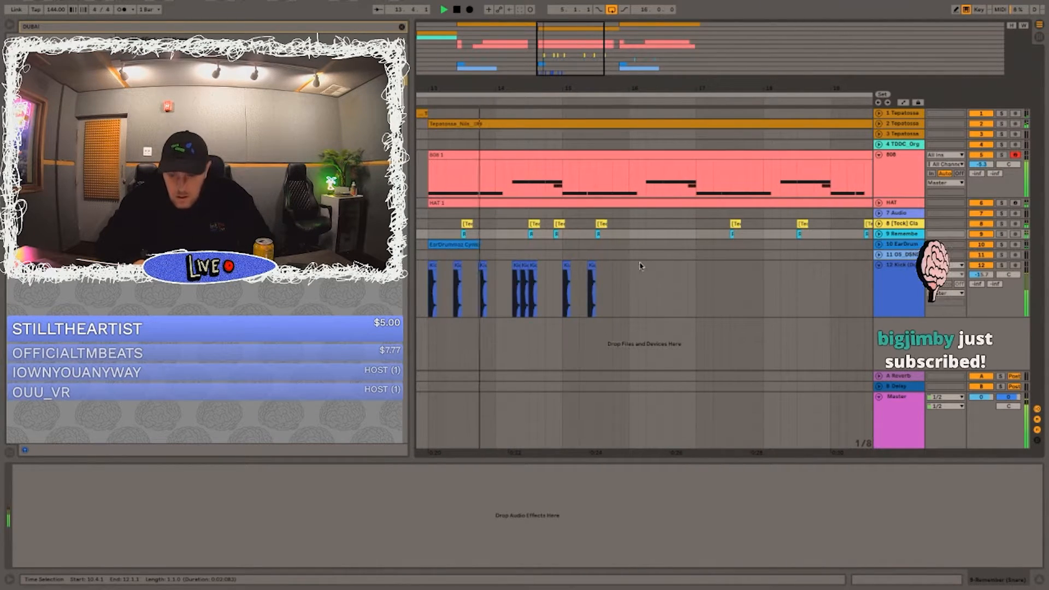
click(592, 266)
click(646, 280)
key(ctrl+v)
click(679, 284)
key(ctrl+v)
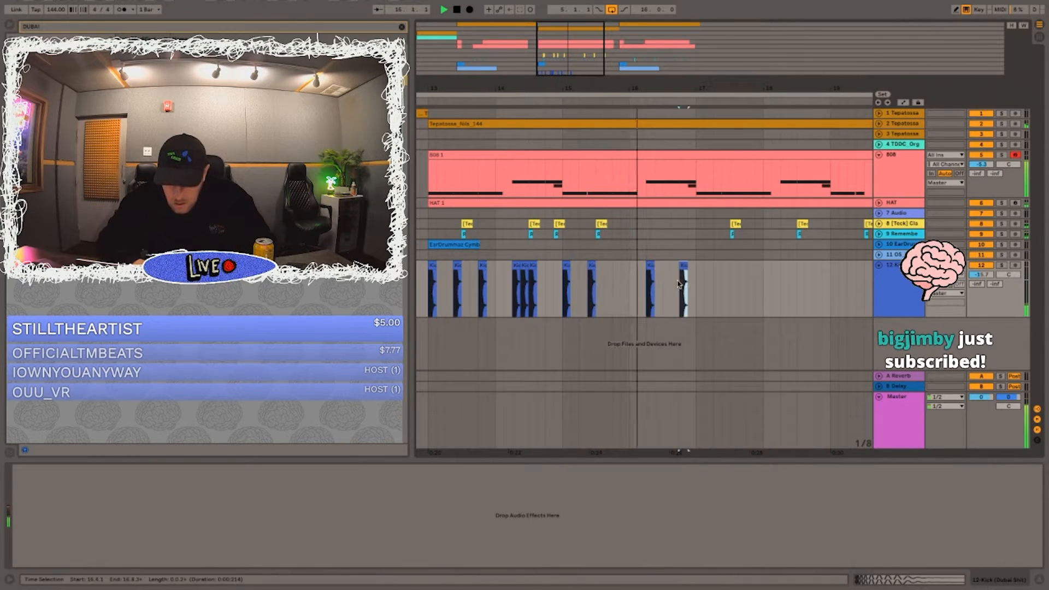
Step: Duplicate the four-bar kick pattern from bar 13 three times up to bar 29, and extend the loop to 24 bars
drag(687, 86, 687, 64)
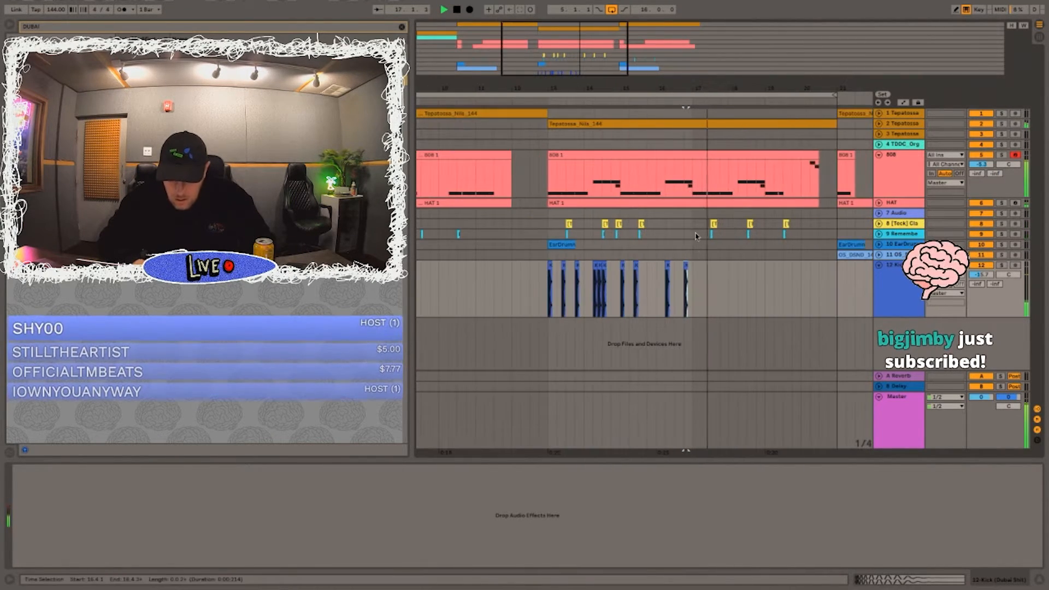
drag(693, 275, 550, 267)
key(ctrl+d)
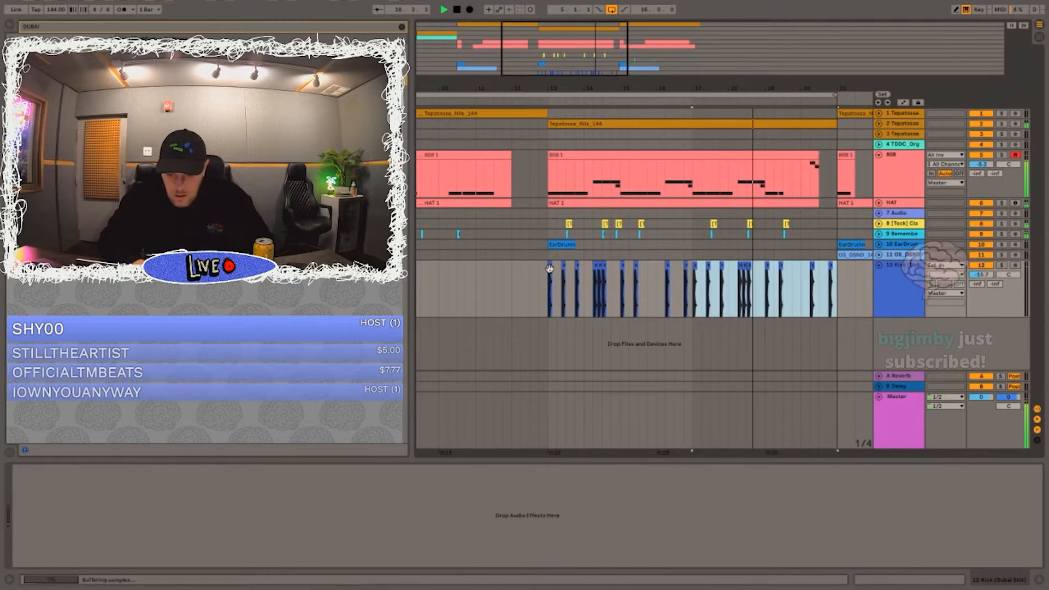
drag(560, 85, 560, 33)
key(ctrl+d)
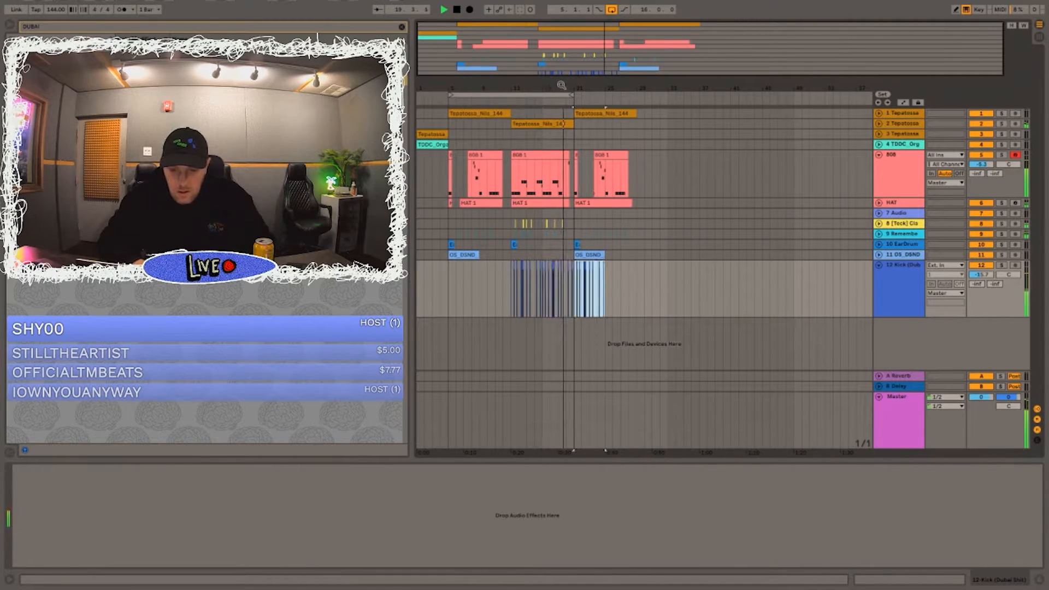
key(ctrl+d)
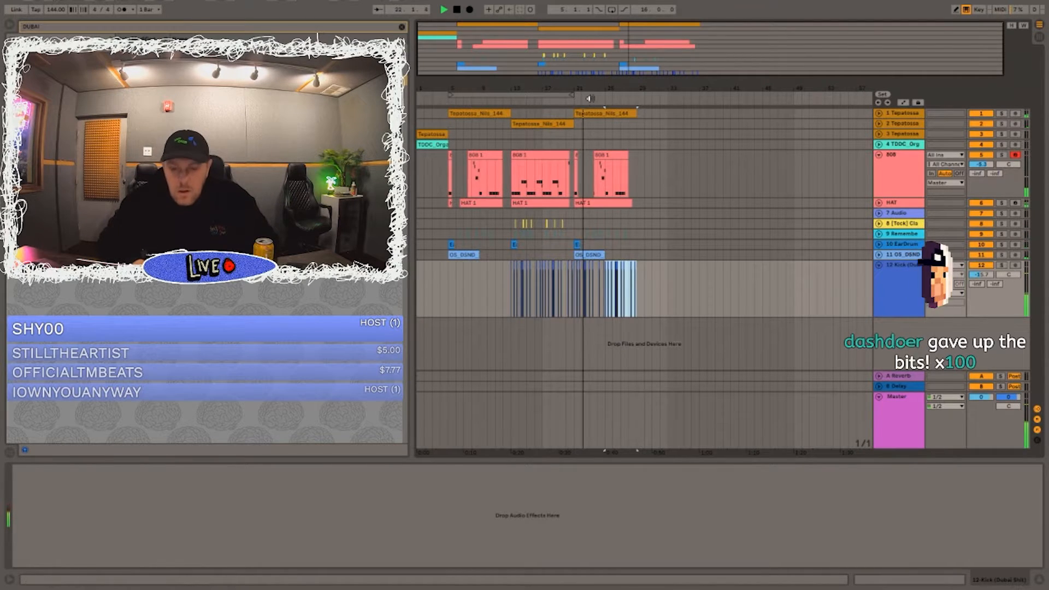
drag(572, 94, 636, 89)
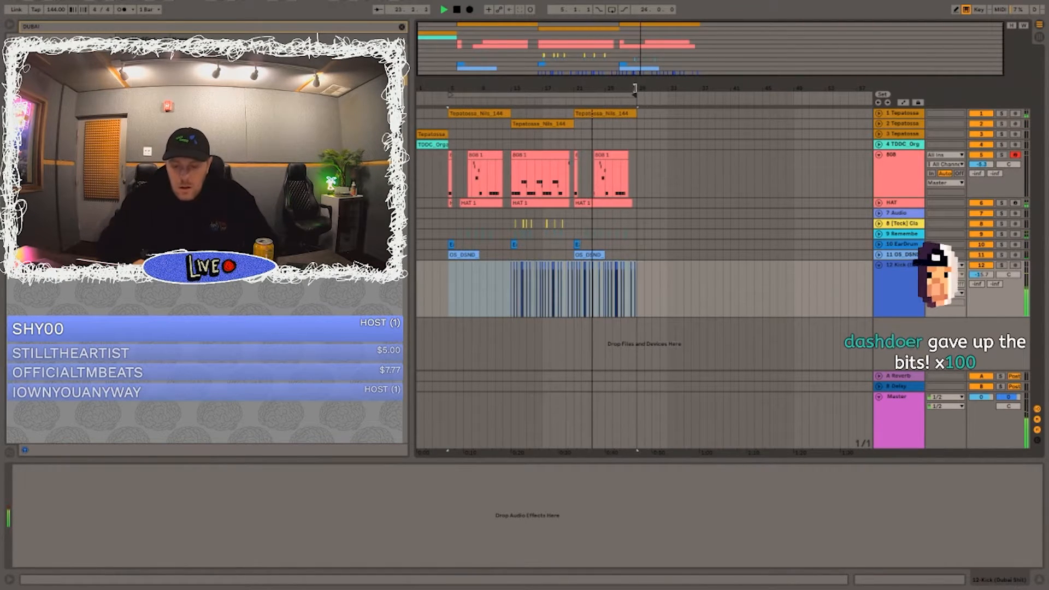
Step: Unfold the Remember snare track, set its volume to -11.7 dB and transpose all its clips down
click(669, 223)
click(880, 235)
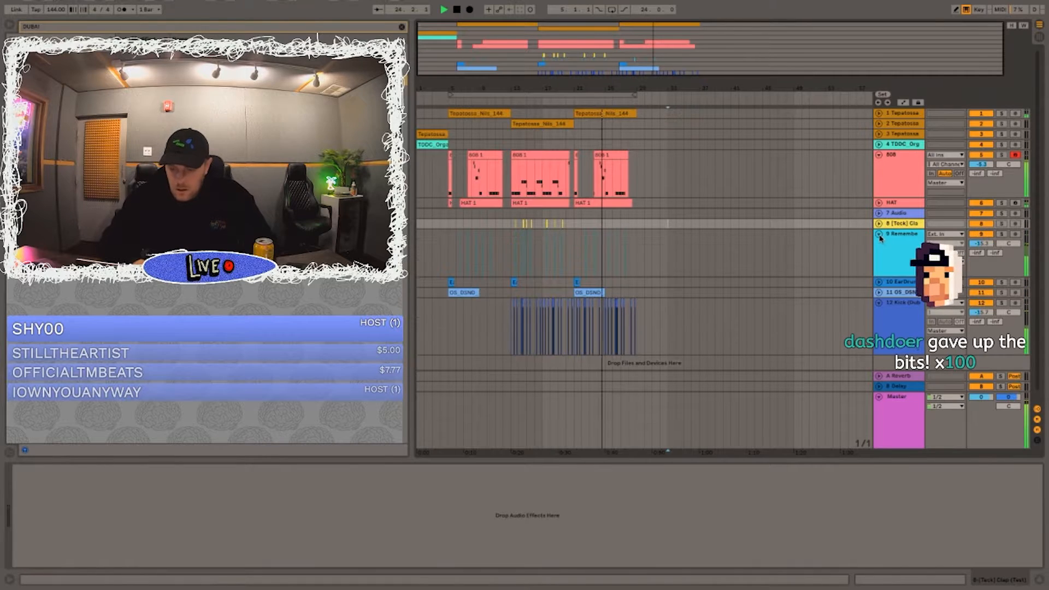
drag(974, 245, 977, 246)
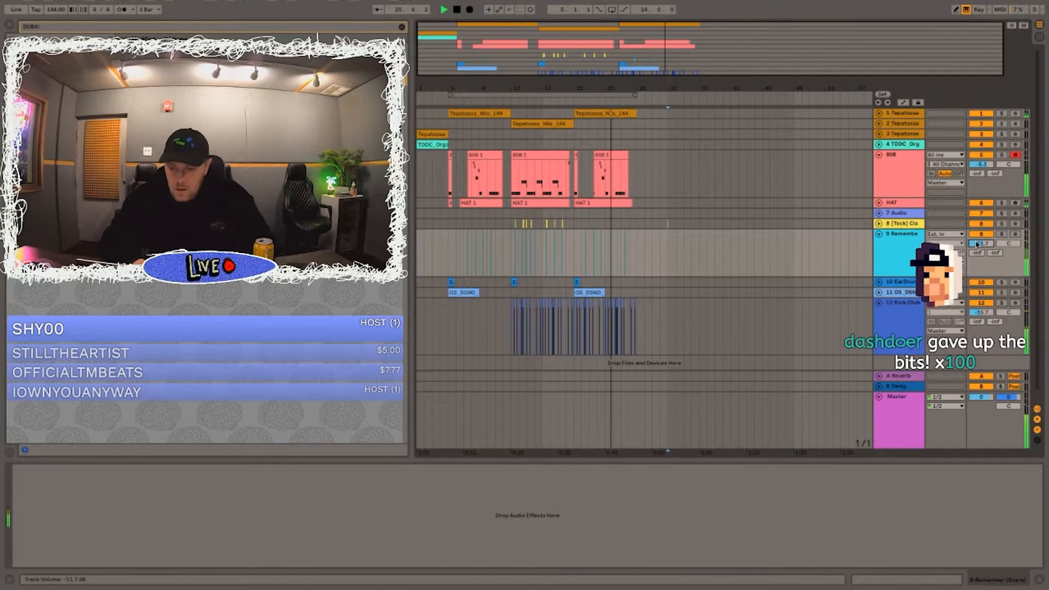
drag(684, 253, 652, 261)
double_click(461, 234)
key(space)
click(65, 509)
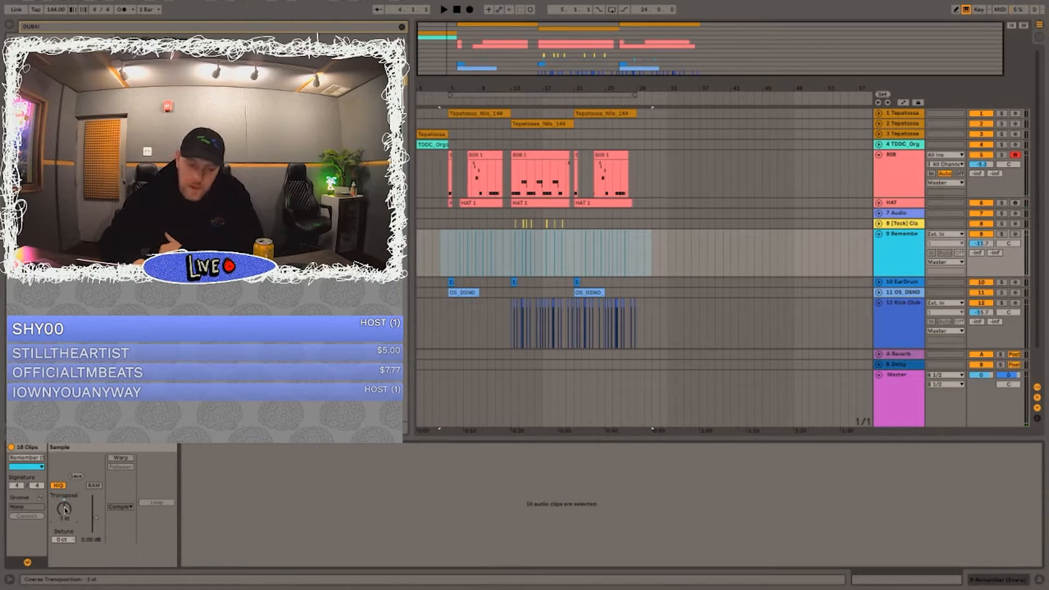
Step: Play repeatedly from 6.1.1 and lower the Remember snare track's volume to about -14.8 dB
click(453, 248)
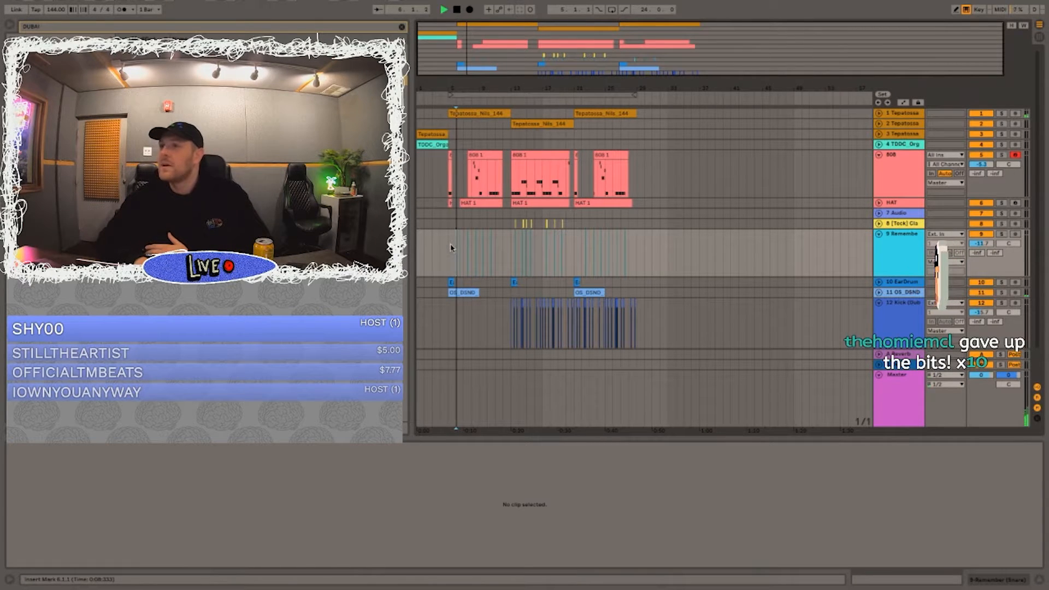
key(space)
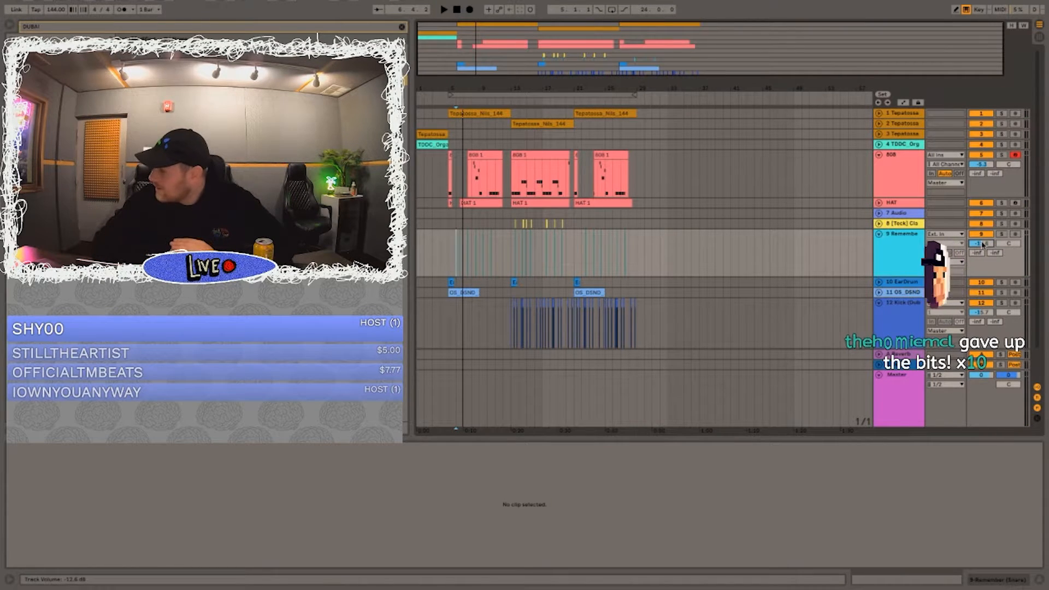
key(space)
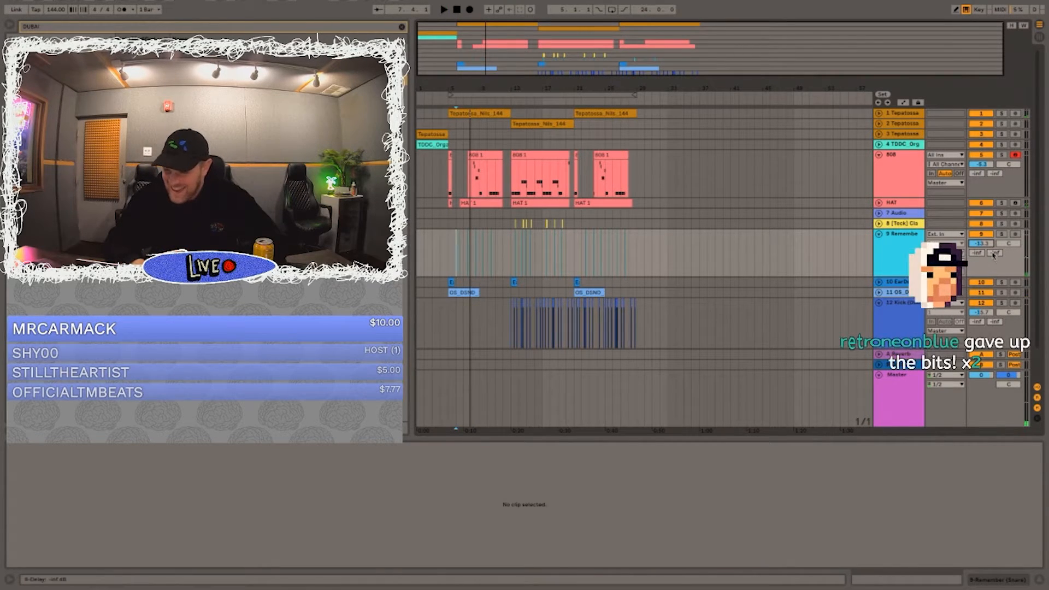
key(space)
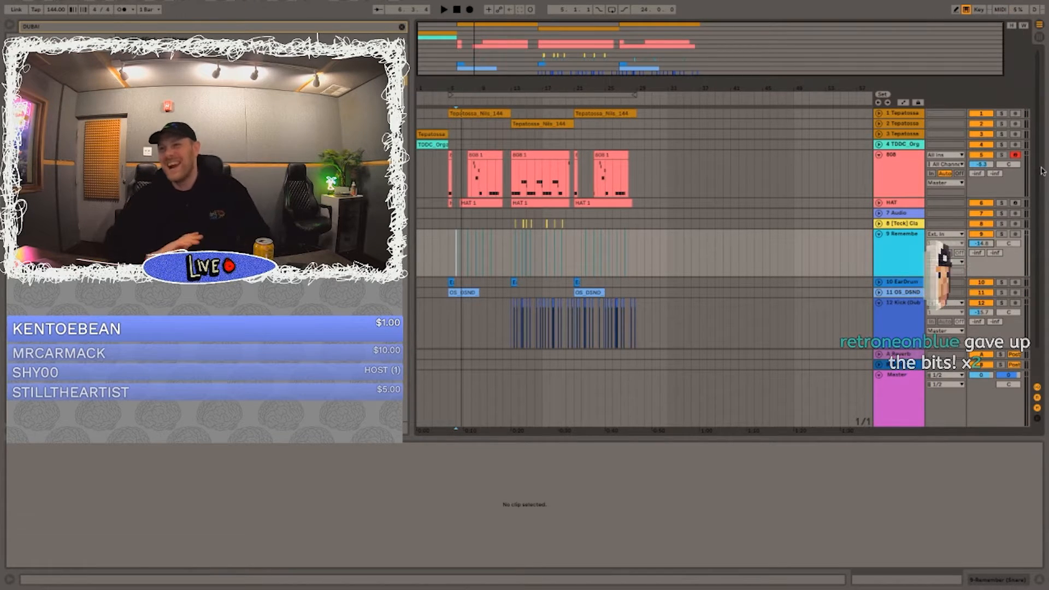
key(space)
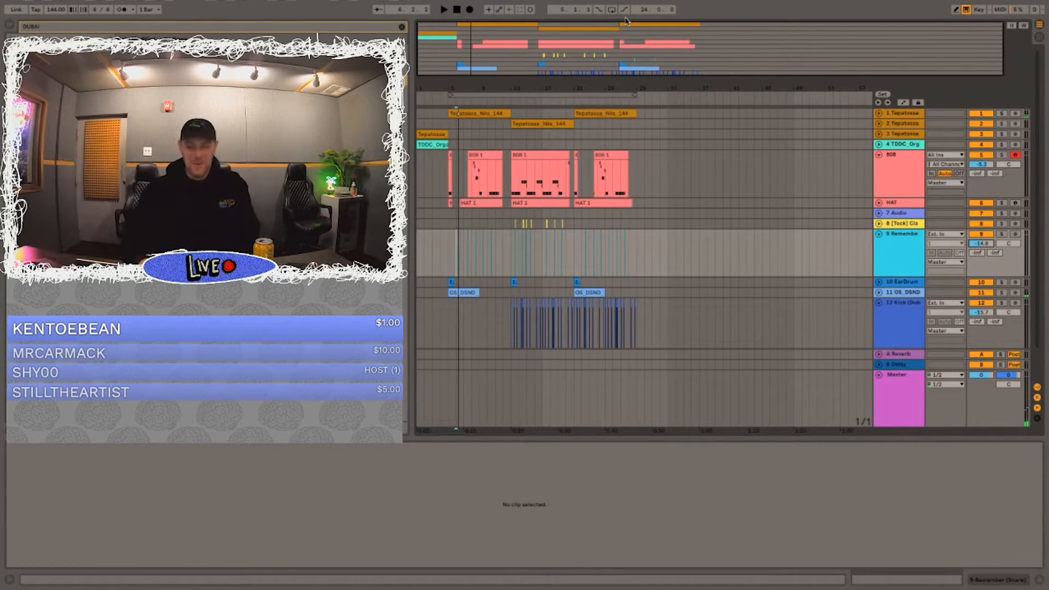
Step: Play the arrangement from bar 1 and collapse the Remember snare, 808 and kick tracks
click(420, 204)
key(space)
click(879, 234)
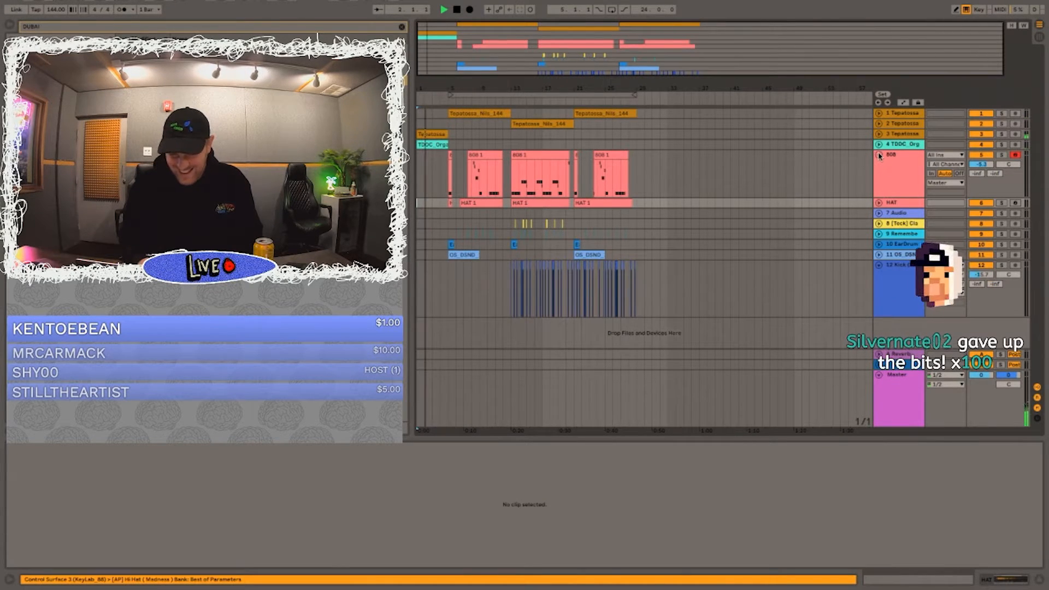
click(880, 155)
click(879, 227)
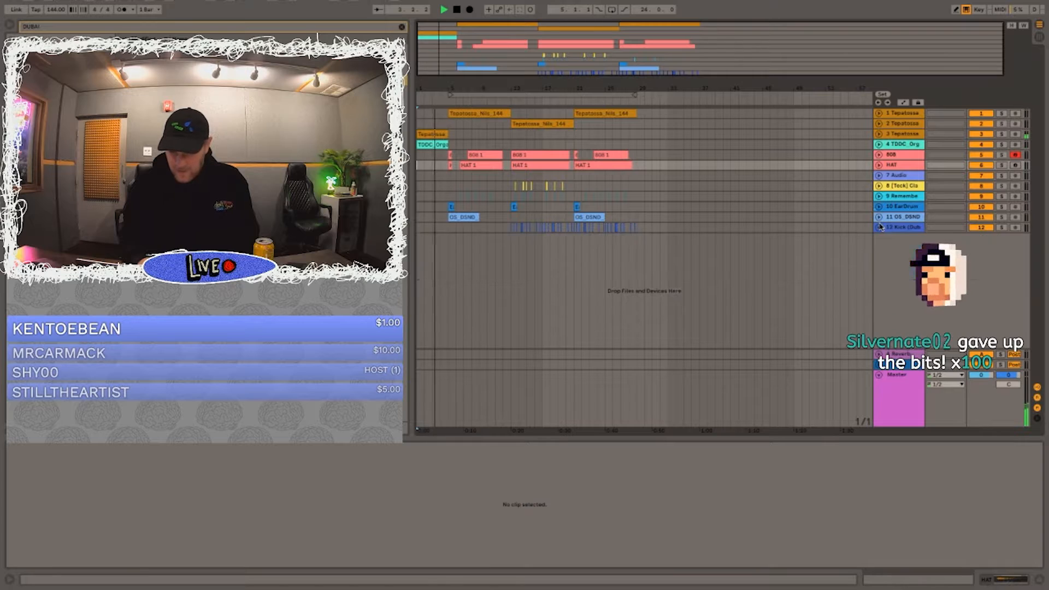
Step: Unfold the kick track and set its volume to about -14.8 dB
click(894, 225)
click(879, 227)
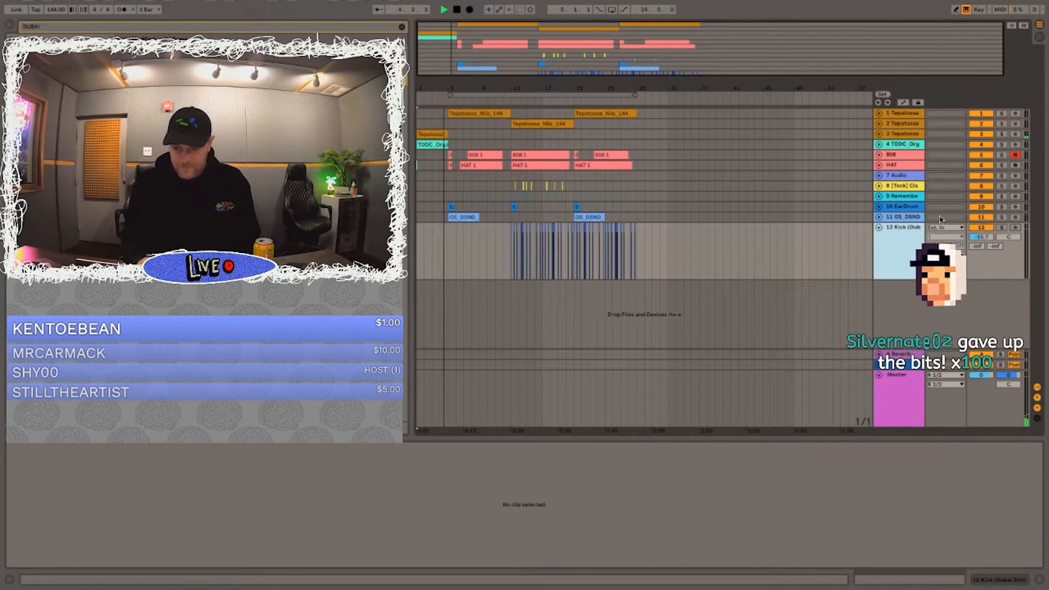
drag(972, 239, 973, 237)
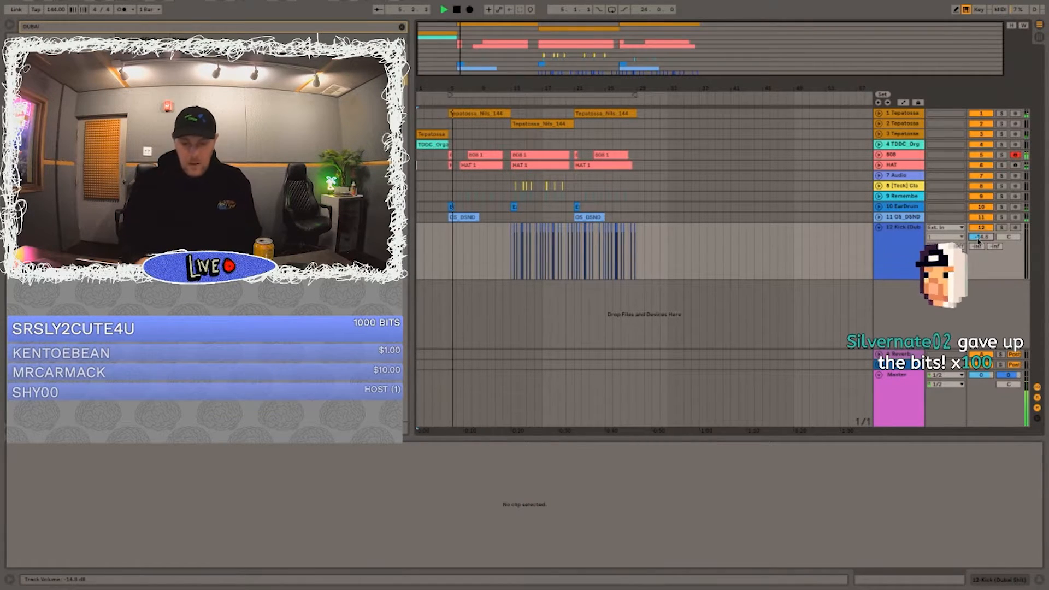
key(XF86AudioRaiseVolume)
Step: Unfold the first Tepatossa track, add a new audio track below the kick track and clear the browser search
click(879, 113)
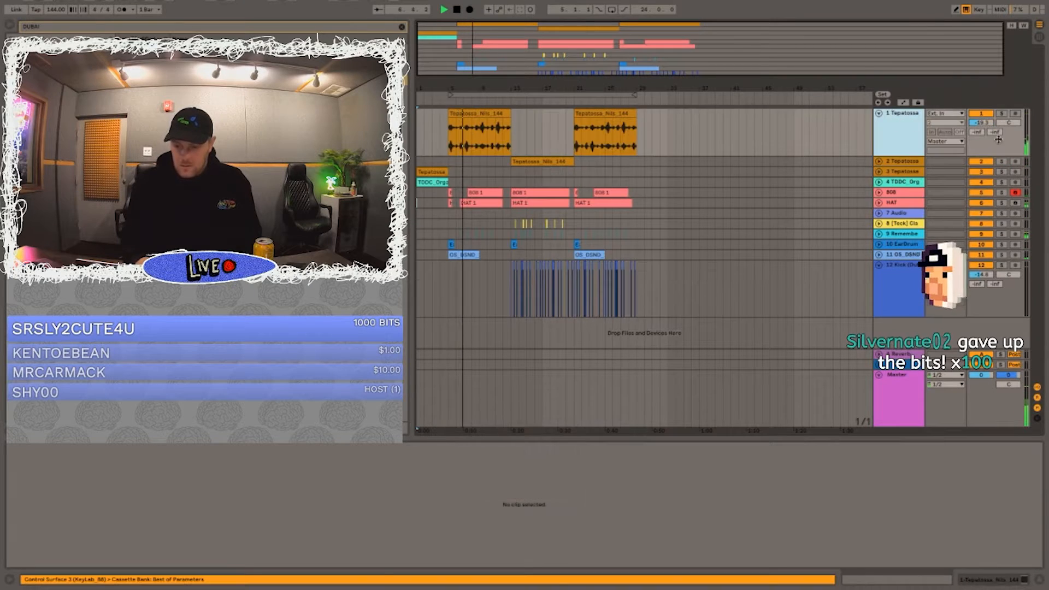
key(ctrl+t)
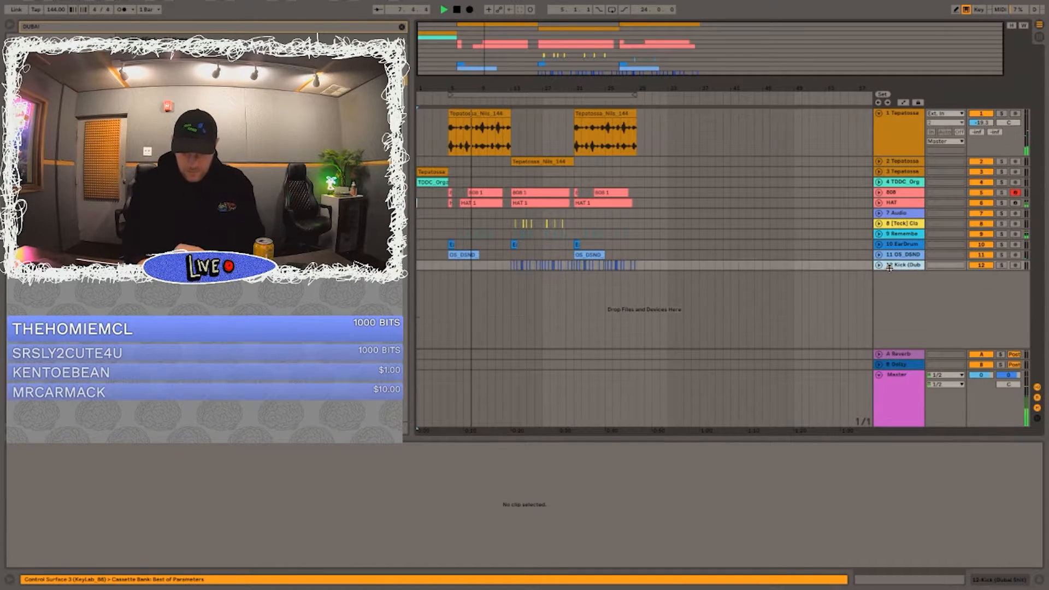
click(480, 291)
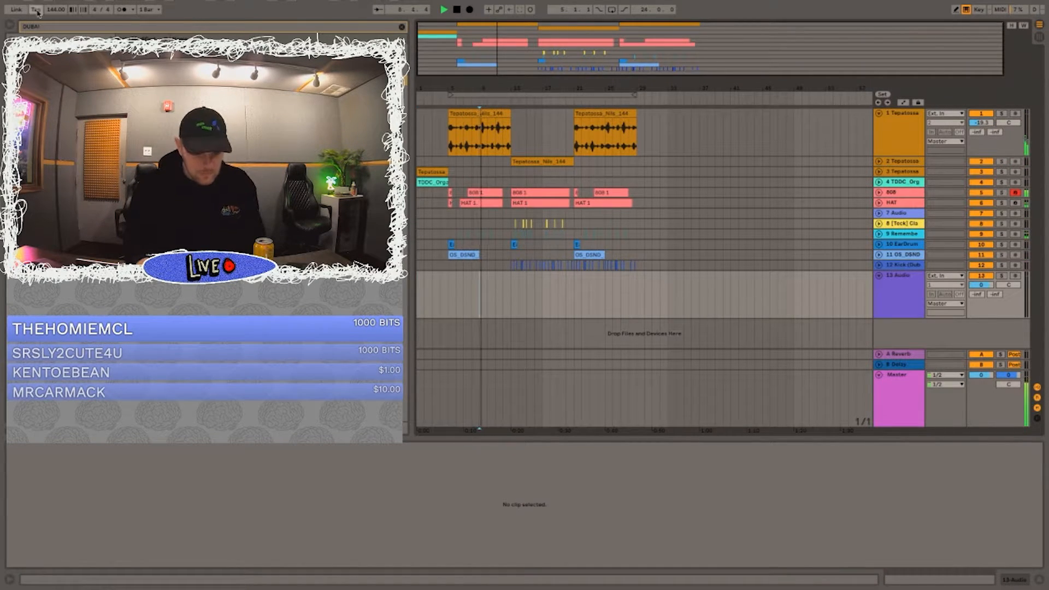
click(482, 95)
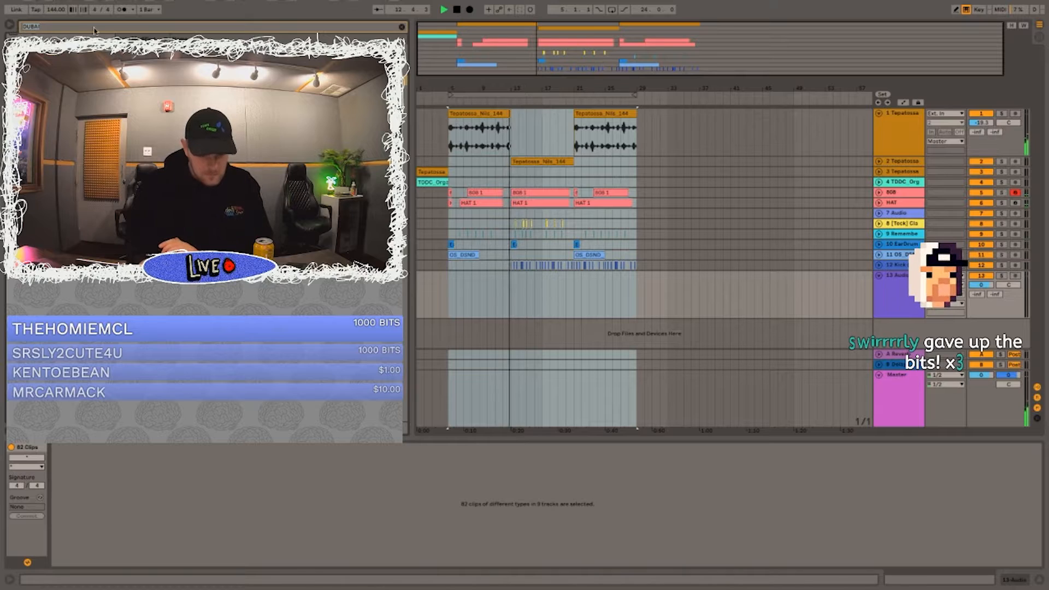
key(BackSpace)
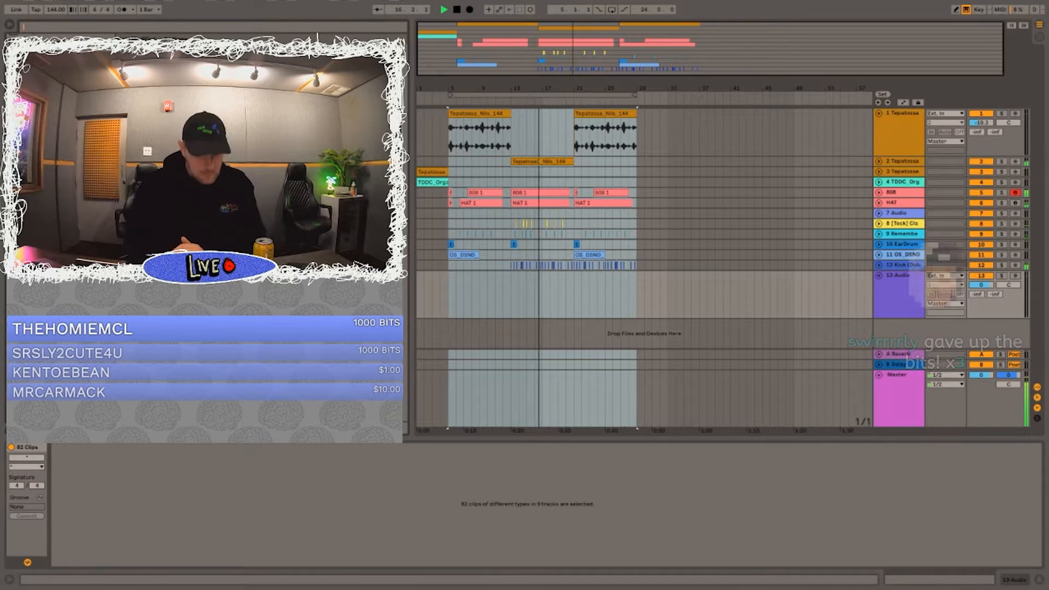
key(Escape)
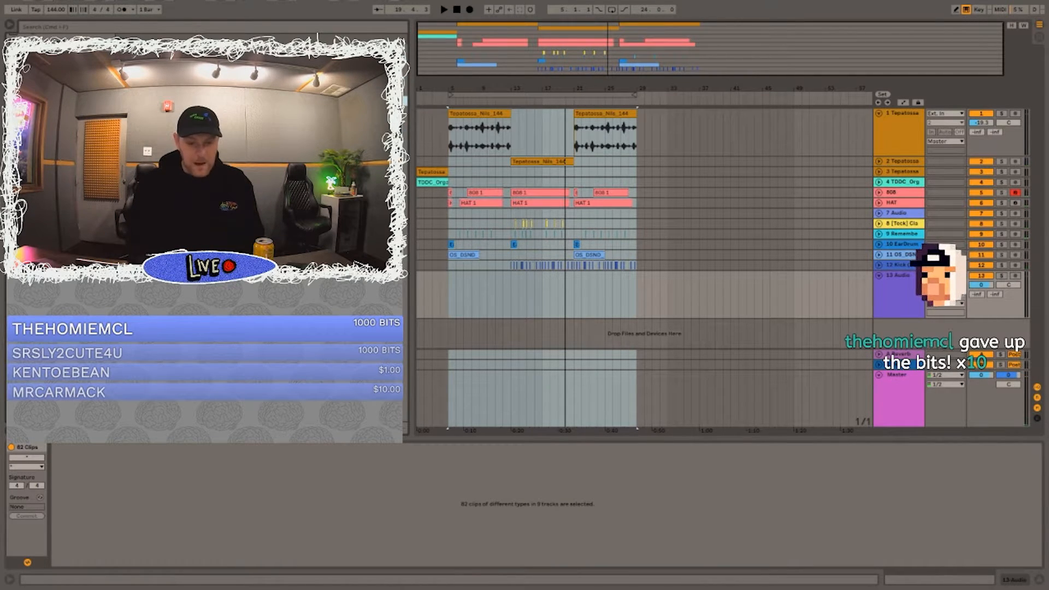
key(XF86AudioRaiseVolume)
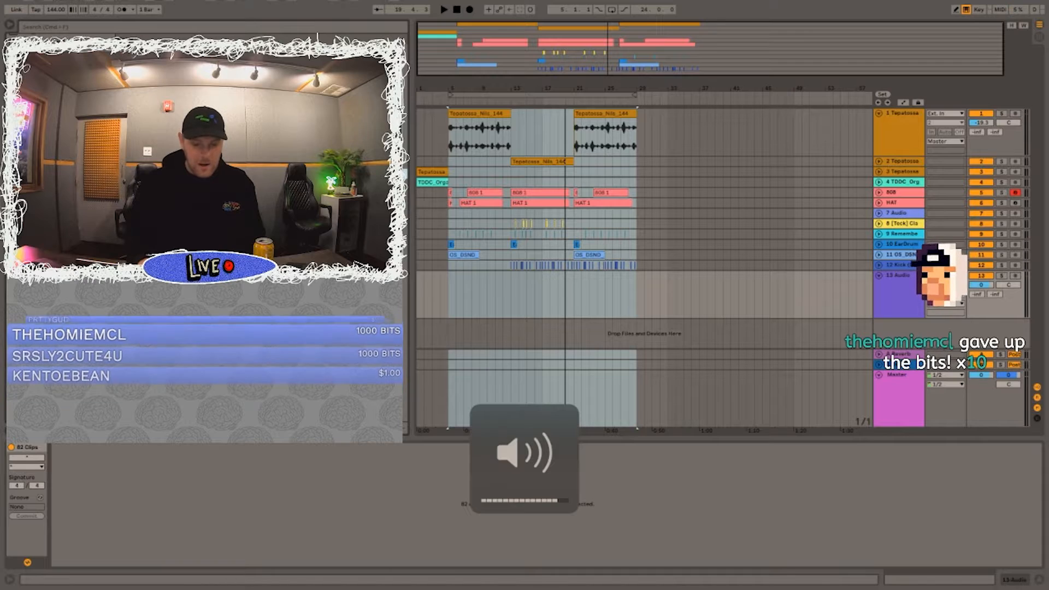
Step: Place the [AP] Open Hat sample on the new audio track, move it to bar 13 and set the track volume to -24.2 dB
drag(328, 173, 451, 277)
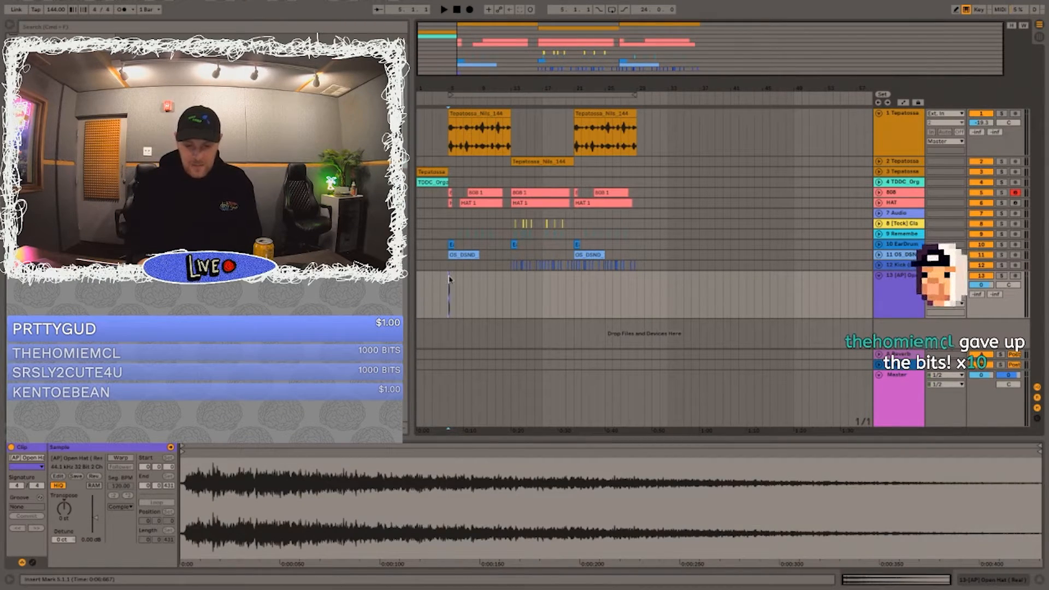
key(plus)
key(plus)
key(plus)
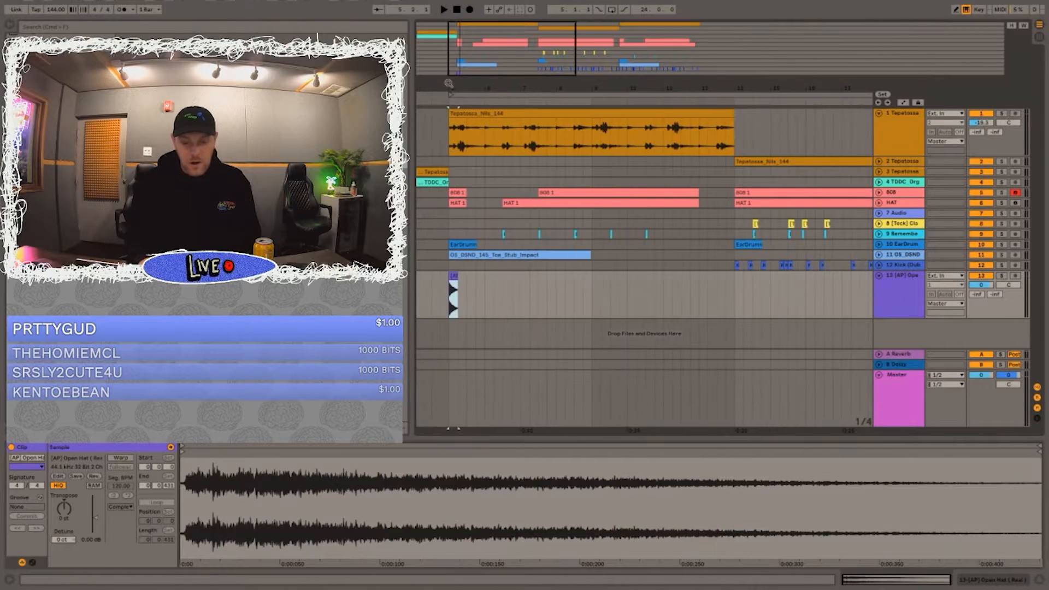
click(457, 280)
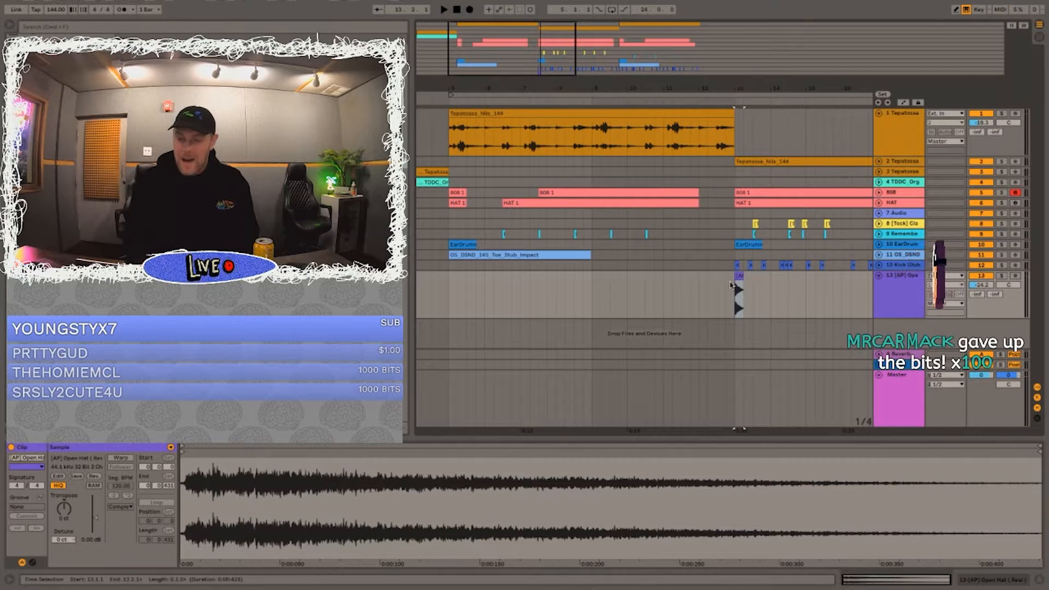
Step: Shorten the open hat clip at bar 13 so that it ends at 13.1.3
drag(747, 85, 747, 136)
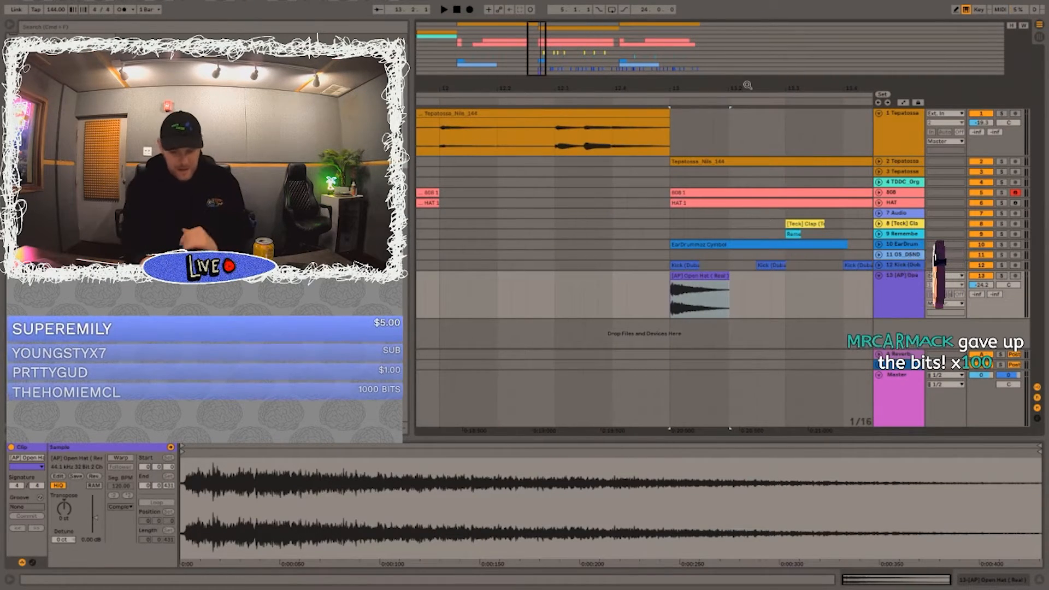
drag(730, 280, 697, 289)
click(638, 299)
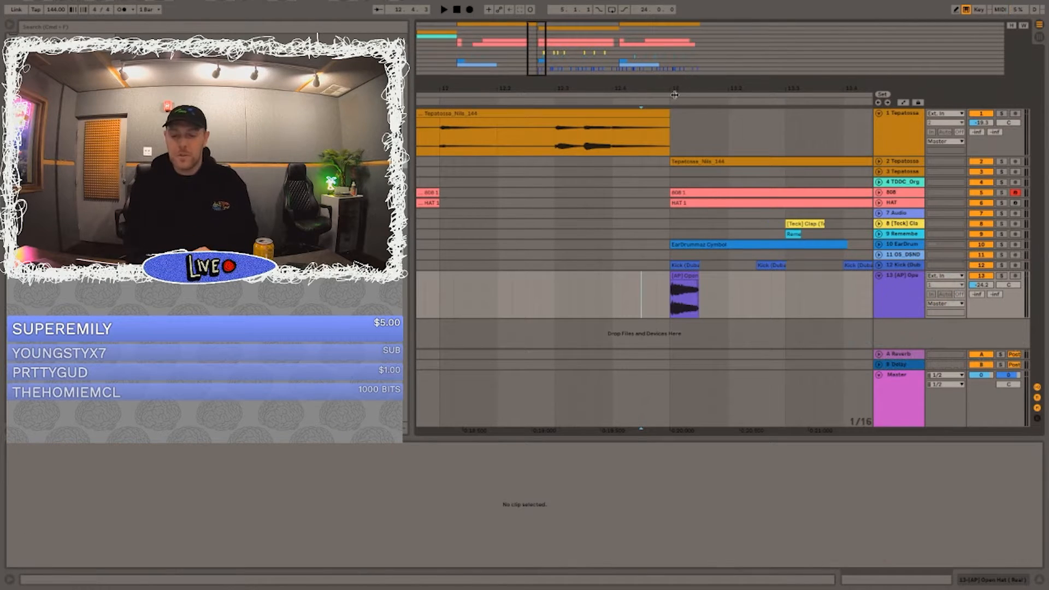
Step: Unfold the HAT track and nudge the open hat clip slightly later than bar 13, near the first hi-hat note
drag(668, 88, 668, 164)
click(879, 203)
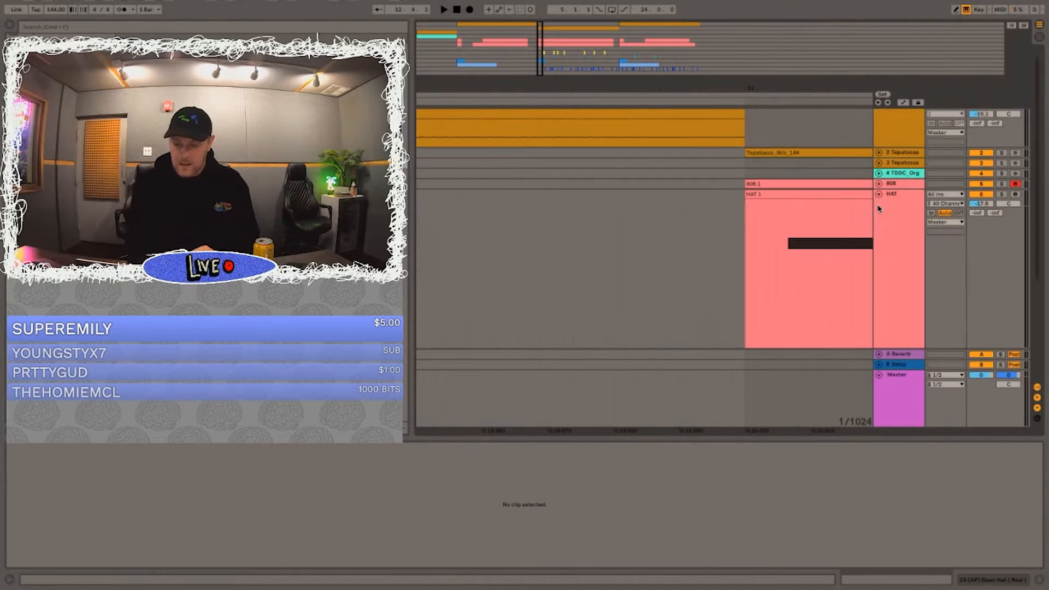
scroll(783, 170, down, 5)
drag(766, 323, 836, 331)
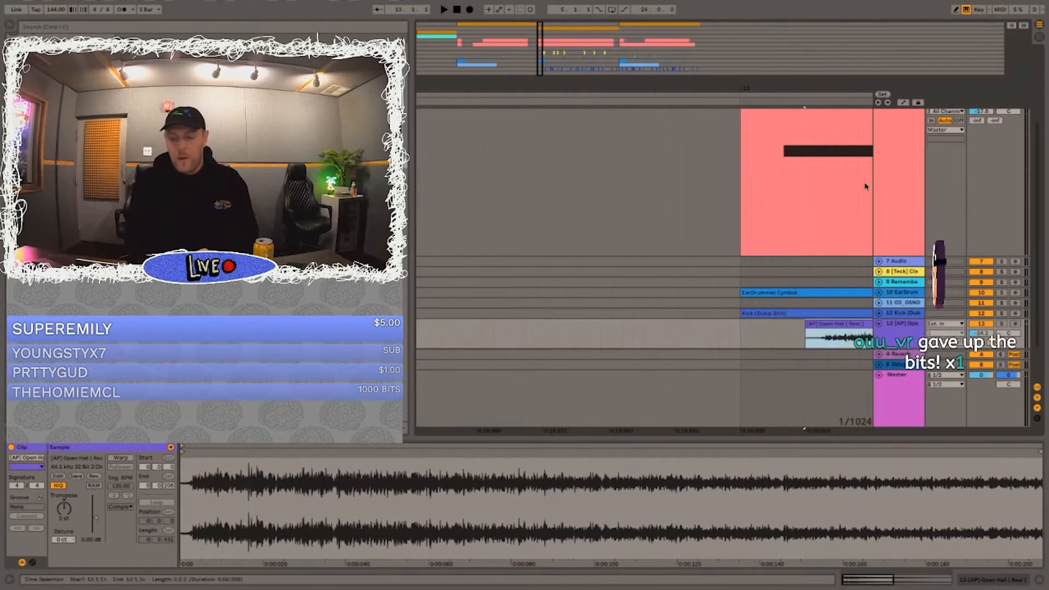
drag(782, 85, 782, 8)
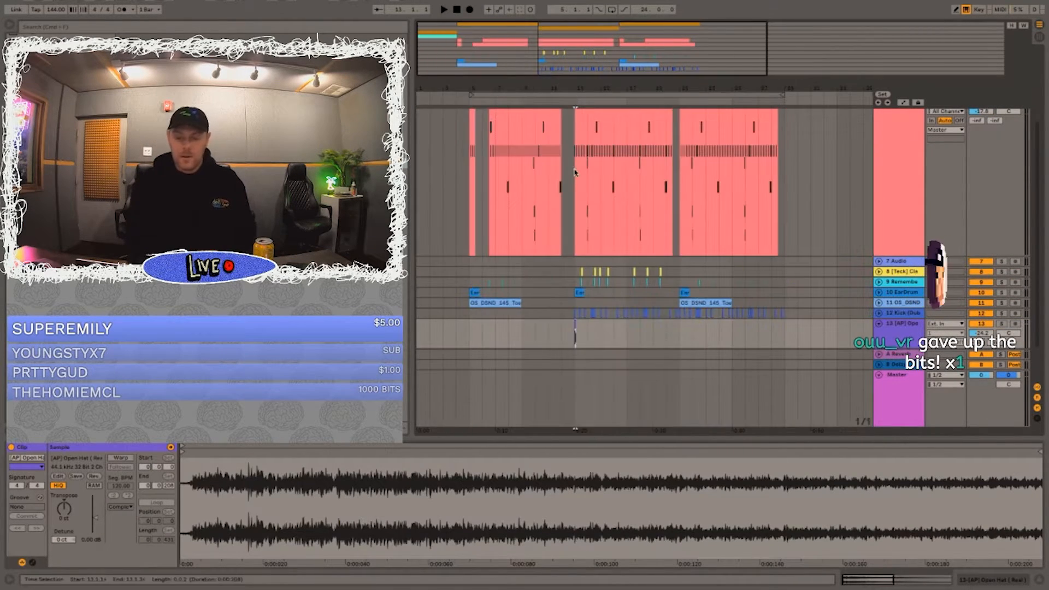
Step: Lower the open hat track's volume and lengthen its clip at bar 13 slightly while playing
click(568, 224)
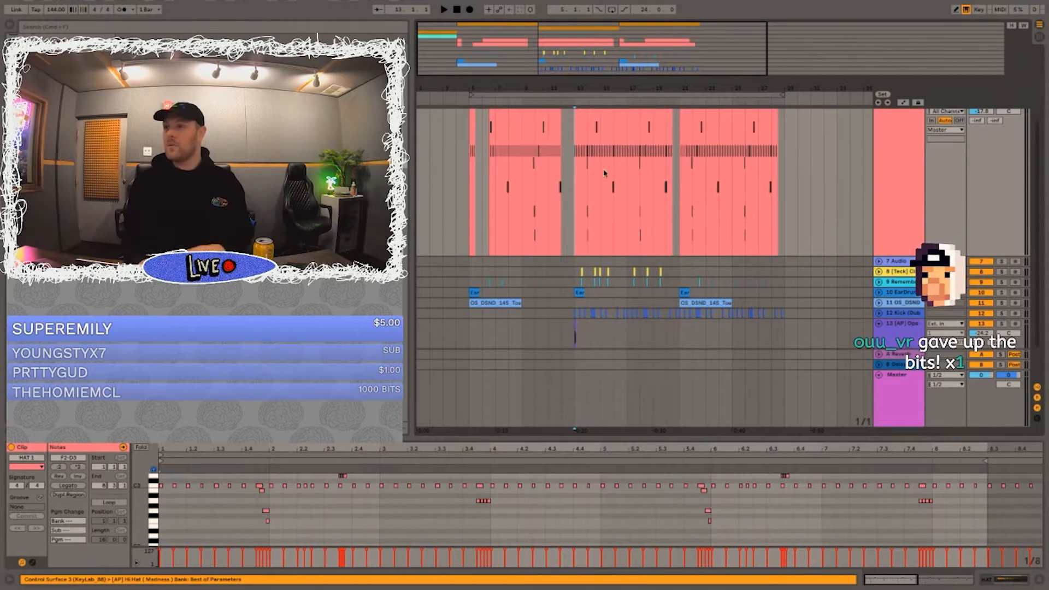
drag(594, 86, 541, 110)
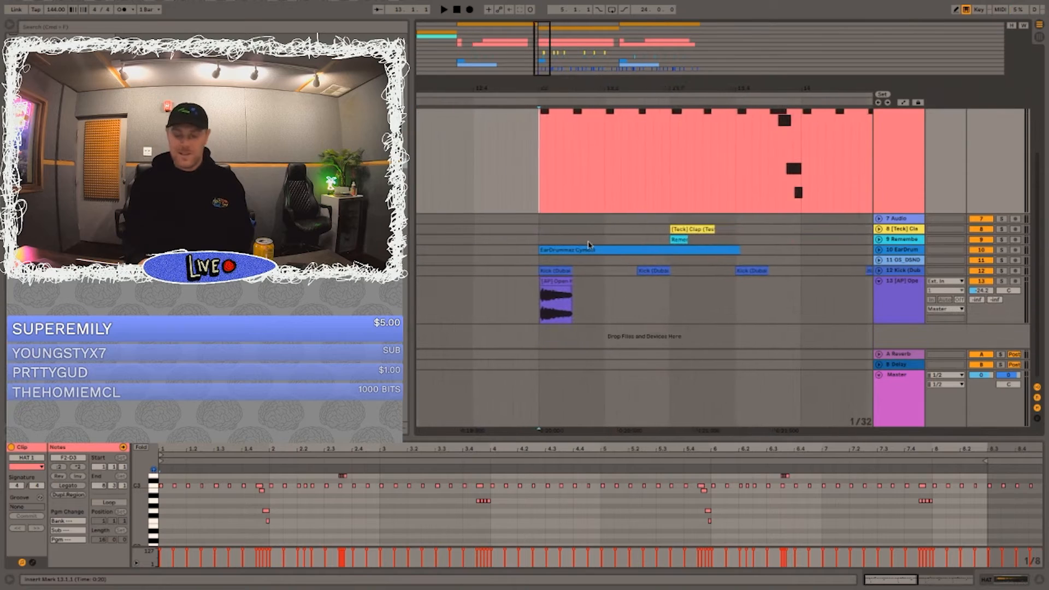
click(515, 316)
drag(983, 290, 985, 292)
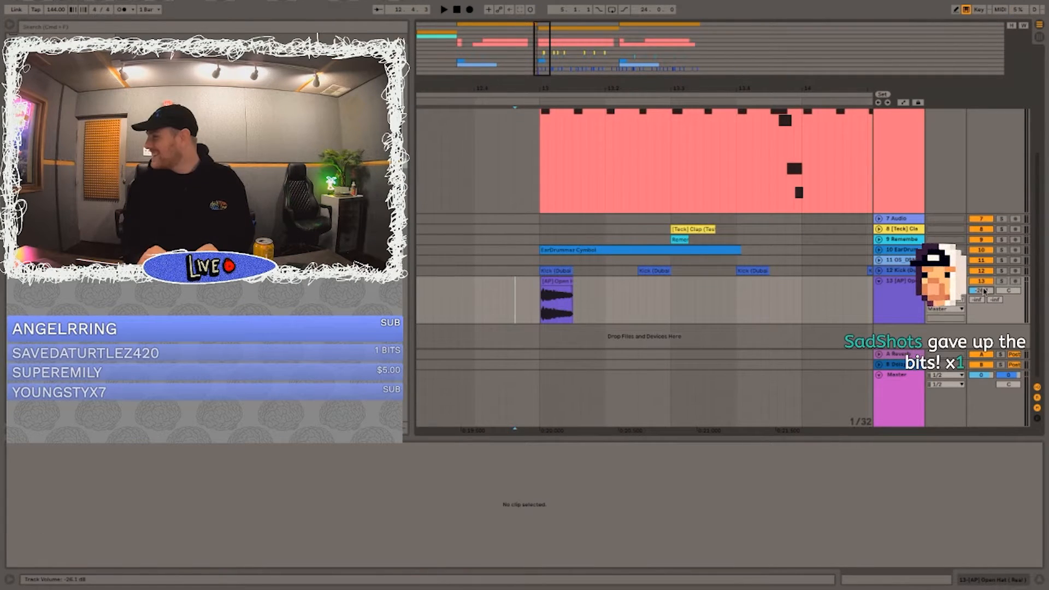
click(574, 284)
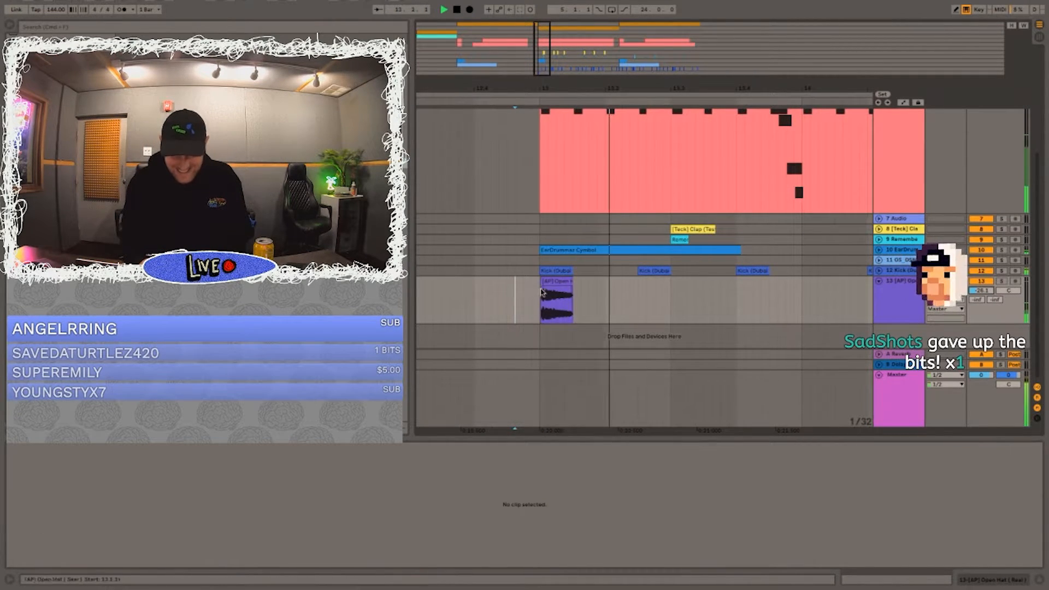
drag(568, 281, 581, 281)
key(space)
Step: Duplicate the open hat hit from the start of bar 13 to beat 13.4
key(super+c)
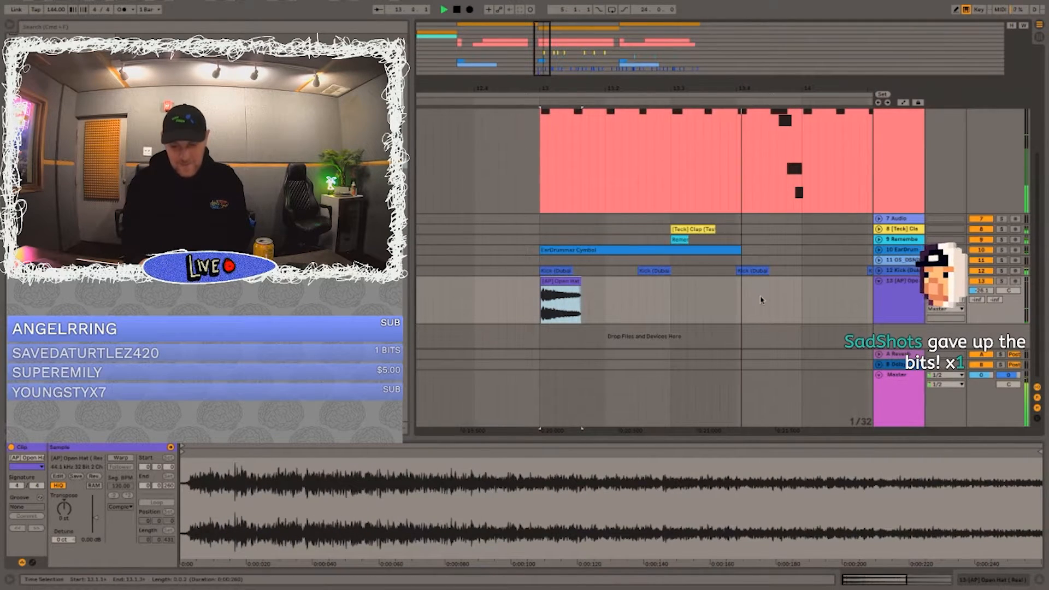
click(735, 296)
key(super+v)
key(super+z)
drag(524, 296, 726, 310)
key(super+d)
Step: Turn on warping for both open hat clips, transpose them to -4 st and play them back
drag(506, 298, 871, 299)
click(113, 458)
drag(64, 508, 62, 517)
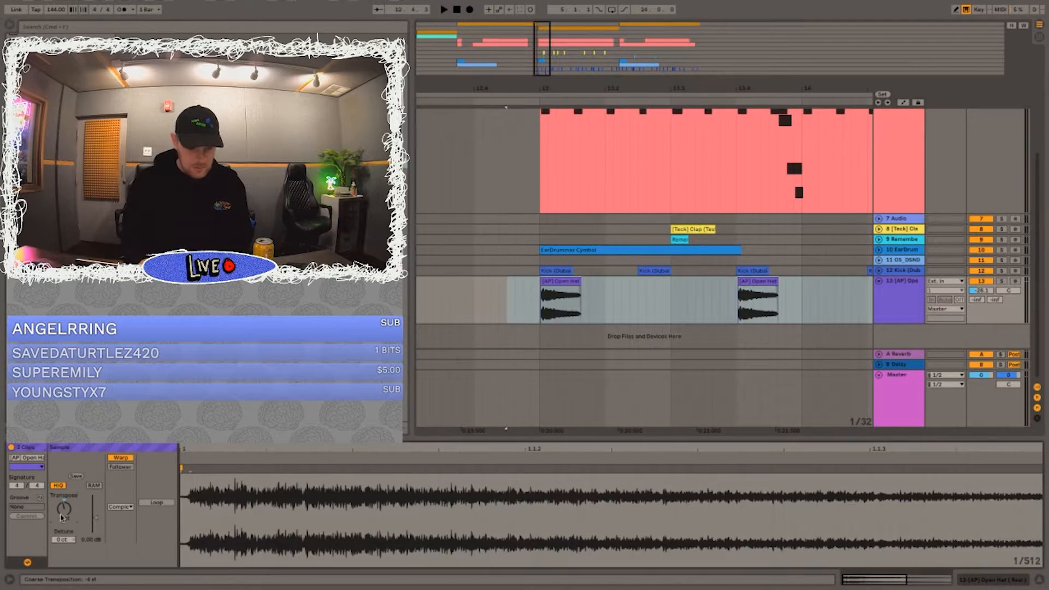
key(space)
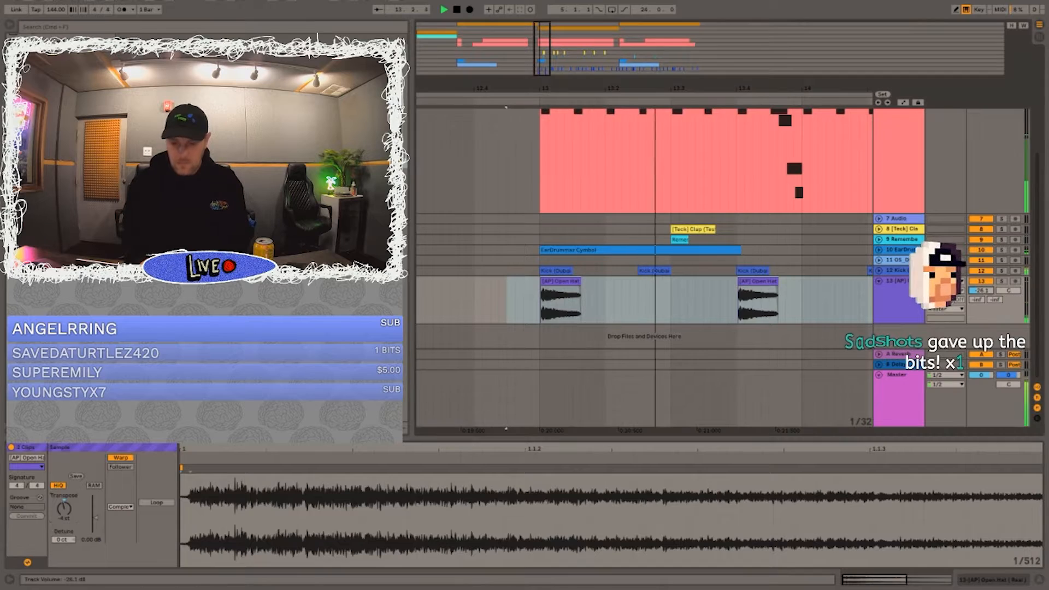
Step: Raise the open hat track's volume to -19.7 dB, and paste a copy of the half bar containing the 13.4 hit at 16.1.1
drag(661, 83, 661, 33)
drag(670, 300, 634, 302)
click(704, 306)
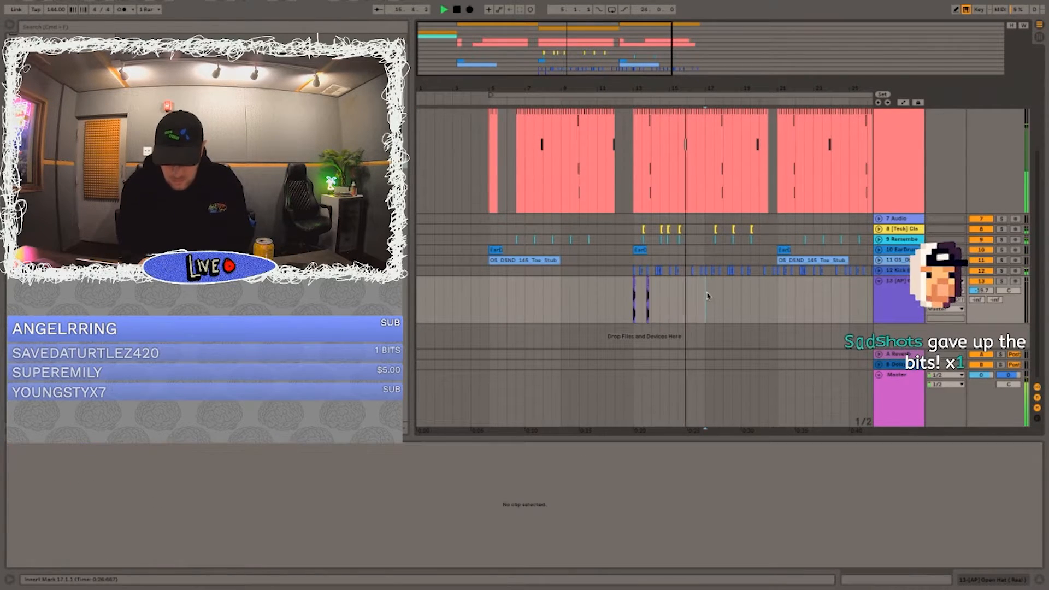
click(646, 295)
drag(645, 294, 651, 294)
key(super+c)
click(685, 293)
key(super+v)
key(space)
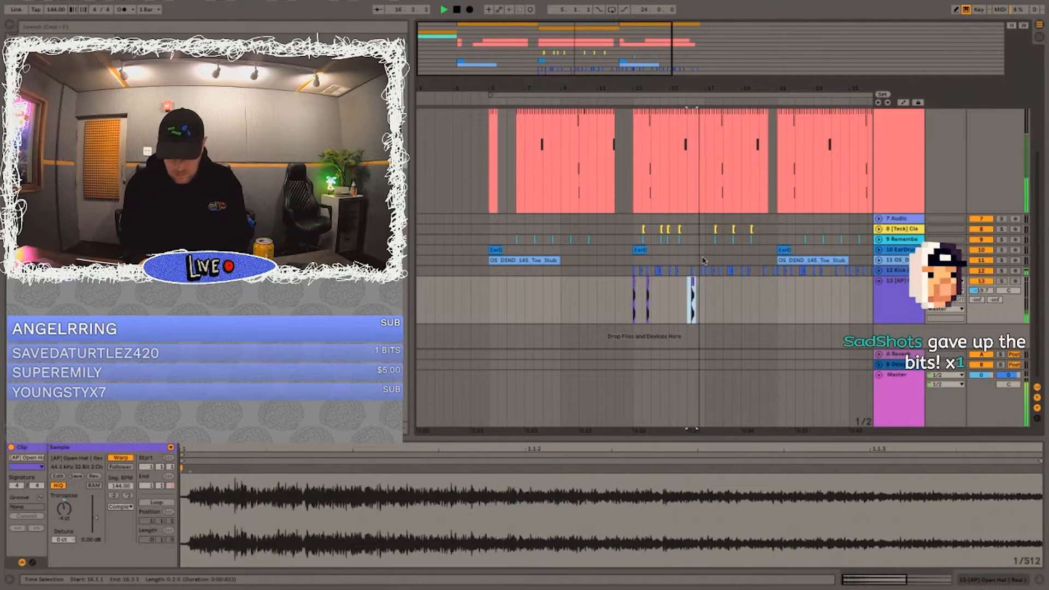
Step: Delete the pasted open hat copy and paste it half a bar later, so the hit falls on beat 16.4
key(Delete)
click(697, 292)
key(space)
key(super+v)
key(space)
Step: Duplicate the four-bar open hat pattern from bars 13 to 17 so that it repeats from bar 17
drag(705, 291, 632, 291)
key(space)
key(super+d)
click(705, 290)
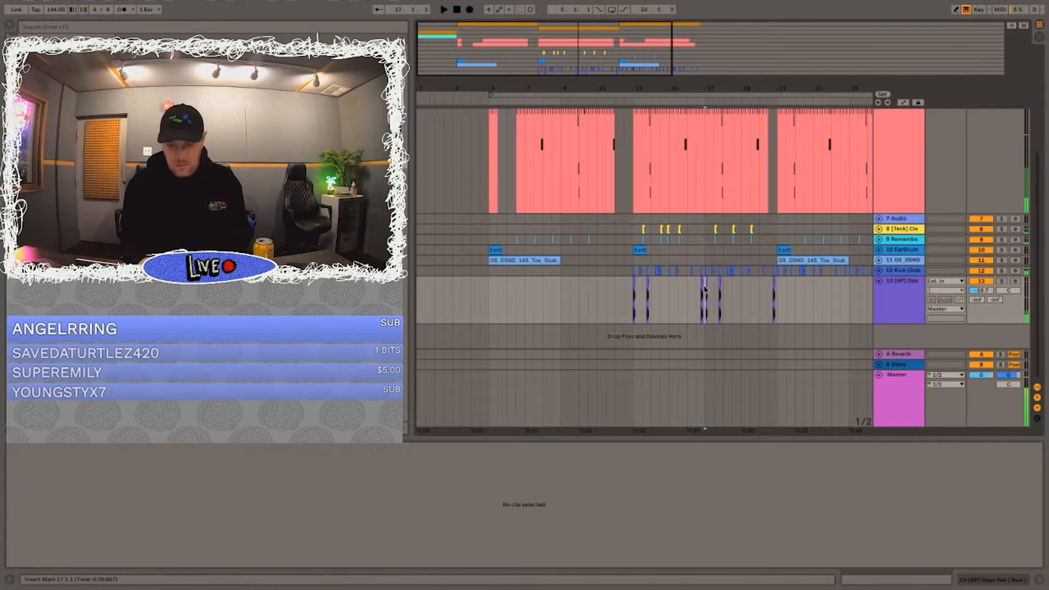
Step: Play the arrangement from bar 16 and from bar 12, and lower the open hat track's volume
click(688, 292)
key(space)
click(615, 295)
key(v)
key(space)
key(space)
drag(973, 304, 982, 302)
key(space)
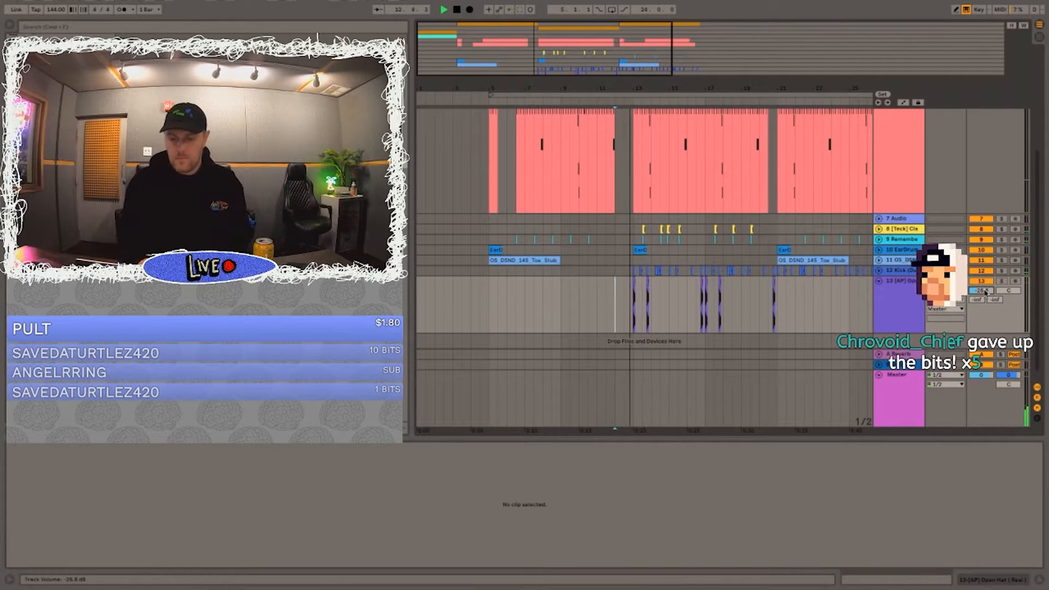
Step: Raise the second Tepatossa track's volume to about -10.2 dB, and fold the open hat, HAT and first two Tepatossa tracks
click(878, 281)
scroll(896, 156, up, 5)
click(878, 203)
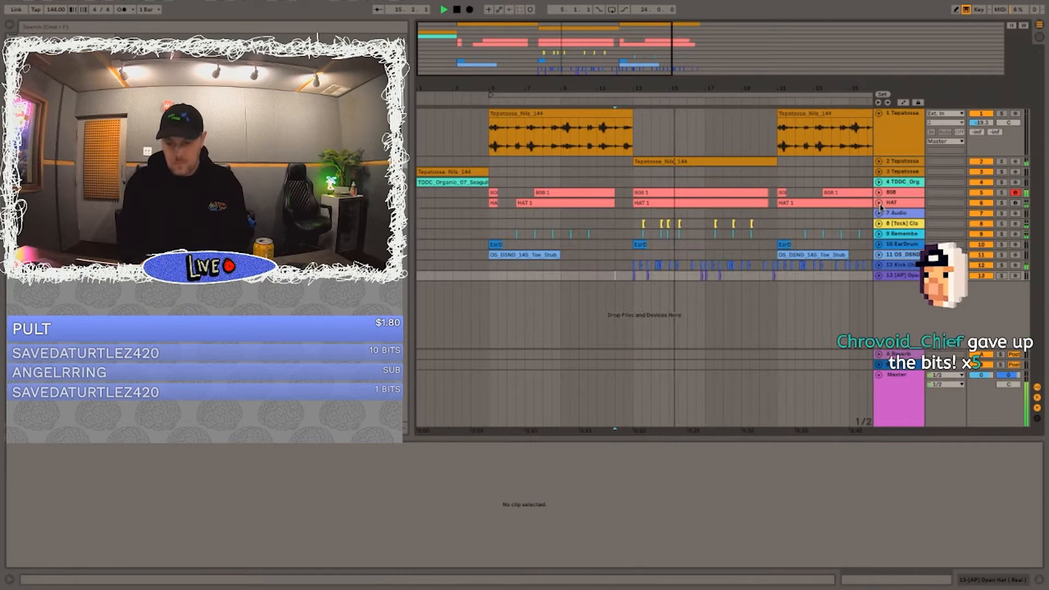
click(878, 161)
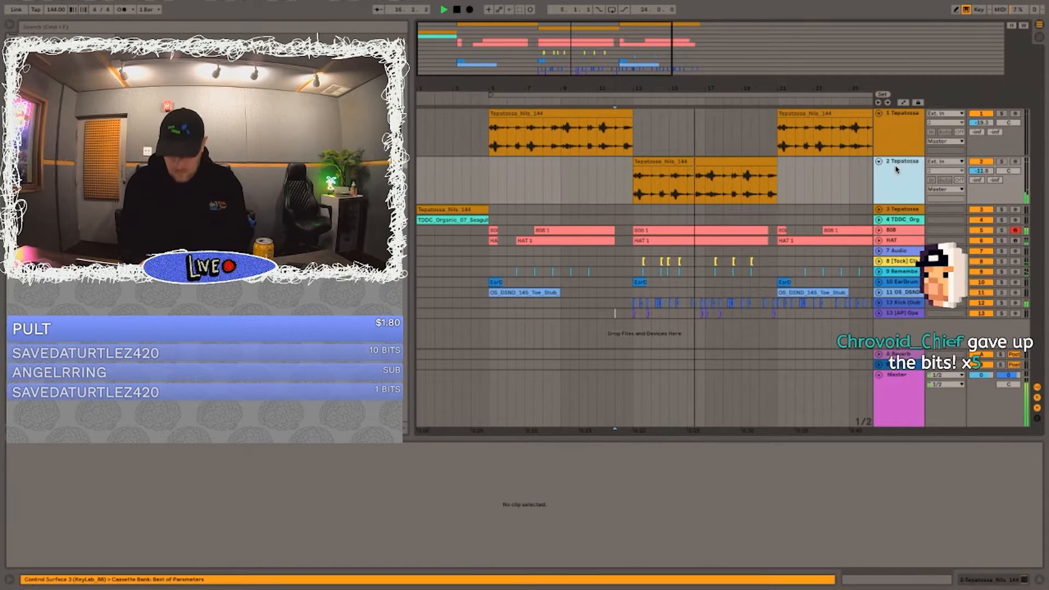
click(878, 113)
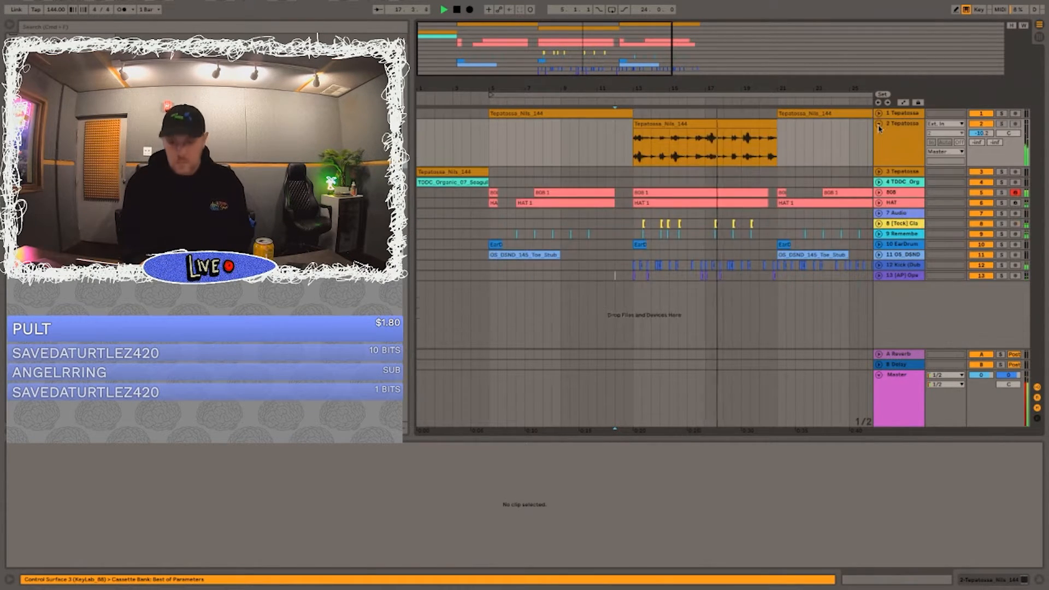
click(879, 123)
Step: Stop playback, unfold the second Tepatossa track and split its sample clip at bar 20
double_click(655, 51)
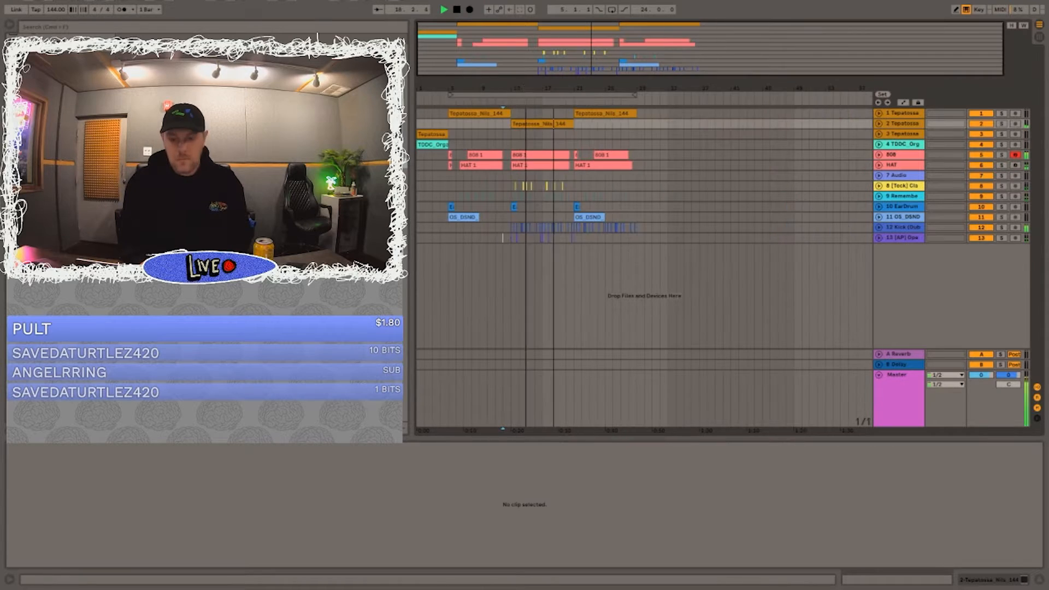
click(892, 133)
click(879, 123)
key(space)
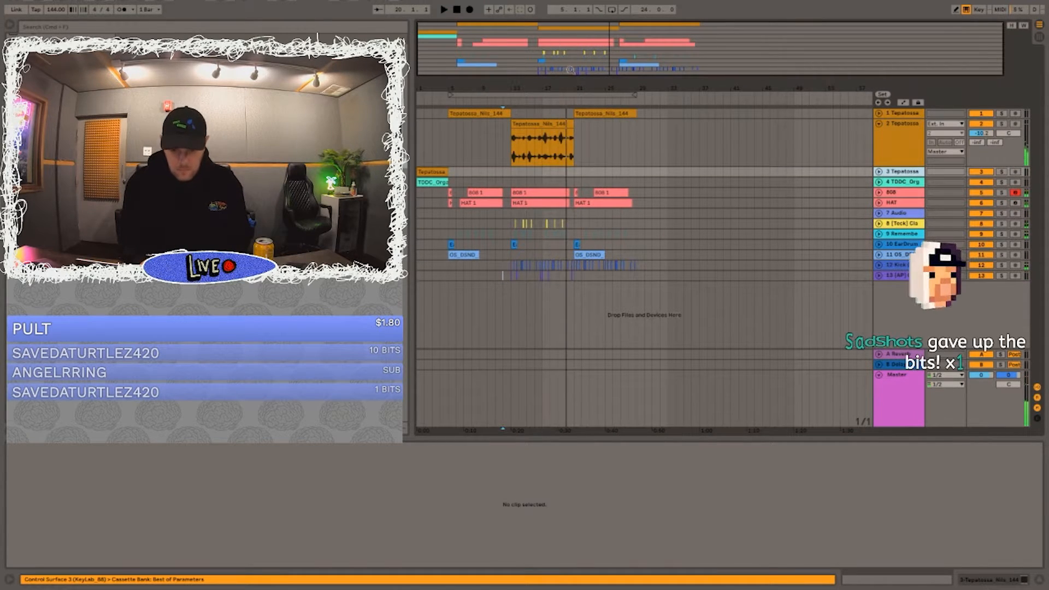
drag(564, 86, 566, 144)
click(566, 150)
key(super+e)
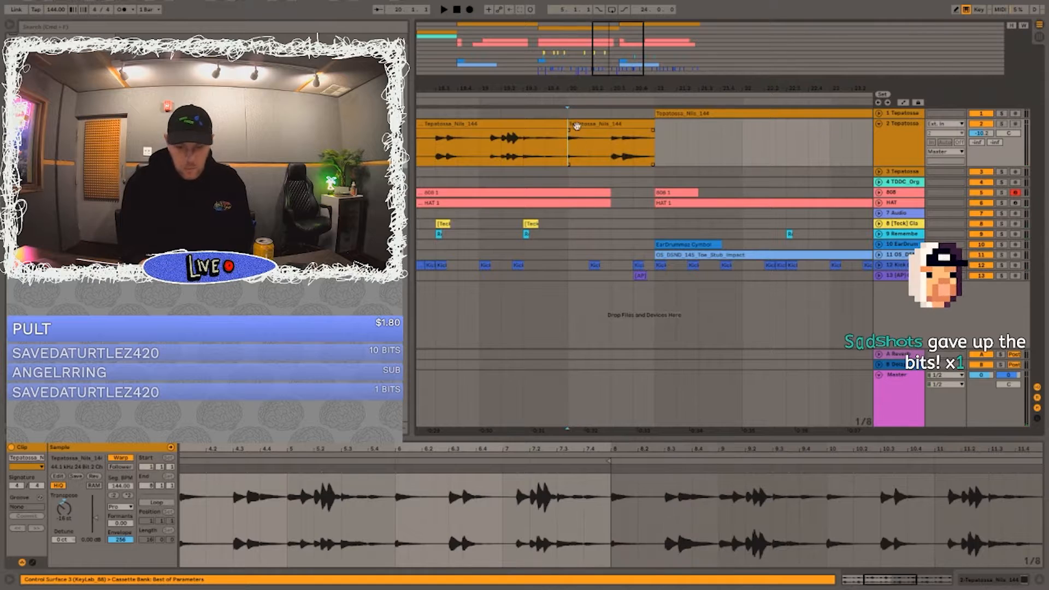
Step: Set the transposition of the split-off Tepatossa clip at bar 20 to 0 semitones and audition it
click(583, 125)
click(67, 520)
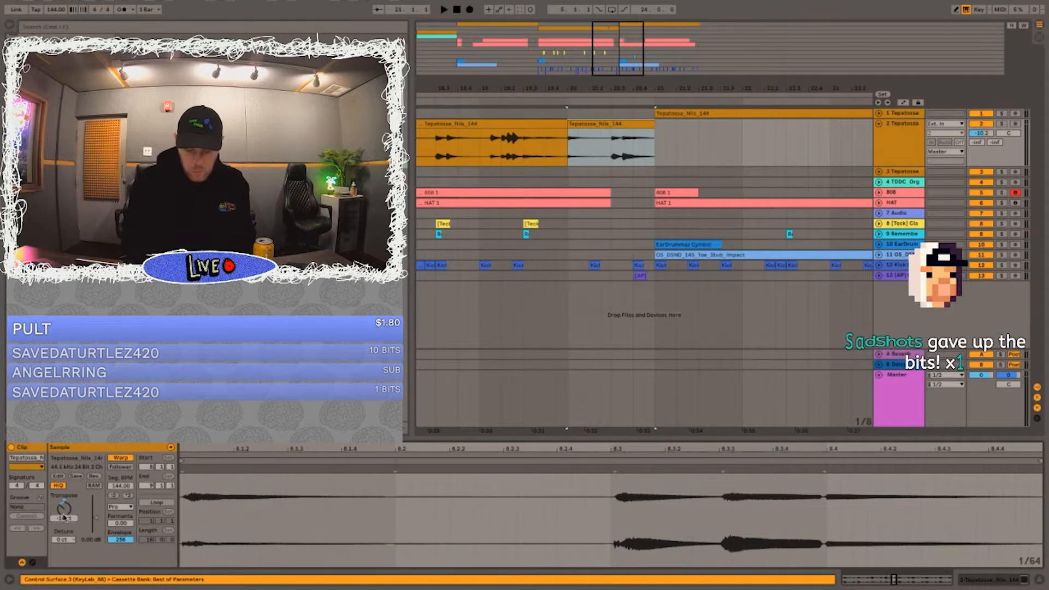
text(8)
key(Return)
key(space)
Step: Move the split-off bar 20 clip to the third Tepatossa track and clear the 808 and HAT parts from bar 20
key(space)
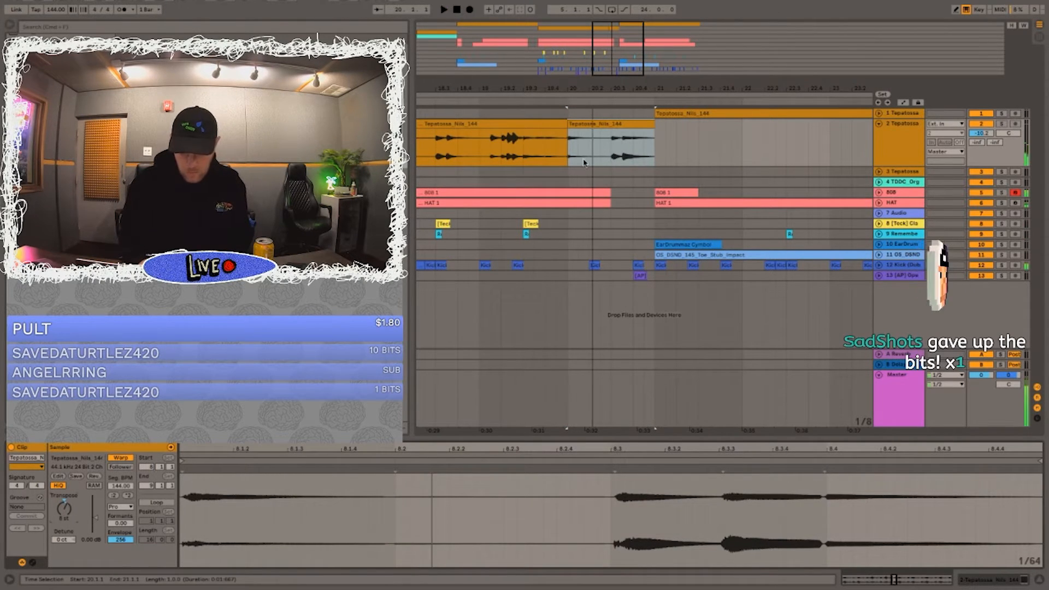
click(583, 127)
drag(581, 166, 622, 213)
Step: Play the arrangement, and delete the kicks and open hat from bar 20
key(space)
key(space)
key(Delete)
key(space)
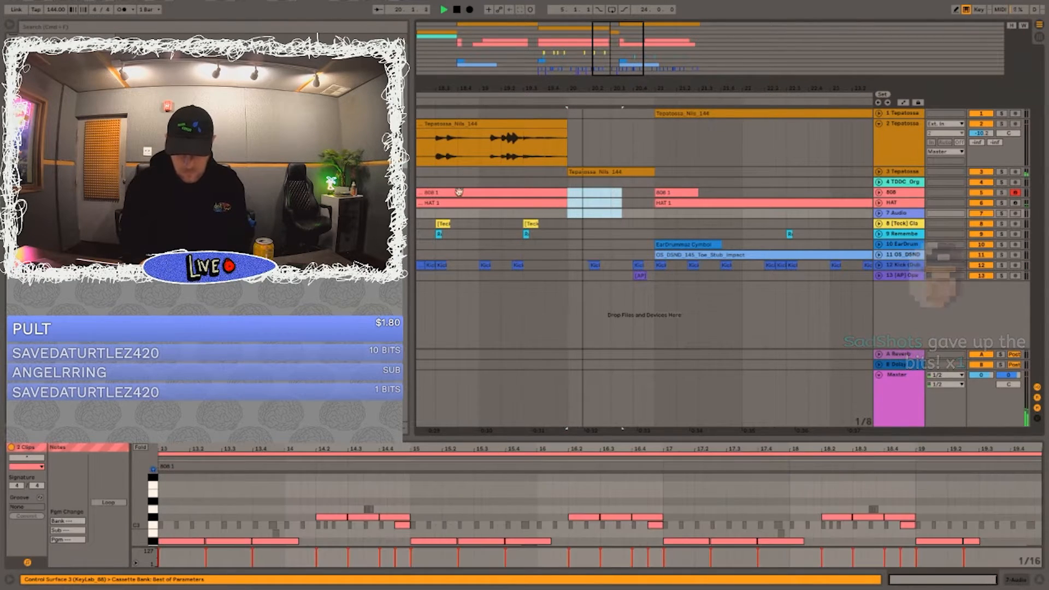
click(462, 194)
key(space)
key(space)
drag(624, 276, 580, 266)
key(Delete)
drag(650, 276, 618, 259)
key(Delete)
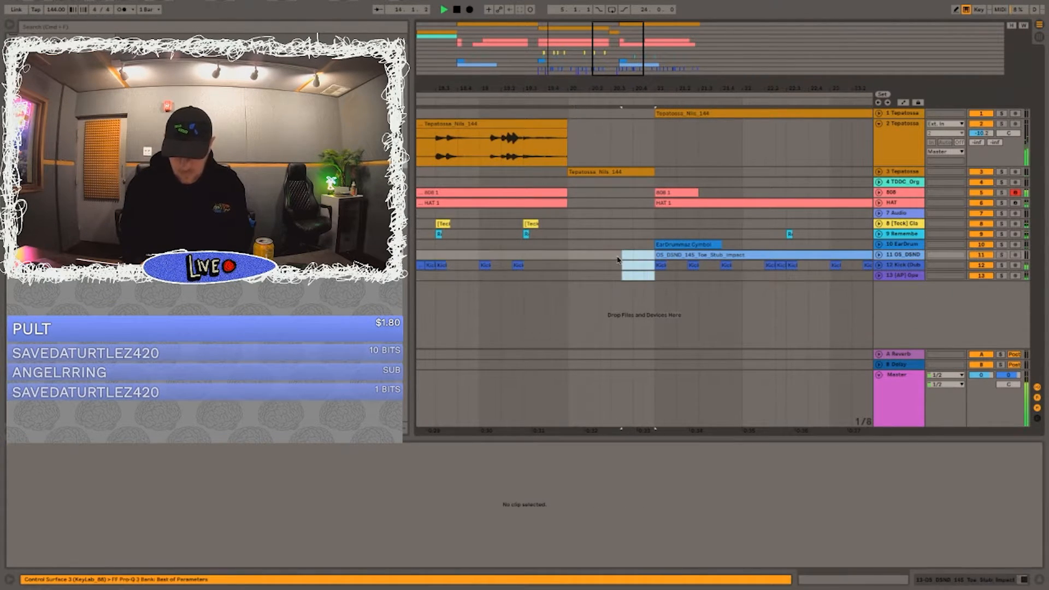
Step: Copy the first beat of bar 21 across all tracks, paste it at beat 20.4, and play the transition
drag(676, 276, 657, 113)
key(super+c)
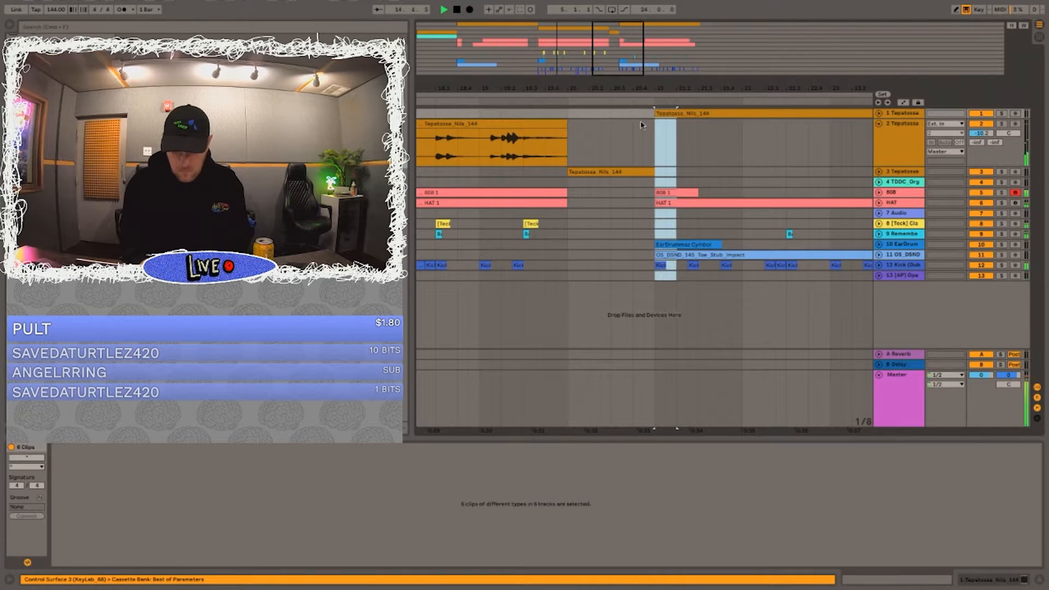
click(634, 114)
key(super+v)
key(space)
click(525, 125)
key(space)
click(534, 113)
key(space)
key(space)
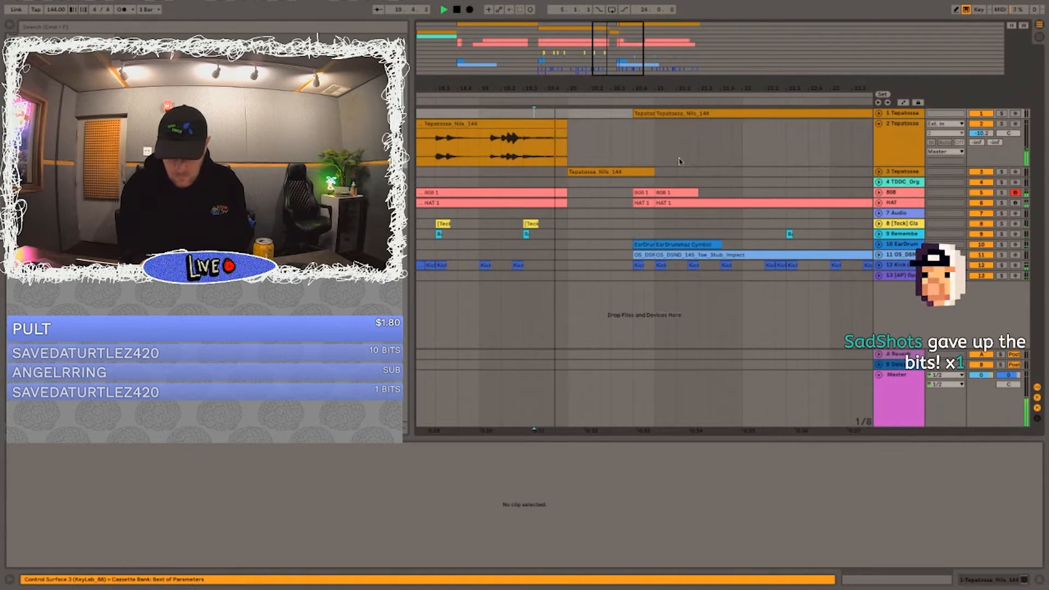
Step: Shorten the bar 20 clip on the third Tepatossa track to end at beat 20.4, and play the lead-in
drag(650, 172, 632, 171)
key(XF86AudioRaiseVolume)
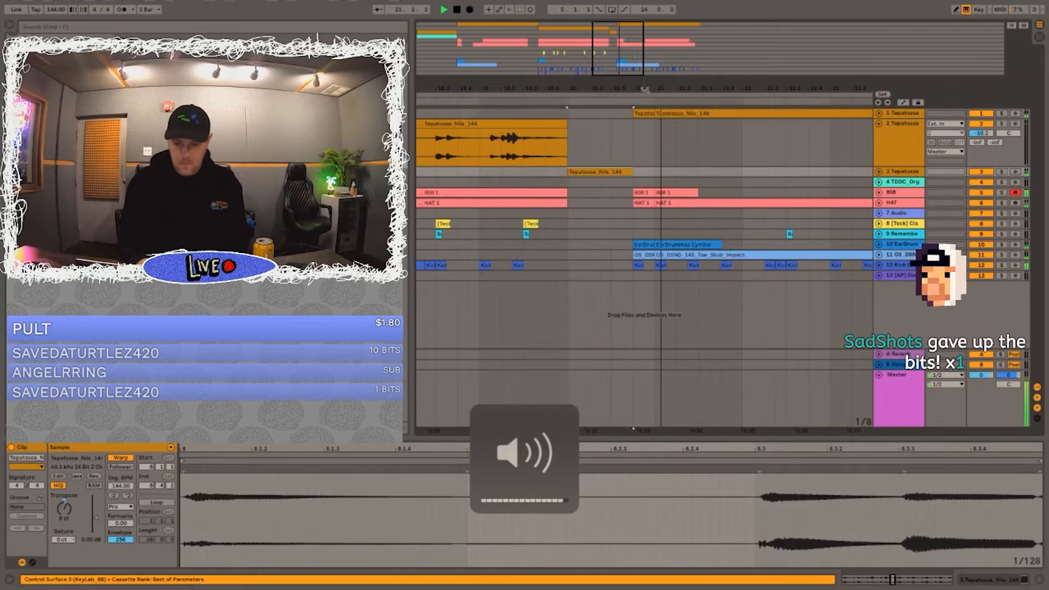
scroll(566, 113, down, 10)
click(558, 113)
key(space)
key(space)
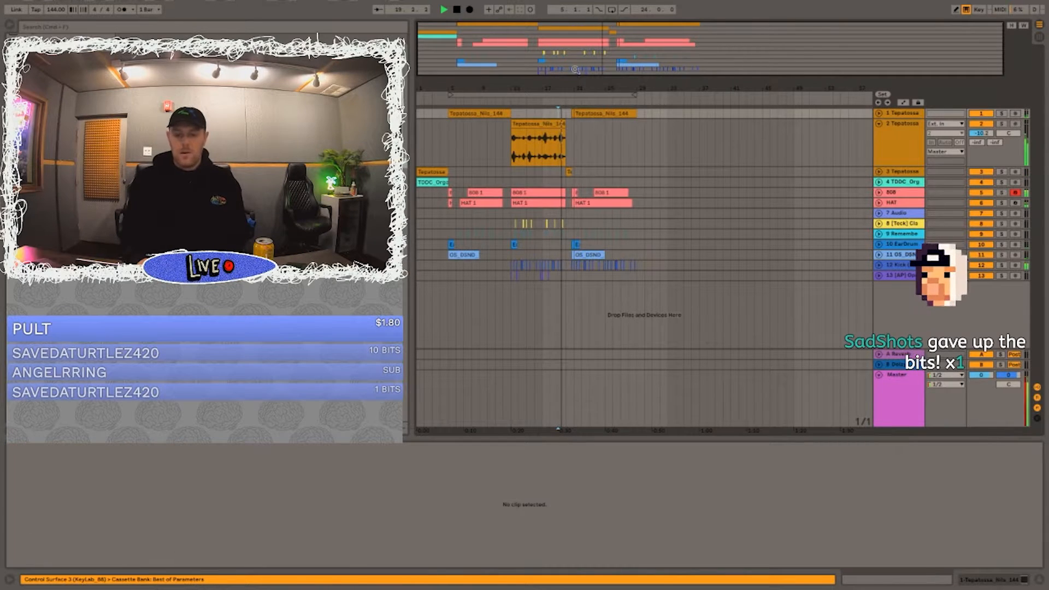
Step: Unfold the third Tepatossa track, set its volume to about -13.6 dB and audition it from bar 19
scroll(554, 114, up, 5)
click(878, 172)
click(907, 178)
click(981, 181)
drag(982, 182, 981, 180)
click(558, 199)
key(space)
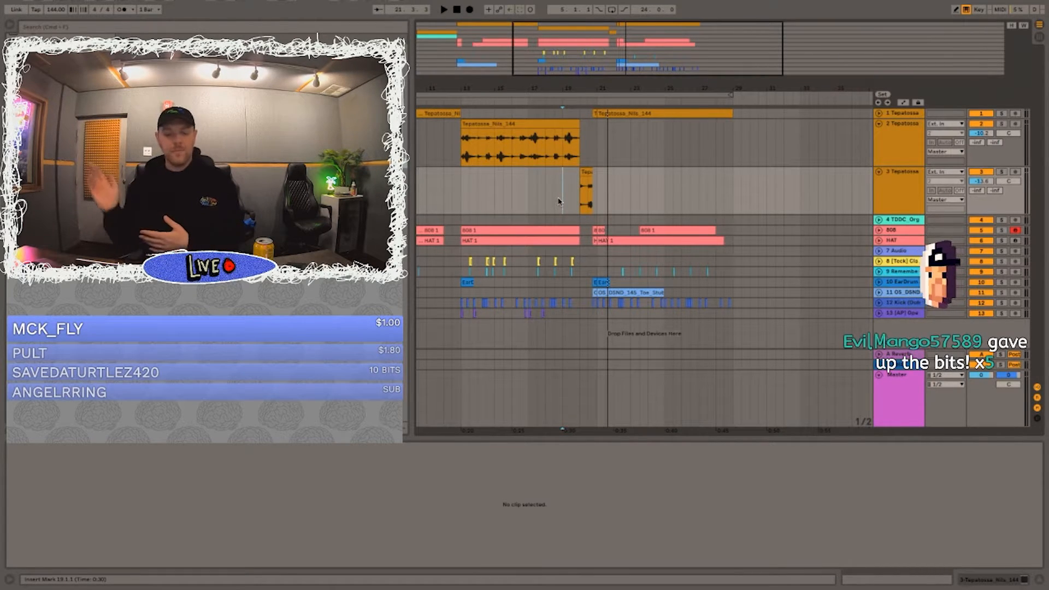
click(544, 185)
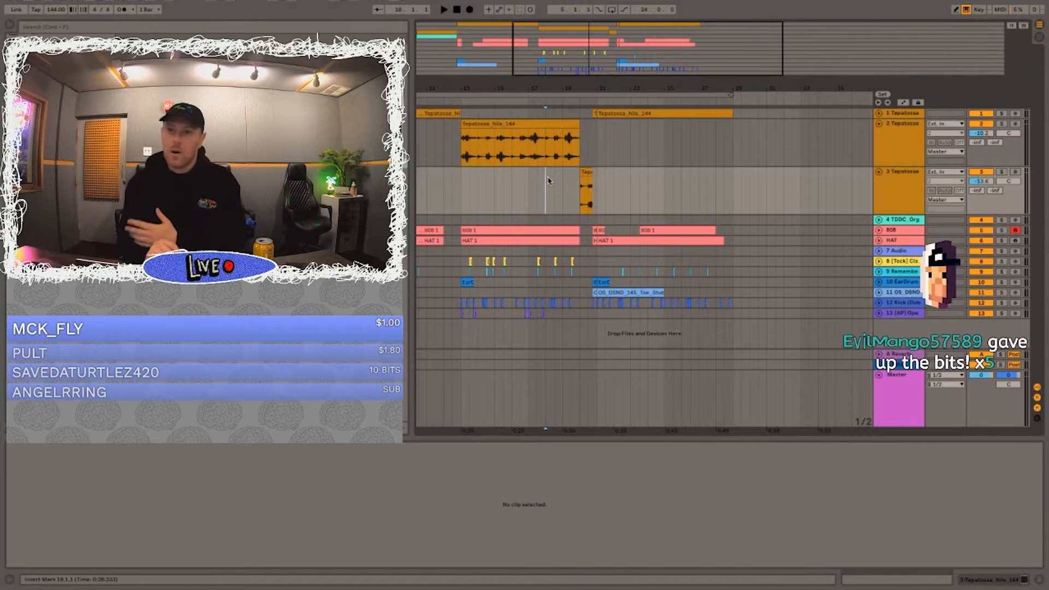
click(562, 176)
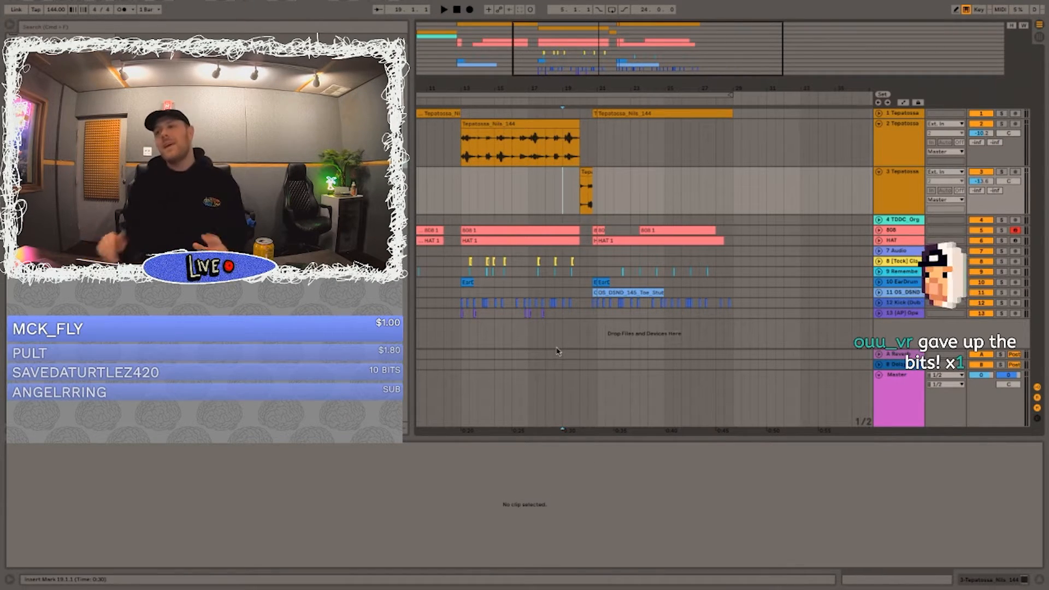
click(586, 172)
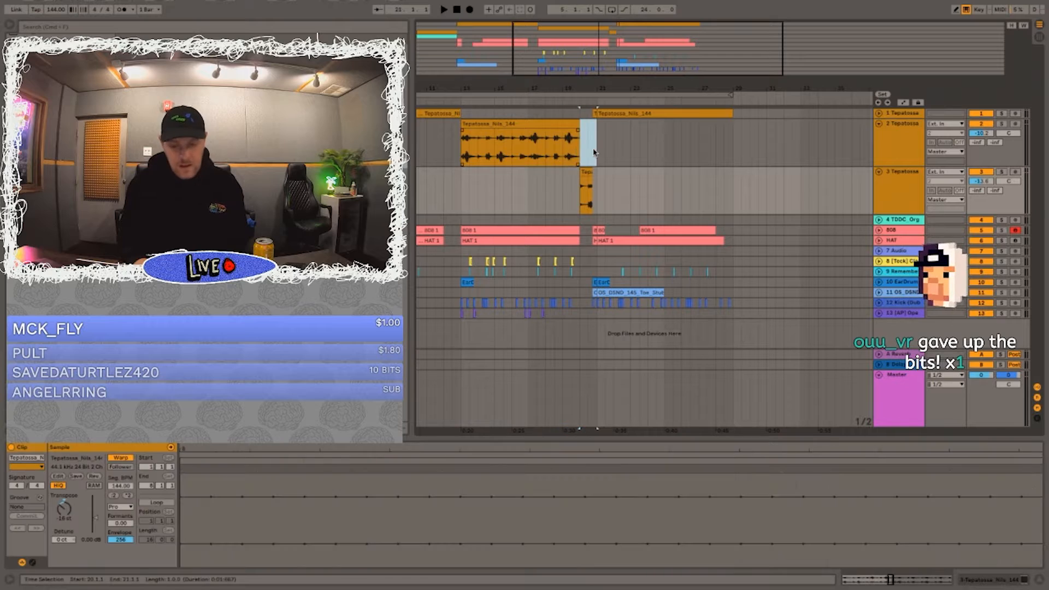
click(565, 179)
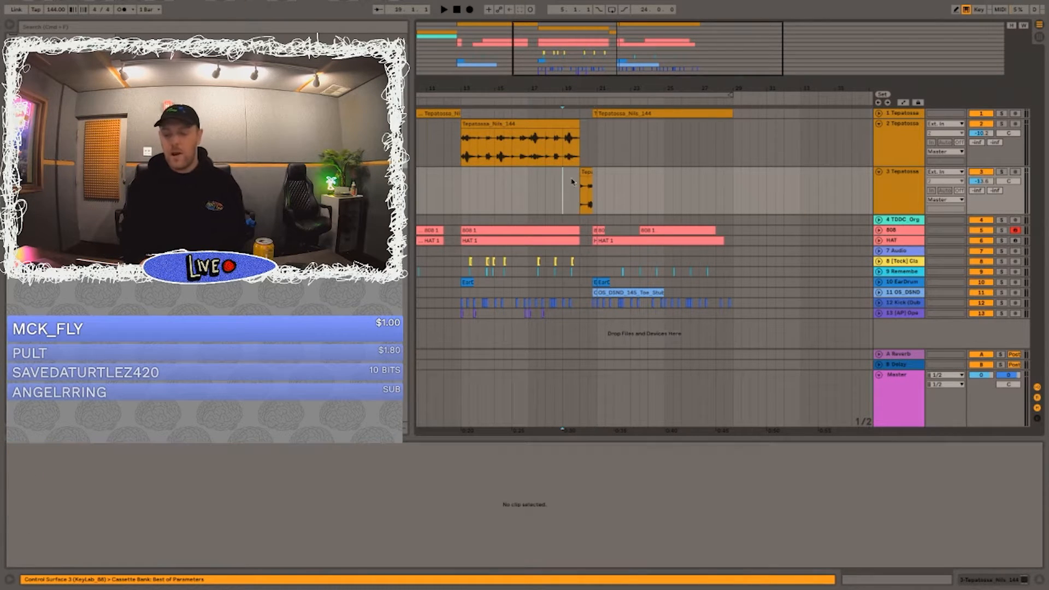
click(909, 188)
double_click(907, 181)
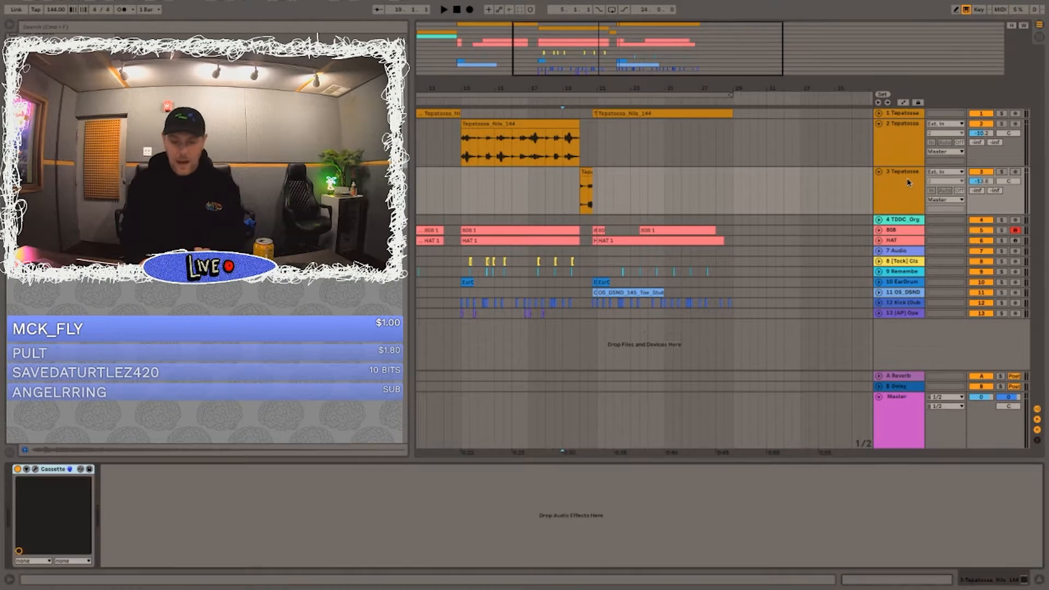
click(538, 170)
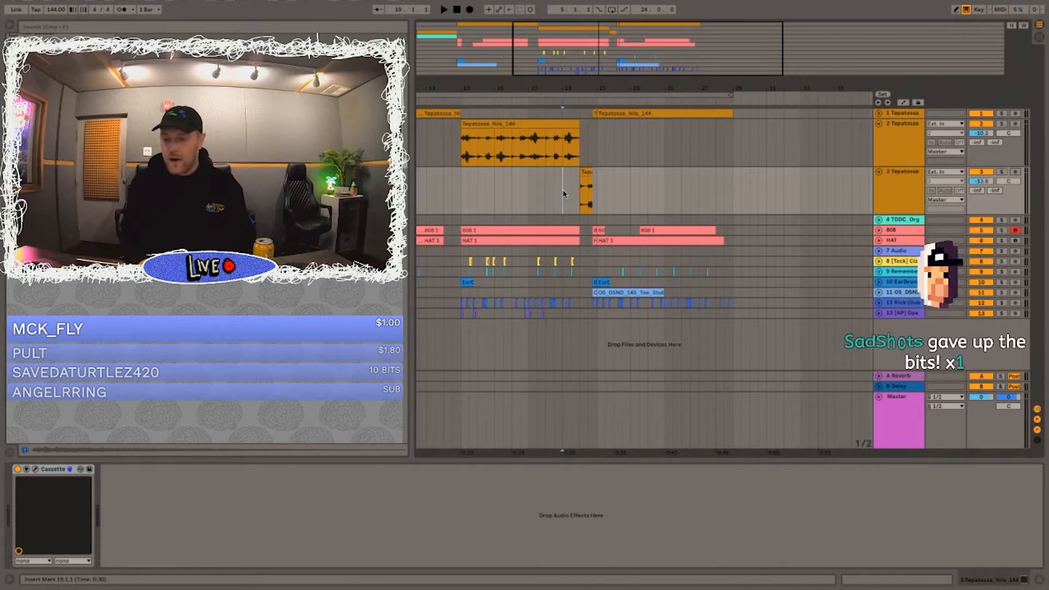
click(544, 184)
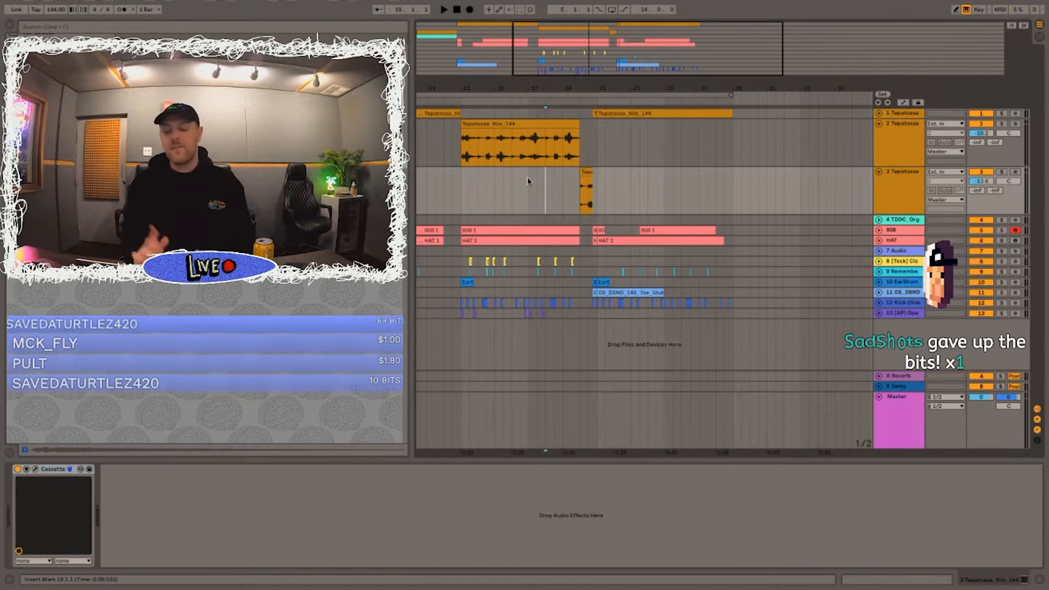
click(593, 154)
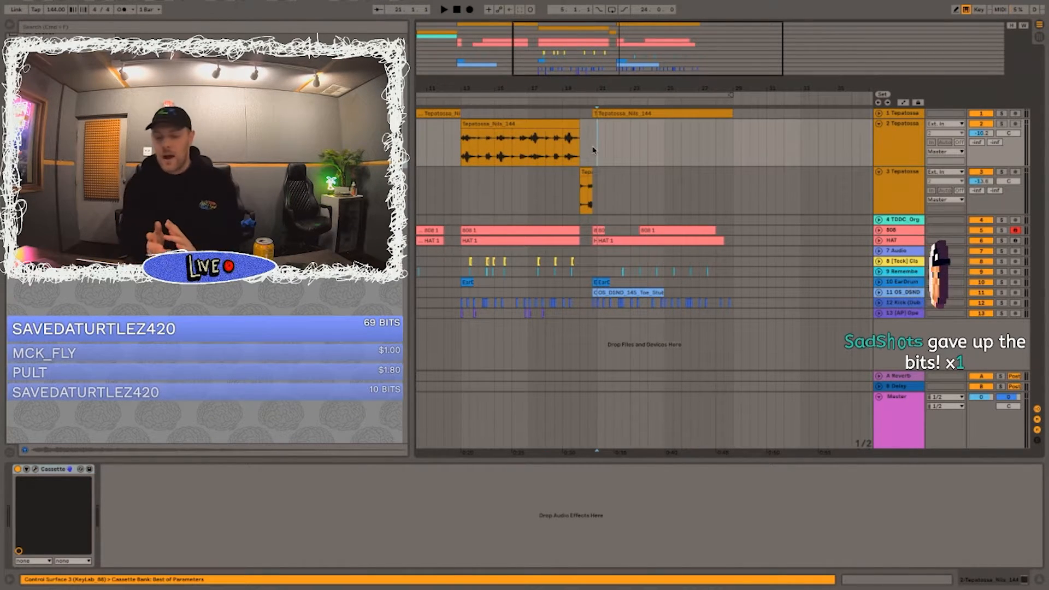
Step: Play from bar 16, set the third Tepatossa track's volume to about -11.7 dB, and fold the second Tepatossa track
click(512, 175)
key(space)
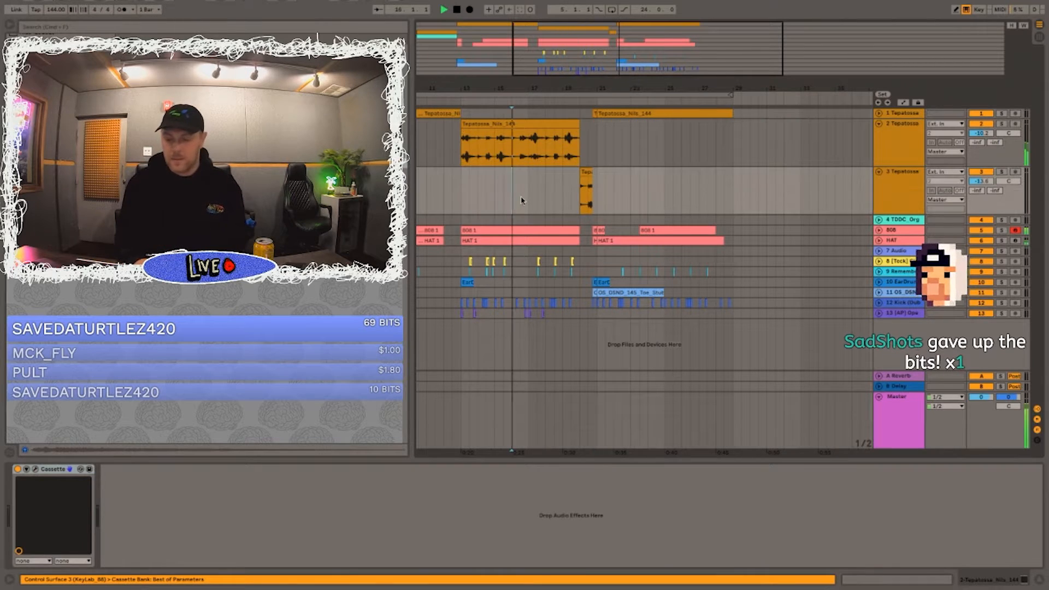
key(XF86AudioRaiseVolume)
click(551, 196)
drag(986, 184, 987, 182)
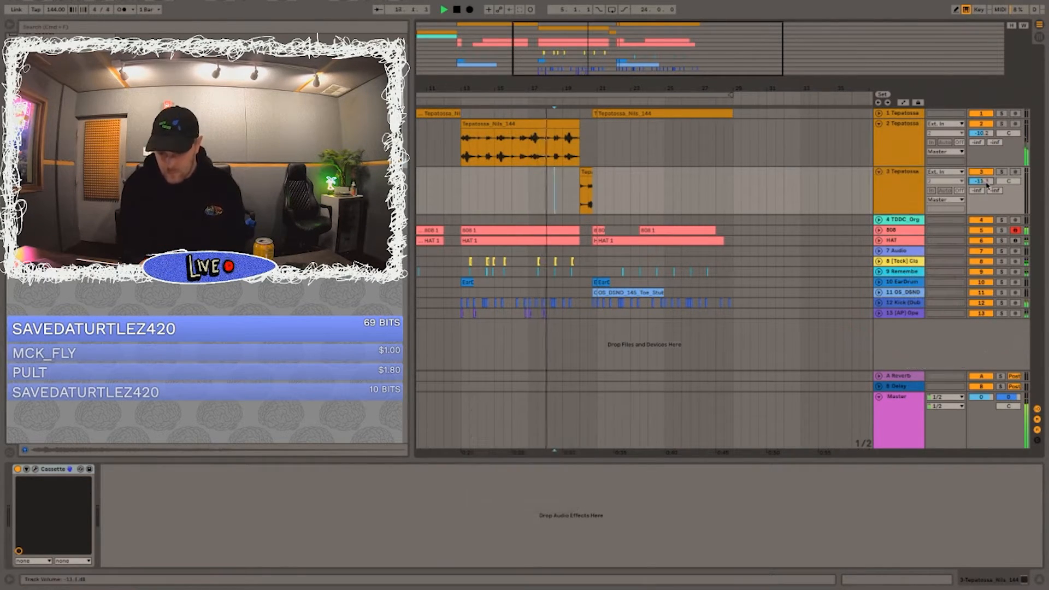
click(881, 116)
click(880, 125)
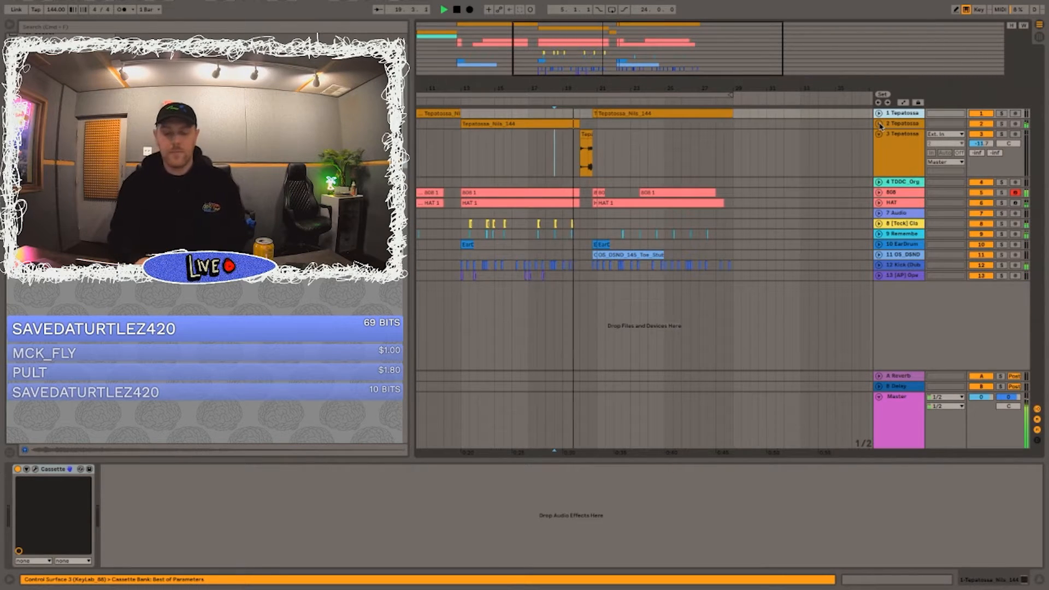
Step: Shrink the arrangement overview and cut a thin gap across the tracks at the end of the pasted beat, just before bar 21
drag(628, 77, 566, 0)
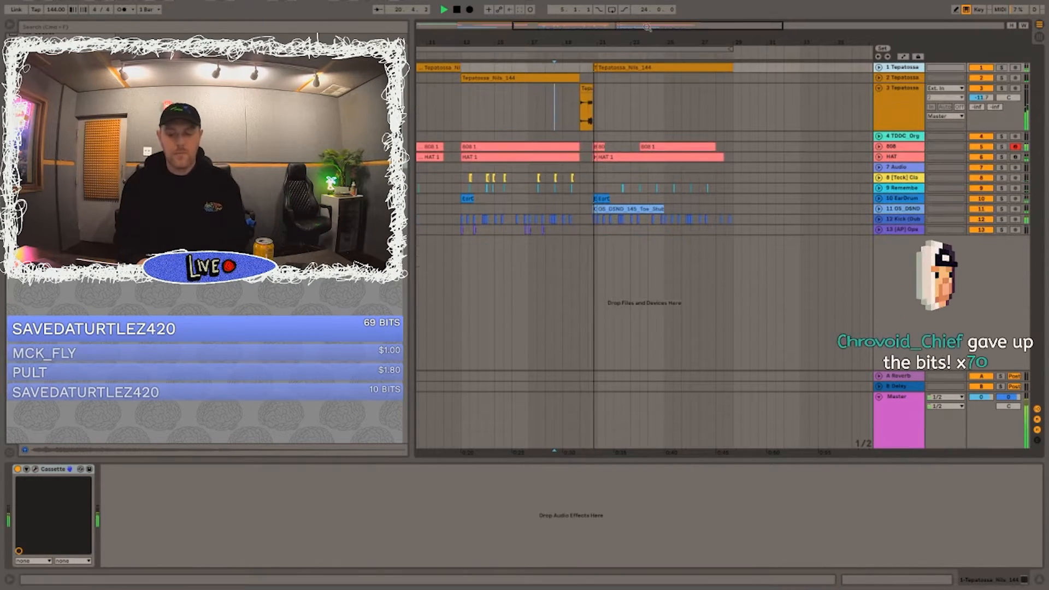
double_click(569, 40)
click(573, 57)
drag(573, 43, 572, 109)
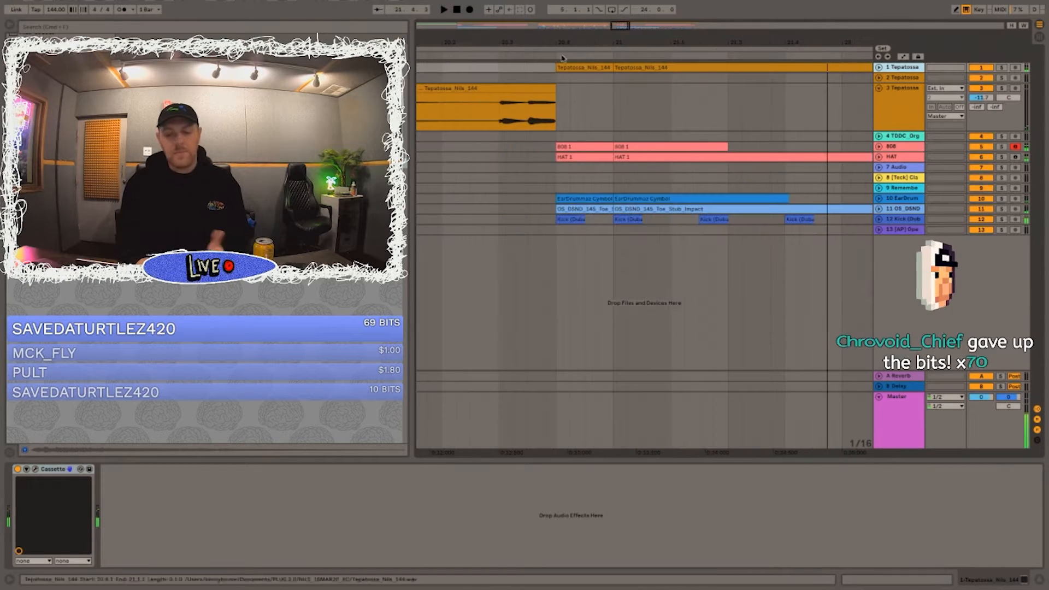
click(541, 68)
key(space)
drag(615, 42, 615, 93)
drag(610, 229, 586, 104)
drag(578, 32, 573, 5)
Step: Play the transition into bar 21 from just before beat 20.4
click(513, 68)
key(space)
click(512, 68)
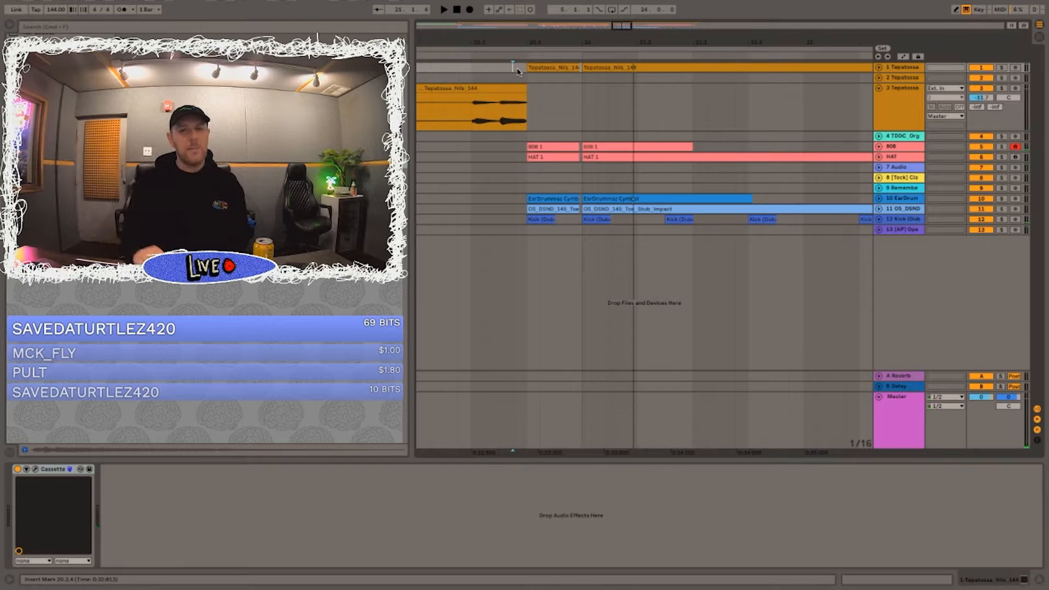
click(486, 167)
key(space)
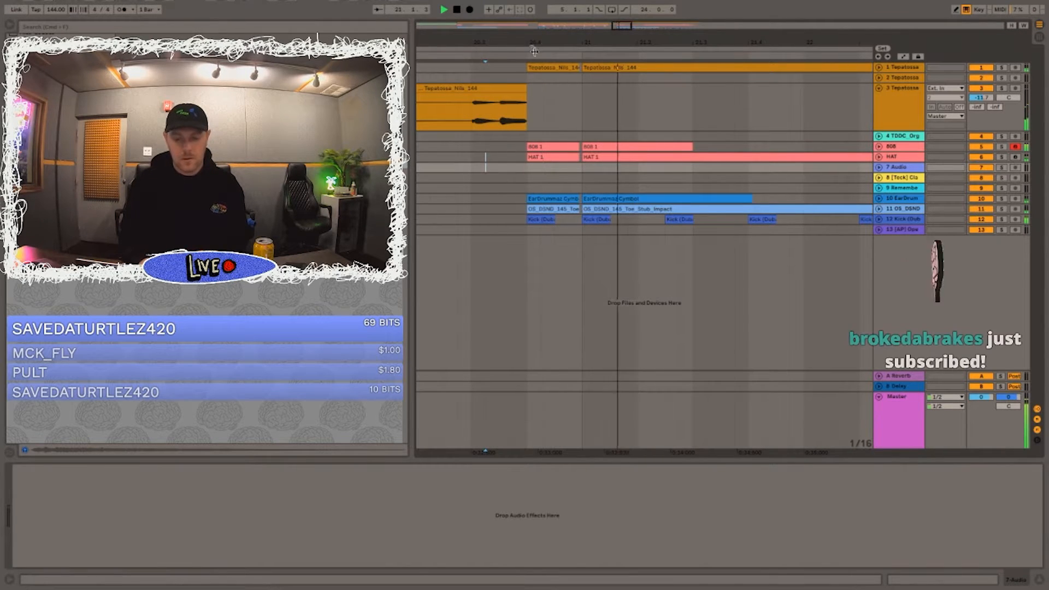
Step: Rework the kicks in bars 22 and 23, placing one at about 22.3.3 and pasting another near beat 23.4
drag(539, 41, 538, 8)
mouse_move(573, 42)
mouse_down()
mouse_move(519, 76)
mouse_move(465, 88)
mouse_up()
click(525, 180)
click(480, 177)
click(552, 220)
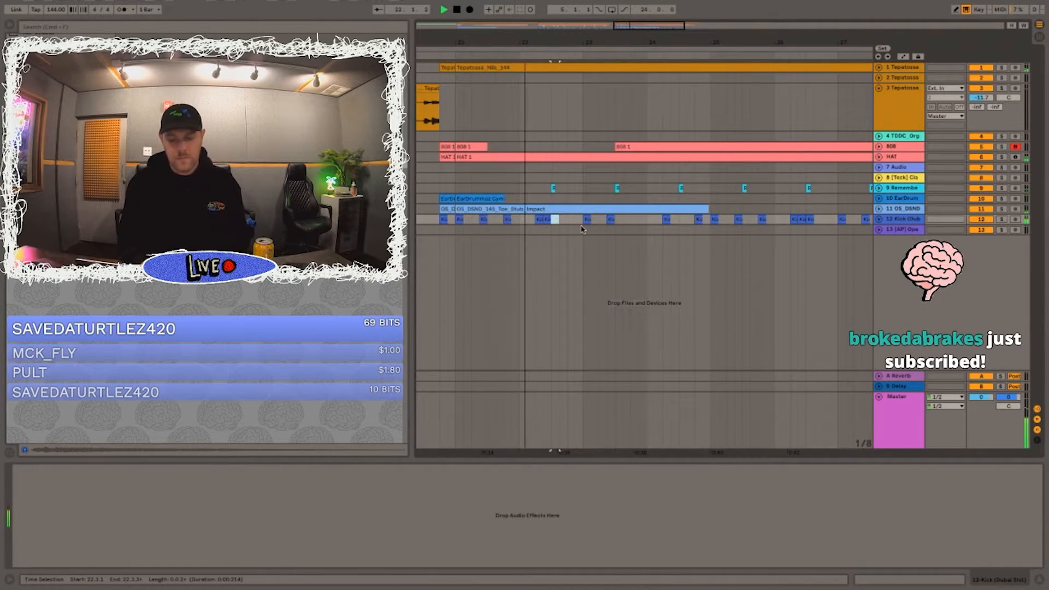
click(560, 222)
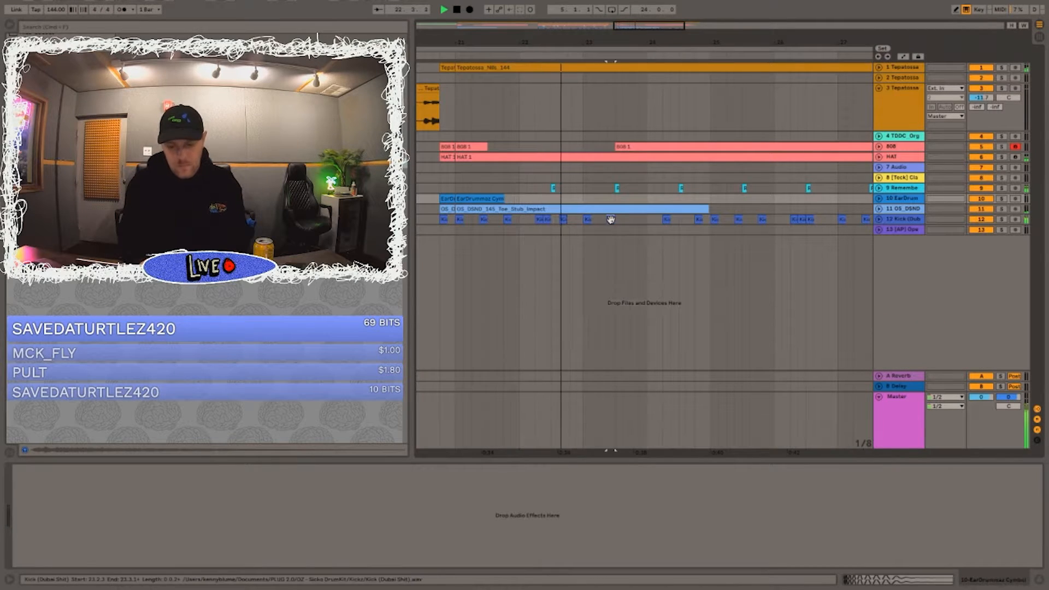
click(632, 221)
key(super+v)
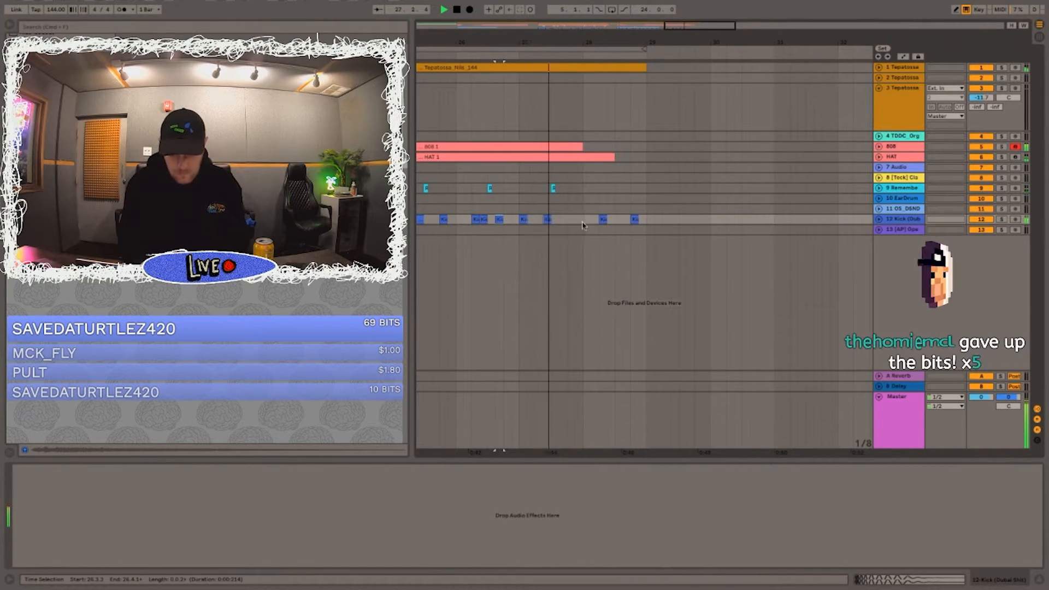
Step: Clear the HAT and kick parts from bar 28, and play the arrangement with the 24-bar loop from bar 5 enabled
drag(583, 221, 720, 106)
drag(607, 56, 607, 51)
click(607, 51)
key(space)
click(611, 10)
scroll(585, 49, down, 3)
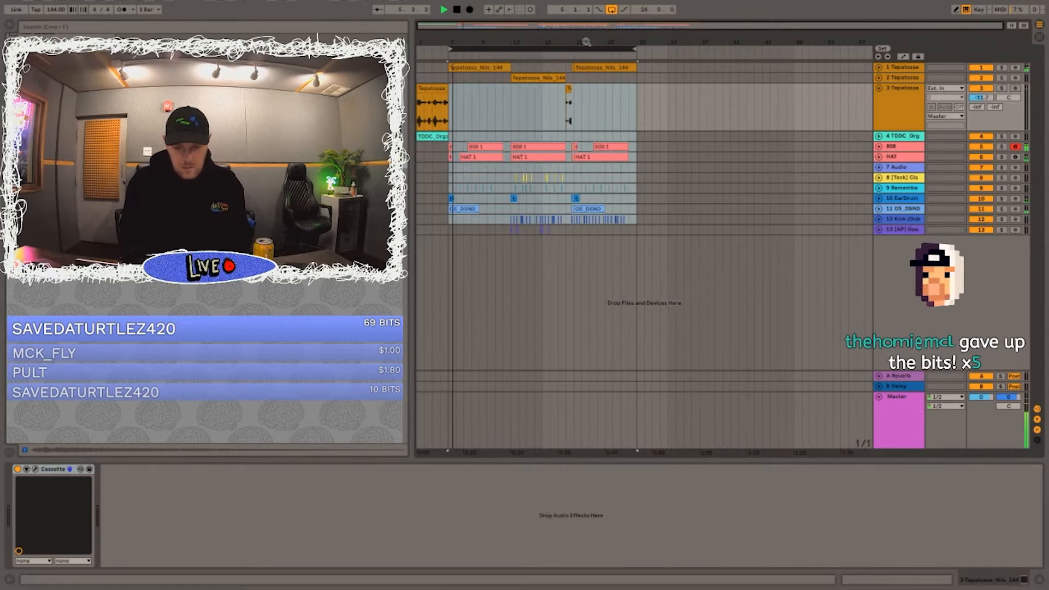
Step: Copy the section from bar 13 to 21 across all tracks and paste it at bar 29
click(454, 81)
drag(511, 65, 573, 276)
key(super+c)
click(640, 67)
key(super+v)
click(645, 48)
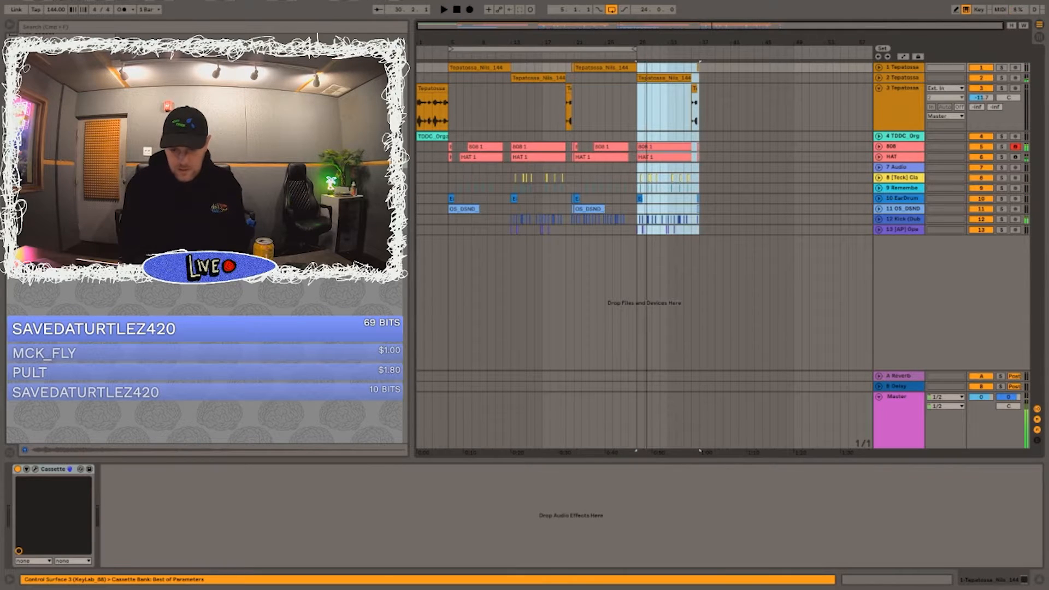
Step: Duplicate the first beat of bar 29 across all tracks to 28.4 as an early drop hit, cutting the overlapping melodic sample there
drag(633, 35, 747, 90)
drag(757, 45, 724, 43)
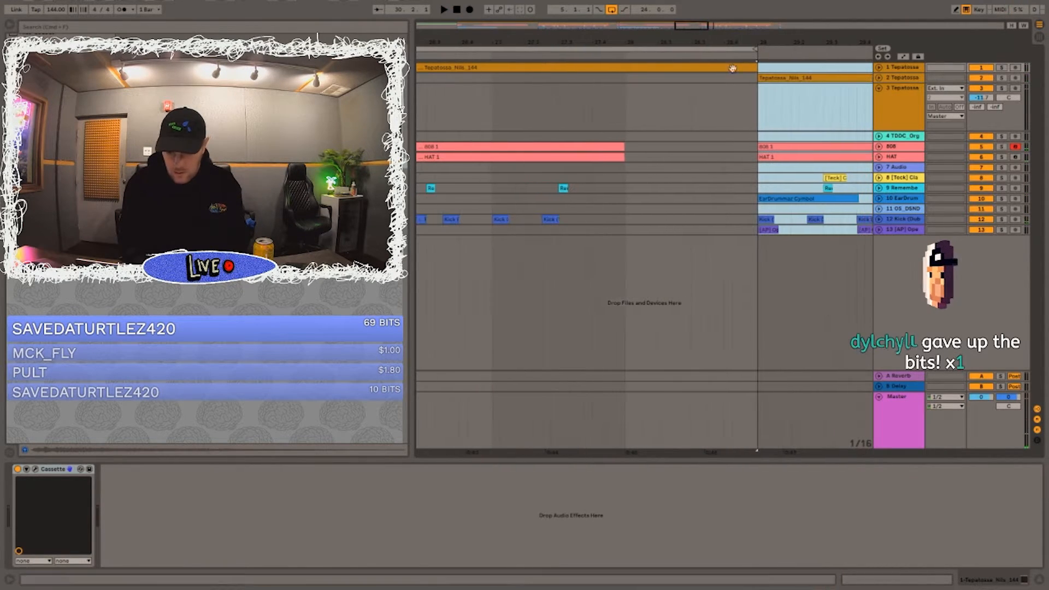
drag(793, 230, 759, 4)
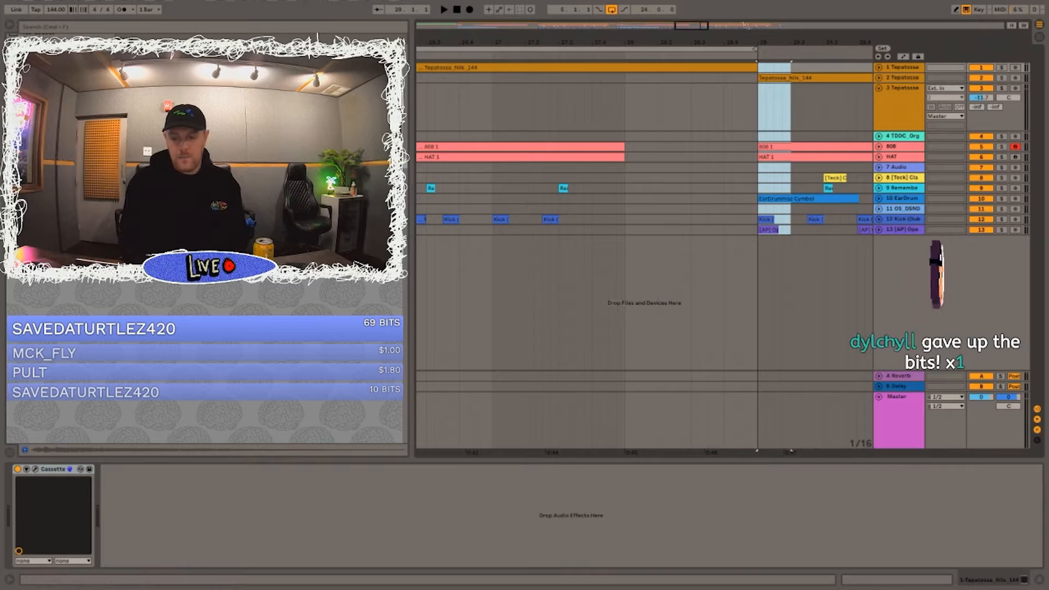
key(Delete)
mouse_move(726, 78)
mouse_down()
mouse_move(756, 68)
mouse_move(734, 65)
mouse_up()
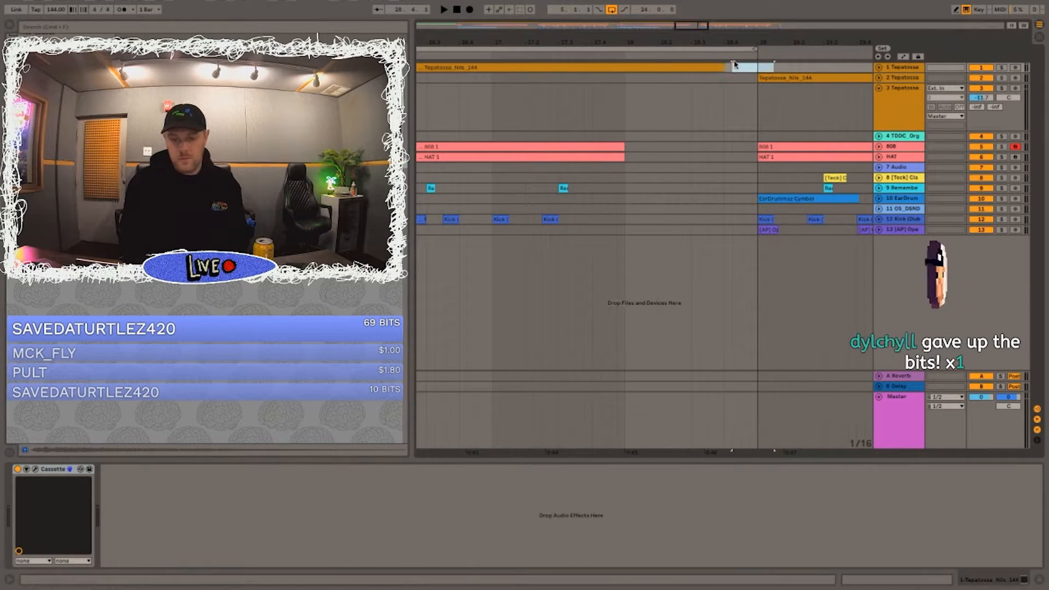
key(ctrl+z)
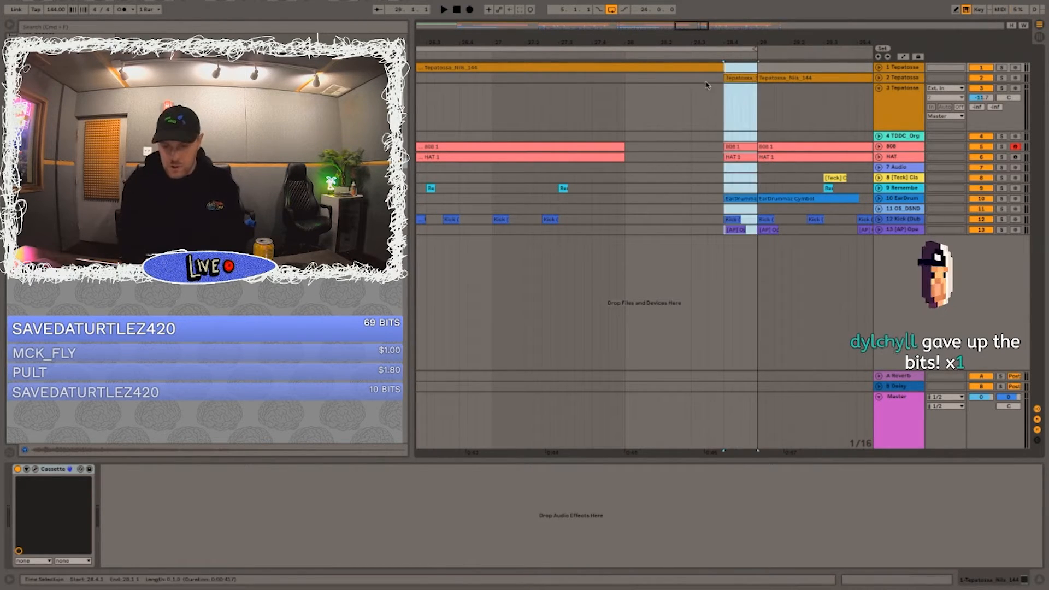
Step: Play the transition through the early hit into bar 29
click(731, 79)
mouse_move(761, 38)
mouse_down()
mouse_move(727, 266)
mouse_move(706, 12)
mouse_move(687, 11)
mouse_up()
key(Delete)
key(super+z)
key(Delete)
click(632, 133)
key(space)
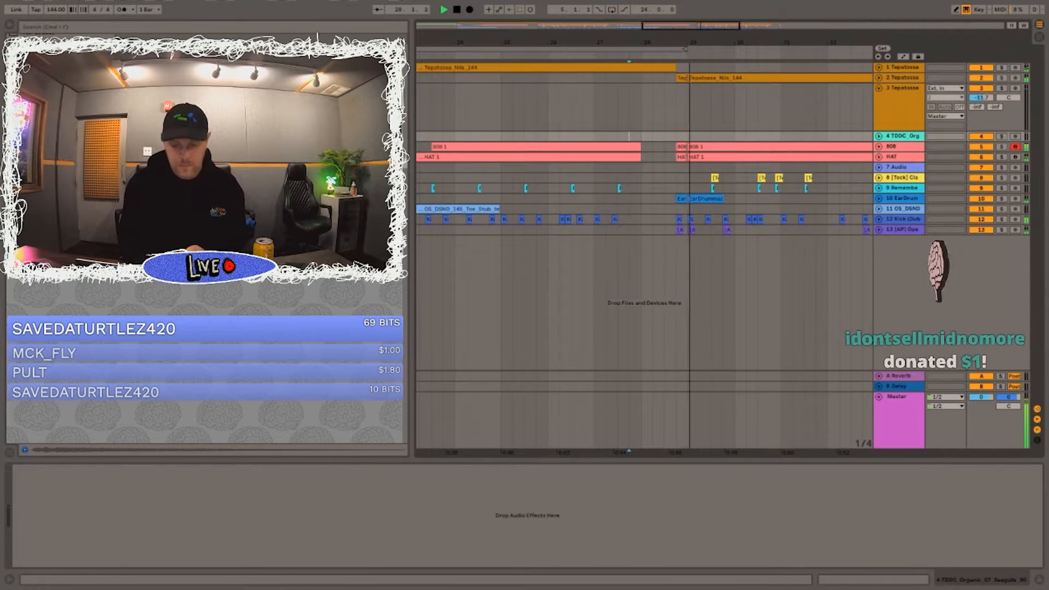
Step: Set the loop range to 36 bars from bar 1 and play the arrangement's intro
double_click(659, 43)
drag(638, 48, 700, 43)
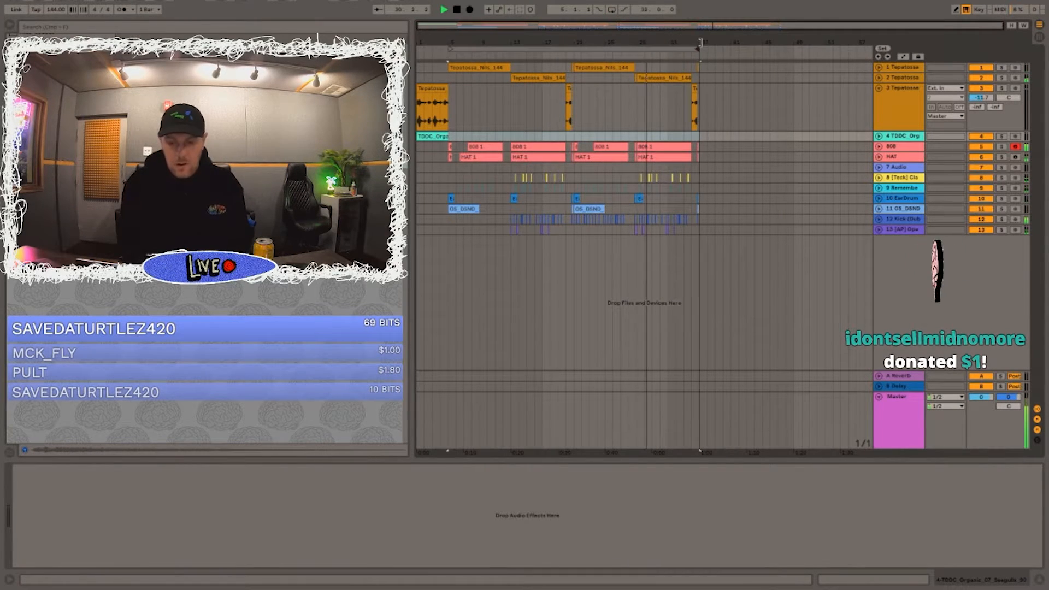
drag(450, 49, 418, 48)
key(space)
click(422, 90)
key(space)
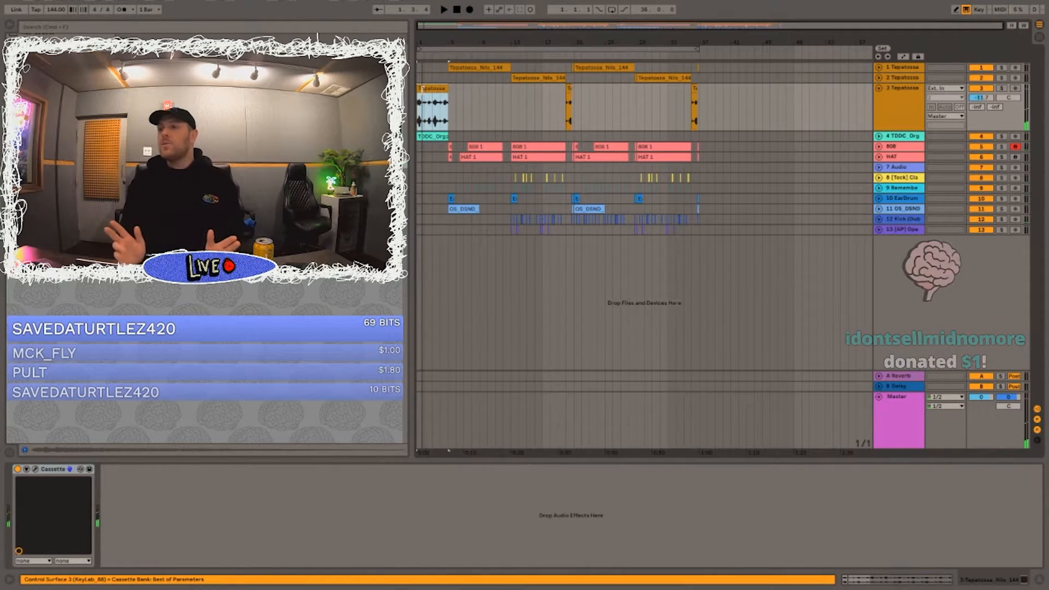
key(space)
key(space)
drag(491, 68, 488, 77)
key(super+z)
click(490, 93)
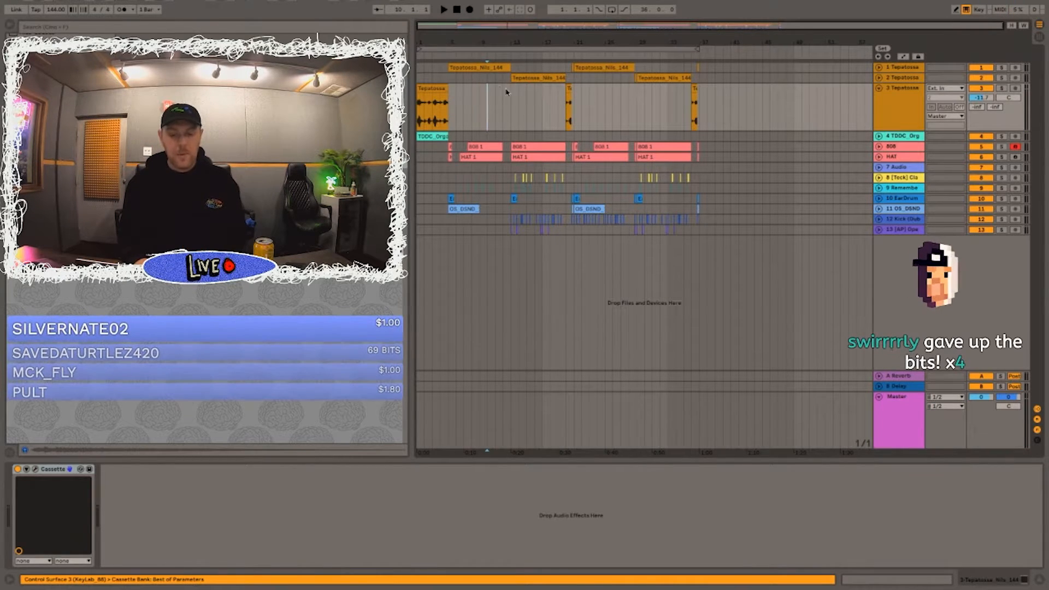
Step: Expand the 808 track and play its parts from bar 24 and from bar 29
click(879, 145)
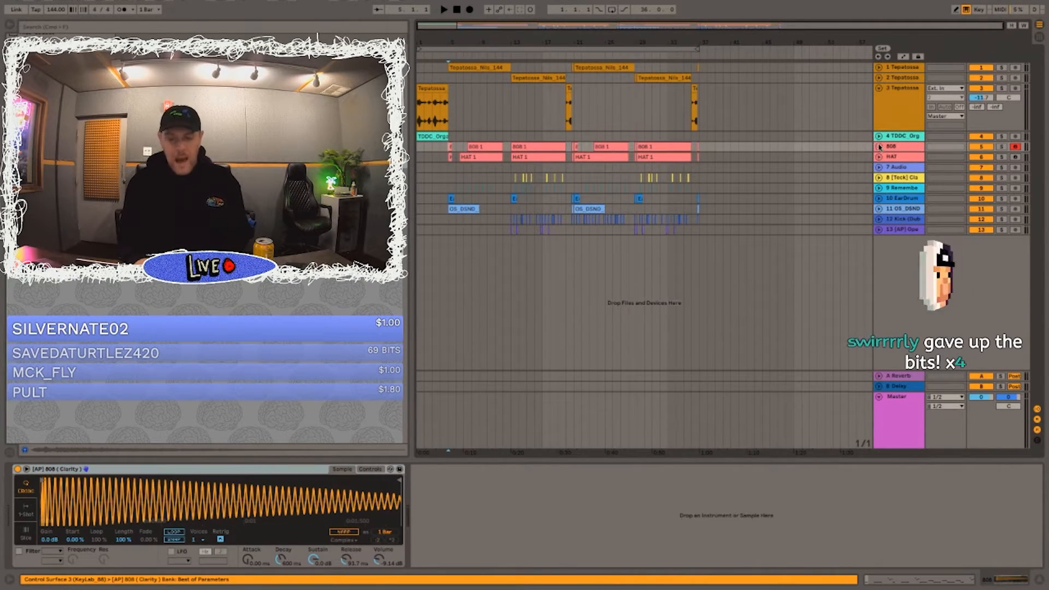
click(879, 146)
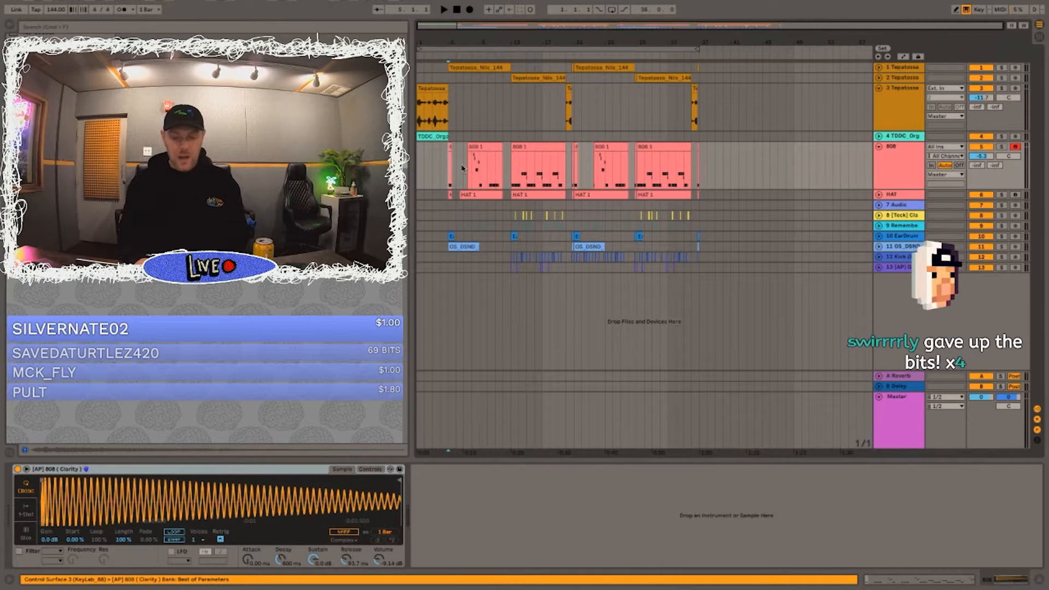
click(599, 166)
key(space)
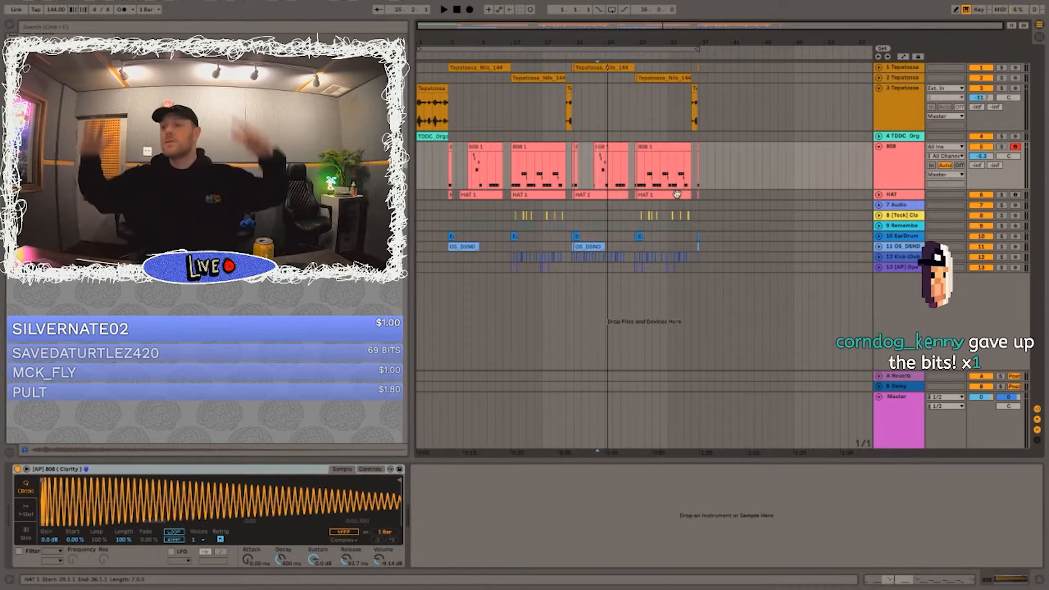
click(638, 174)
key(space)
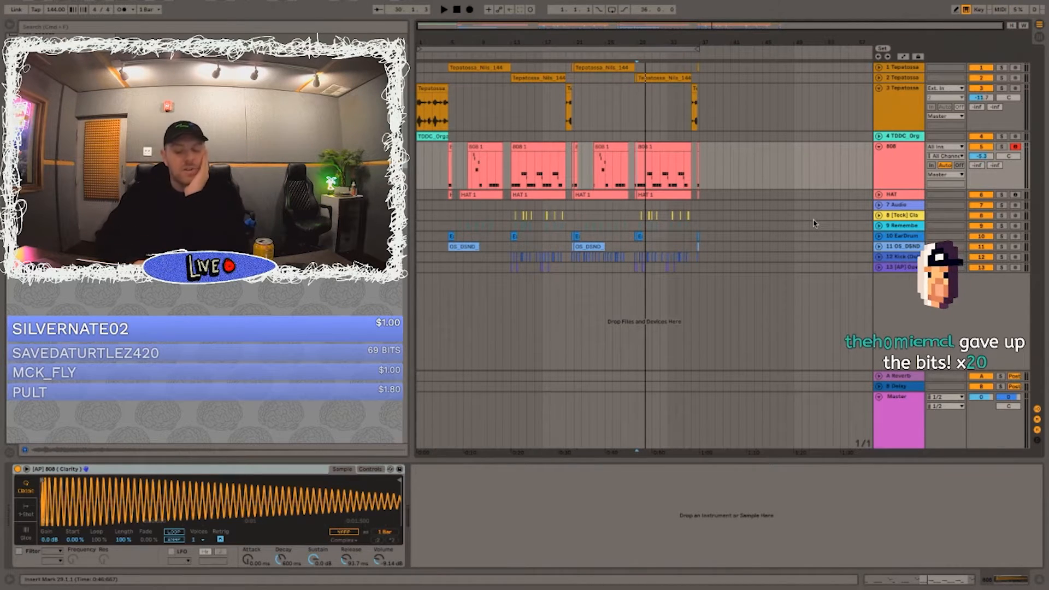
Step: Expand the clap and snare tracks, examine how their layered hits line up after bar 13, and play from bar 13
click(511, 206)
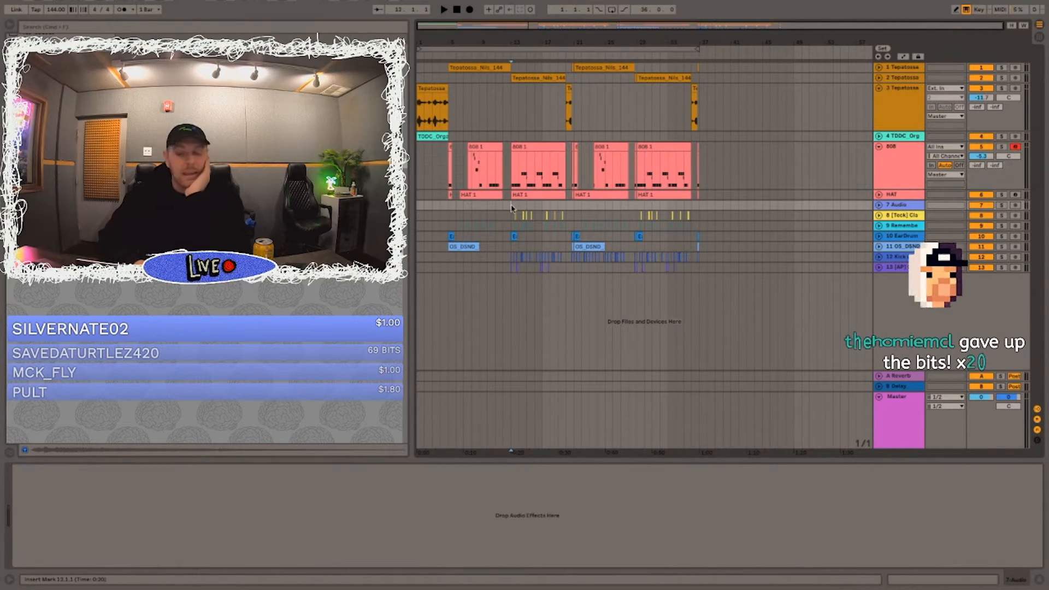
key(plus)
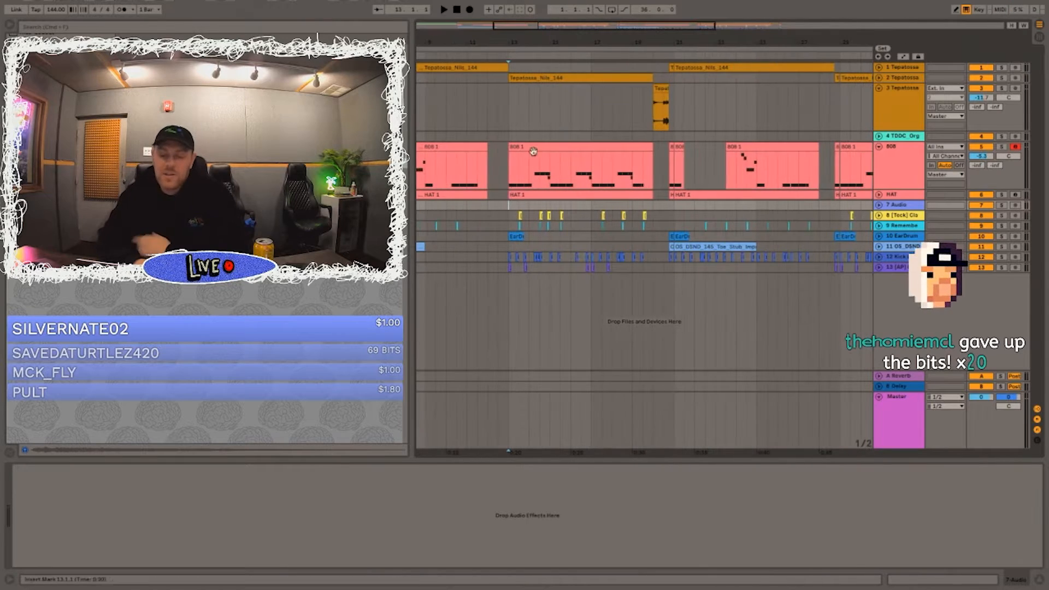
scroll(528, 162, left, 1)
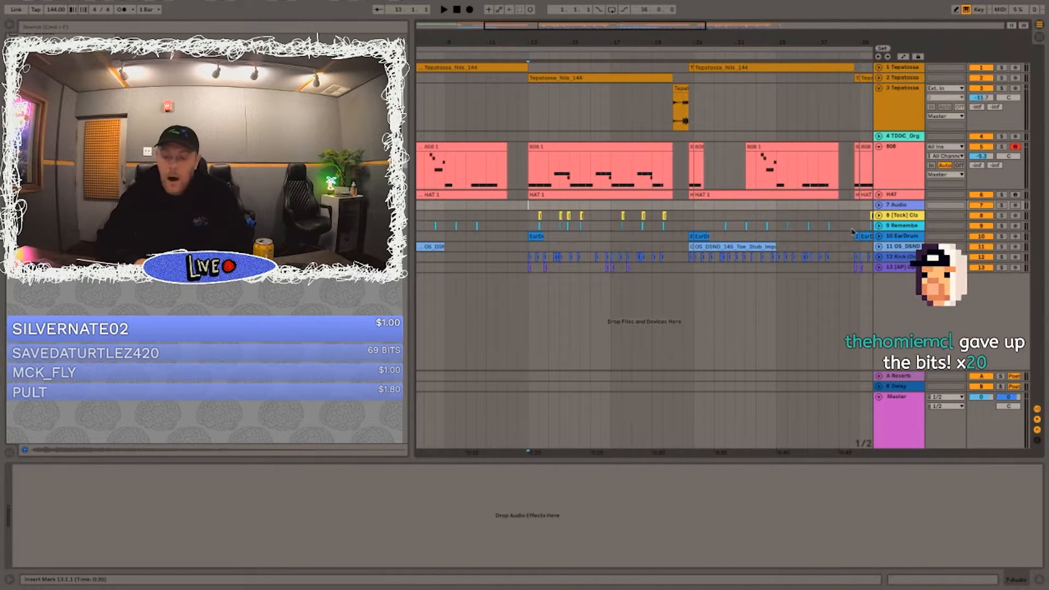
click(879, 226)
click(879, 216)
drag(583, 44, 872, 205)
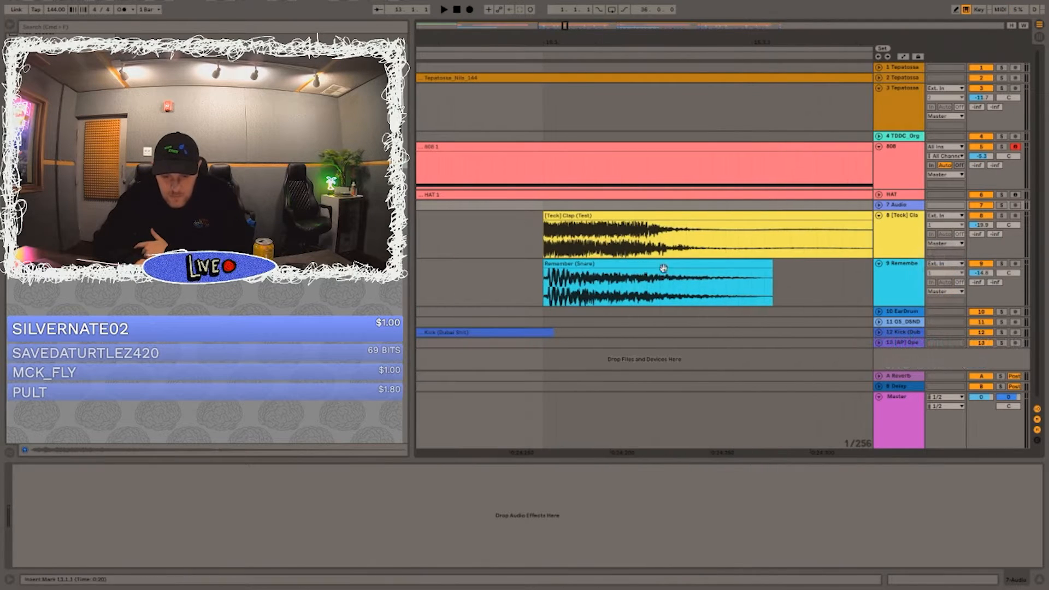
drag(613, 47, 531, 6)
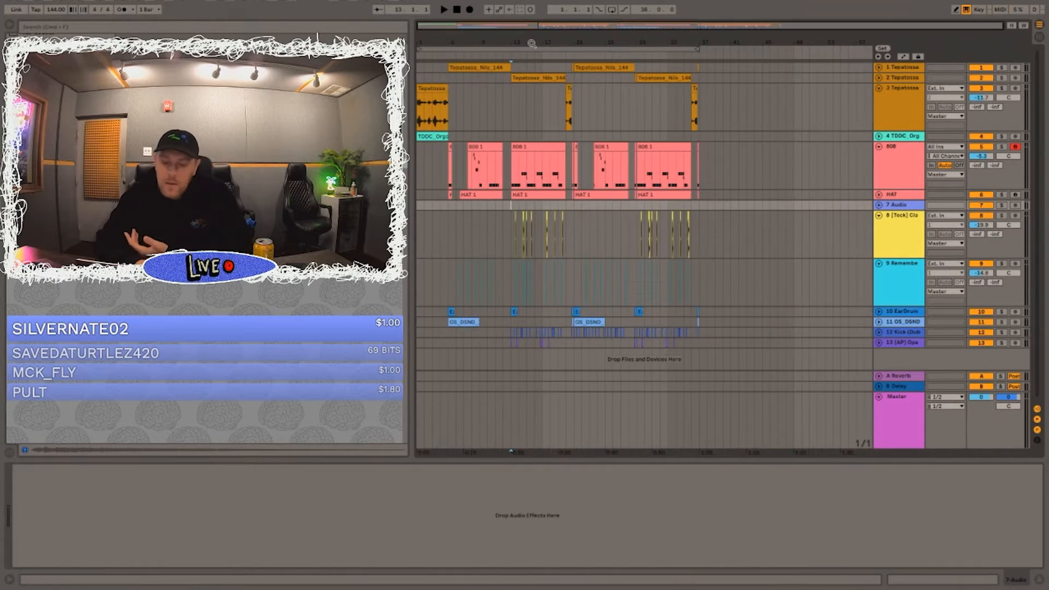
scroll(537, 268, down, 1)
click(509, 260)
key(space)
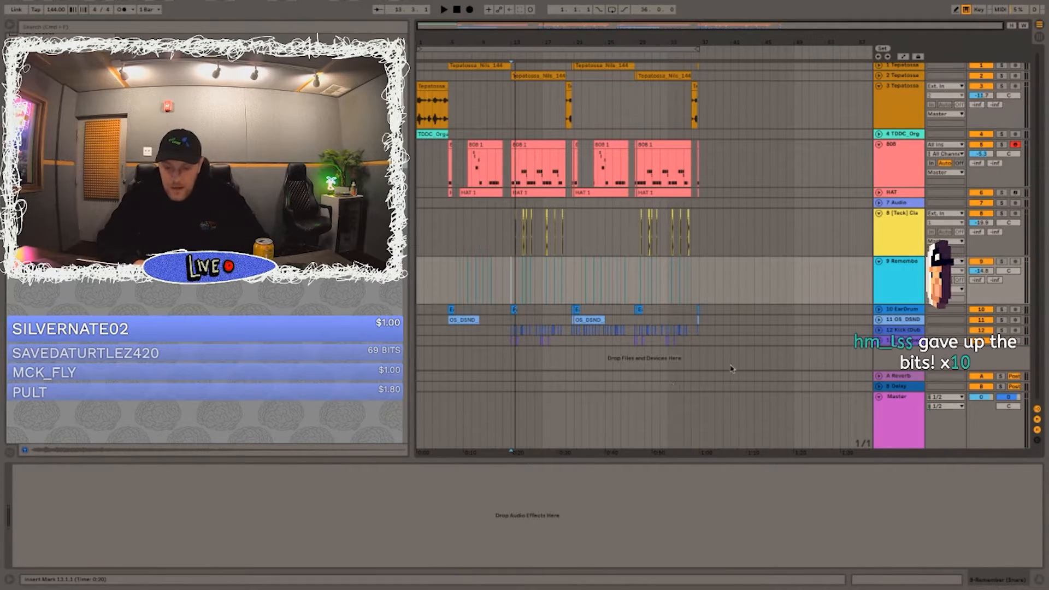
Step: Copy the section from bar 5 to 13 across all tracks and paste it at bar 37
drag(506, 341, 448, 66)
click(702, 66)
key(super+v)
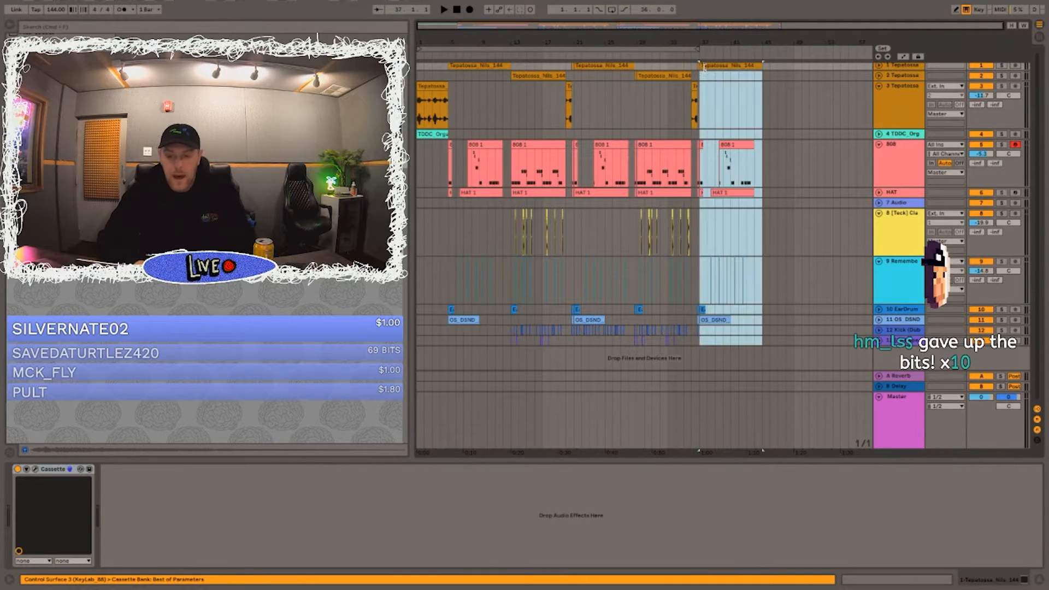
Step: Play the lead-in to bar 37 and the pasted section, with the 808 track collapsed
click(676, 76)
key(space)
double_click(715, 67)
click(699, 104)
key(space)
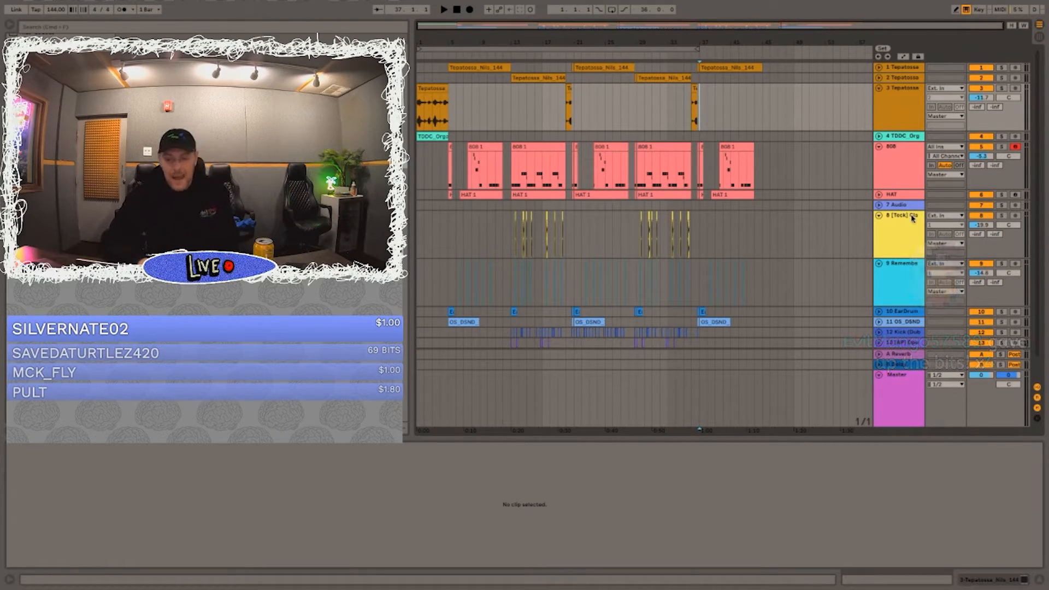
click(878, 147)
key(space)
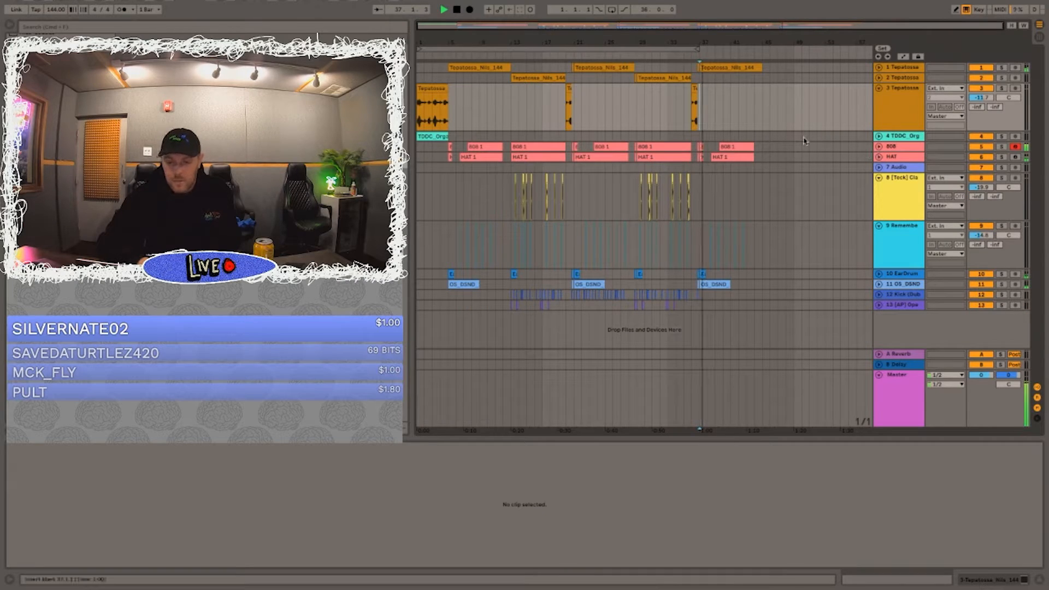
Step: Play the section from bar 29, expand the 808 track and open its bar-29 clip to examine the notes
click(637, 127)
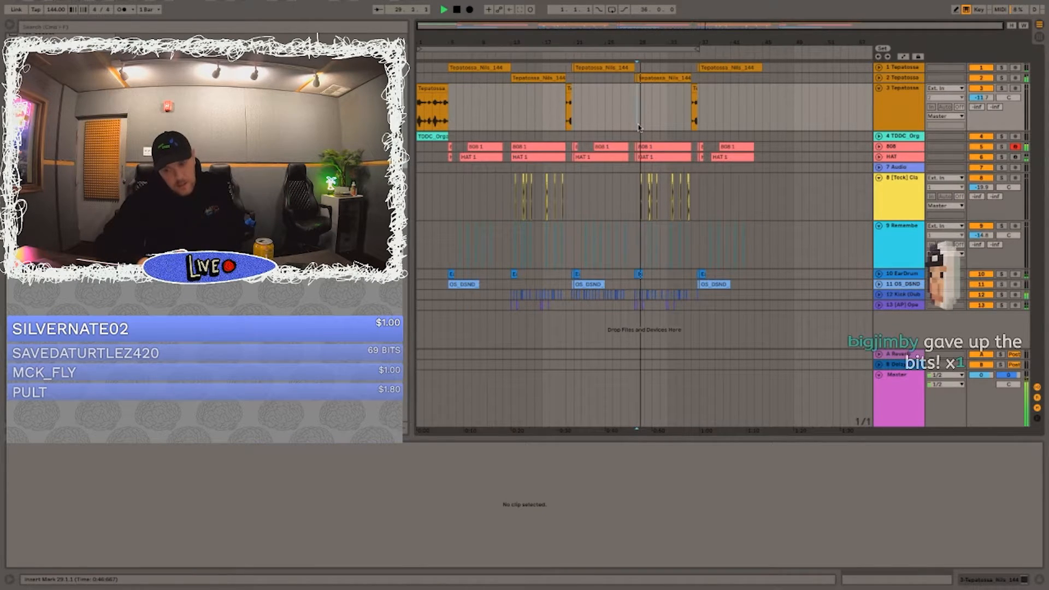
key(space)
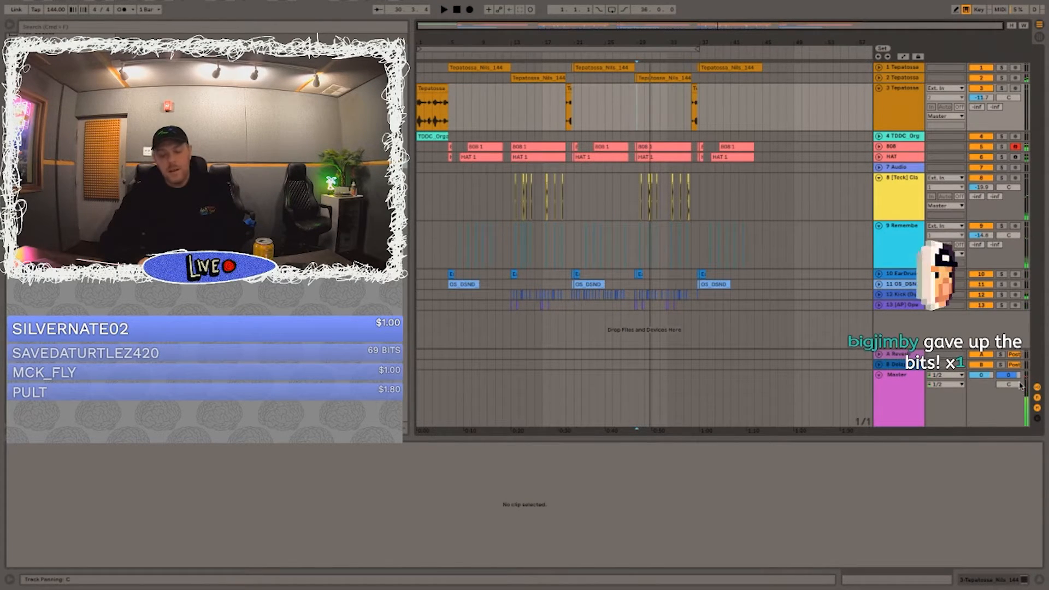
key(space)
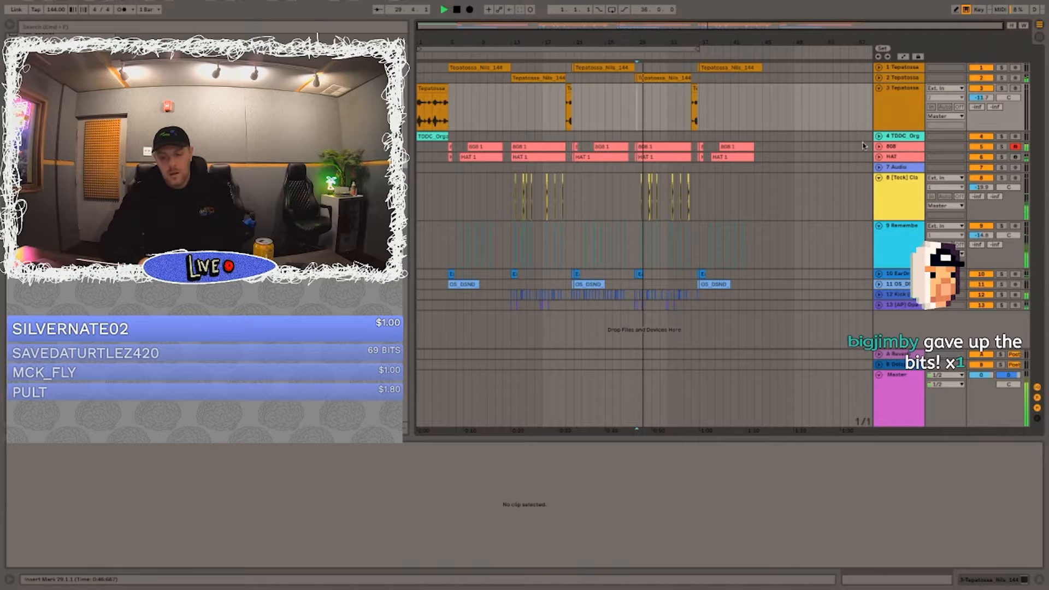
click(880, 147)
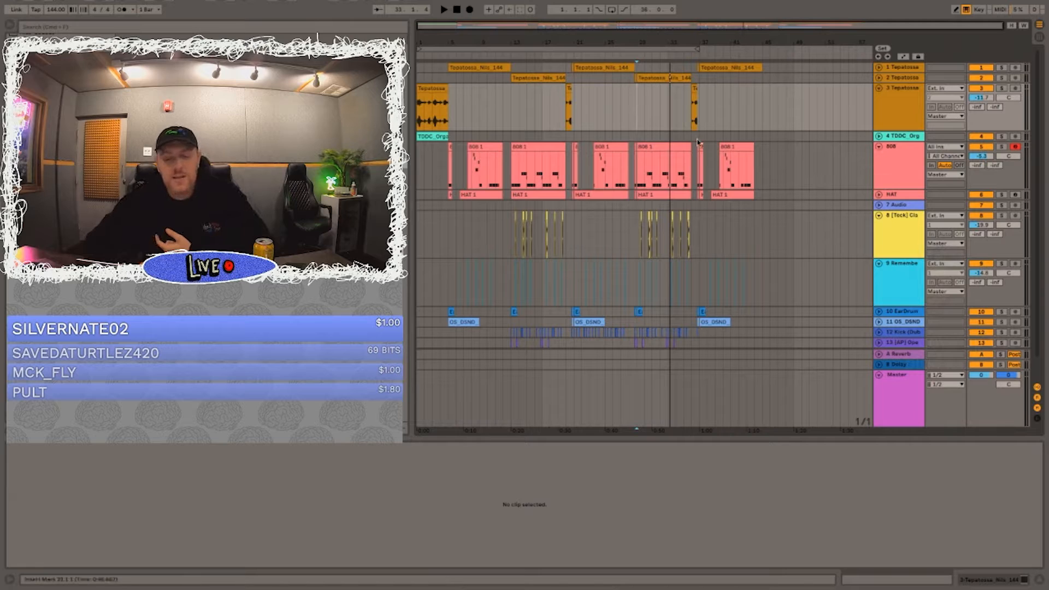
click(654, 146)
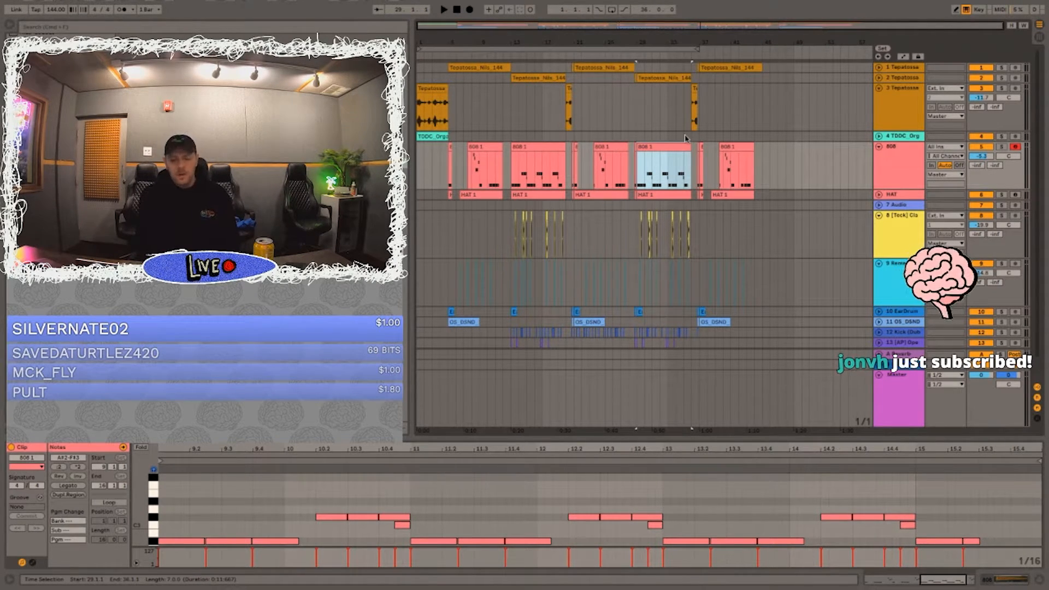
Step: Play the arrangement from bars 29, 30 and 40, and examine the drum and 808 clips around bars 29 to 31
click(635, 109)
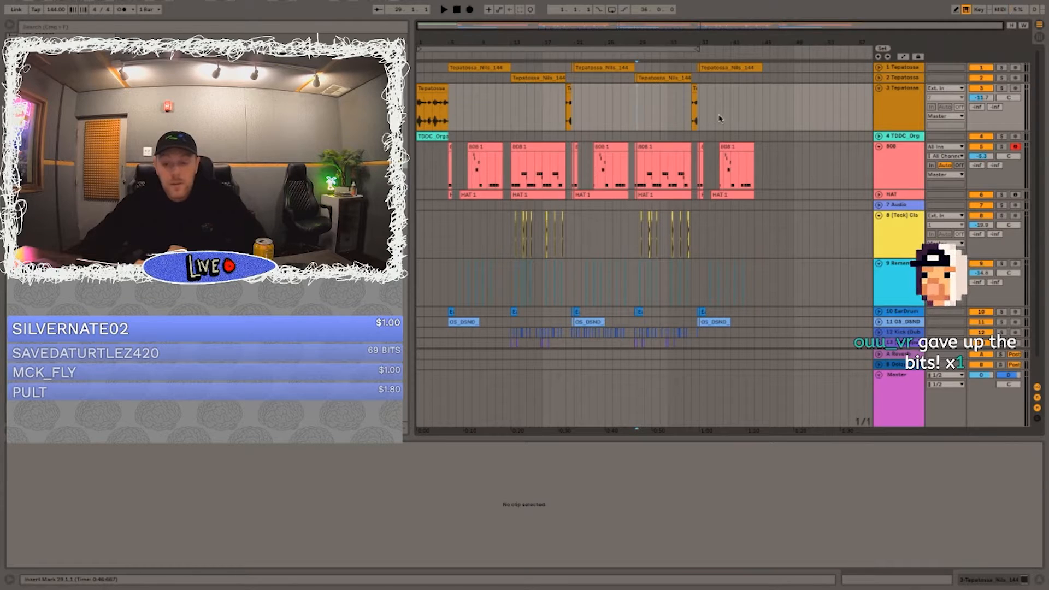
key(space)
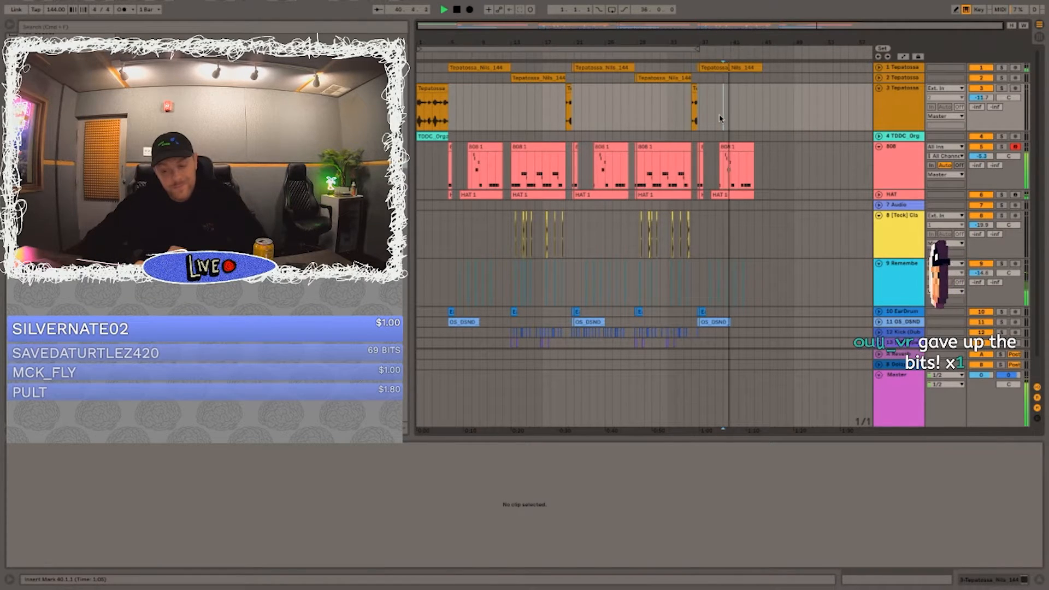
key(space)
click(646, 109)
key(space)
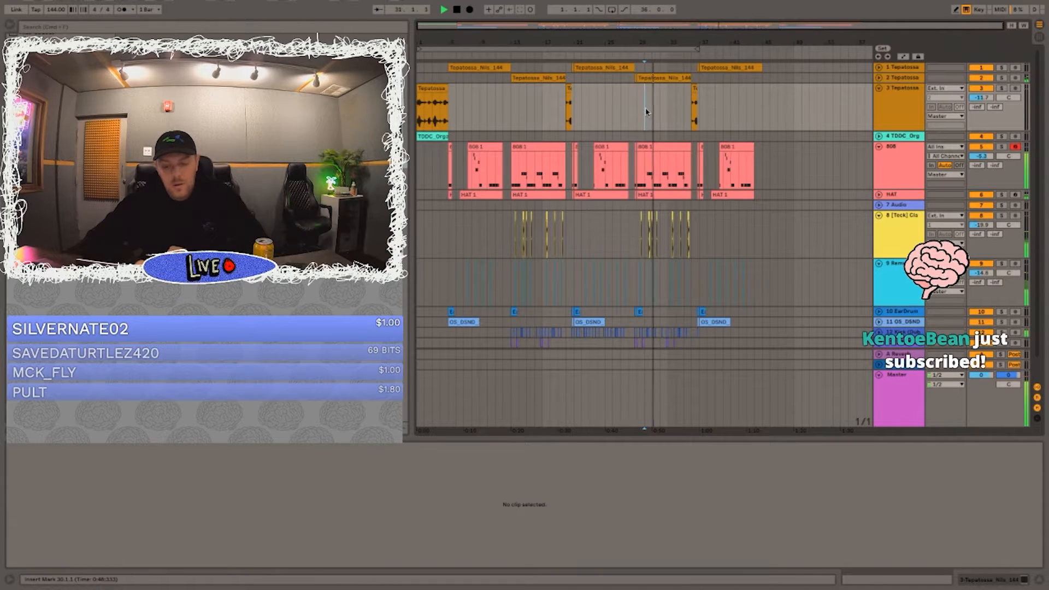
drag(647, 43, 683, 188)
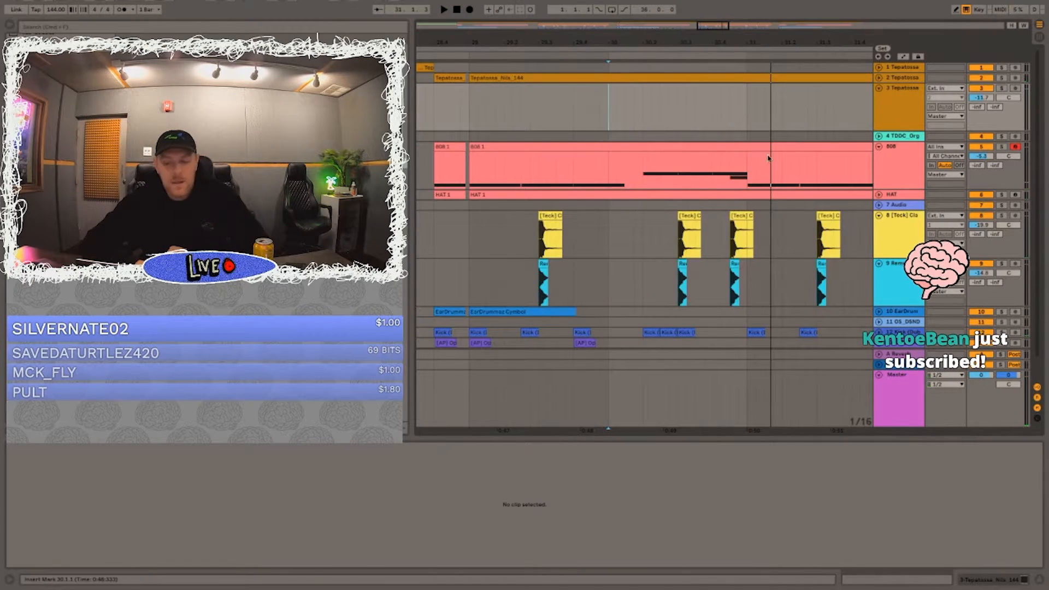
drag(711, 34, 700, 3)
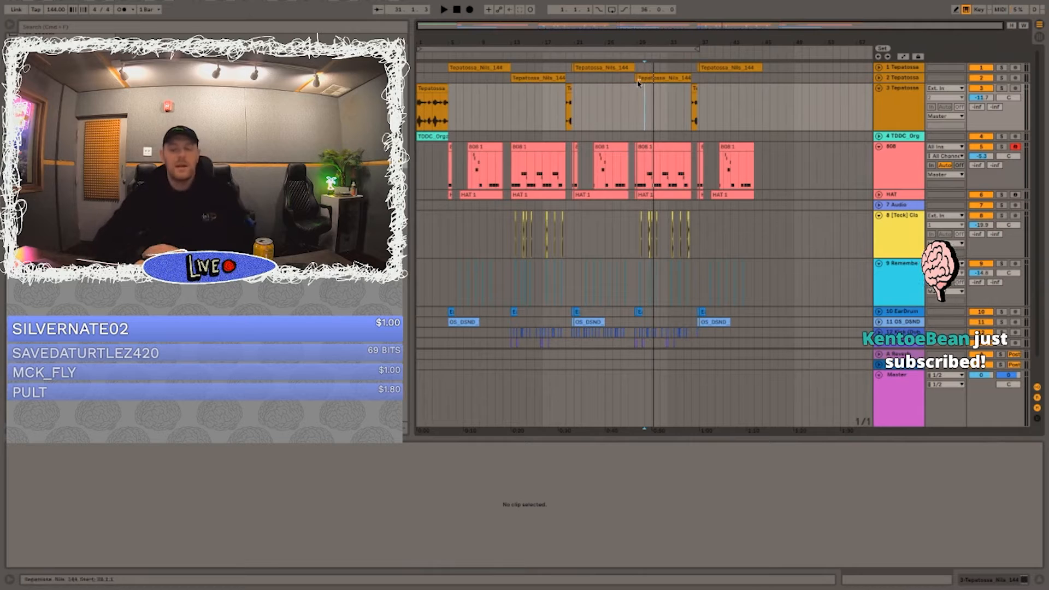
click(640, 105)
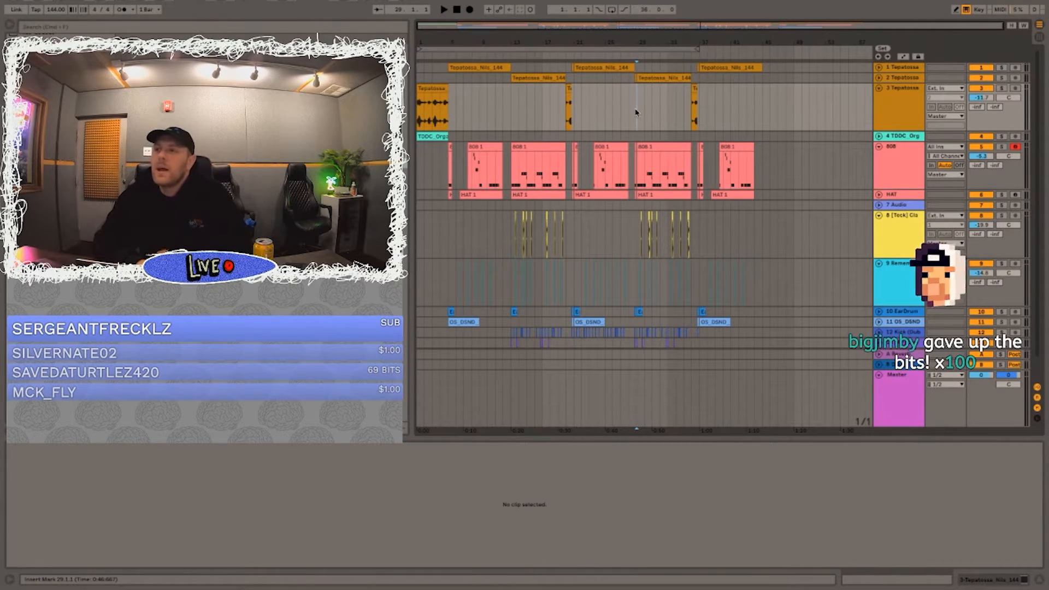
key(space)
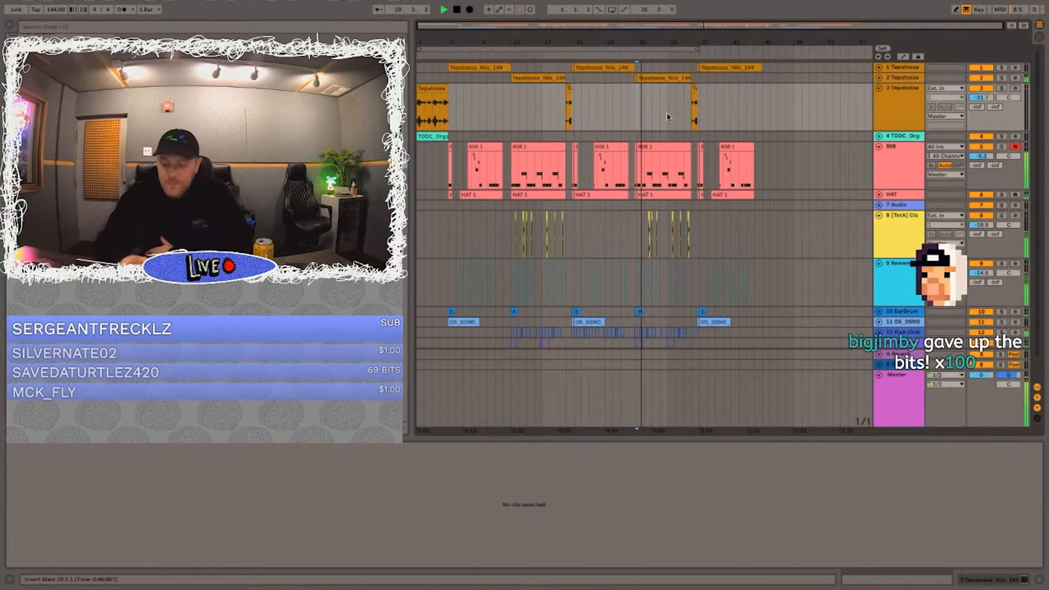
key(XF86AudioRaiseVolume)
Step: Extend the loop range to 44 bars and collapse the expanded sample, 808, clap and snare tracks
drag(698, 49, 761, 49)
click(432, 88)
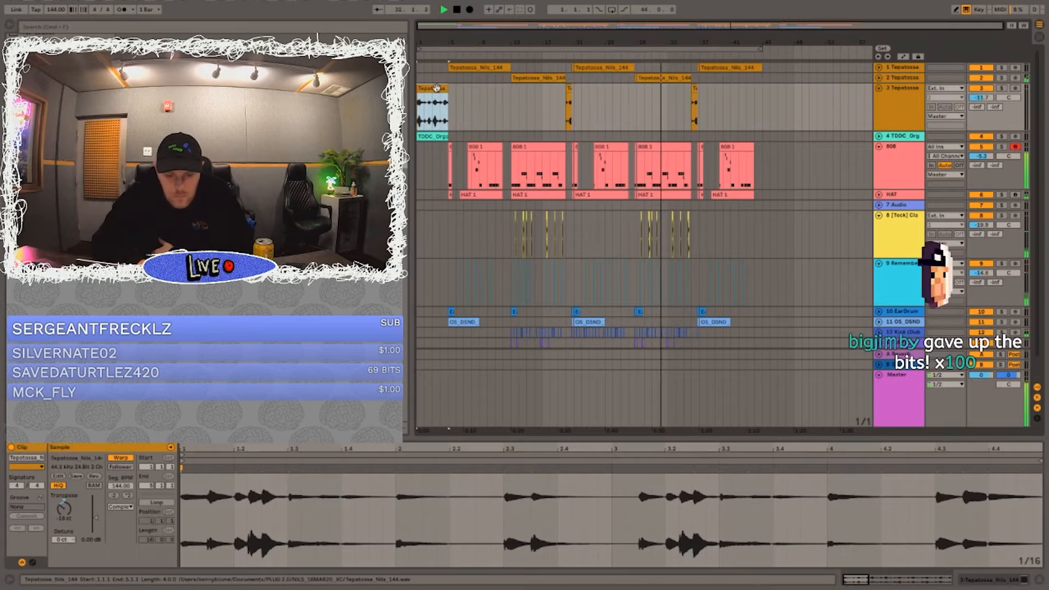
click(878, 88)
click(879, 109)
click(878, 141)
click(879, 151)
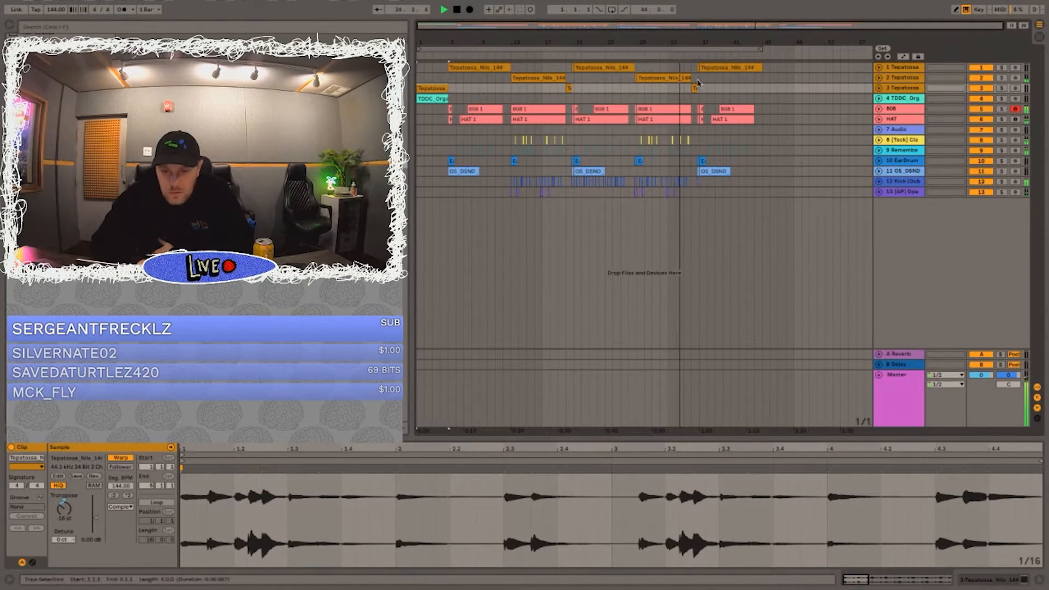
click(698, 81)
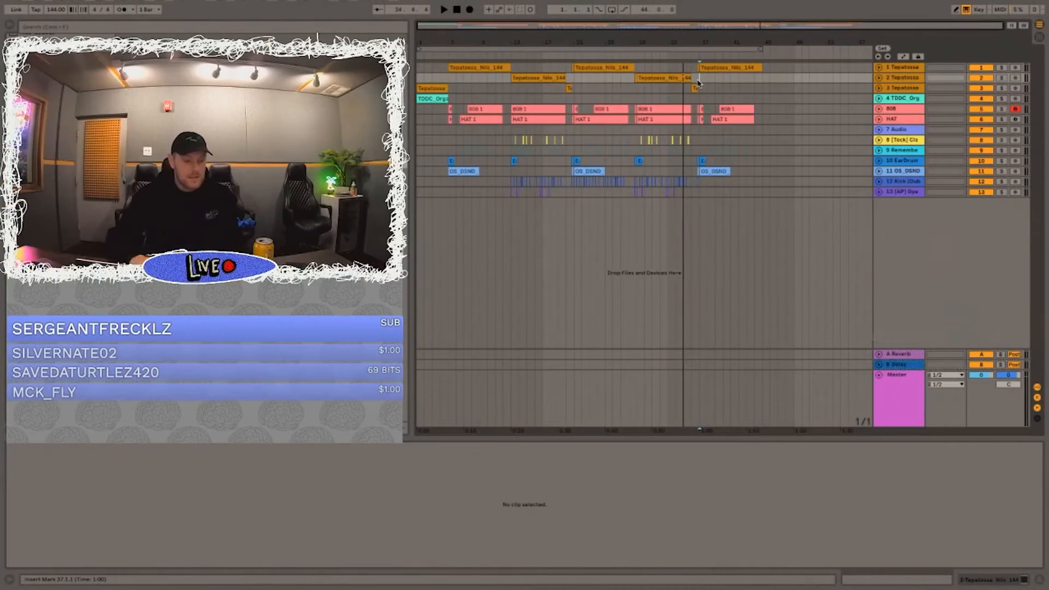
Step: Save the Live Set as FIRST TWITCH in the BEATS 2020 folder
key(super+s)
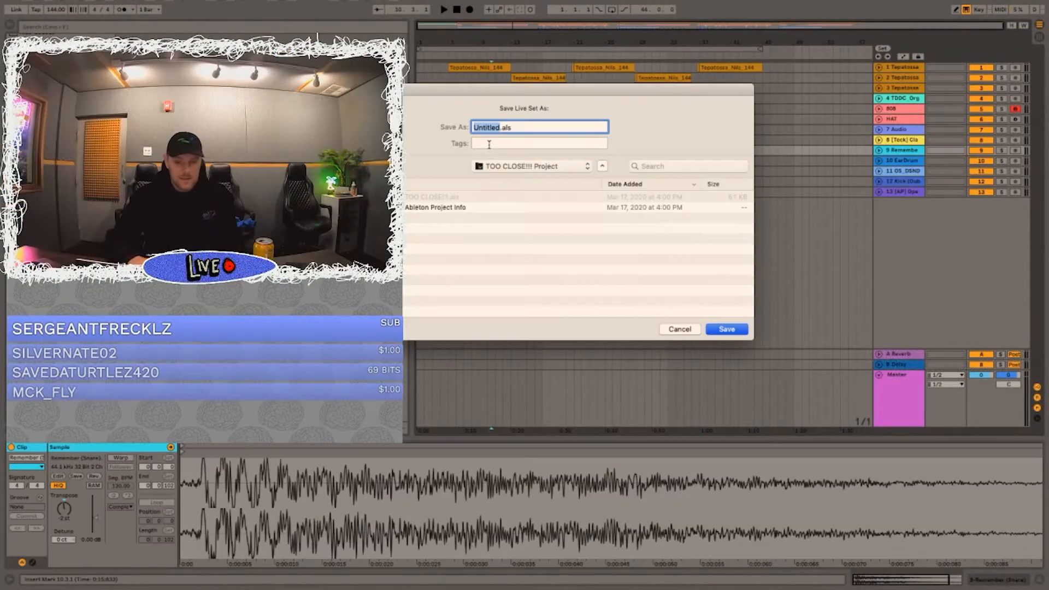
text(FIRST TWITCH)
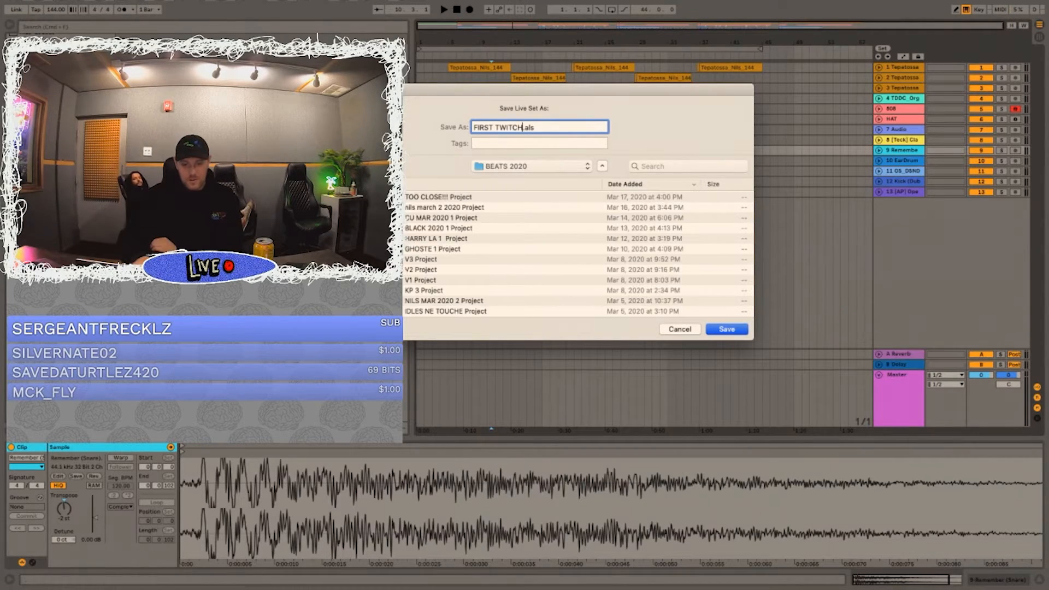
key(Return)
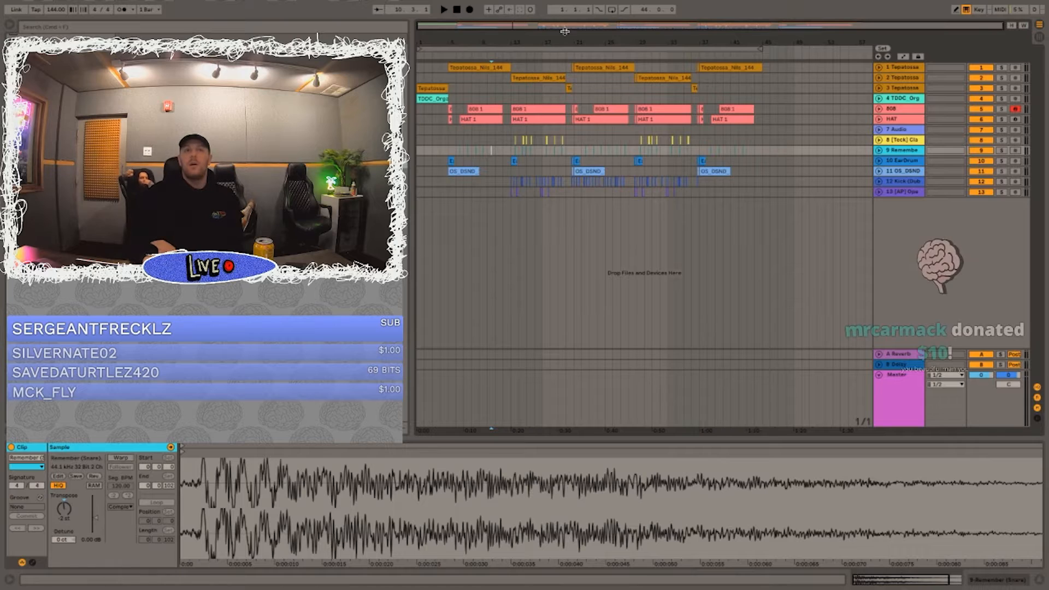
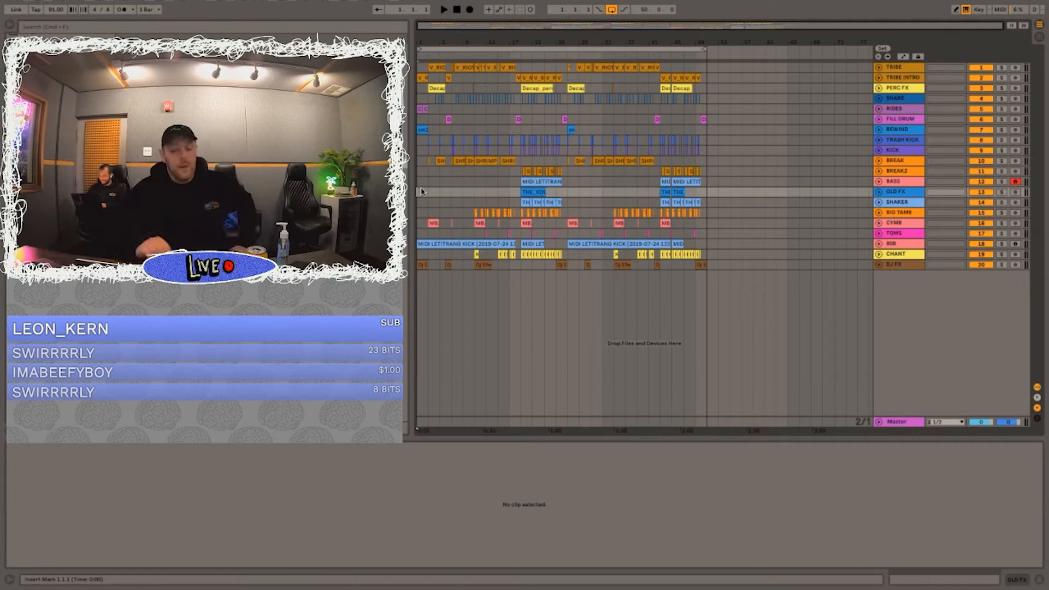
Step: Solo the RIDES track and play its CYN BASS LOOP clips in the opening two bars
drag(429, 45, 432, 85)
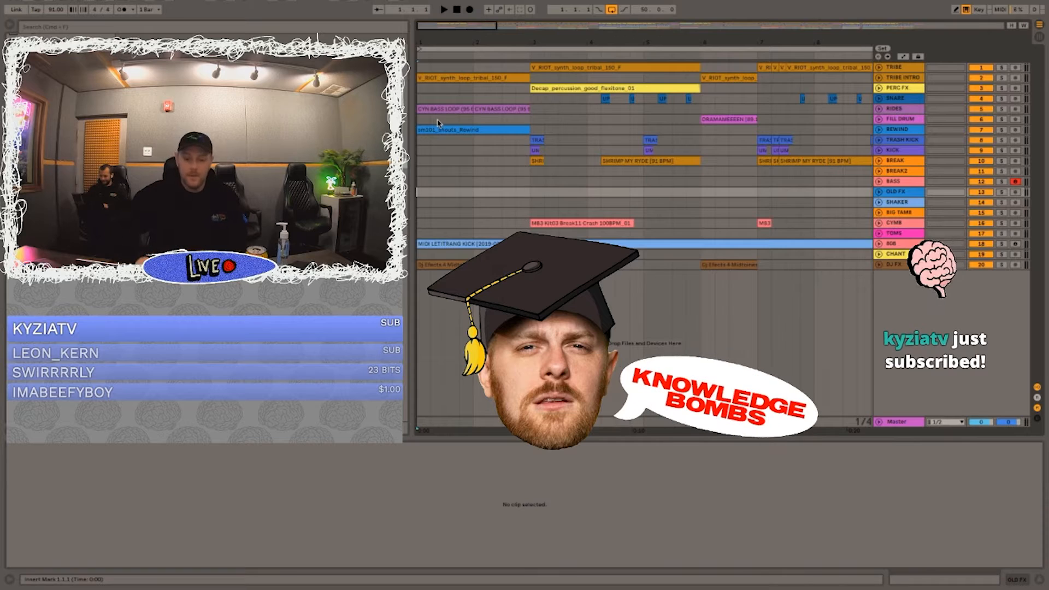
click(435, 107)
click(1002, 109)
key(space)
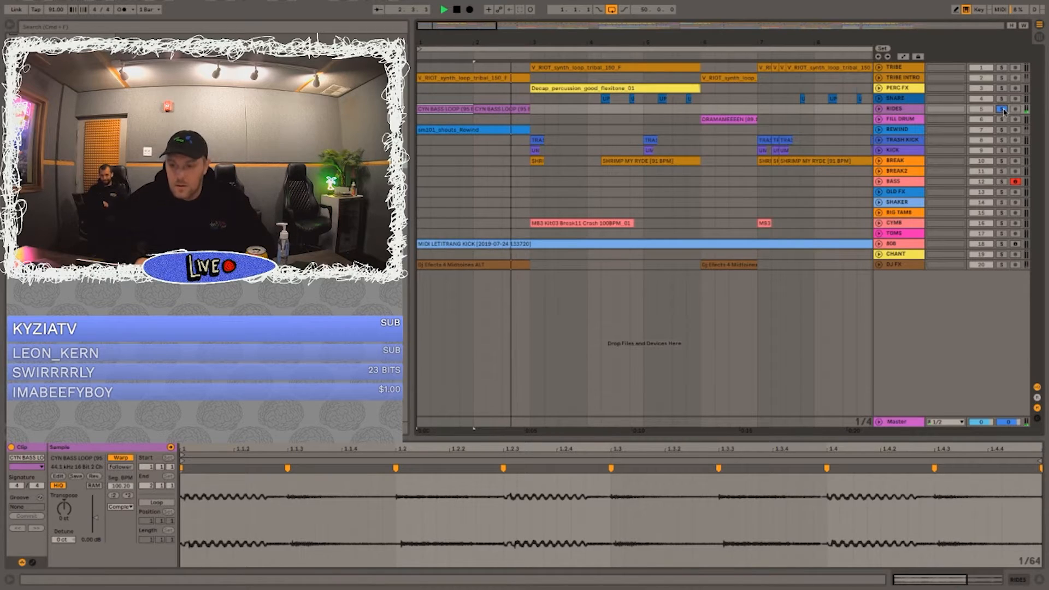
Step: Solo the TRIBE INTRO, REWIND and DJ FX tracks in turn during playback, and expand the DJ FX track
super+click(1002, 78)
super+click(1002, 130)
super+click(1002, 265)
click(1002, 265)
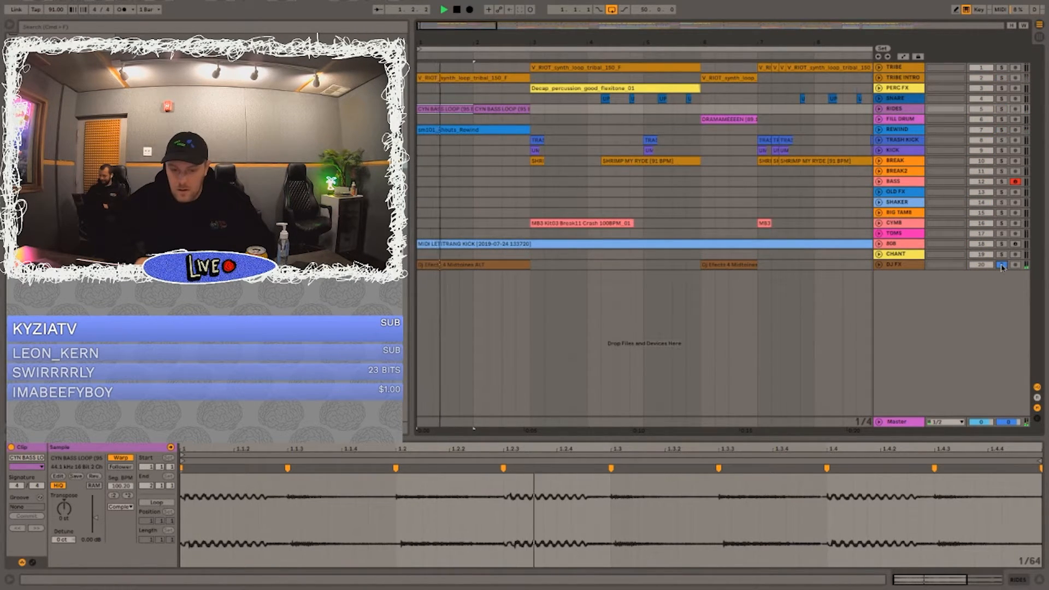
click(878, 265)
Step: Replay the soloed RIDES track from bar 1 and expand the RIDES and FILL DRUM tracks
click(1002, 109)
key(space)
key(space)
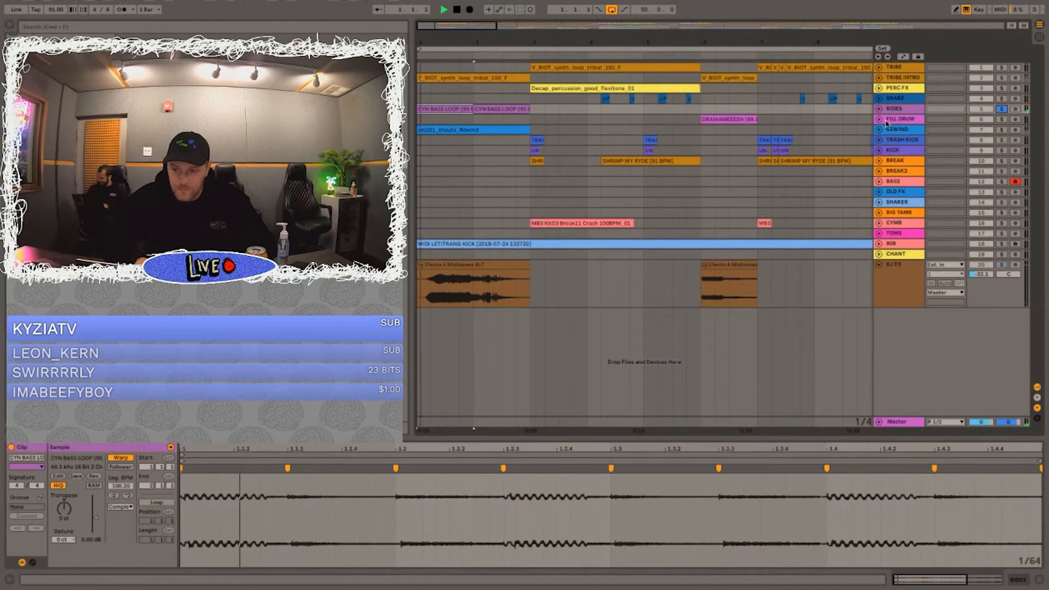
click(879, 109)
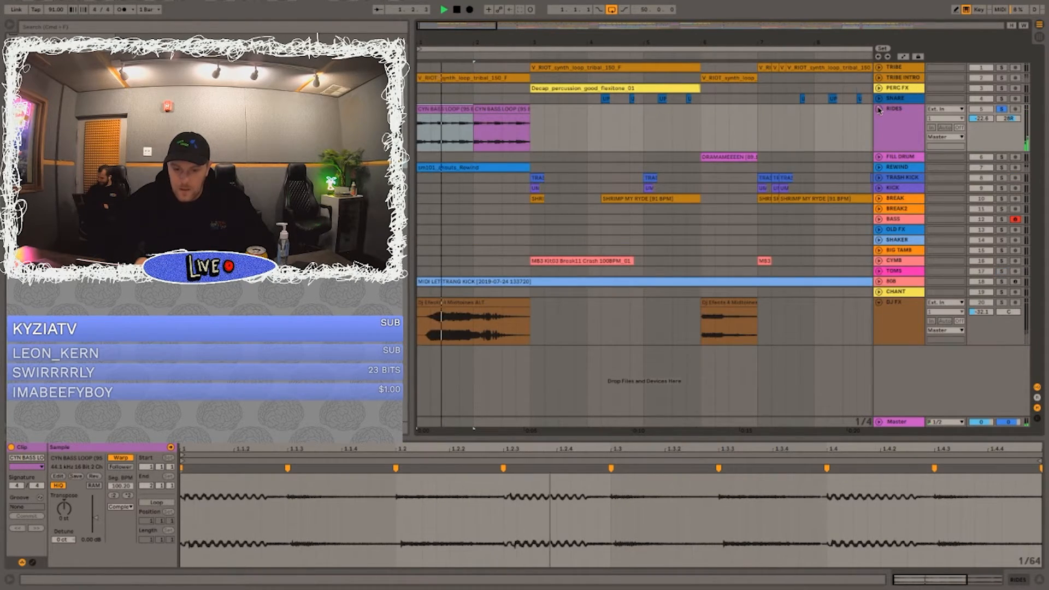
click(880, 157)
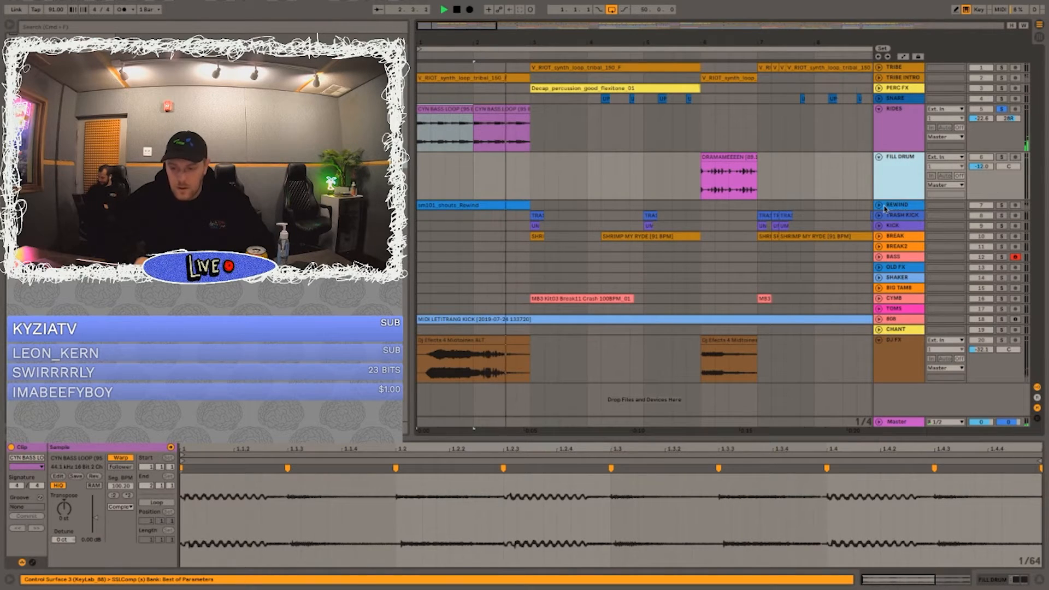
Step: Expand the REWIND track and play its bar-1 clip soloed
click(879, 206)
click(879, 205)
click(1000, 206)
key(space)
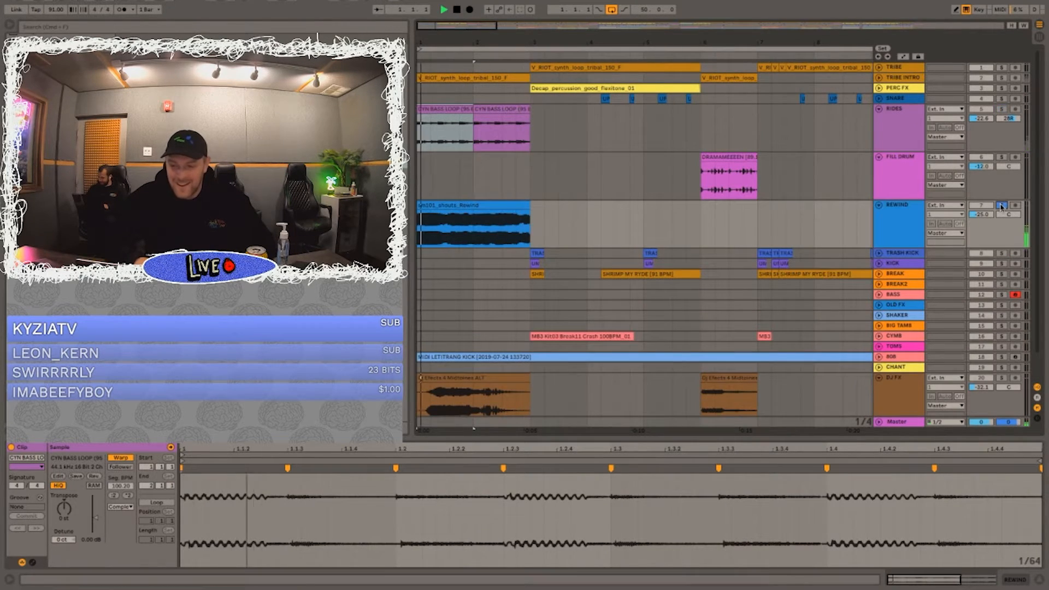
key(space)
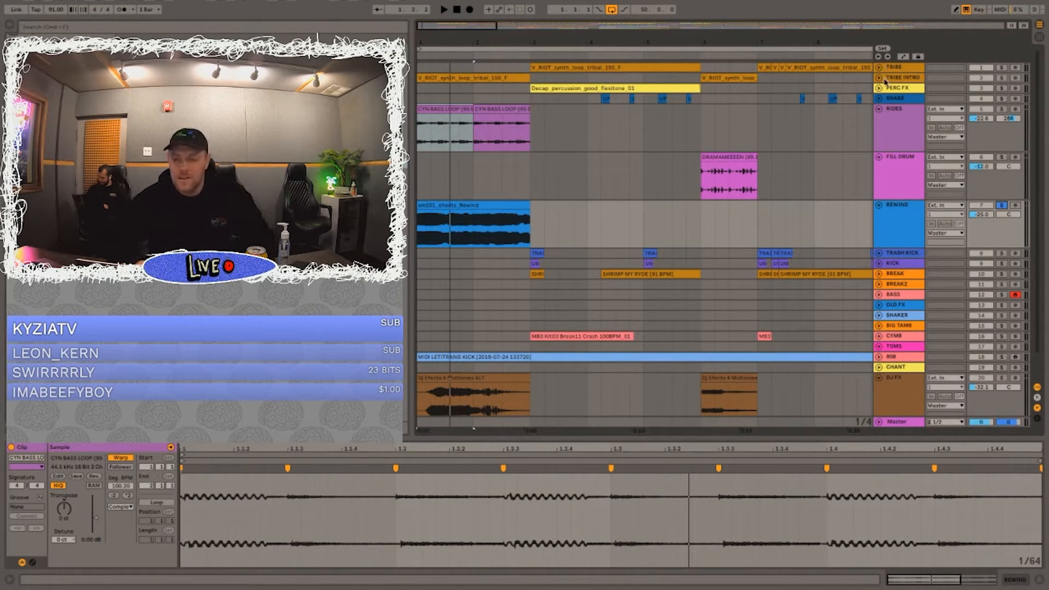
Step: Expand the TRIBE INTRO track and play its synth loop soloed from bar 1
click(884, 79)
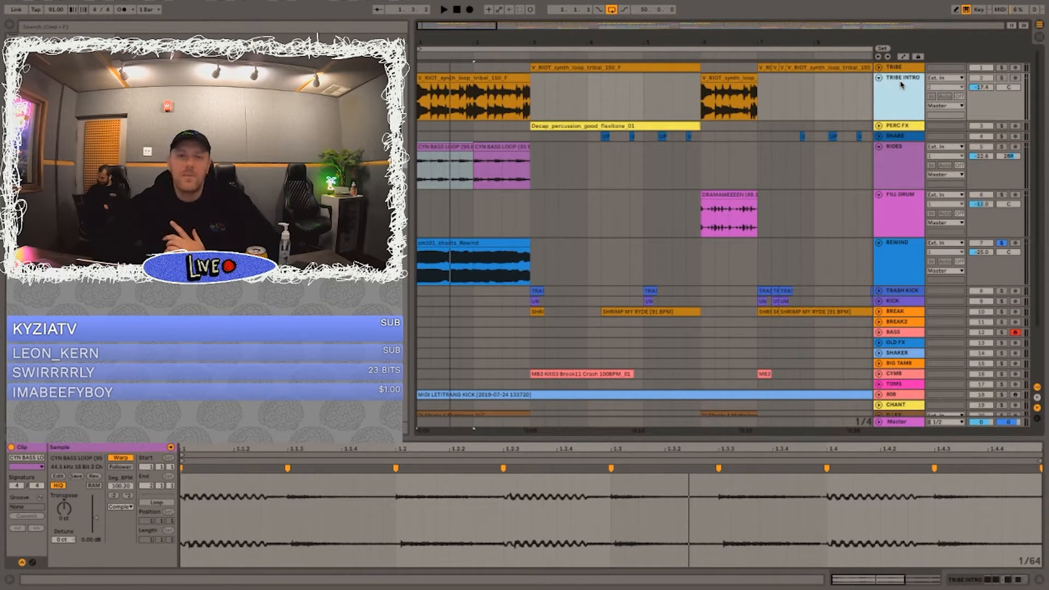
click(1002, 78)
key(space)
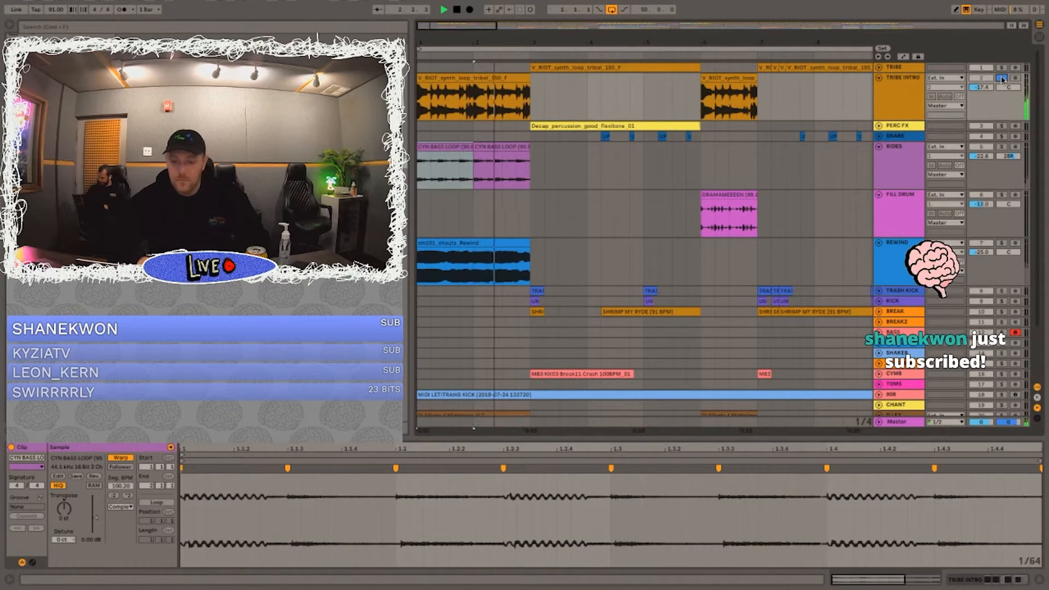
key(space)
Step: Show the TRIBE INTRO effect chain and examine the FF Pro-Q 3 and RC-20 plug-in windows, playing the loop through the EQ
double_click(886, 87)
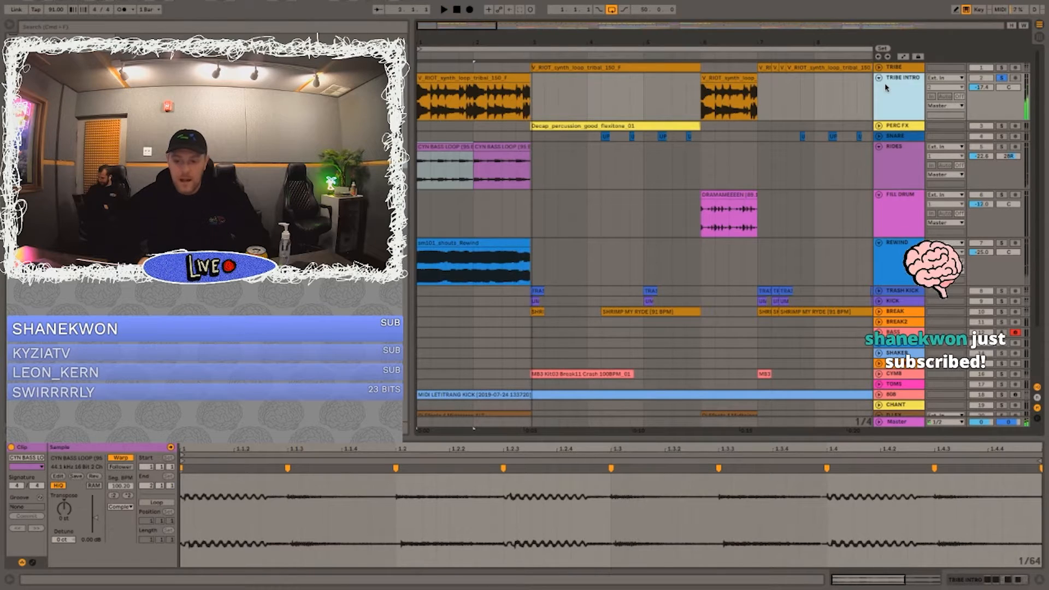
click(378, 470)
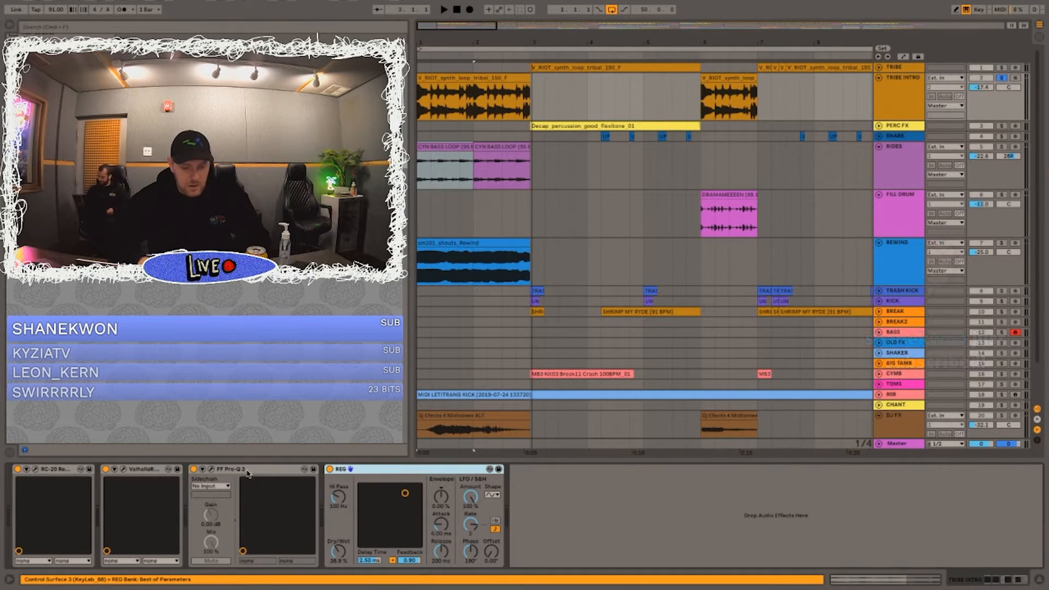
click(214, 473)
click(211, 470)
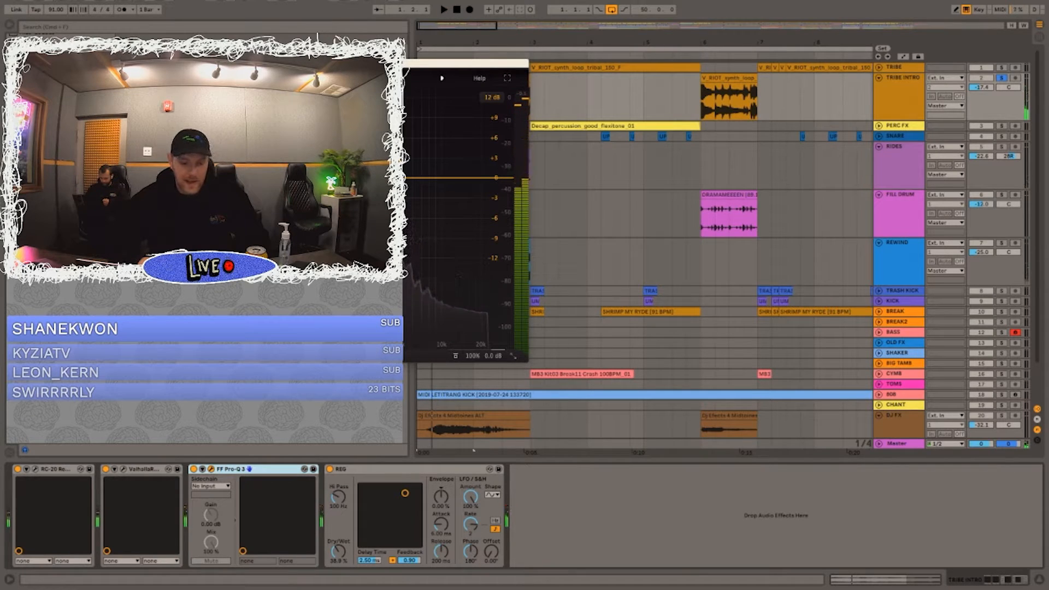
key(space)
key(space)
click(212, 470)
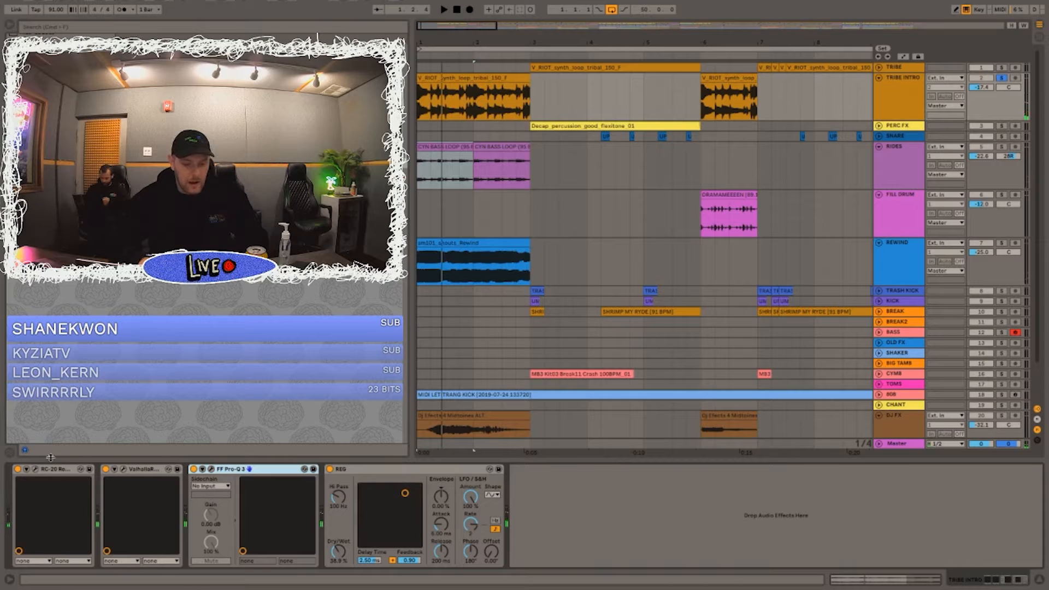
click(34, 470)
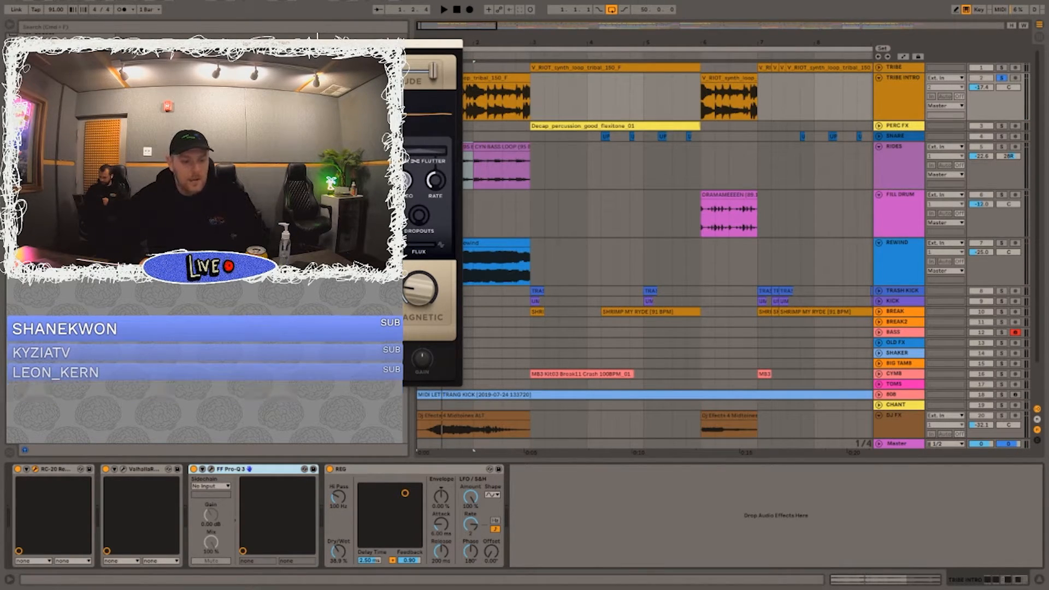
click(35, 470)
Step: Expand the TRIBE track and examine the sample of its bar-3 clip and the track's effect chain
key(space)
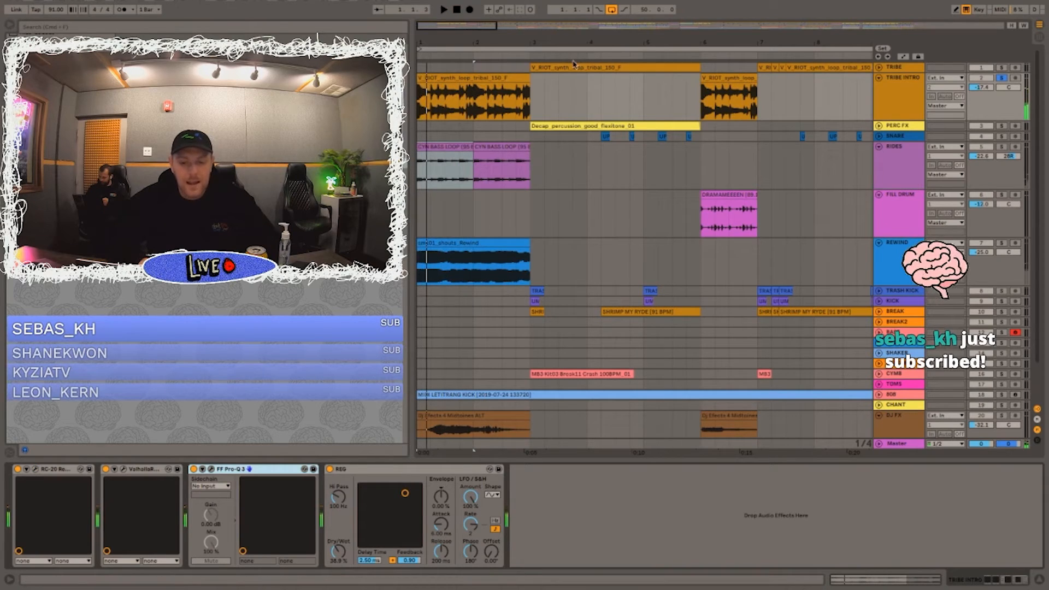
key(space)
click(667, 66)
click(879, 67)
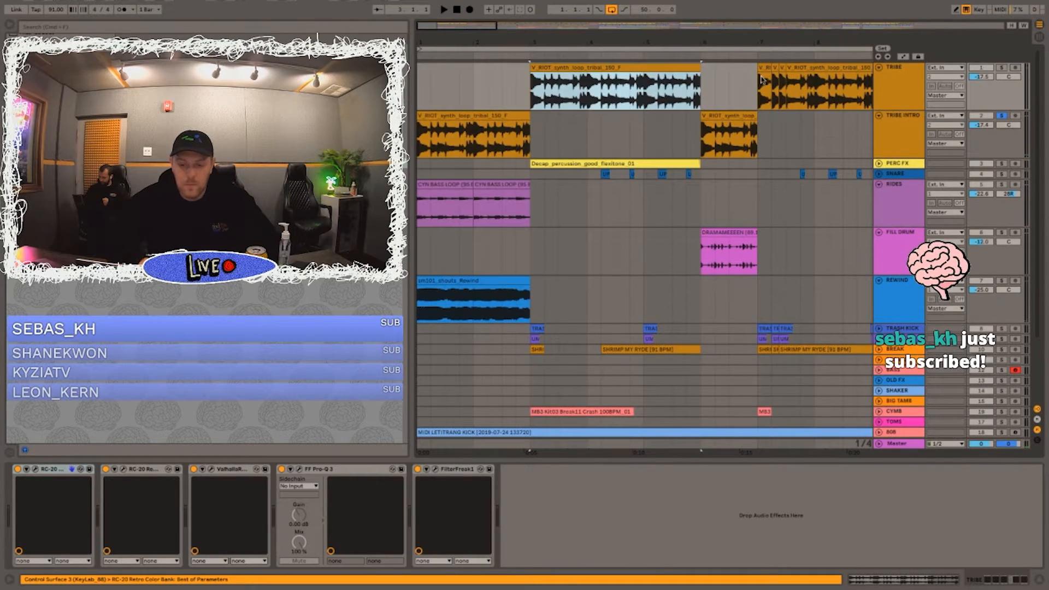
double_click(574, 67)
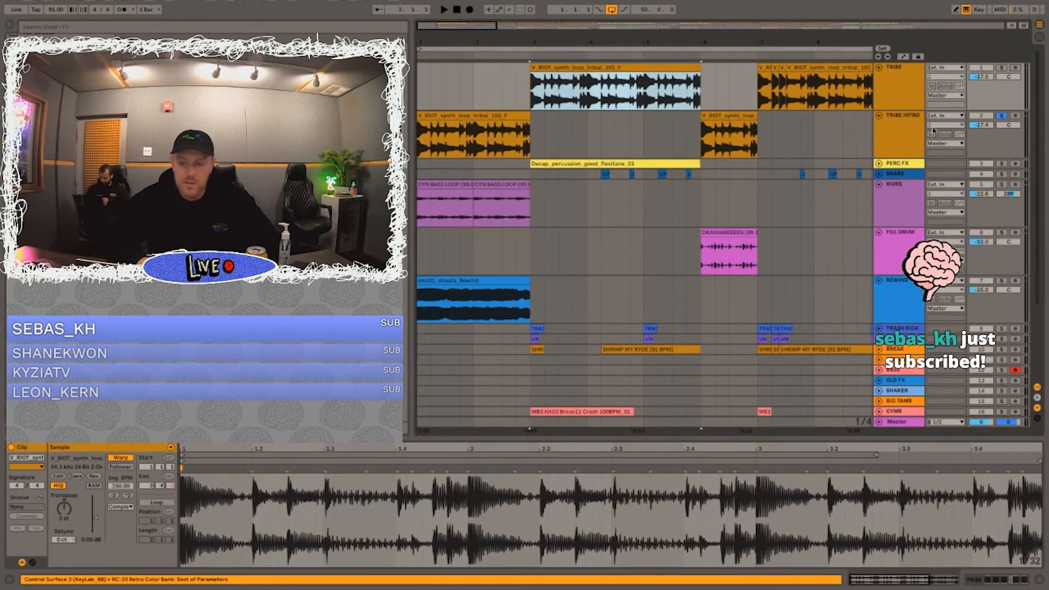
double_click(895, 88)
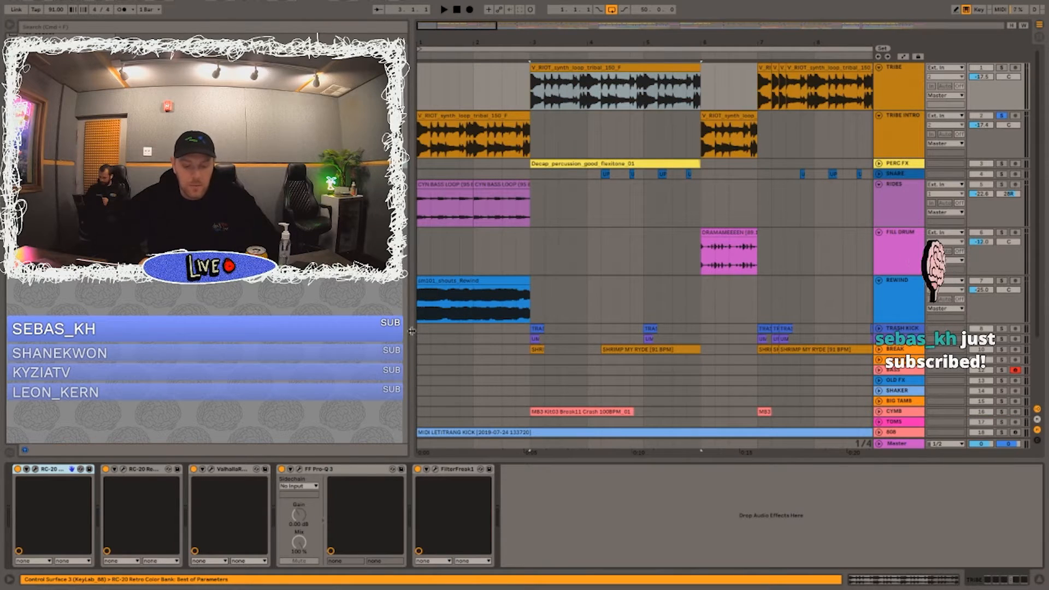
Step: Play the TRIBE synth loop from bar 3 with only that track soloed
key(space)
mouse_move(1020, 25)
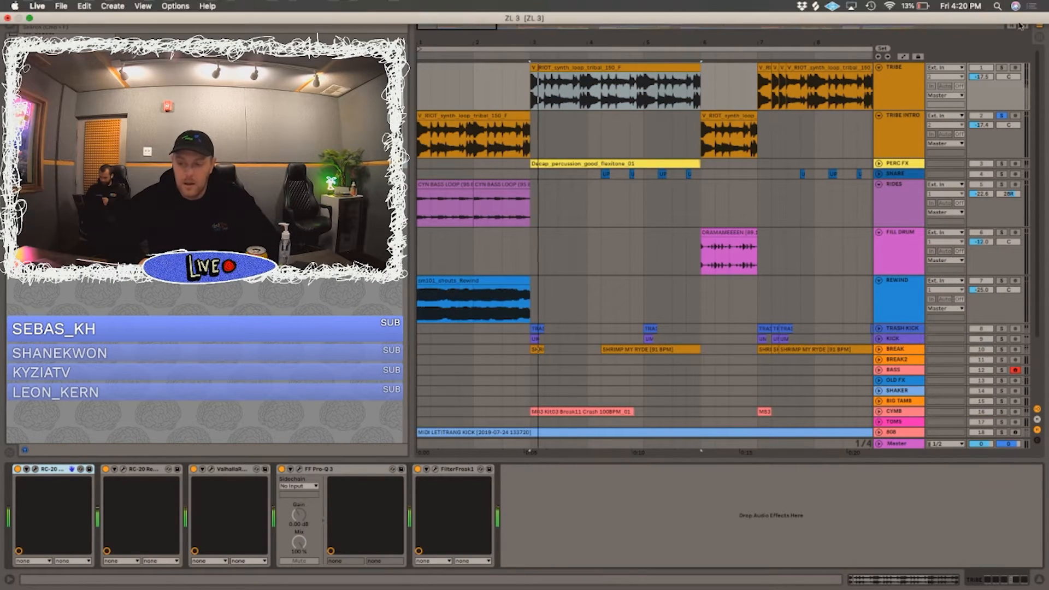
click(1002, 67)
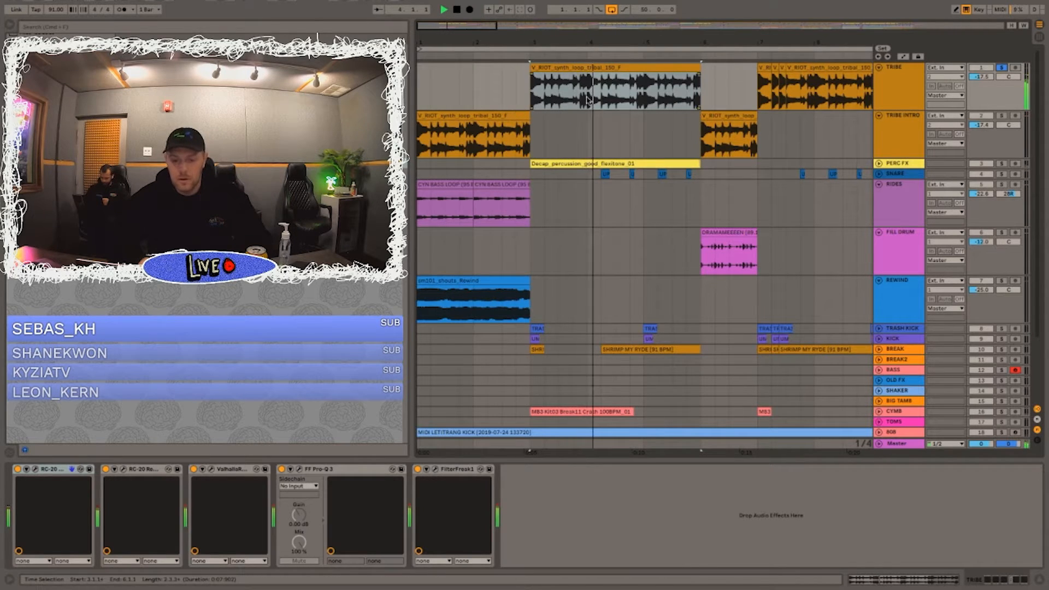
Step: Compare the TRIBE INTRO clip at bar 1 with the TRIBE clip at bar 3 by playing each track soloed
click(505, 116)
click(1002, 116)
key(space)
key(space)
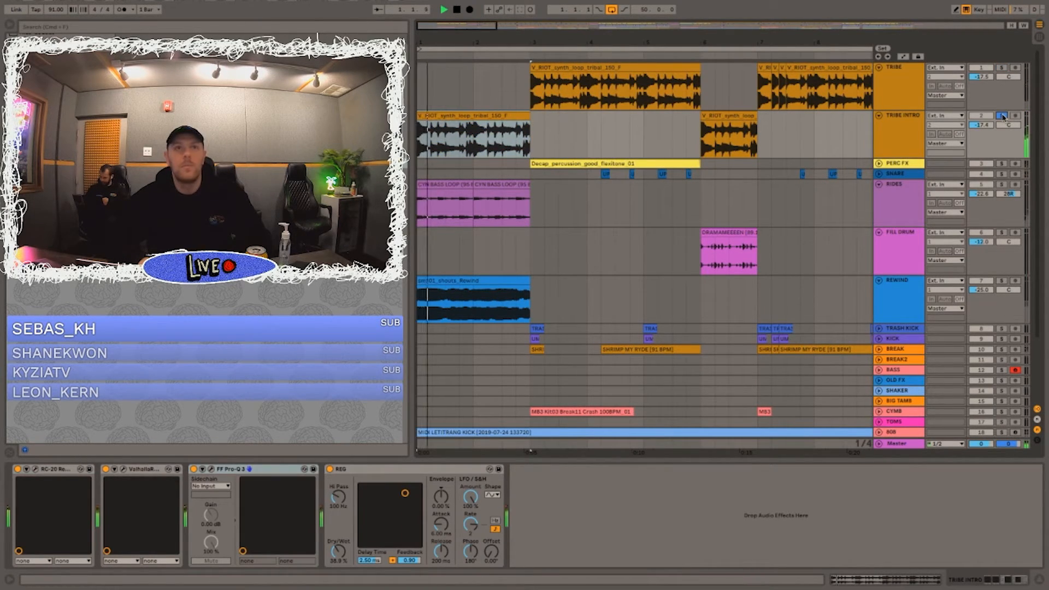
click(1002, 67)
click(621, 68)
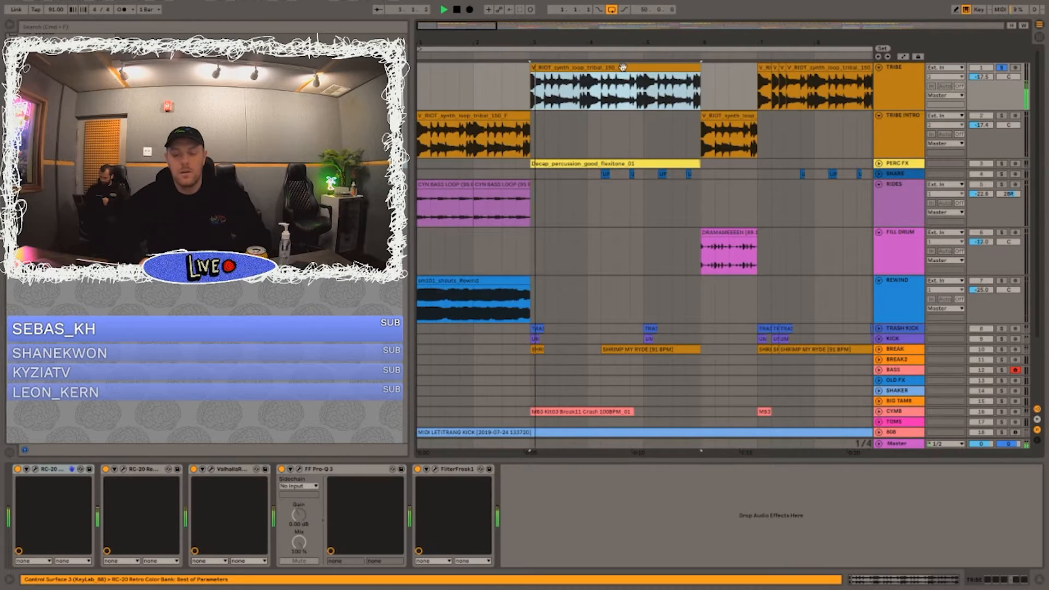
Step: Unsolo the TRIBE track and play the full arrangement from bar 3
click(1003, 68)
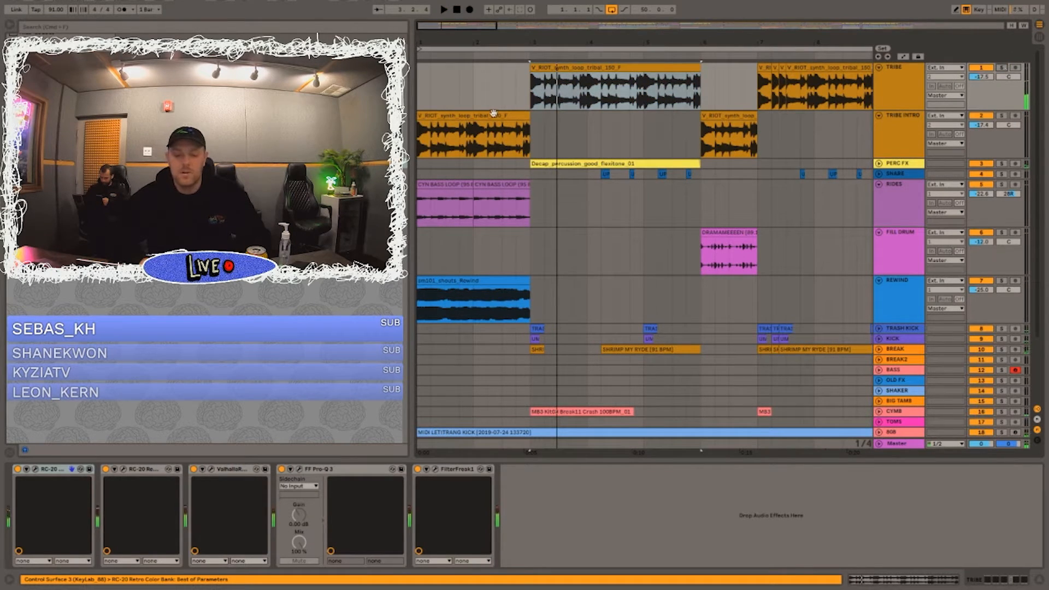
click(490, 115)
key(space)
click(502, 205)
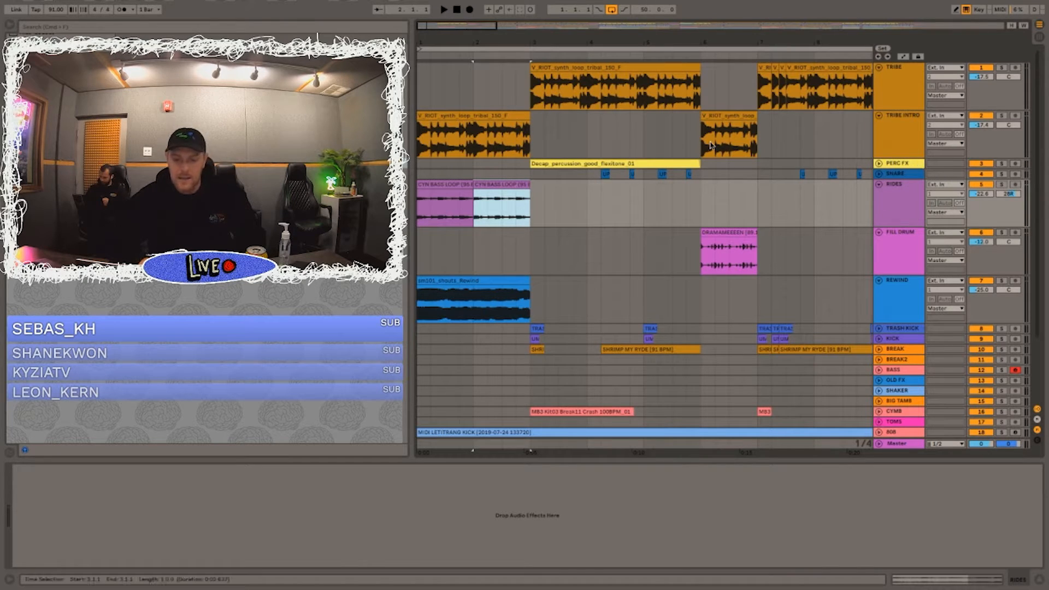
click(533, 158)
key(space)
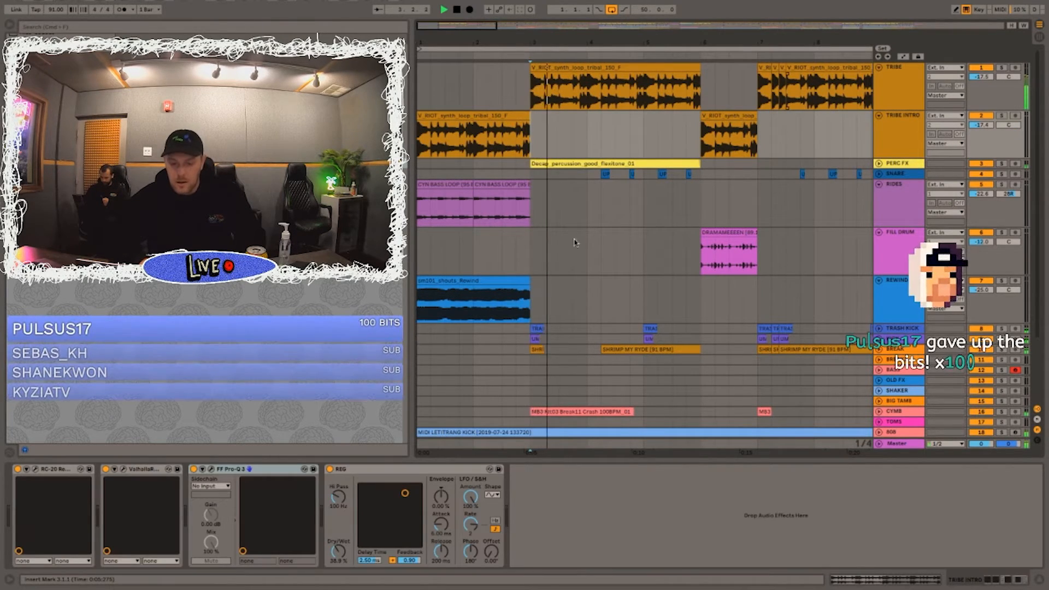
Step: Examine the BREAK track's clips and effect chain during playback, and replay the full mix from the bar-3 PERC FX clip
scroll(534, 281, down, 3)
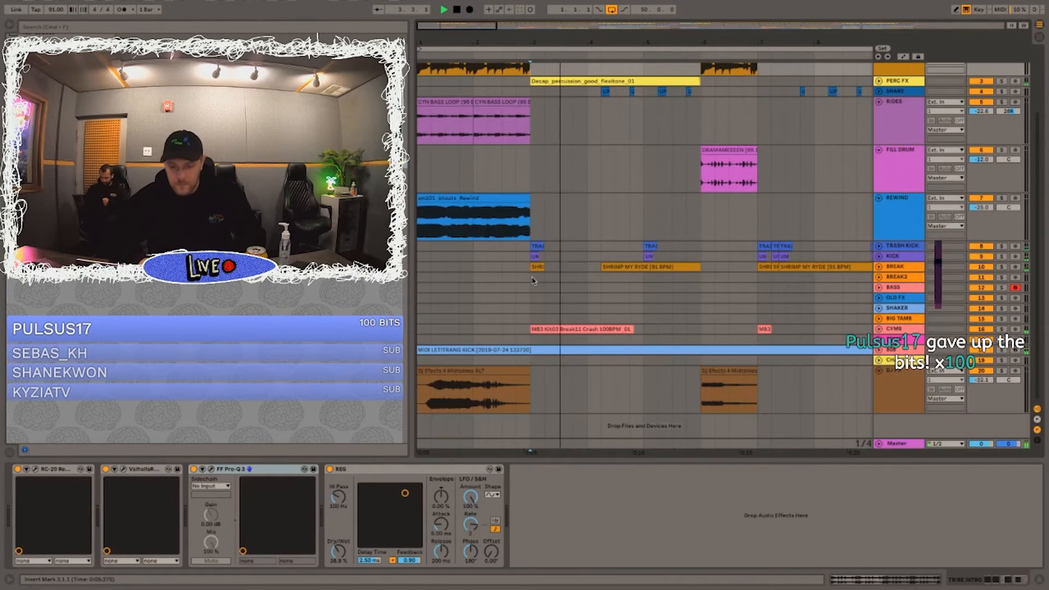
click(879, 267)
scroll(891, 328, up, 3)
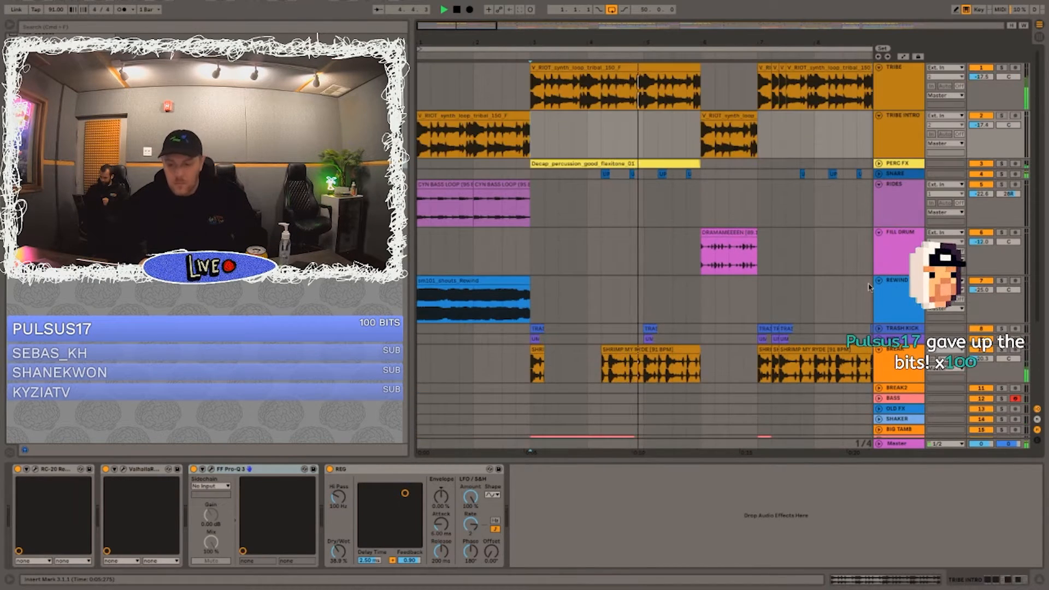
click(895, 350)
click(878, 349)
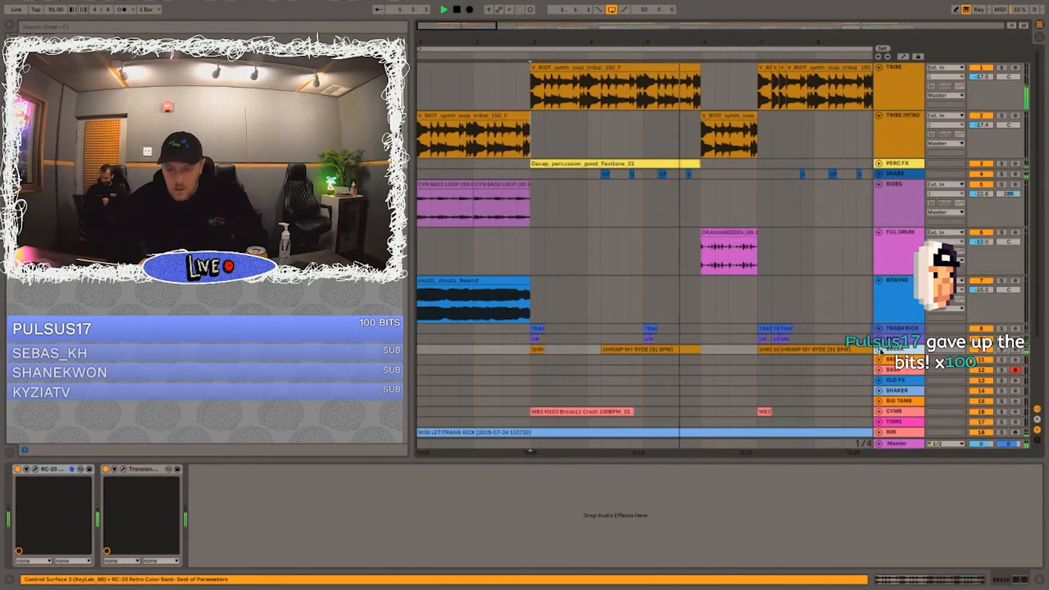
key(space)
click(657, 164)
key(space)
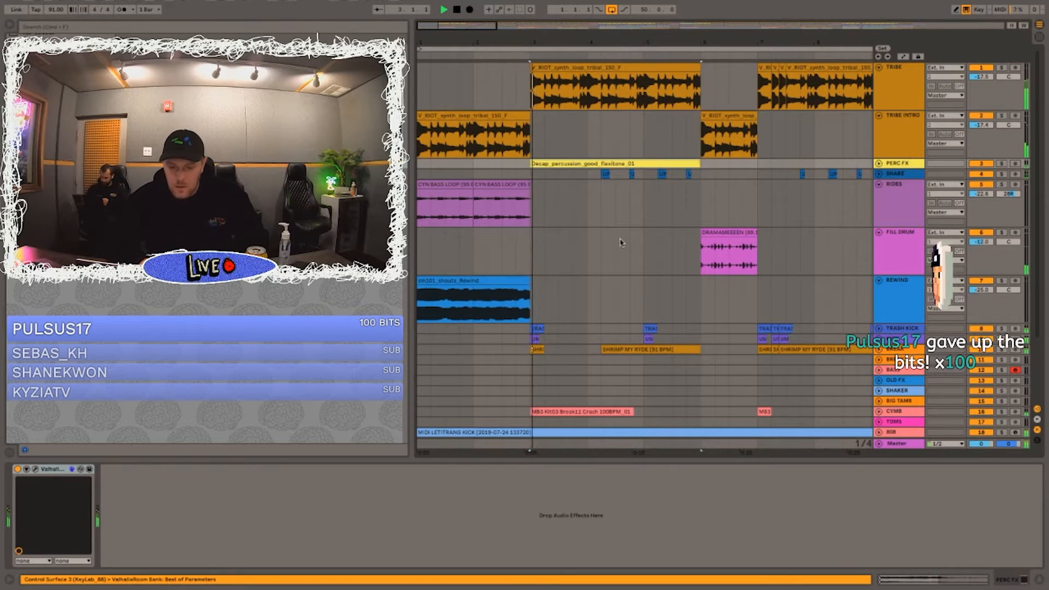
Step: Expand the BREAK track and play its bar-4 SHRIMP MY RYDE clip soloed, adding the SNARE track to the solo
click(878, 349)
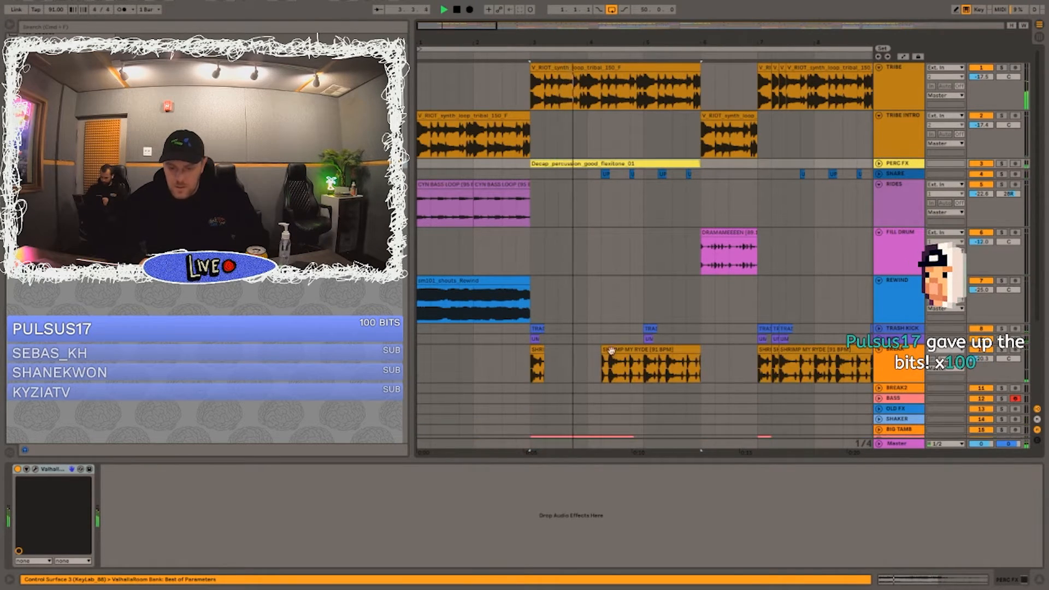
click(639, 346)
click(1001, 350)
key(space)
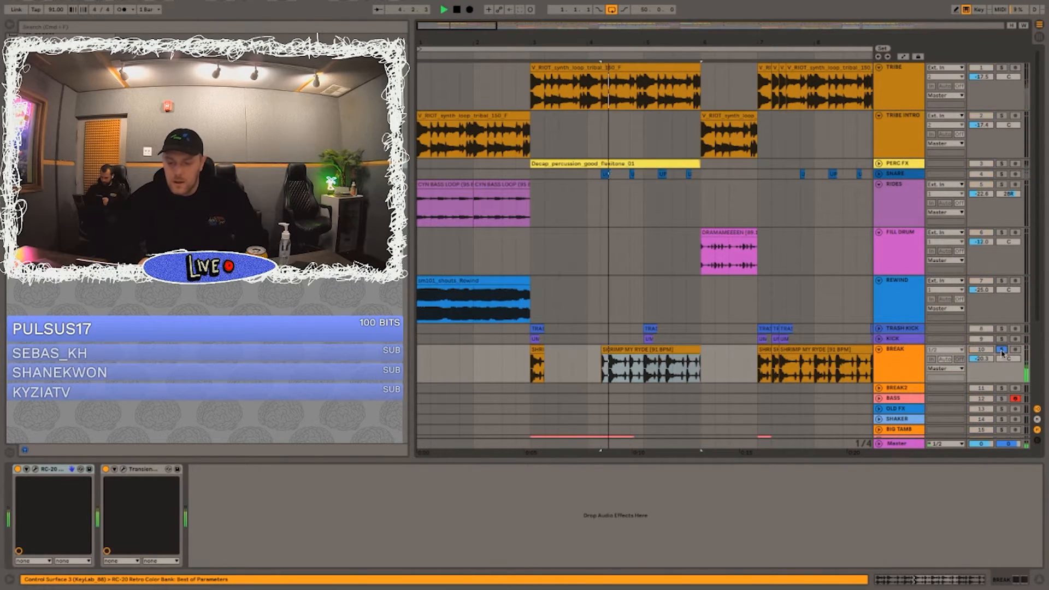
key(space)
click(1000, 173)
key(space)
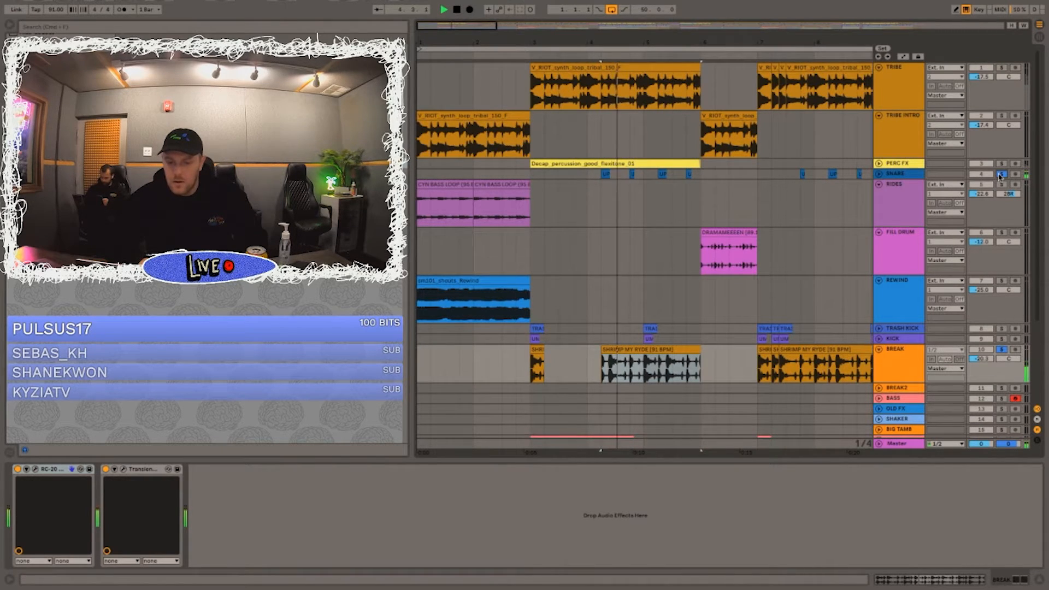
Step: Expand the SNARE and PERC FX tracks and show the PERC FX effect chain
click(878, 173)
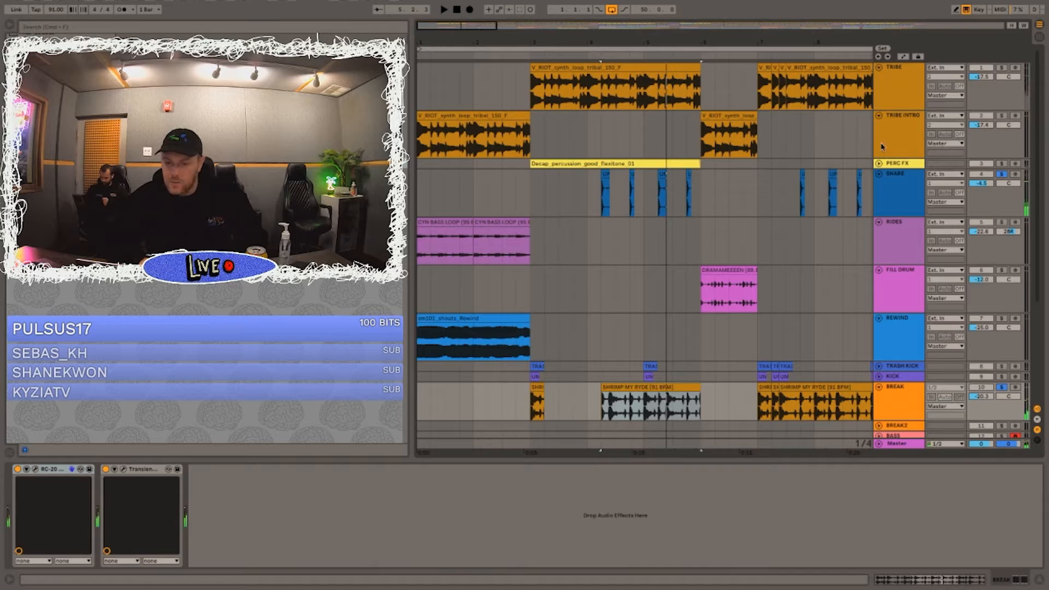
click(879, 163)
click(907, 163)
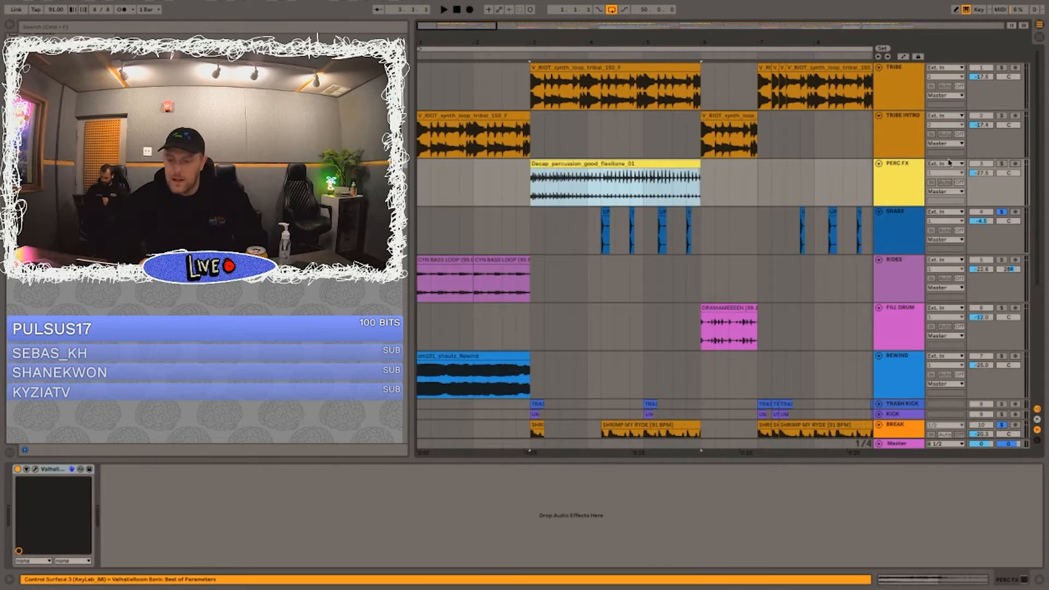
Step: Add the PERC FX track to the SNARE and BREAK solo and play from bar 3
click(1001, 164)
key(space)
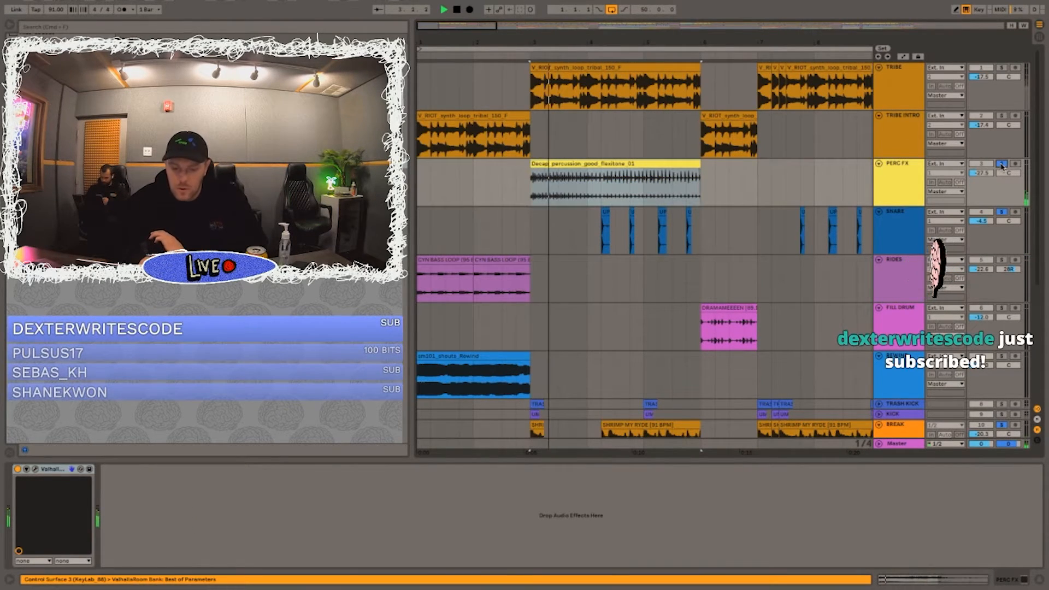
Step: Expand the KICK and TRASH KICK tracks and play them soloed together with BREAK from bar 2.4
scroll(888, 247, down, 5)
click(878, 243)
click(879, 232)
click(519, 268)
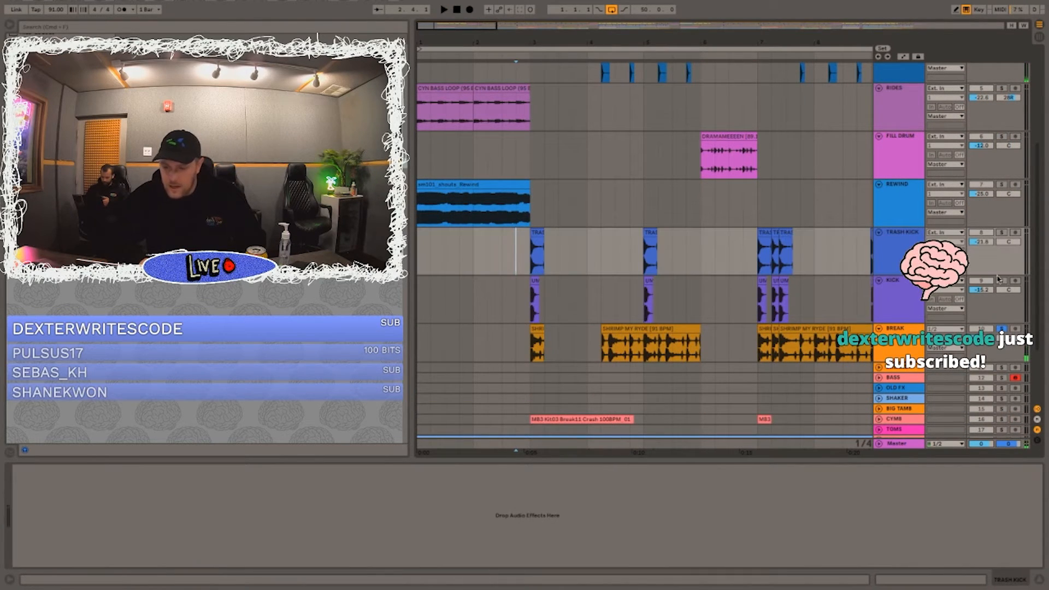
key(space)
key(space)
key(space)
key(space)
click(1001, 232)
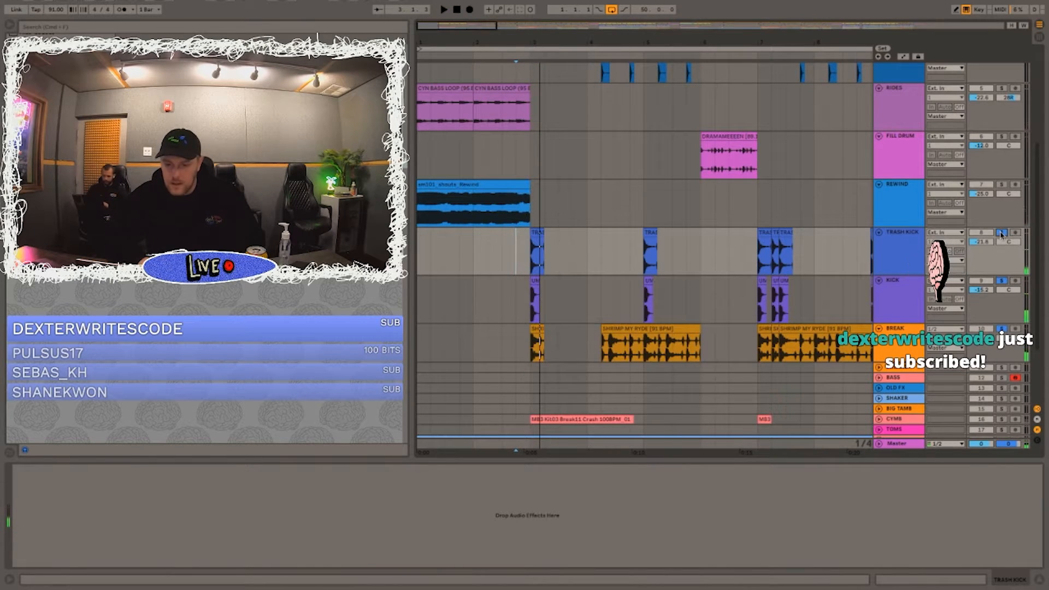
Step: Solo only the TRASH KICK track and play its clip at bar 3
scroll(526, 179, up, 3)
scroll(526, 178, down, 6)
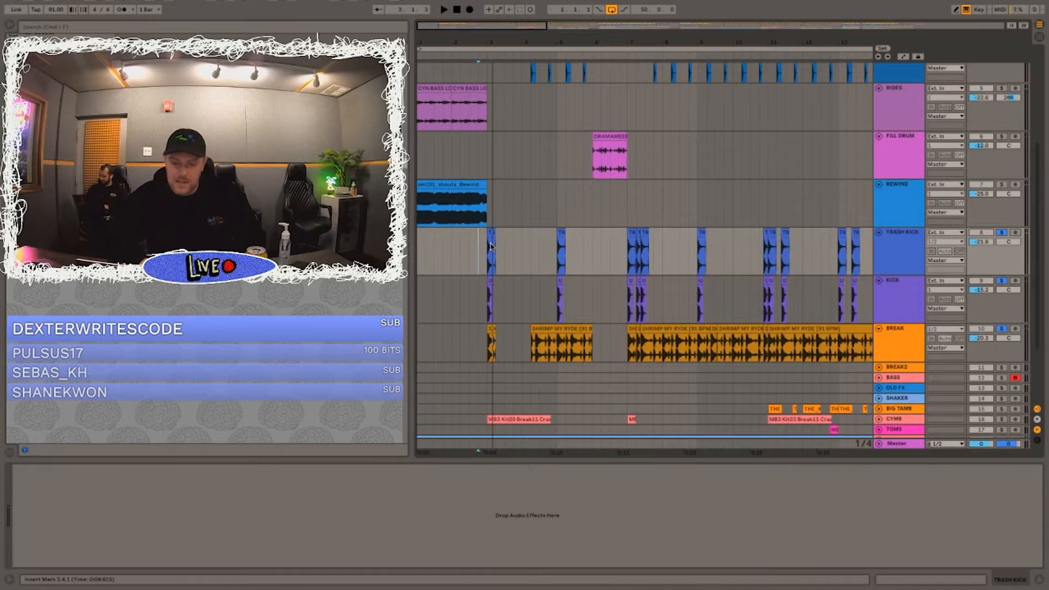
key(space)
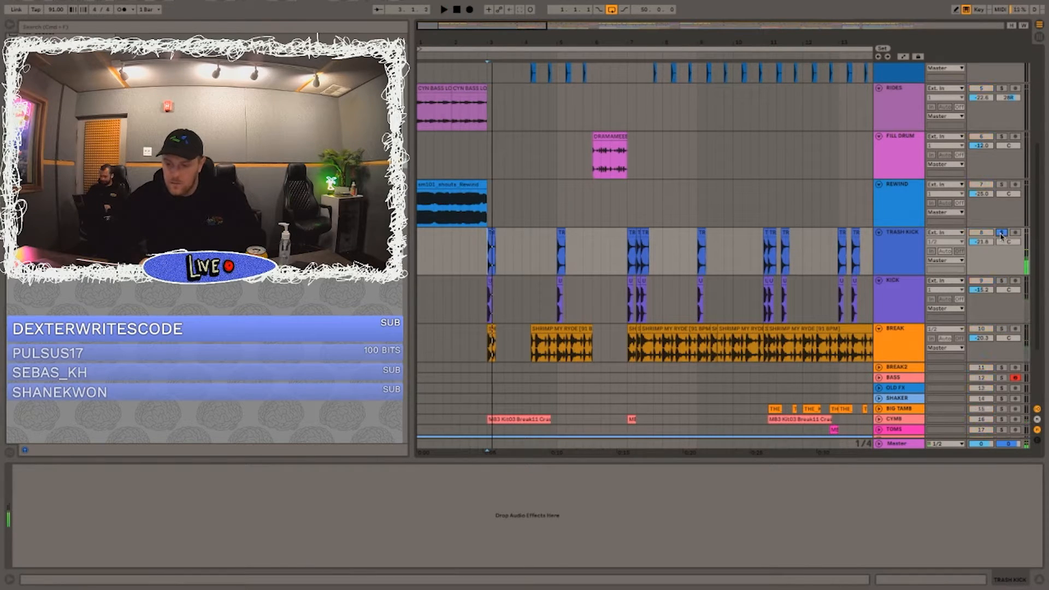
key(space)
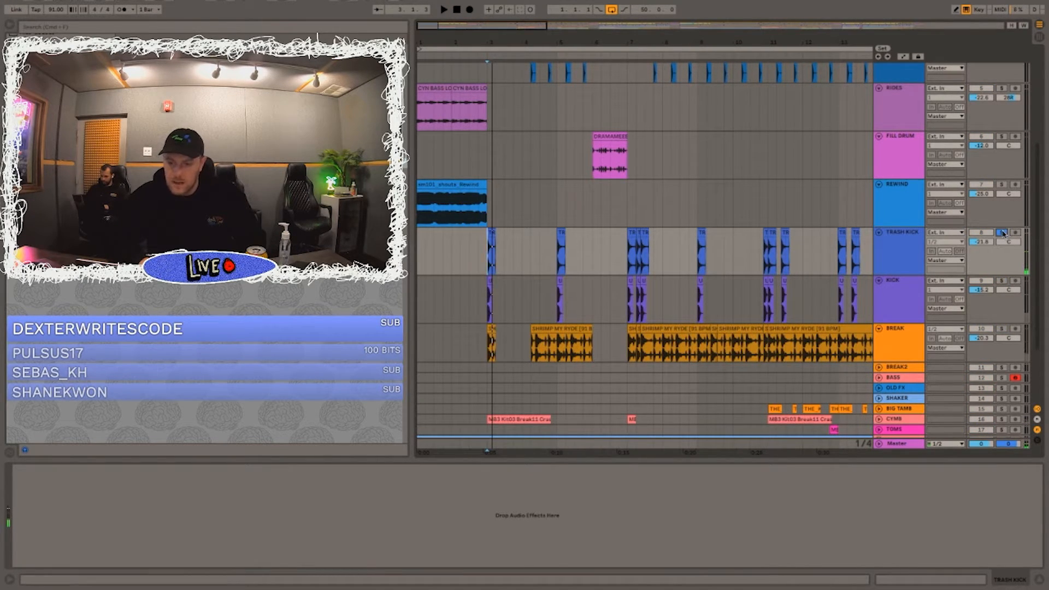
Step: Clear the solo, play the full mix from bar 3, and expand the 808 track to inspect its note at bar 4.2 and its sampler
scroll(748, 234, down, 3)
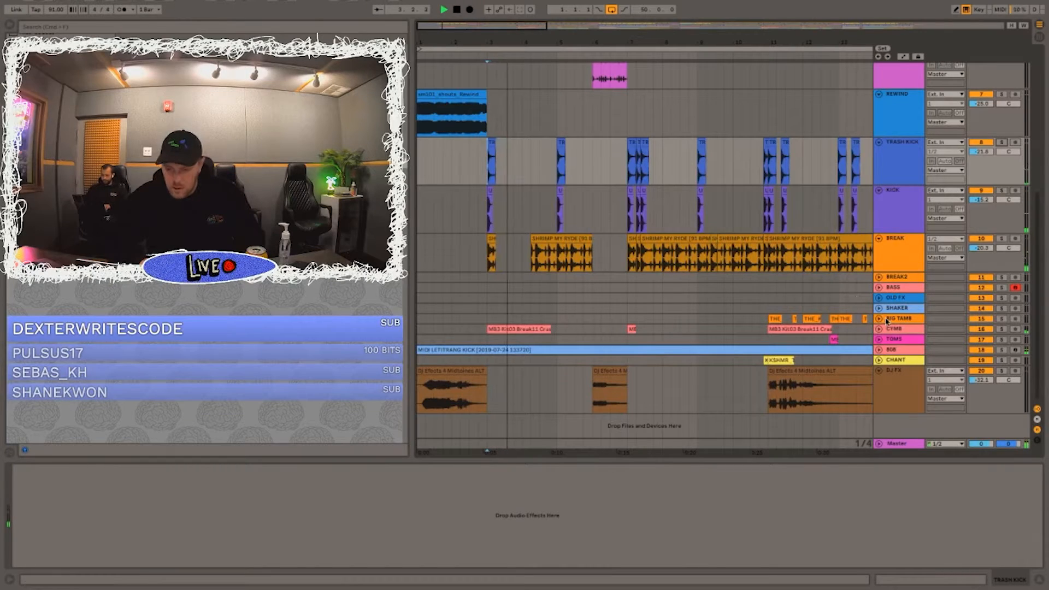
click(477, 350)
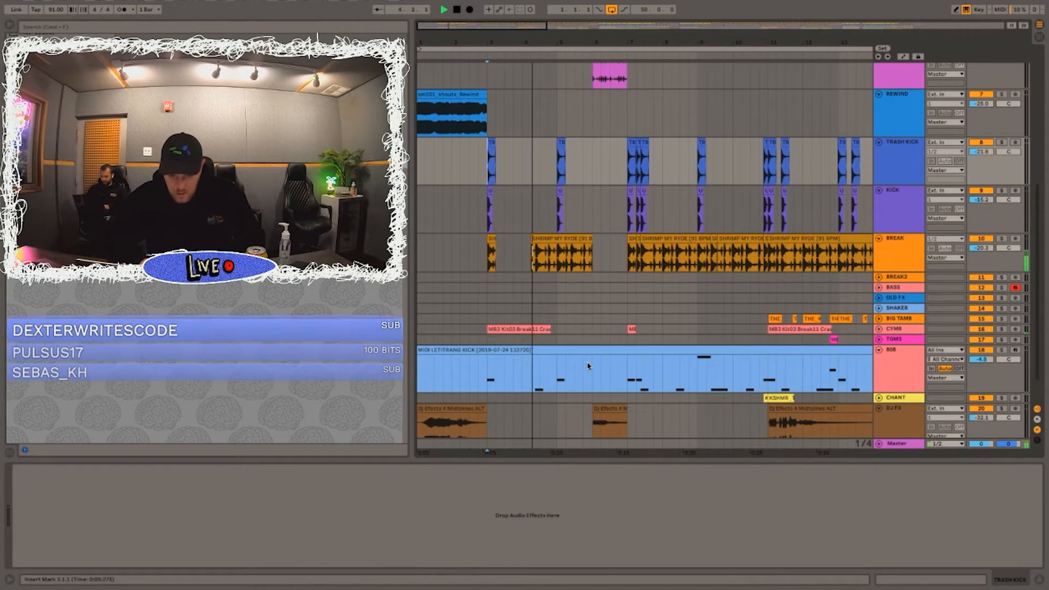
click(486, 367)
drag(540, 37, 485, 63)
click(467, 377)
key(space)
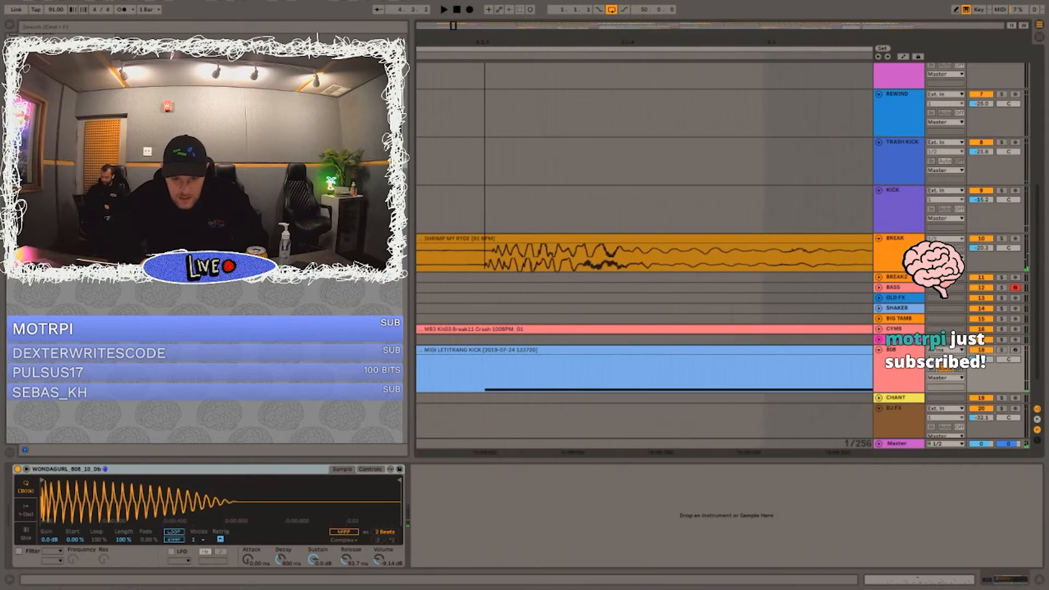
Step: Play the full mix from just before the 808 note at bar 4.2
click(473, 367)
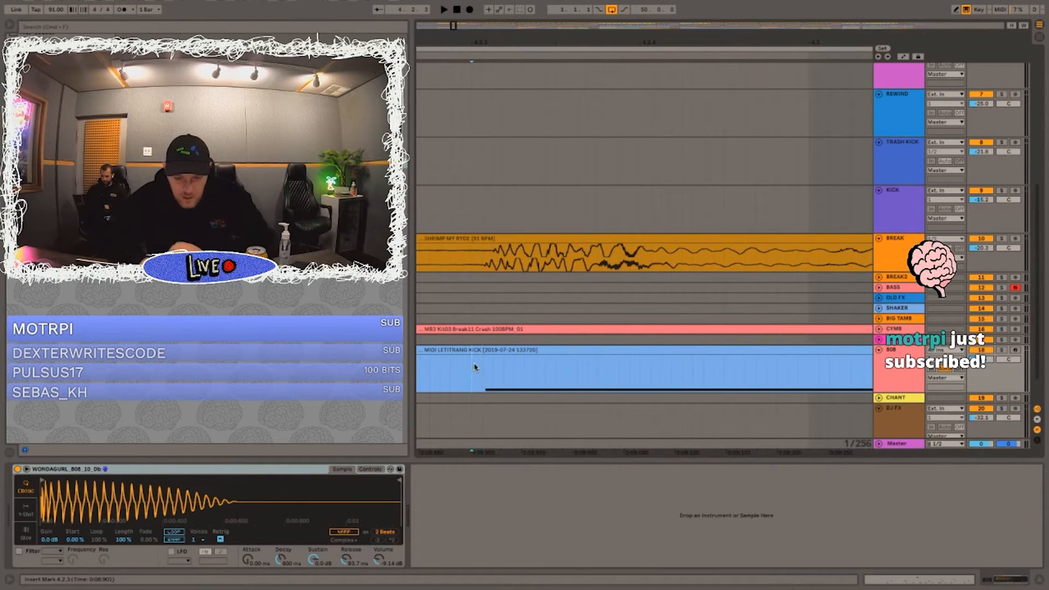
drag(471, 41, 474, 16)
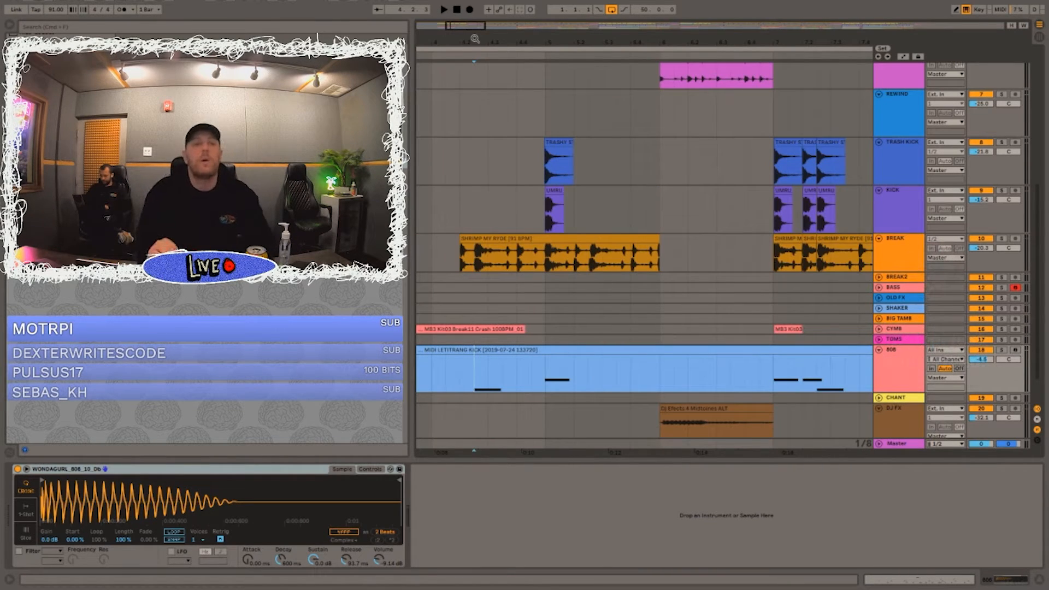
key(space)
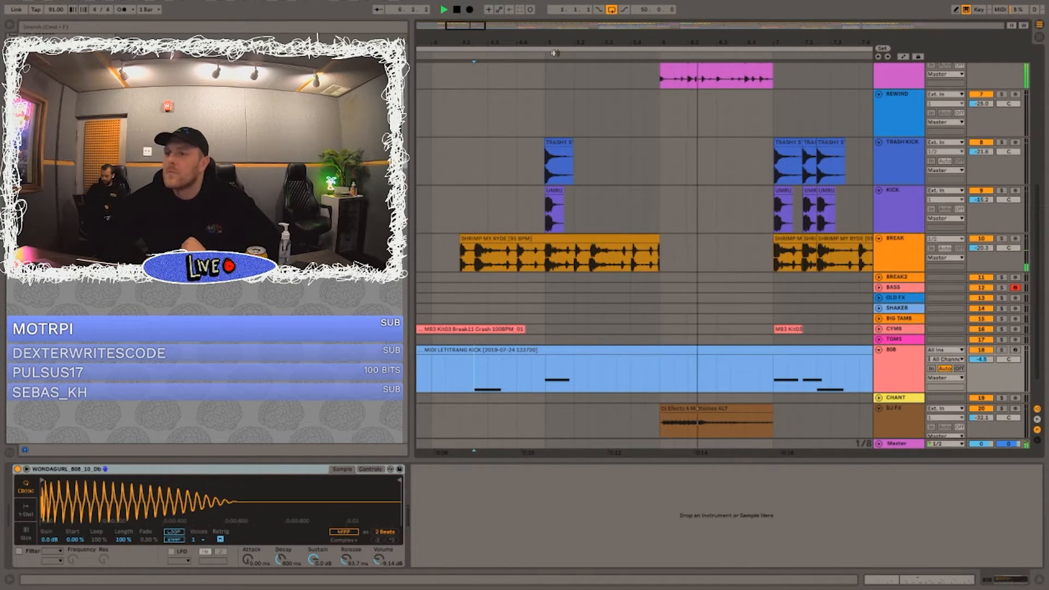
drag(601, 44, 600, 18)
Step: Play the FILL DRUM clip at bar 6 soloed, and unsolo it to hear the fill within the full mix
scroll(628, 181, up, 5)
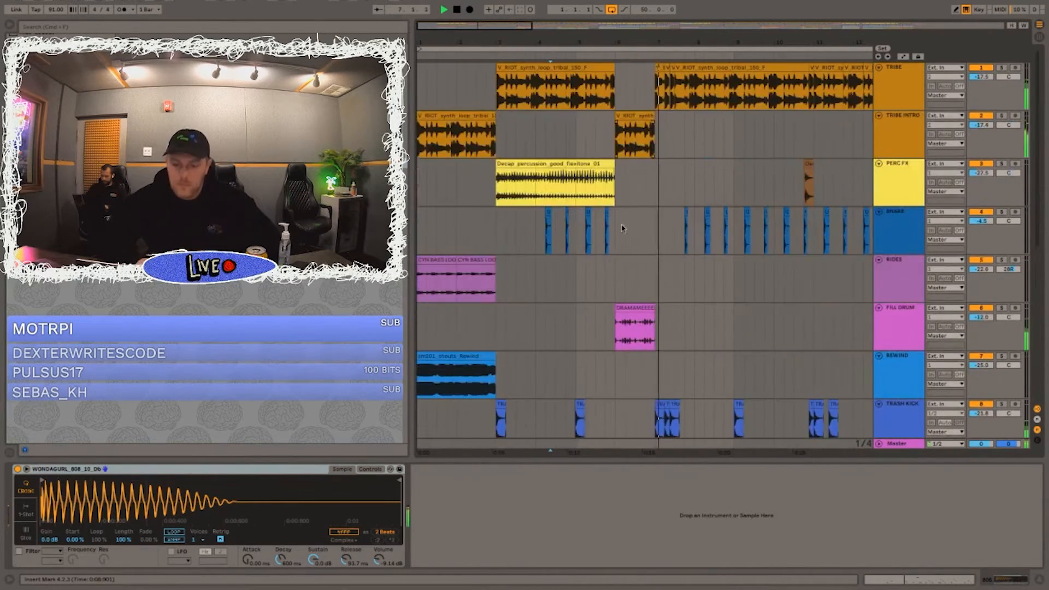
key(space)
click(602, 242)
click(574, 283)
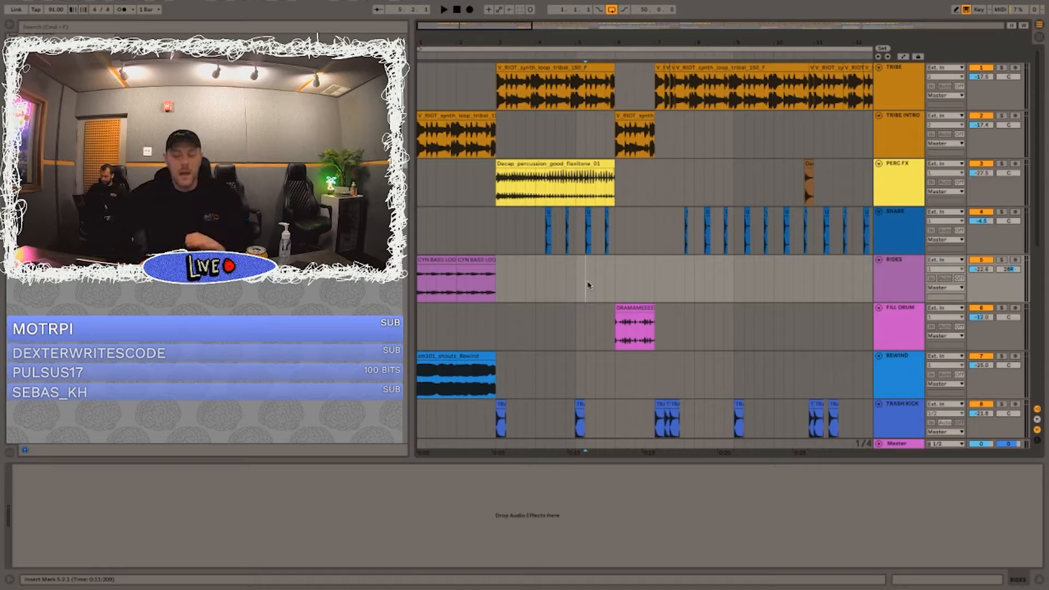
click(1001, 309)
key(space)
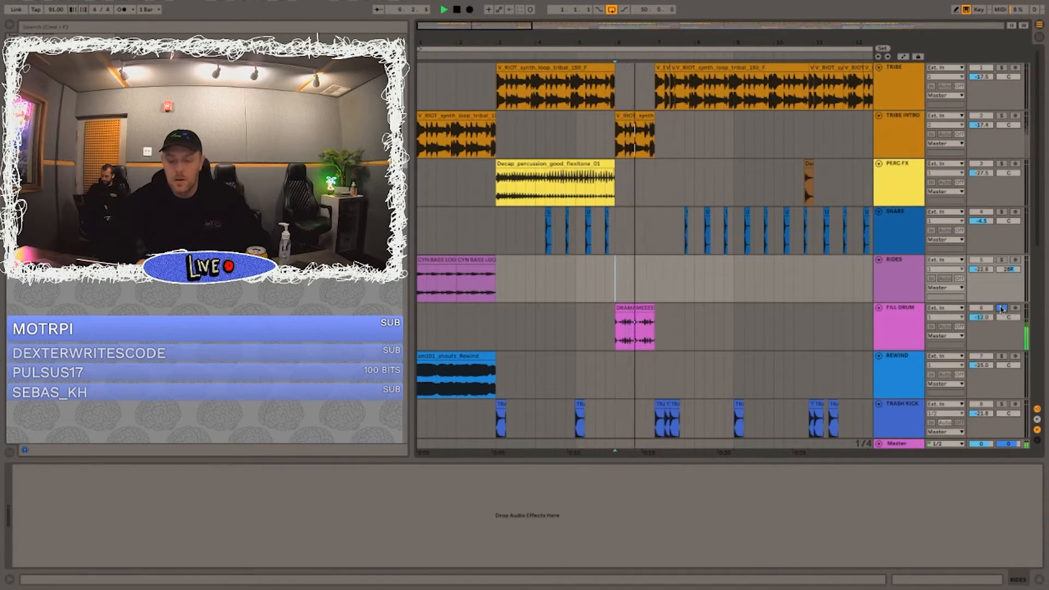
click(1001, 308)
key(space)
click(588, 285)
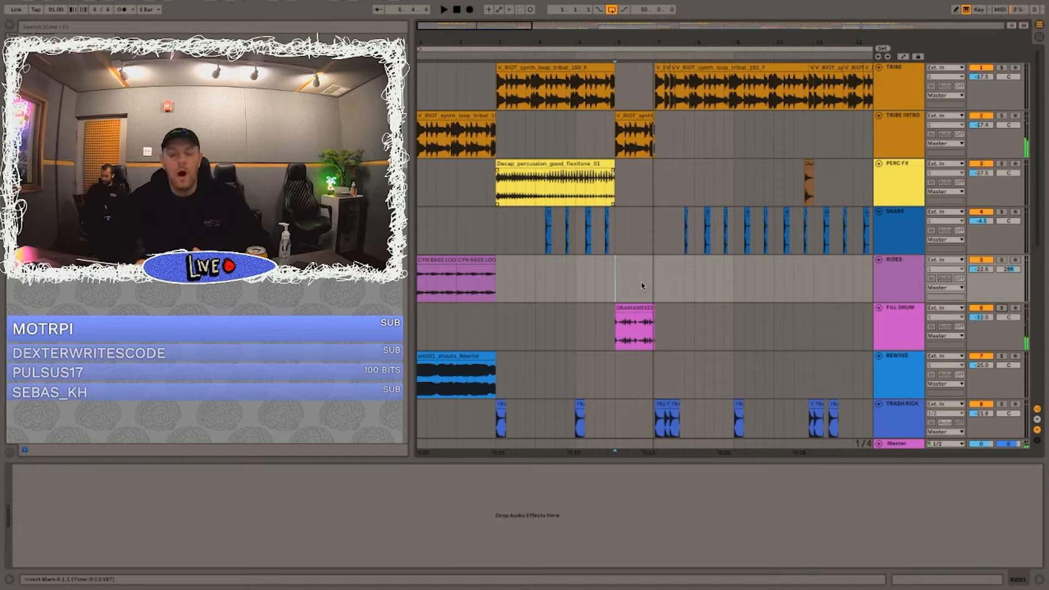
Step: Play the RIDES track's bar-2 CYN BASS LOOP clip soloed, and unsolo it to hear the full mix
click(459, 261)
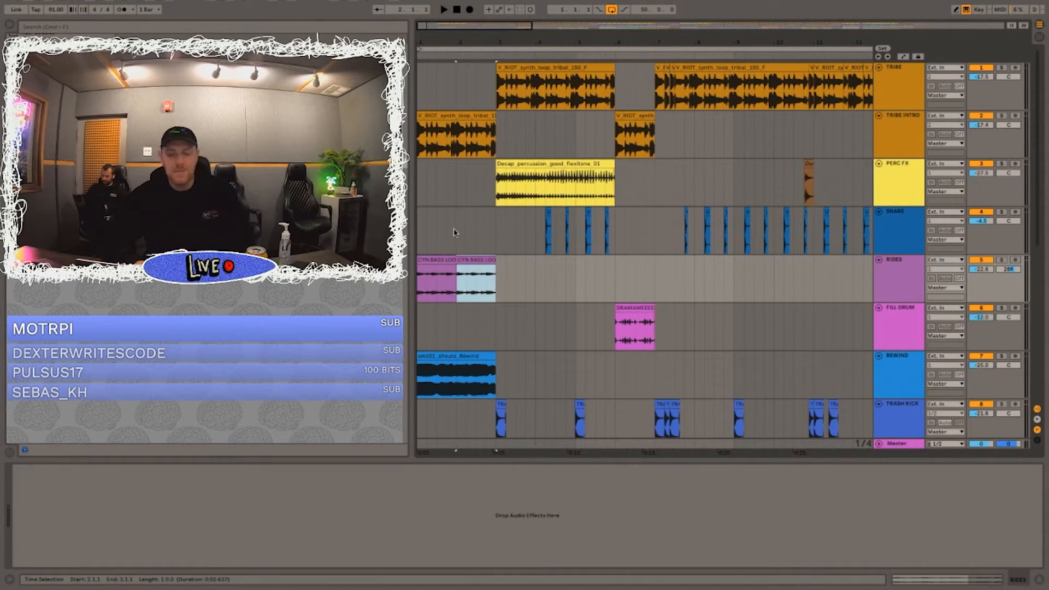
click(1002, 260)
key(space)
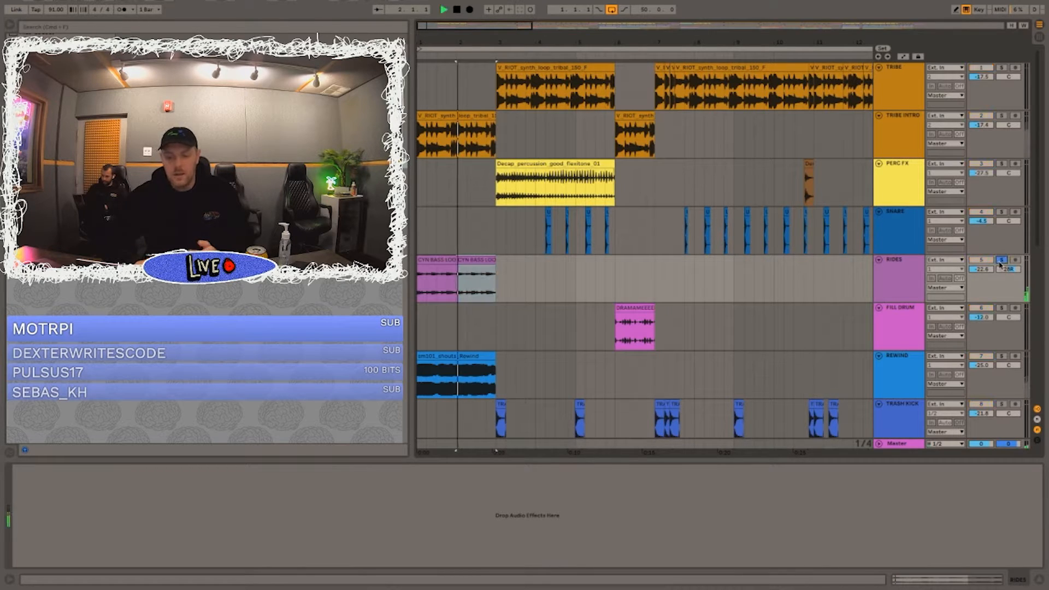
click(1001, 260)
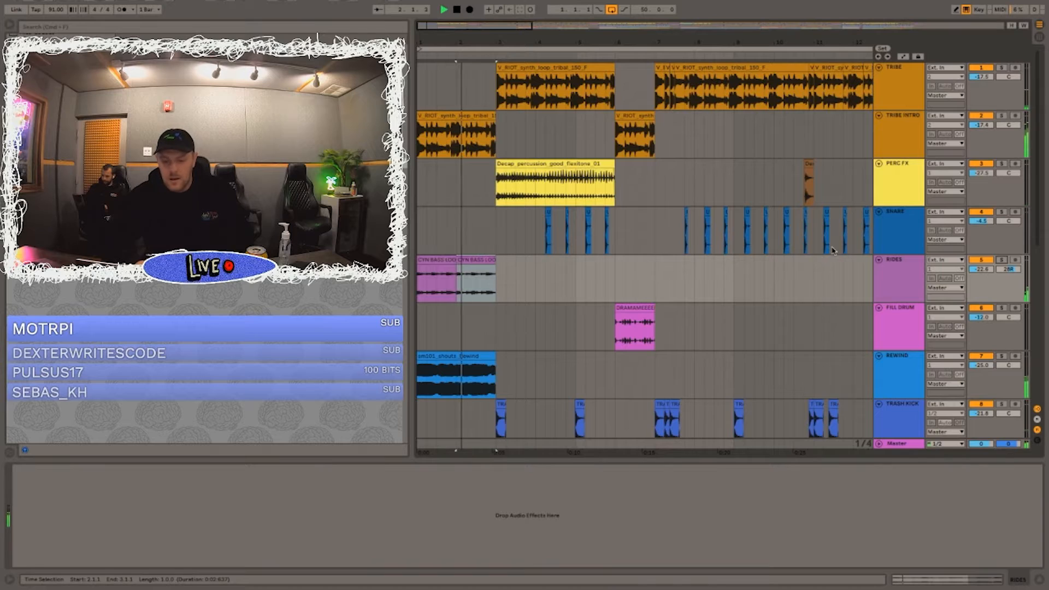
Step: Show the BREAK track's effect chain and play the full mix from its bar-4 SHRIMP MY RYDE clip
scroll(541, 222, down, 5)
click(1006, 213)
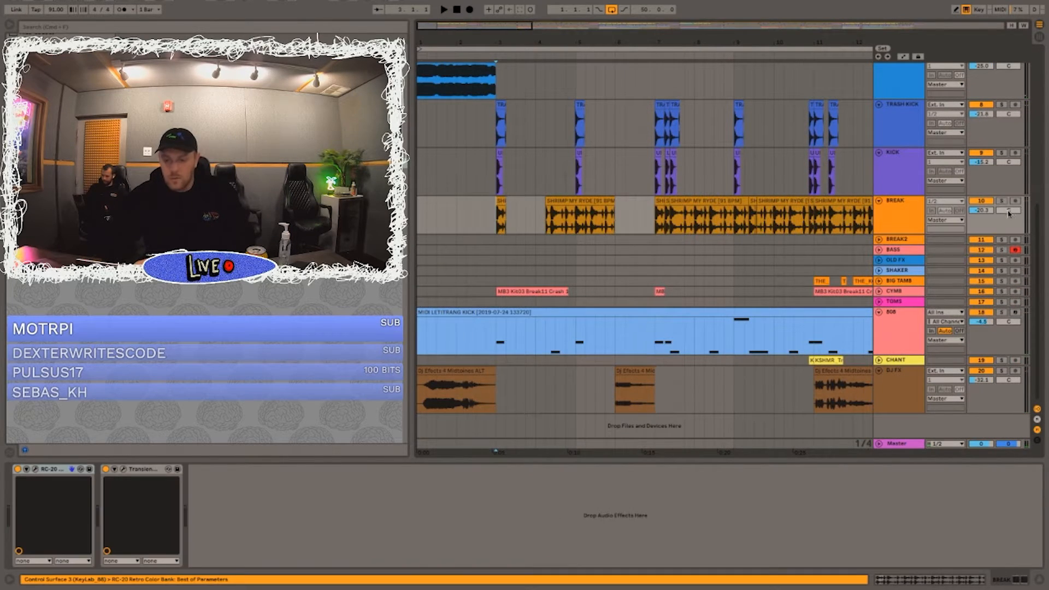
click(580, 216)
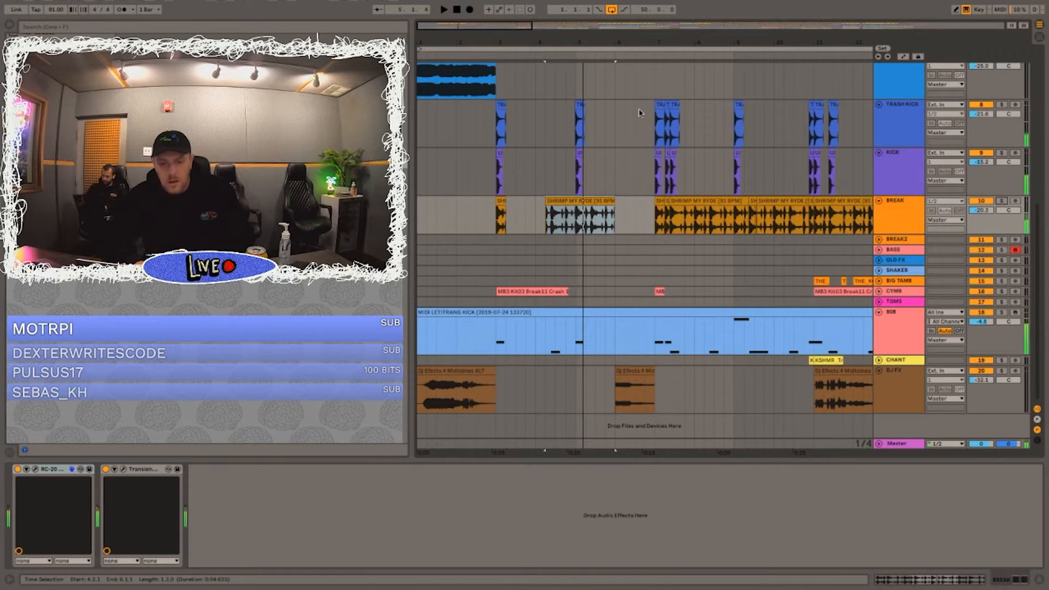
Step: Select the bar-6 FILL DRUM clip to show its effect chain and audition it soloed before returning to the full mix
scroll(627, 238, up, 5)
click(638, 308)
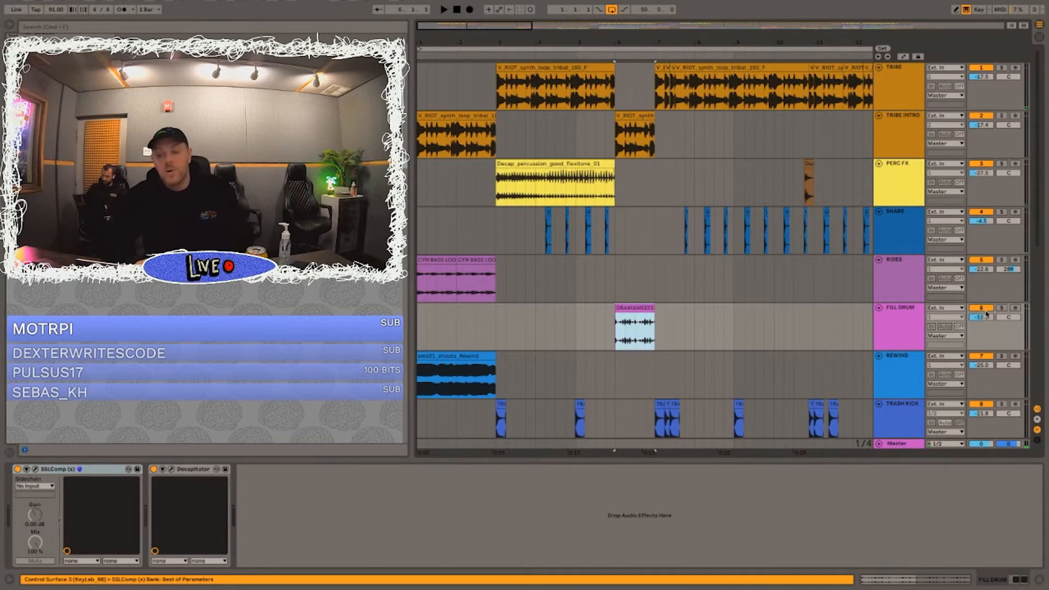
click(1002, 309)
key(space)
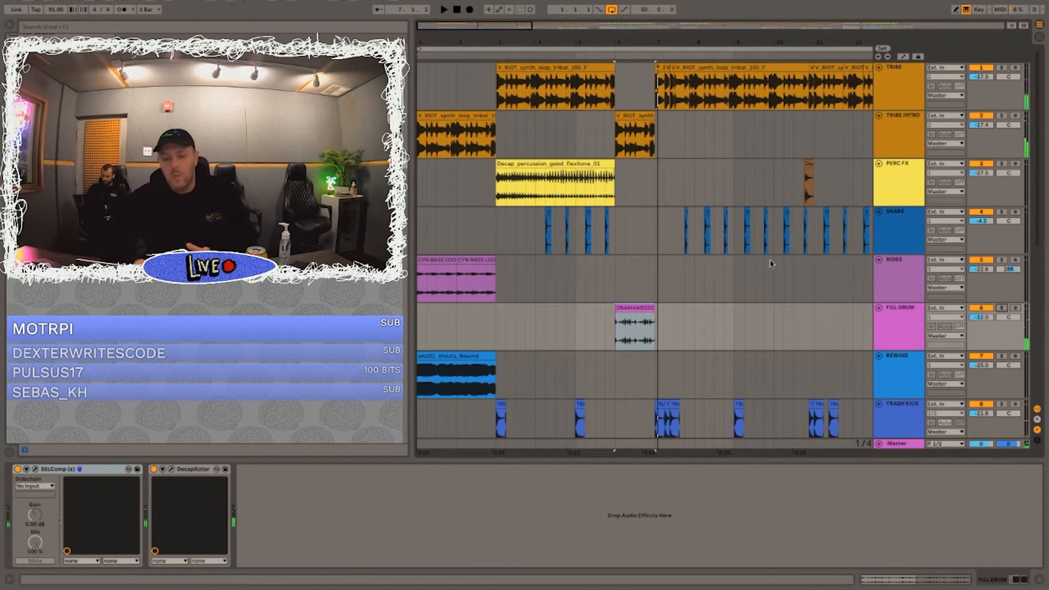
Step: Play the full mix from the bar-1 TRIBE INTRO clip, and compare the TRIBE INTRO and TRIBE effect chains
click(418, 168)
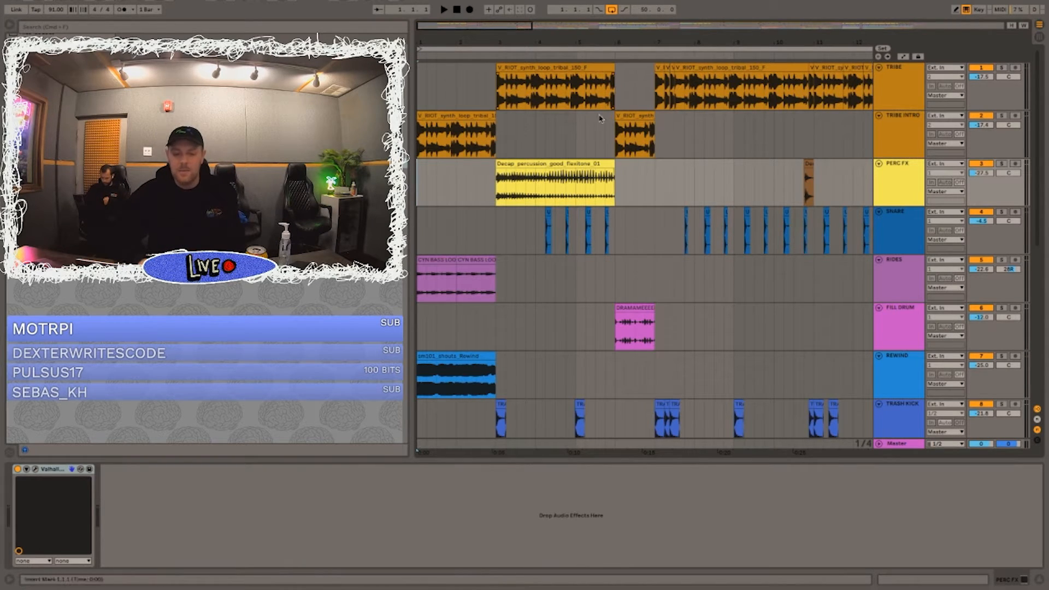
click(474, 116)
key(space)
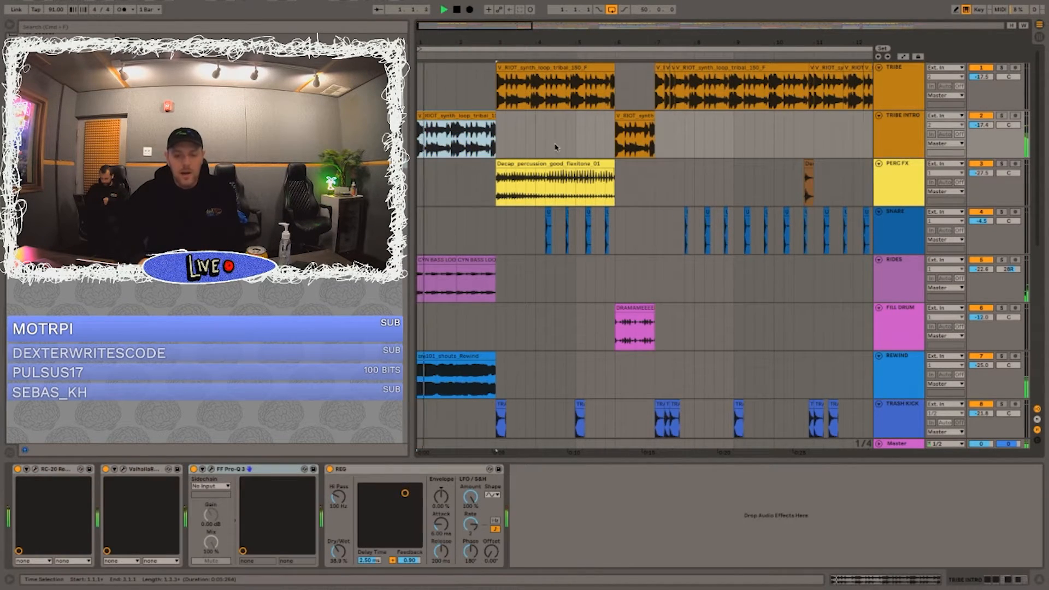
click(540, 70)
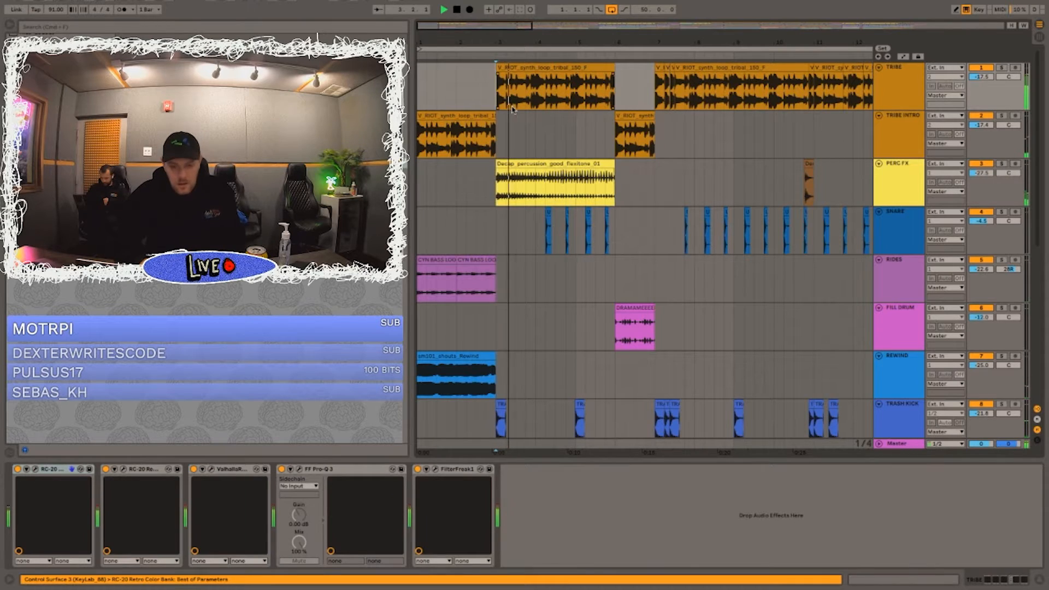
click(553, 68)
key(space)
Step: Play the transition from bar 6 in the full mix and select the TRIBE INTRO clip there
click(612, 137)
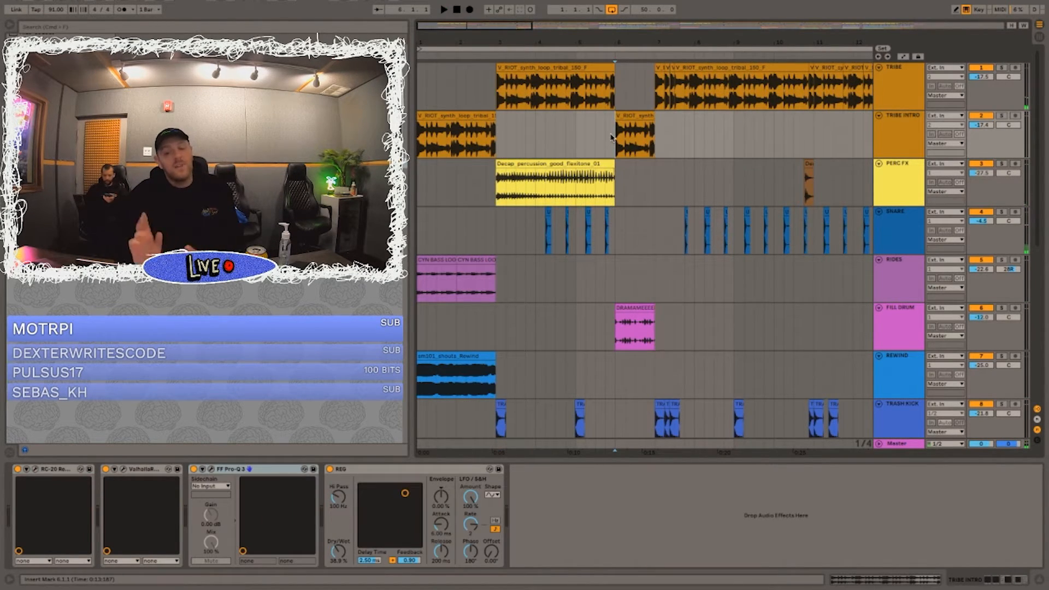
key(space)
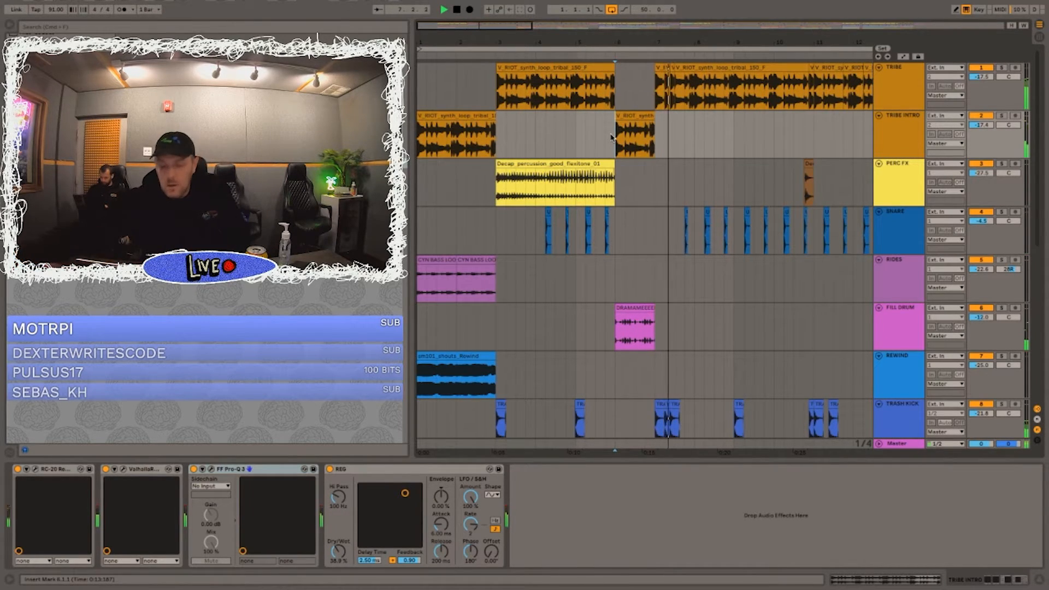
key(space)
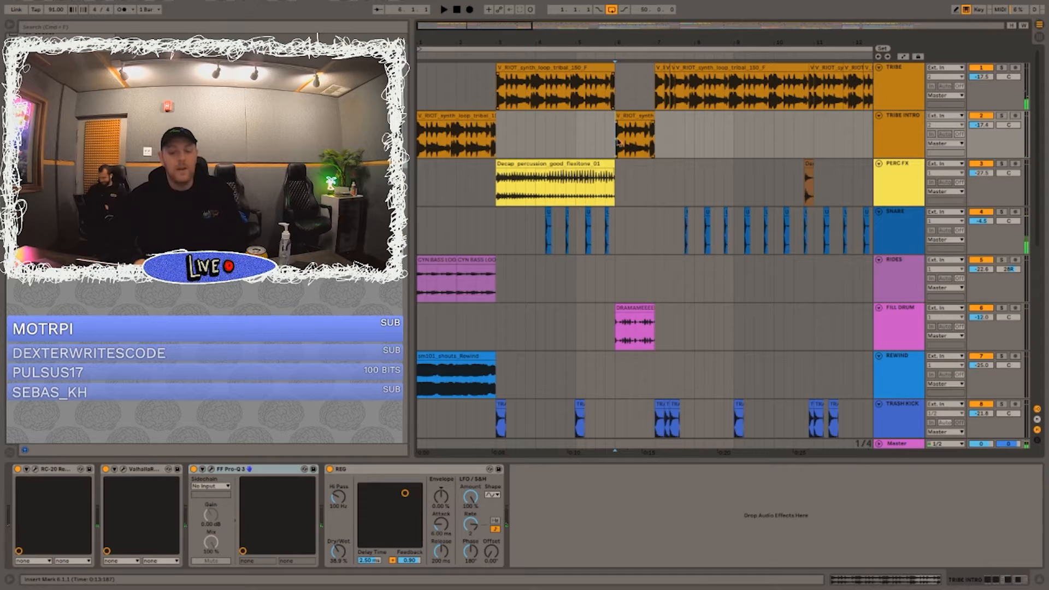
click(627, 117)
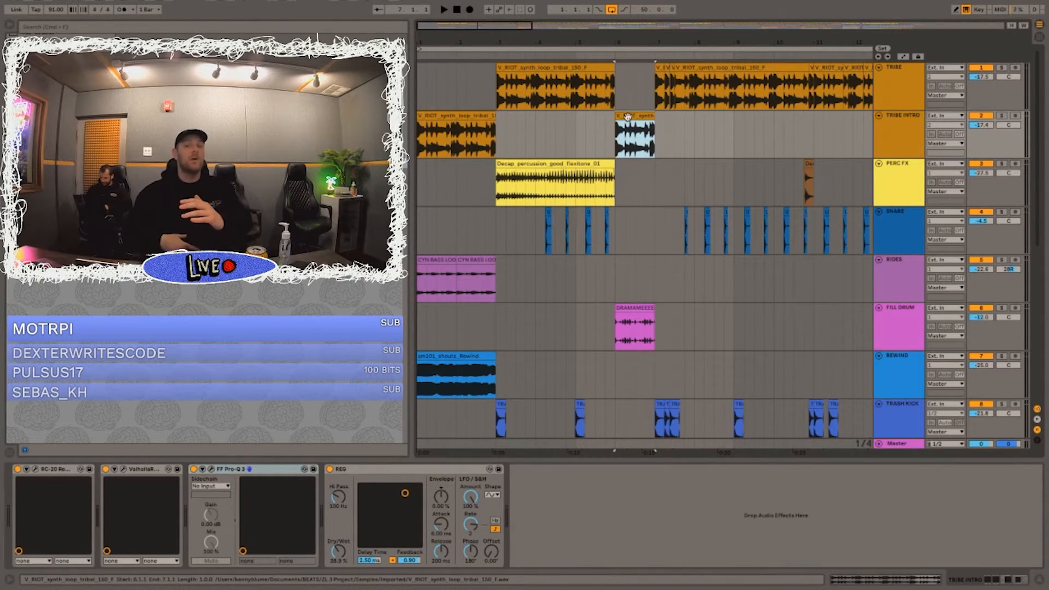
Step: Go to the later section of the arrangement and play the full mix leading up to the second FILL DRUM clip
click(738, 172)
key(space)
scroll(738, 172, right, 7)
scroll(738, 172, down, 3)
click(672, 133)
key(space)
key(space)
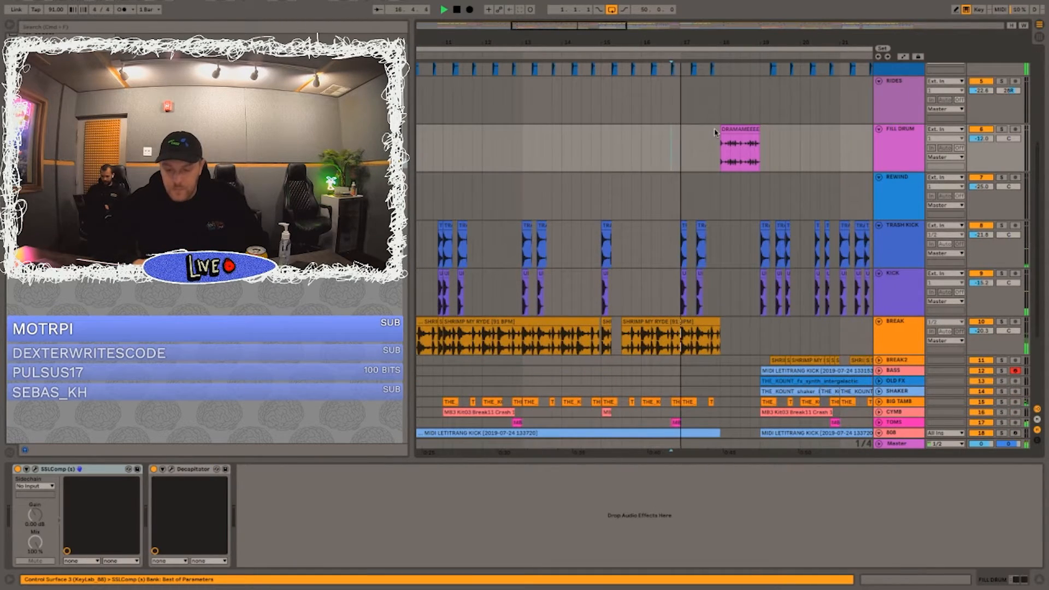
Step: Expand the BIG TAMB track and place the playback mark at its tambourine loop clip on bar 11
scroll(714, 133, down, 5)
scroll(714, 133, left, 3)
key(space)
click(502, 239)
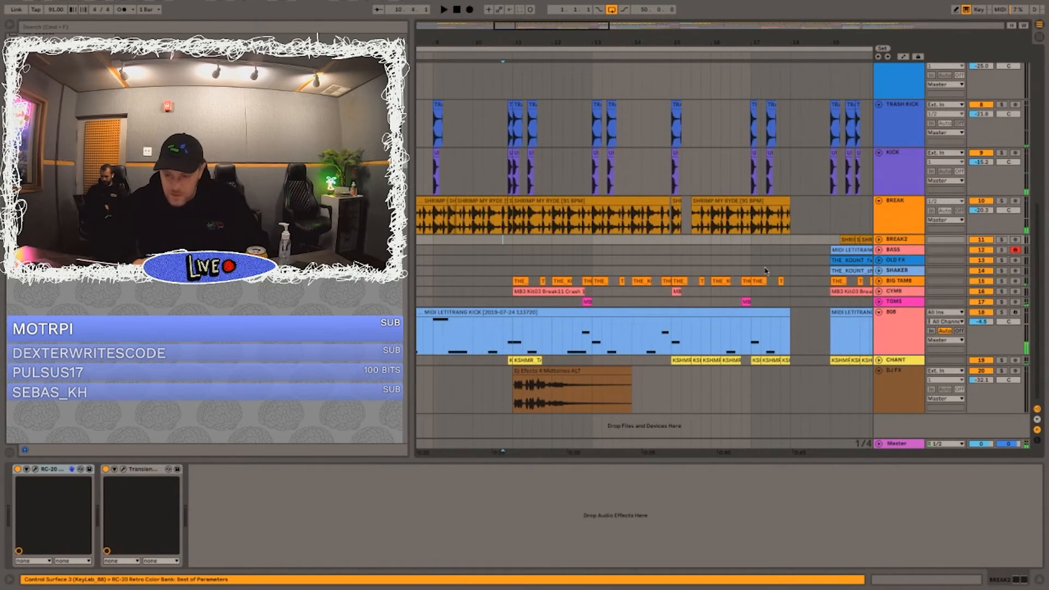
click(879, 281)
click(894, 285)
drag(510, 43, 524, 123)
click(522, 298)
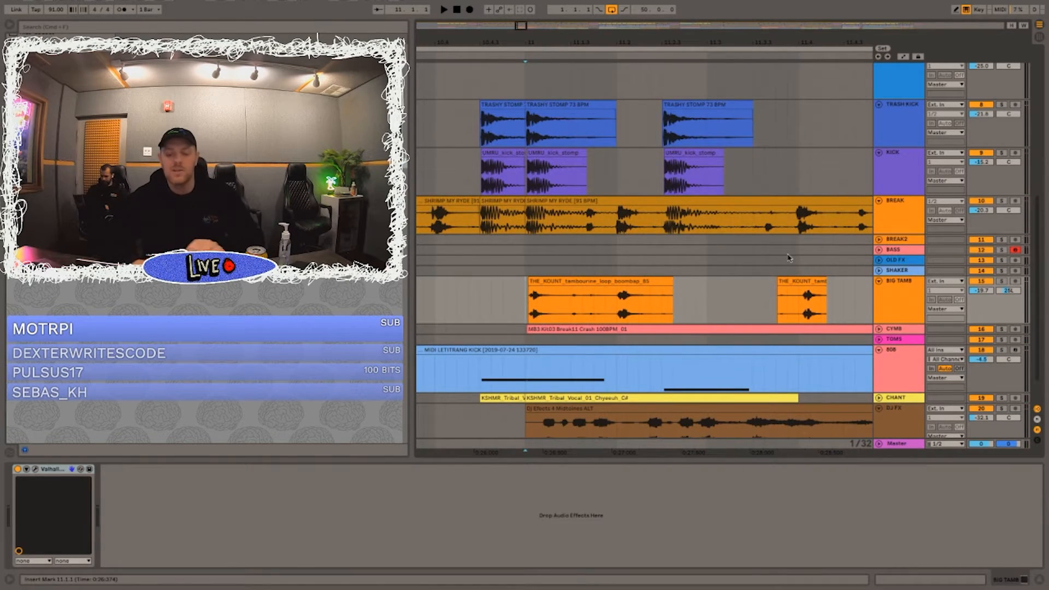
Step: Solo the BIG TAMB track and play its tambourine loop from bar 11
click(1002, 281)
key(space)
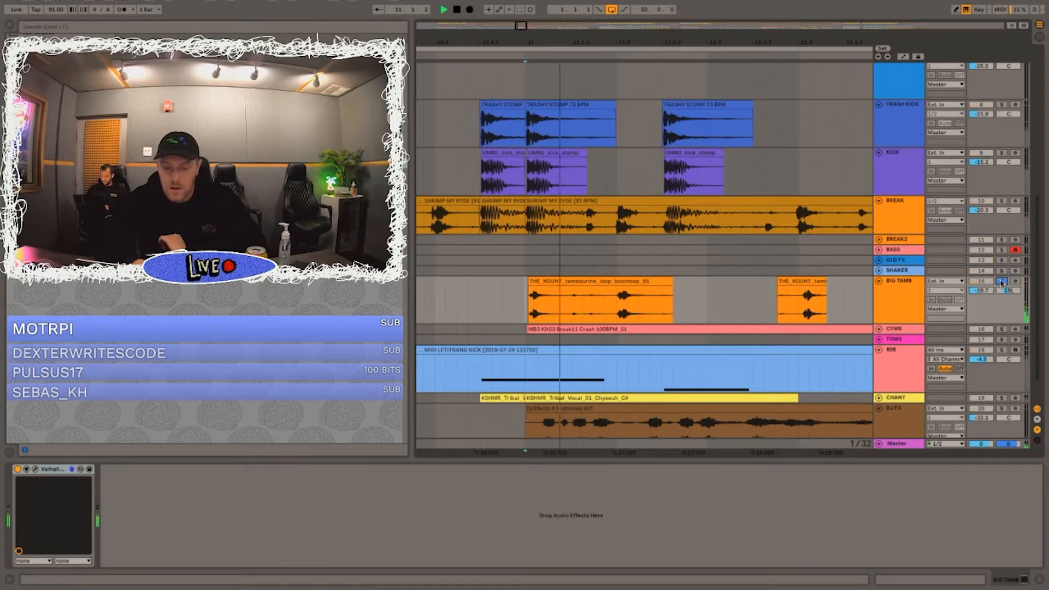
scroll(675, 36, down, 5)
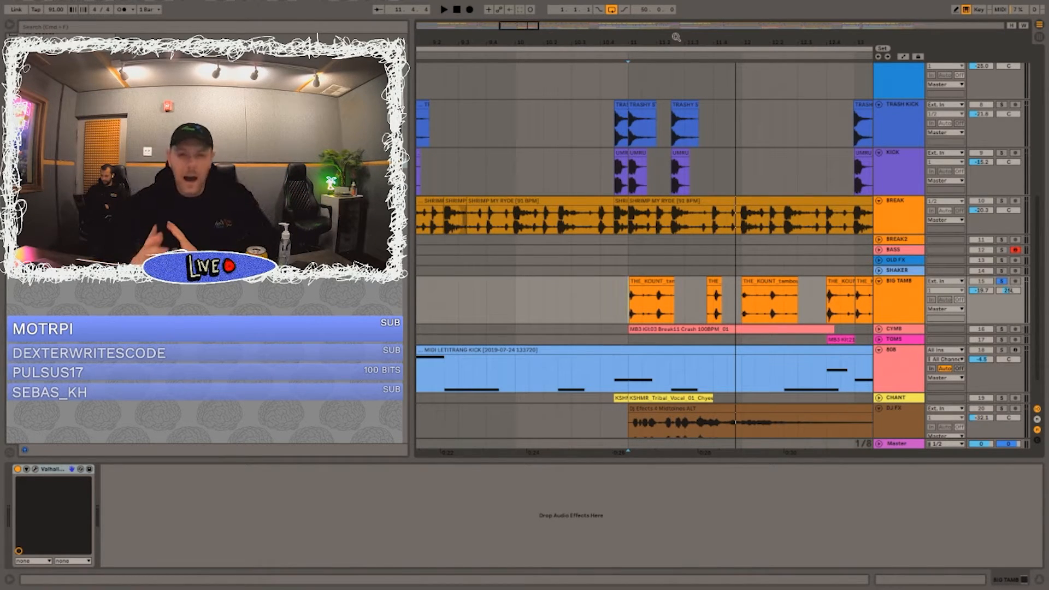
Step: Play the soloed BIG TAMB loop once more from bar 11
drag(628, 45, 629, 21)
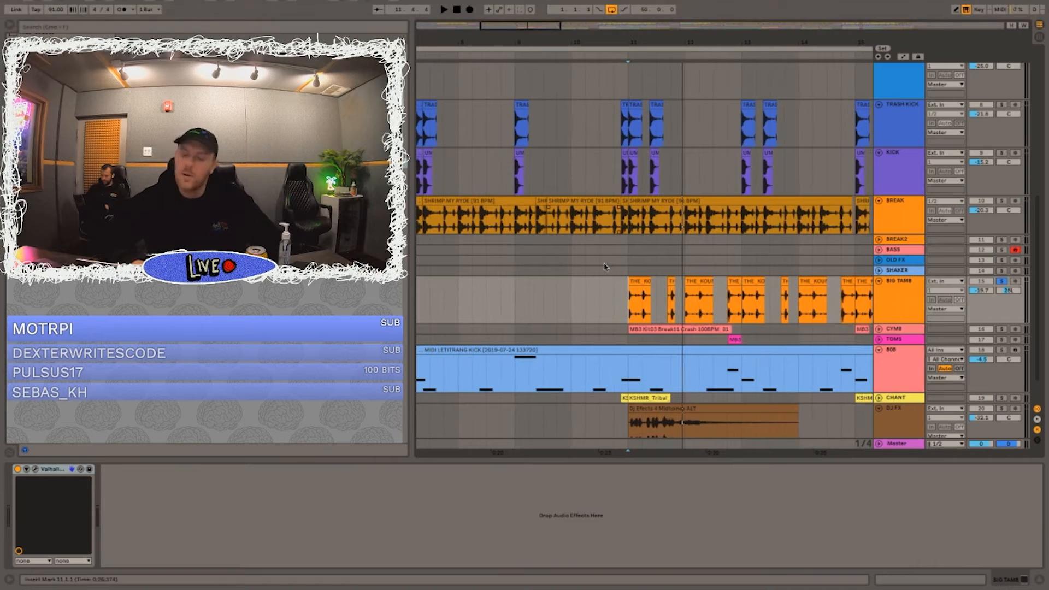
click(621, 272)
key(space)
scroll(803, 266, down, 2)
scroll(804, 267, right, 1)
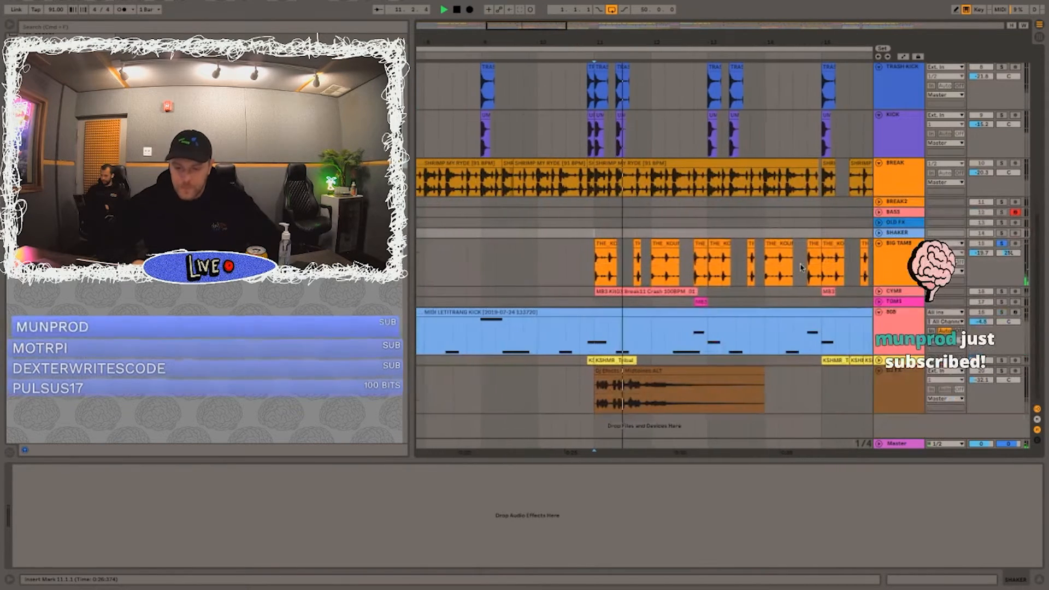
key(space)
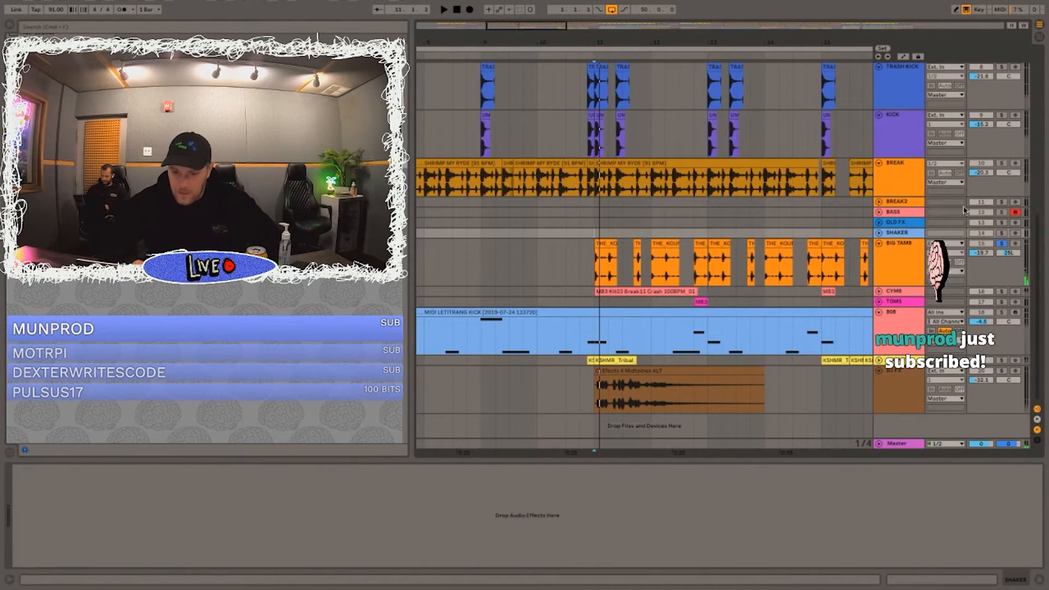
Step: Solo the DJ FX track and play its effect clip from bar 11
scroll(629, 176, up, 3)
scroll(629, 176, left, 1)
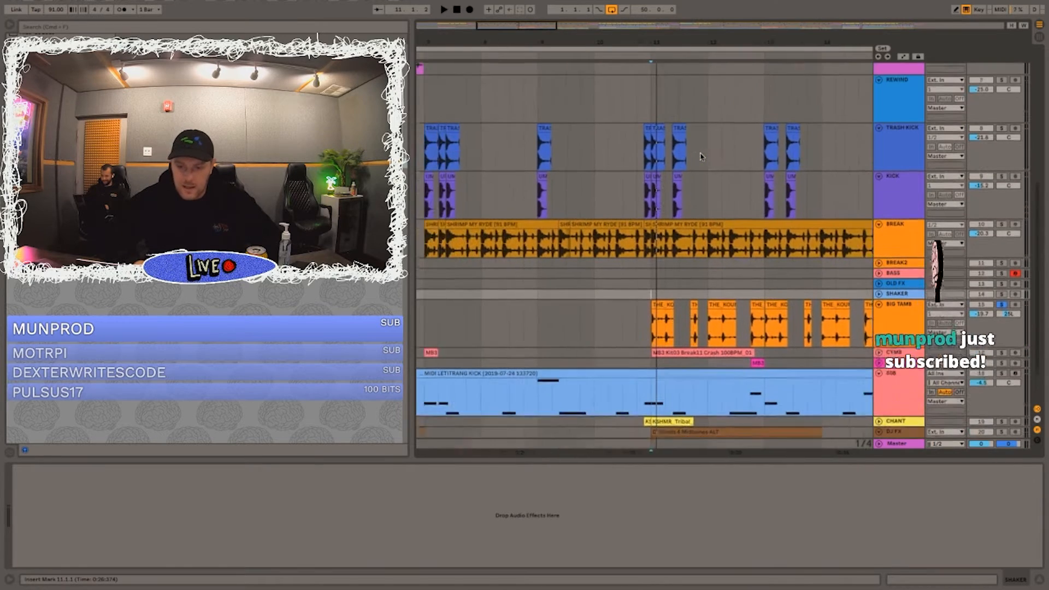
scroll(628, 176, right, 2)
scroll(628, 176, down, 3)
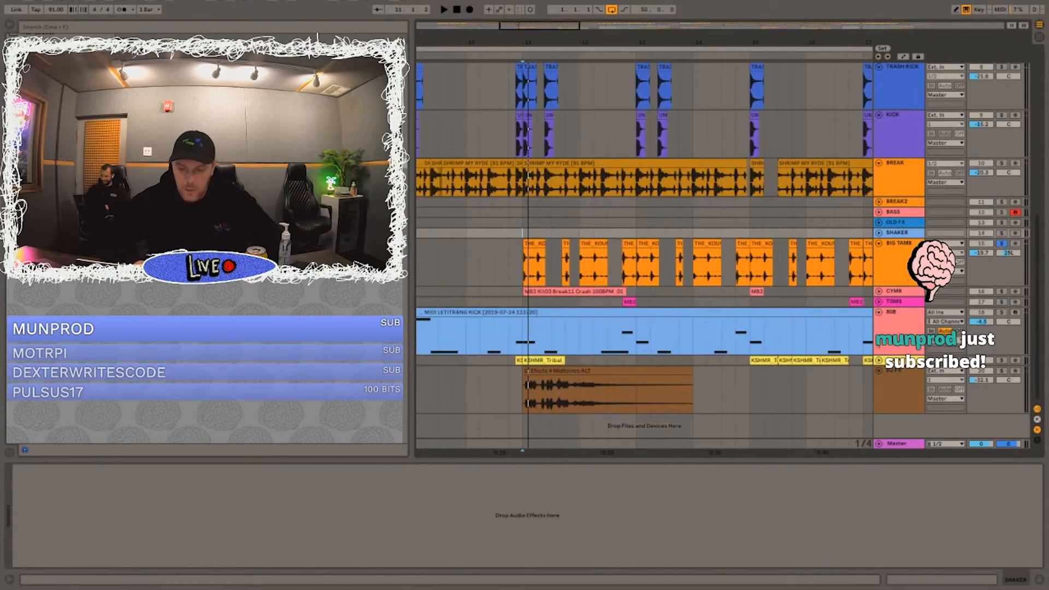
key(space)
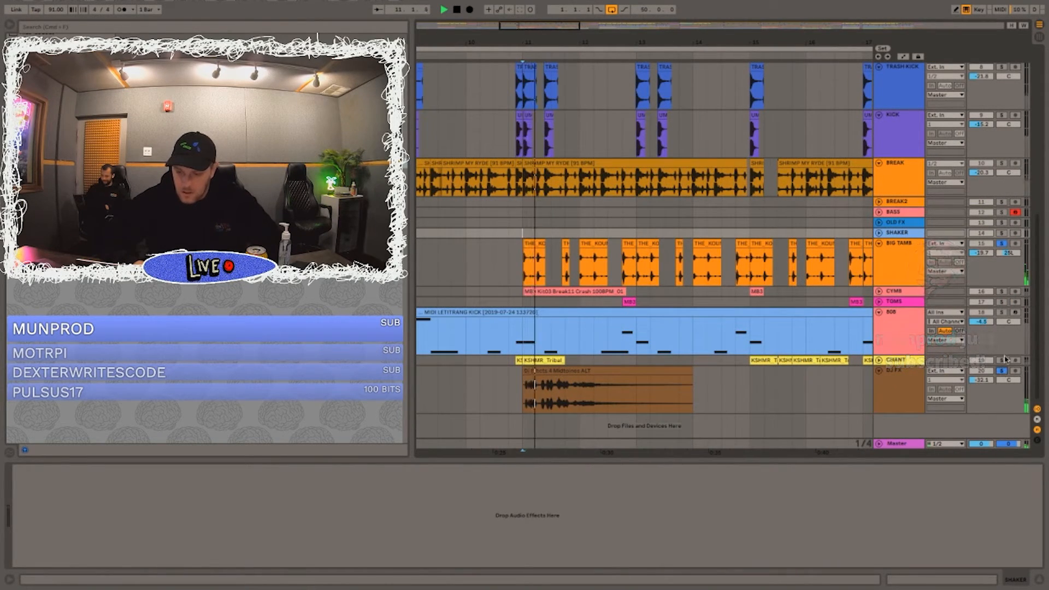
Step: Expand and solo the CHANT track, and select its tribal vocal clip at bar 15
click(880, 361)
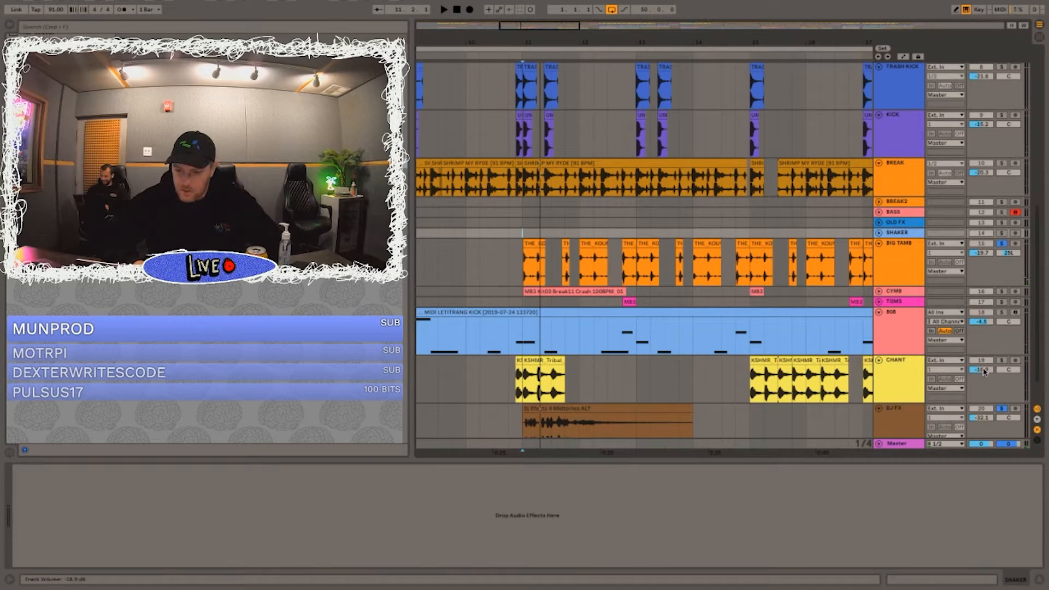
click(995, 361)
right_click(751, 360)
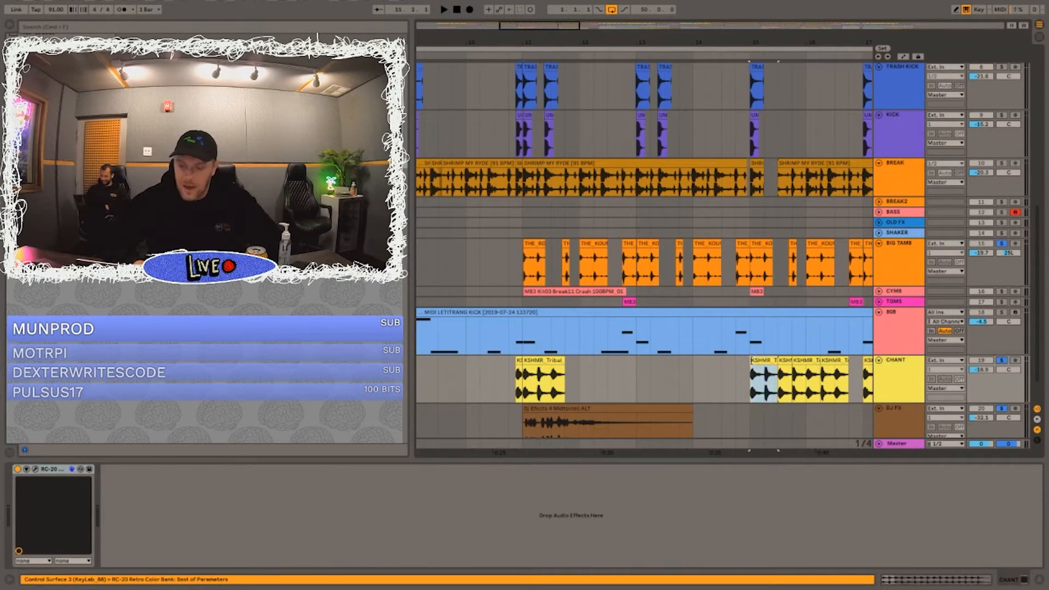
Step: Place the playback mark at bar 15 on the CHANT track and play the soloed chant clips
click(735, 375)
scroll(739, 383, right, 2)
scroll(739, 382, down, 1)
click(710, 383)
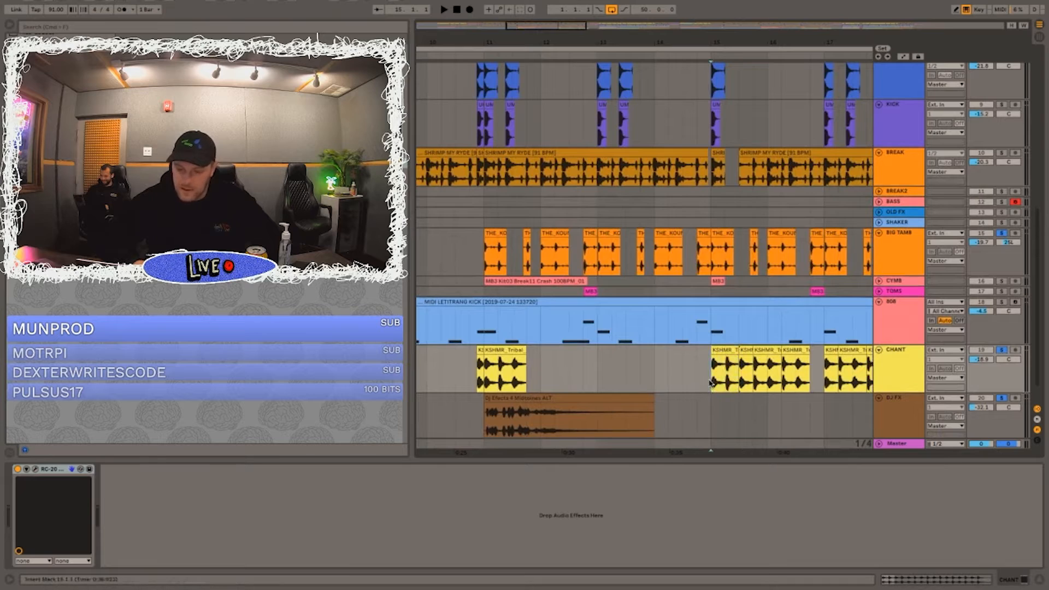
key(space)
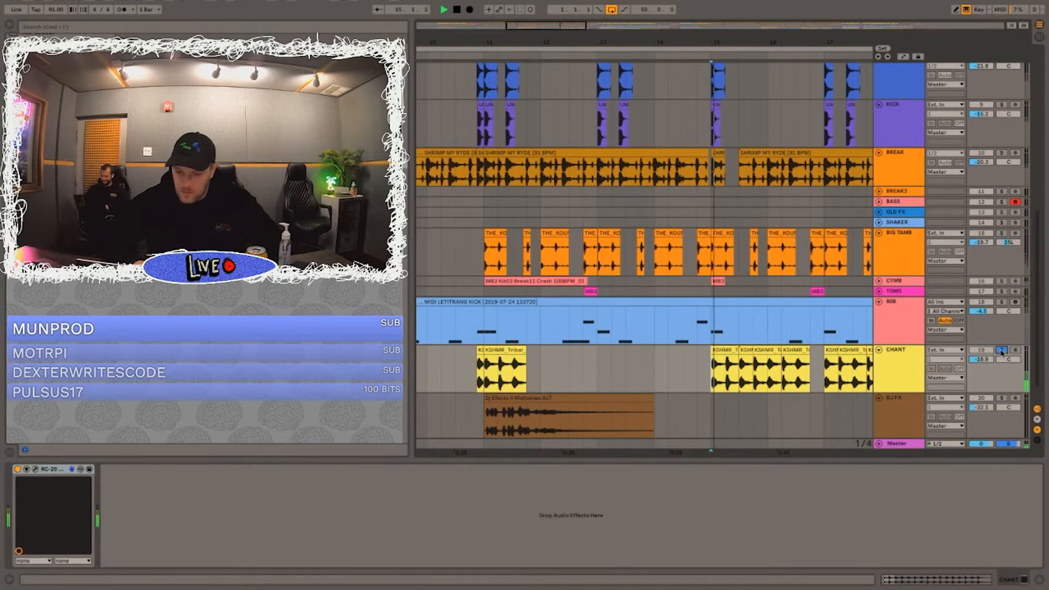
scroll(740, 353, right, 2)
scroll(739, 353, down, 1)
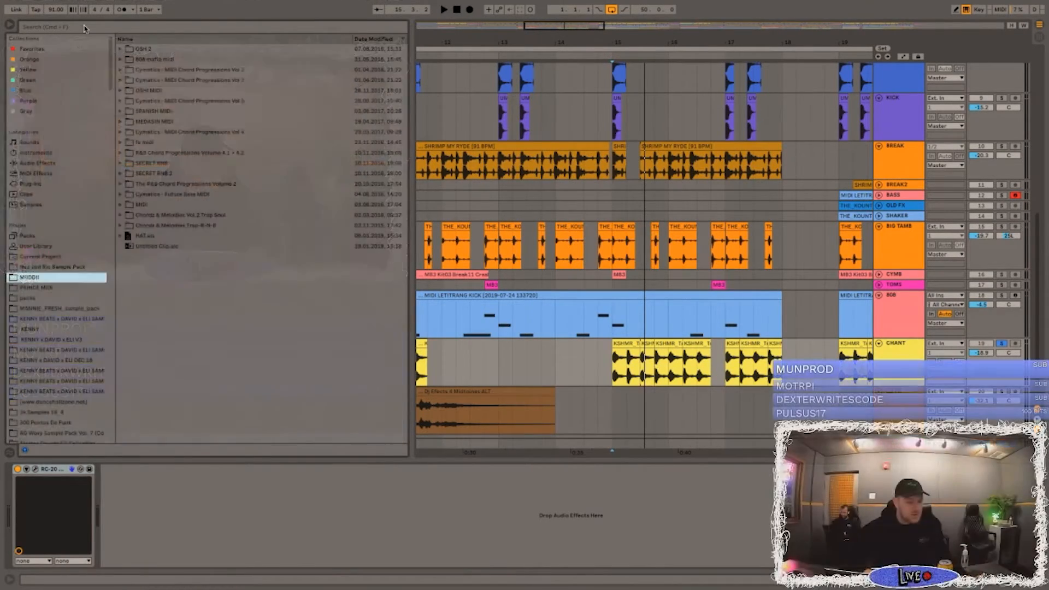
Step: Search the whole sample library for CHANT and look through the matching samples
click(86, 29)
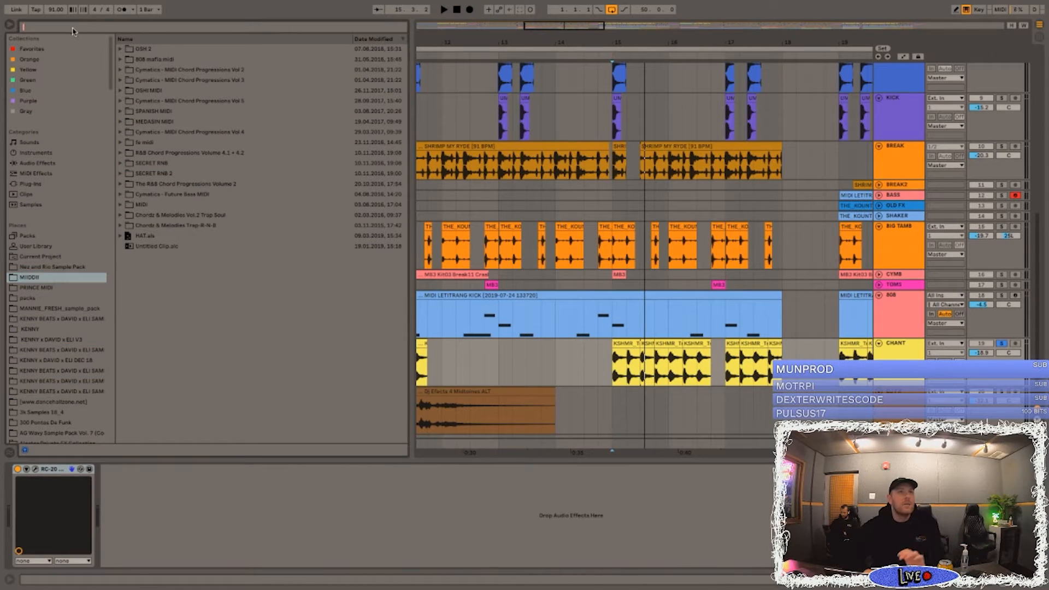
text(CHANT)
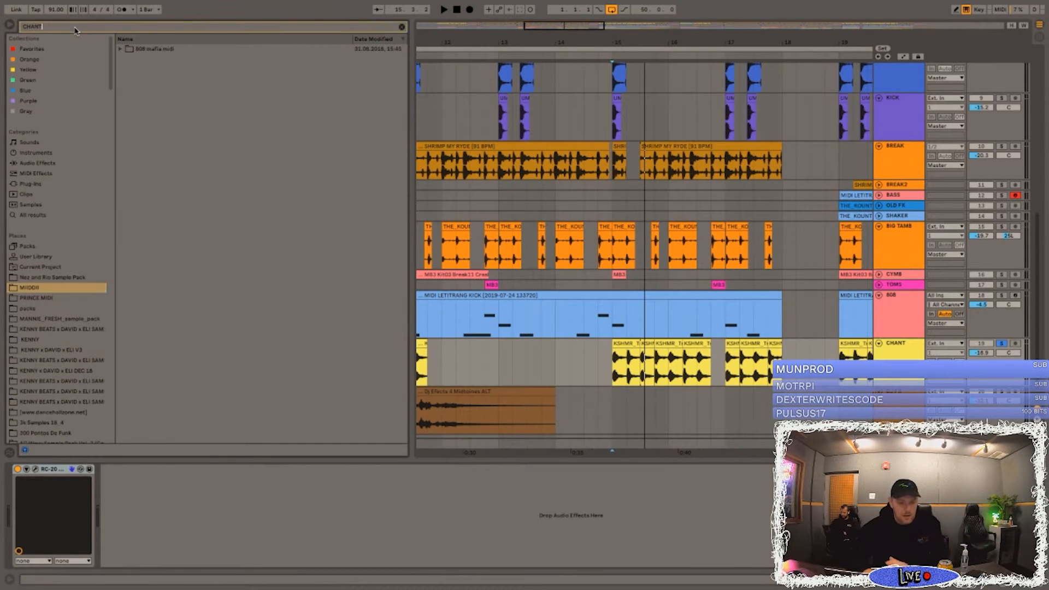
click(32, 216)
scroll(238, 84, down, 6)
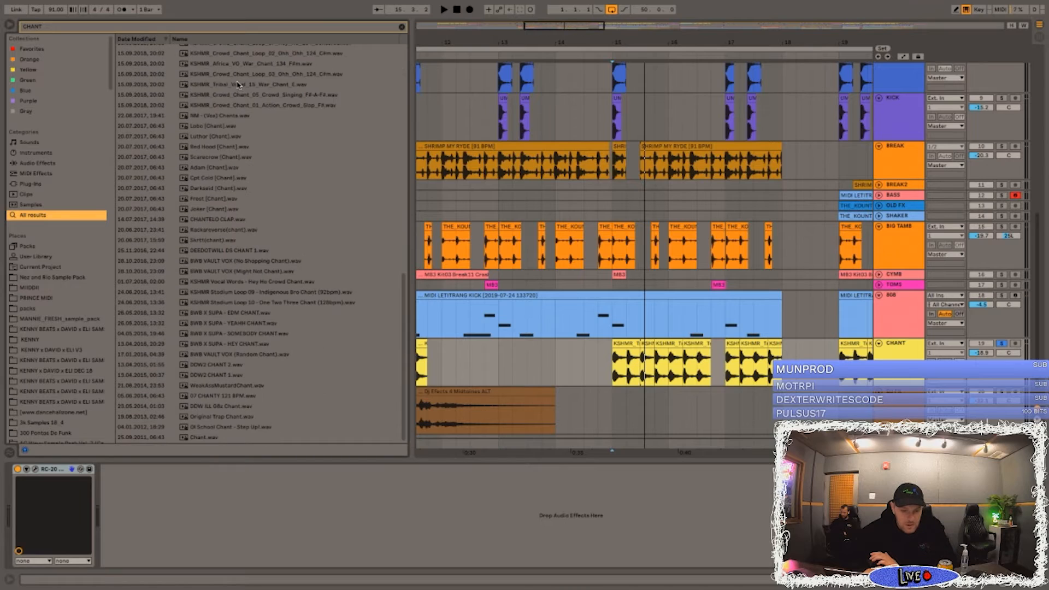
scroll(238, 84, up, 3)
scroll(228, 199, down, 6)
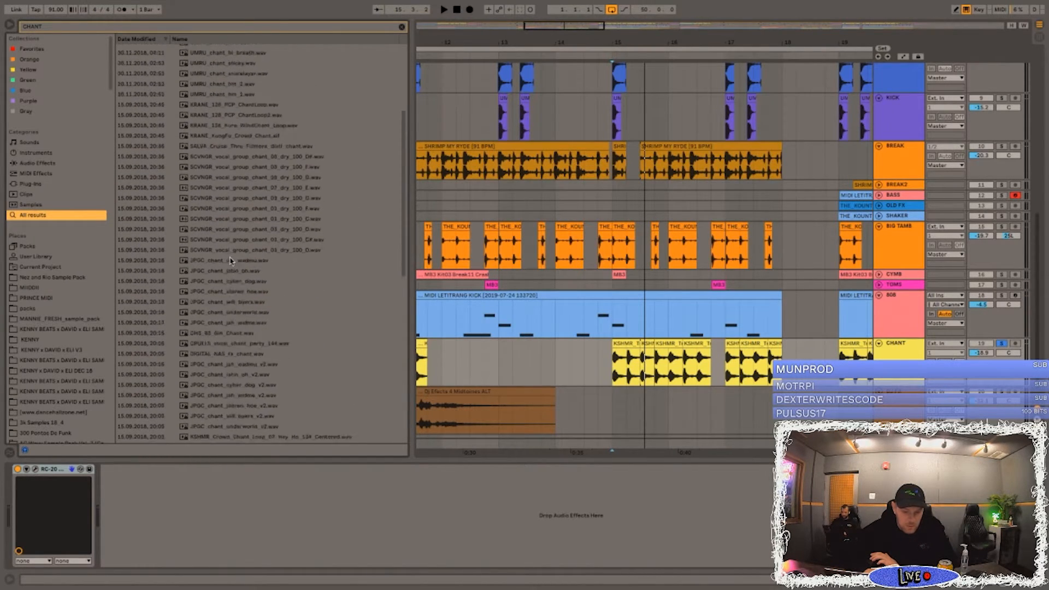
scroll(231, 288, down, 5)
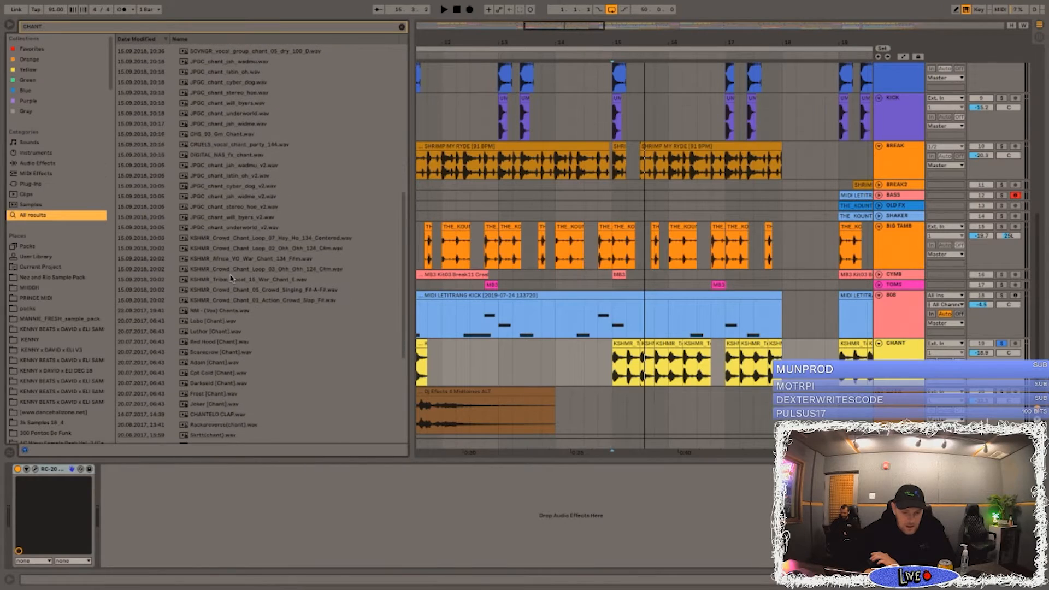
scroll(219, 136, up, 10)
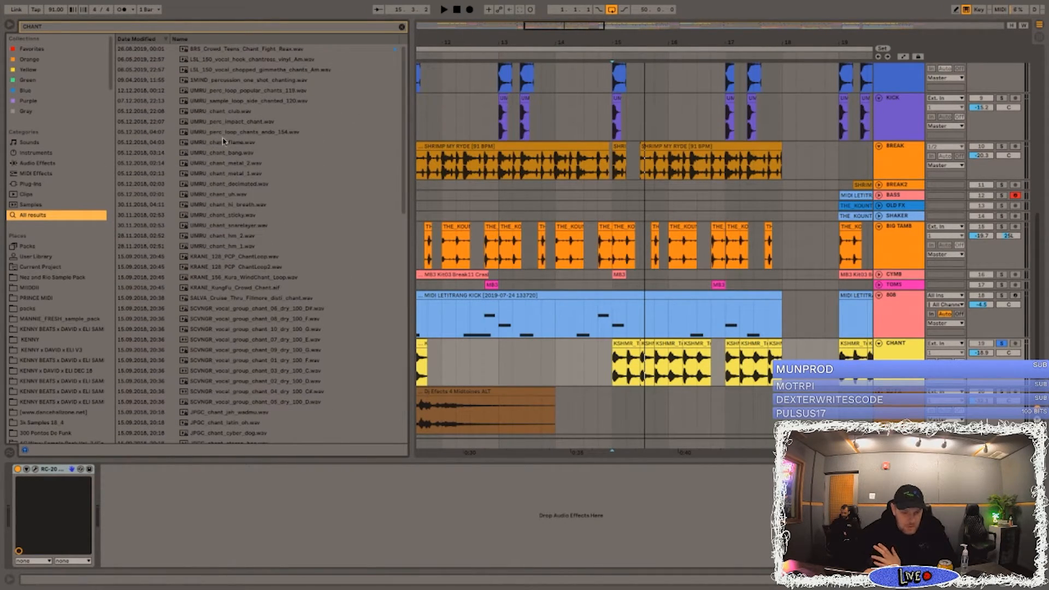
Step: Search the whole library for SNARE and scan through the matching samples
click(53, 28)
text(SNARE)
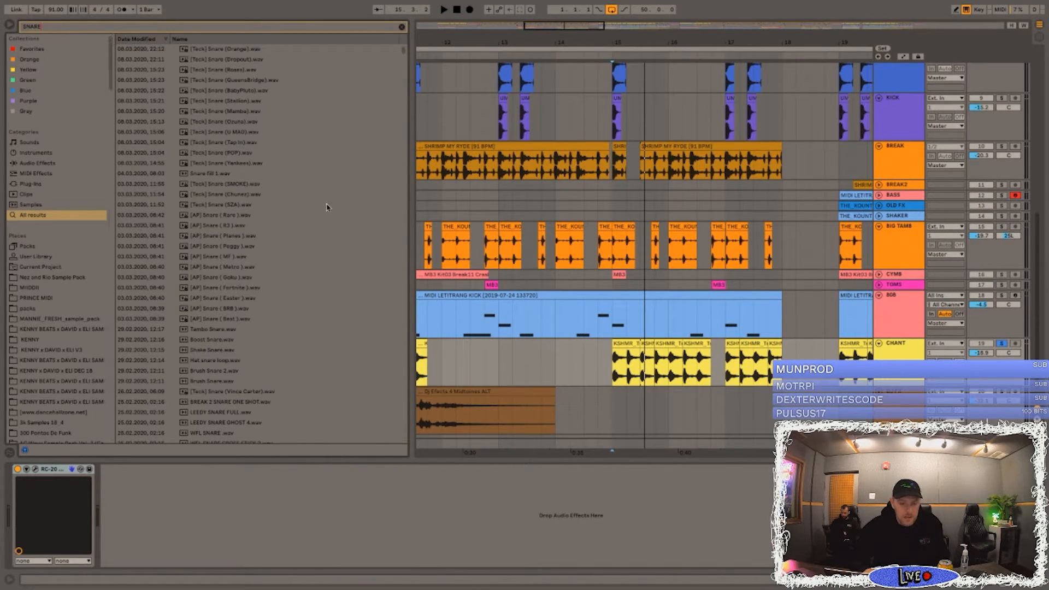
scroll(327, 207, down, 20)
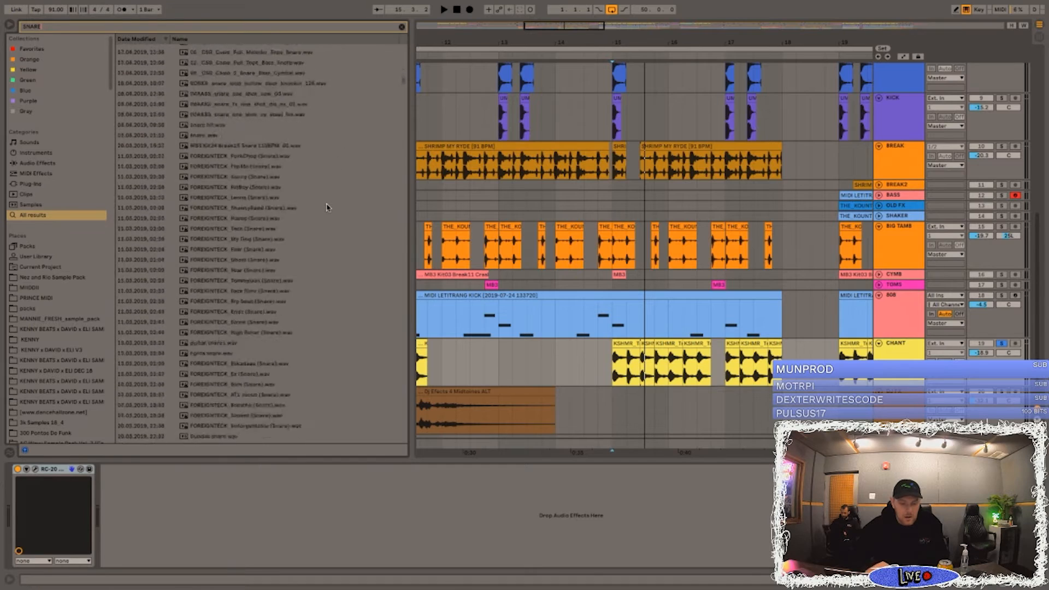
Step: Search the library for KICK and 808 samples, and clear the search text
text(KICK)
key(ctrl+f)
text(808)
key(BackSpace)
key(BackSpace)
key(BackSpace)
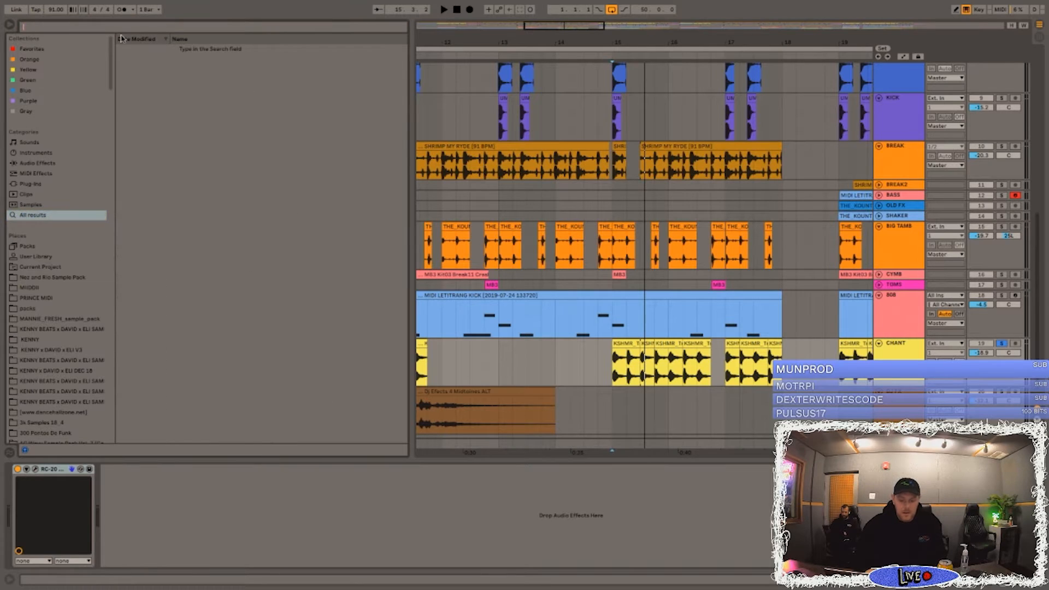
Step: Search the library for BIRDS, broaden it to BIRD, scan the samples and clear the search text
text(BIRDS)
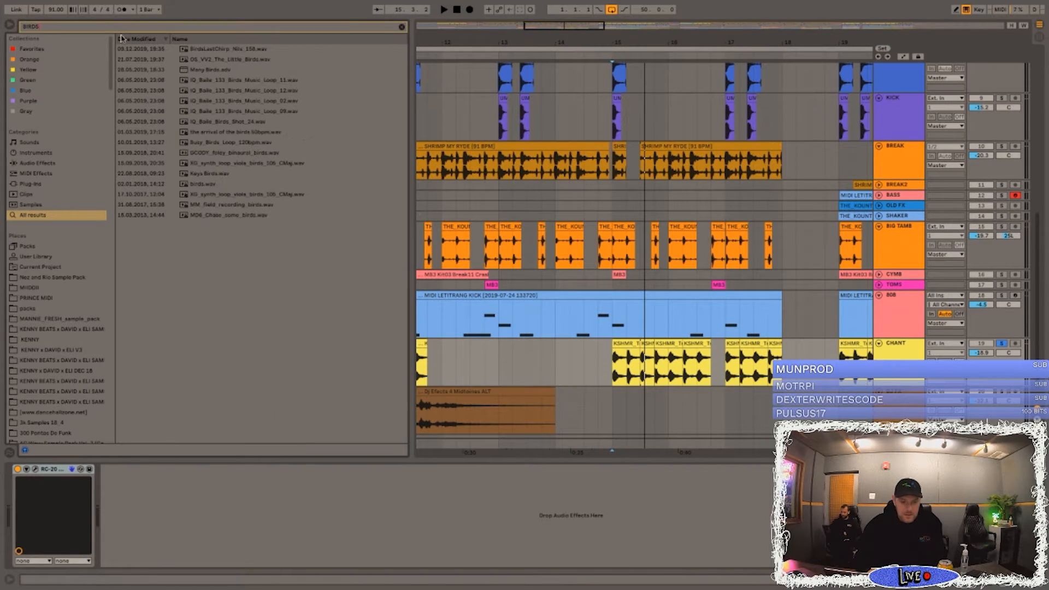
key(BackSpace)
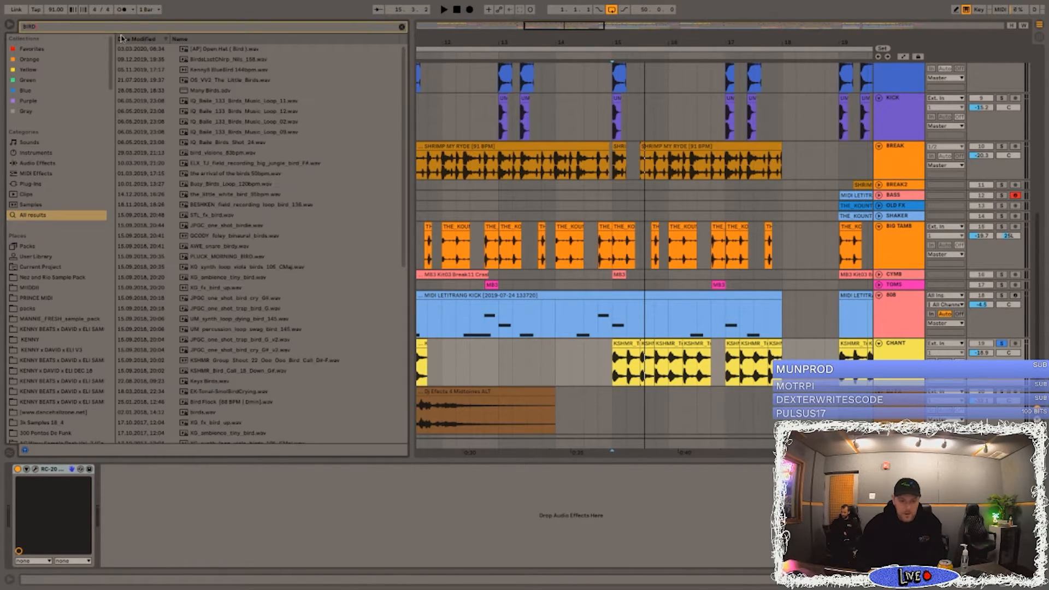
scroll(198, 156, down, 5)
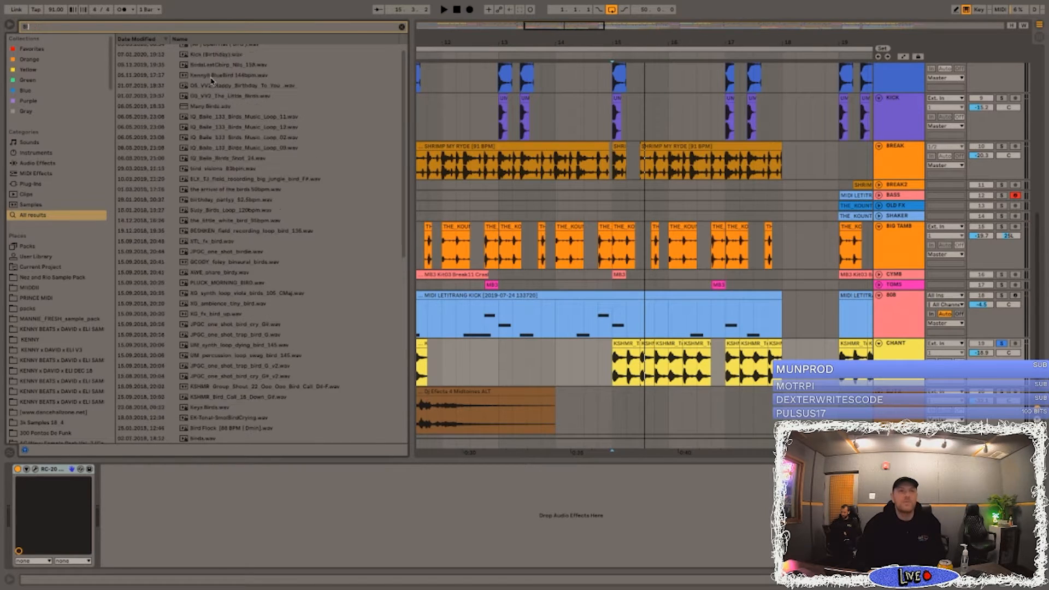
key(BackSpace)
key(BackSpace)
key(BackSpace)
key(BackSpace)
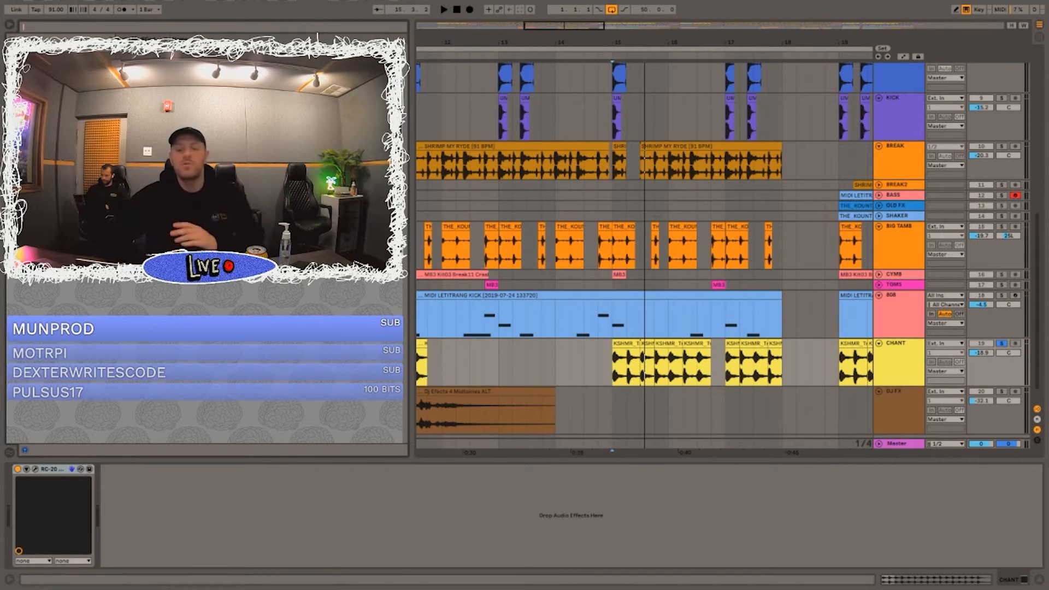
Step: Turn off the CHANT solo and play the full mix from bar 14, beat 3
click(600, 193)
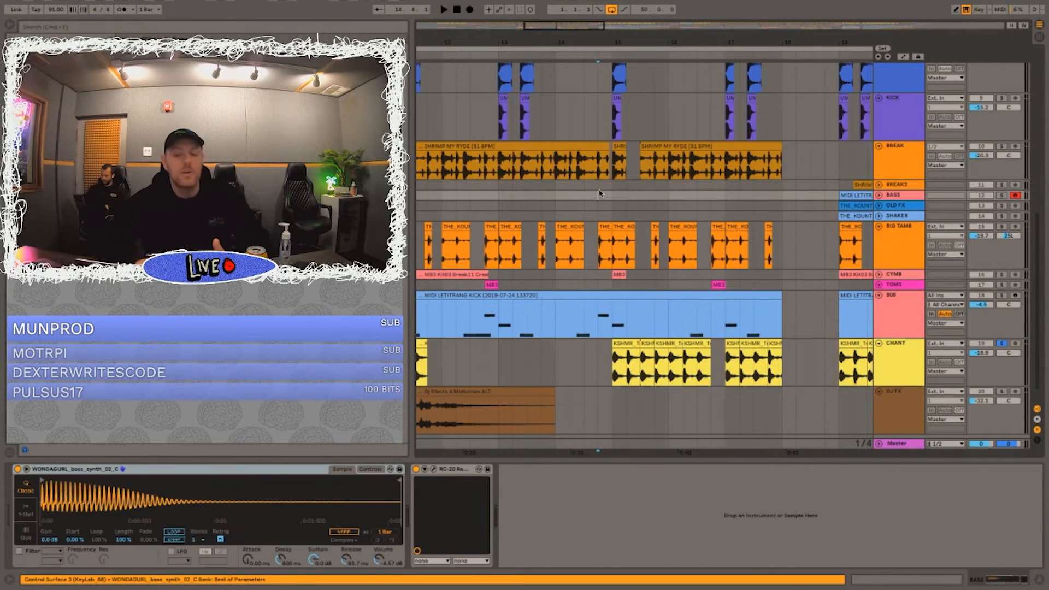
click(586, 186)
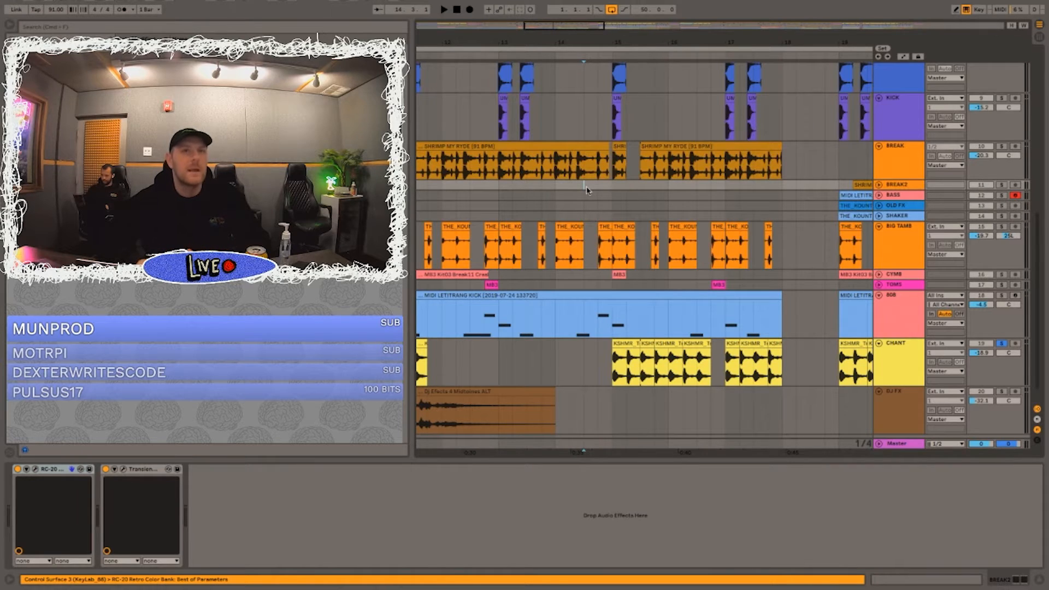
scroll(586, 190, down, 1)
key(space)
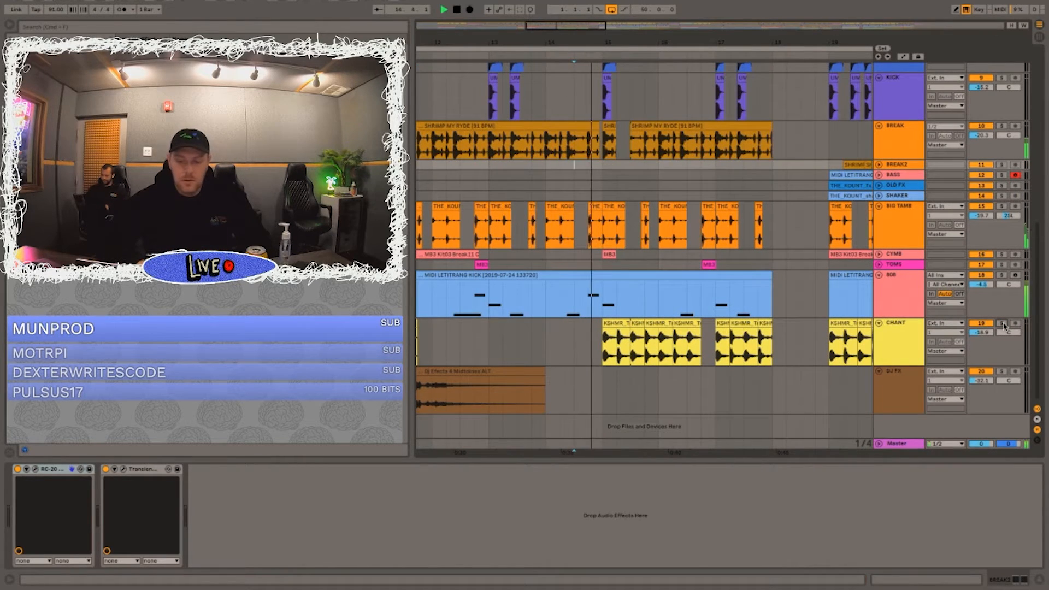
scroll(663, 259, up, 1)
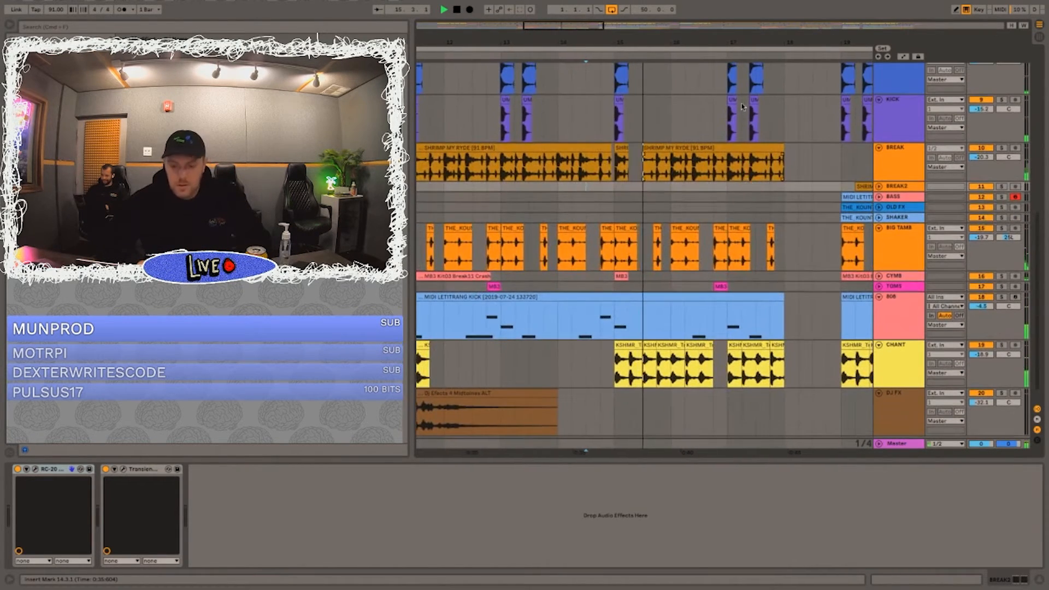
scroll(663, 260, down, 1)
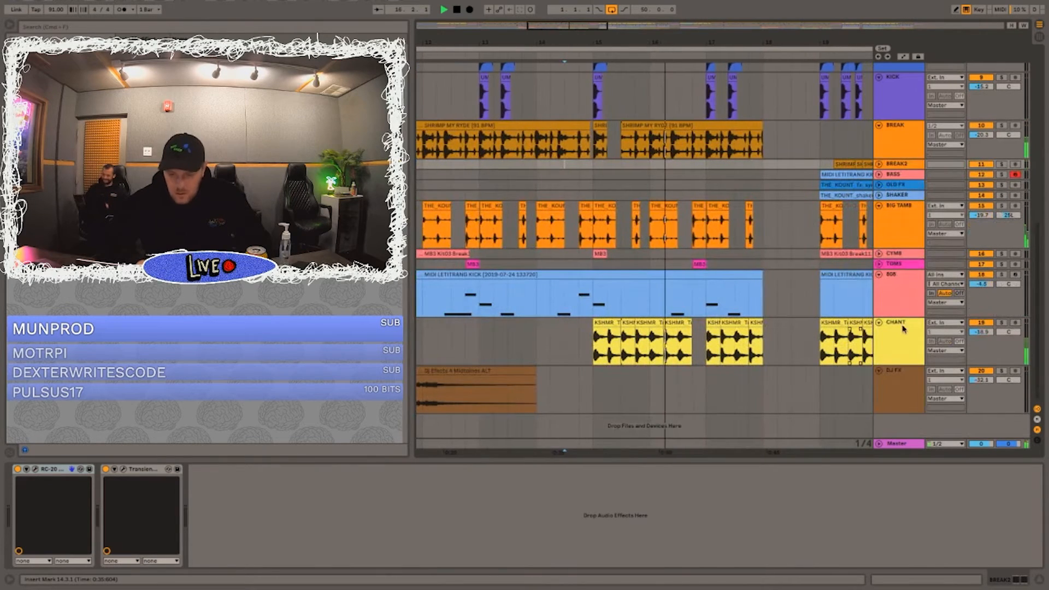
Step: Solo the CHANT track again and replay the section around bar 15 to hear only the chants
click(1001, 323)
key(space)
key(space)
scroll(663, 338, right, 3)
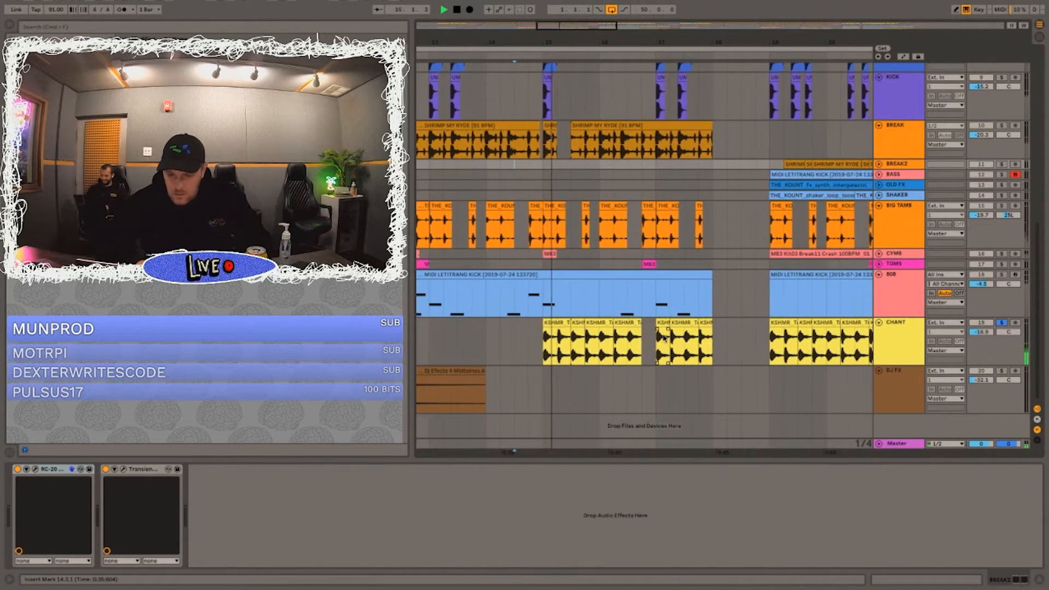
Step: Inspect the individual CHANT clips around bar 15 in clip view and play the soloed chants from bar 15
double_click(588, 341)
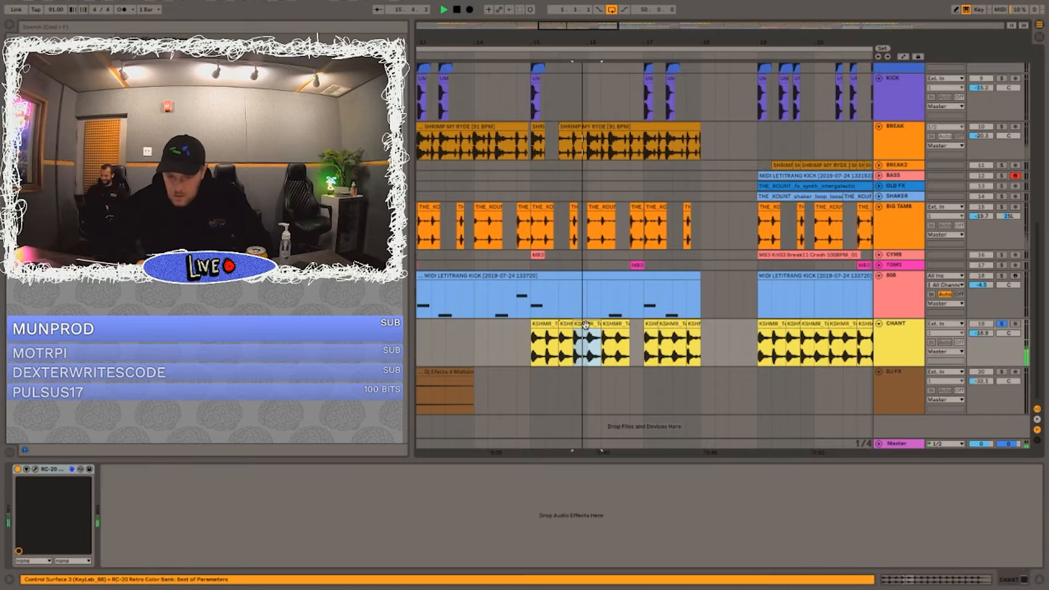
key(space)
click(554, 326)
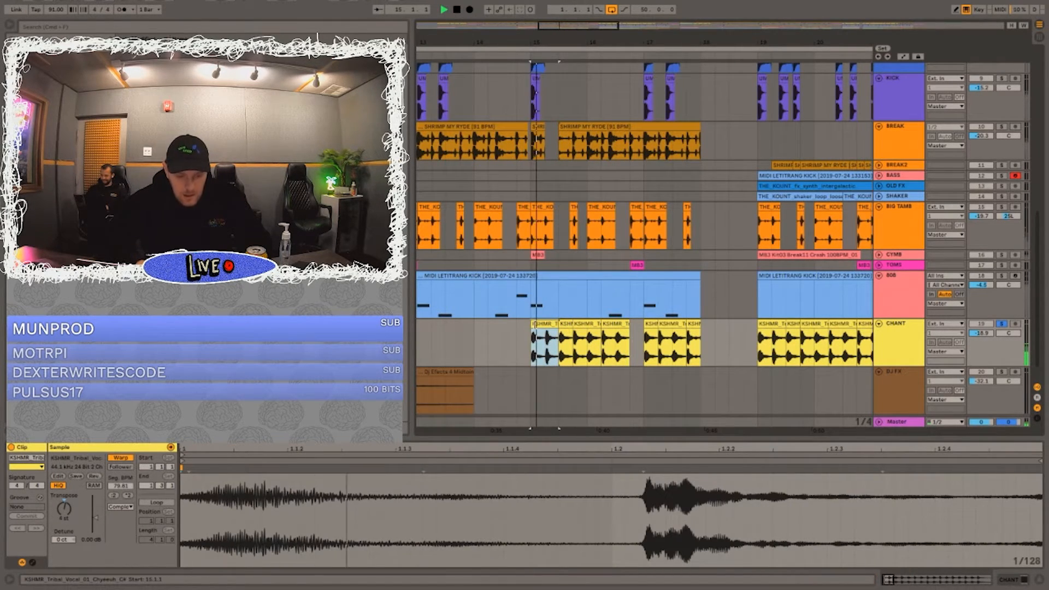
click(567, 325)
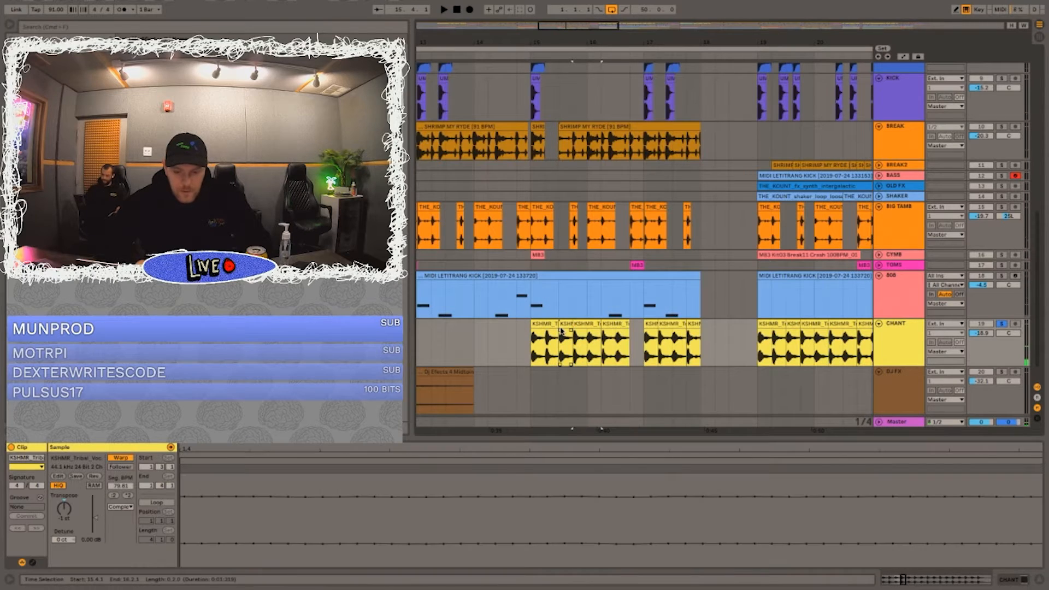
key(space)
click(584, 327)
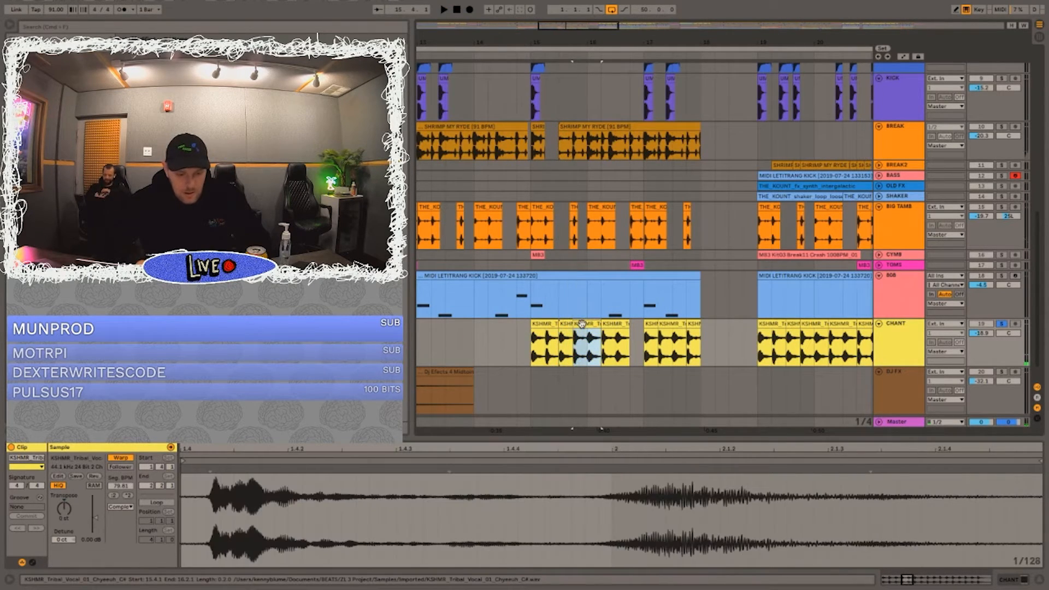
click(615, 328)
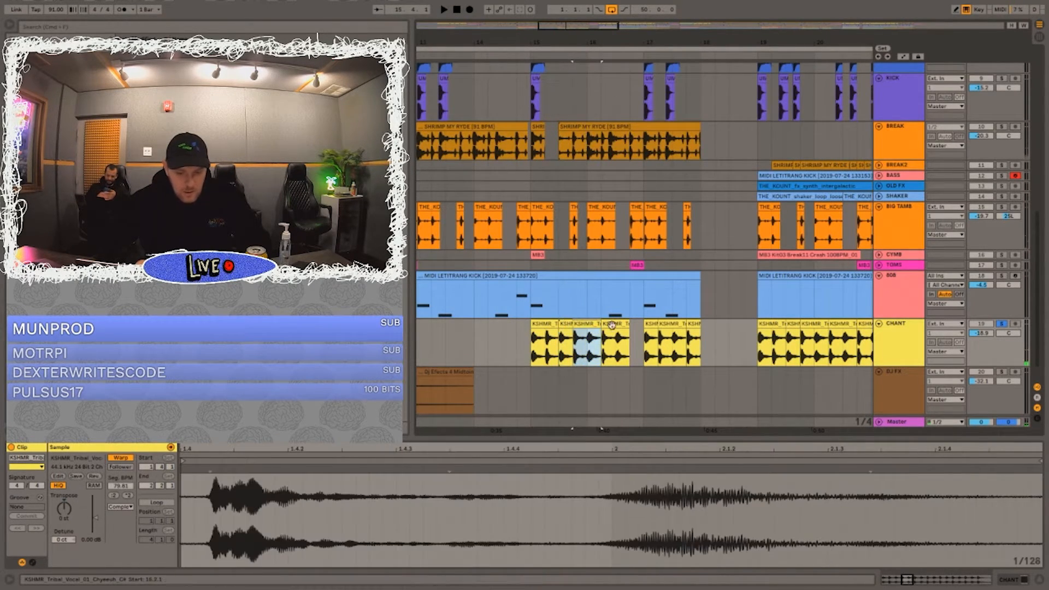
click(531, 348)
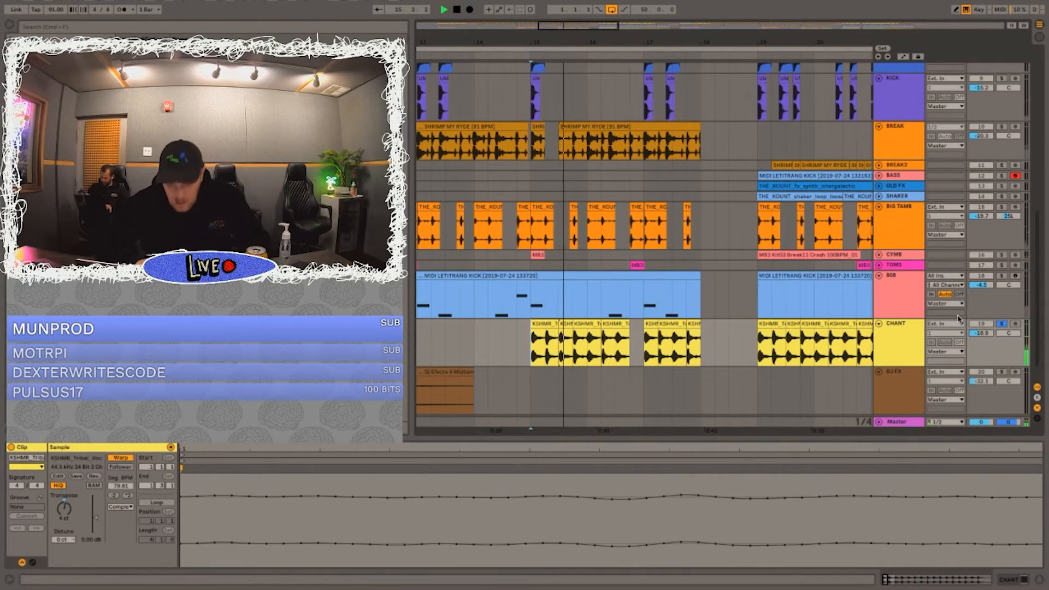
Step: Turn off the CHANT solo and play the full mix from bar 15
click(1002, 324)
key(space)
key(space)
drag(576, 43, 578, 11)
scroll(592, 201, down, 2)
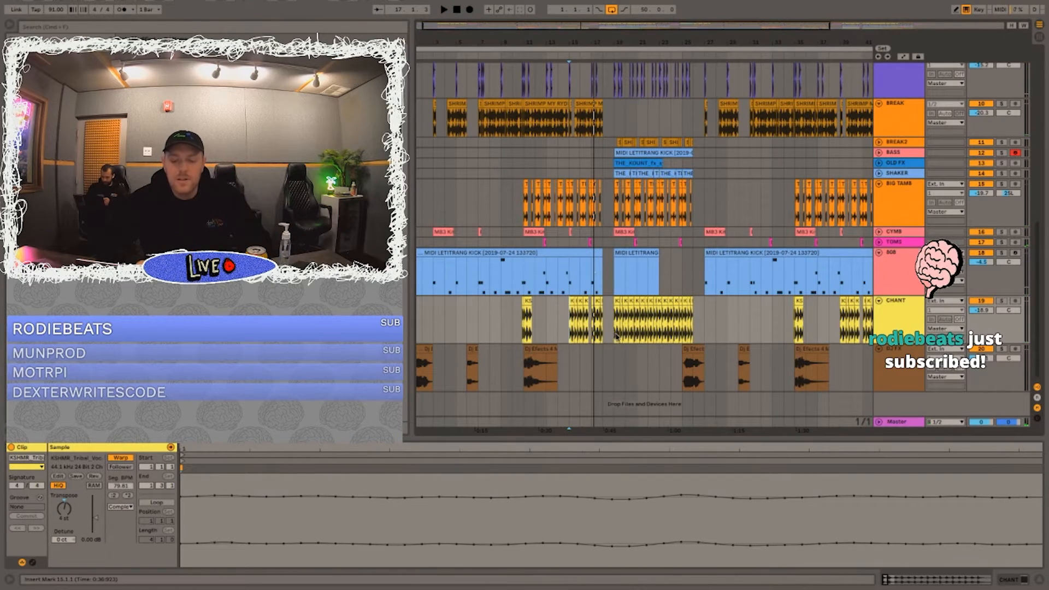
Step: Play the full mix from around bar 18 and look over the upper tracks in that section
click(604, 277)
key(space)
scroll(603, 277, up, 10)
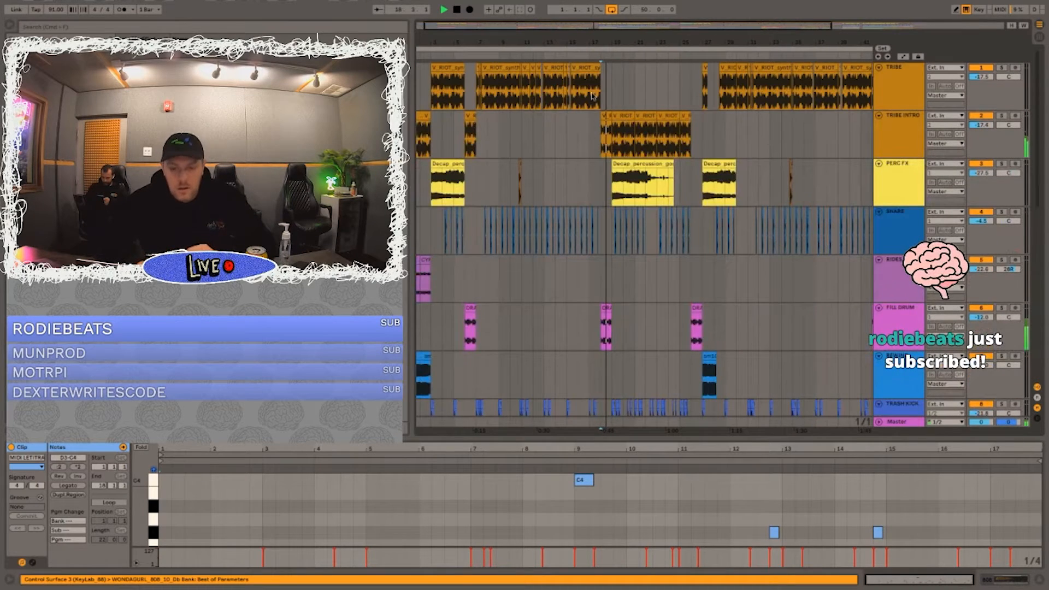
drag(612, 44, 613, 137)
drag(608, 42, 607, 11)
scroll(624, 296, down, 10)
Step: Play the full mix from around bar 14 to hear the lead-in to the next section
click(494, 153)
click(495, 163)
key(space)
click(471, 294)
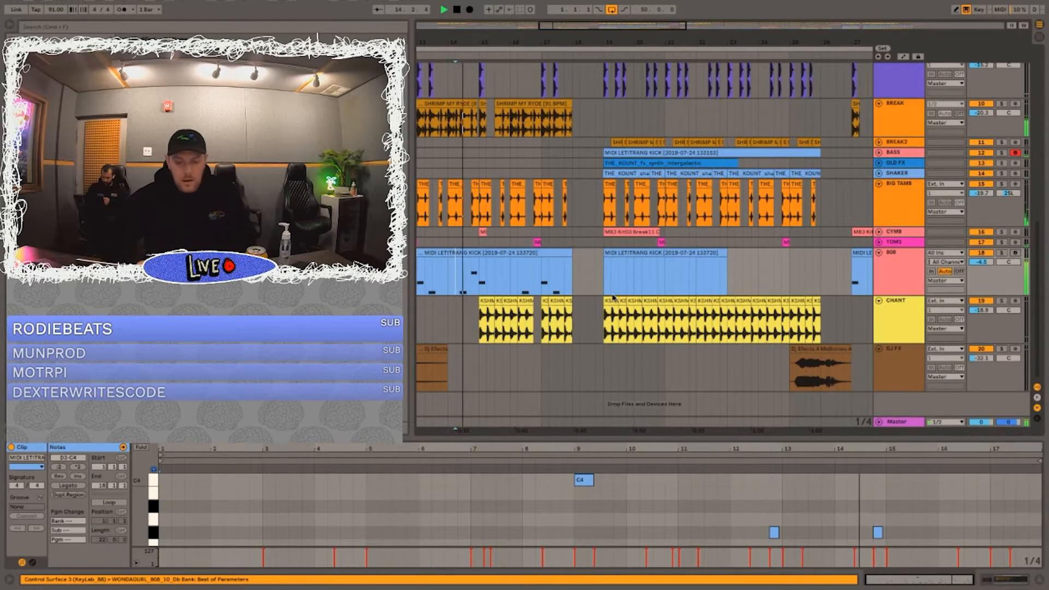
Step: Unfold the BASS track, solo it and play it from bar 19
click(596, 194)
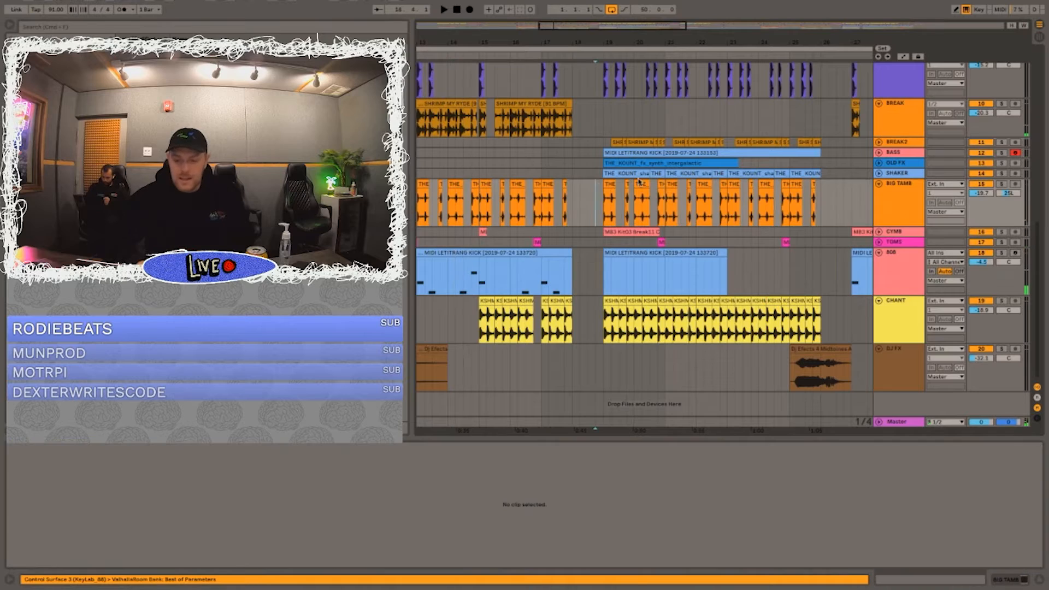
click(878, 153)
click(606, 170)
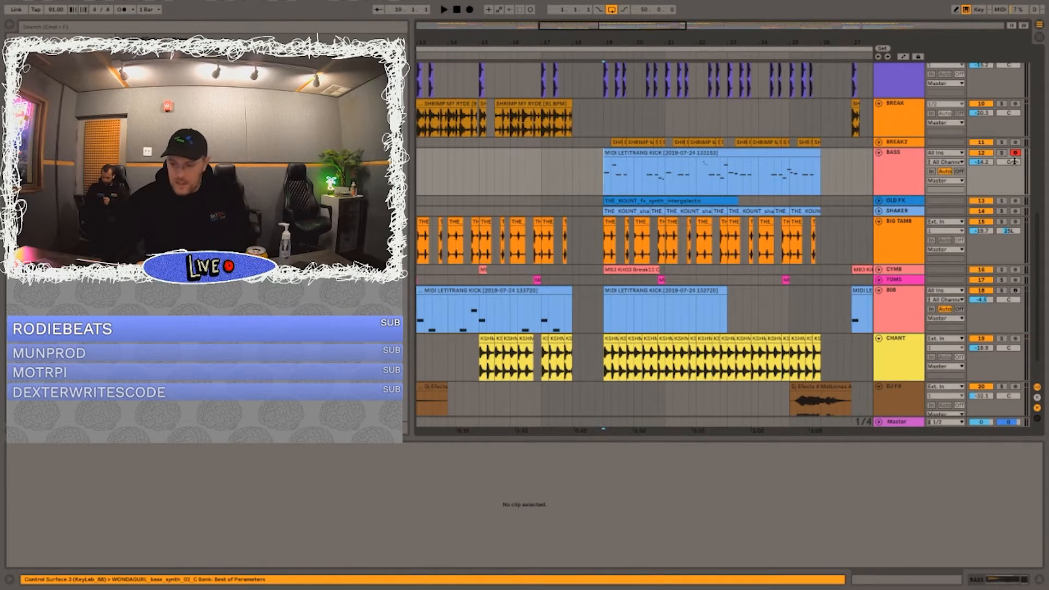
click(1002, 153)
key(space)
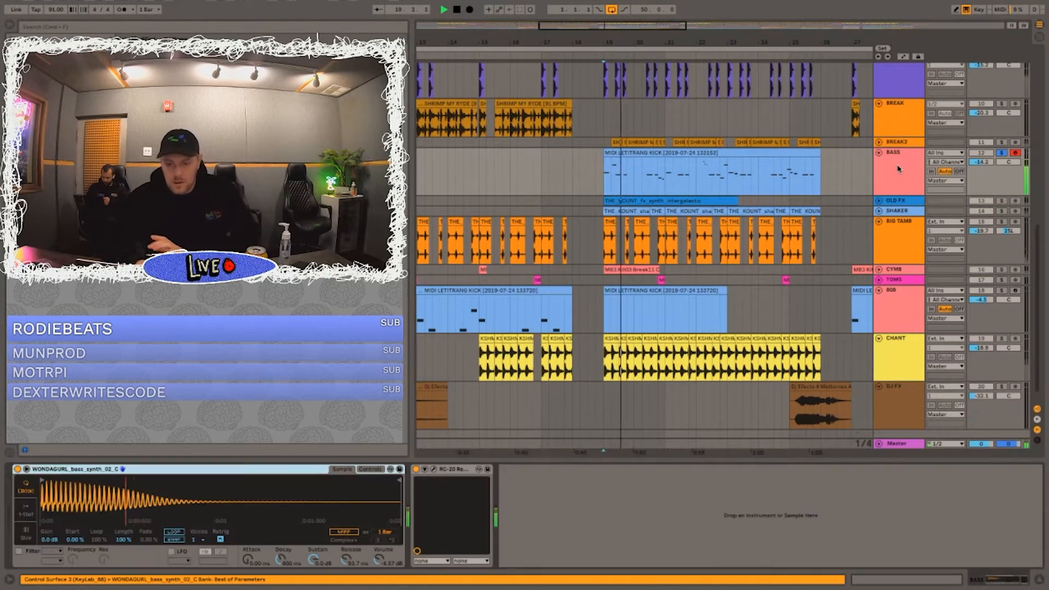
Step: Show the BASS track's devices, open its RC-20 effect window and replay the soloed bass from bar 19
click(899, 170)
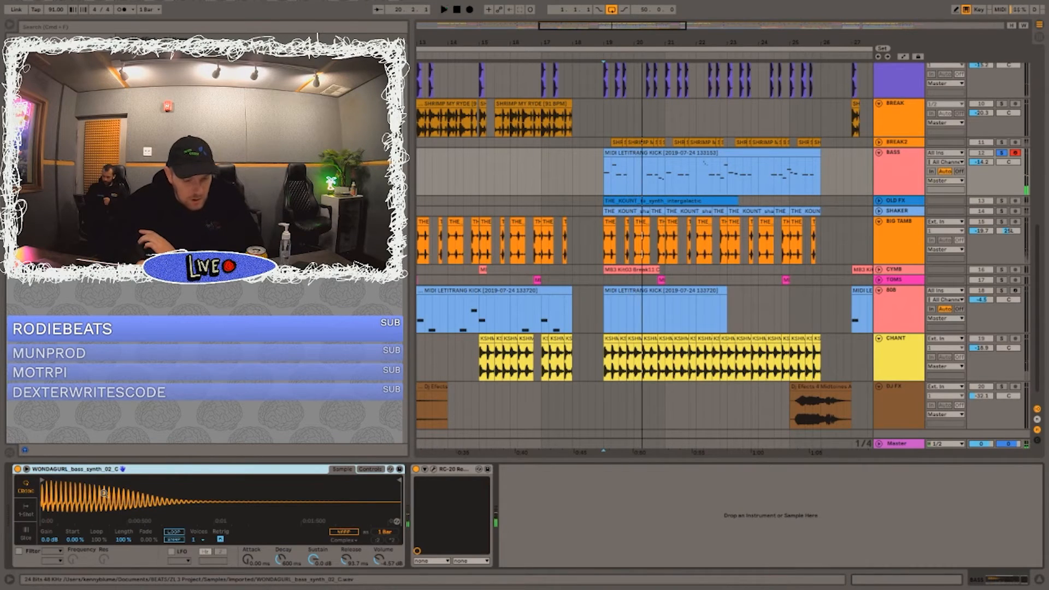
key(space)
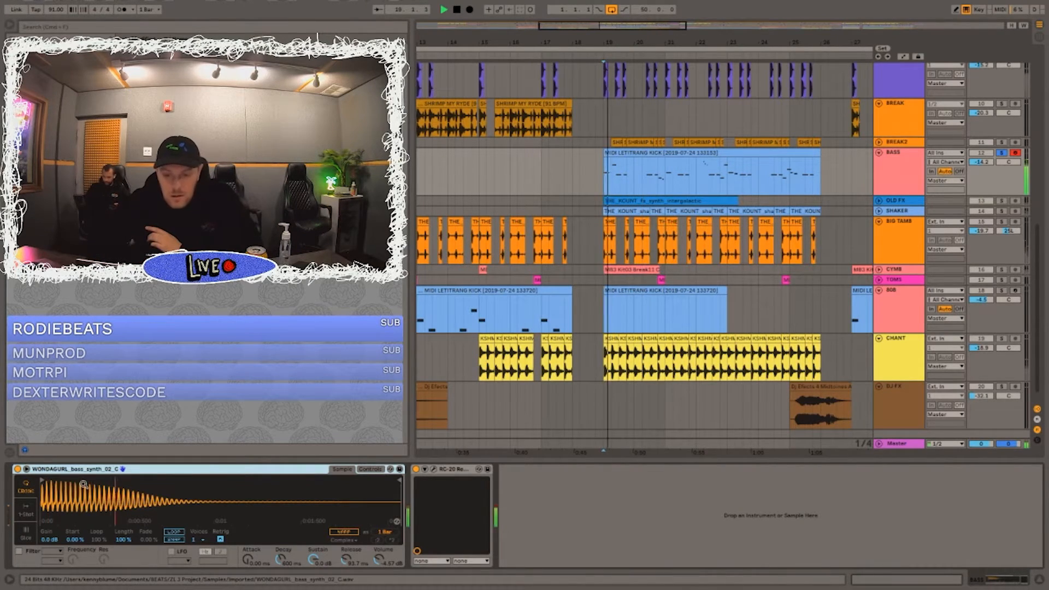
click(434, 470)
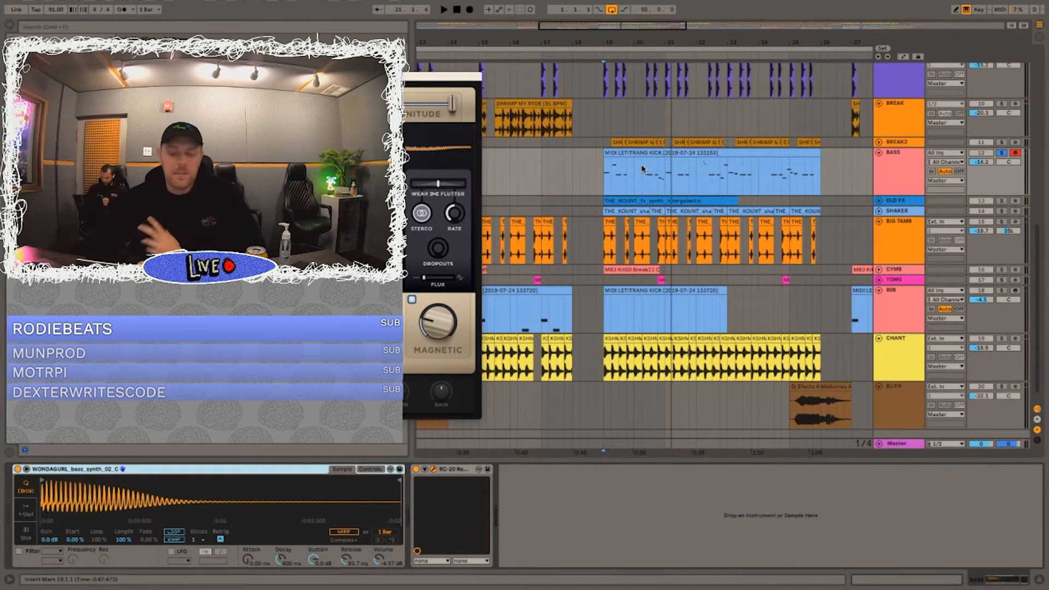
key(space)
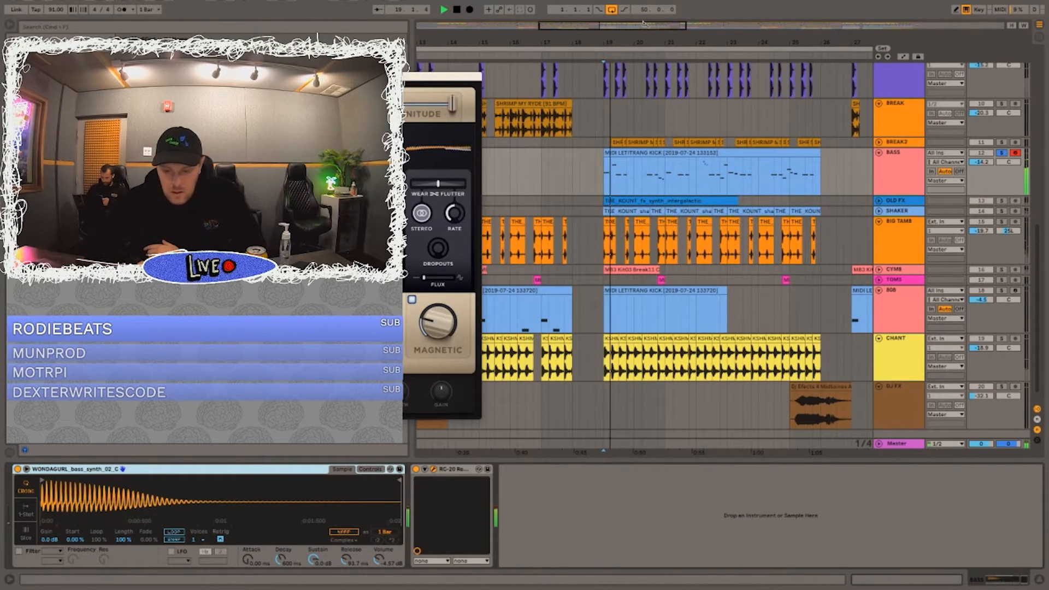
Step: Examine closely how the start of the kick lines up with the bass note near bar 20, beat 2
drag(648, 39, 649, 87)
scroll(640, 141, left, 3)
scroll(640, 142, up, 2)
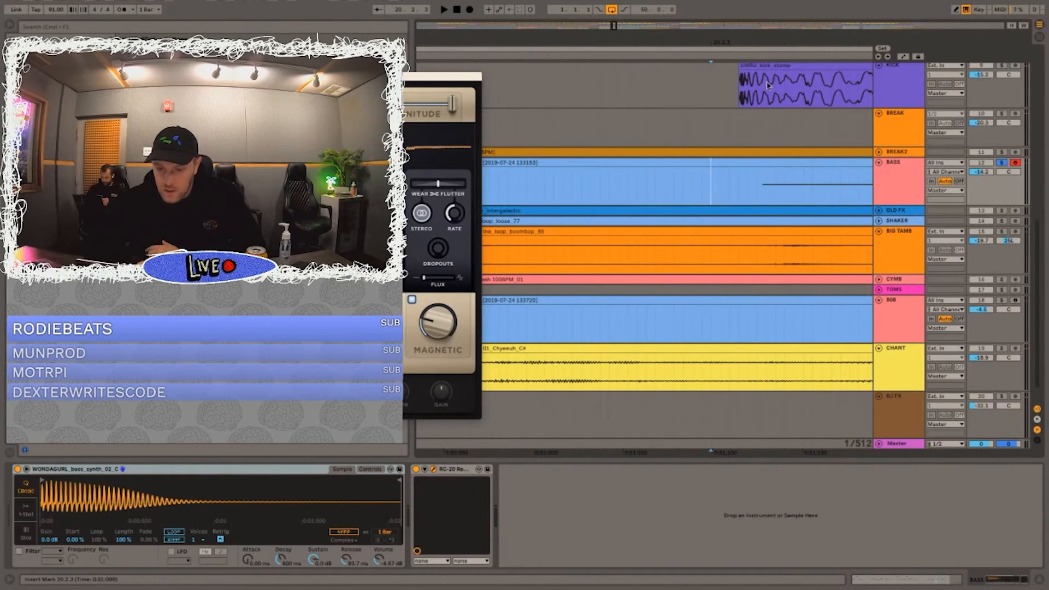
click(740, 90)
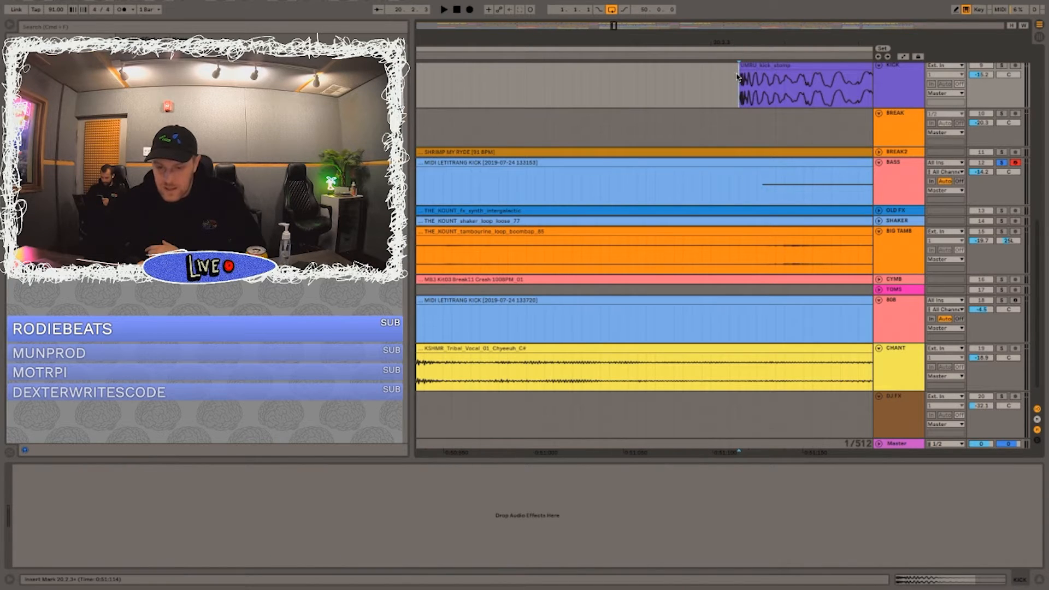
drag(738, 76, 710, 76)
drag(754, 184, 732, 182)
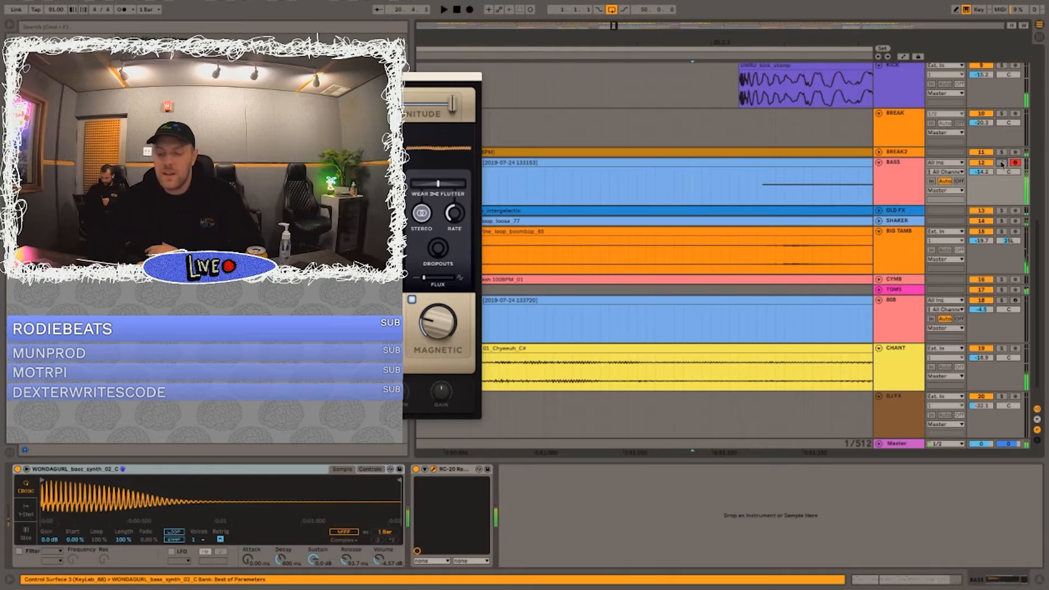
Step: Turn off the BASS solo, close the RC-20 window and play the full mix through the bass section
drag(774, 36, 569, 39)
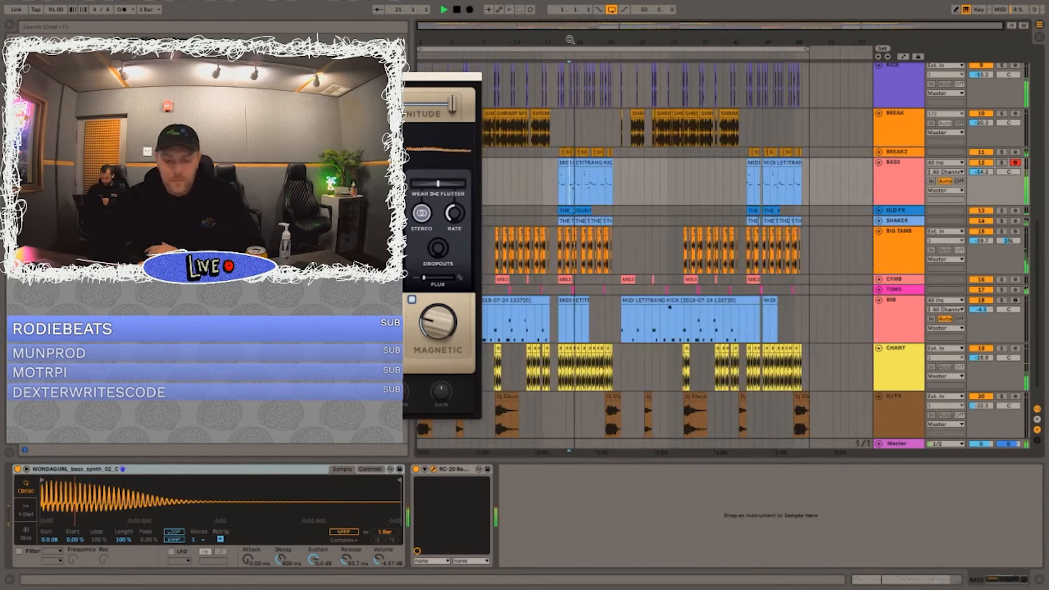
click(16, 77)
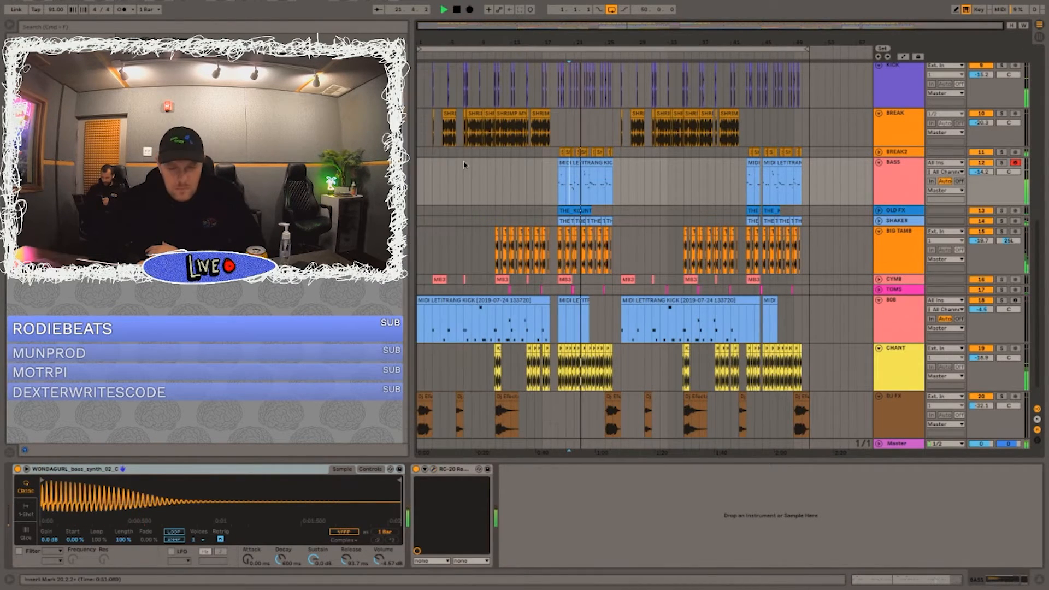
scroll(645, 171, down, 2)
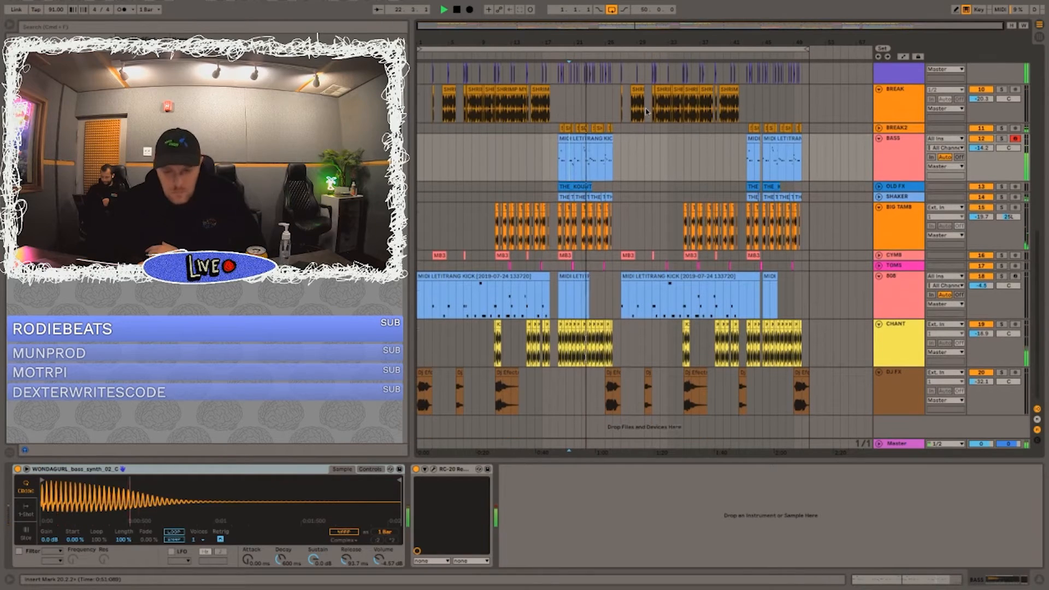
drag(585, 44, 538, 182)
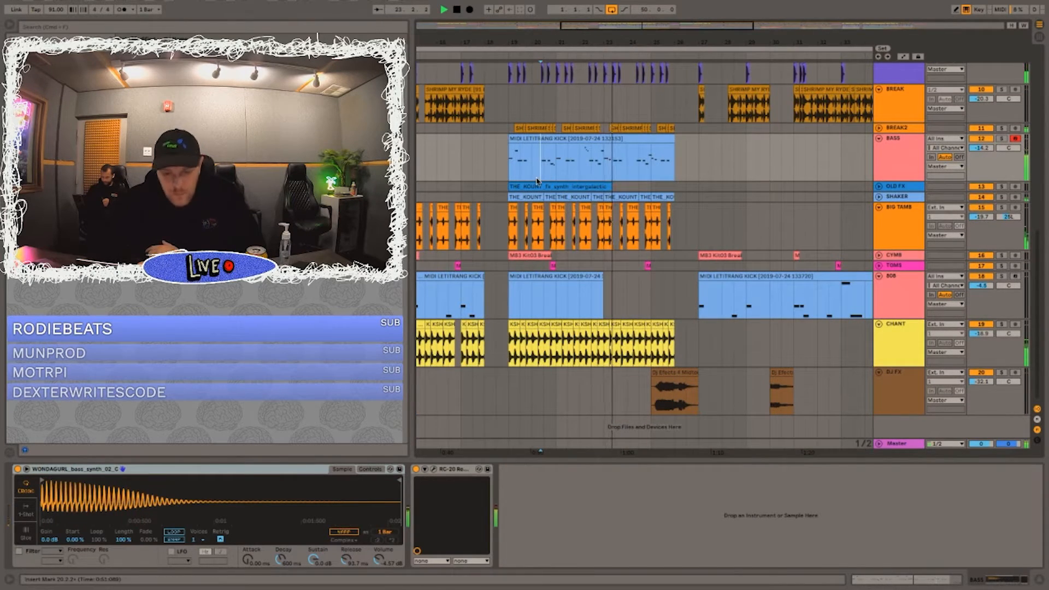
Step: Play the full mix from bar 19, bar 20 and bar 22, beat 3 to hear the bass line in context
click(504, 155)
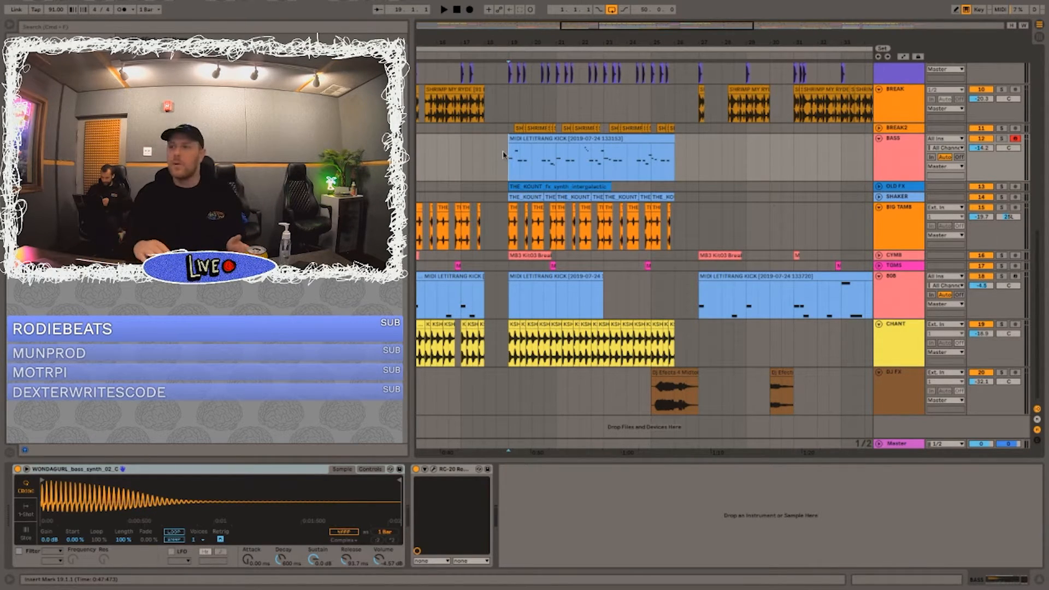
key(space)
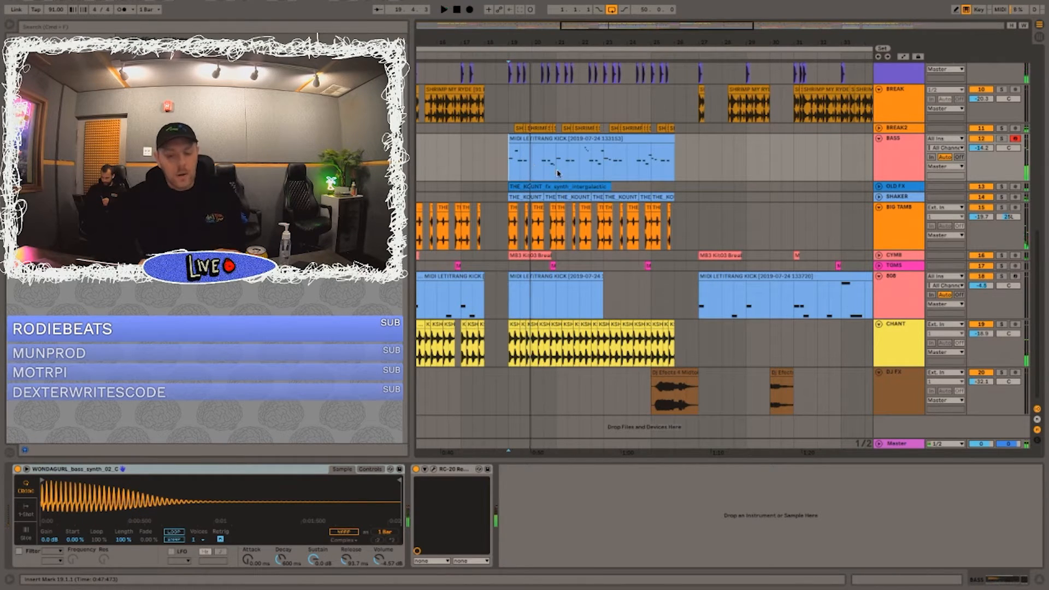
click(535, 164)
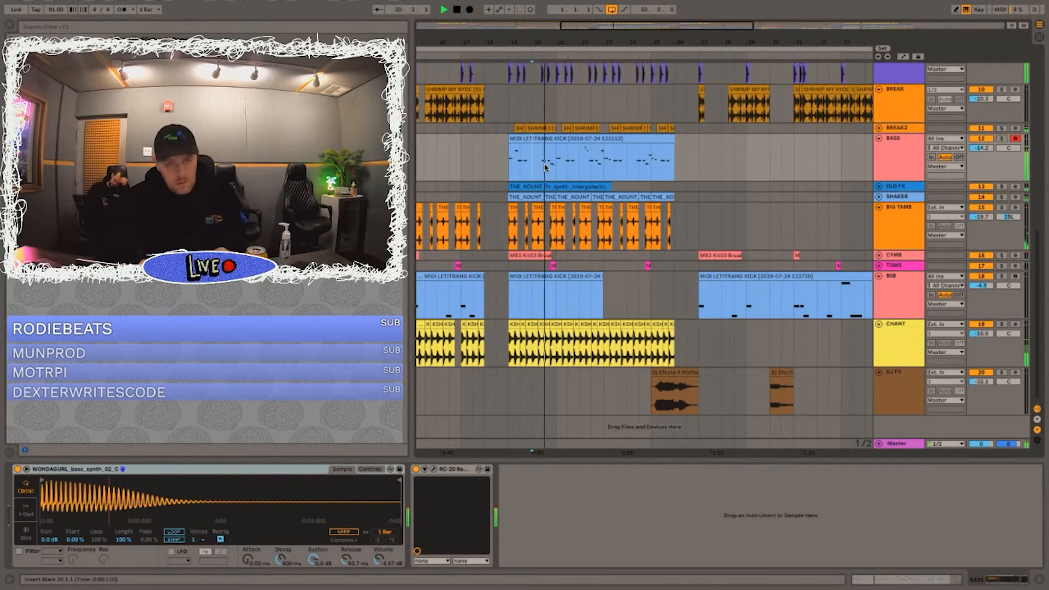
click(441, 158)
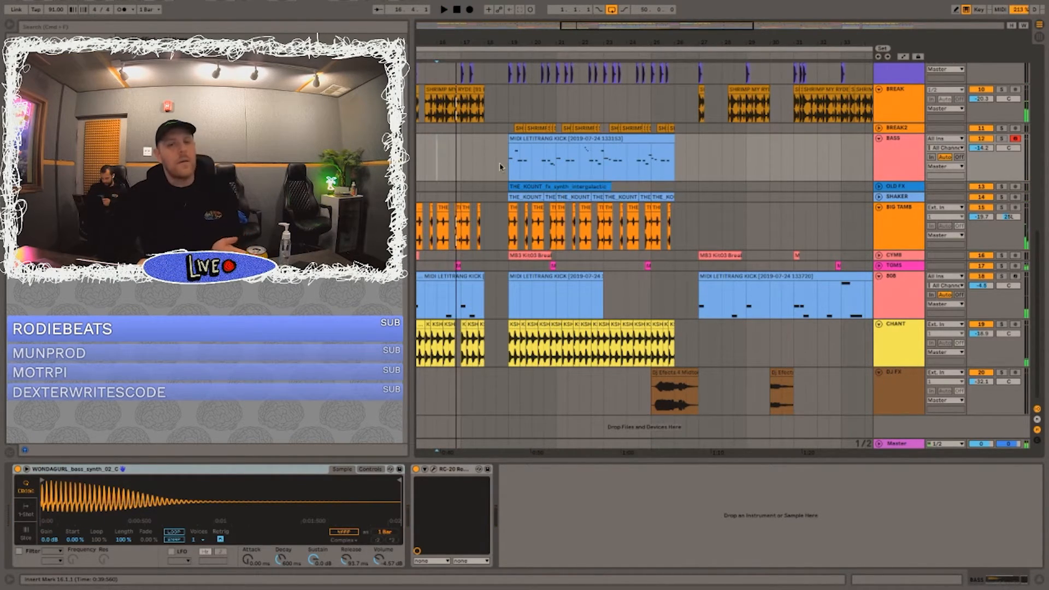
click(591, 160)
key(space)
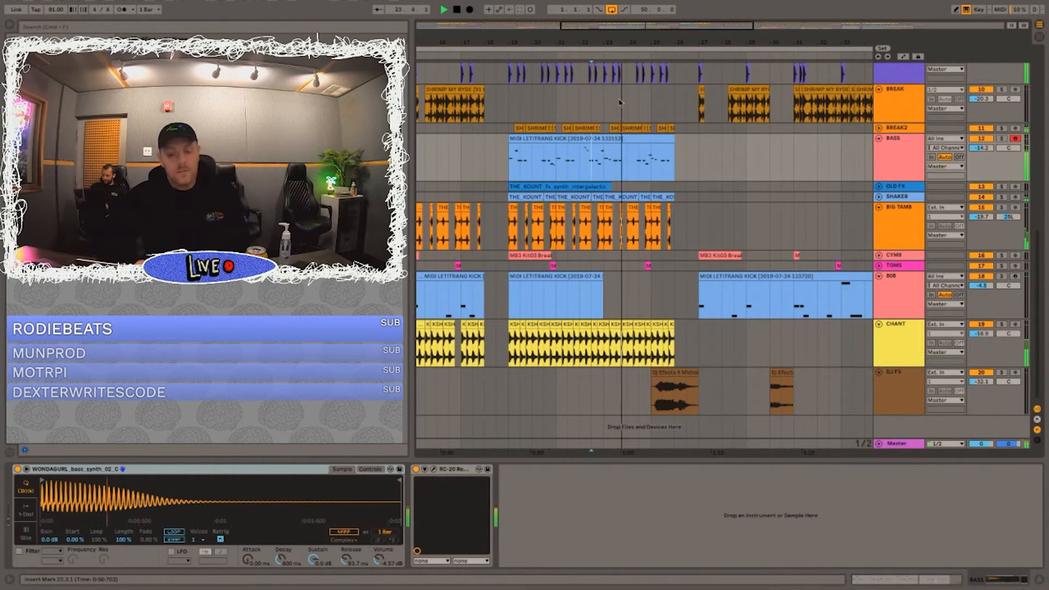
key(space)
Step: Select the BASS clip from bar 19 to bar 21 and mark bar 25, beat 1 and bar 26, beat 3
mouse_move(509, 166)
mouse_down()
mouse_move(534, 167)
mouse_move(513, 167)
mouse_up()
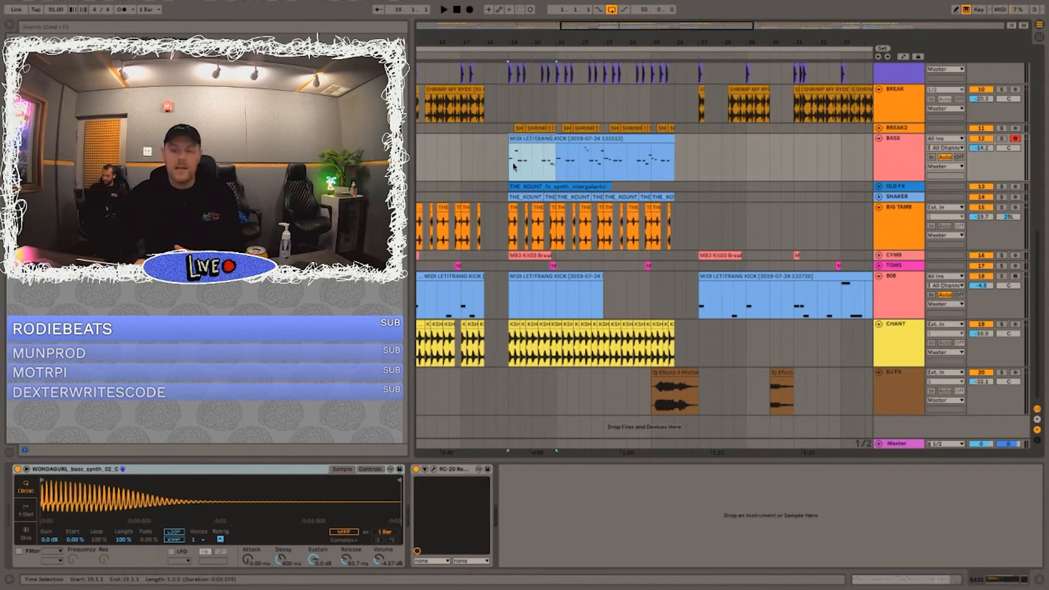
click(646, 157)
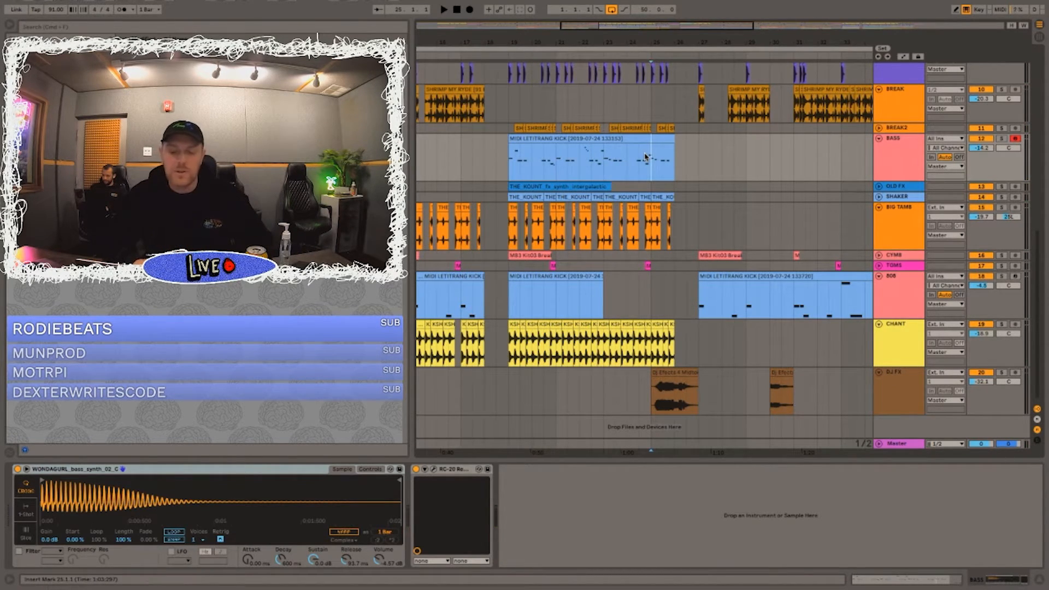
click(686, 187)
Step: Look over the whole arrangement across all tracks and place the insert marker at bar 6 on the TRIBE INTRO track
key(minus)
key(minus)
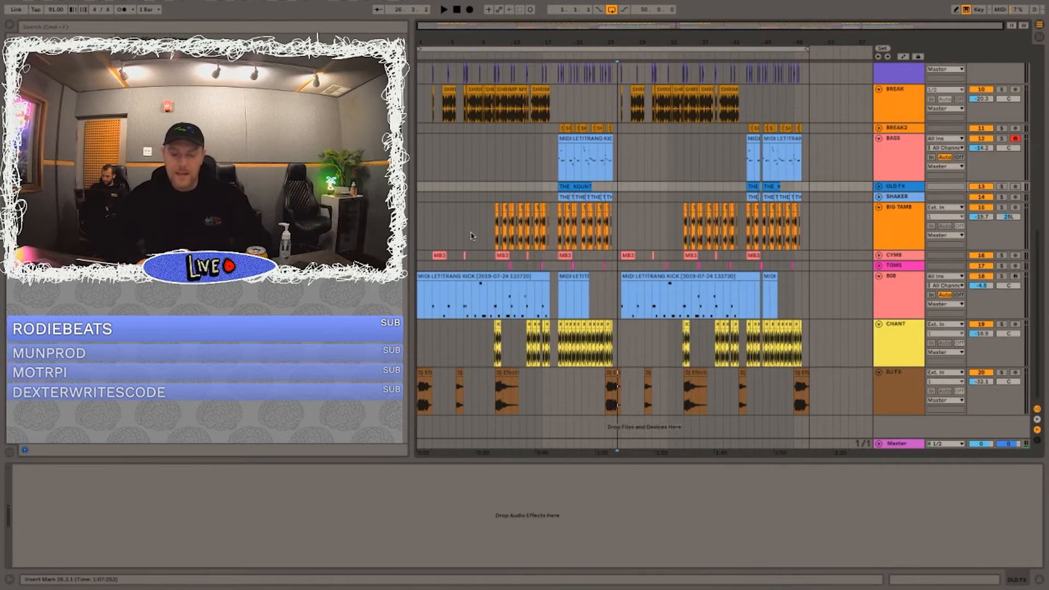
scroll(473, 236, up, 5)
click(1018, 41)
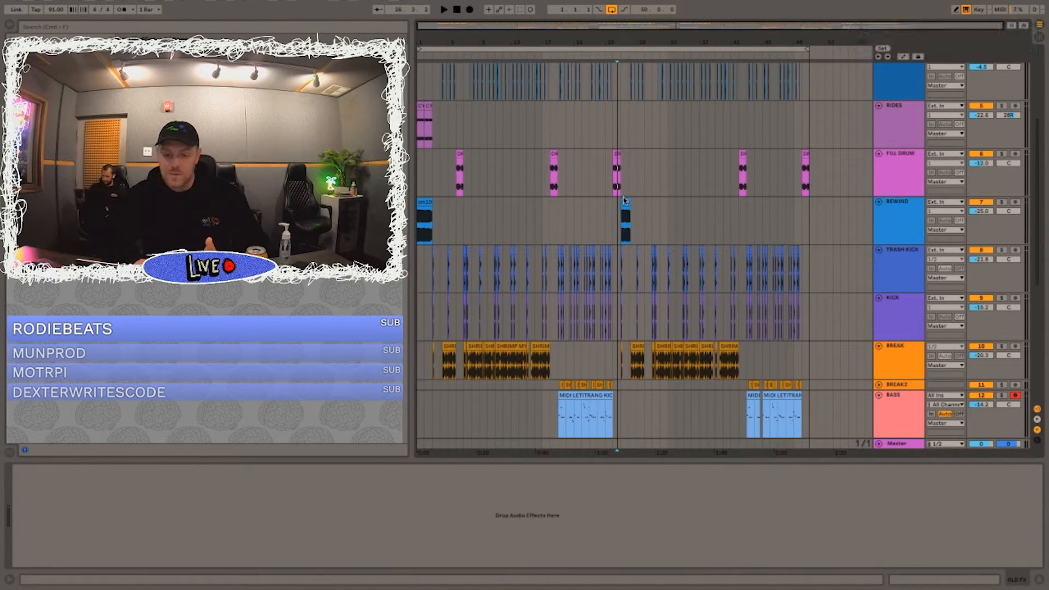
scroll(624, 200, up, 3)
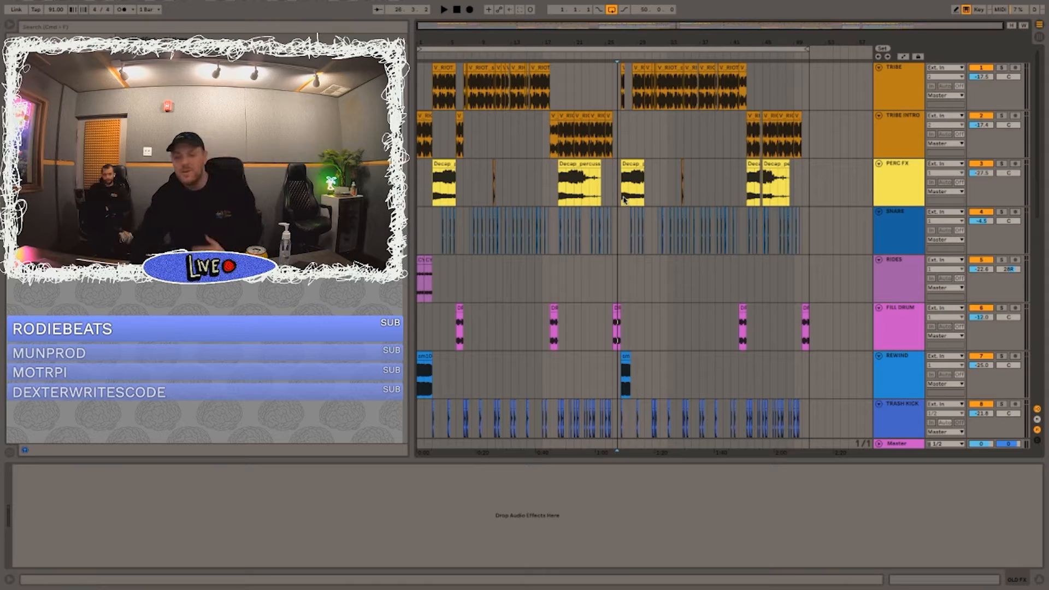
scroll(624, 200, down, 5)
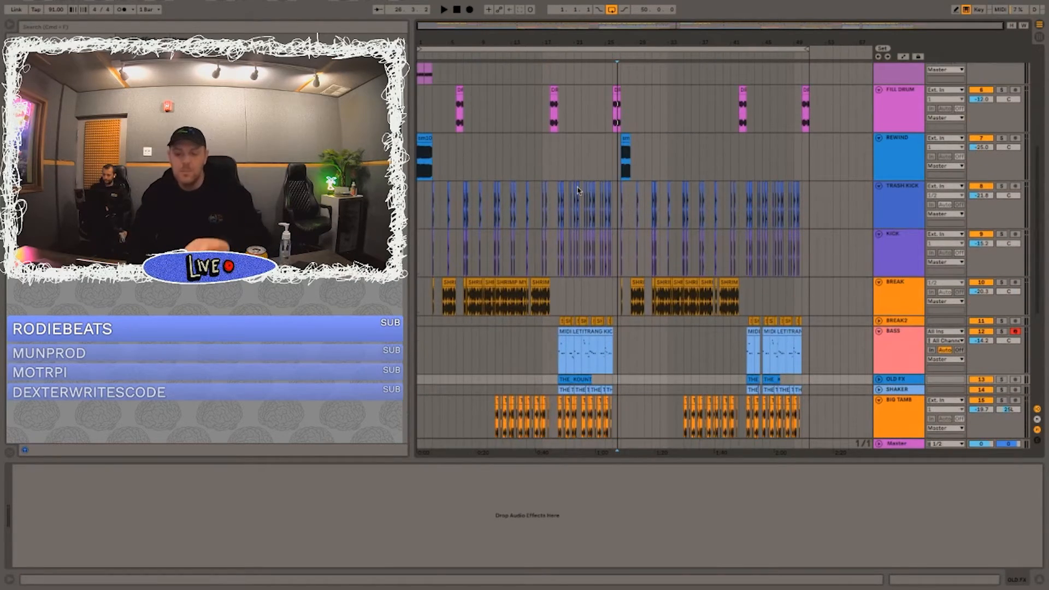
scroll(579, 190, down, 5)
scroll(579, 190, up, 10)
scroll(581, 188, down, 8)
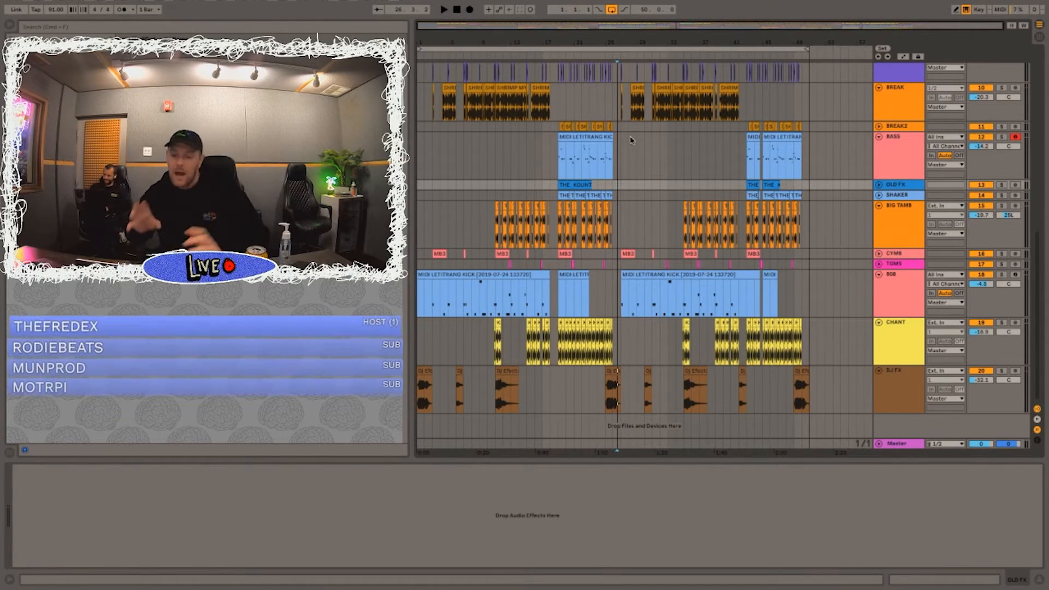
scroll(467, 138, up, 3)
scroll(468, 138, up, 5)
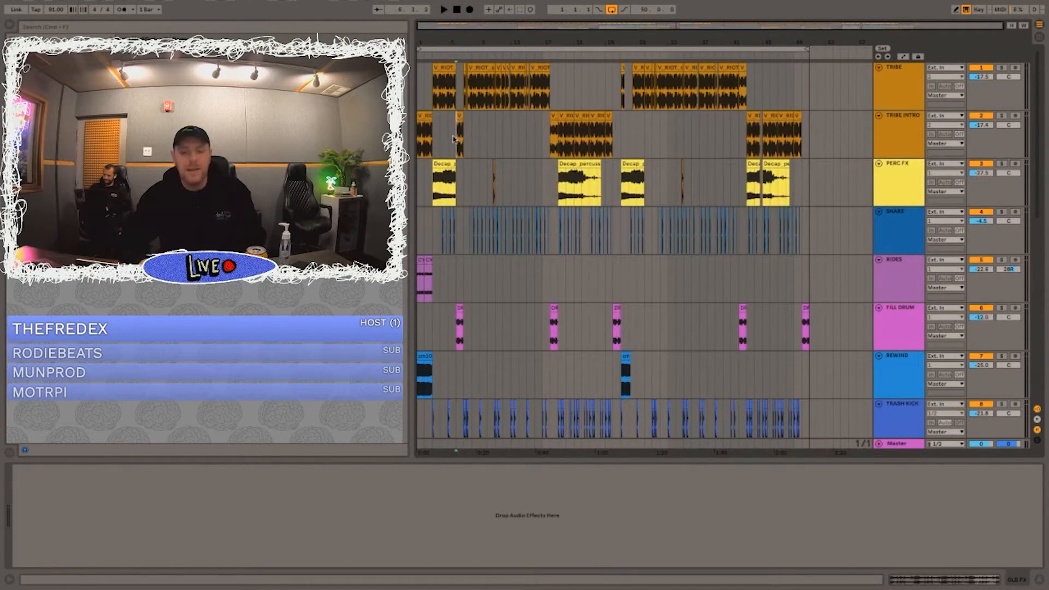
click(458, 142)
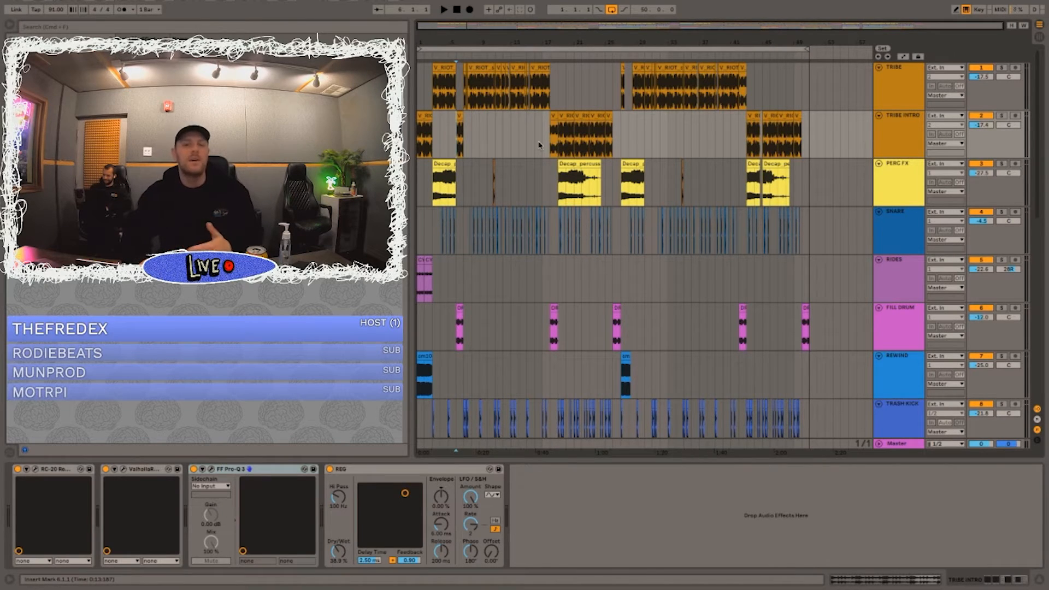